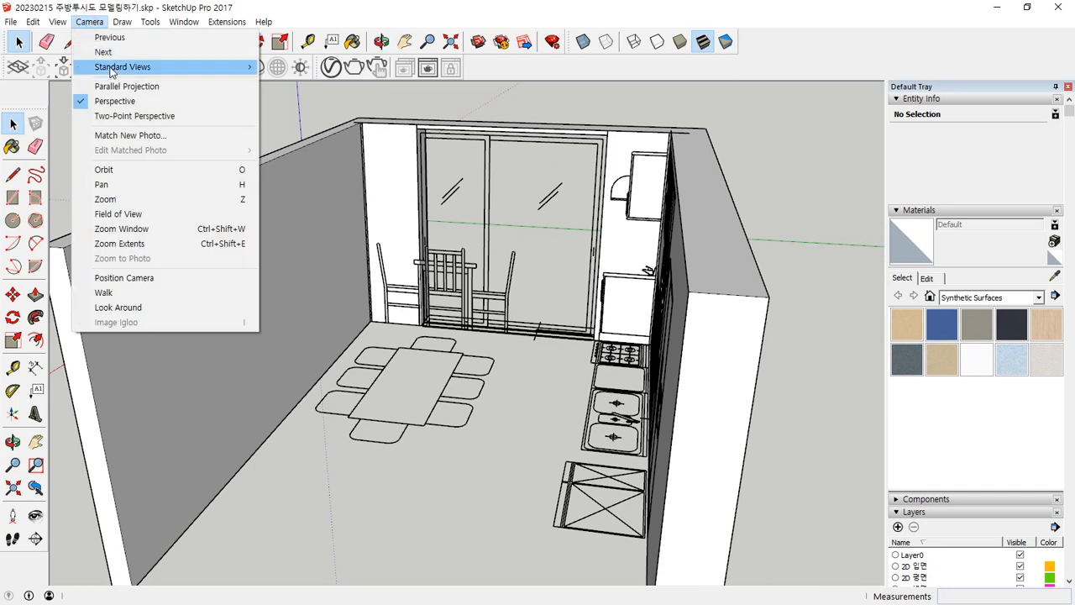
# Switch the kitchen model to parallel projection and view it from above at an angle.
pyautogui.click(158, 94)
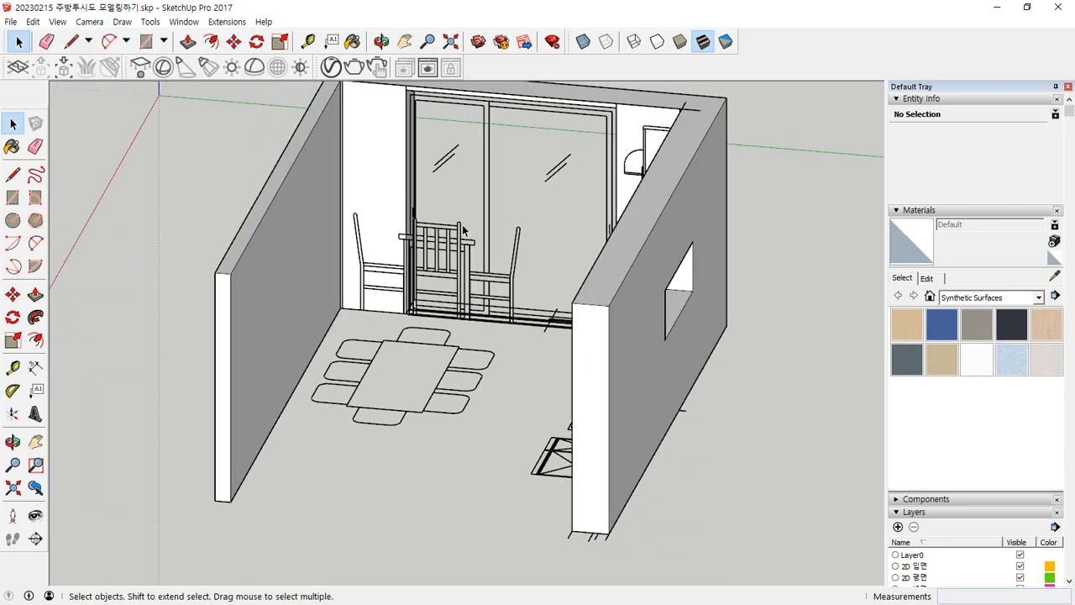
pyautogui.moveTo(452, 235); pyautogui.dragTo(421, 292, button='middle')
pyautogui.moveTo(416, 362)
pyautogui.mouseDown(button='middle')
pyautogui.moveTo(492, 235)
pyautogui.moveTo(406, 264)
pyautogui.moveTo(314, 355)
pyautogui.moveTo(288, 520)
pyautogui.moveTo(479, 292)
pyautogui.moveTo(415, 396)
pyautogui.moveTo(202, 473)
pyautogui.moveTo(521, 413)
pyautogui.moveTo(640, 221)
pyautogui.moveTo(607, 207)
pyautogui.moveTo(559, 209)
pyautogui.moveTo(492, 241)
pyautogui.moveTo(554, 254)
pyautogui.mouseUp(button='middle')
pyautogui.press('space')
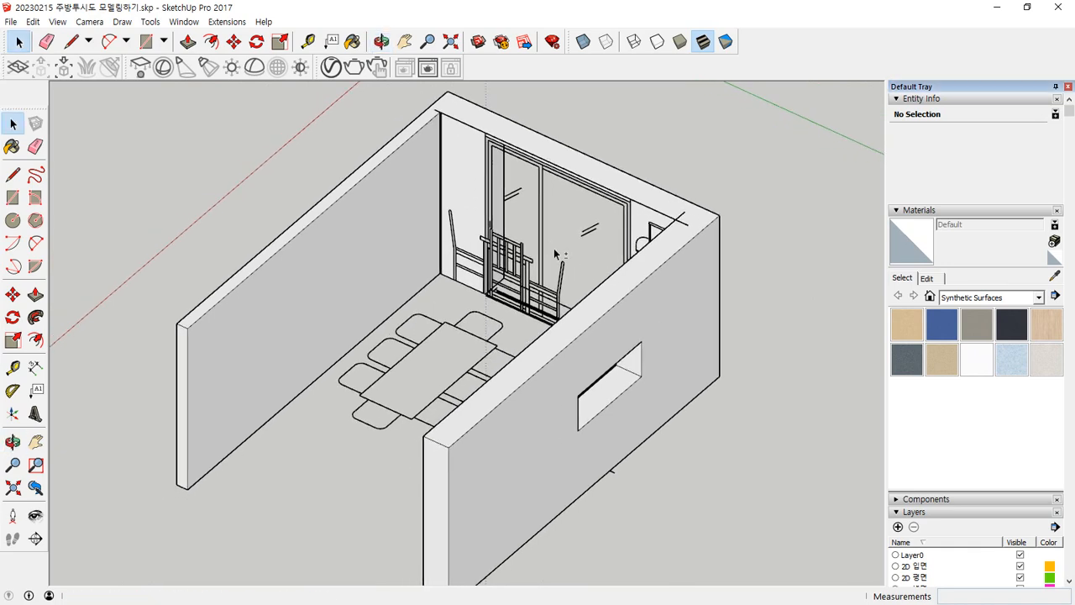
# Switch the camera back to Perspective and frame the kitchen interior facing the glass sliding door.
pyautogui.click(89, 22)
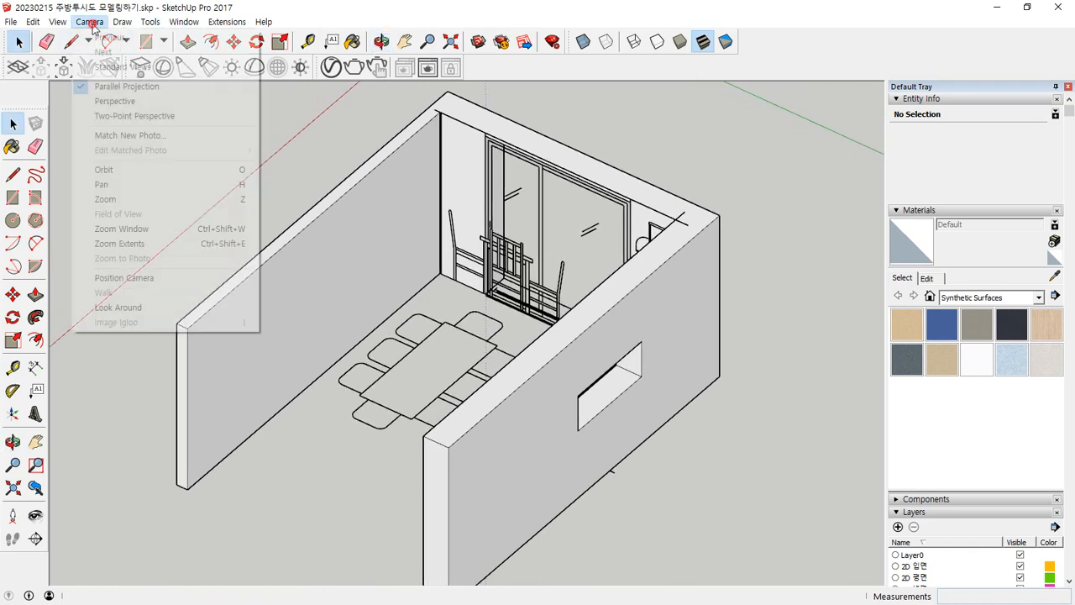
pyautogui.click(154, 101)
pyautogui.moveTo(246, 327); pyautogui.dragTo(433, 164, button='middle')
pyautogui.scroll(2, 427, 198)
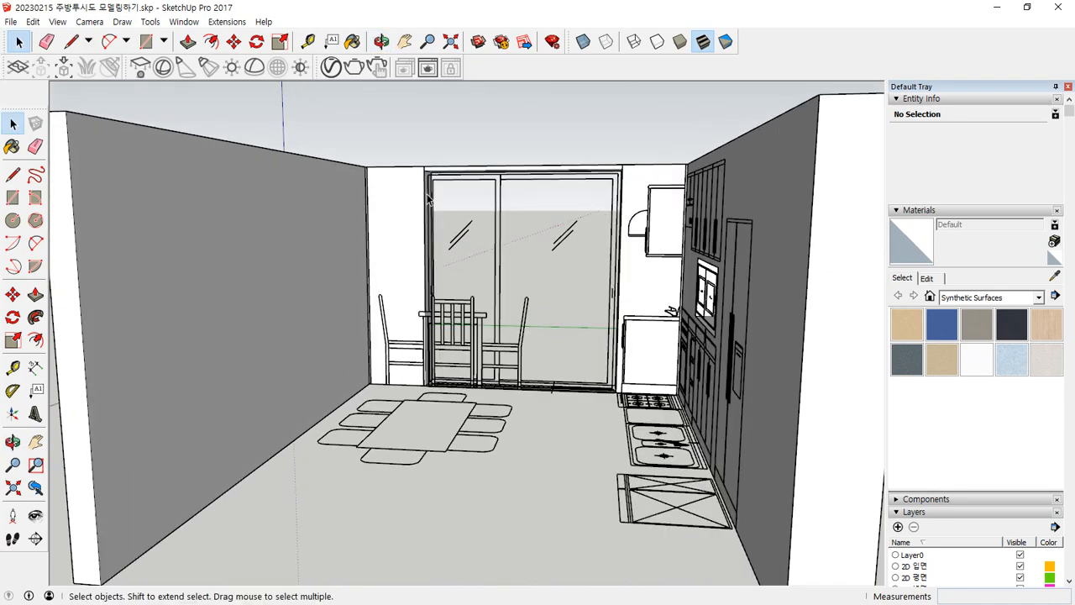
pyautogui.scroll(1, 428, 198)
pyautogui.moveTo(546, 289)
pyautogui.mouseDown(button='middle')
pyautogui.moveTo(561, 247)
pyautogui.moveTo(540, 254)
pyautogui.moveTo(542, 278)
pyautogui.mouseUp(button='middle')
pyautogui.click(88, 22)
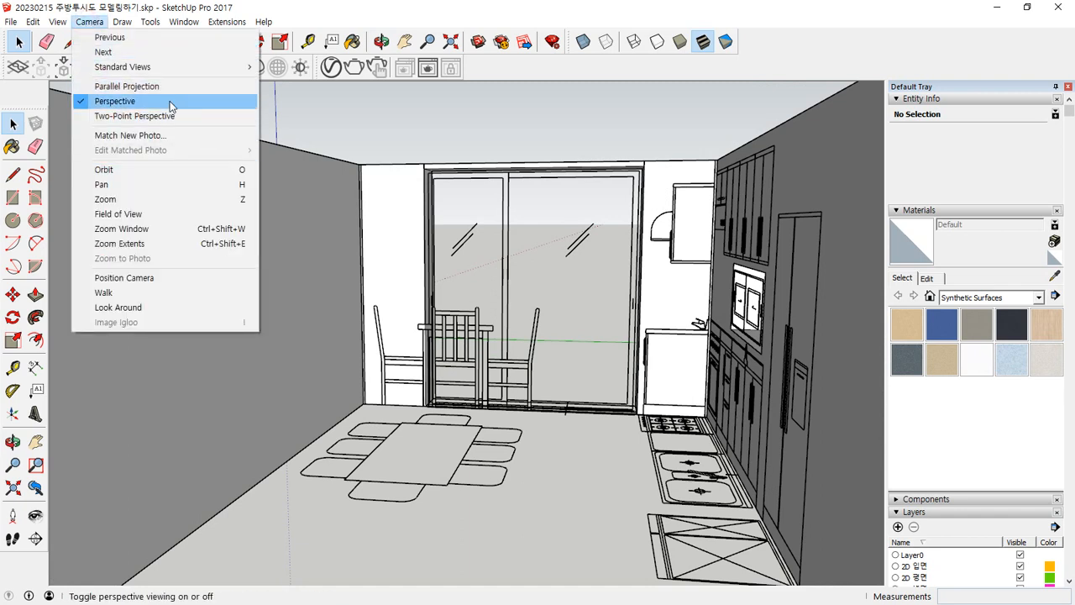
pyautogui.click(509, 130)
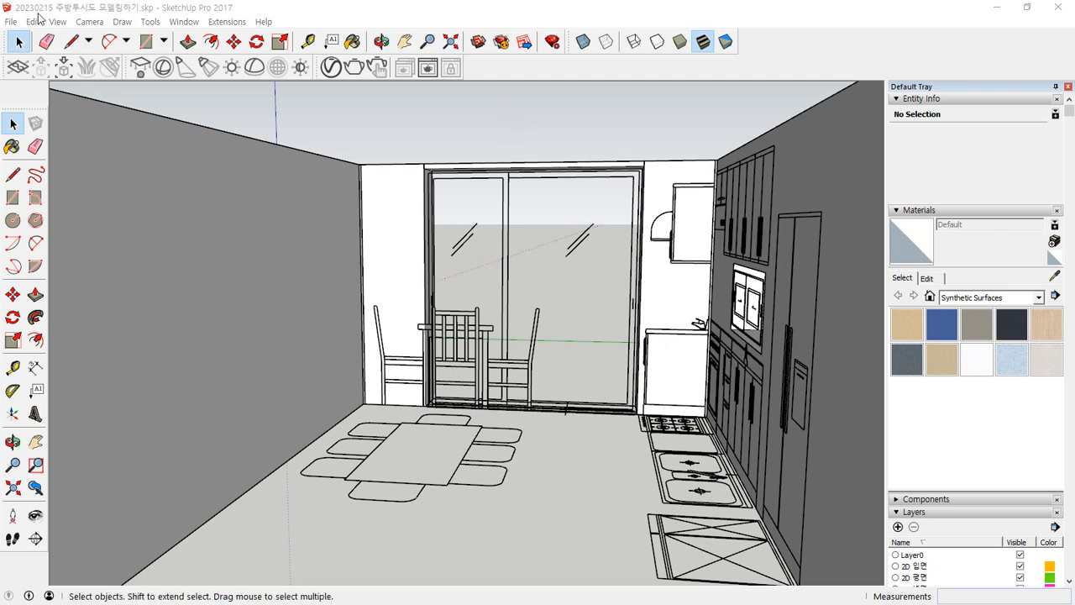
# Open the recent living room model 20230213 거실 투시도 만들기.skp.
pyautogui.click(11, 22)
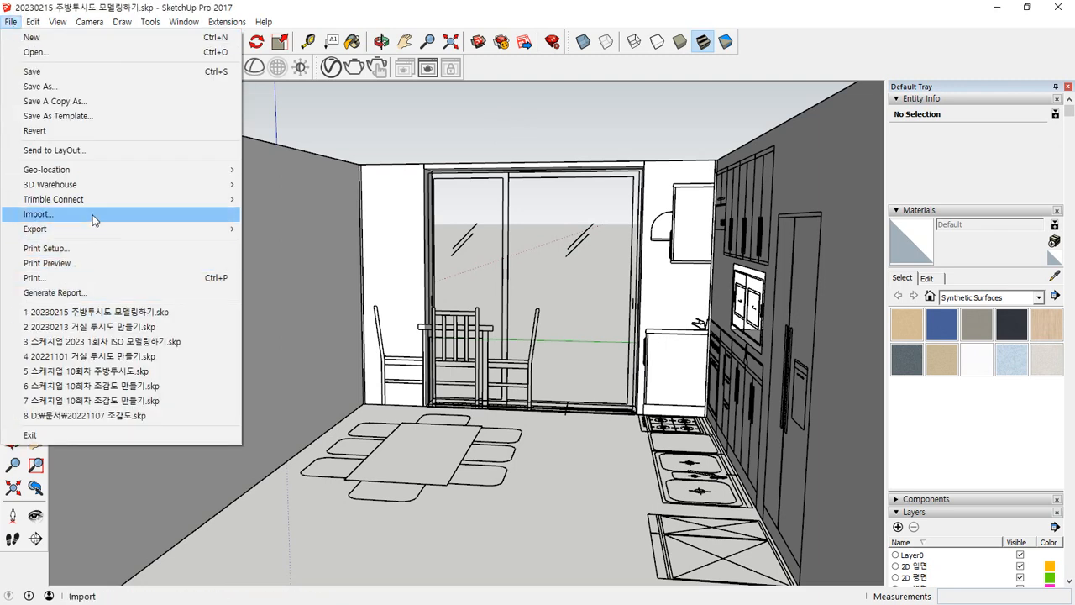
pyautogui.click(148, 327)
pyautogui.click(571, 340)
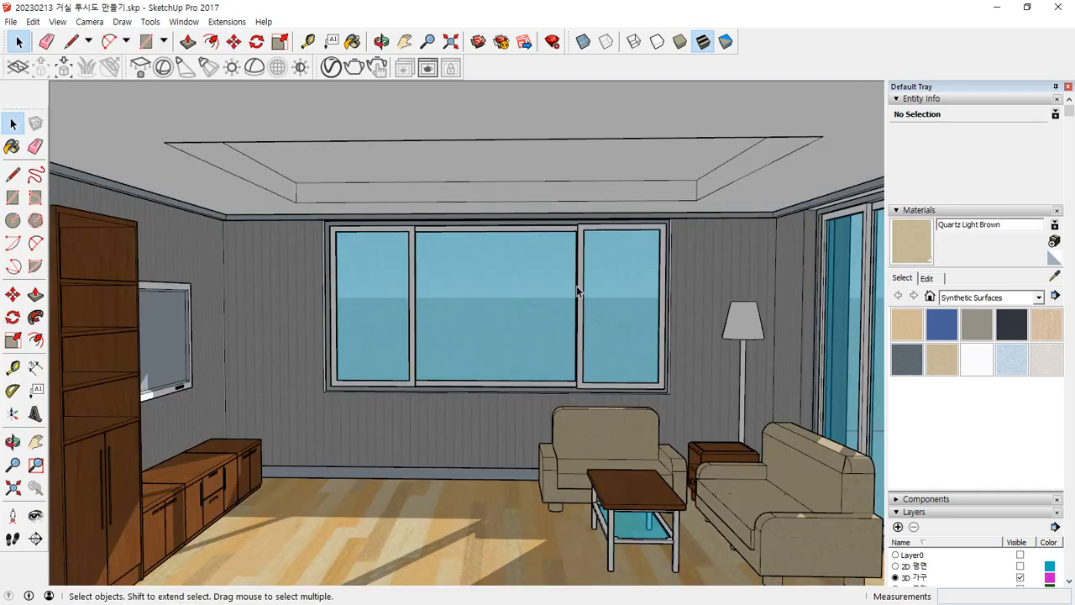
# Hide the ceiling group above the living room so the interior is exposed from above.
pyautogui.scroll(-6, 576, 286)
pyautogui.scroll(2, 576, 281)
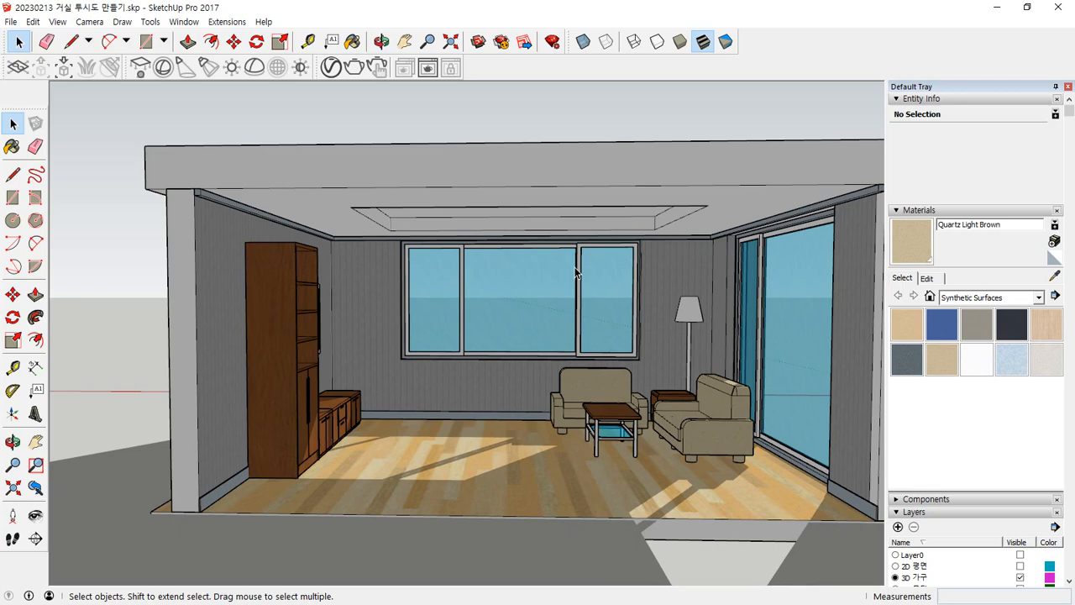
pyautogui.click(551, 169)
pyautogui.rightClick(563, 168)
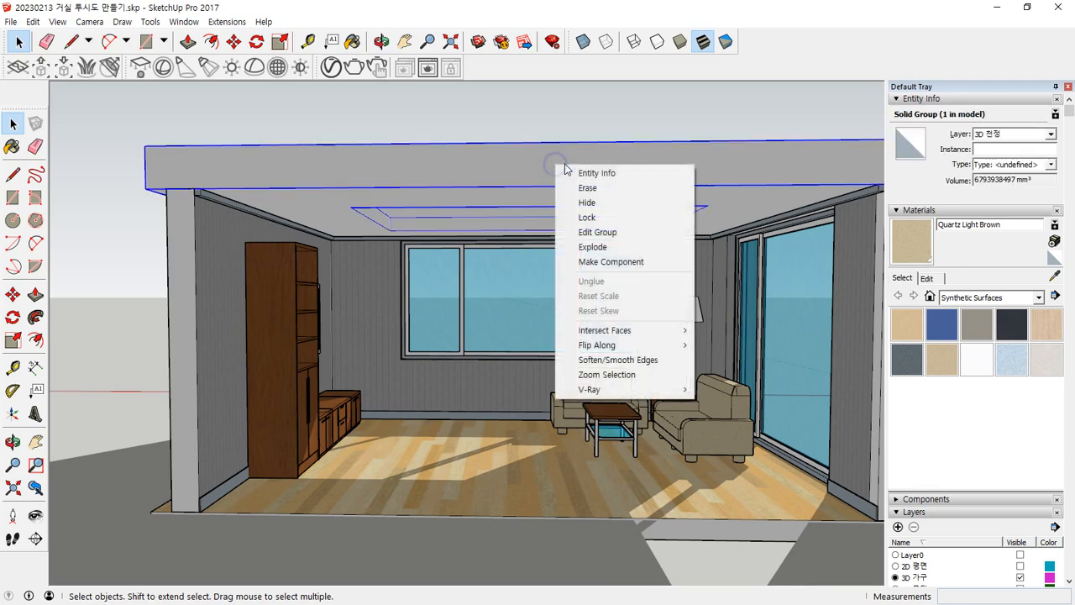
pyautogui.click(602, 203)
# Look down into the living room and set the camera to the Top standard view.
pyautogui.press('o')
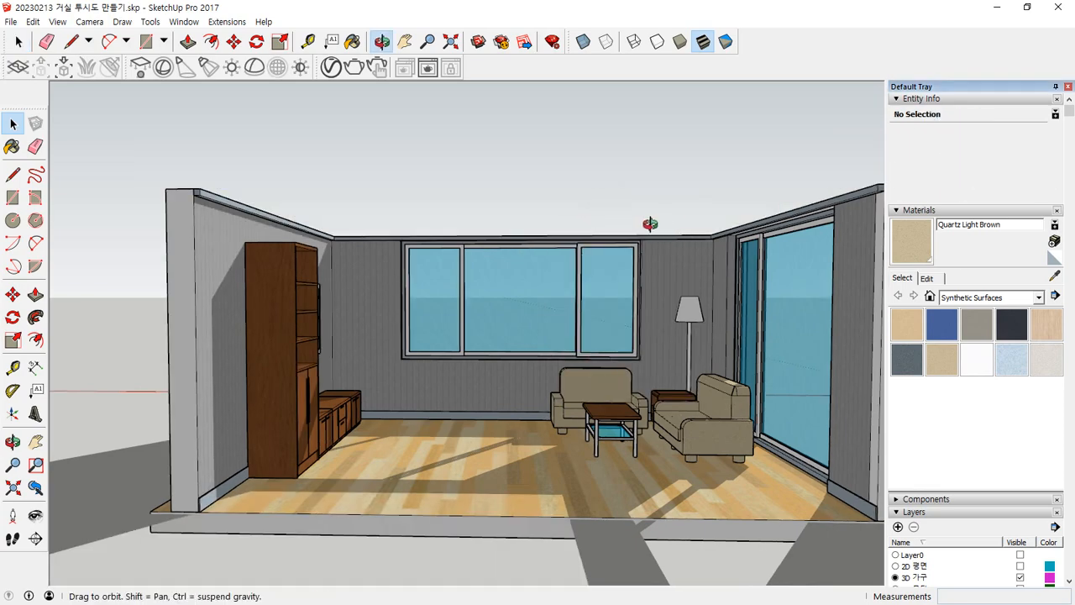
pyautogui.moveTo(650, 223); pyautogui.dragTo(424, 334)
pyautogui.press('space')
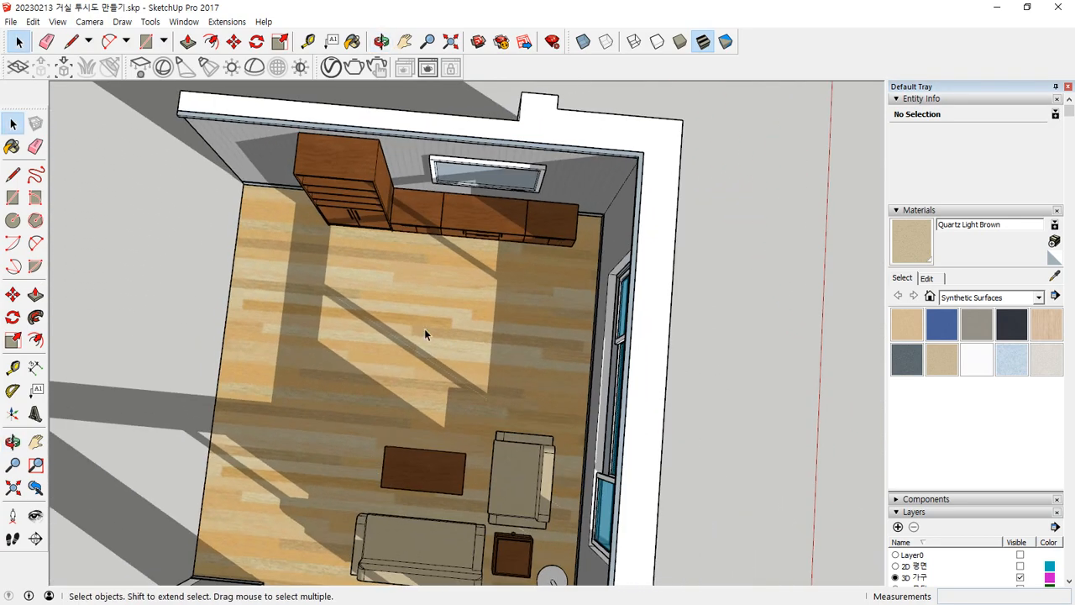
pyautogui.moveTo(424, 334); pyautogui.dragTo(432, 389, button='middle')
pyautogui.scroll(-2, 437, 382)
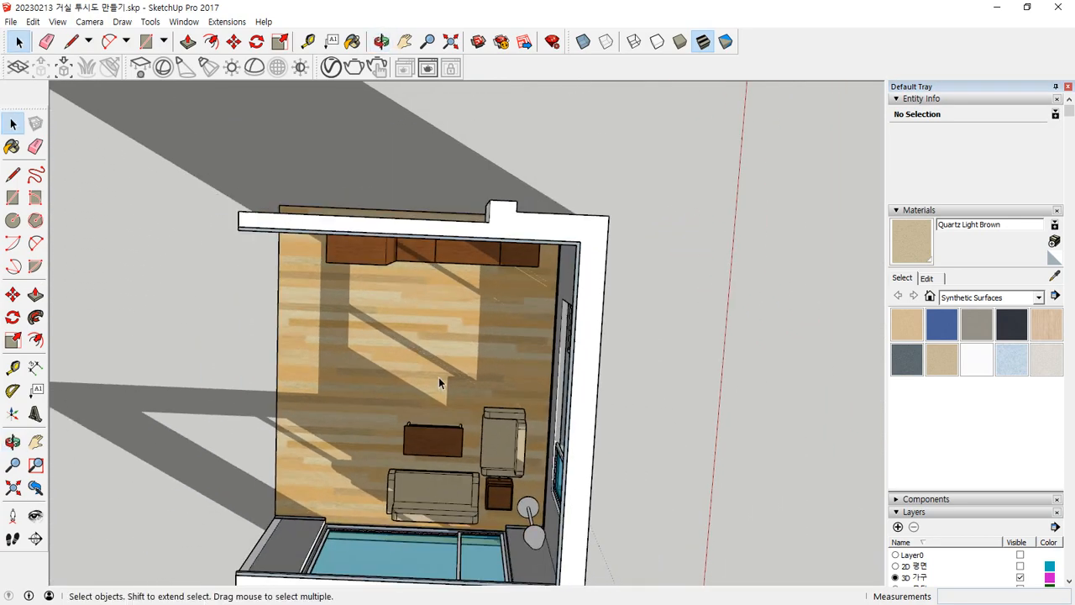
pyautogui.click(77, 23)
pyautogui.moveTo(137, 67)
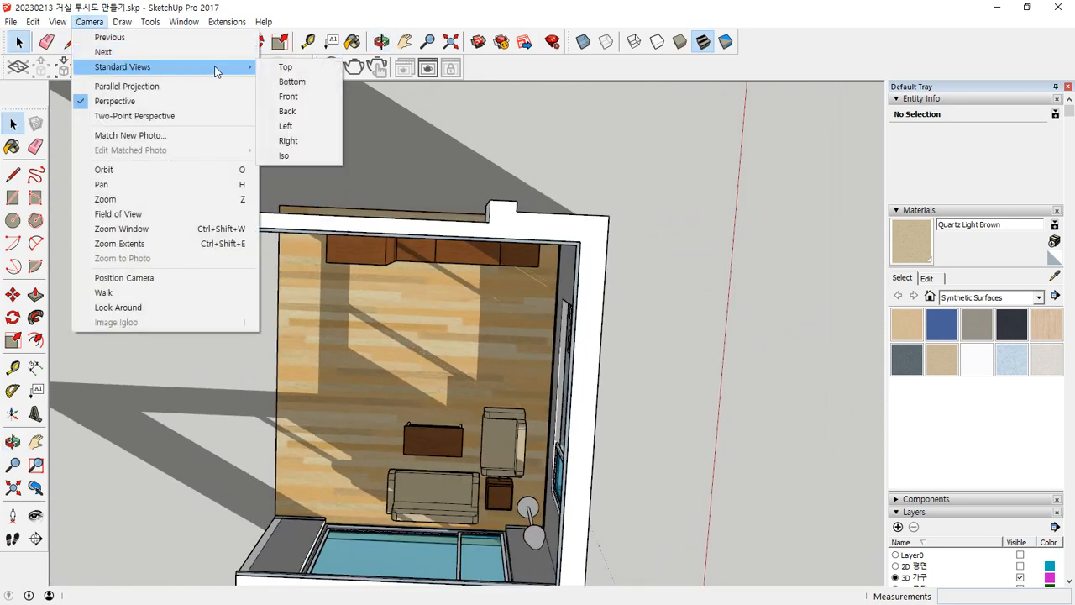
pyautogui.click(285, 67)
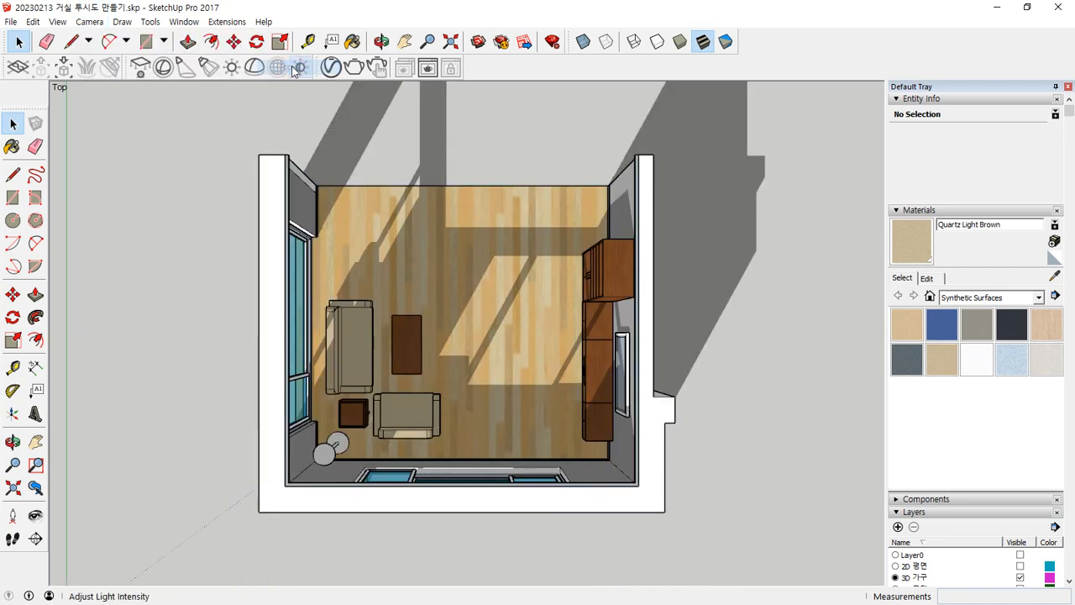
# View the living room model from the Bottom and from the Front standard views.
pyautogui.click(92, 23)
pyautogui.moveTo(168, 67)
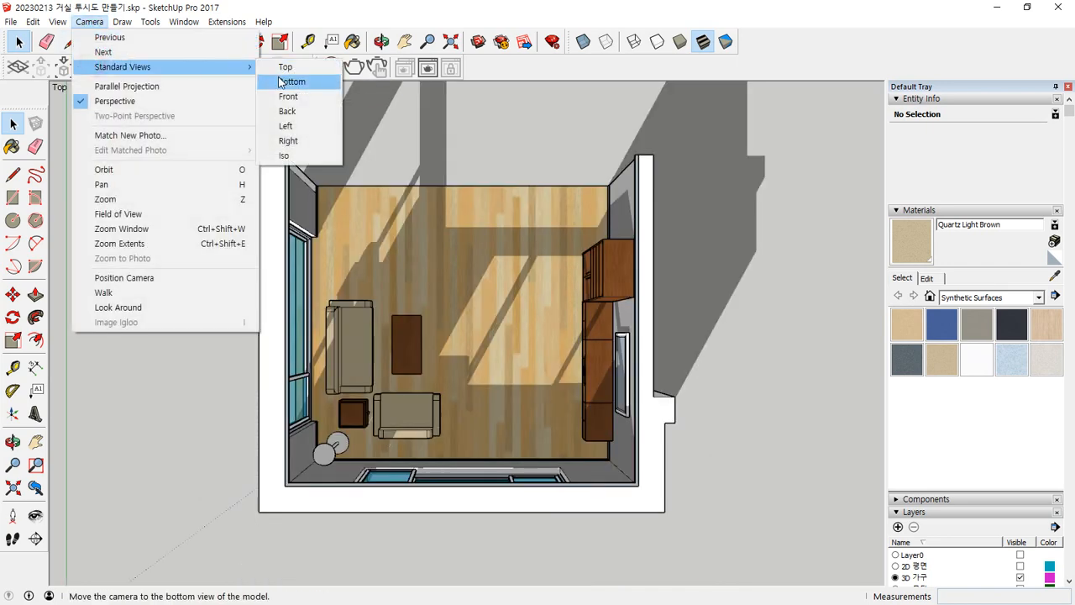
pyautogui.click(279, 81)
pyautogui.click(89, 22)
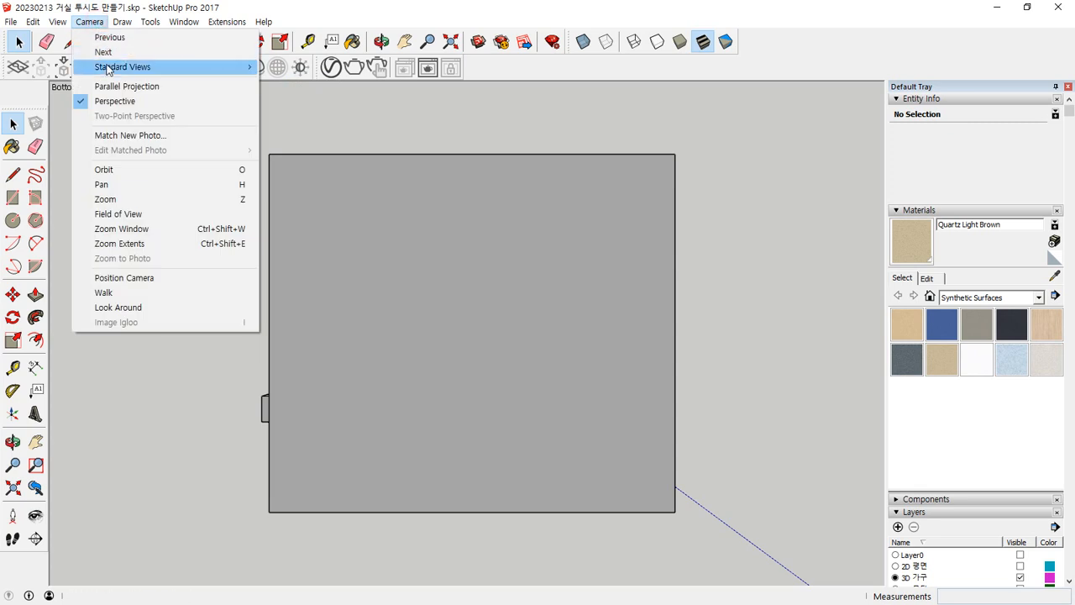
pyautogui.moveTo(209, 68)
pyautogui.click(309, 96)
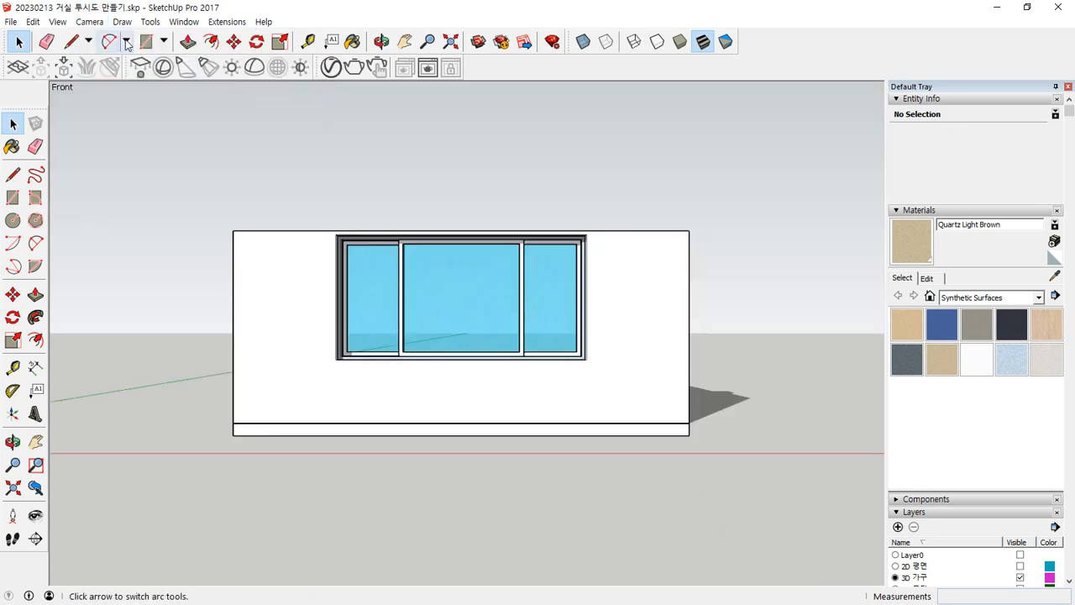
# View the living room model from the Back and from the Left standard views.
pyautogui.click(89, 21)
pyautogui.moveTo(232, 68)
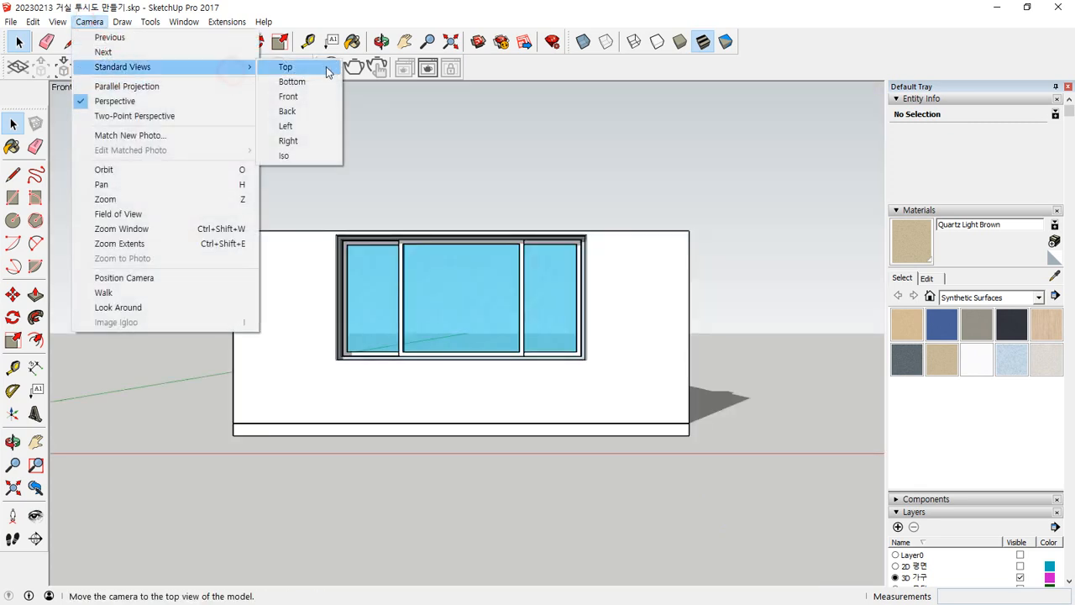
pyautogui.click(294, 111)
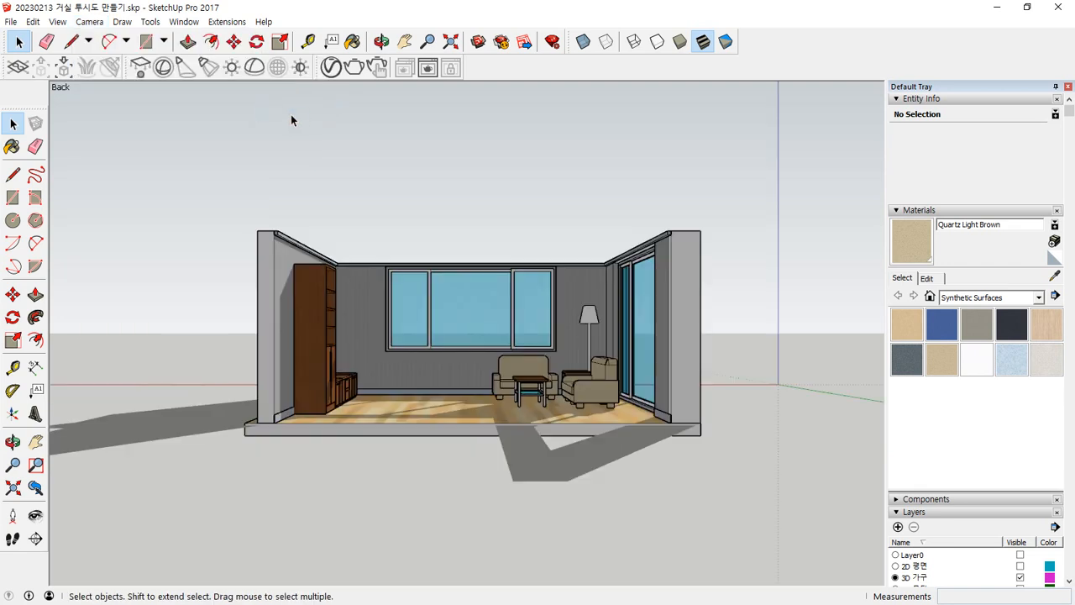
pyautogui.click(91, 24)
pyautogui.moveTo(134, 67)
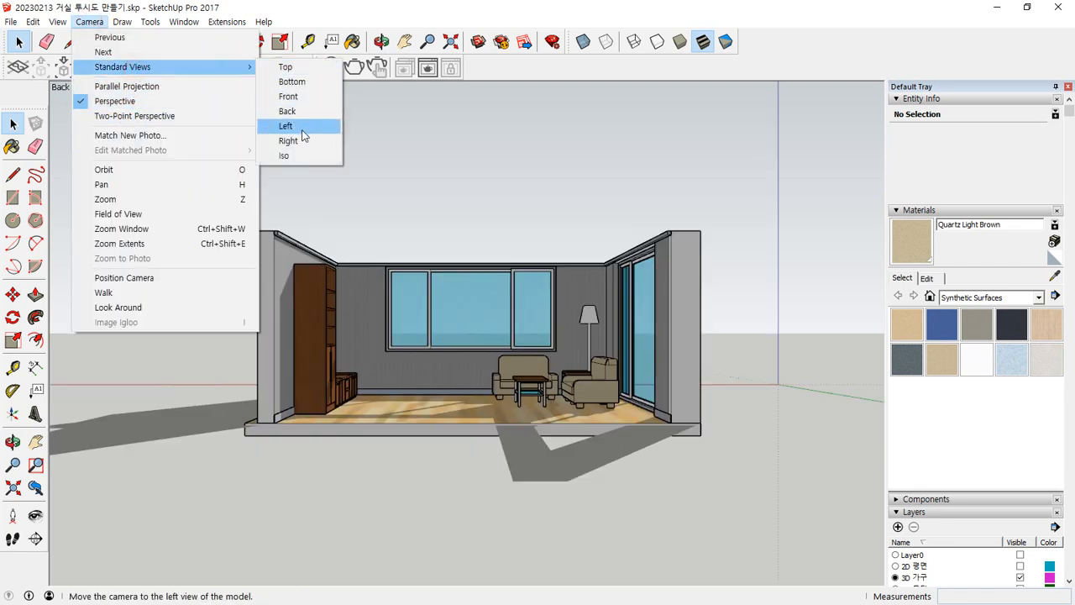
pyautogui.click(302, 128)
# View the living room model in the Iso standard view and return it to the Top view.
pyautogui.click(81, 25)
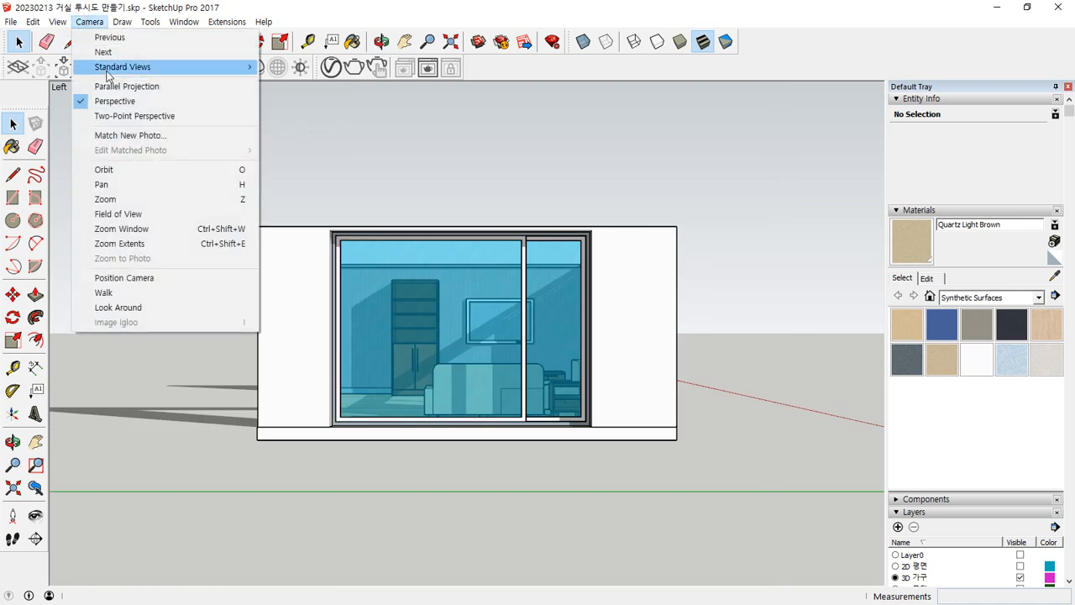
pyautogui.moveTo(122, 67)
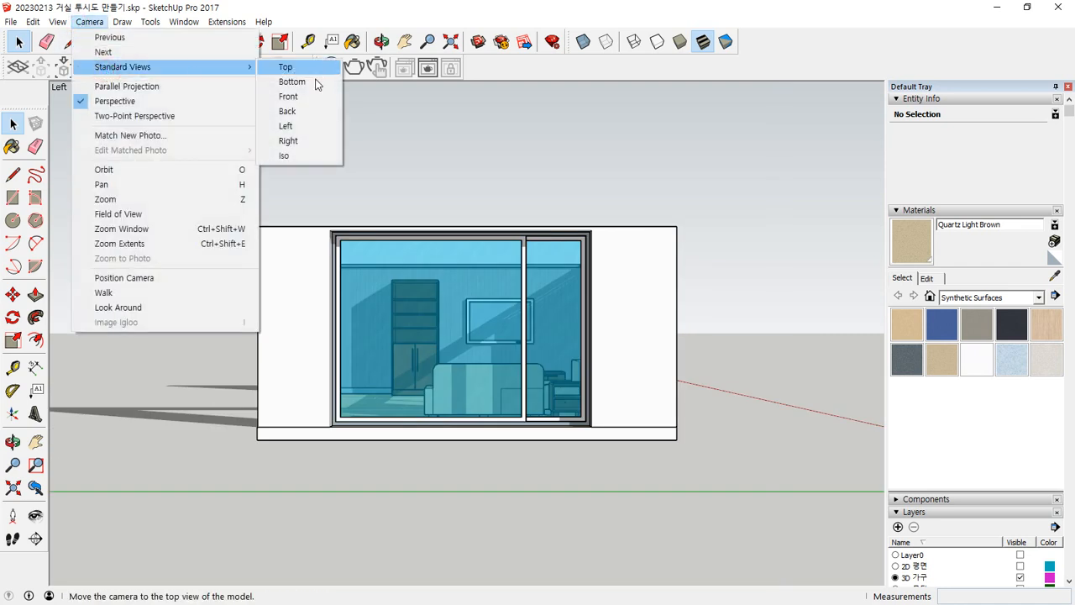
pyautogui.click(298, 154)
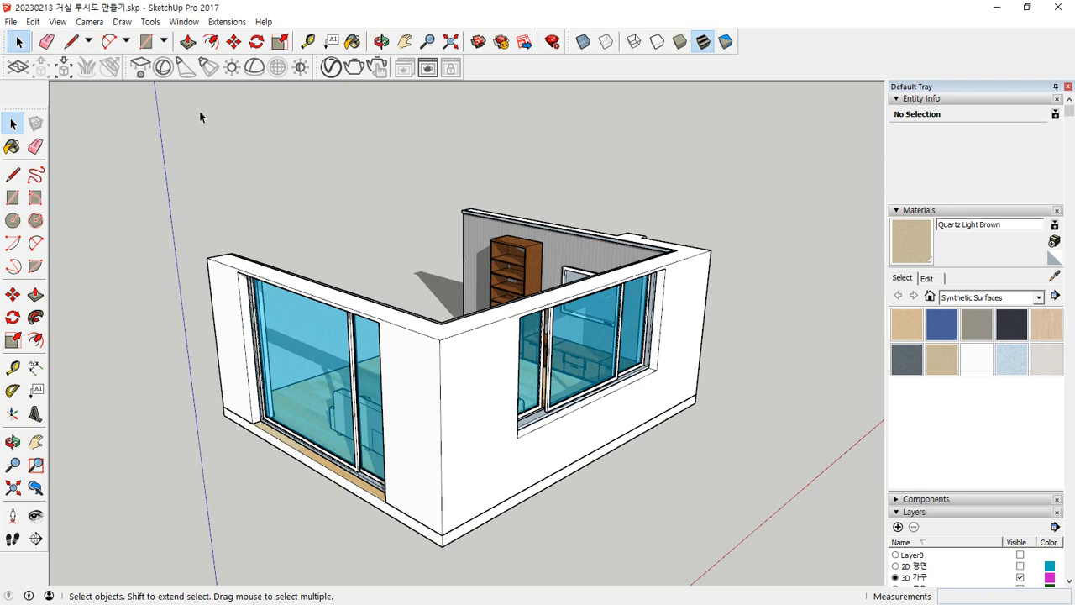
pyautogui.click(89, 22)
pyautogui.moveTo(99, 69)
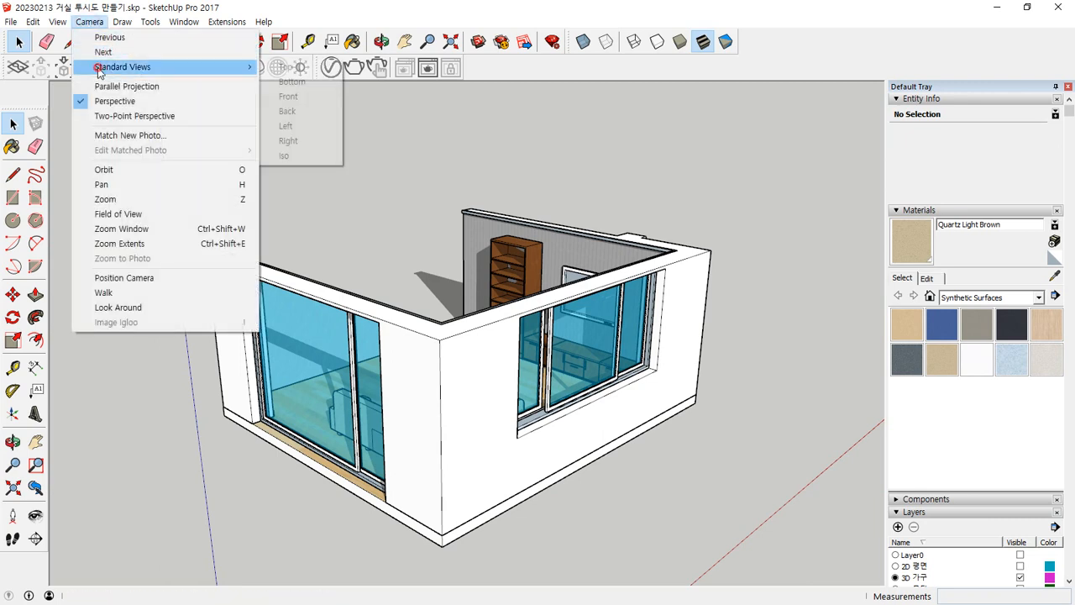
pyautogui.click(309, 70)
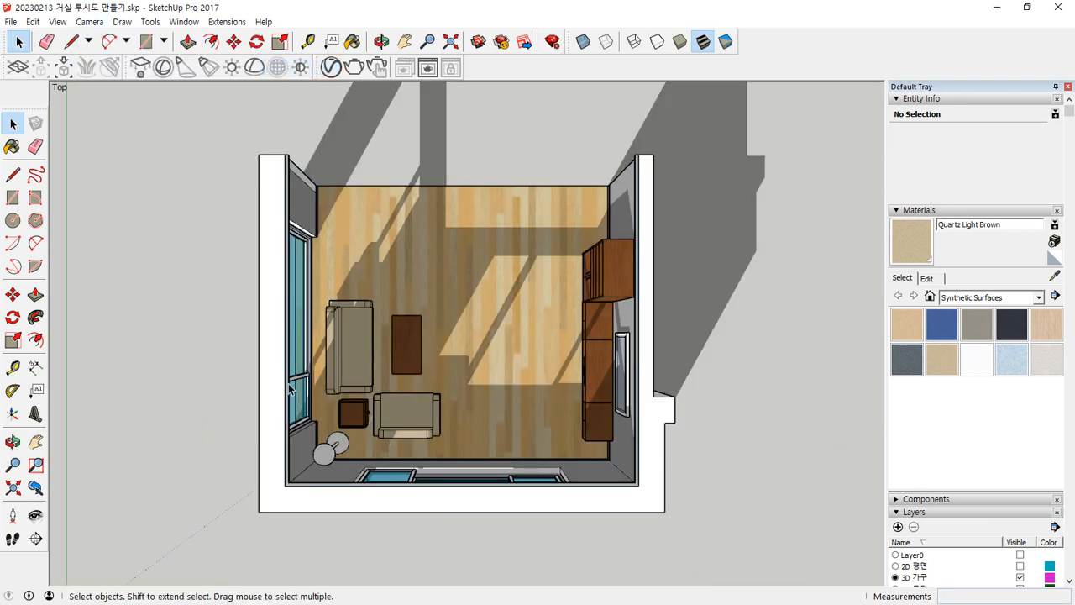
# Rotate the top view so the room's open side faces left and switch the camera to Parallel Projection.
pyautogui.moveTo(537, 420); pyautogui.dragTo(331, 339, button='middle')
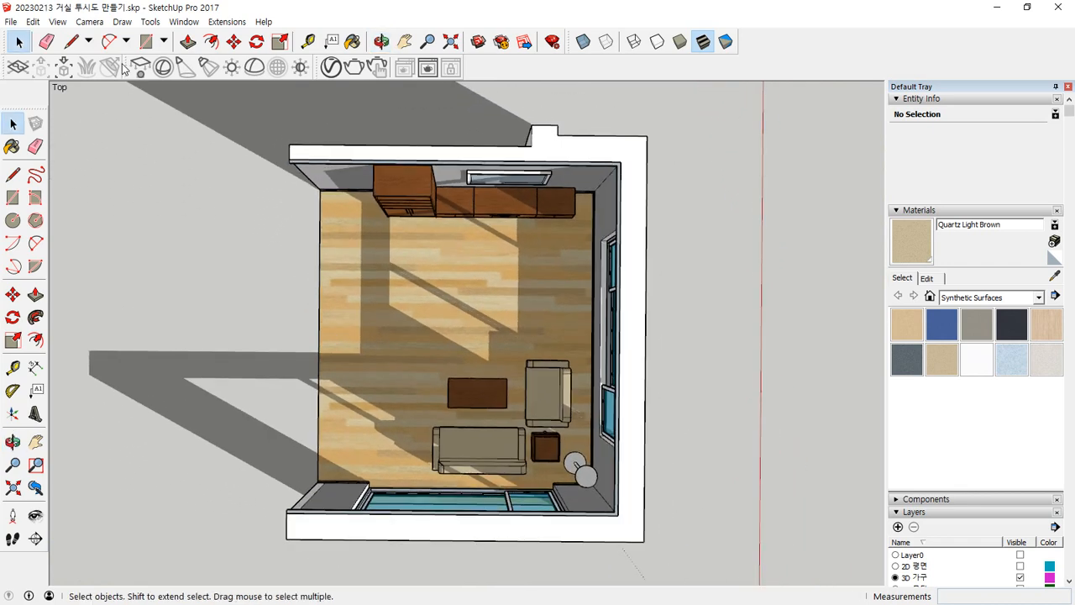
pyautogui.click(89, 21)
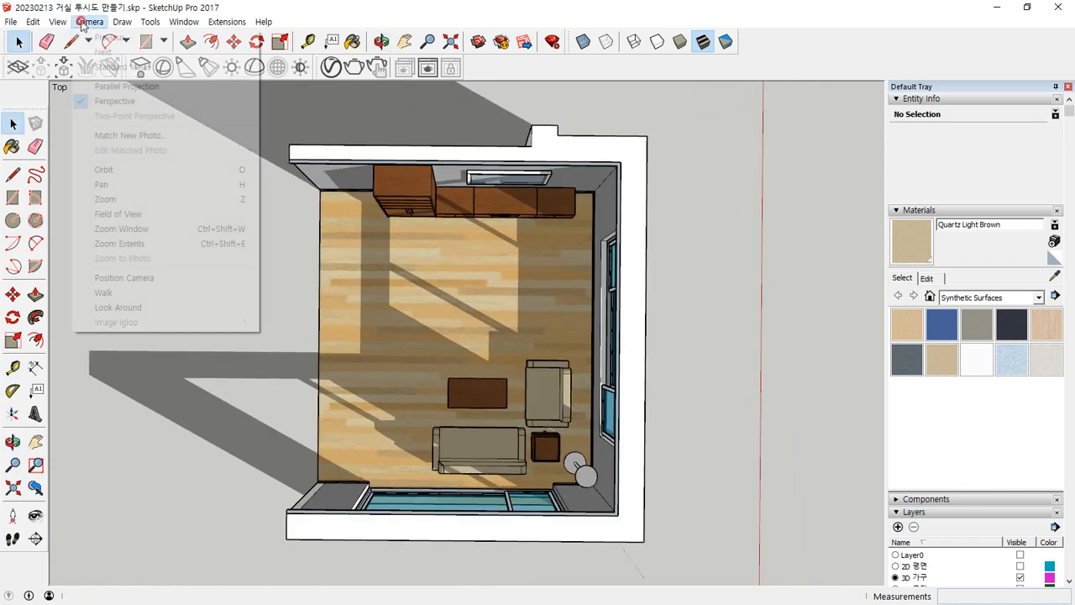
pyautogui.click(139, 88)
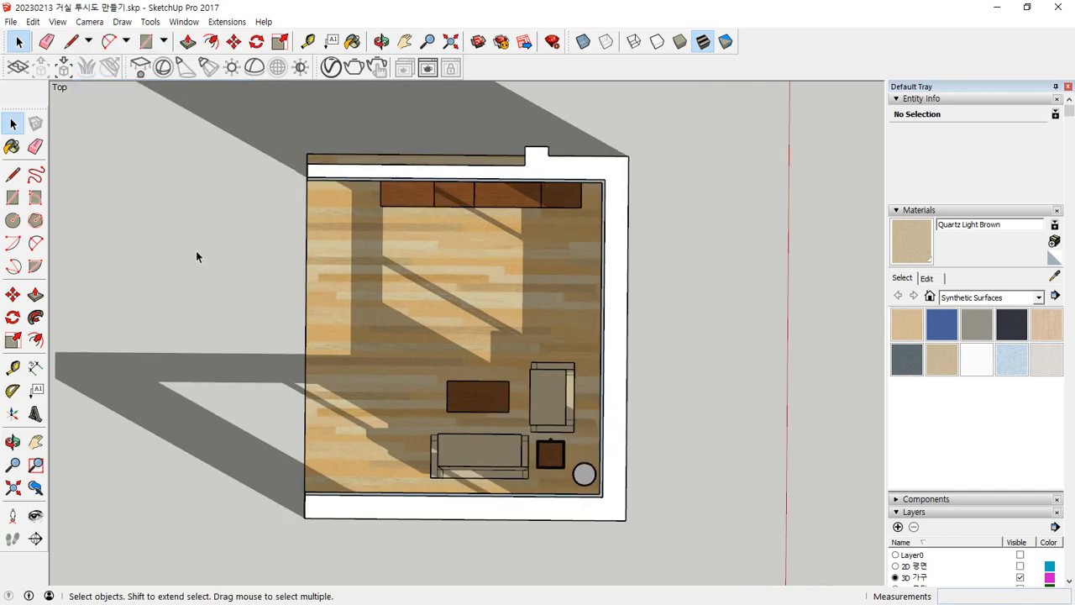
pyautogui.scroll(3, 353, 367)
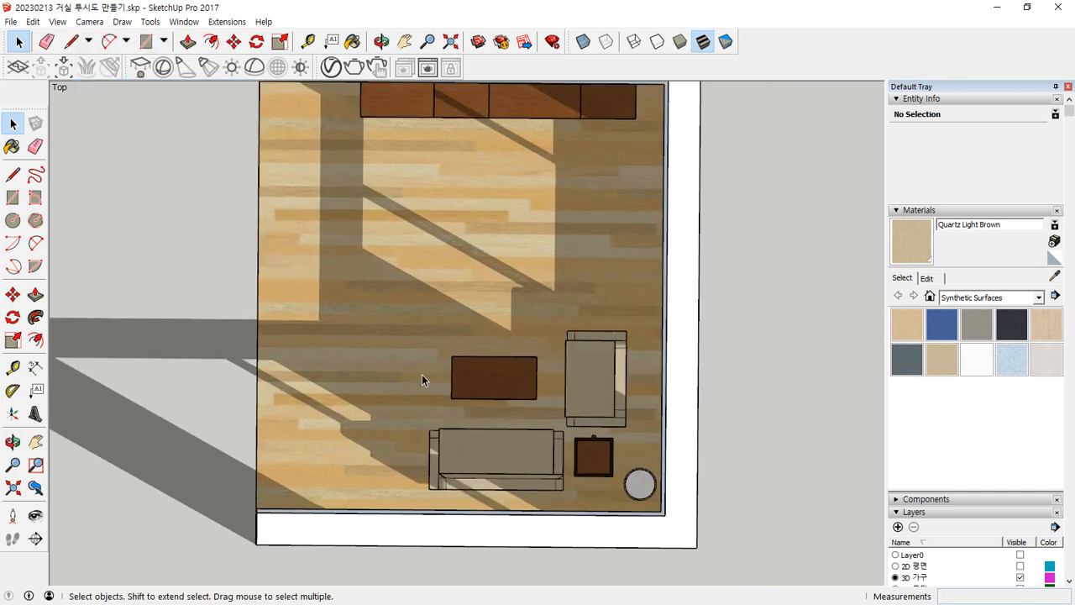
pyautogui.moveTo(422, 379)
pyautogui.mouseDown(button='middle')
pyautogui.moveTo(415, 343)
pyautogui.moveTo(431, 378)
pyautogui.mouseUp(button='middle')
pyautogui.scroll(2, 425, 381)
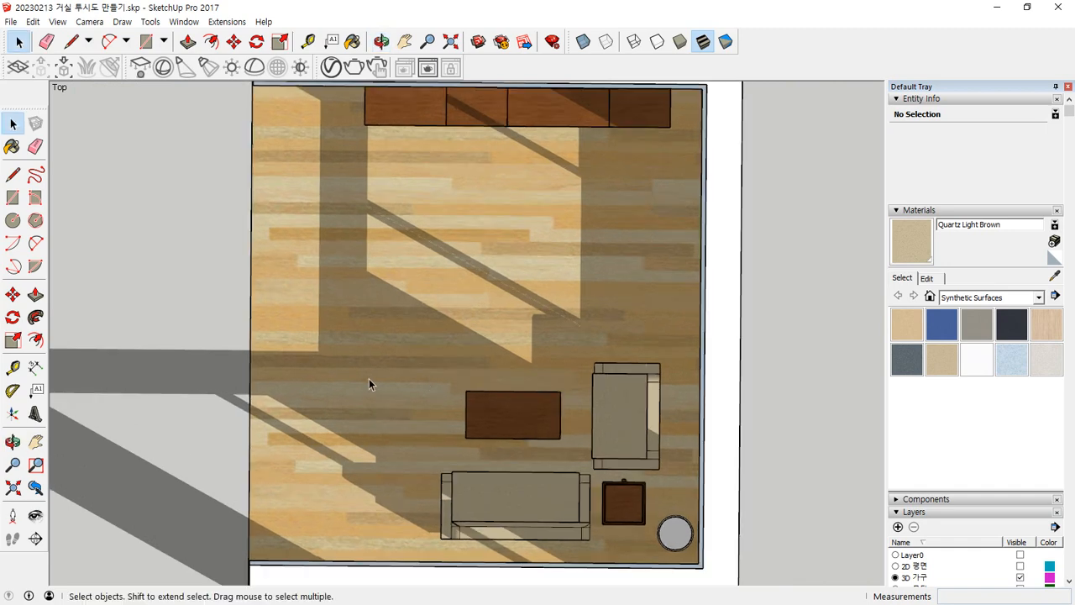
pyautogui.scroll(-1, 328, 359)
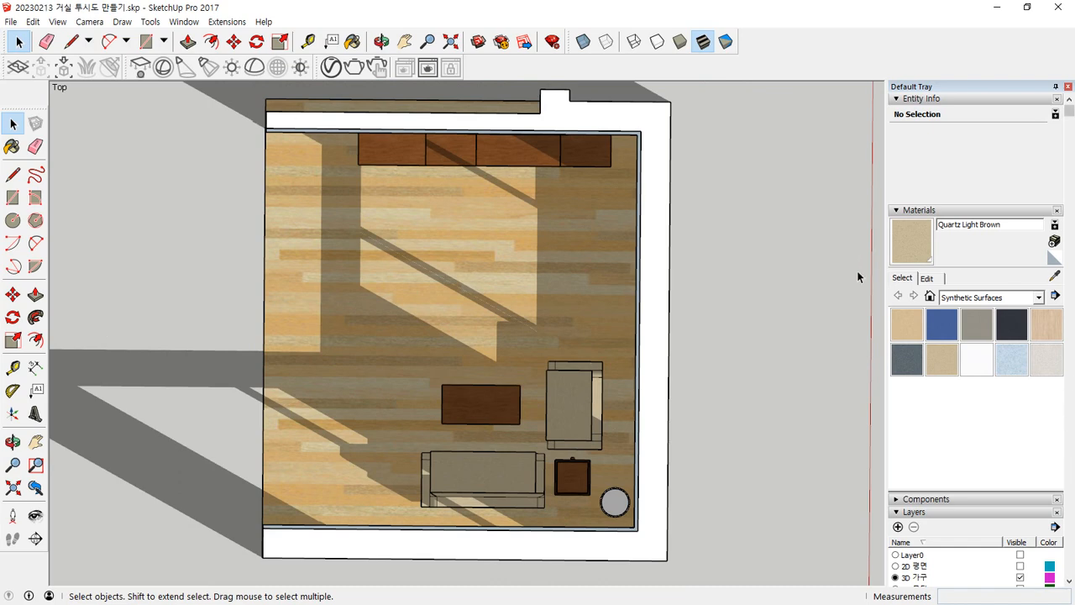
# Turn off the shadows in the living room model's plan view.
pyautogui.scroll(-3, 951, 353)
pyautogui.scroll(-9, 949, 357)
pyautogui.scroll(-6, 931, 290)
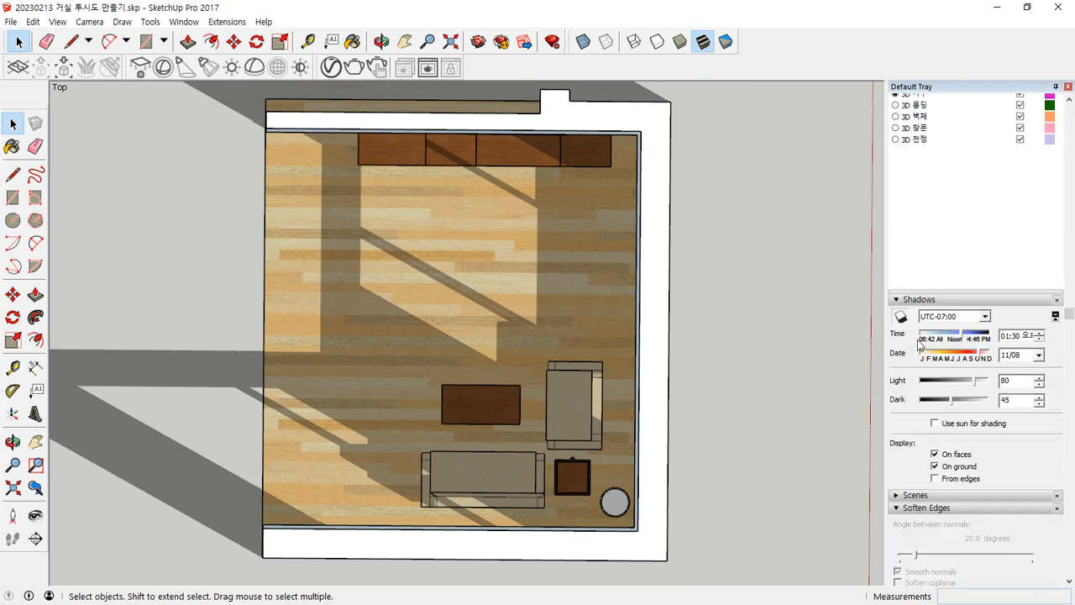
pyautogui.click(901, 316)
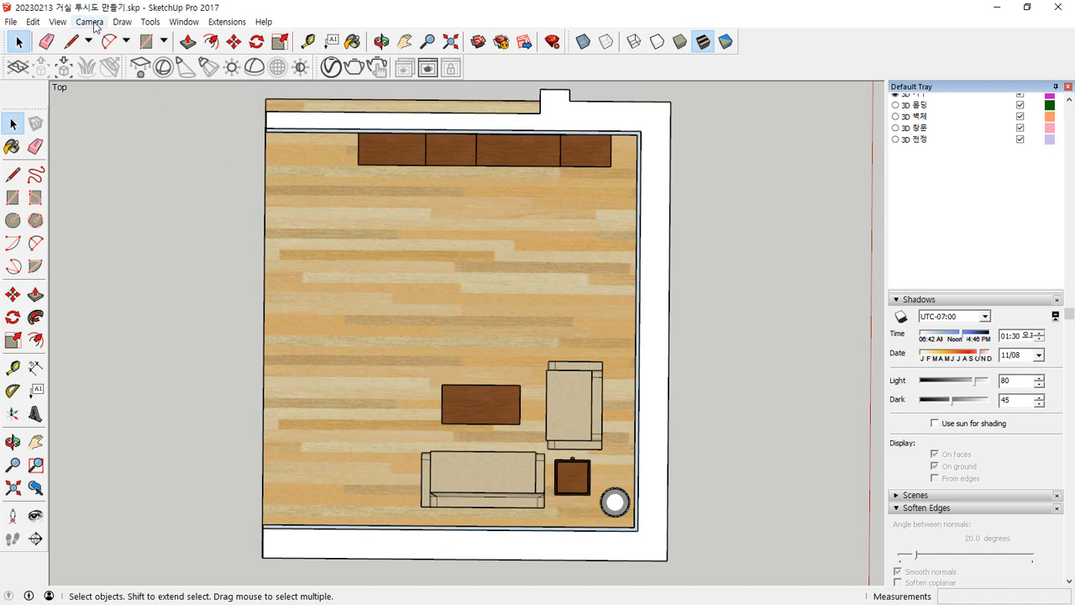
# Open the recent model 스케치업 2023 1회차 ISO 모델링하기.skp without saving changes to the living room model.
pyautogui.click(10, 22)
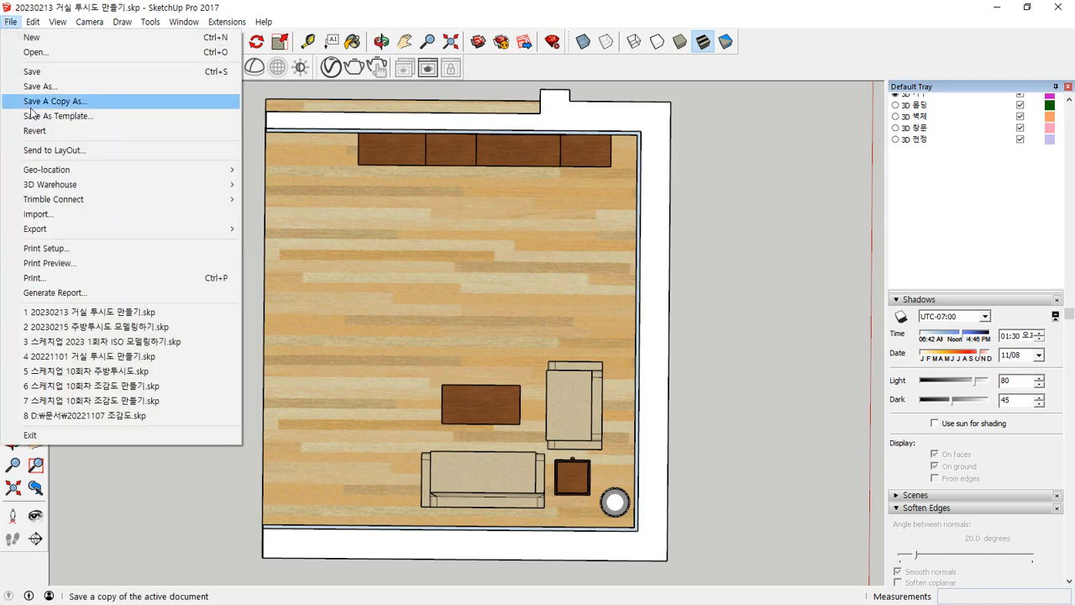
pyautogui.click(93, 344)
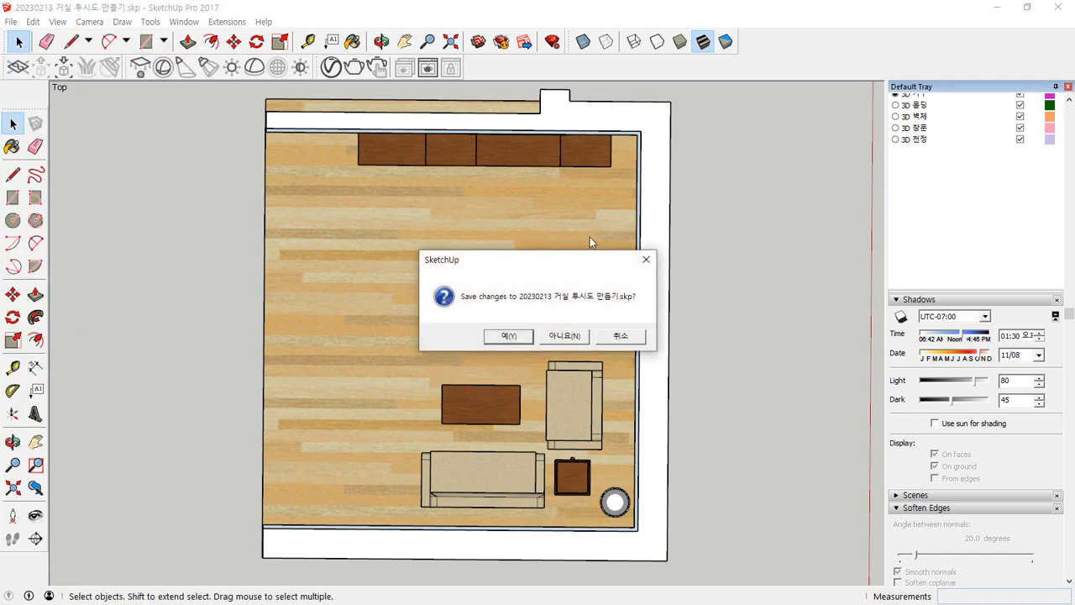
pyautogui.click(565, 337)
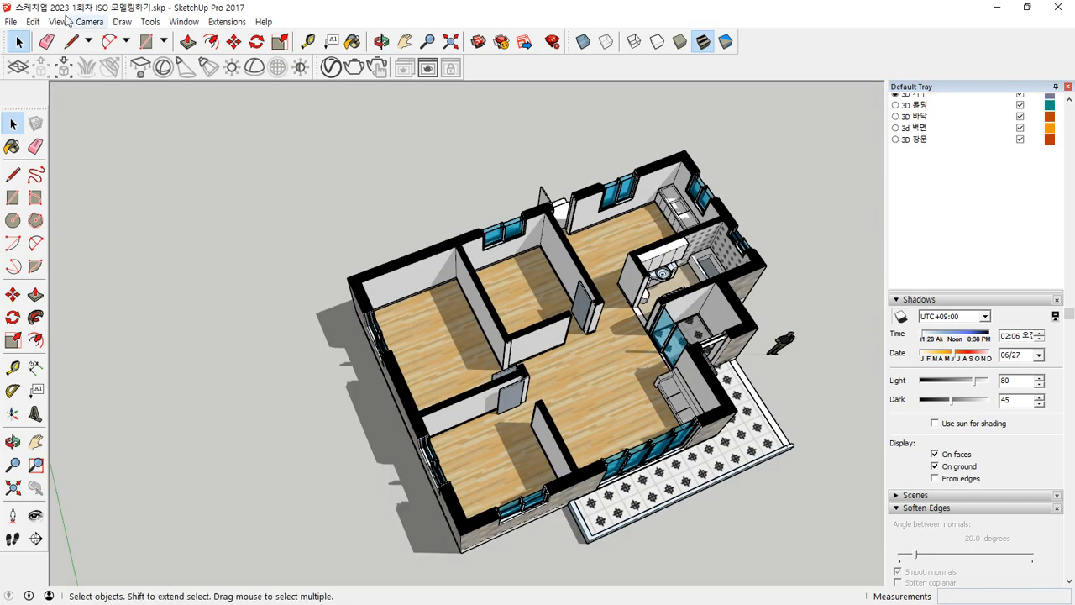
# Set the apartment model to the standard Top view in Parallel Projection so the floor plan fills the view.
pyautogui.click(90, 22)
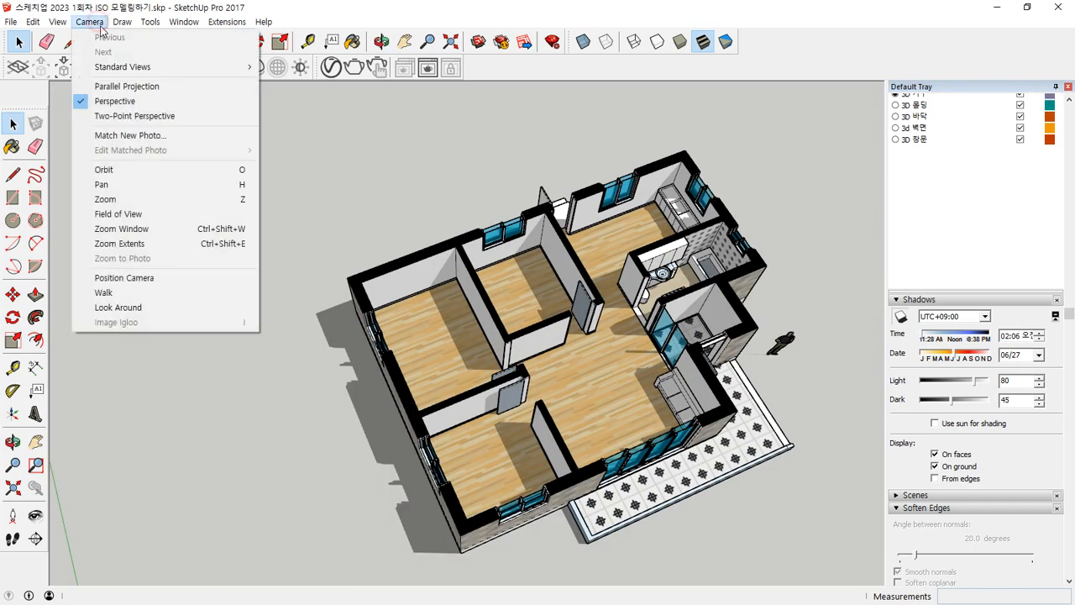
pyautogui.moveTo(240, 67)
pyautogui.click(287, 66)
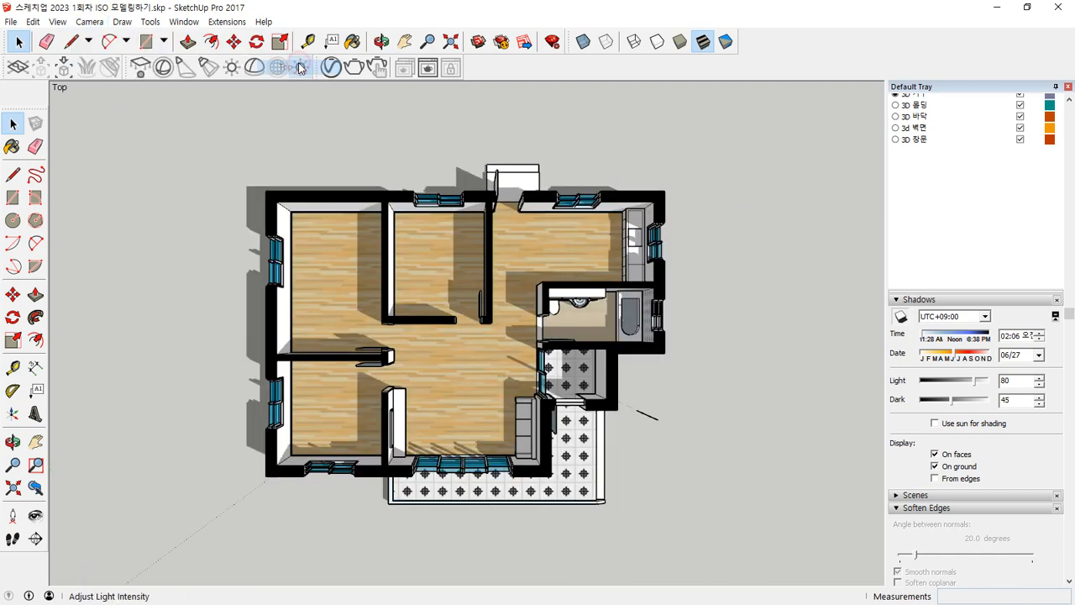
pyautogui.click(89, 22)
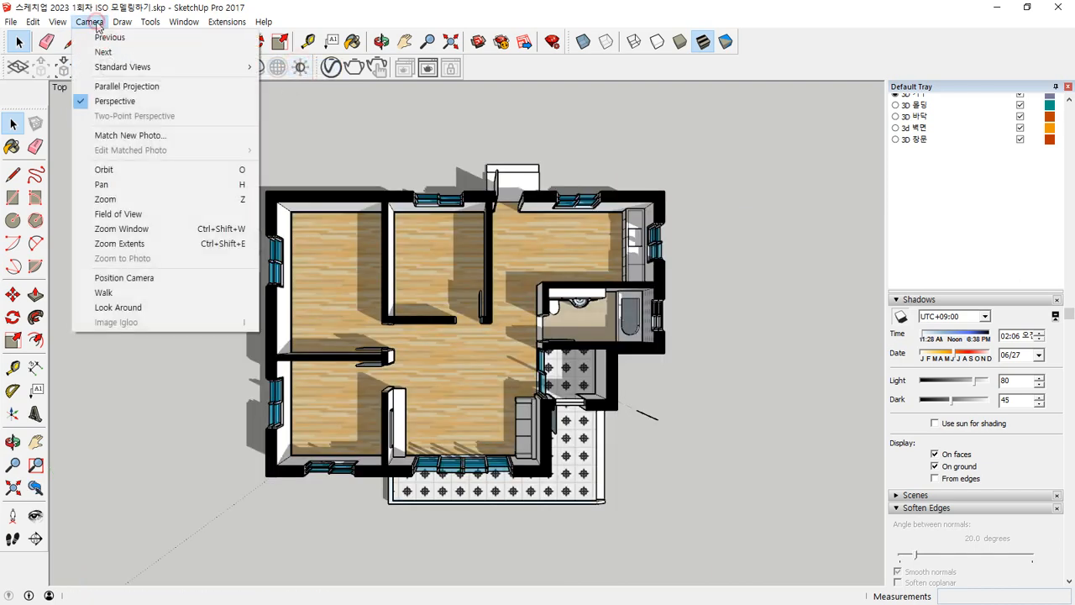
pyautogui.click(113, 88)
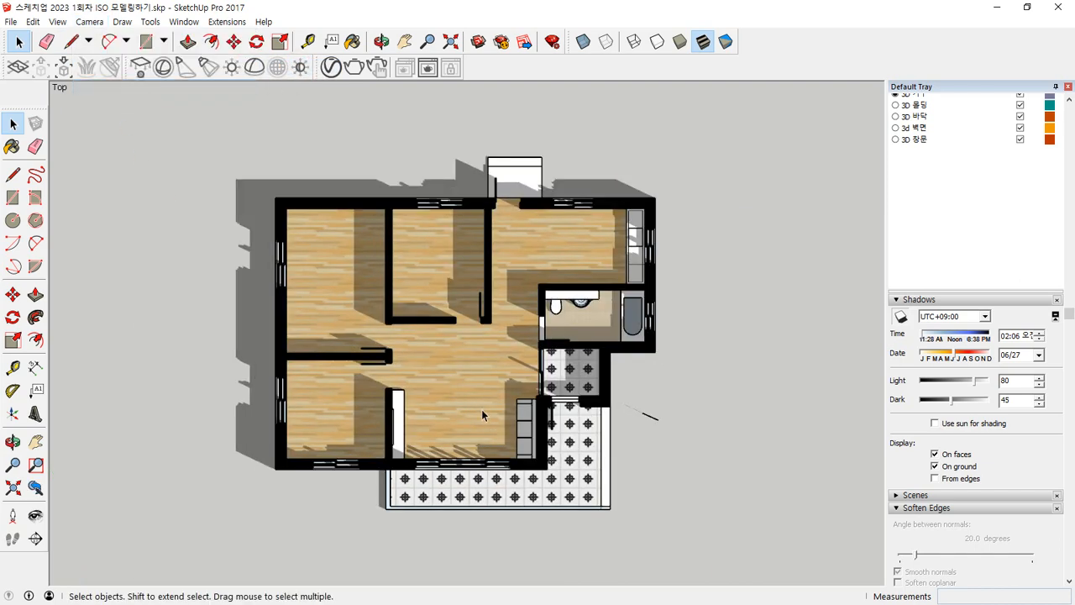
pyautogui.scroll(2, 481, 407)
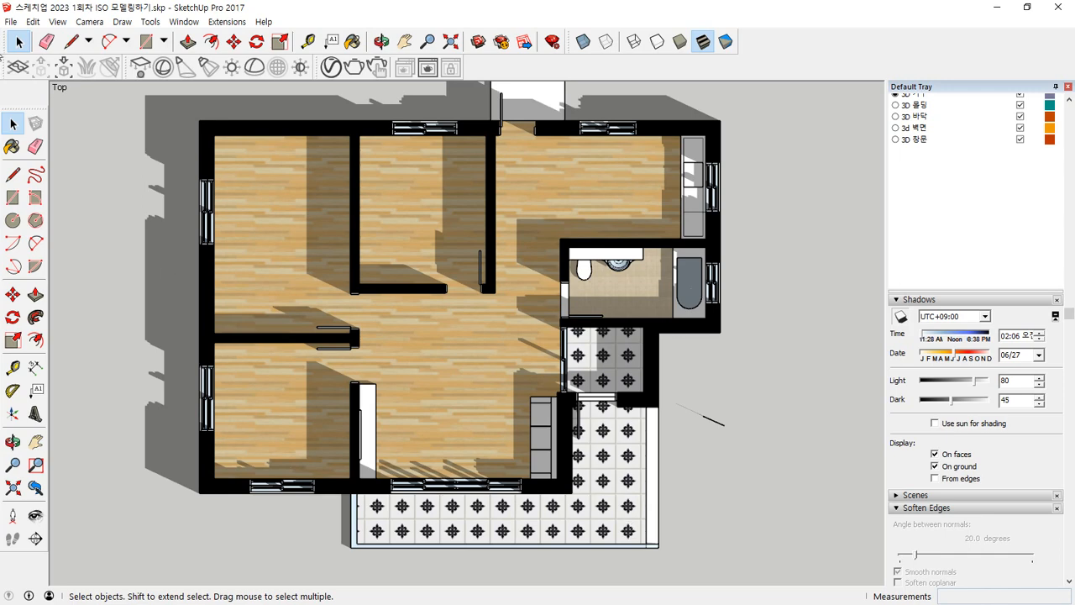
# Export the top view as the PNG 2D graphic 스케치업 2023 1회차 ISO 모델링하기.png in 문서 and close the image preview.
pyautogui.click(10, 22)
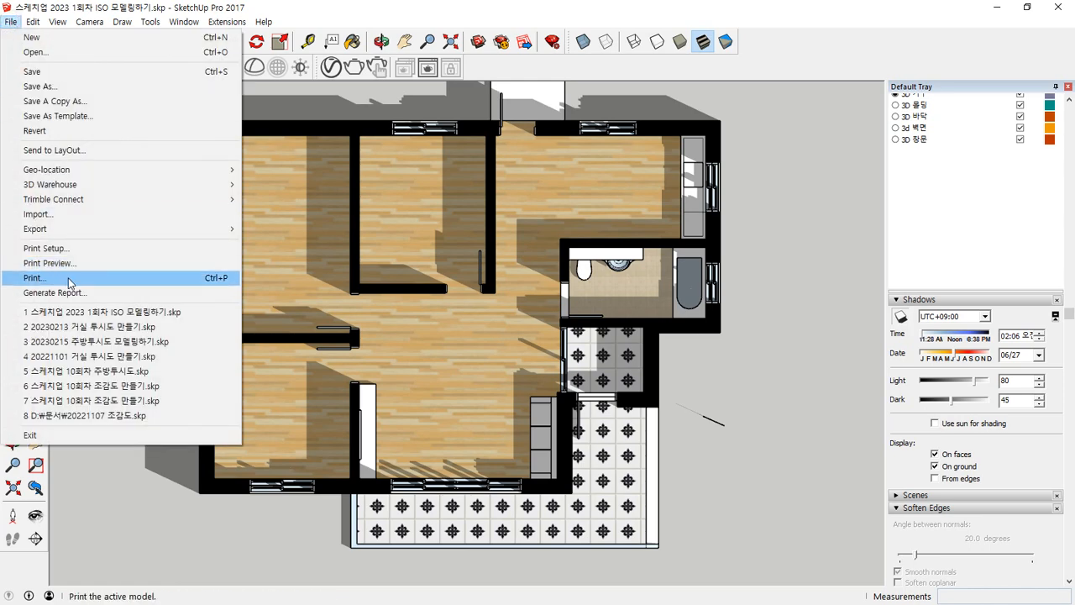
pyautogui.moveTo(79, 231)
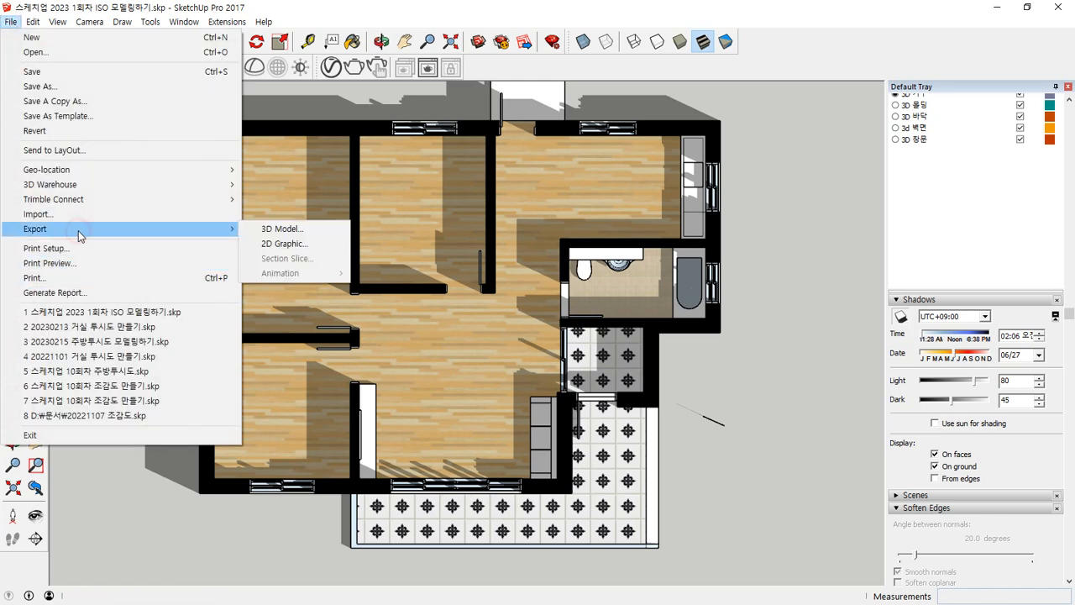
pyautogui.click(306, 244)
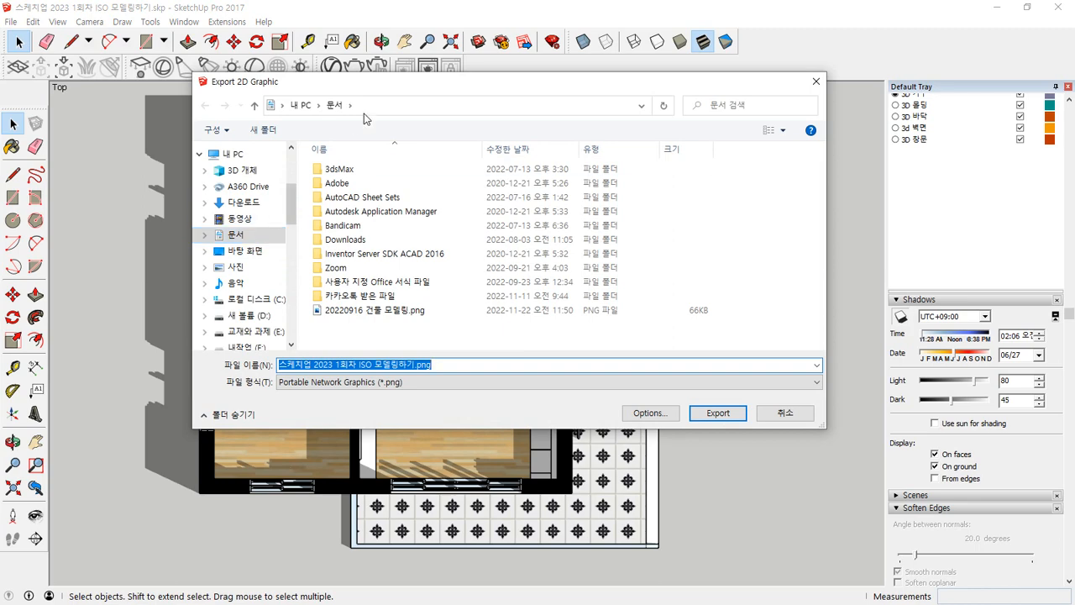
pyautogui.click(718, 414)
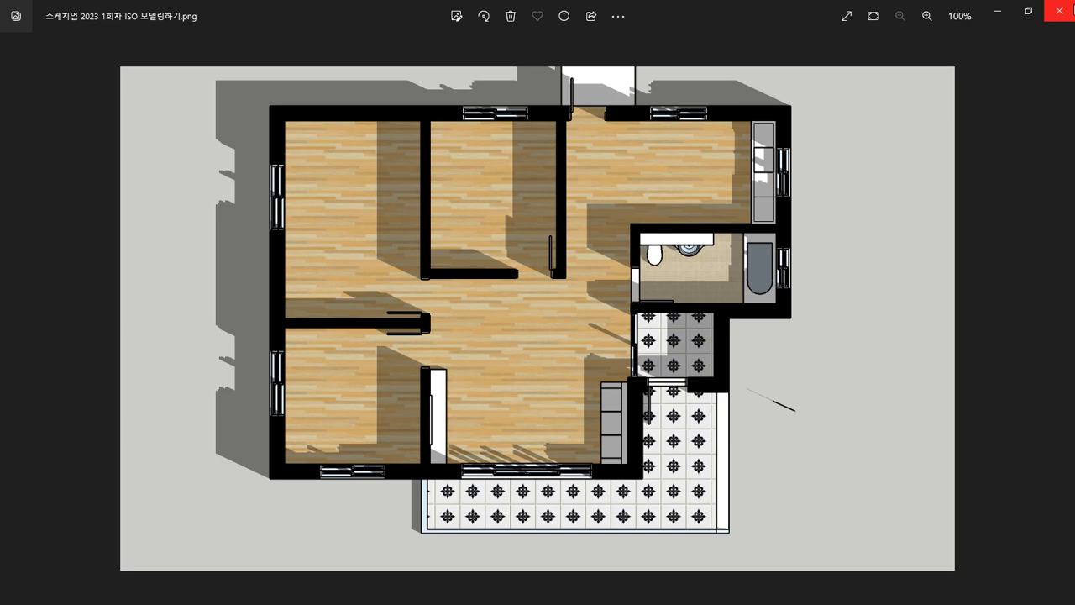
pyautogui.click(1059, 10)
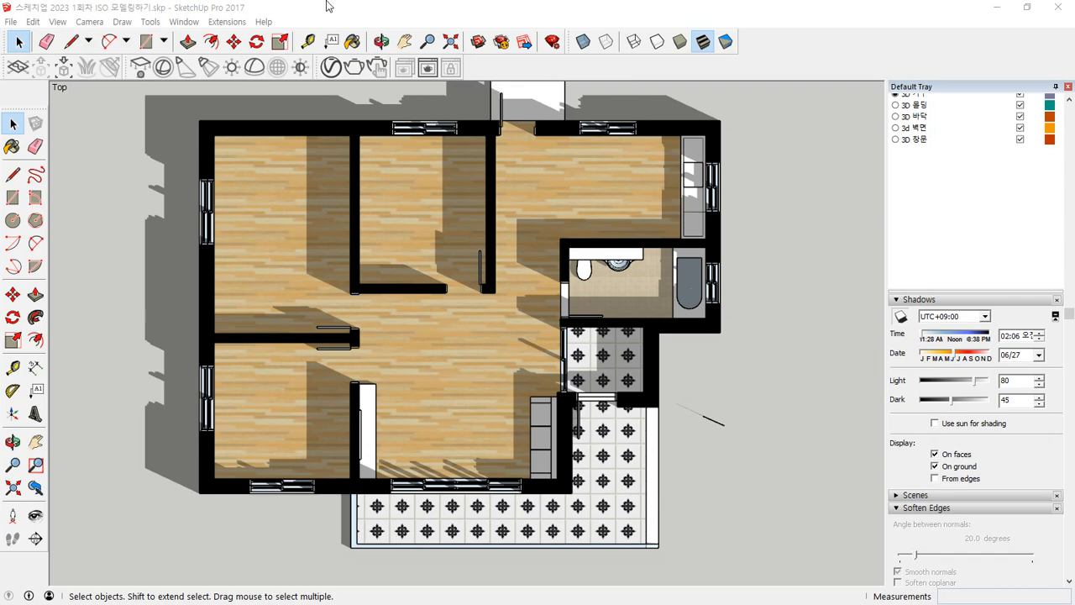
# Switch the camera to Perspective and show the apartment in the Iso standard view, tilted to look down into the rooms.
pyautogui.click(93, 22)
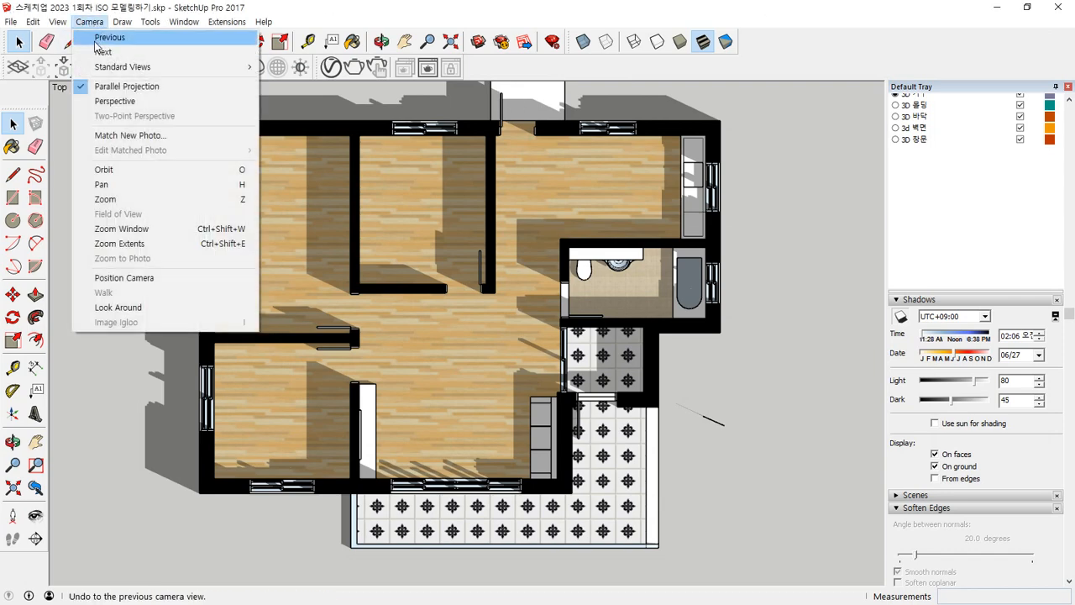
pyautogui.click(131, 100)
pyautogui.click(99, 24)
pyautogui.moveTo(144, 67)
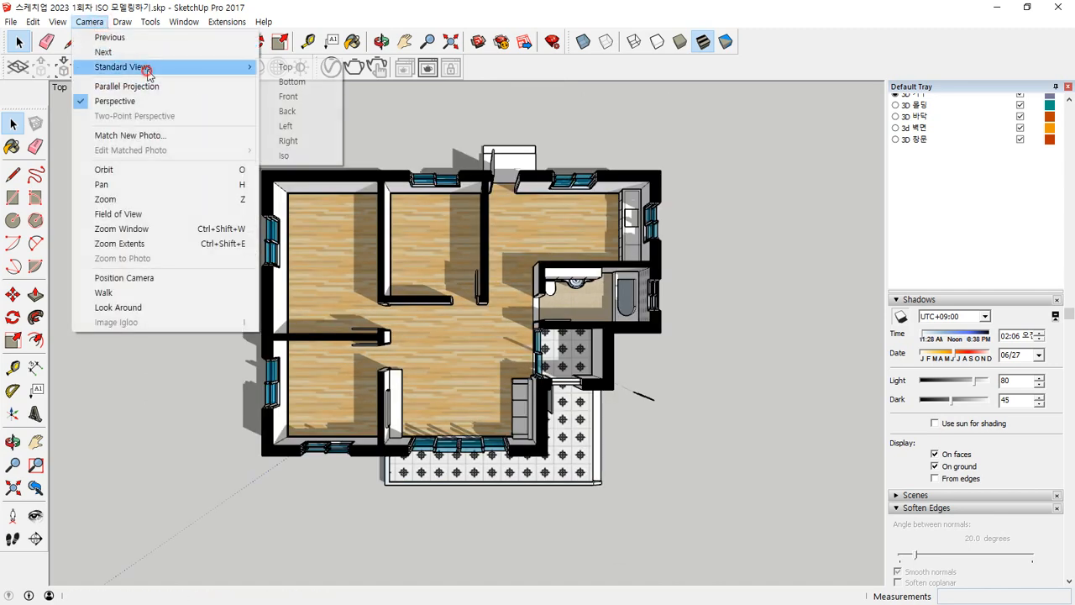
pyautogui.click(283, 157)
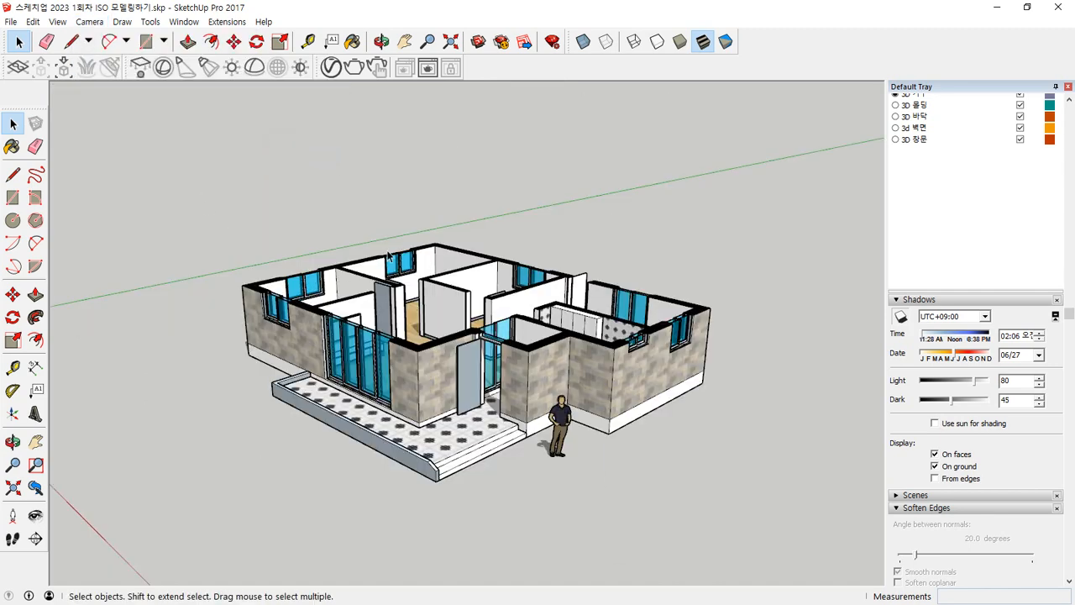
pyautogui.moveTo(420, 189); pyautogui.dragTo(429, 433, button='middle')
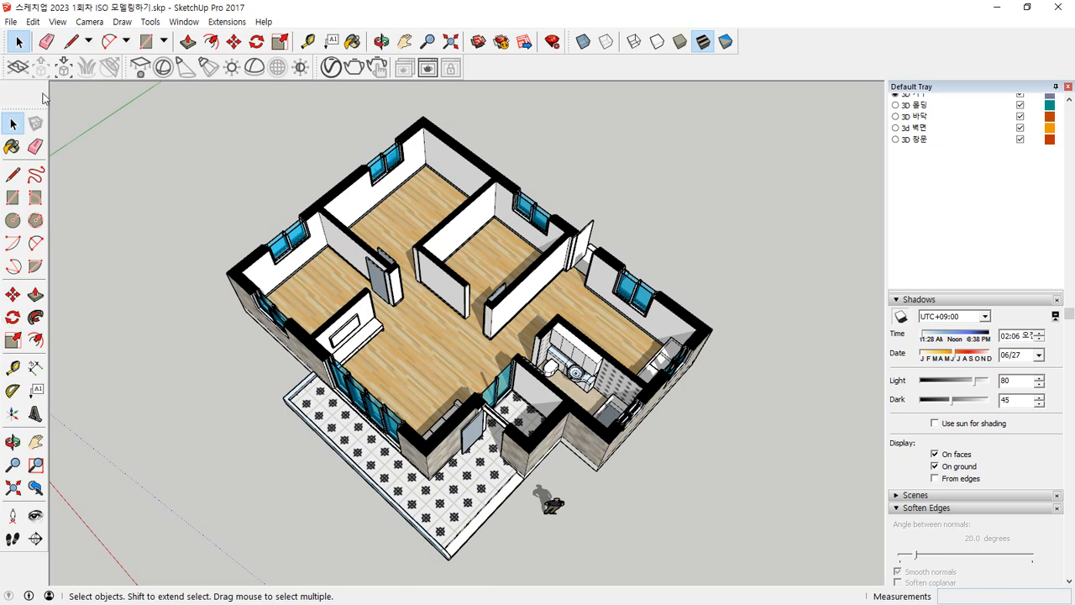
# Export the tilted Iso view as a PNG 2D graphic, replacing 스케치업 2023 1회차 ISO 모델링하기.png, and close the image preview.
pyautogui.click(11, 22)
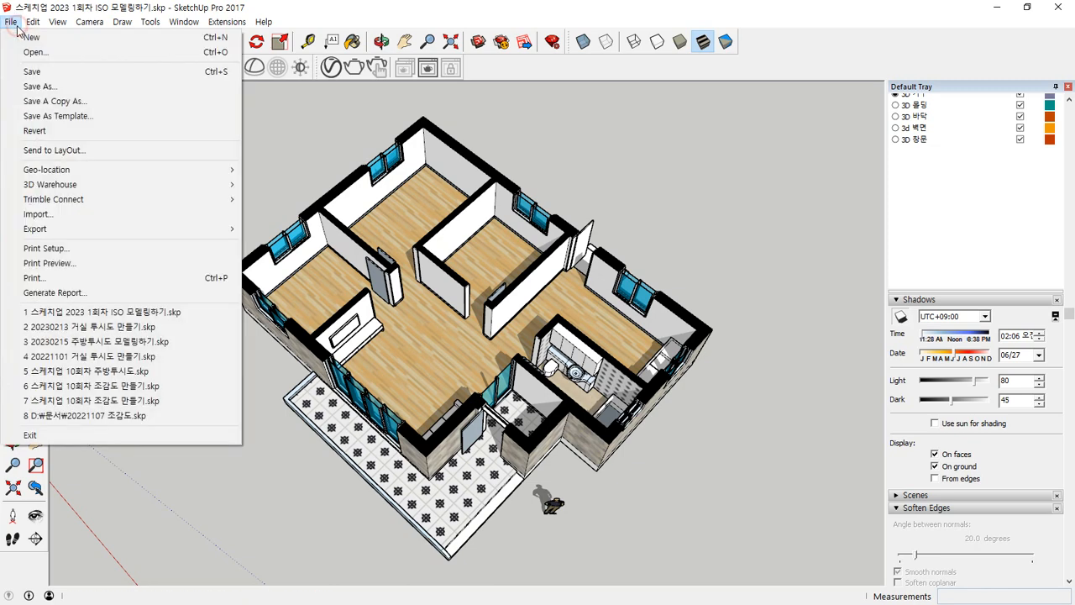
pyautogui.moveTo(109, 231)
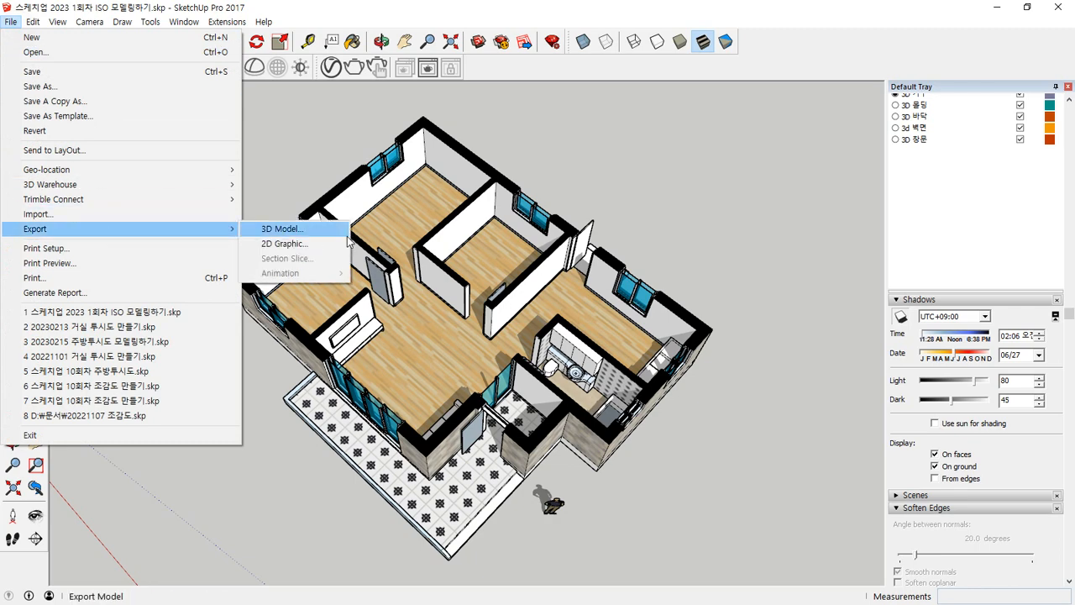
pyautogui.click(284, 243)
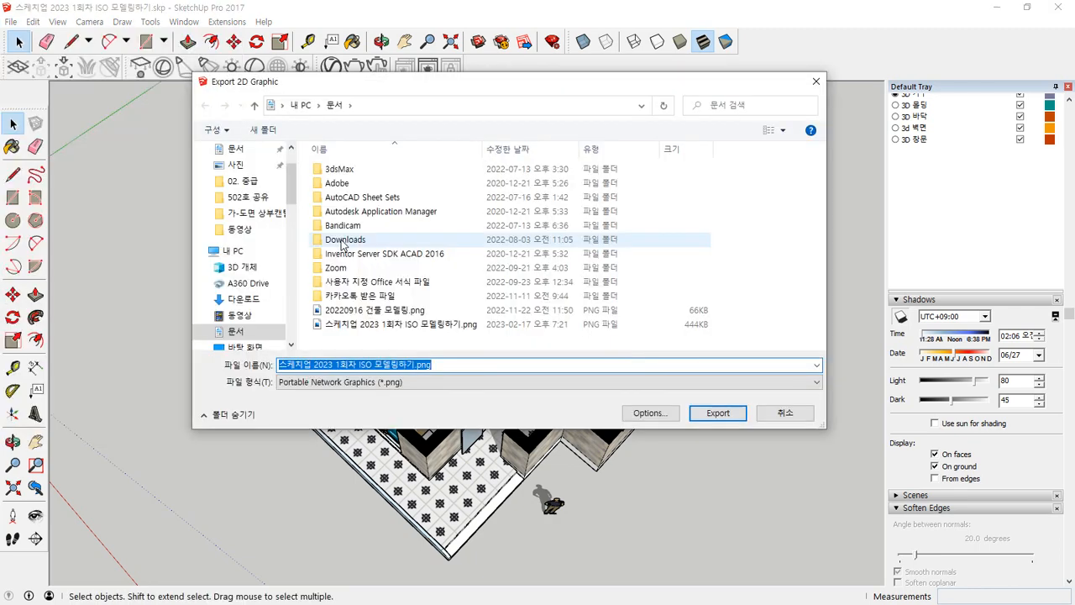
pyautogui.press('Return')
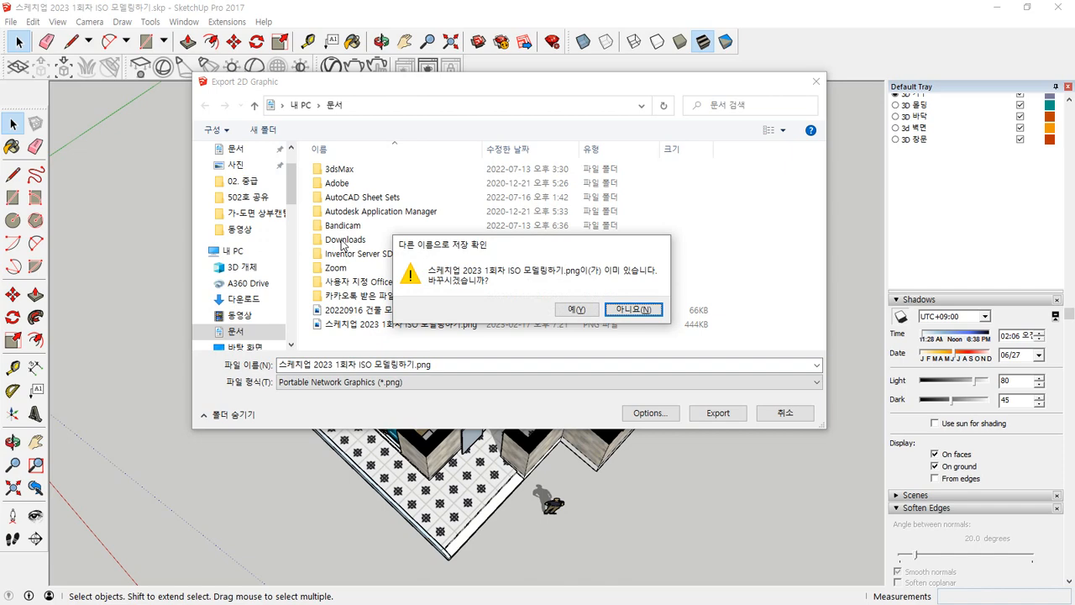
pyautogui.press('Left')
pyautogui.press('Return')
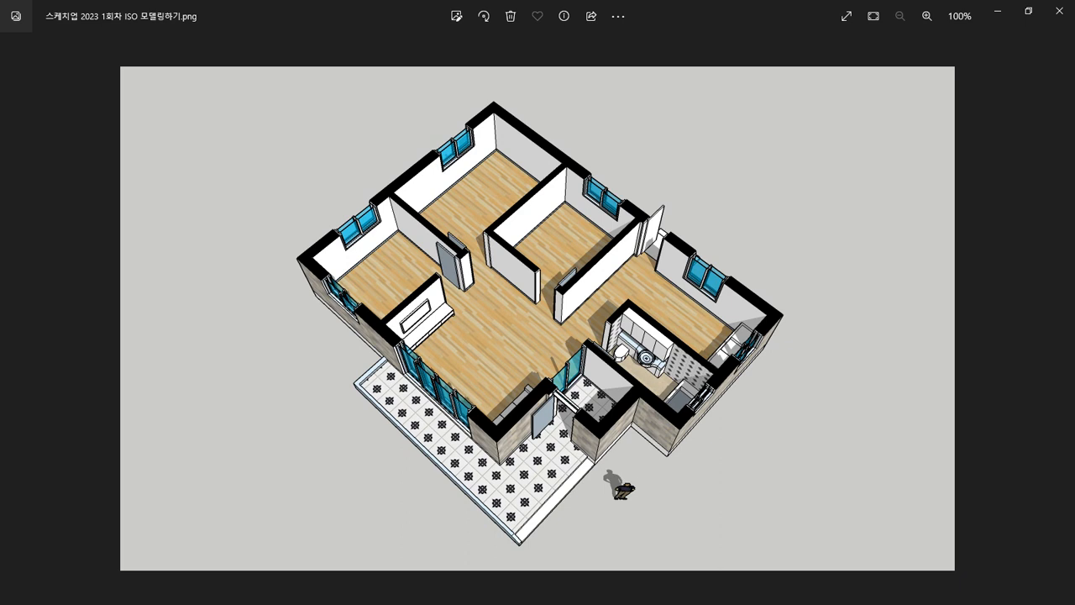
pyautogui.click(1060, 11)
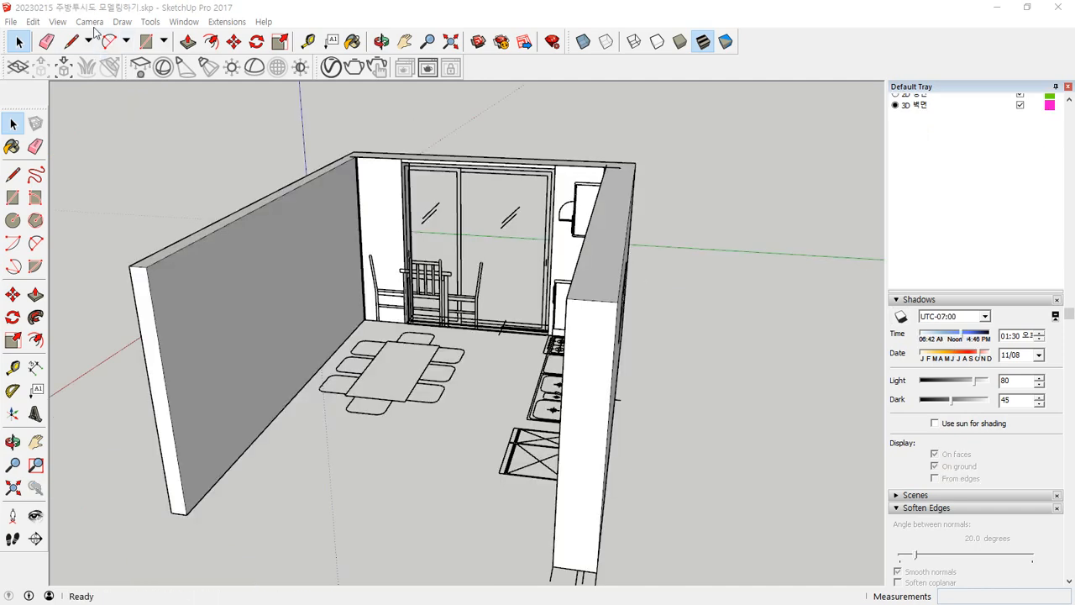
# Orbit and pan around the kitchen model using the camera's Orbit and Pan commands.
pyautogui.click(89, 22)
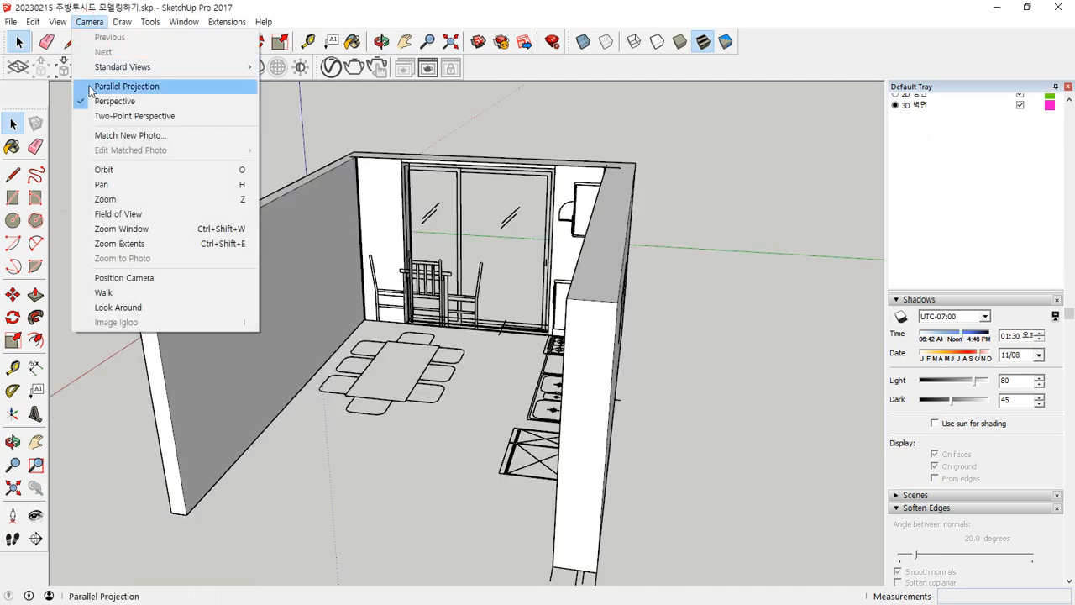
pyautogui.click(167, 173)
pyautogui.moveTo(470, 268); pyautogui.dragTo(369, 210)
pyautogui.click(89, 22)
pyautogui.click(122, 187)
pyautogui.press('space')
# Zoom in and out of the kitchen model with the Zoom tool.
pyautogui.click(89, 22)
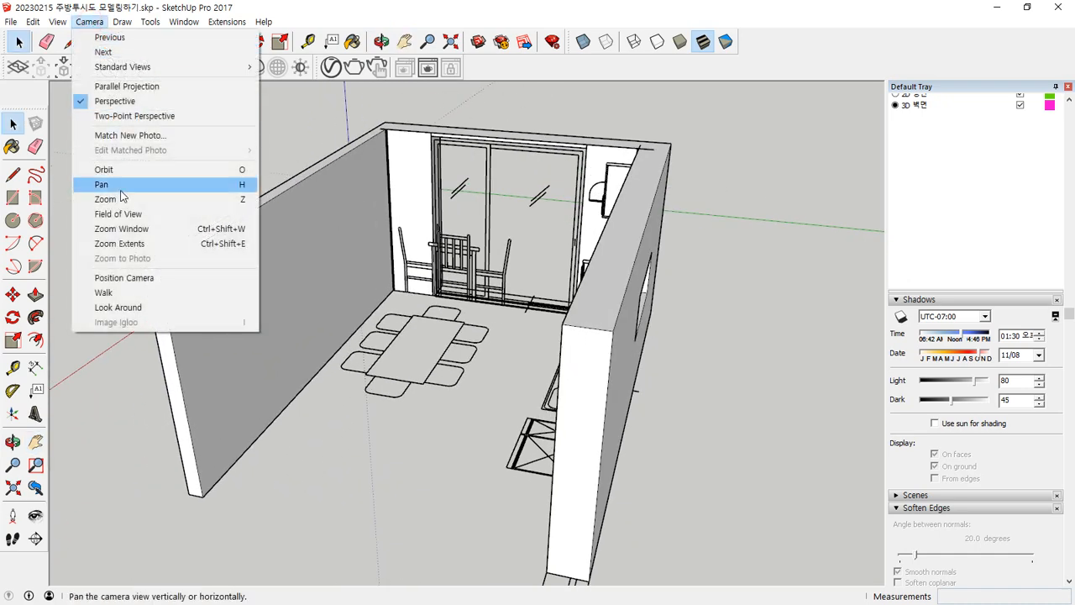
pyautogui.click(105, 199)
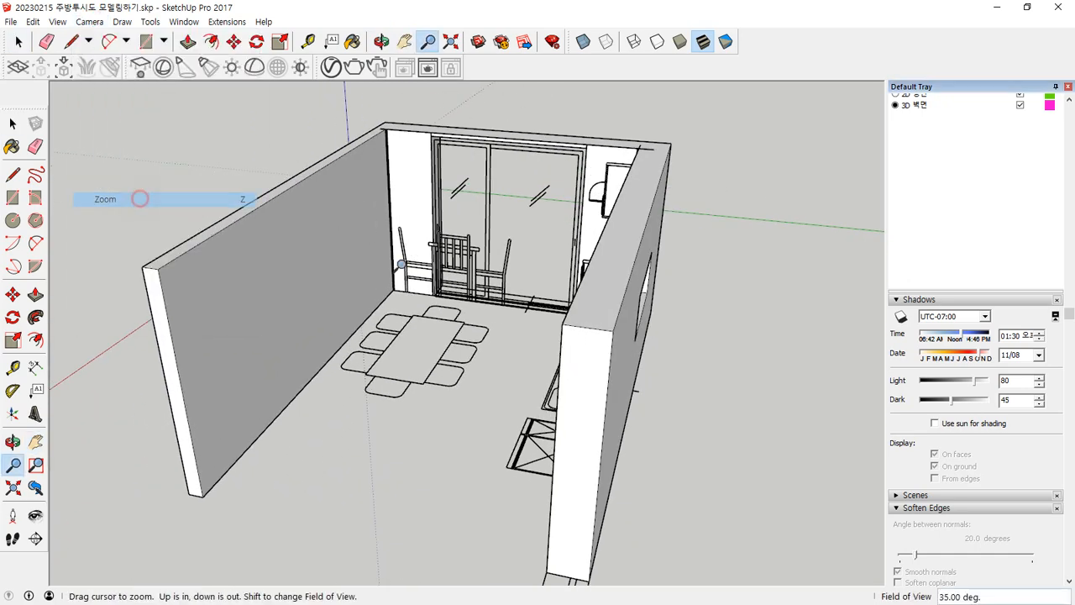
pyautogui.scroll(3, 437, 243)
pyautogui.scroll(-4, 438, 243)
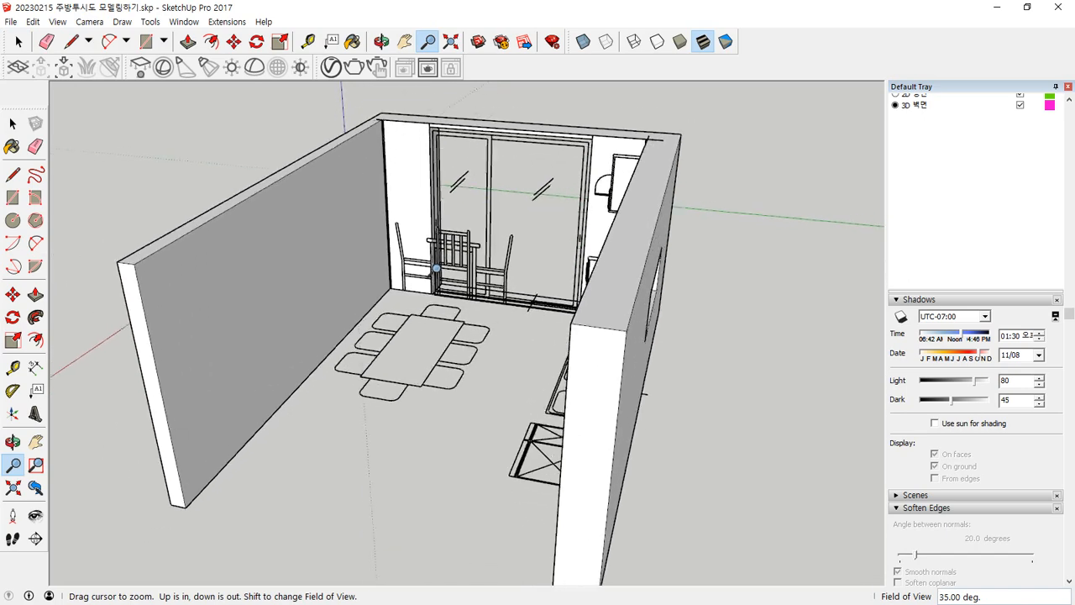
pyautogui.press('space')
# Frame the kitchen interior facing the sliding window and set the camera's field of view to 60 degrees.
pyautogui.moveTo(505, 379); pyautogui.dragTo(593, 260, button='middle')
pyautogui.scroll(4, 592, 260)
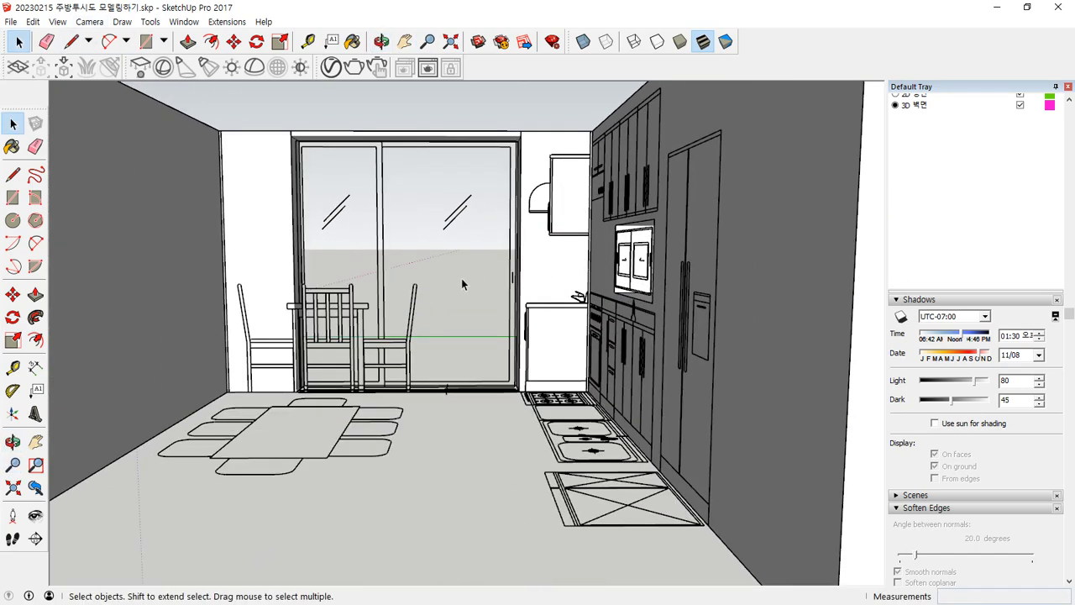
pyautogui.moveTo(461, 284); pyautogui.dragTo(485, 277, button='middle')
pyautogui.click(89, 22)
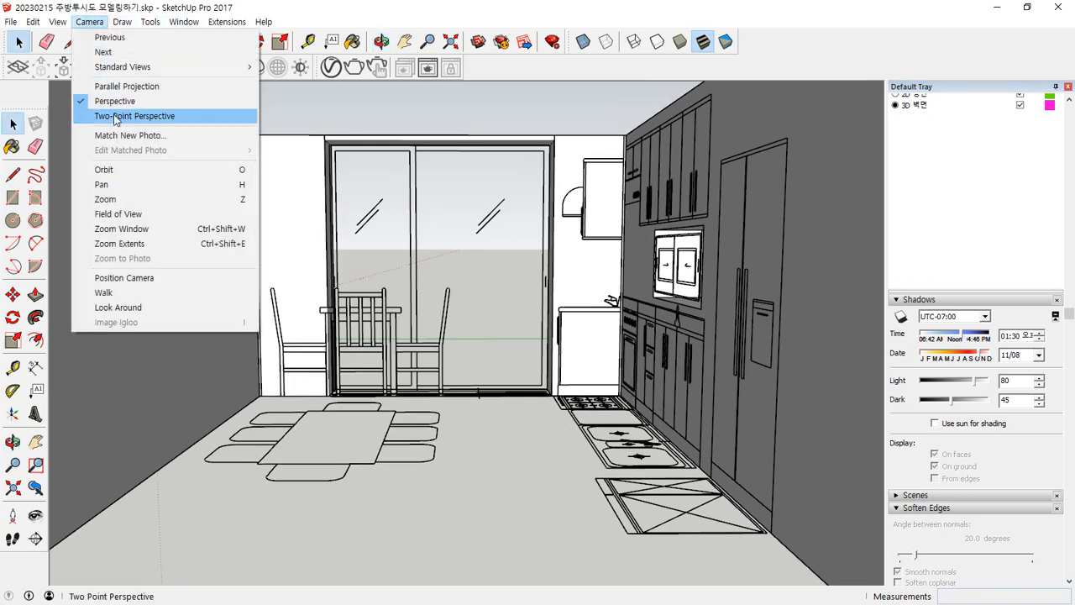
pyautogui.click(172, 216)
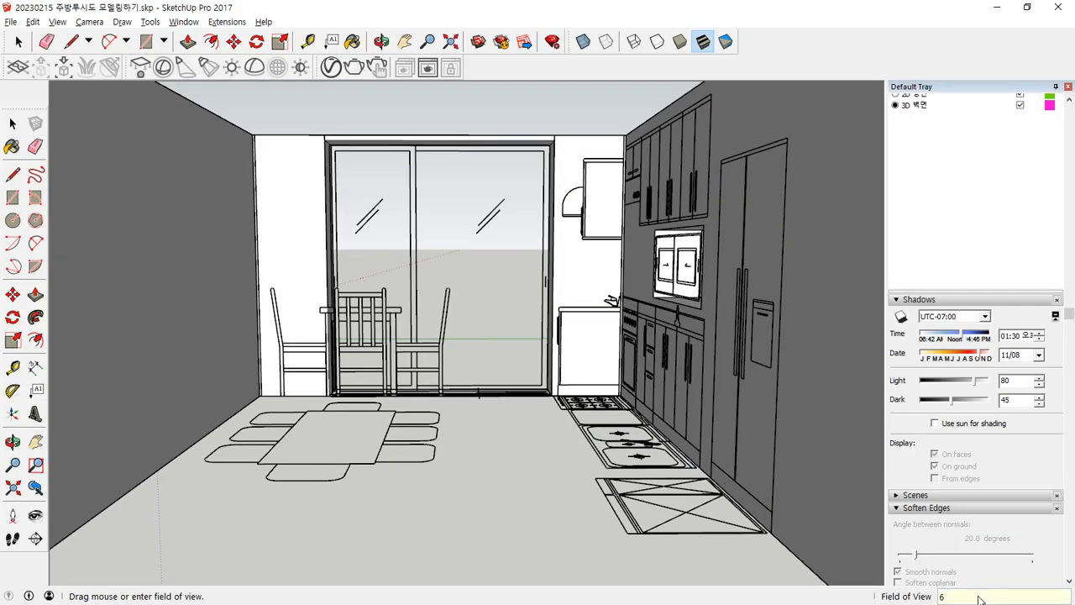
pyautogui.press('Return')
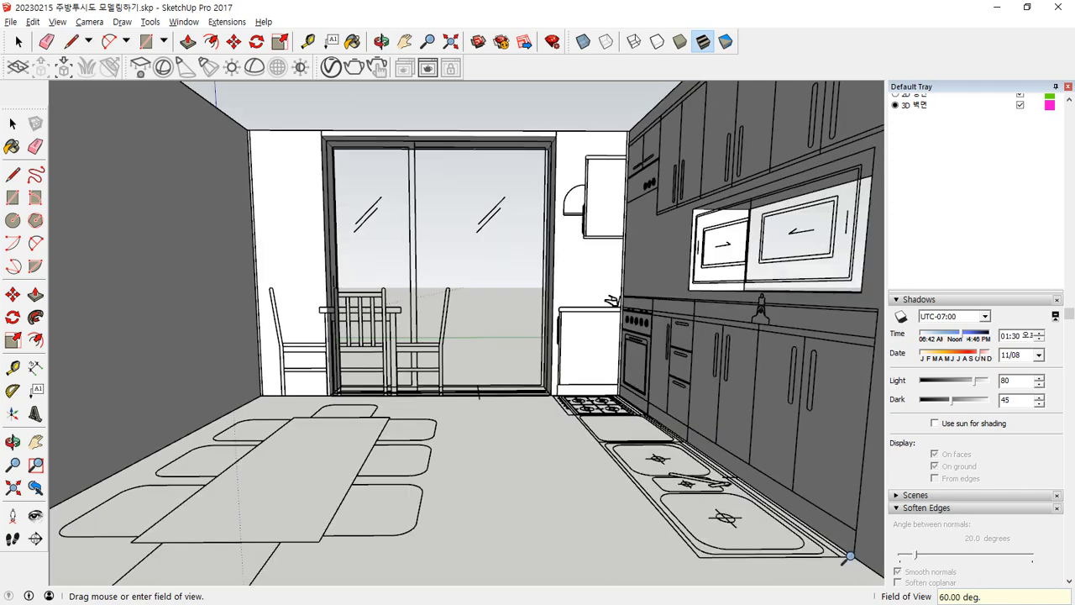
# Reframe the kitchen interior and try fields of view of 50 and 60 degrees before setting the camera to 35 degrees.
pyautogui.scroll(-10, 477, 338)
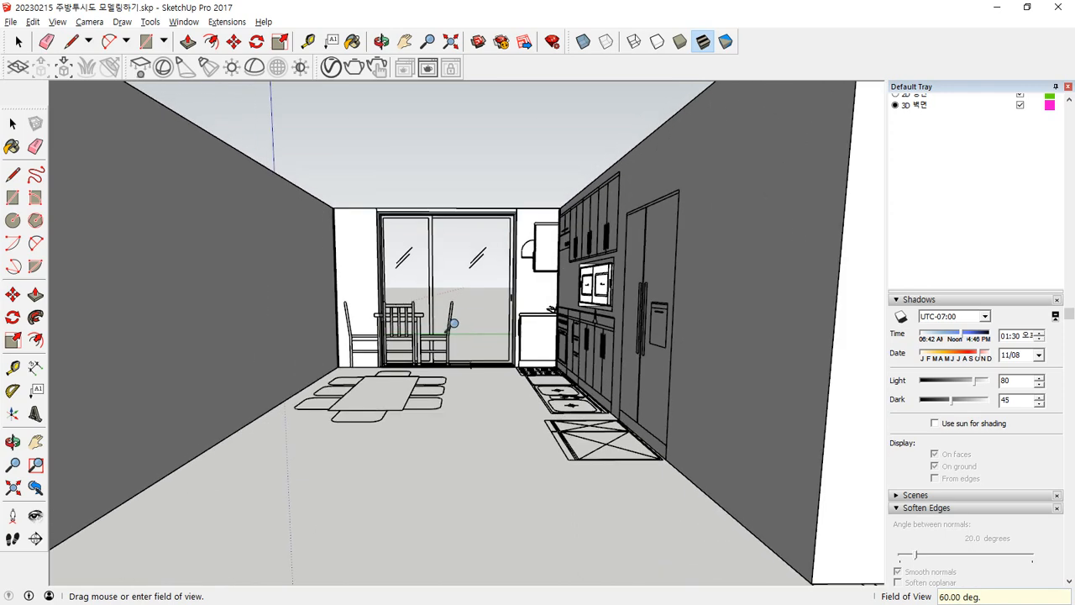
pyautogui.scroll(10, 421, 323)
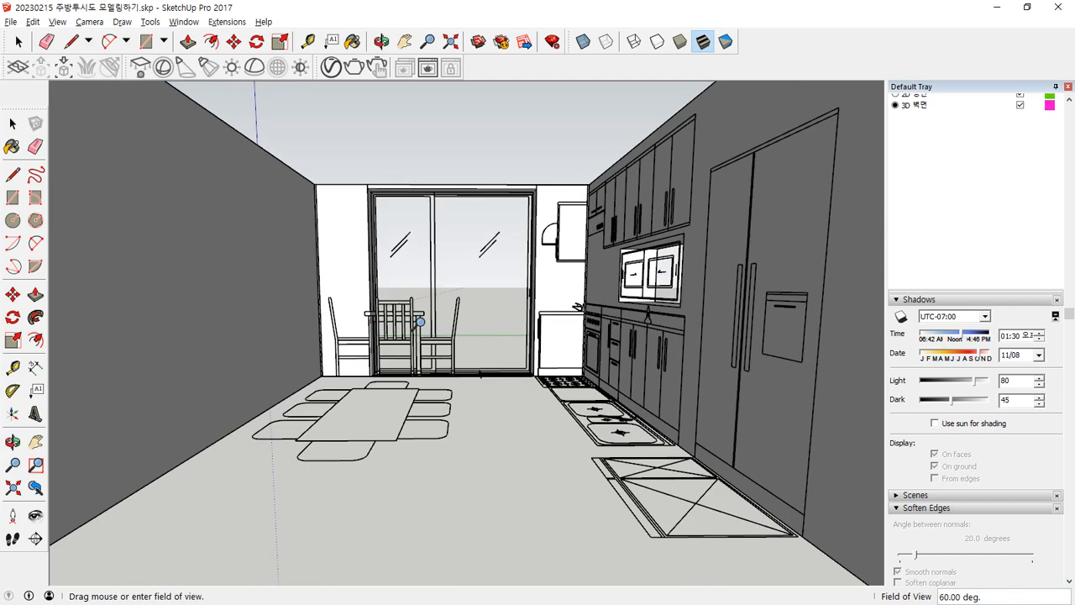
pyautogui.scroll(2, 419, 323)
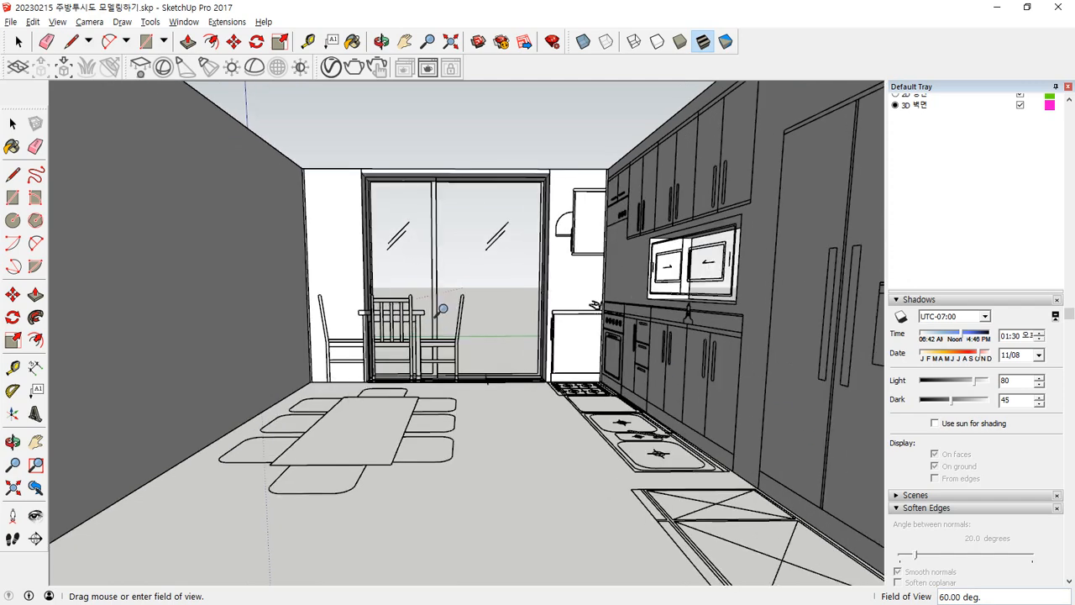
pyautogui.keyDown('shift'); pyautogui.moveTo(435, 310); pyautogui.dragTo(470, 295); pyautogui.keyUp('shift')
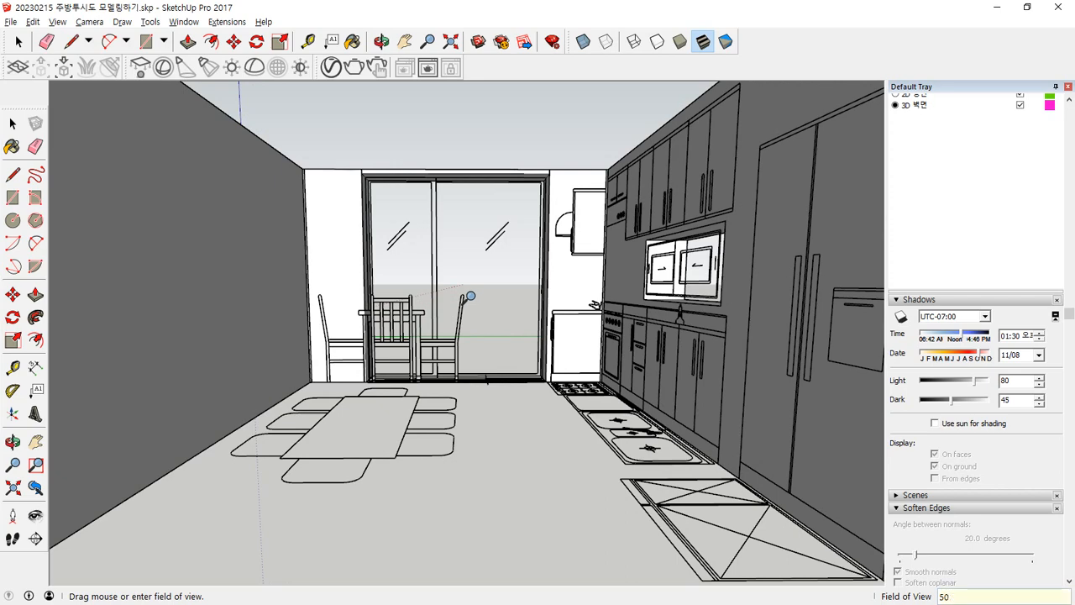
pyautogui.press('Return')
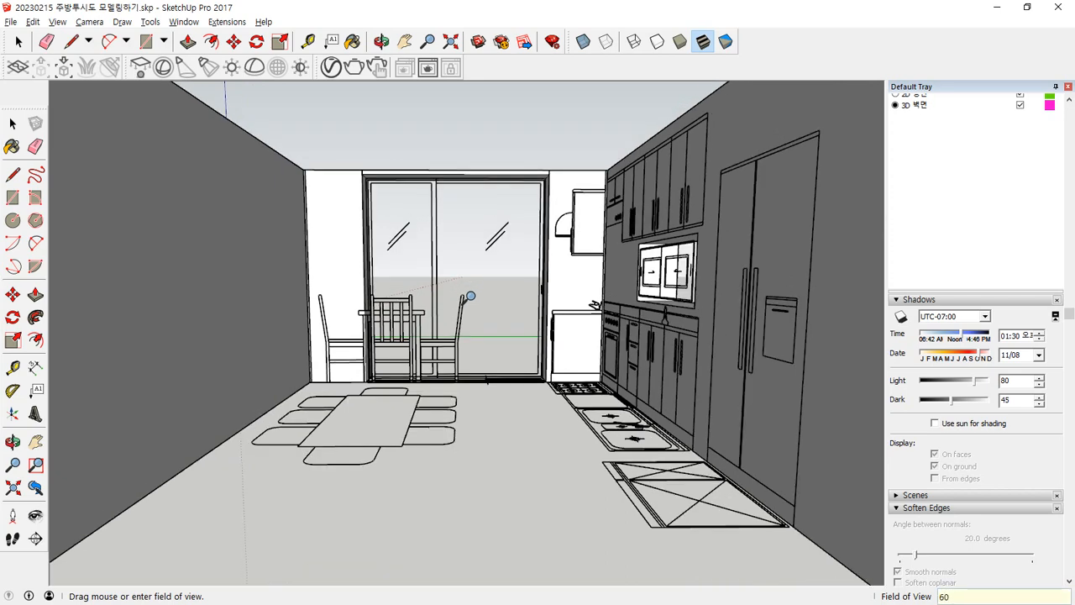
pyautogui.press('Return')
pyautogui.press('Return')
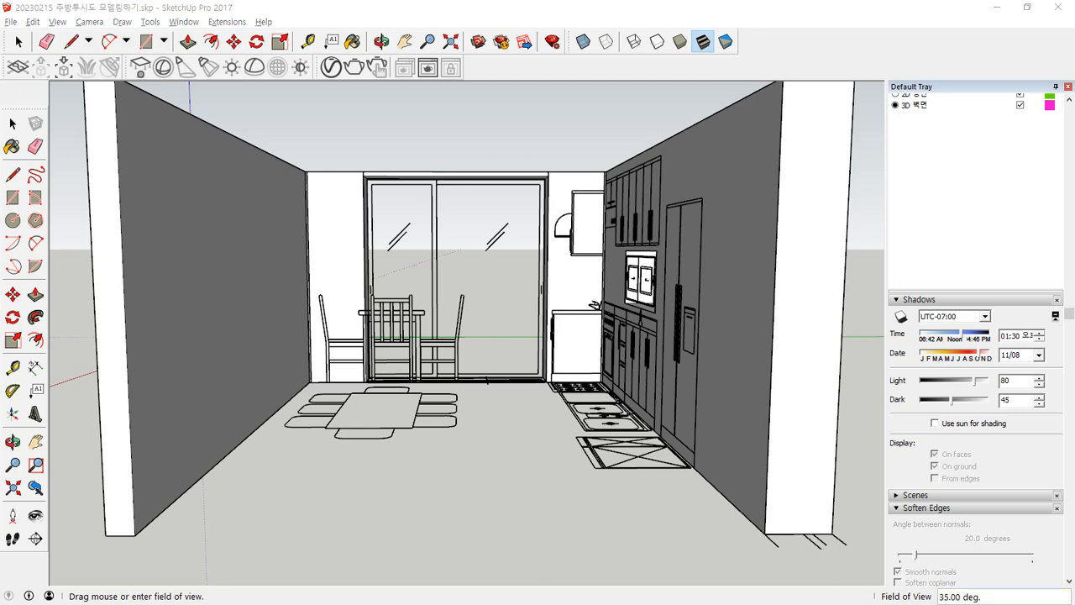
# Place the camera on the floor in front of the kitchen's open side with Position Camera.
pyautogui.click(89, 21)
pyautogui.click(142, 278)
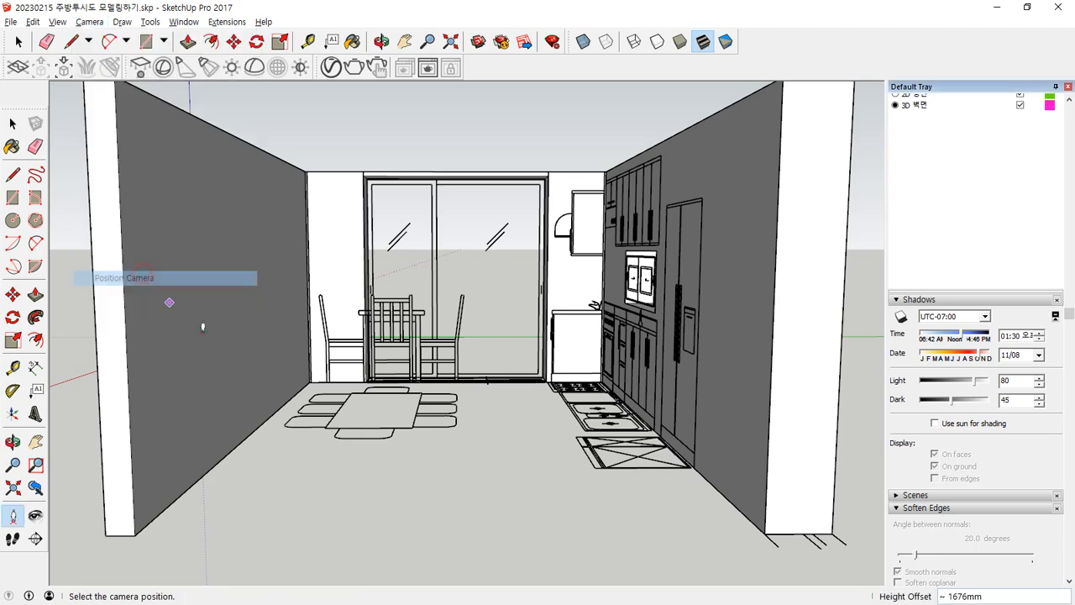
pyautogui.click(441, 520)
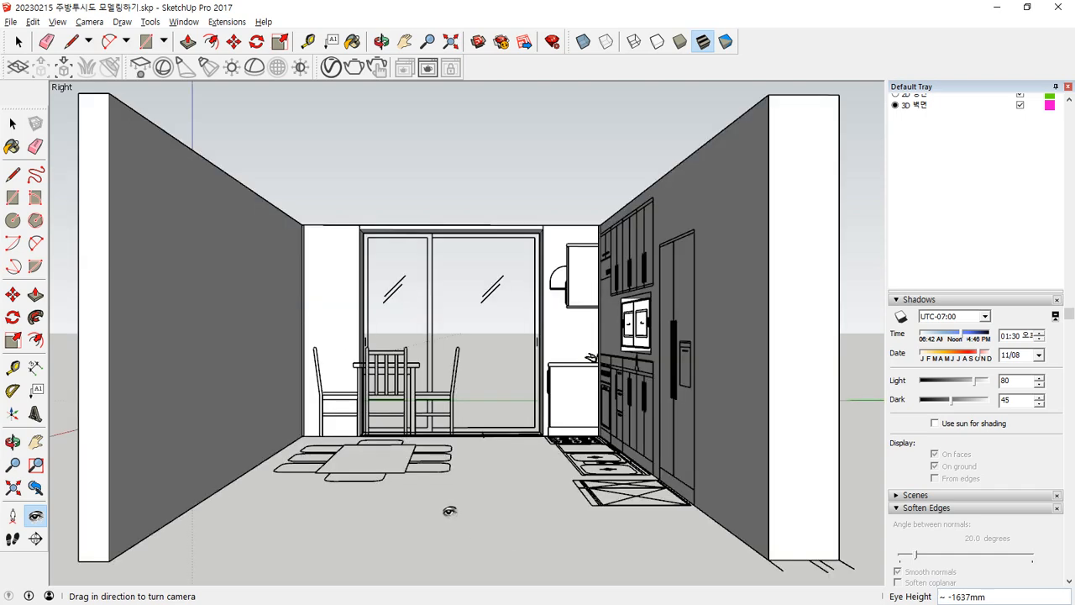
# Reposition the camera on the ground farther in front of the kitchen and turn the view from that spot.
pyautogui.click(89, 22)
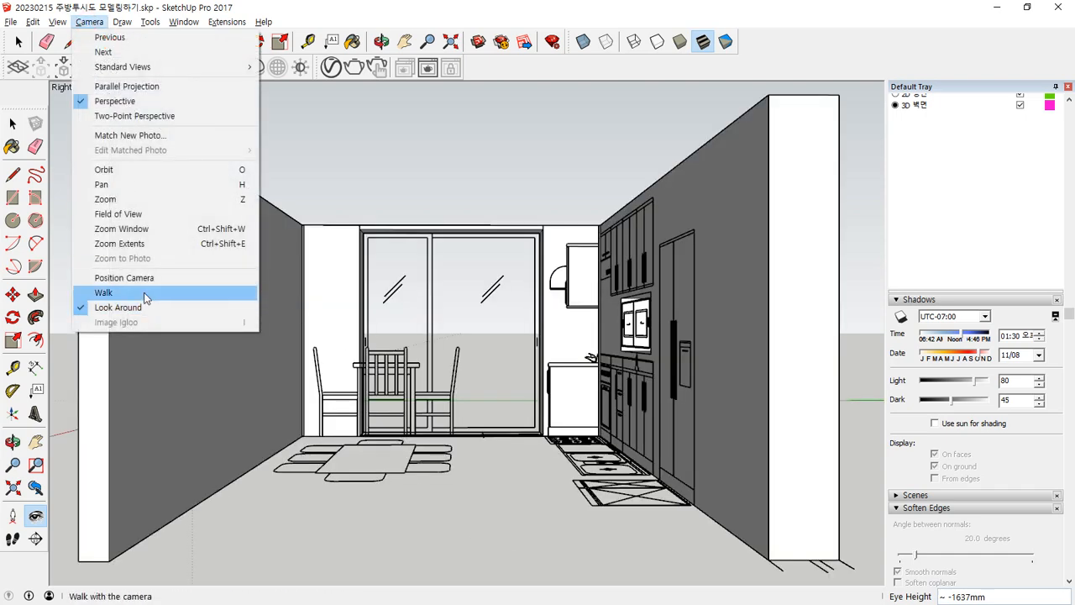
pyautogui.click(141, 278)
pyautogui.scroll(-5, 426, 430)
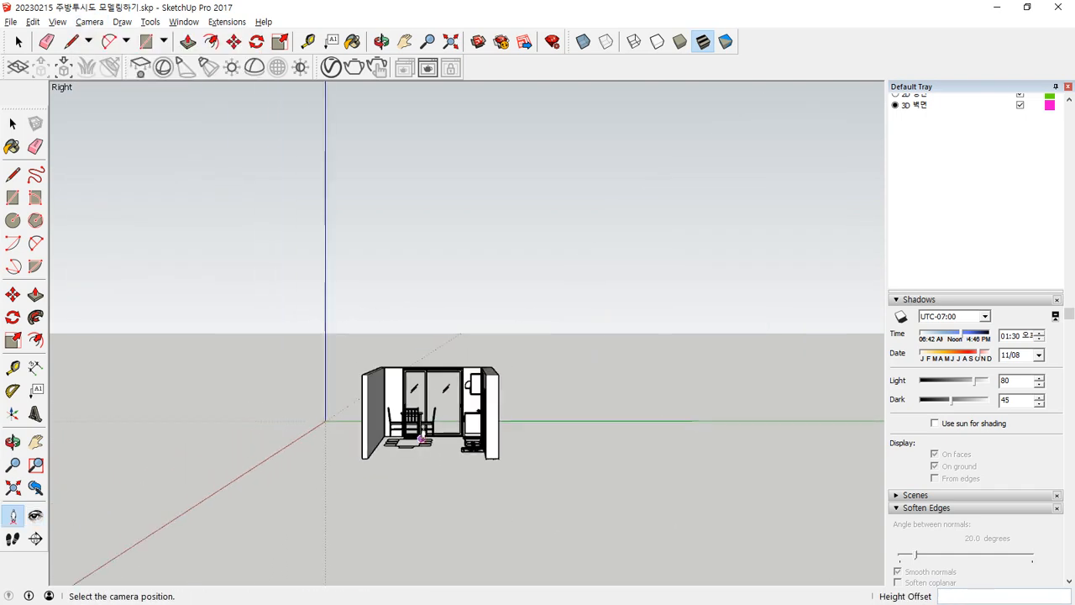
pyautogui.click(433, 505)
pyautogui.moveTo(429, 272); pyautogui.dragTo(375, 355)
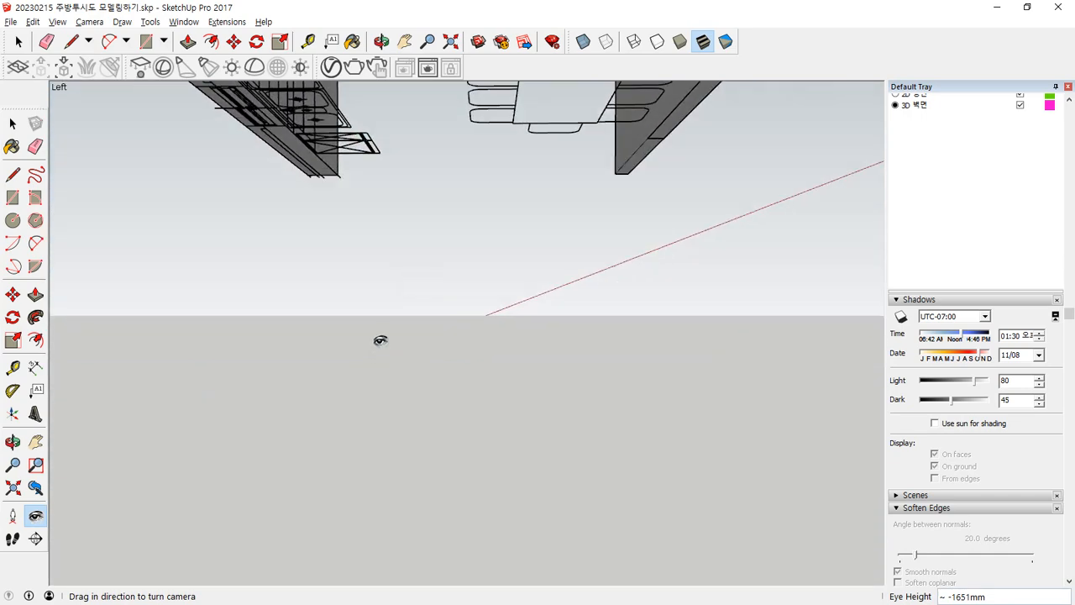
# Bring the whole kitchen model back into view and move around in front of it with the Walk tool.
pyautogui.scroll(-5, 382, 340)
pyautogui.moveTo(667, 318); pyautogui.dragTo(395, 360, button='middle')
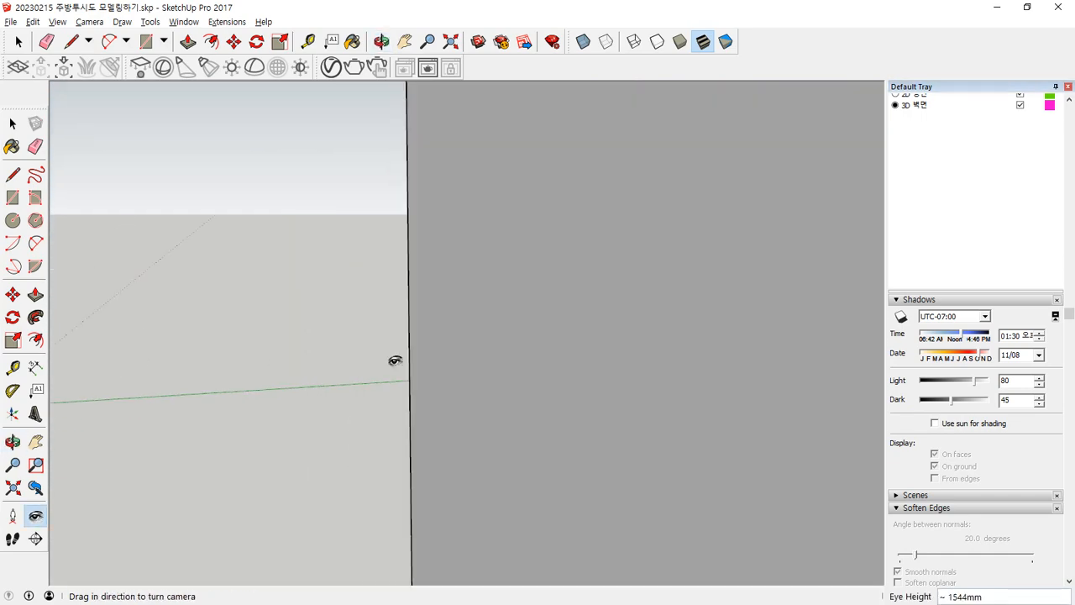
pyautogui.scroll(-4, 482, 361)
pyautogui.scroll(-6, 482, 361)
pyautogui.moveTo(558, 397); pyautogui.dragTo(193, 354, button='middle')
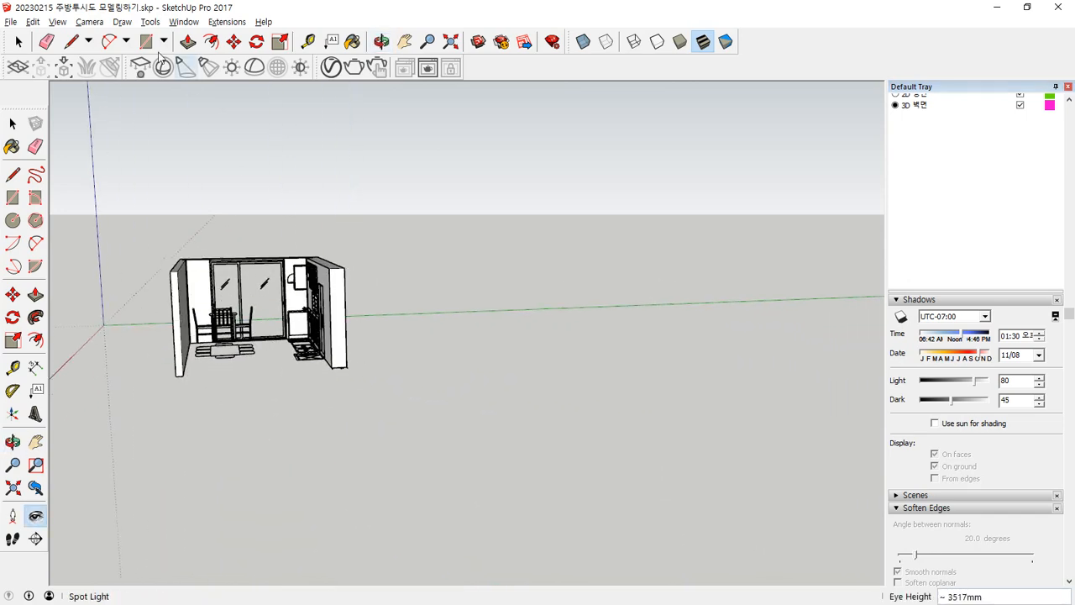
pyautogui.click(94, 23)
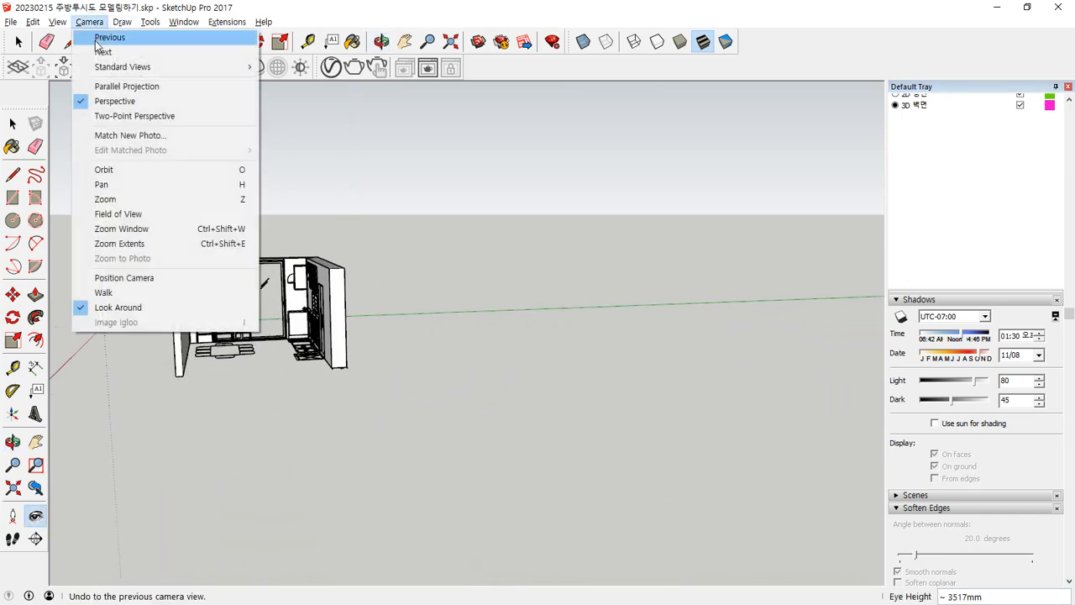
pyautogui.click(136, 292)
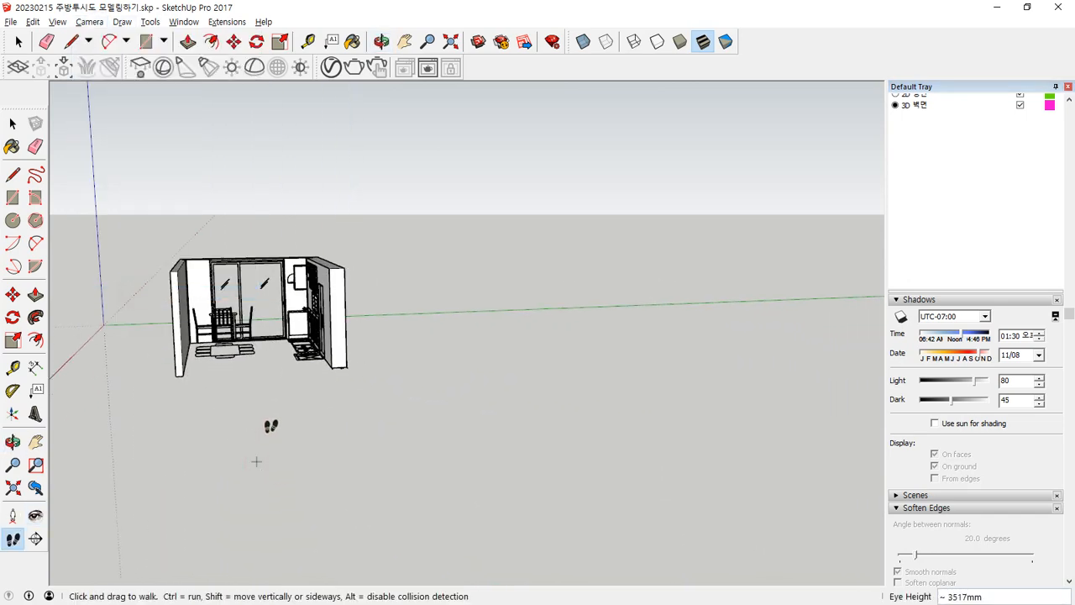
pyautogui.moveTo(252, 401); pyautogui.dragTo(252, 400)
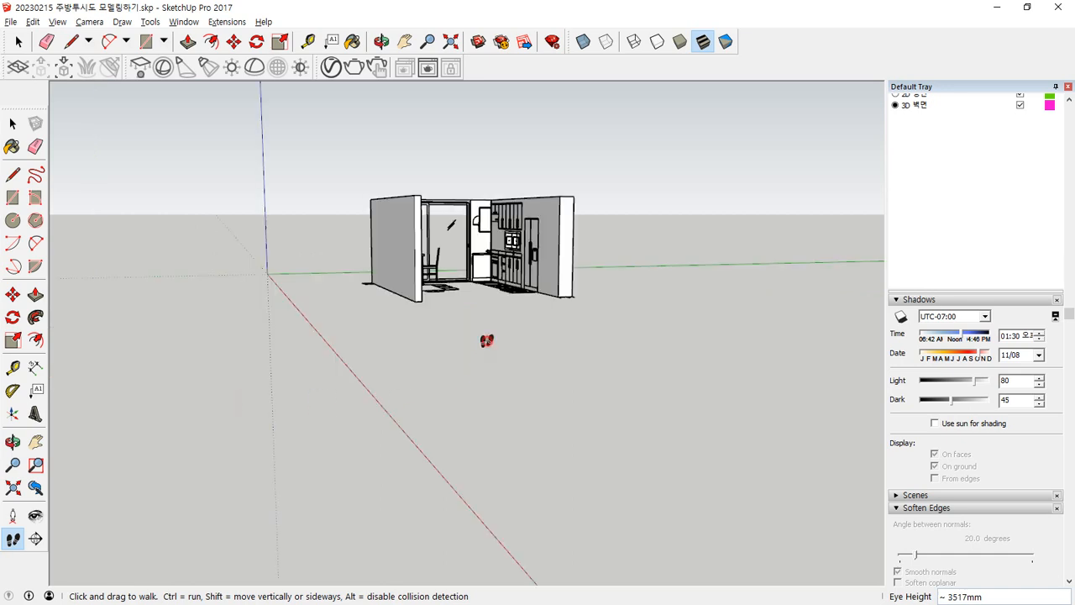
pyautogui.moveTo(487, 340); pyautogui.dragTo(485, 335)
# Turn the camera's viewing direction around the kitchen model with the Look Around tool.
pyautogui.click(89, 22)
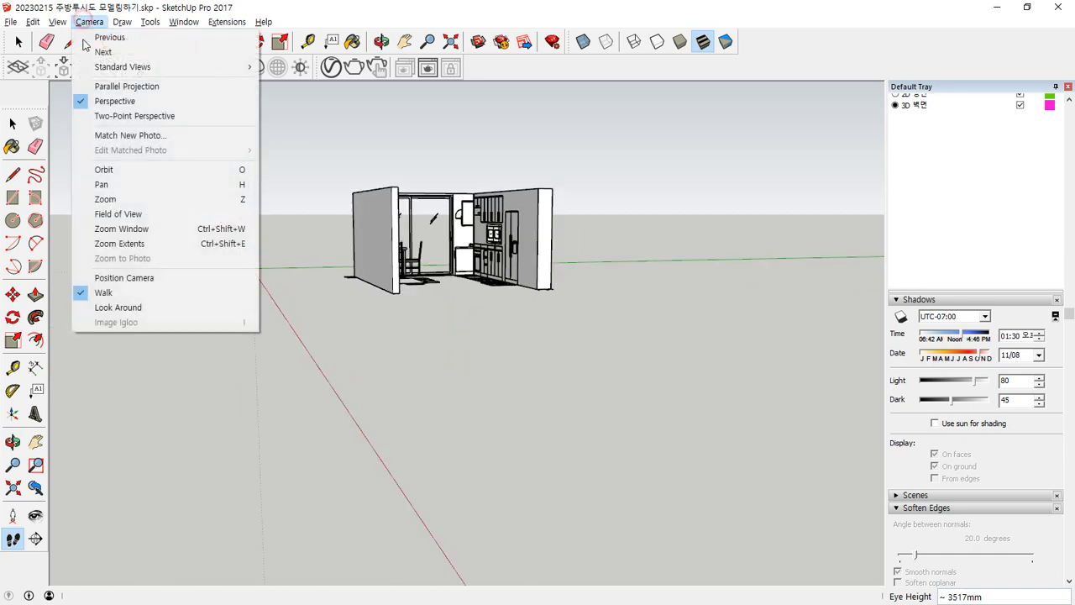
pyautogui.click(122, 304)
pyautogui.moveTo(470, 259)
pyautogui.mouseDown()
pyautogui.moveTo(283, 263)
pyautogui.moveTo(761, 264)
pyautogui.moveTo(242, 227)
pyautogui.moveTo(552, 245)
pyautogui.moveTo(487, 267)
pyautogui.mouseUp()
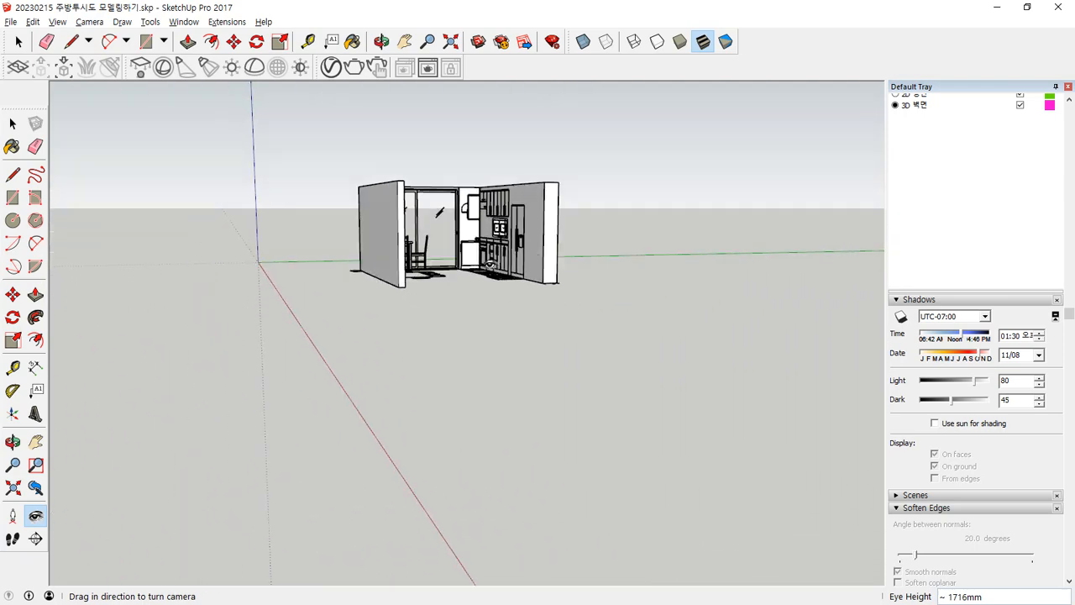
pyautogui.moveTo(504, 252); pyautogui.dragTo(328, 238, button='middle')
pyautogui.moveTo(327, 238); pyautogui.dragTo(503, 210)
pyautogui.press('space')
pyautogui.click(91, 21)
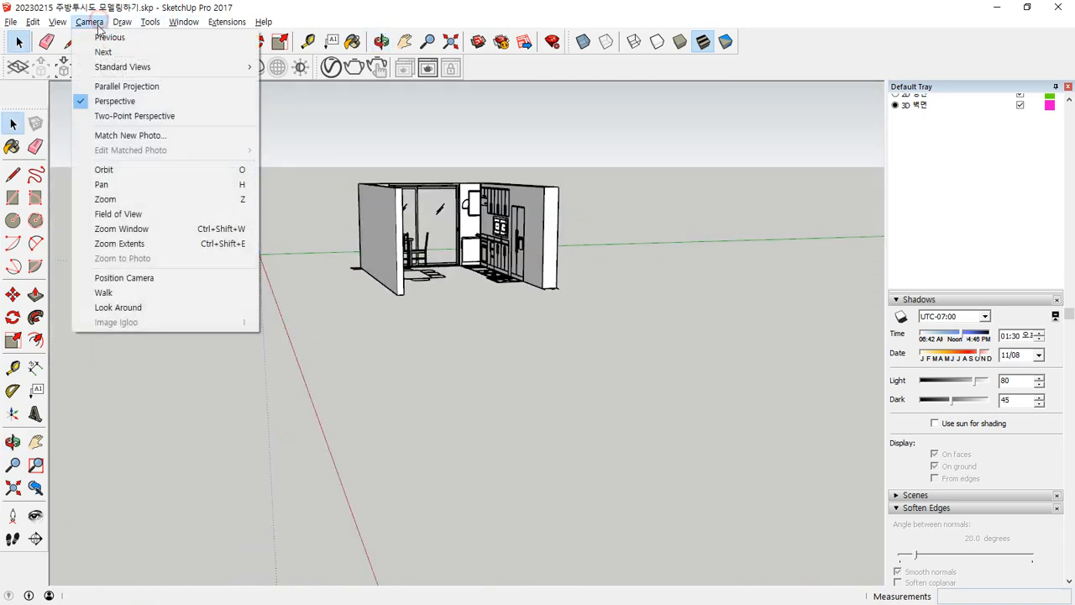
pyautogui.click(118, 307)
pyautogui.moveTo(227, 312); pyautogui.dragTo(395, 294)
pyautogui.press('space')
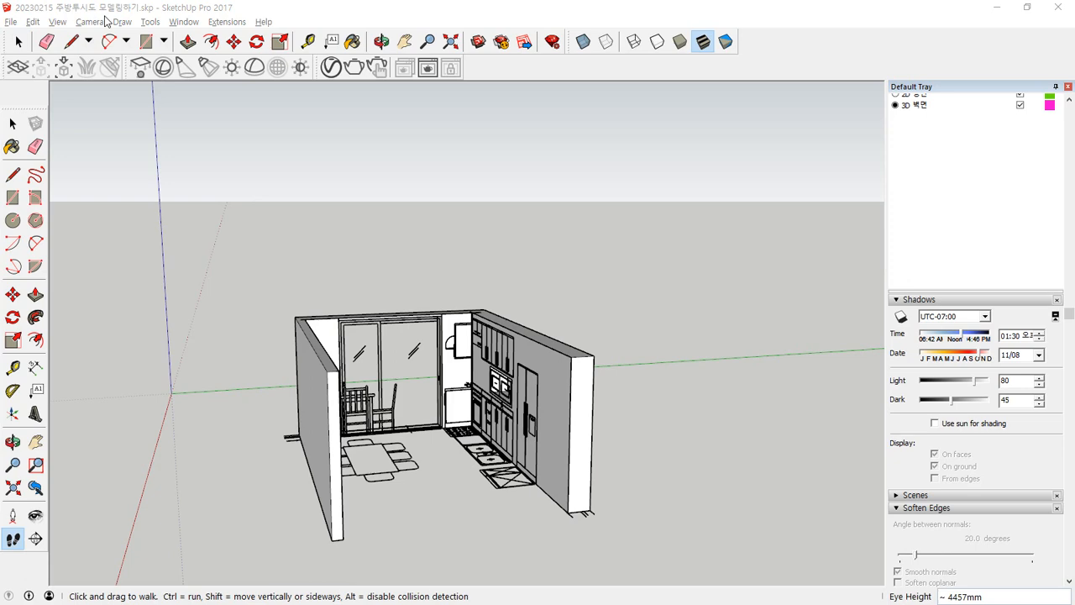
# Face the kitchen's open side and walk the camera forward and back in front of the room.
pyautogui.click(89, 22)
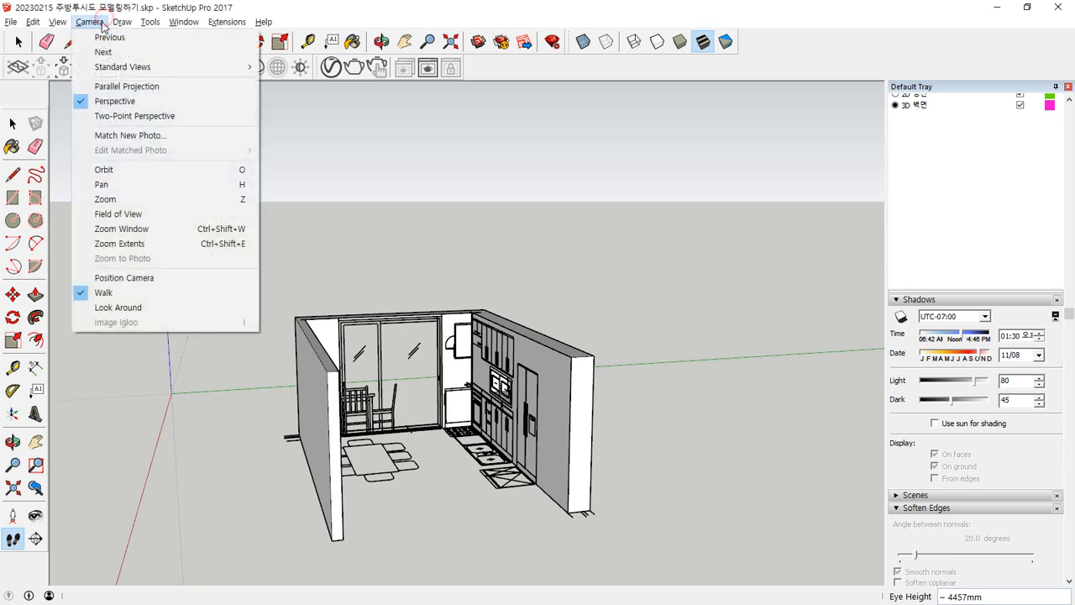
pyautogui.click(142, 293)
pyautogui.moveTo(504, 336); pyautogui.dragTo(368, 235, button='middle')
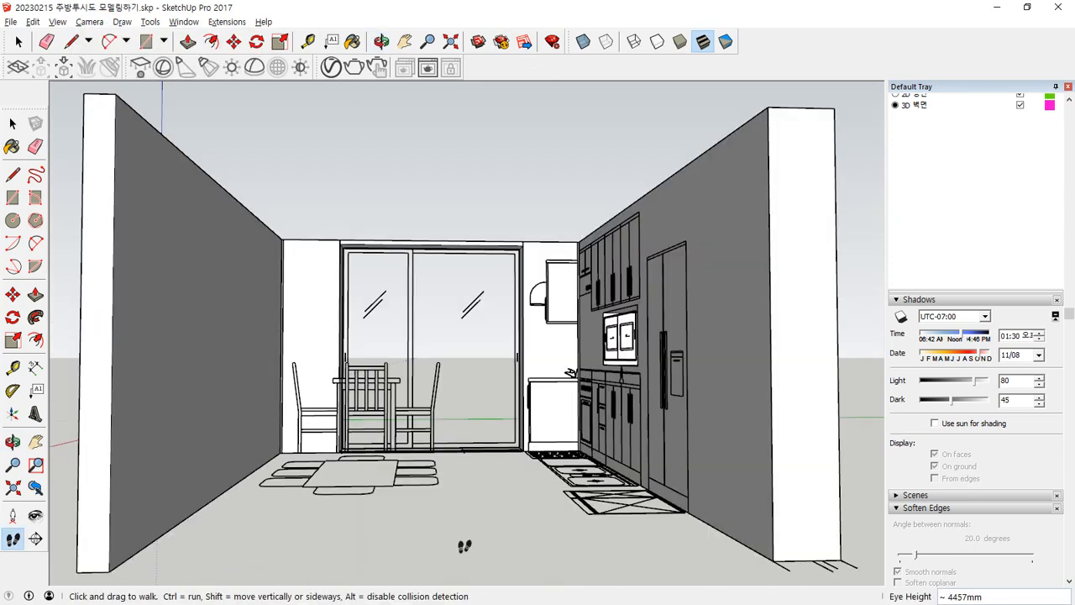
pyautogui.moveTo(481, 571); pyautogui.dragTo(473, 504)
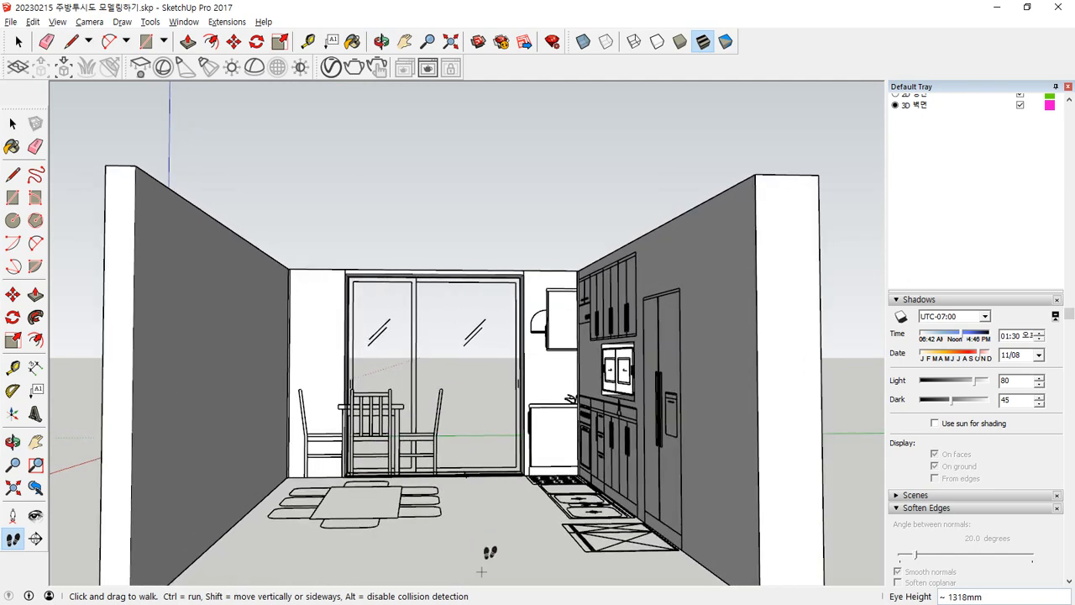
pyautogui.moveTo(489, 552); pyautogui.dragTo(525, 602)
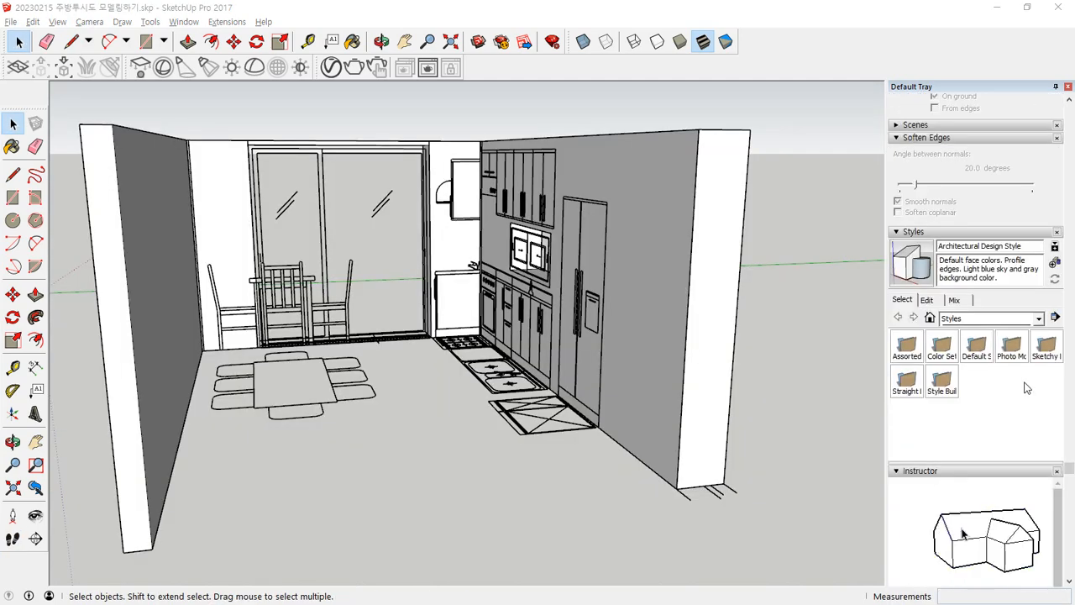
# Frame the kitchen at an angle showing the window, dining table and cabinet wall, and save the view as a scene.
pyautogui.click(902, 124)
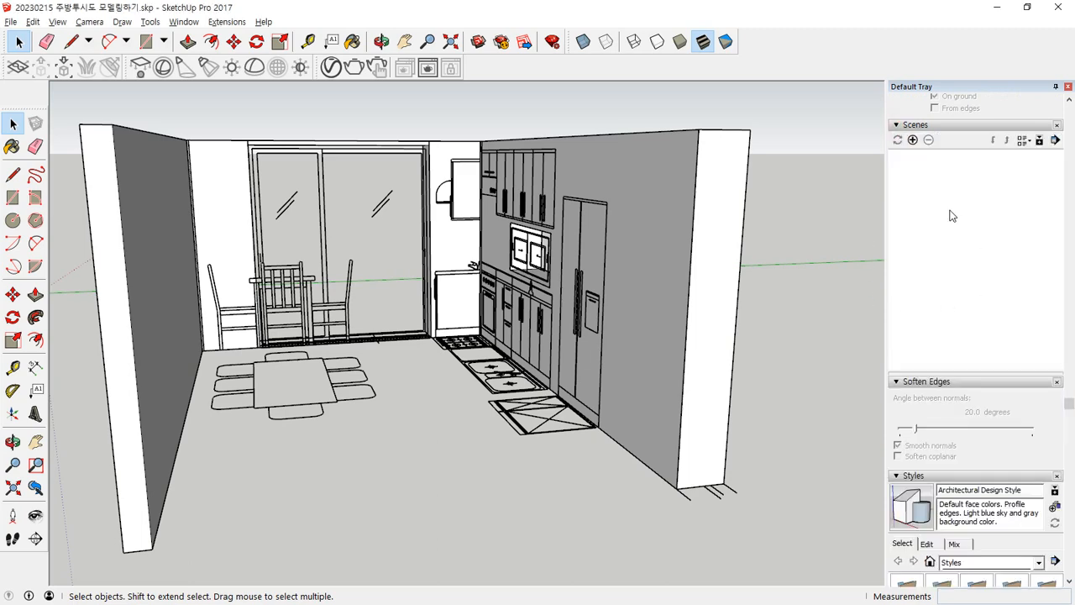
pyautogui.scroll(3, 292, 212)
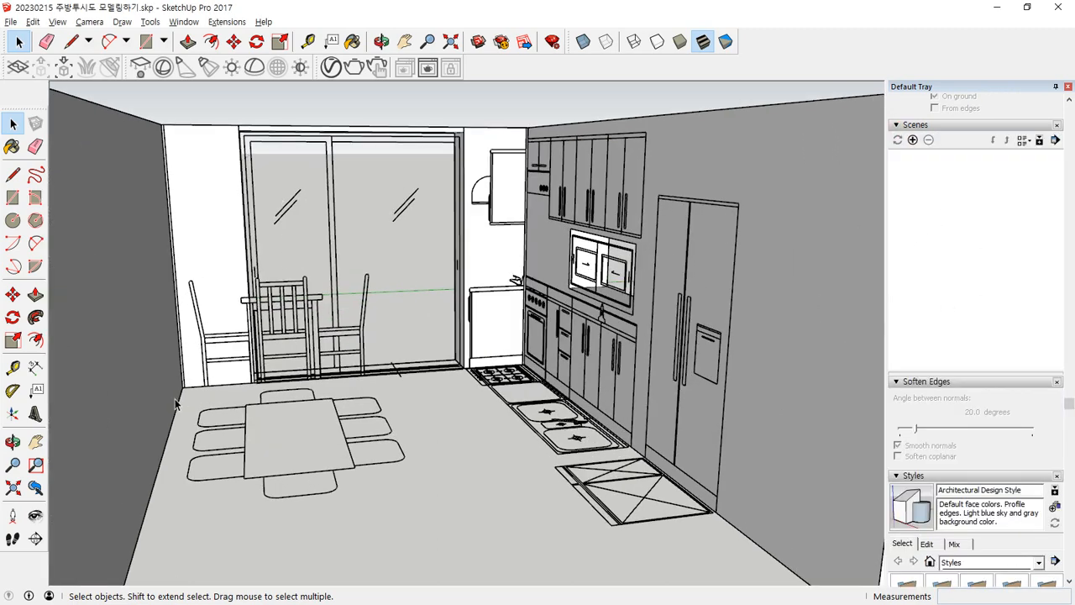
pyautogui.moveTo(516, 328); pyautogui.dragTo(434, 425, button='middle')
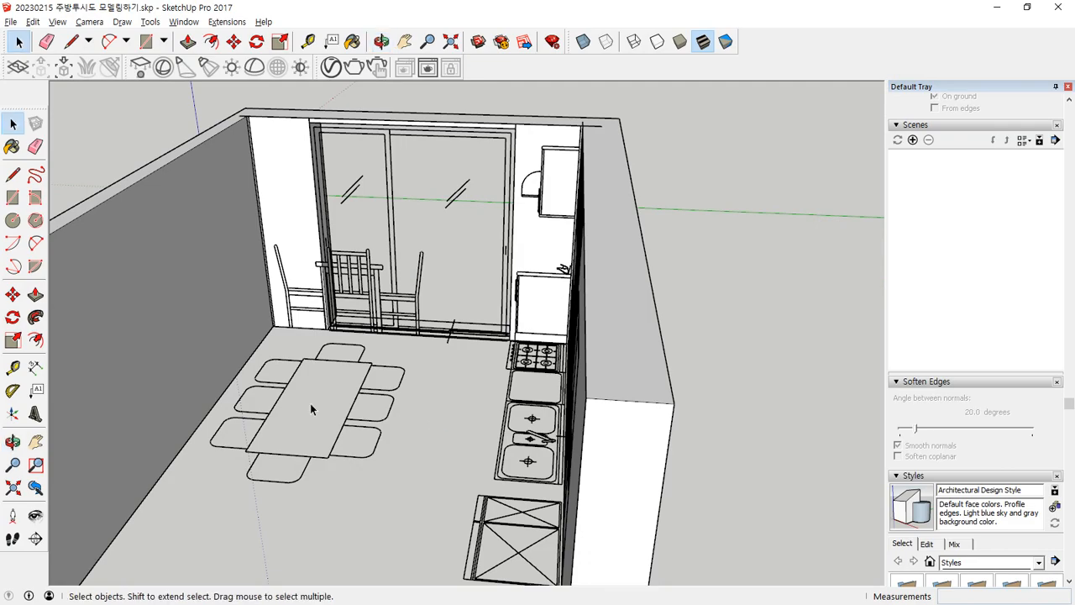
pyautogui.moveTo(311, 408); pyautogui.dragTo(433, 274, button='middle')
pyautogui.scroll(6, 432, 275)
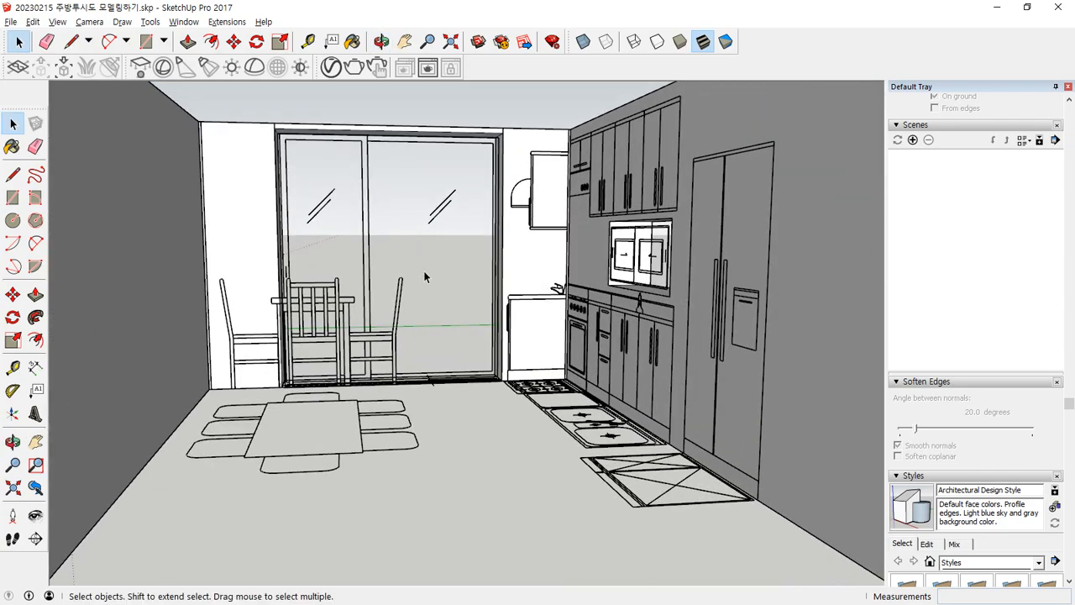
pyautogui.scroll(2, 553, 265)
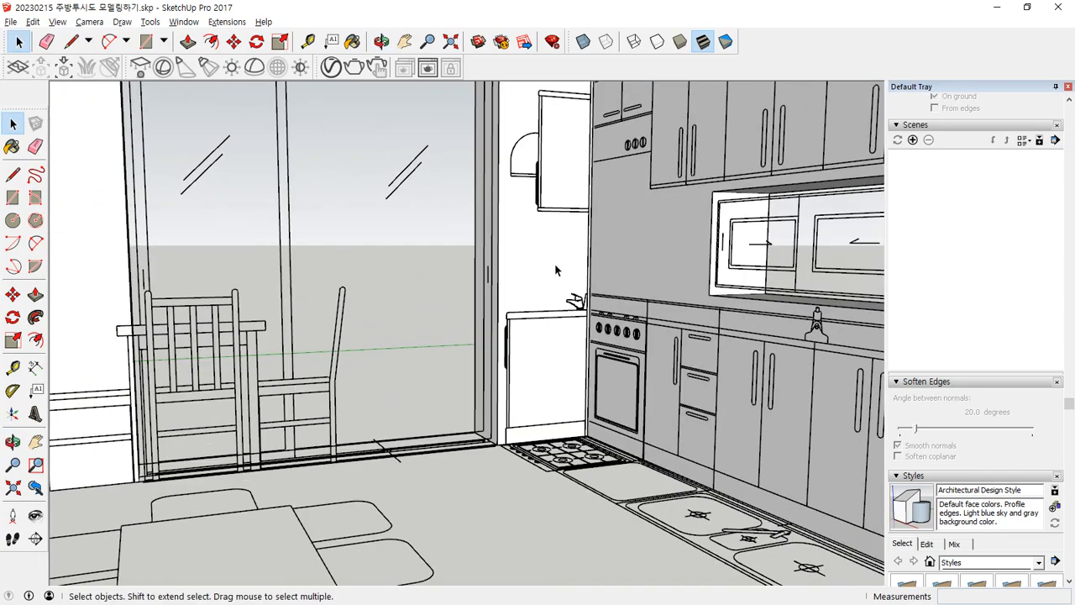
pyautogui.moveTo(555, 269); pyautogui.dragTo(495, 304, button='middle')
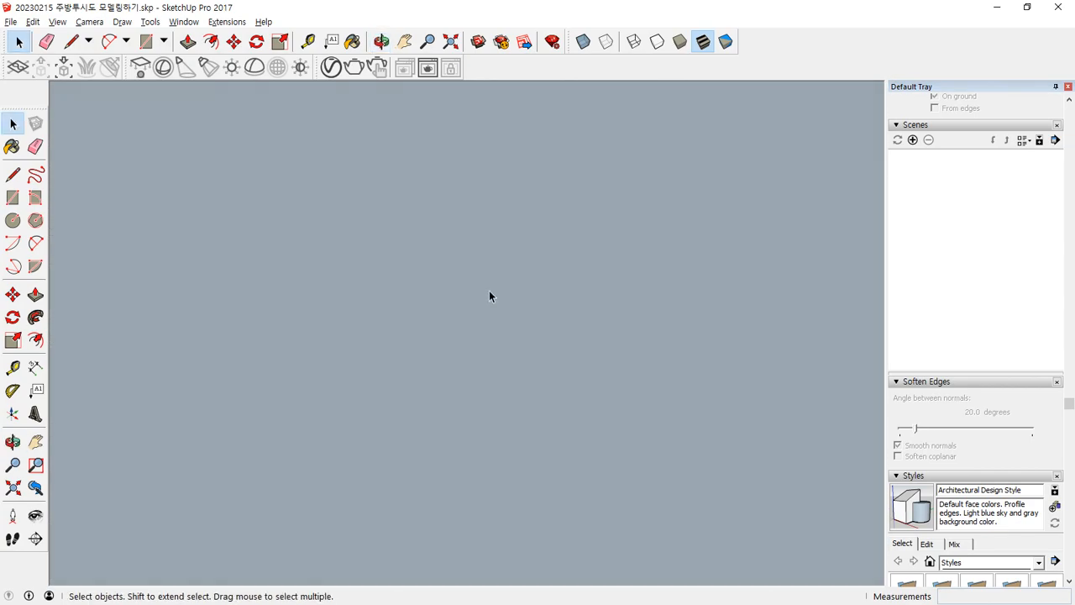
pyautogui.scroll(-3, 489, 290)
pyautogui.scroll(6, 551, 290)
pyautogui.moveTo(566, 298); pyautogui.dragTo(473, 298, button='middle')
pyautogui.scroll(-3, 549, 308)
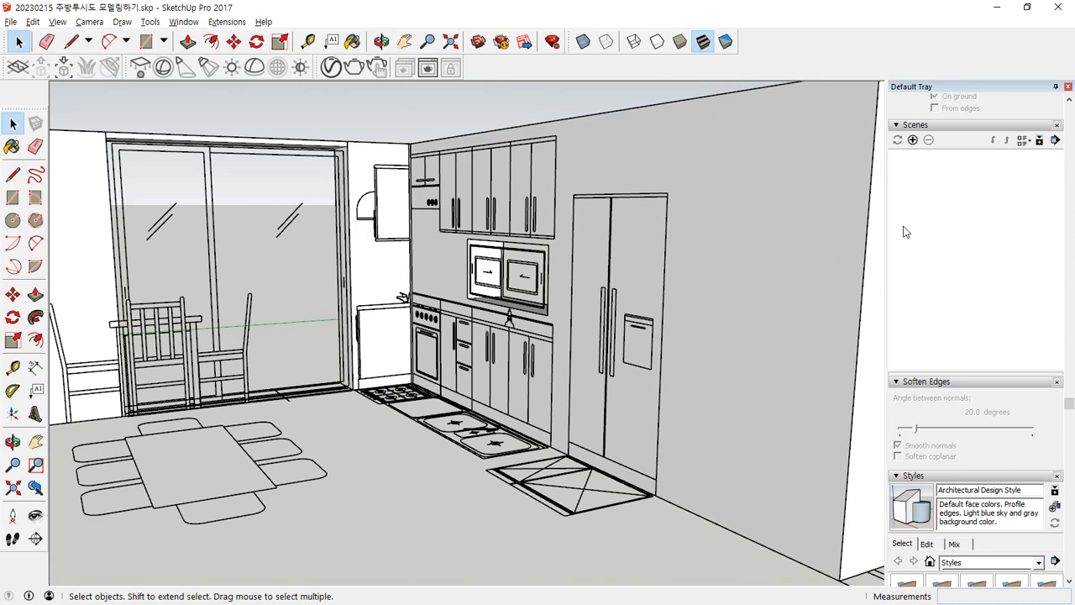
pyautogui.click(912, 141)
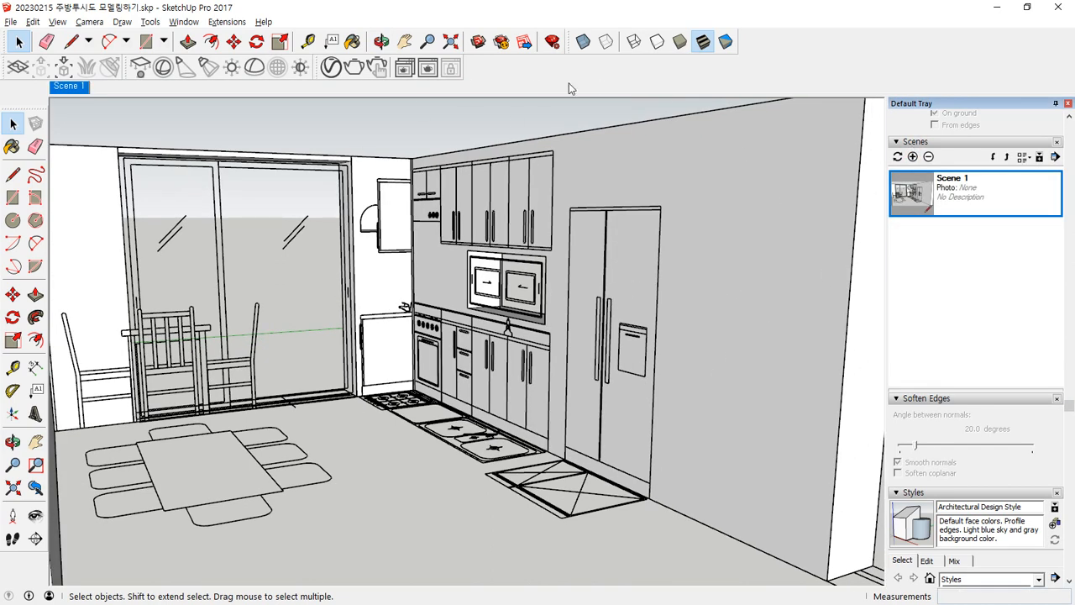
# Orbit to a more frontal interior view including both side walls and save it as a second scene.
pyautogui.moveTo(690, 317); pyautogui.dragTo(422, 353, button='middle')
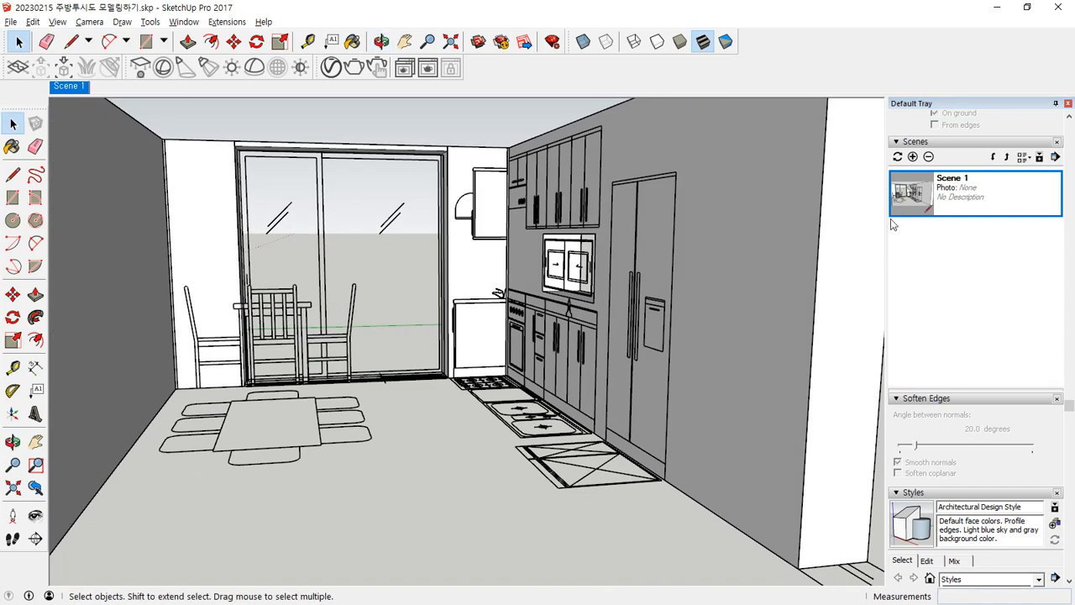
pyautogui.click(913, 157)
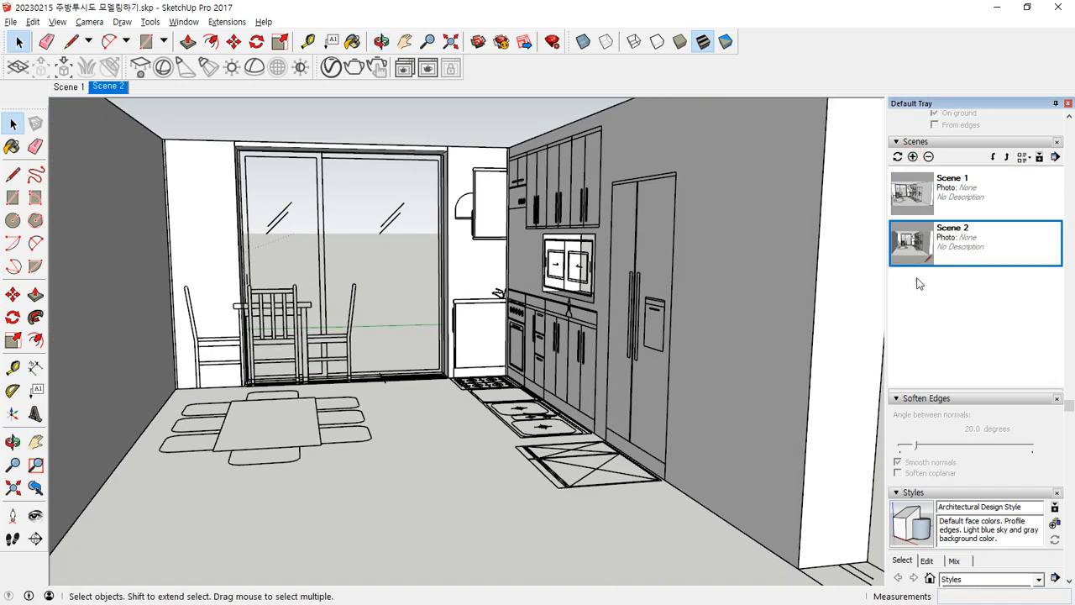
# Orbit to a raised view showing the left wall, window and cabinet run, and save it as a third scene.
pyautogui.moveTo(685, 273); pyautogui.dragTo(533, 270, button='middle')
pyautogui.scroll(2, 532, 271)
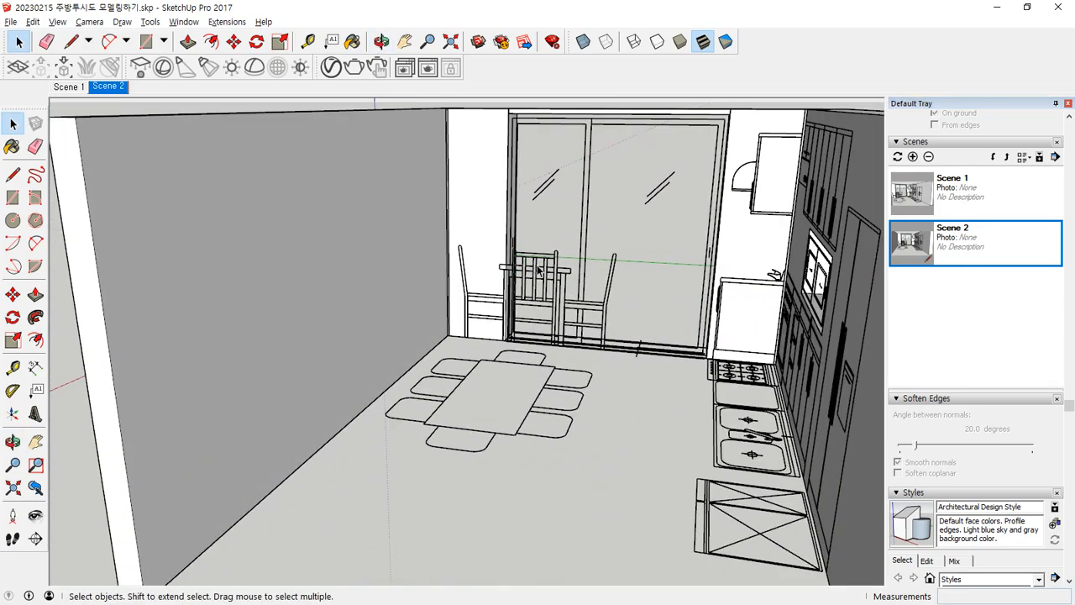
pyautogui.click(912, 158)
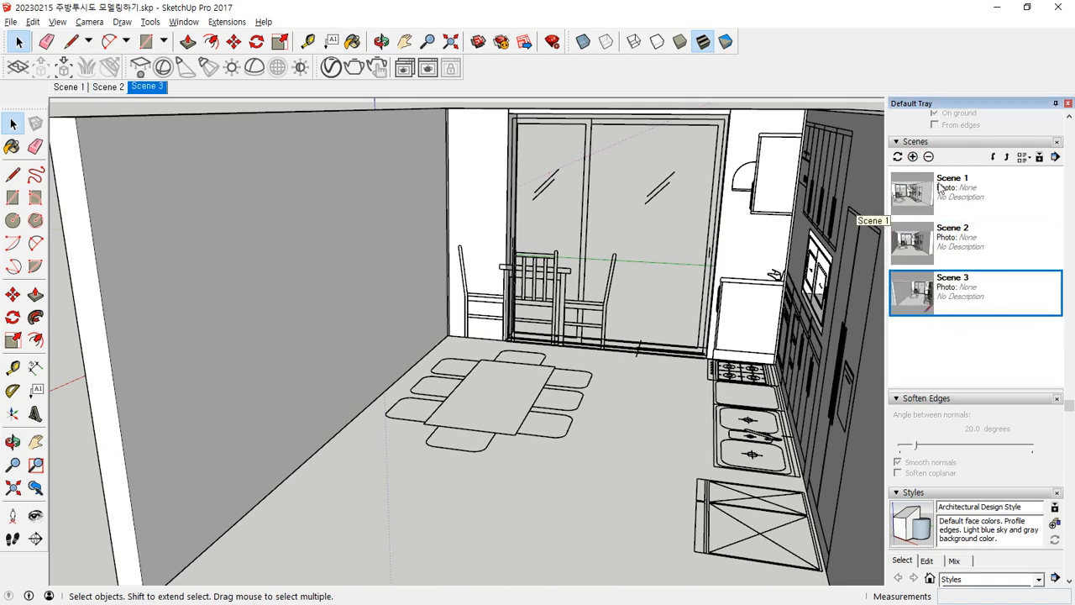
# Recall Scene 1, Scene 2 and Scene 3 in turn to compare the saved kitchen views.
pyautogui.click(917, 195)
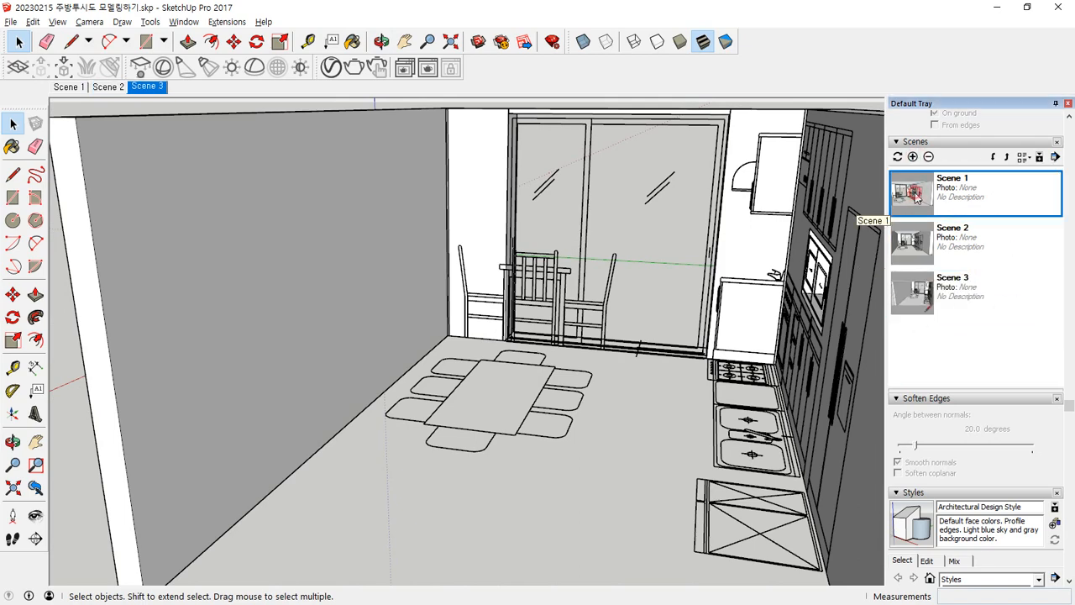
pyautogui.doubleClick(916, 196)
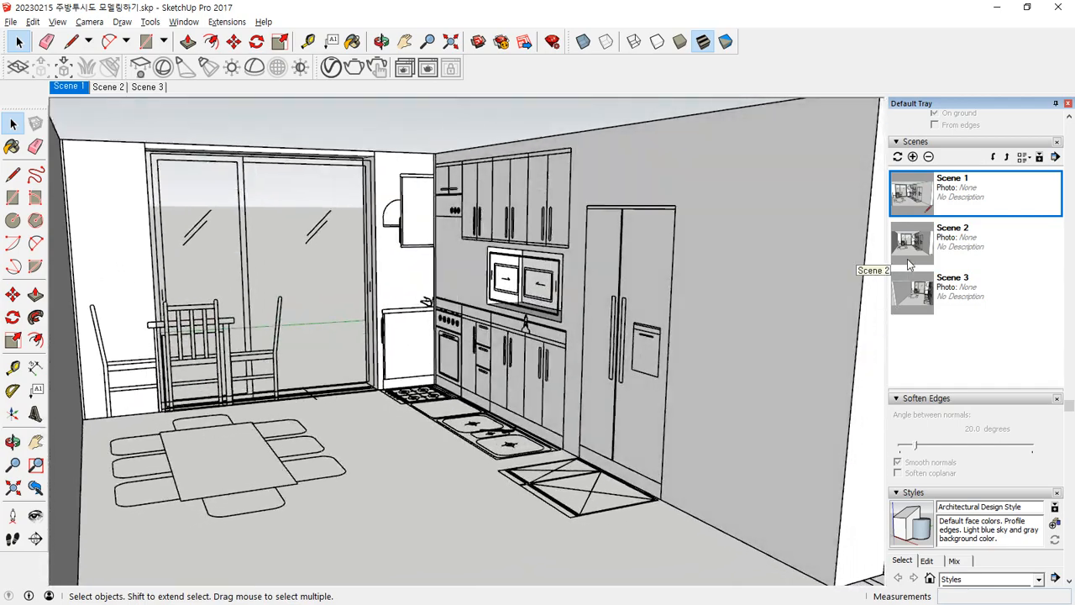
pyautogui.doubleClick(913, 244)
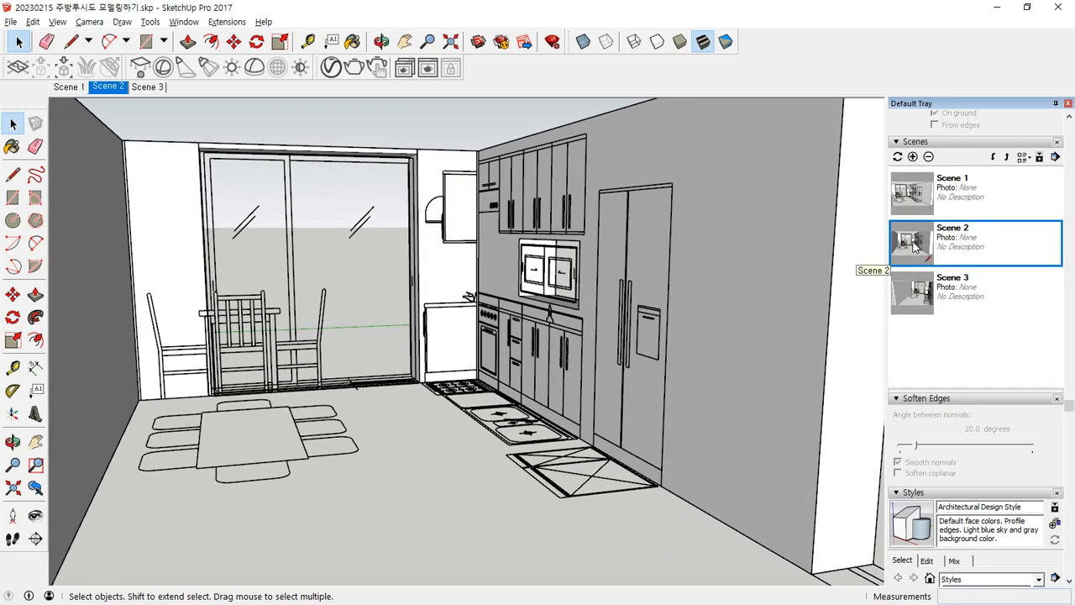
pyautogui.doubleClick(915, 287)
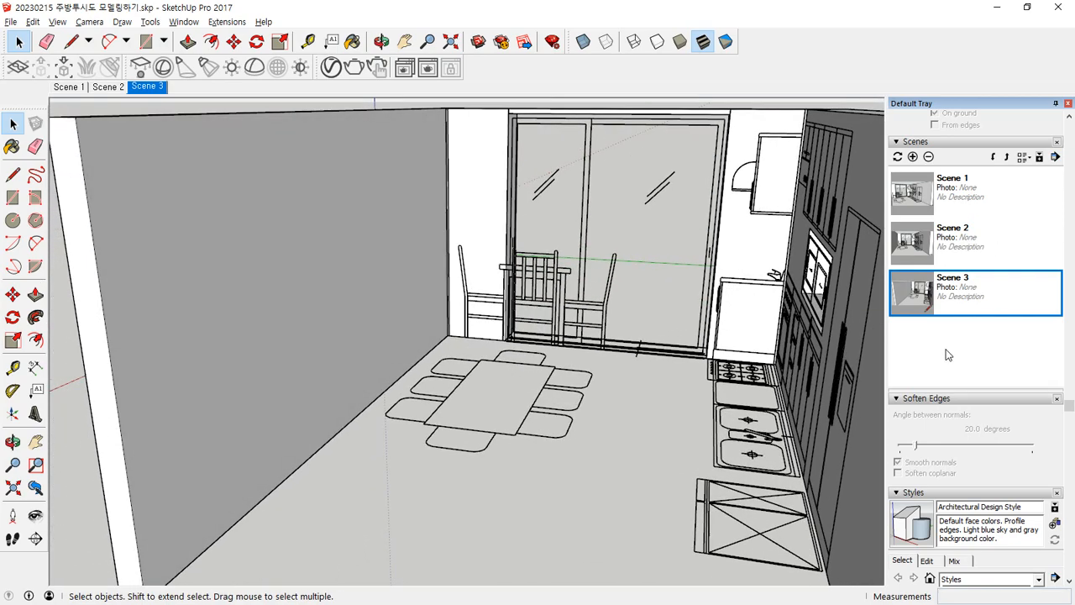
pyautogui.hotkey('ctrl', '2')
pyautogui.moveTo(904, 338)
pyautogui.mouseDown()
pyautogui.moveTo(964, 181)
pyautogui.moveTo(897, 379)
pyautogui.mouseUp()
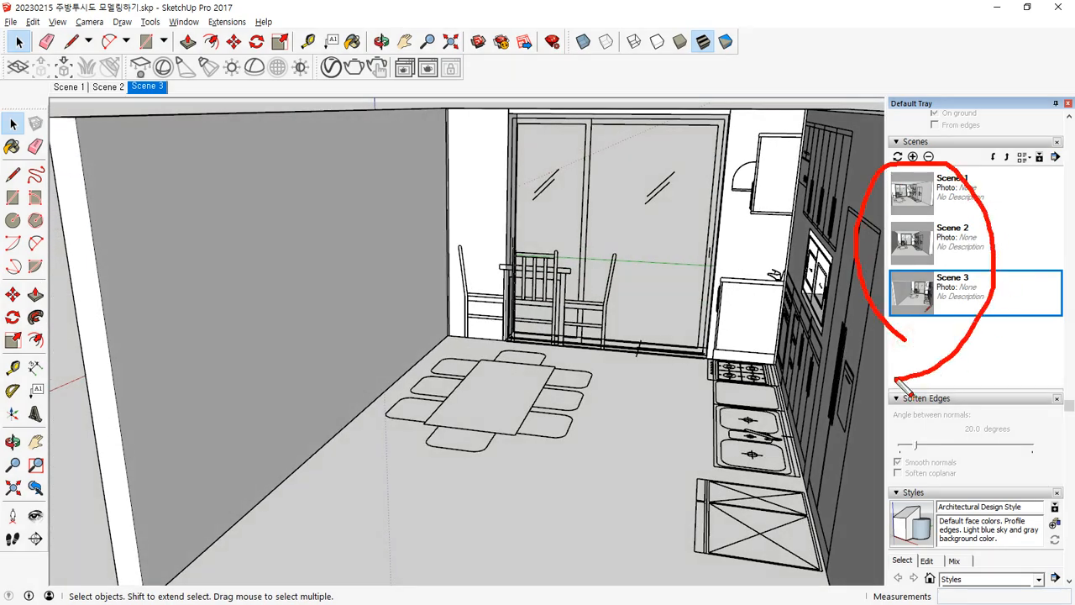
pyautogui.press('Escape')
pyautogui.doubleClick(924, 193)
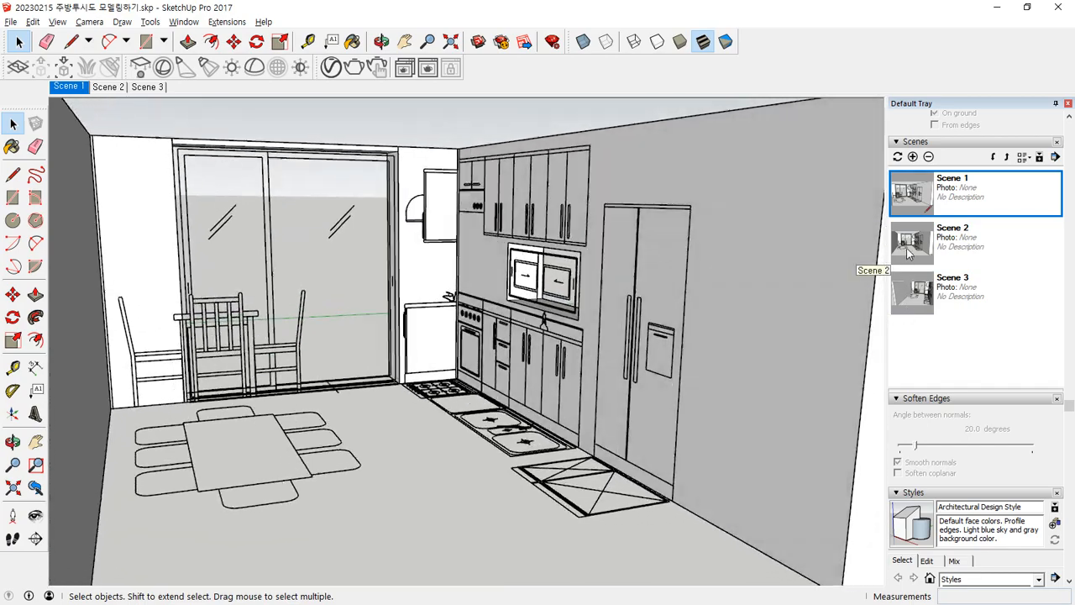
# Activate Scene 2 and delete it from the scene list.
pyautogui.doubleClick(909, 246)
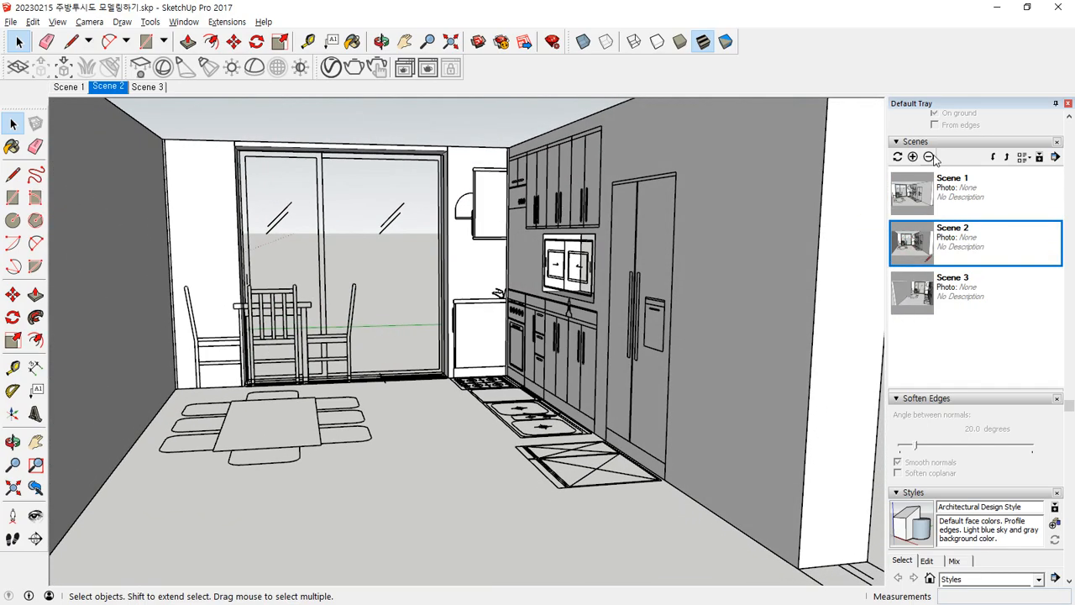
pyautogui.click(929, 157)
pyautogui.click(531, 336)
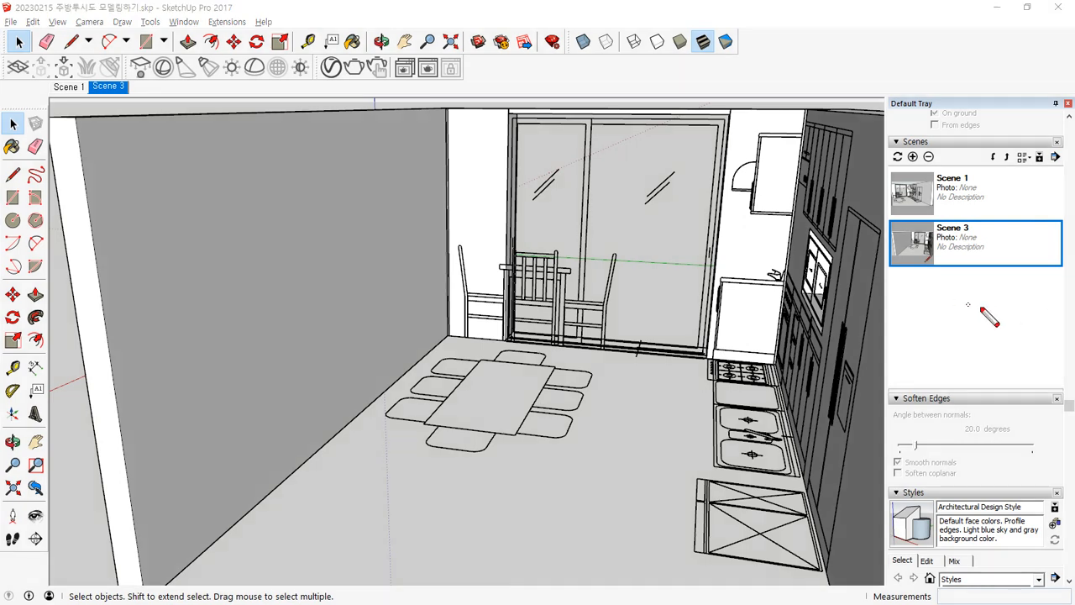
pyautogui.moveTo(1012, 314); pyautogui.dragTo(944, 288)
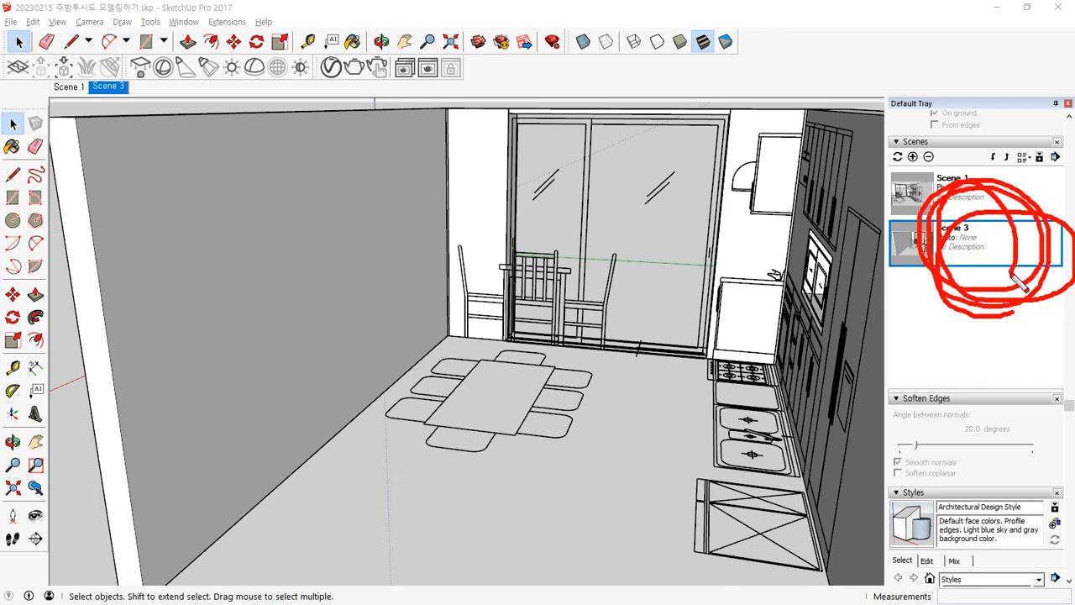
pyautogui.press('Escape')
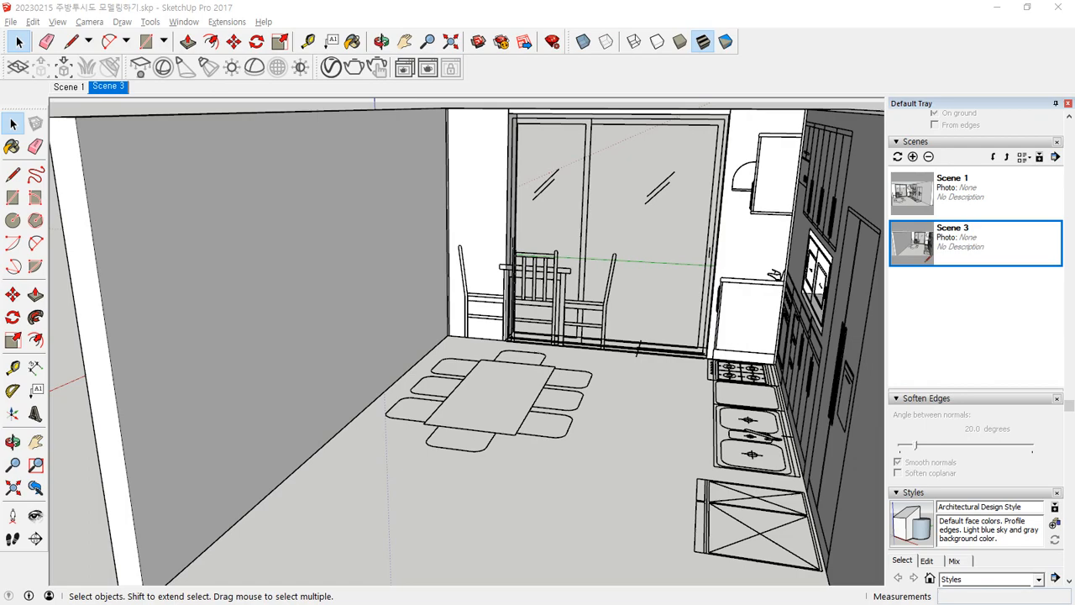
# Add a layer named 3D 몰딩 and make it the active layer.
pyautogui.moveTo(474, 328); pyautogui.dragTo(534, 316, button='middle')
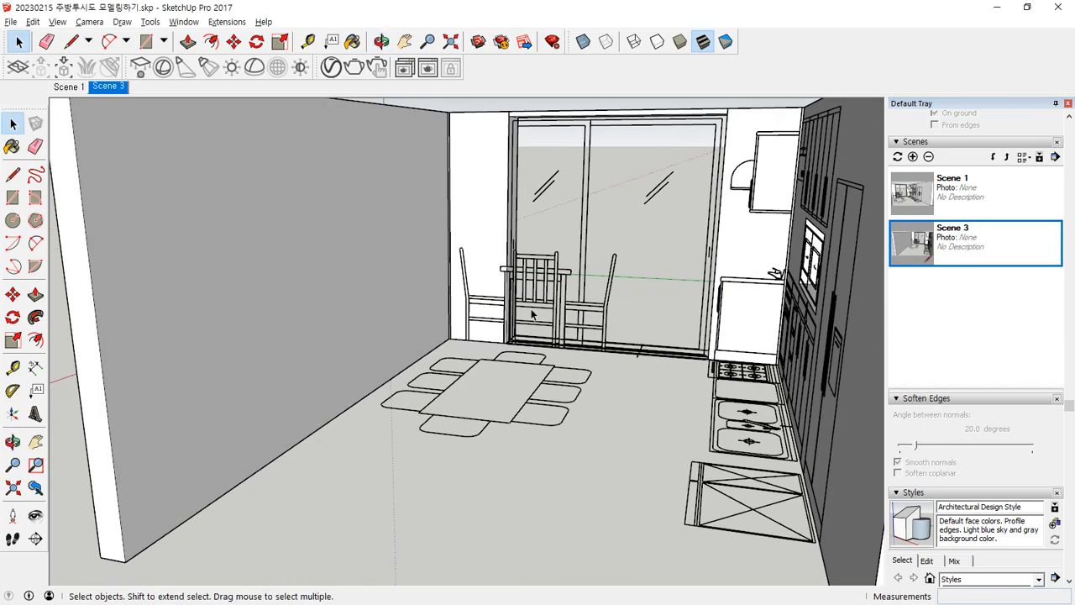
pyautogui.moveTo(603, 320); pyautogui.dragTo(604, 329, button='middle')
pyautogui.scroll(5, 972, 407)
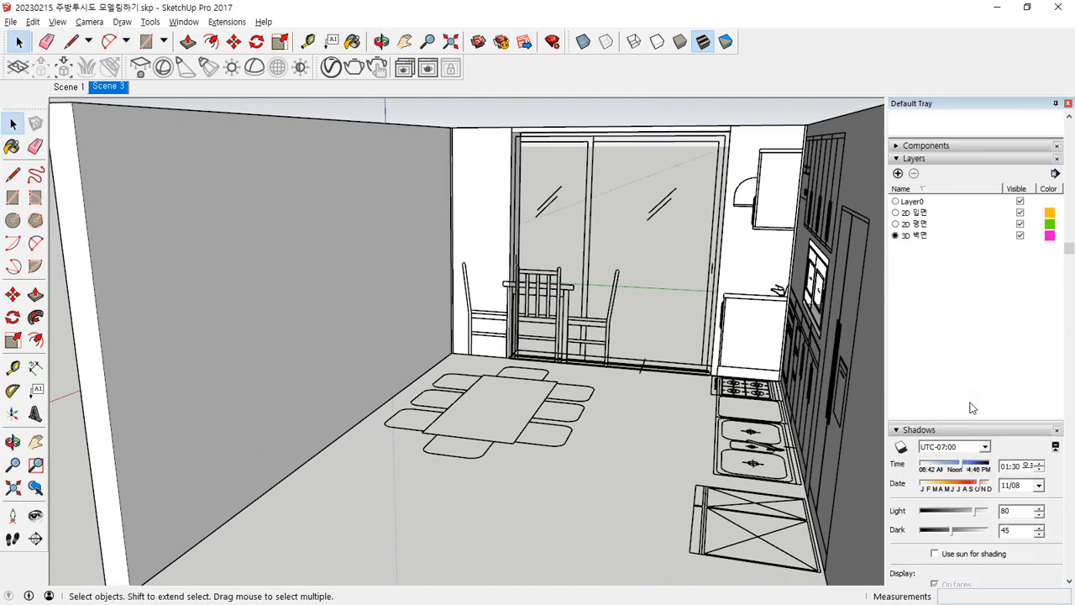
pyautogui.click(940, 300)
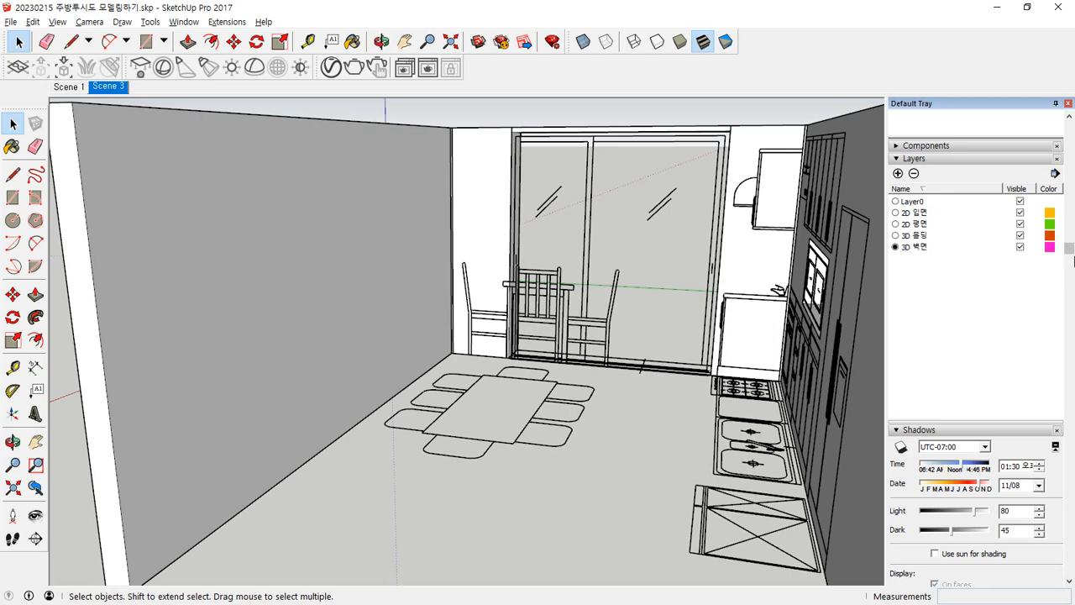
pyautogui.scroll(-5, 972, 310)
pyautogui.scroll(2, 658, 408)
pyautogui.moveTo(658, 407); pyautogui.dragTo(603, 339, button='middle')
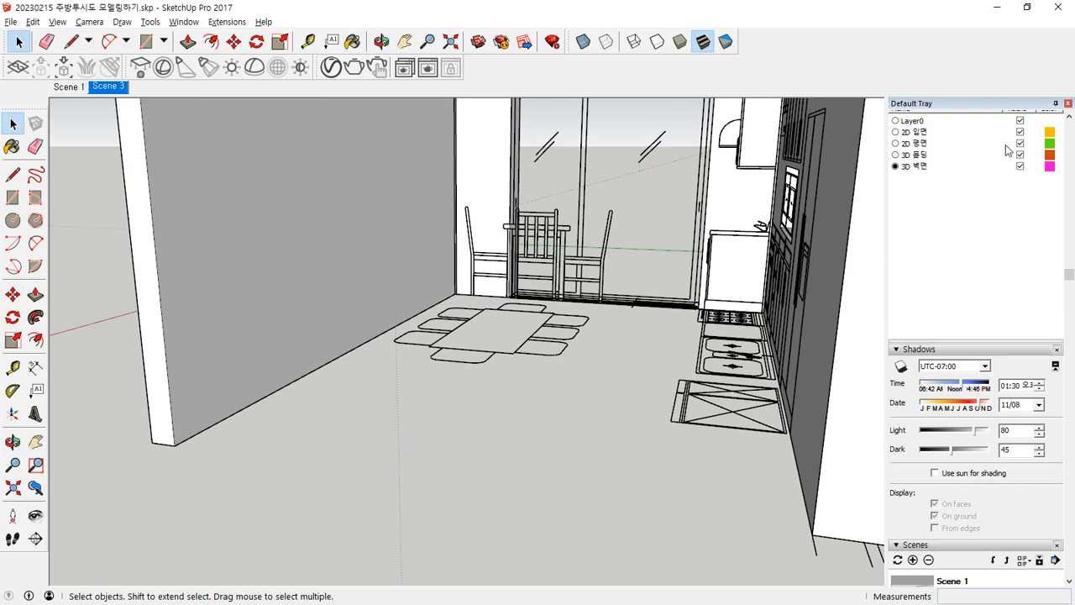
pyautogui.click(895, 154)
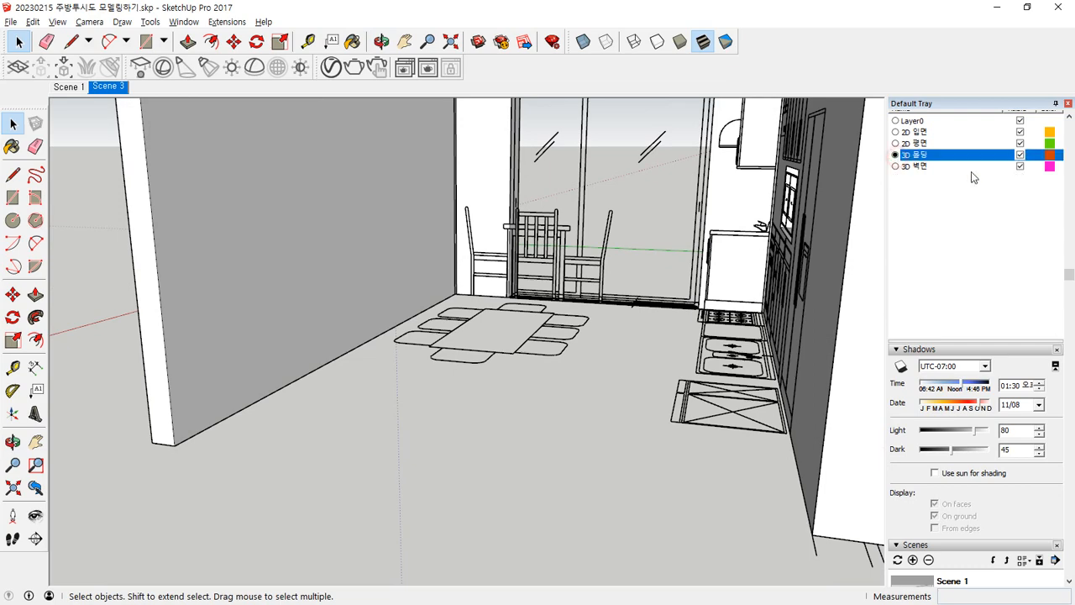
# Hide the 2D 평면 and 2D 입면 layers and keep the 3D 벽면 layer shown.
pyautogui.click(1019, 166)
pyautogui.moveTo(639, 327); pyautogui.dragTo(739, 311, button='middle')
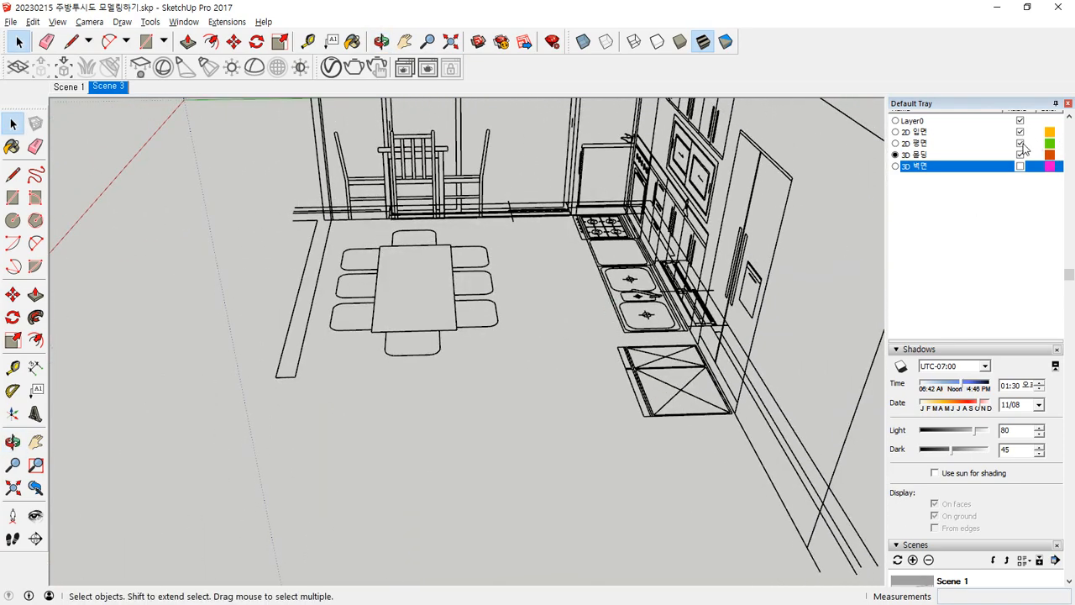
pyautogui.click(1019, 143)
pyautogui.click(1020, 132)
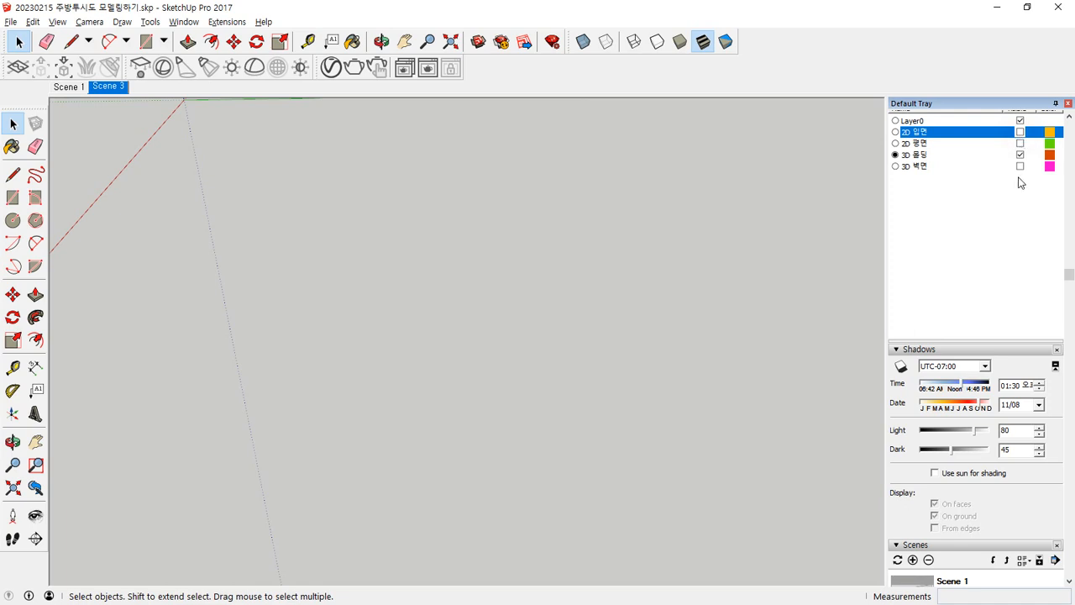
pyautogui.click(1019, 165)
pyautogui.moveTo(476, 331); pyautogui.dragTo(449, 335, button='middle')
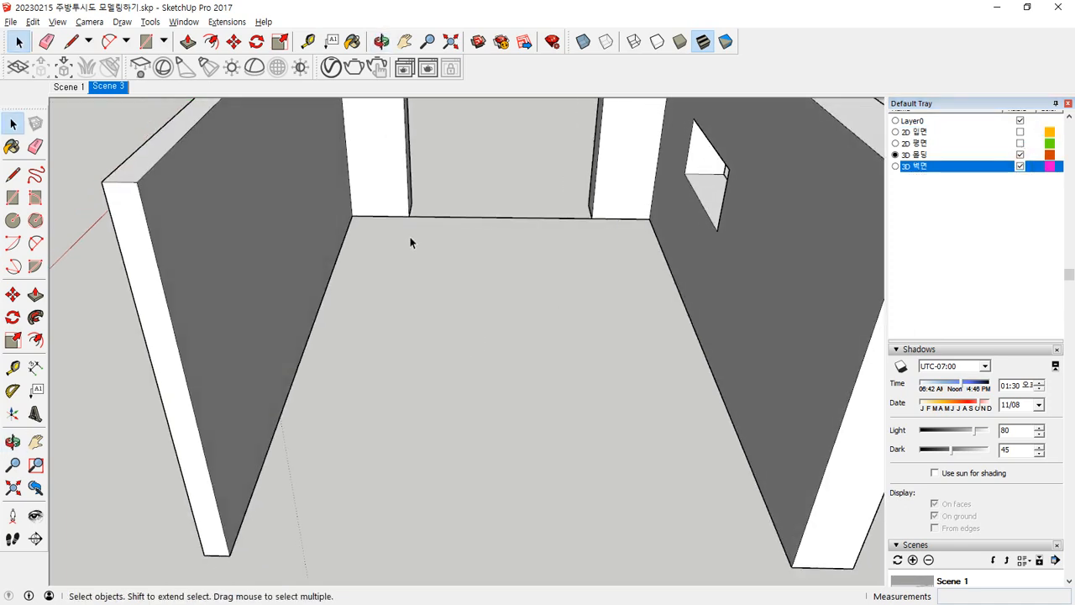
# Open the wall group for editing and erase the floor-level edge across the window opening.
pyautogui.moveTo(456, 244); pyautogui.dragTo(456, 246)
pyautogui.click(490, 258)
pyautogui.doubleClick(637, 177)
pyautogui.press('e')
pyautogui.click(525, 216)
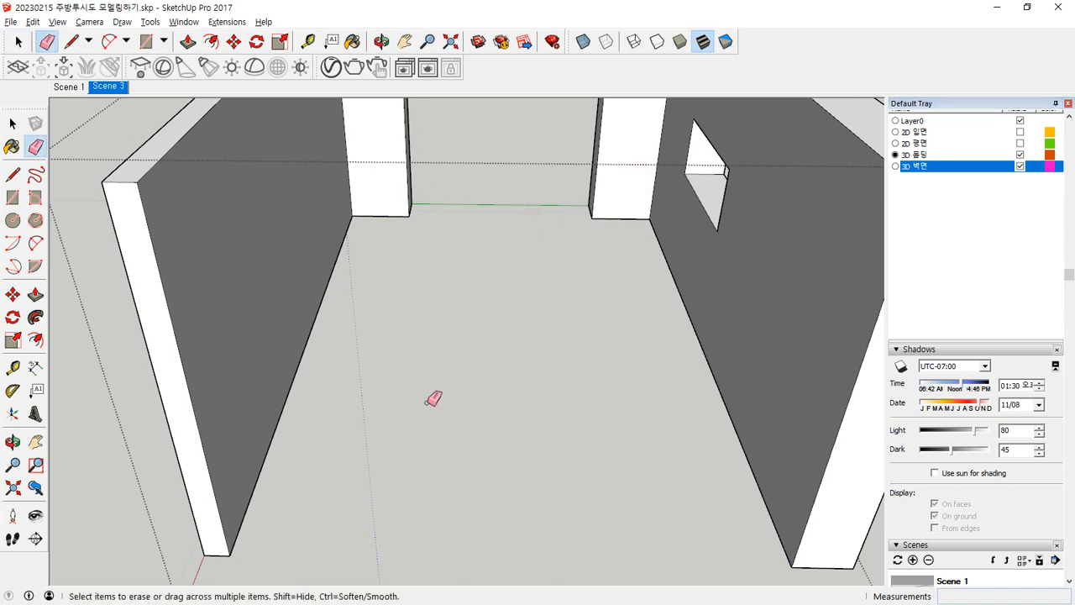
# Try drawing a floor rectangle between the side walls inside the wall group, and undo it.
pyautogui.press('r')
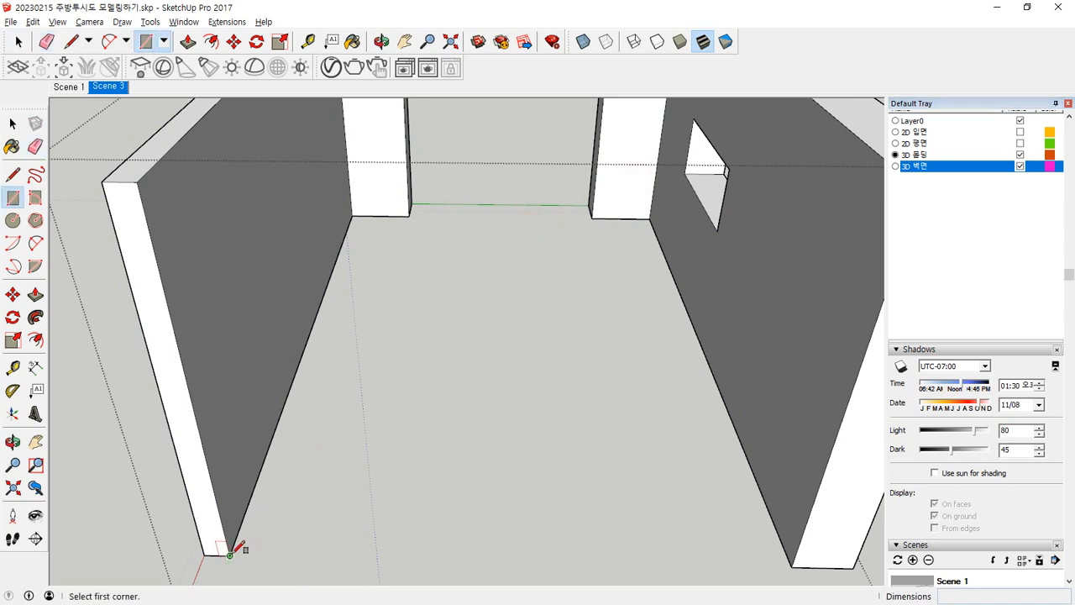
pyautogui.click(230, 555)
pyautogui.click(649, 219)
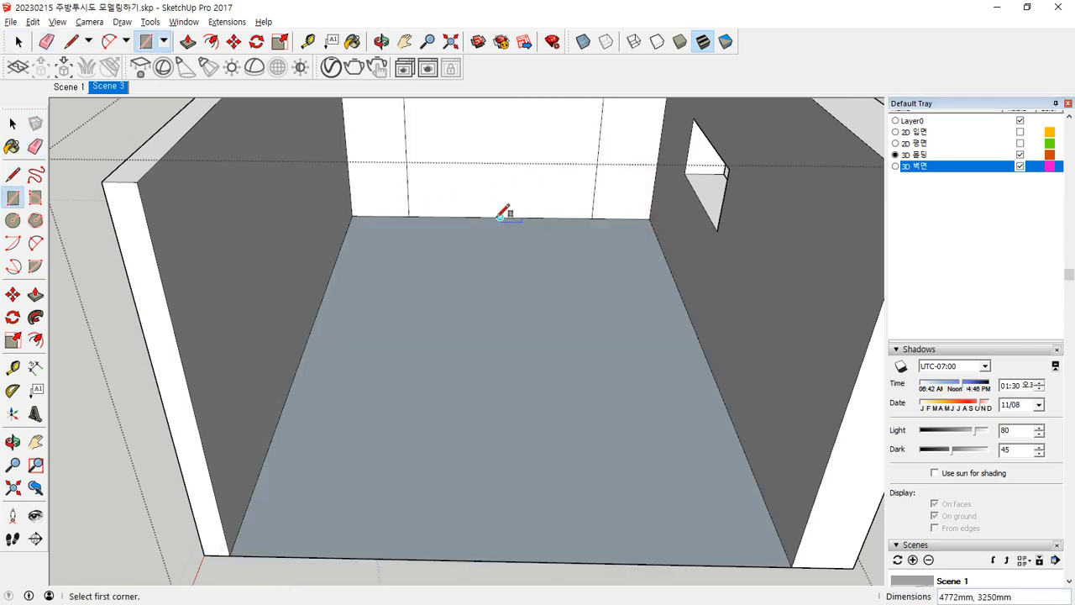
pyautogui.scroll(-2, 505, 210)
pyautogui.scroll(-2, 507, 209)
pyautogui.hotkey('ctrl', 'z')
pyautogui.press('space')
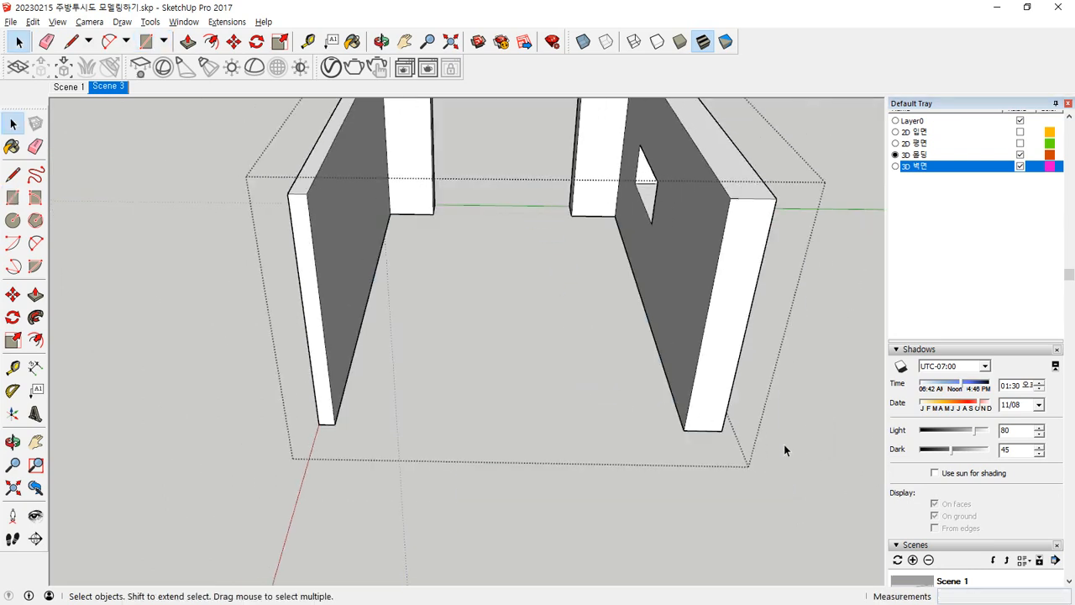
# Close the wall group and draw a 4772 mm by 3250 mm floor rectangle between the inner wall corners.
pyautogui.click(807, 457)
pyautogui.press('r')
pyautogui.click(335, 424)
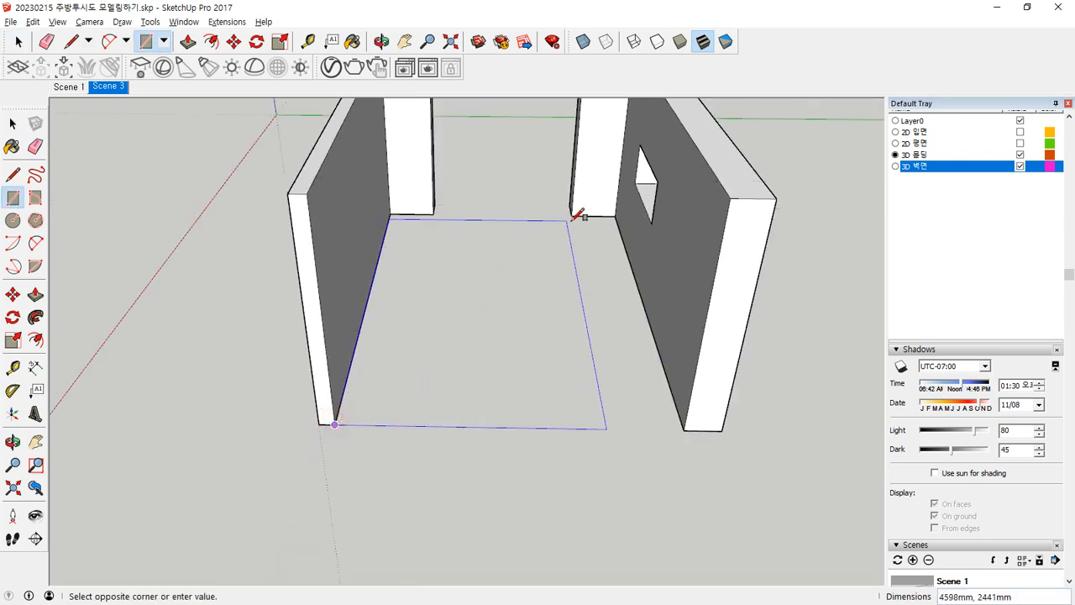
pyautogui.click(615, 215)
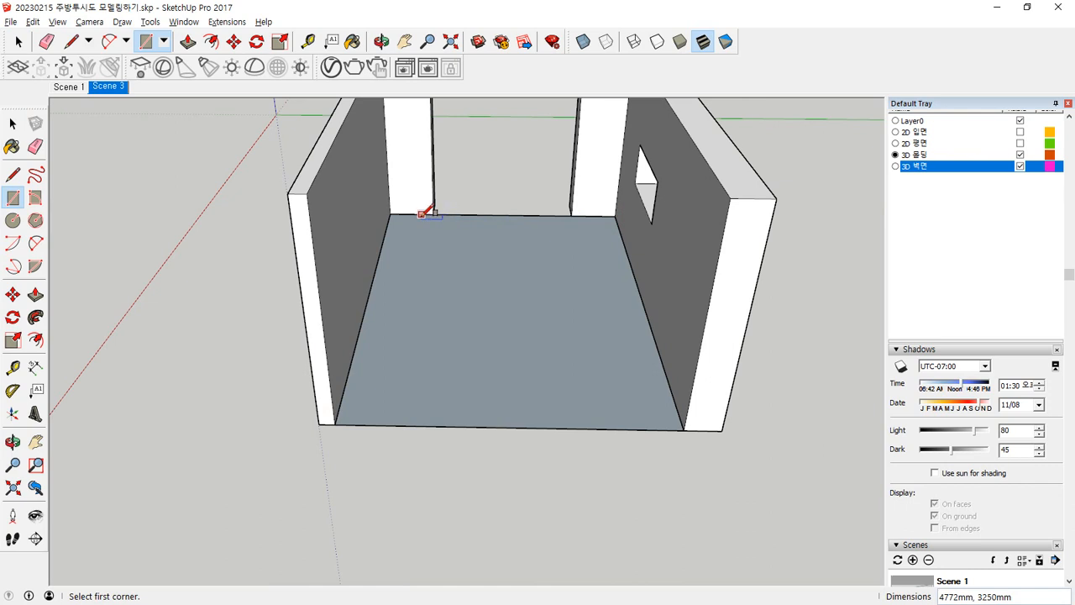
# Split the floor's back edge at the window opening and erase the opening and front edges, leaving only the paths along the walls.
pyautogui.press('l')
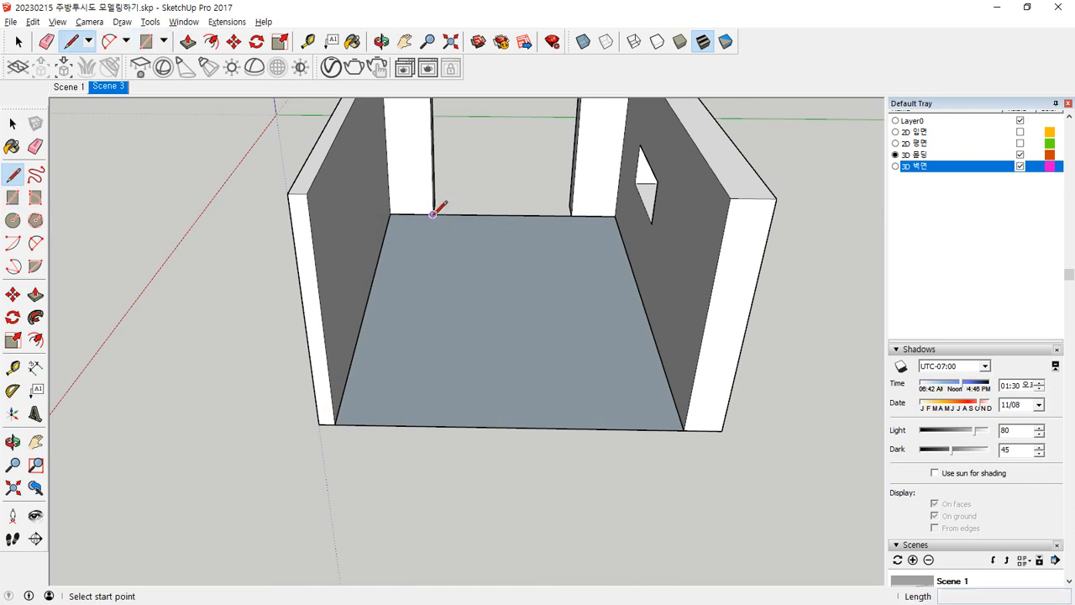
pyautogui.click(432, 214)
pyautogui.click(571, 214)
pyautogui.press('e')
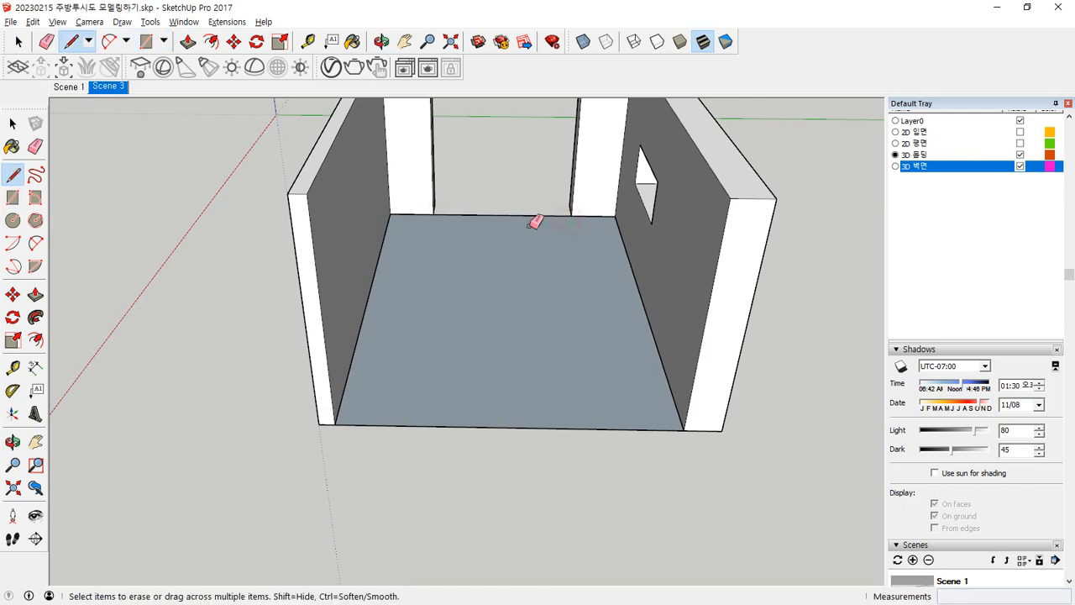
pyautogui.click(507, 433)
pyautogui.moveTo(495, 494); pyautogui.dragTo(467, 294, button='middle')
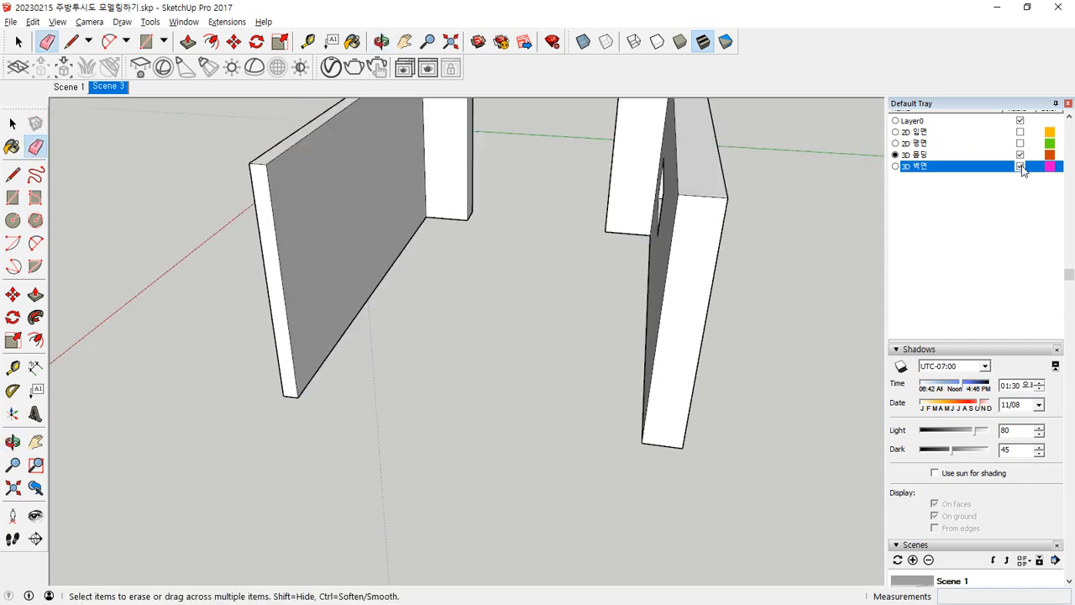
# Hide the 3D 벽면 layer and draw a thin upright molding profile 10 mm wide at the left path's front end.
pyautogui.click(1021, 166)
pyautogui.press('r')
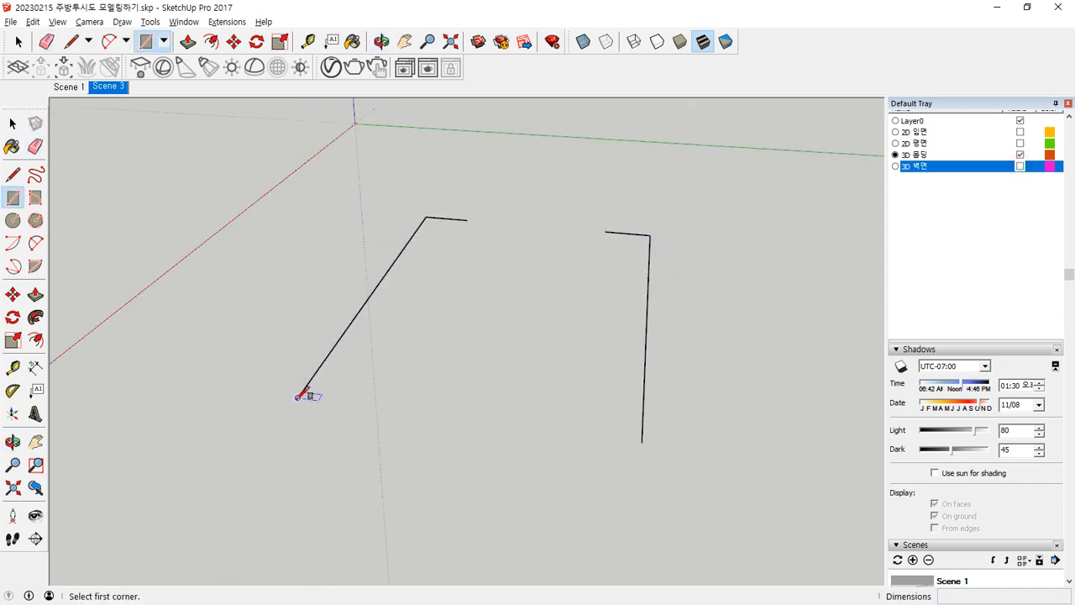
pyautogui.click(298, 397)
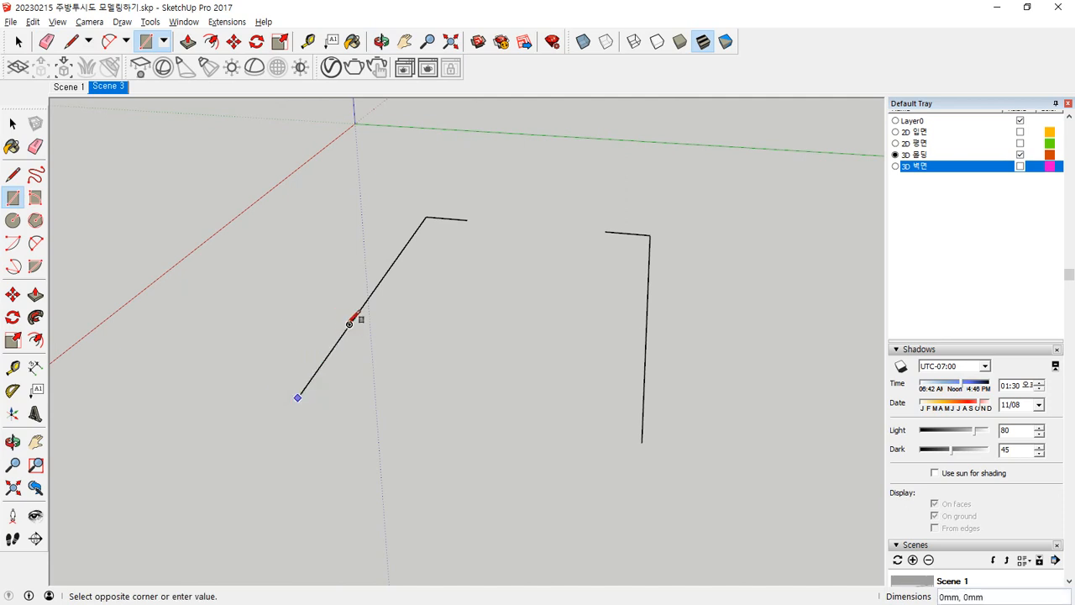
pyautogui.write('10,')
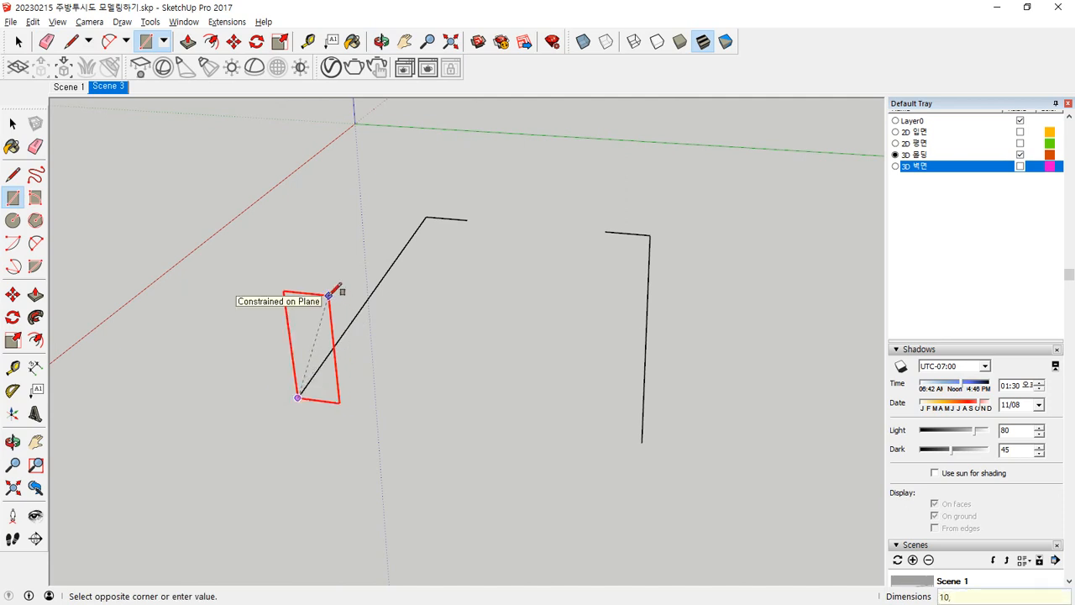
pyautogui.write('10')
pyautogui.press('Return')
pyautogui.press('space')
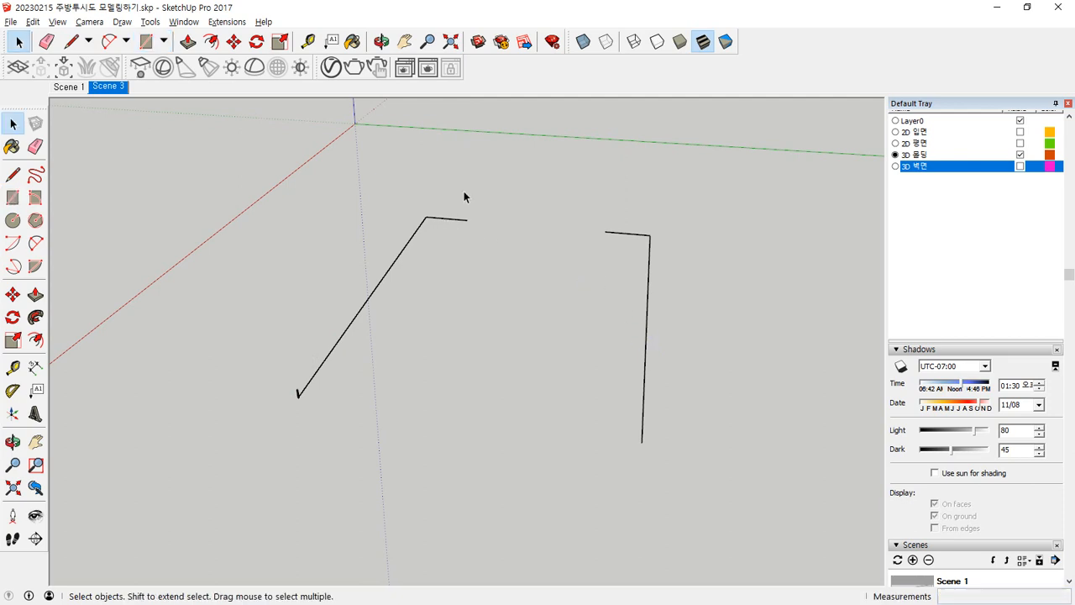
# Sweep the upright molding profile along the left floor path and its short back return with Follow Me.
pyautogui.moveTo(464, 190); pyautogui.dragTo(373, 345)
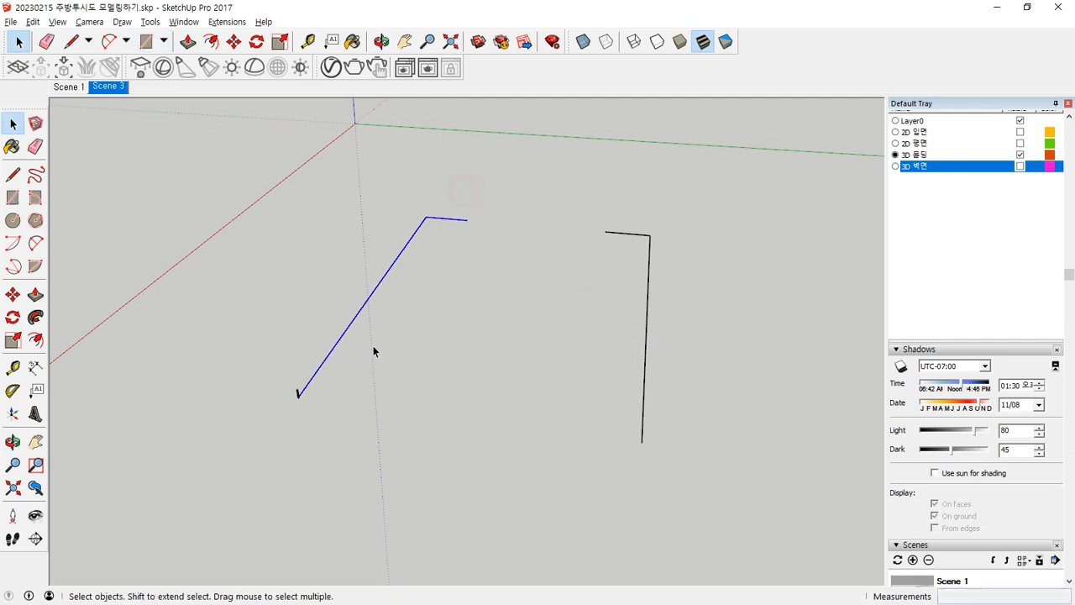
pyautogui.click(35, 317)
pyautogui.scroll(7, 276, 403)
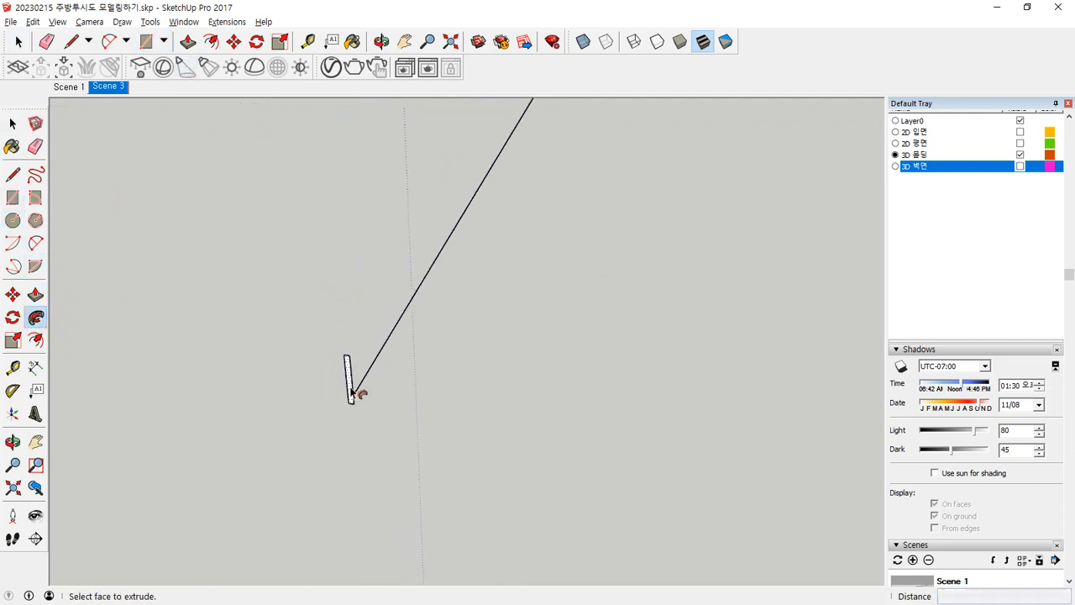
pyautogui.click(349, 384)
pyautogui.scroll(-5, 363, 426)
pyautogui.press('space')
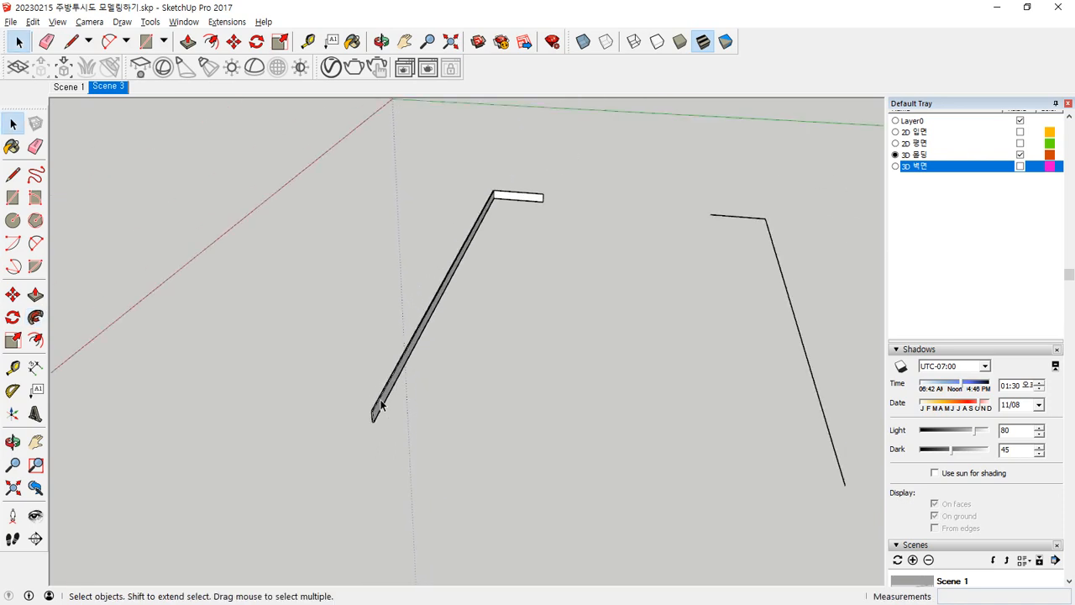
# Select all connected geometry of the left baseboard molding and make it a group.
pyautogui.click(380, 403)
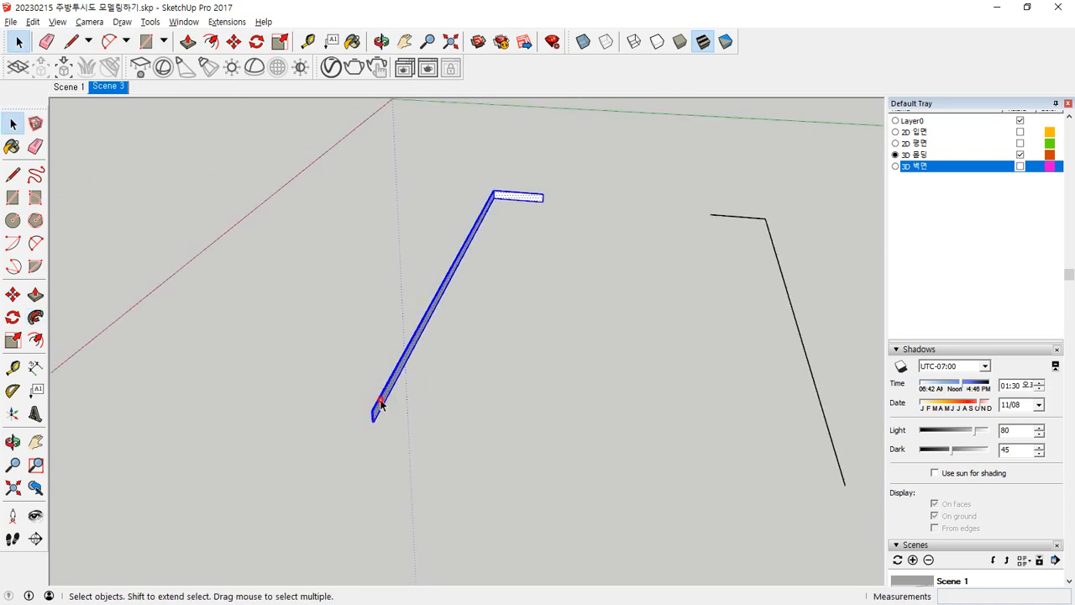
pyautogui.rightClick(380, 398)
pyautogui.click(381, 398)
pyautogui.rightClick(381, 398)
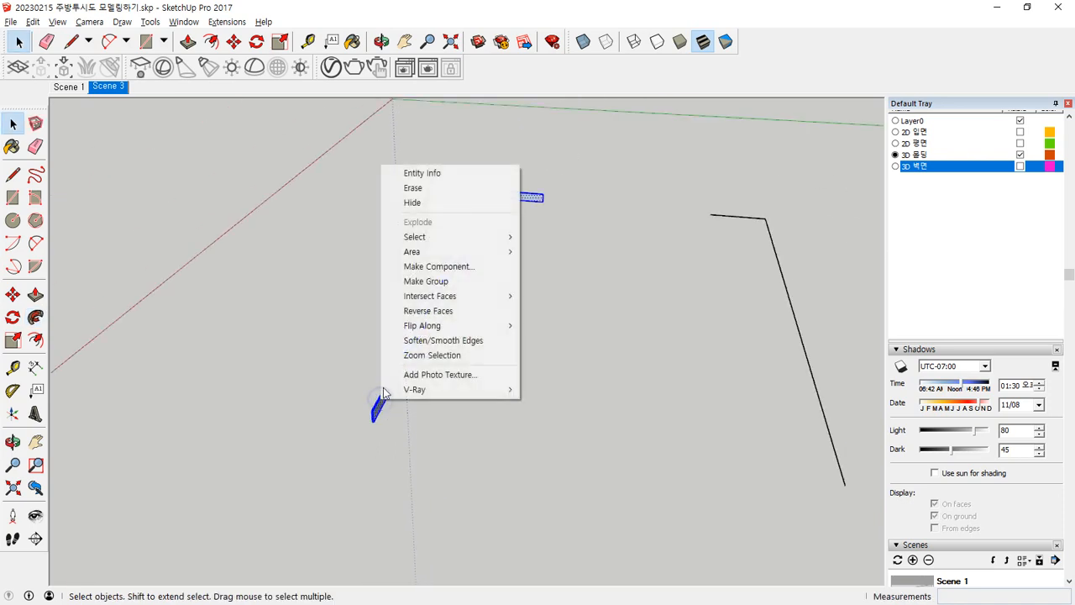
pyautogui.click(453, 280)
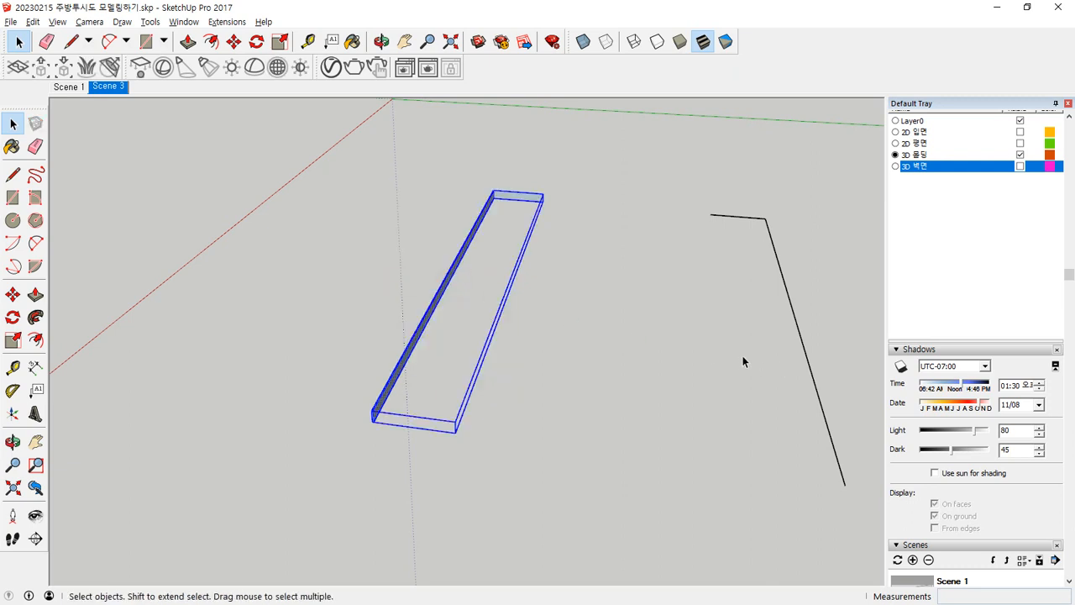
# Draw an upright 10 mm by 100 mm molding profile at the right floor path's front end.
pyautogui.moveTo(743, 355); pyautogui.dragTo(688, 440, button='middle')
pyautogui.press('r')
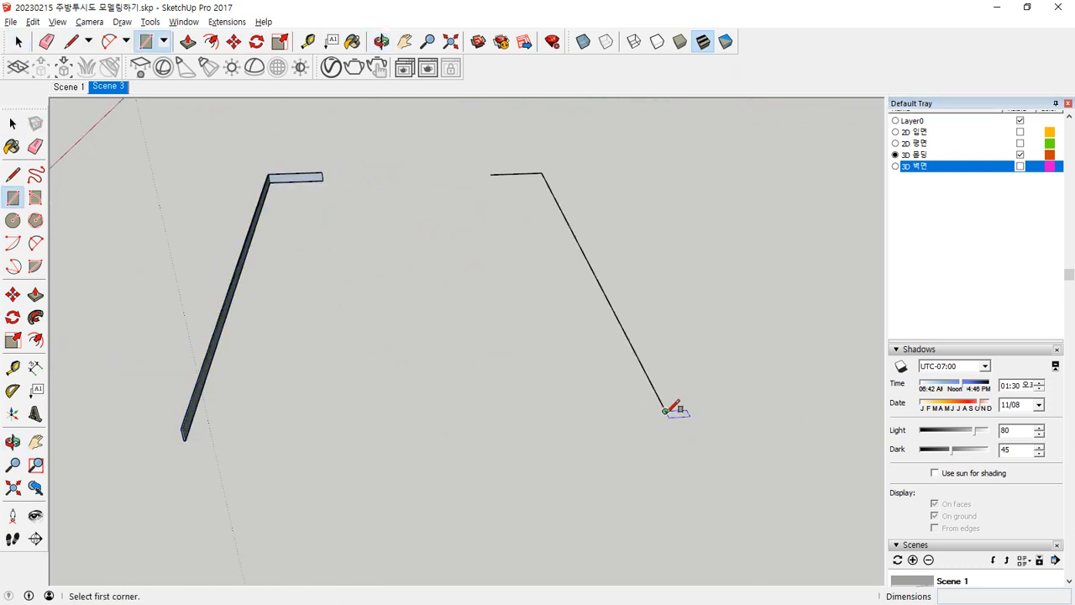
pyautogui.click(664, 411)
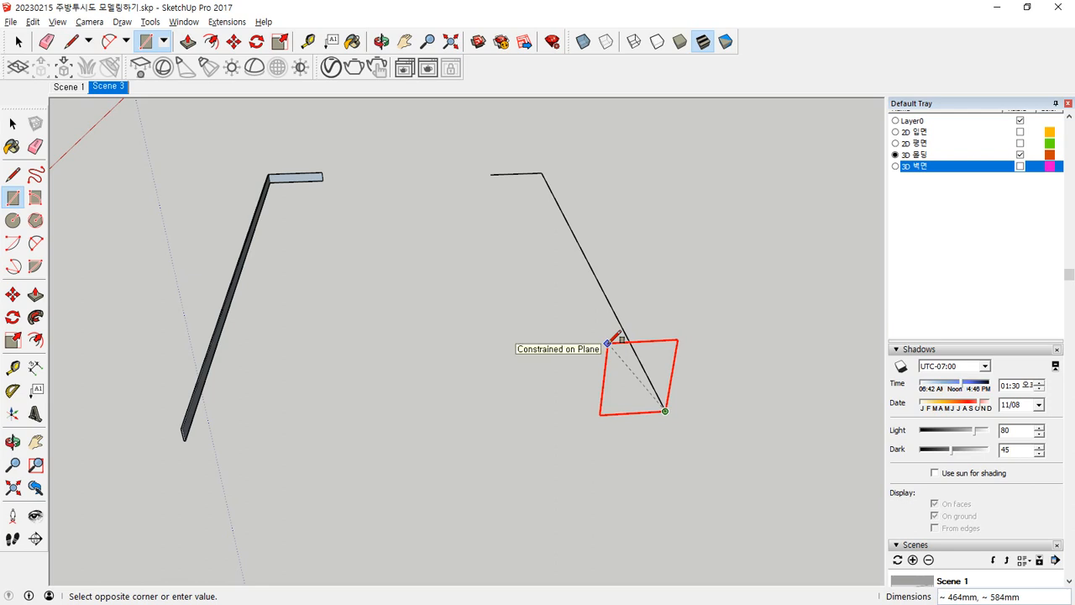
pyautogui.write('10,100')
pyautogui.press('Return')
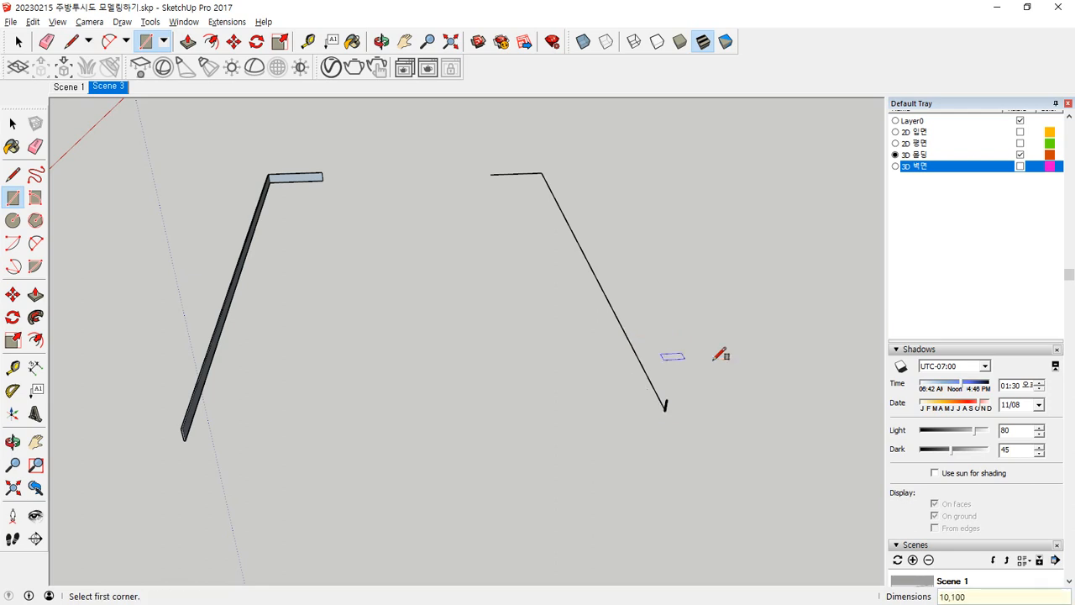
# Sweep the 10 mm by 100 mm profile along the right floor path and its short back return with Follow Me.
pyautogui.press('space')
pyautogui.moveTo(583, 148); pyautogui.dragTo(498, 183)
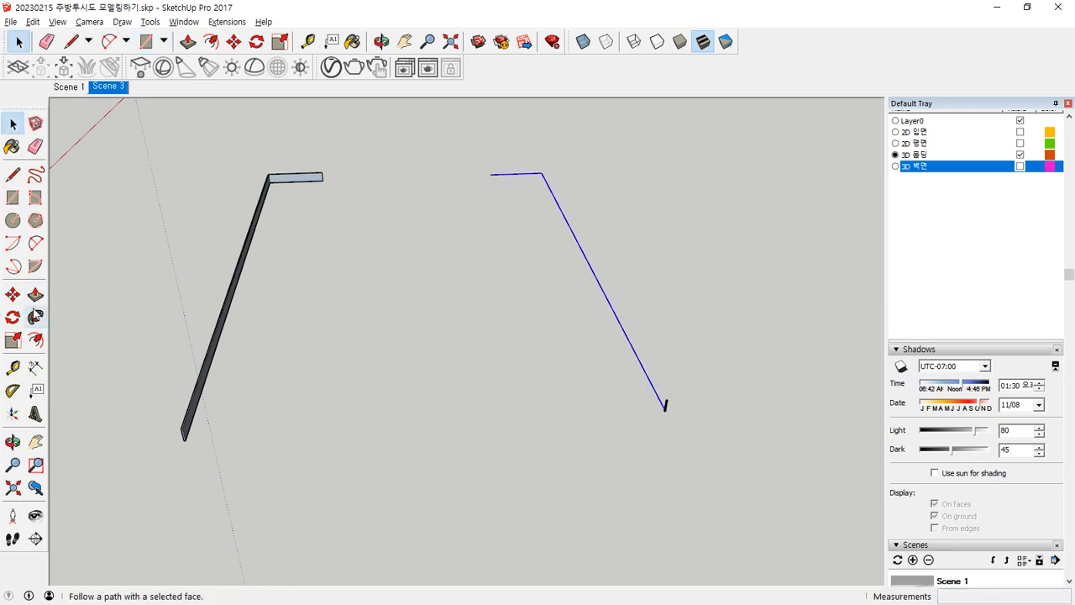
pyautogui.click(35, 316)
pyautogui.scroll(5, 691, 429)
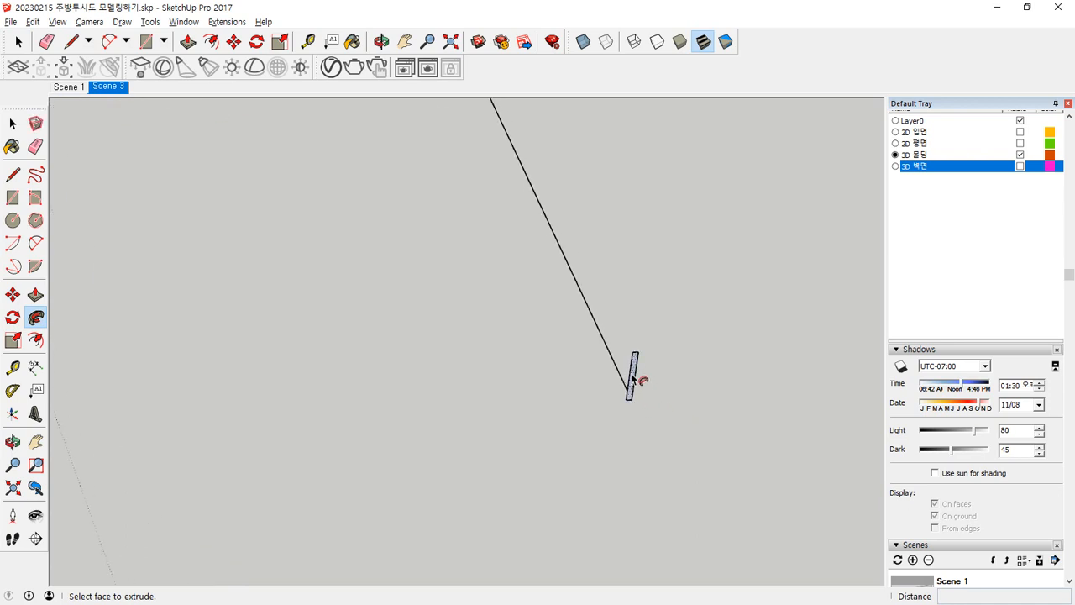
pyautogui.click(633, 378)
pyautogui.scroll(-3, 619, 377)
# Select the whole right baseboard molding and make it a group.
pyautogui.press('space')
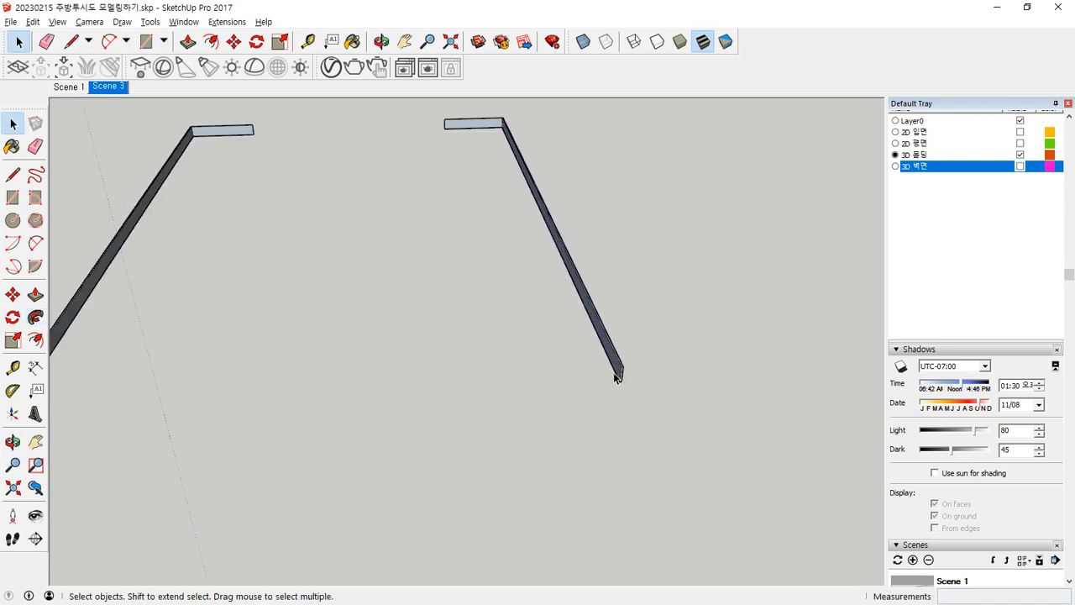
pyautogui.click(619, 369)
pyautogui.rightClick(620, 369)
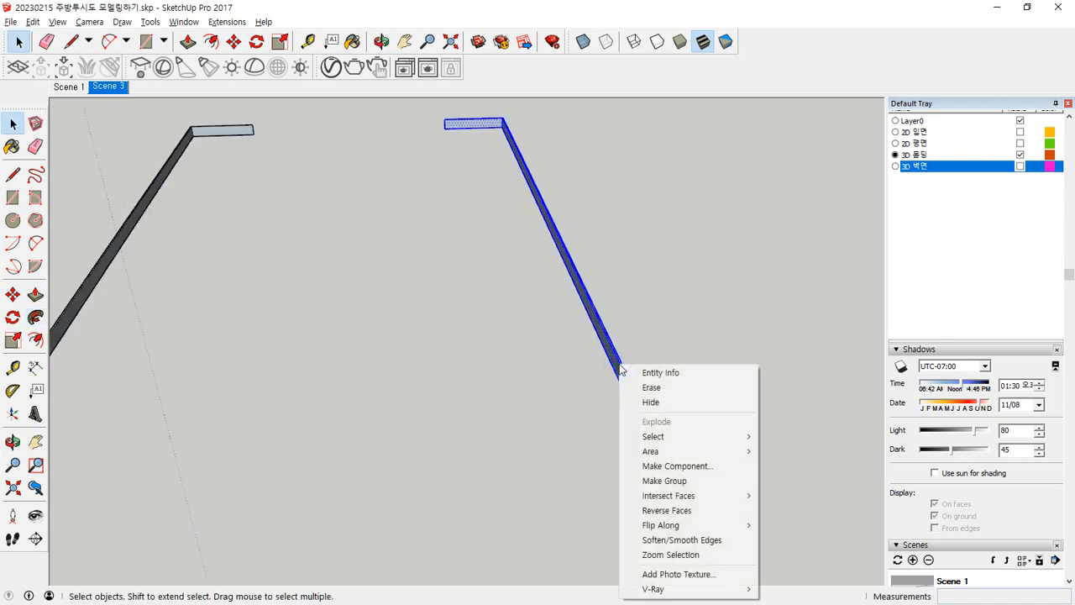
pyautogui.press('g')
pyautogui.click(745, 342)
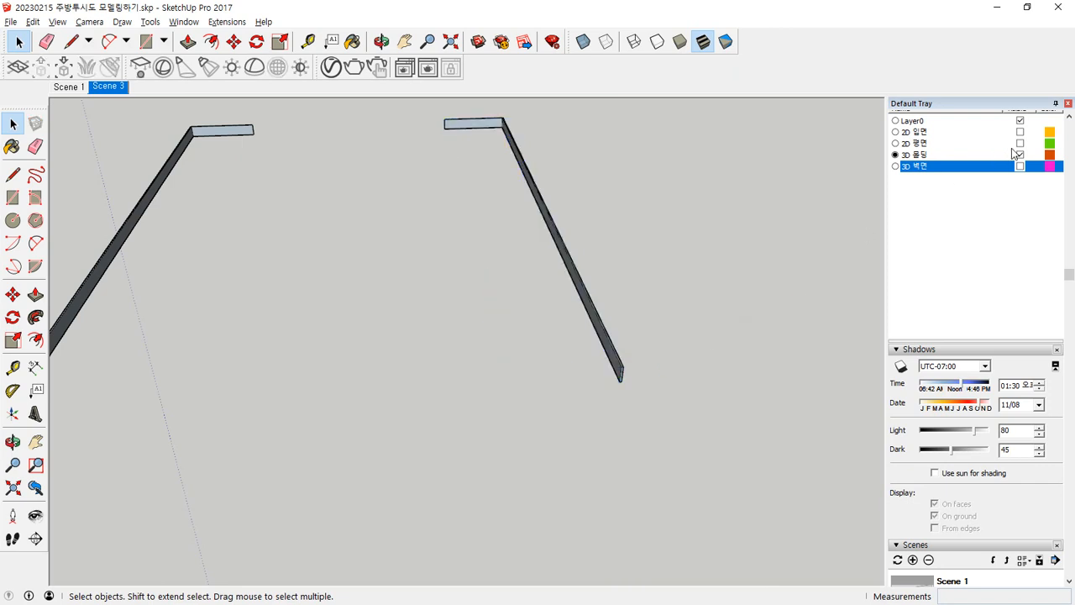
# Show the 3D 벽면 layer, draw a 4772 mm by 3250 mm rectangle between the walls' inner top corners, and erase its front edge.
pyautogui.click(1019, 167)
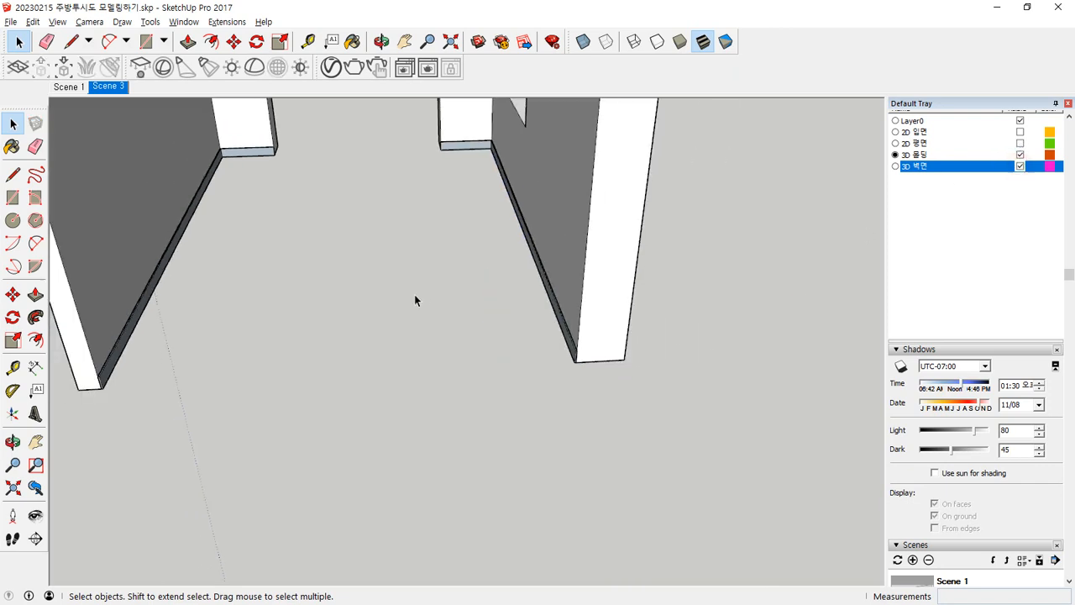
pyautogui.scroll(-2, 406, 247)
pyautogui.moveTo(406, 247); pyautogui.dragTo(238, 427, button='middle')
pyautogui.press('r')
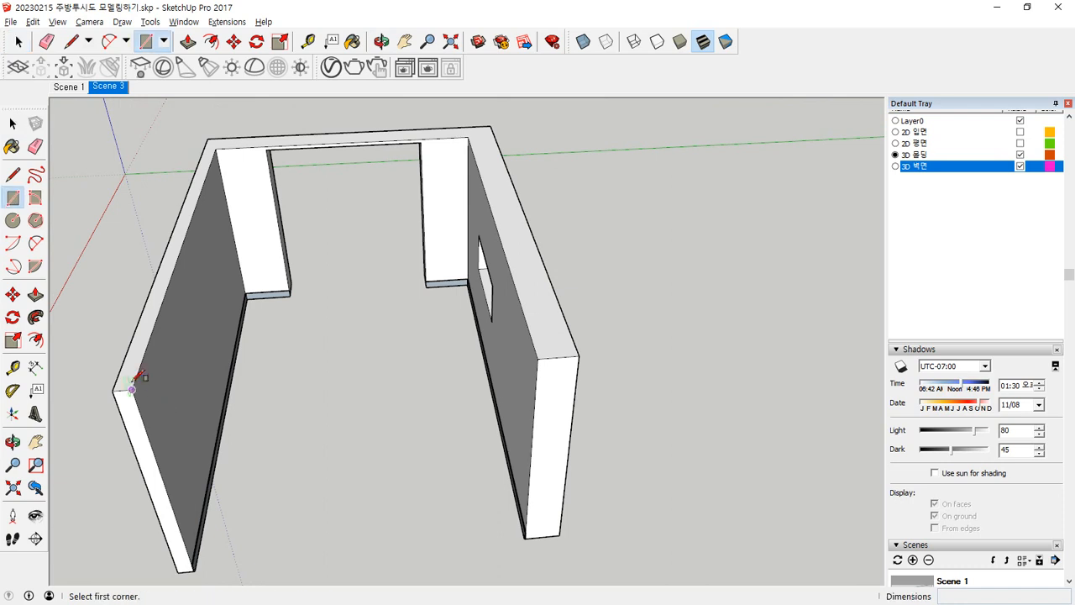
pyautogui.click(132, 388)
pyautogui.click(468, 137)
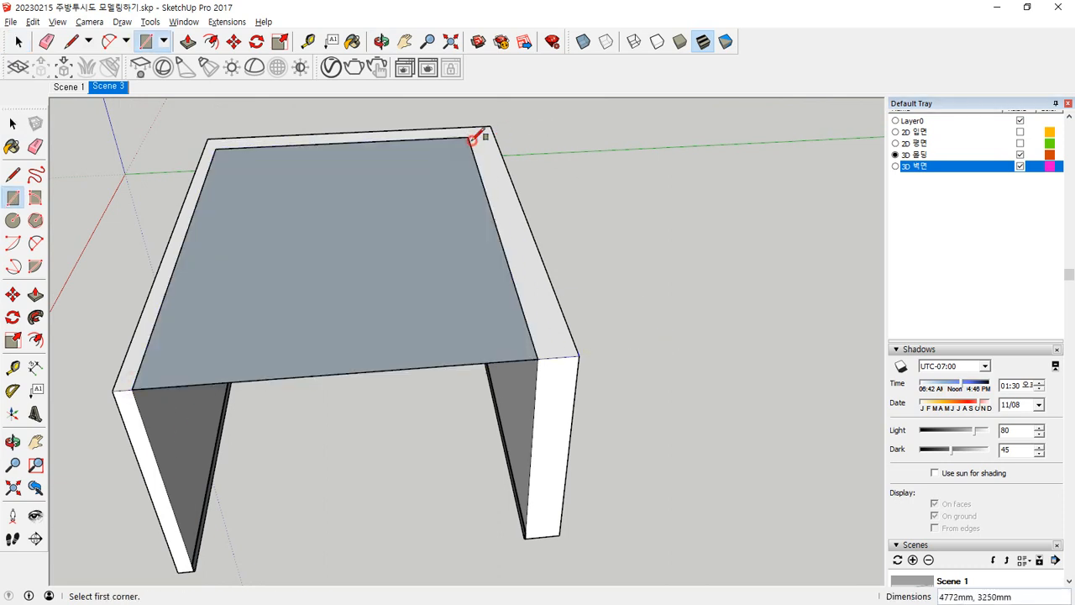
pyautogui.press('e')
pyautogui.click(378, 371)
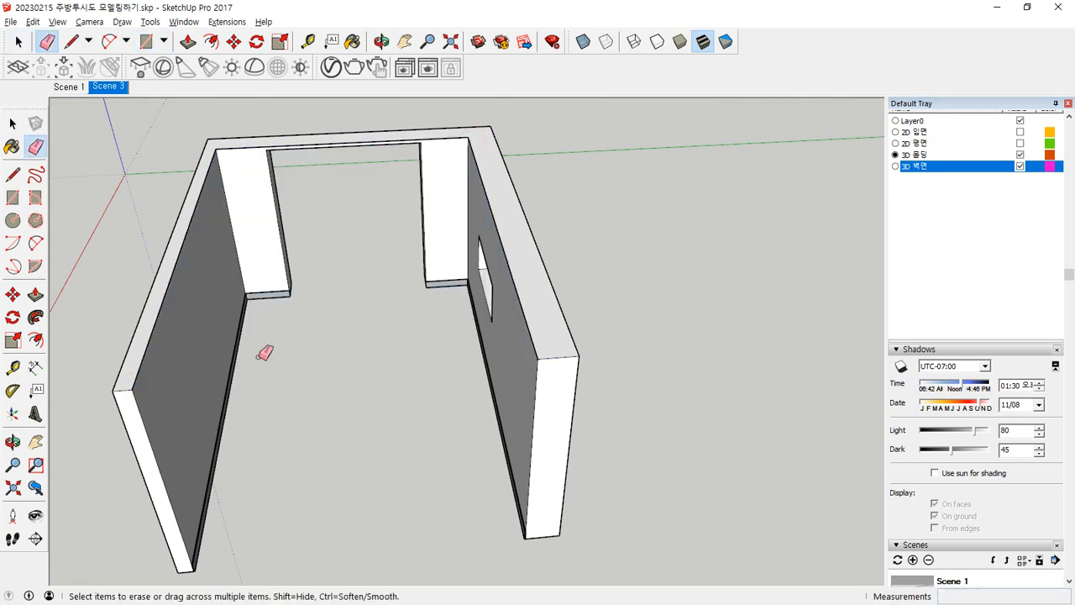
# Hide the 3D 벽면 layer and draw an upright 45 mm by 45 mm profile at the right ceiling edge's front end.
pyautogui.click(1020, 166)
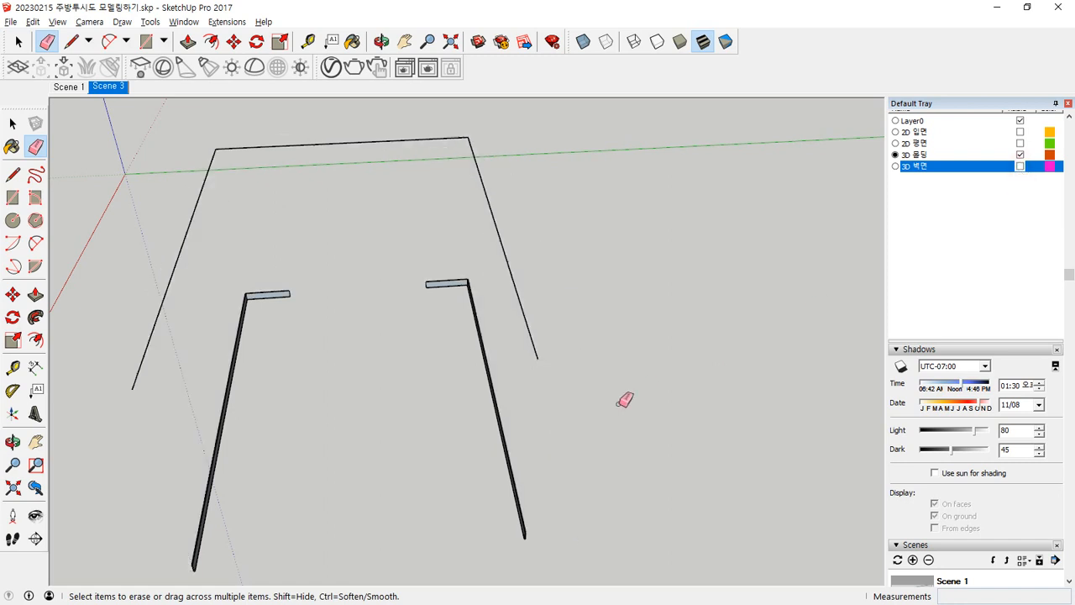
pyautogui.press('r')
pyautogui.click(536, 359)
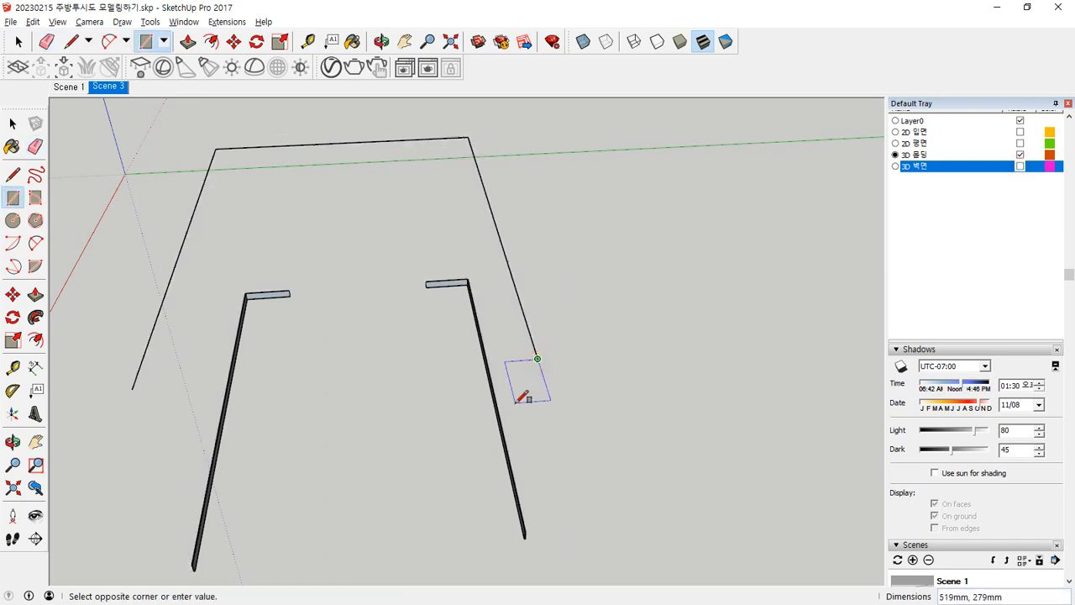
pyautogui.write('45,45')
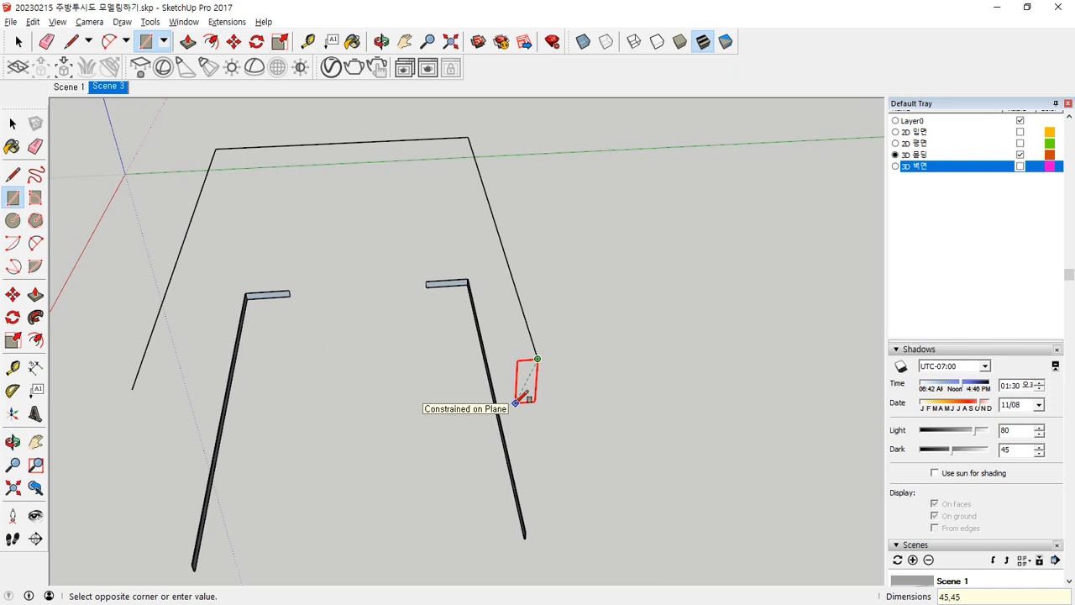
pyautogui.press('Return')
# Try sweeping the 45 mm square profile along only the right and back ceiling edges, and undo it.
pyautogui.press('space')
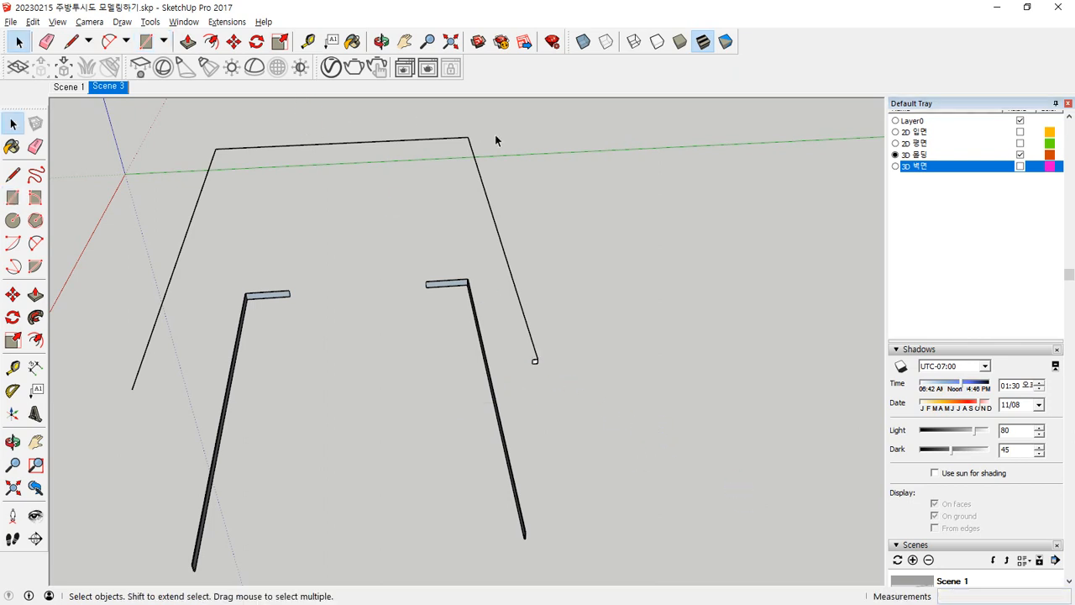
pyautogui.moveTo(494, 134); pyautogui.dragTo(399, 227)
pyautogui.click(36, 316)
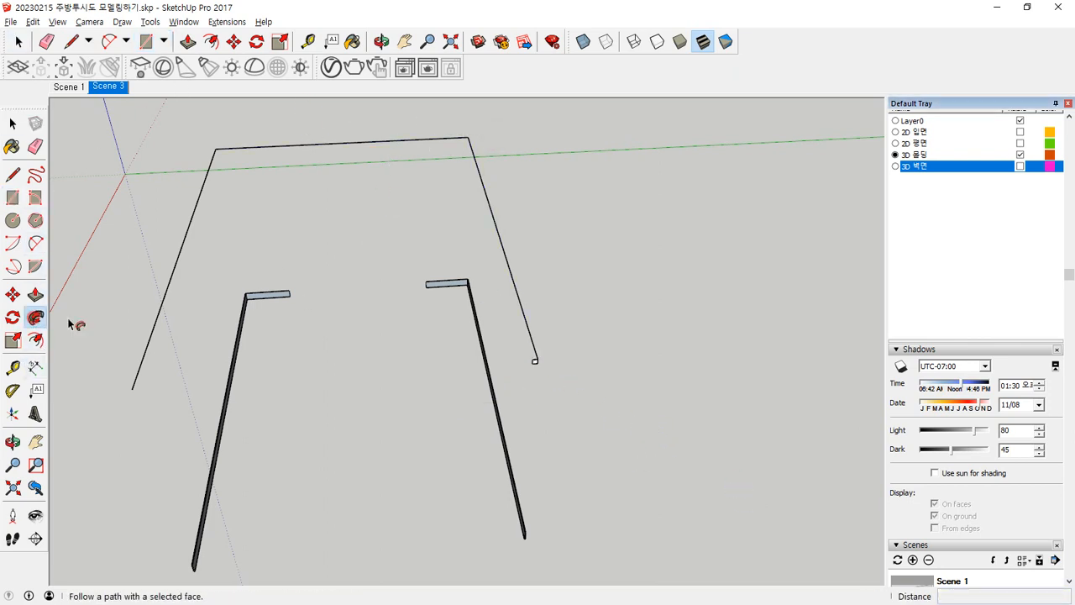
pyautogui.scroll(3, 532, 363)
pyautogui.click(531, 362)
pyautogui.scroll(-4, 525, 359)
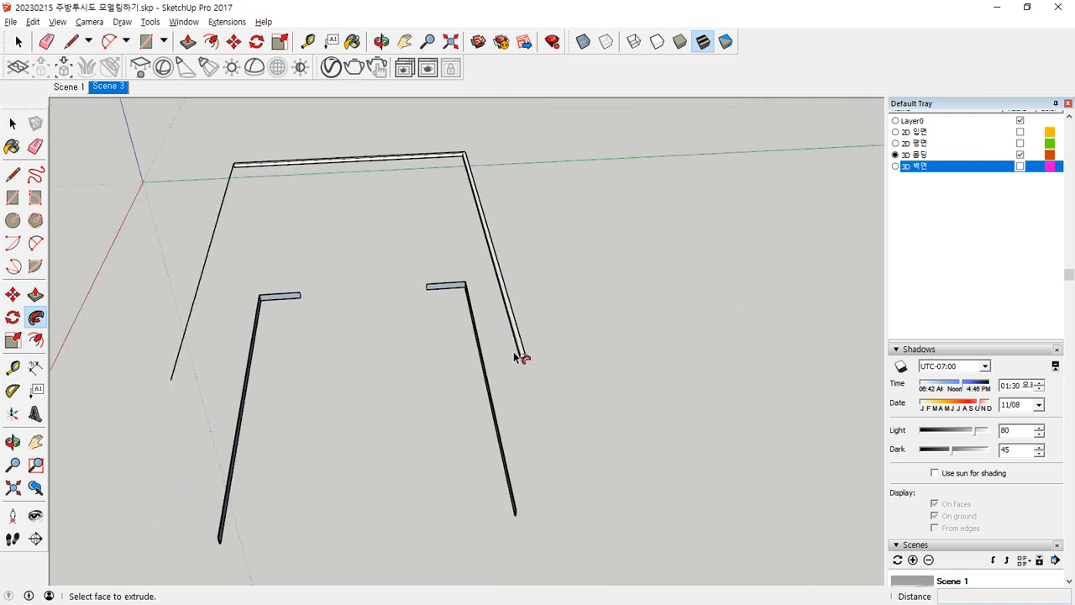
pyautogui.hotkey('ctrl', 'z')
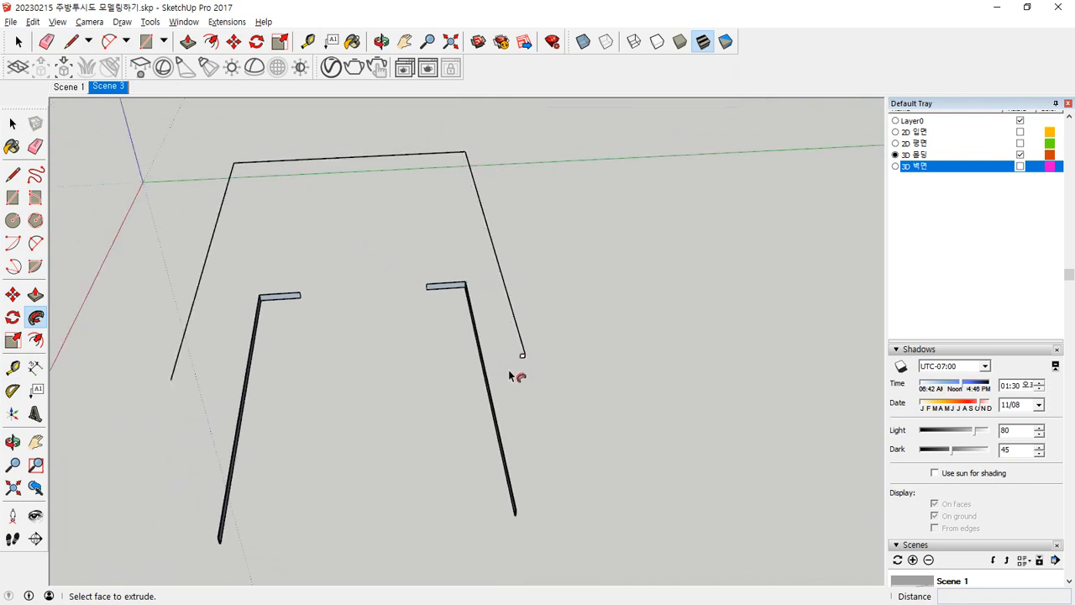
# Sweep the 45 mm square profile along all three ceiling edges with Follow Me.
pyautogui.press('space')
pyautogui.moveTo(520, 136); pyautogui.dragTo(210, 199)
pyautogui.click(35, 340)
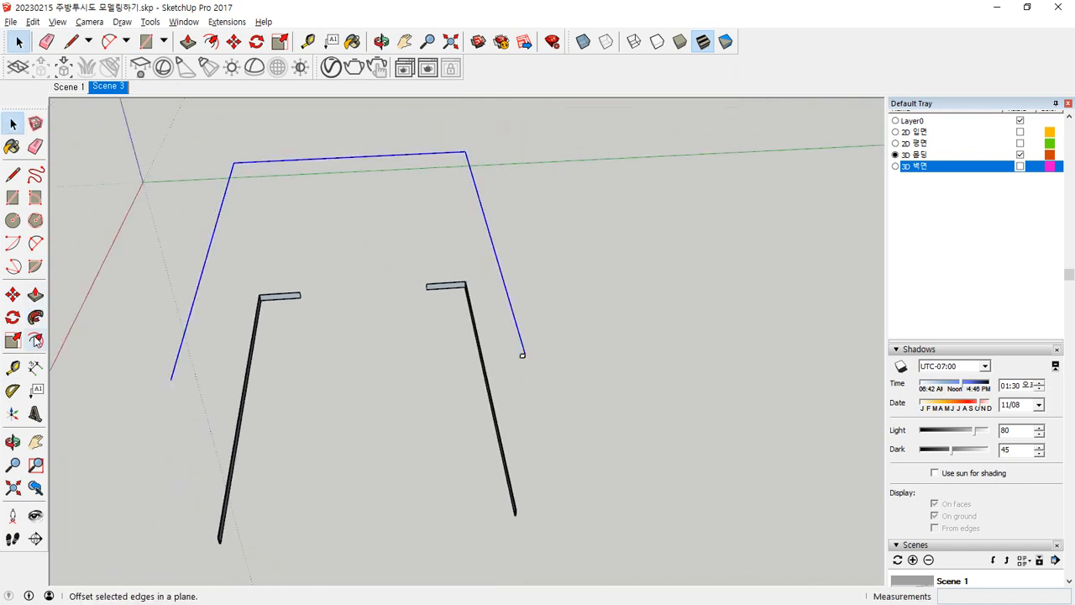
pyautogui.click(36, 318)
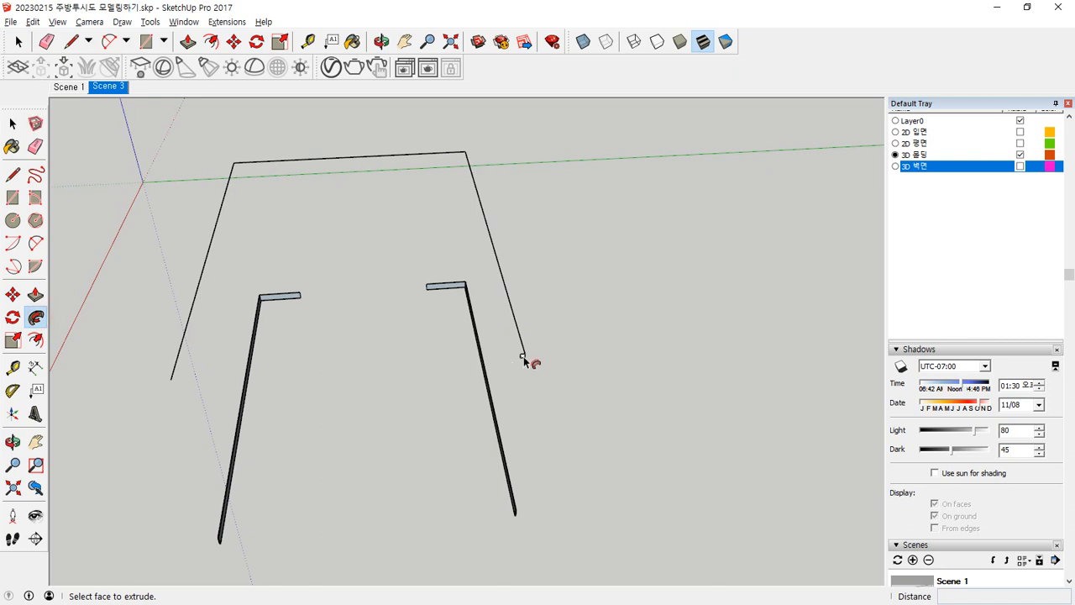
pyautogui.click(522, 357)
# Select the whole ceiling molding and make it a group.
pyautogui.press('space')
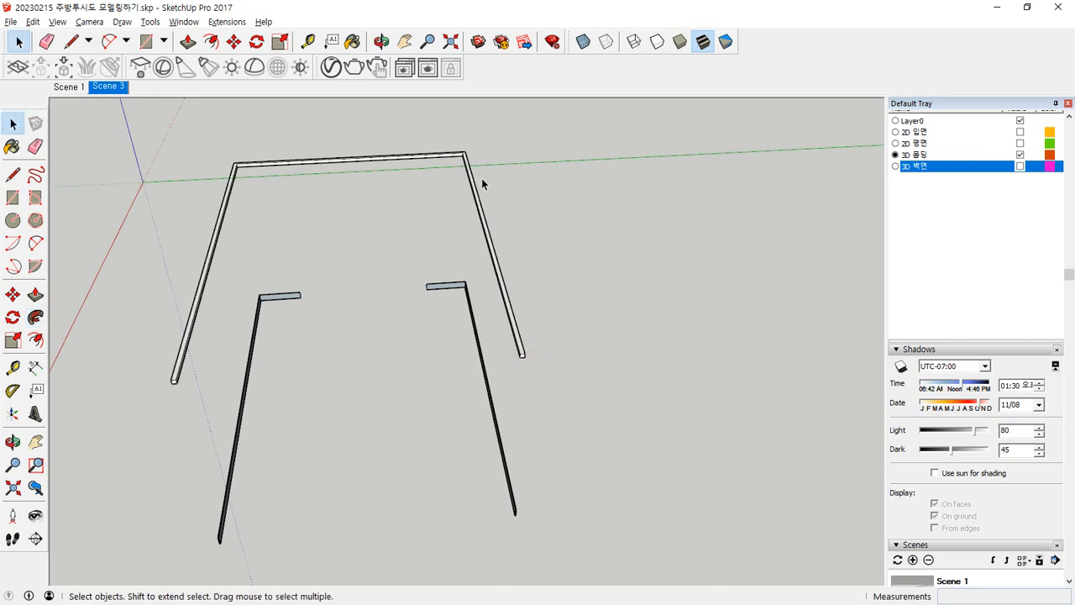
pyautogui.tripleClick(476, 202)
pyautogui.rightClick(476, 202)
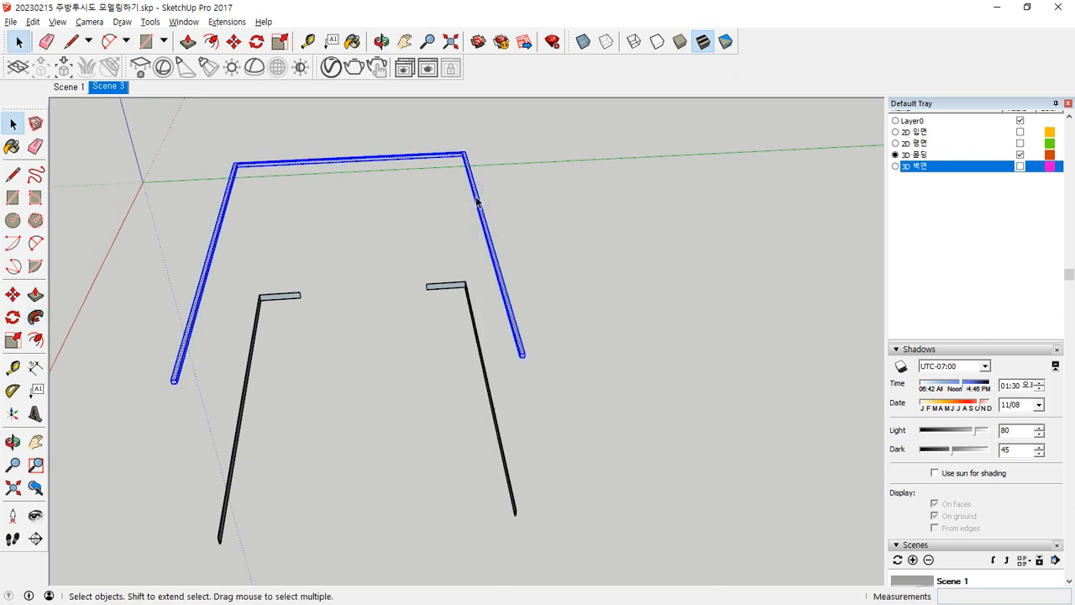
pyautogui.rightClick(476, 201)
pyautogui.click(513, 313)
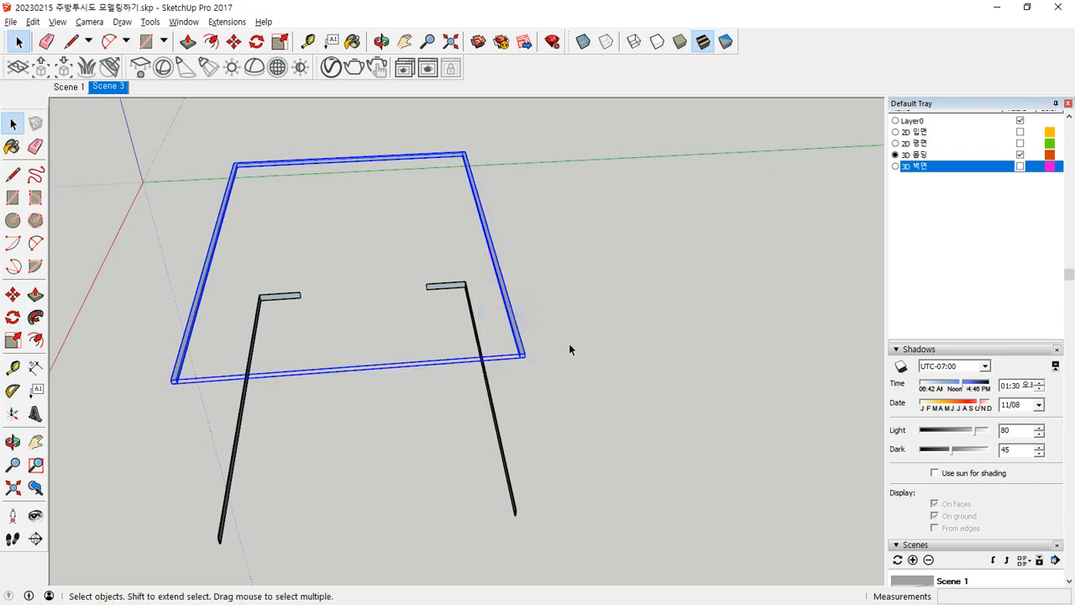
pyautogui.click(568, 343)
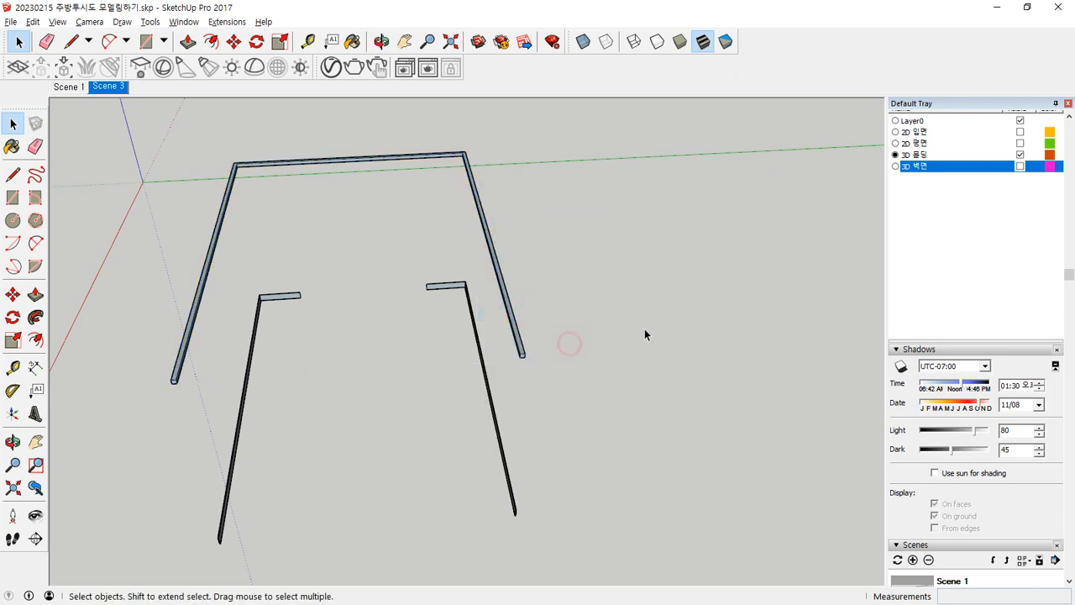
# Show the 3D 벽면 layer to check the moldings against the walls, and undo the layer display and the ceiling molding's grouping.
pyautogui.click(1020, 166)
pyautogui.moveTo(420, 252); pyautogui.dragTo(274, 297, button='middle')
pyautogui.scroll(2, 274, 297)
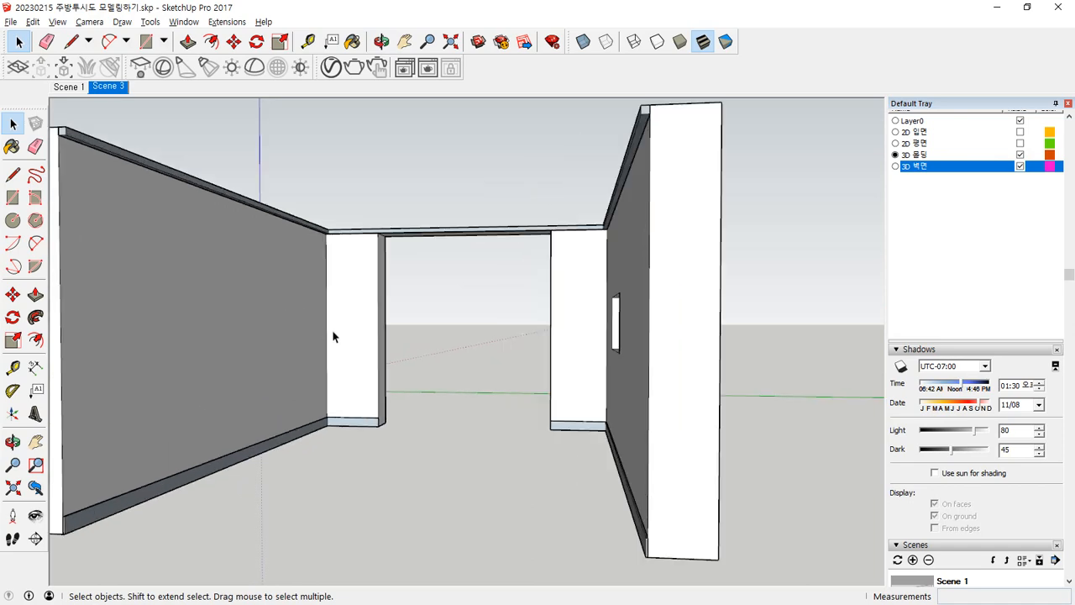
pyautogui.moveTo(333, 336); pyautogui.dragTo(454, 337, button='middle')
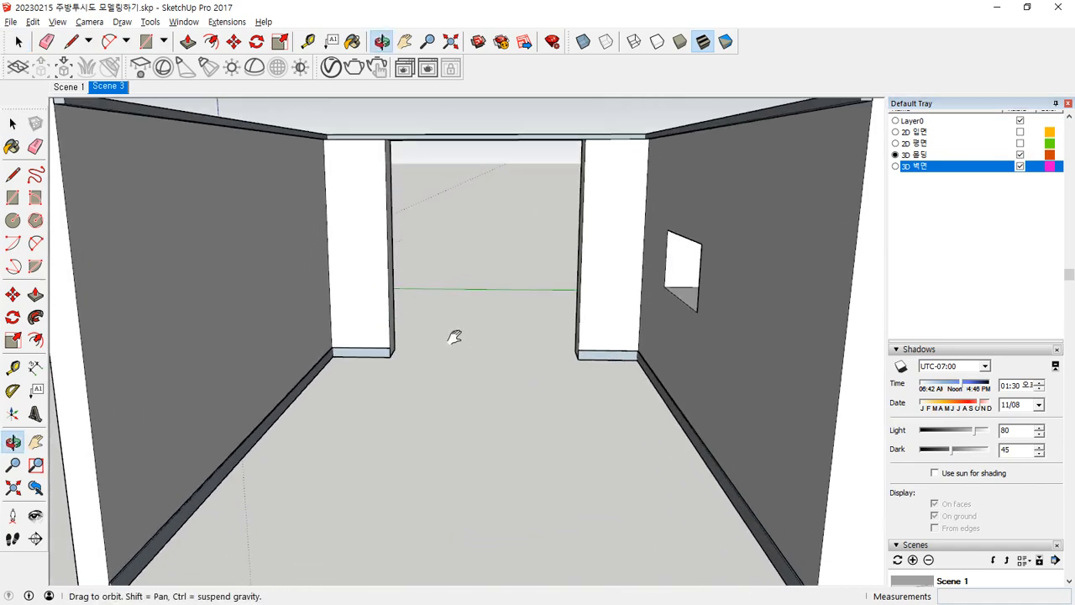
pyautogui.scroll(-2, 456, 336)
pyautogui.click(515, 228)
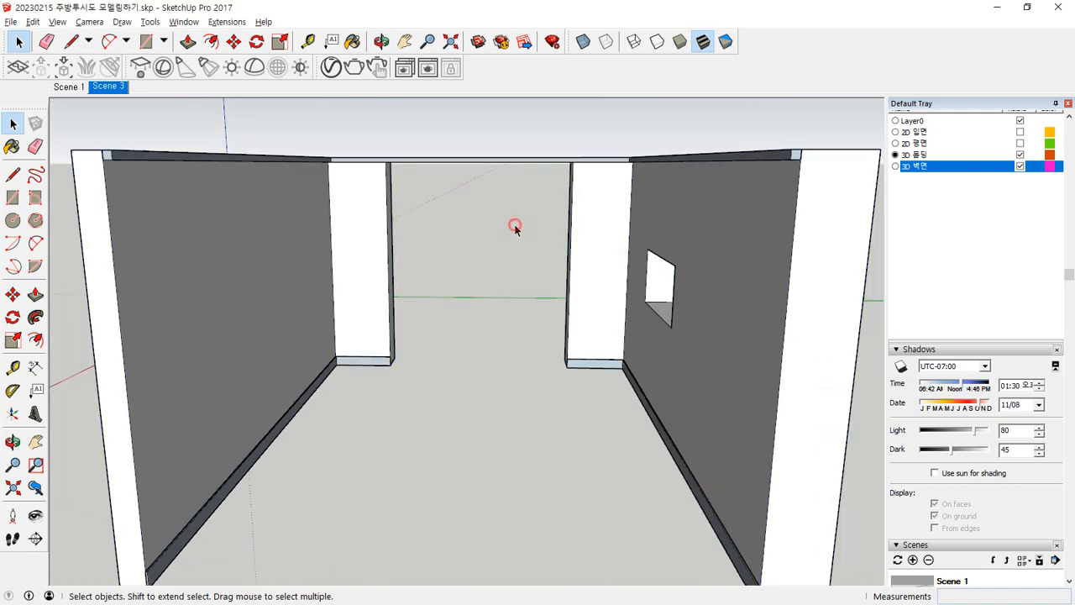
pyautogui.hotkey('ctrl', 'z')
pyautogui.hotkey('ctrl', 'z')
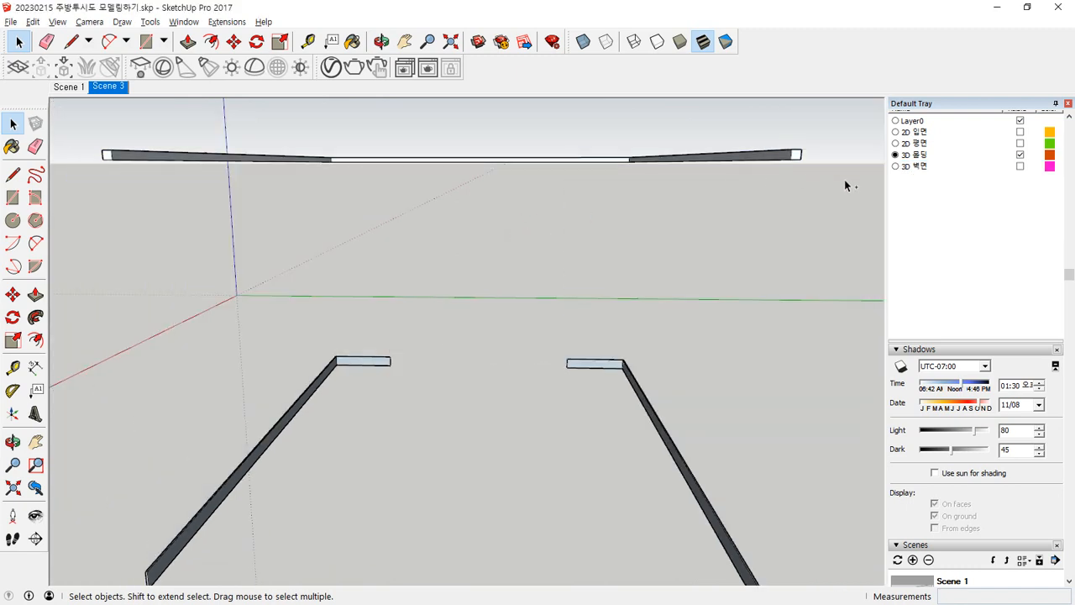
# Undo the Follow Me sweep of the square ceiling molding.
pyautogui.hotkey('ctrl', 'z')
pyautogui.scroll(3, 841, 169)
pyautogui.moveTo(754, 163); pyautogui.dragTo(610, 178, button='middle')
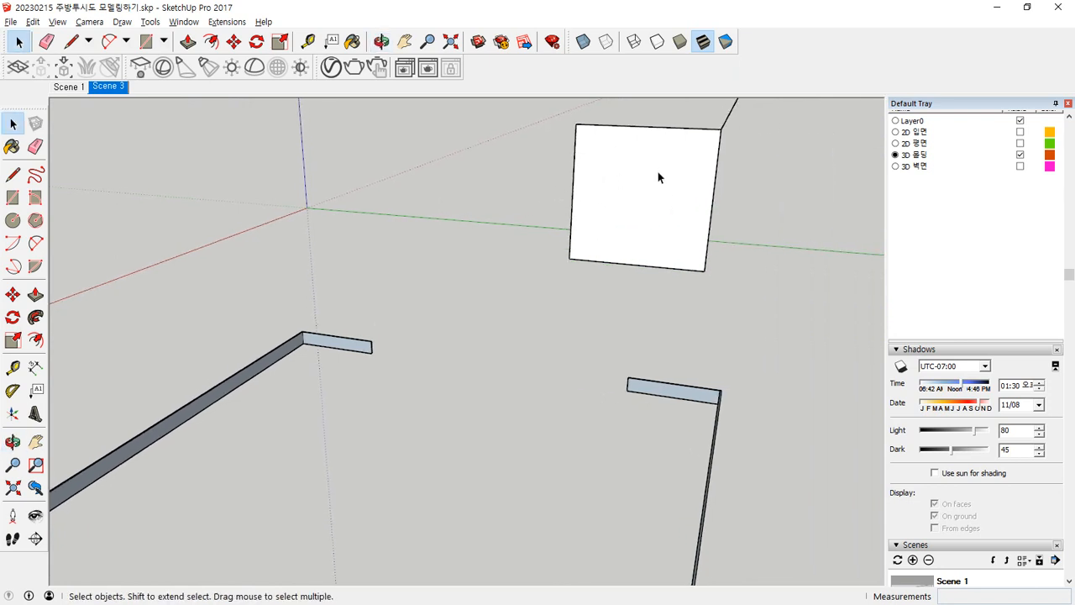
# Draw both corner-to-corner diagonals, about 64 mm long, across the square ceiling molding profile.
pyautogui.press('l')
pyautogui.click(720, 129)
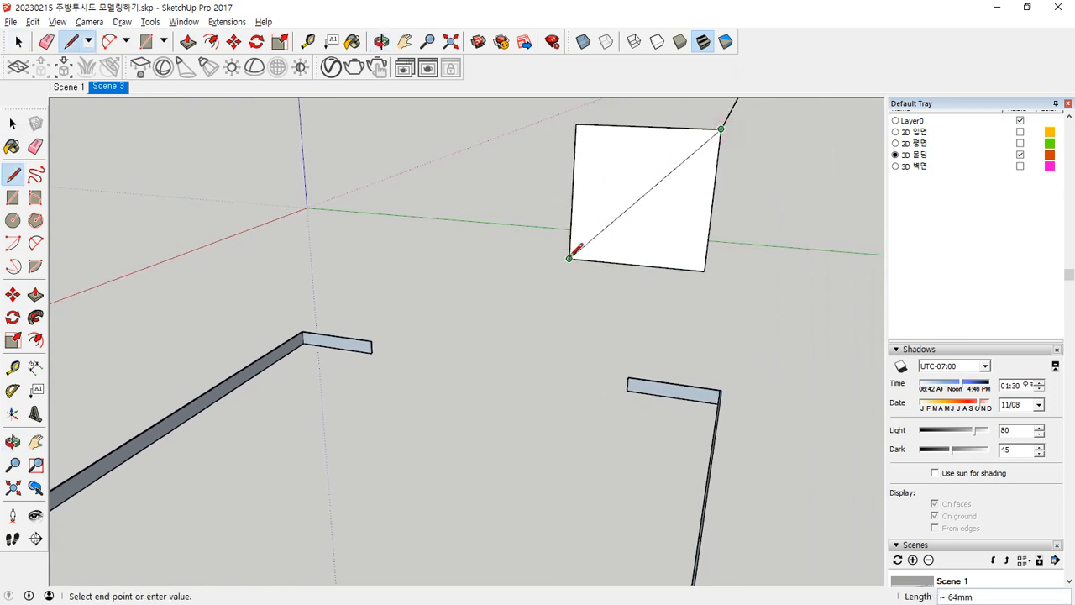
pyautogui.click(571, 257)
pyautogui.click(576, 124)
pyautogui.click(704, 270)
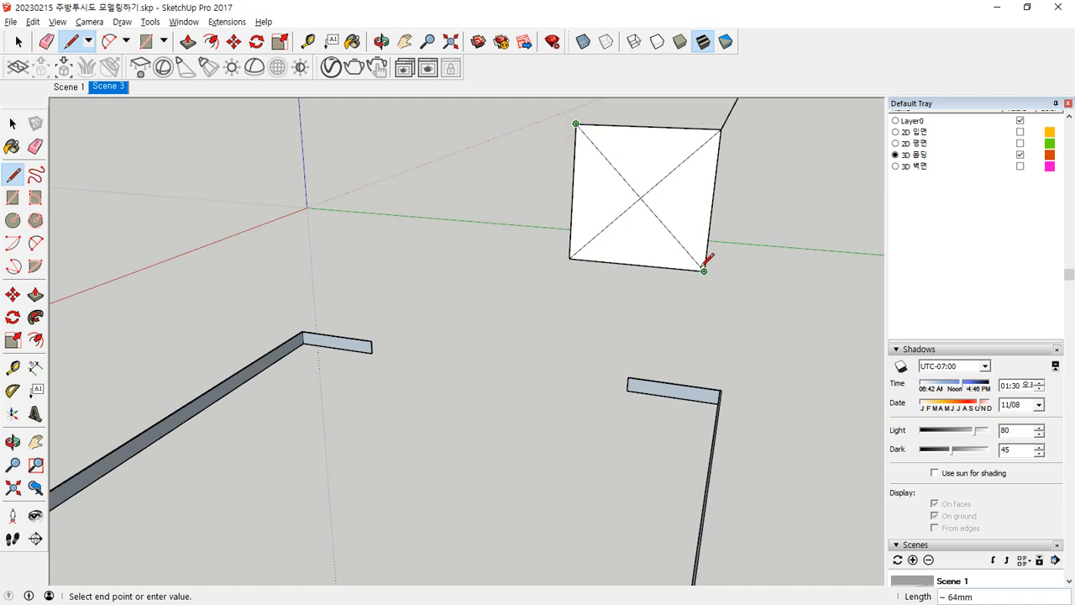
# Draw an arc with a bulge of about 8 mm from the profile's lower wall-side corner to the diagonals' crossing.
pyautogui.press('a')
pyautogui.click(704, 270)
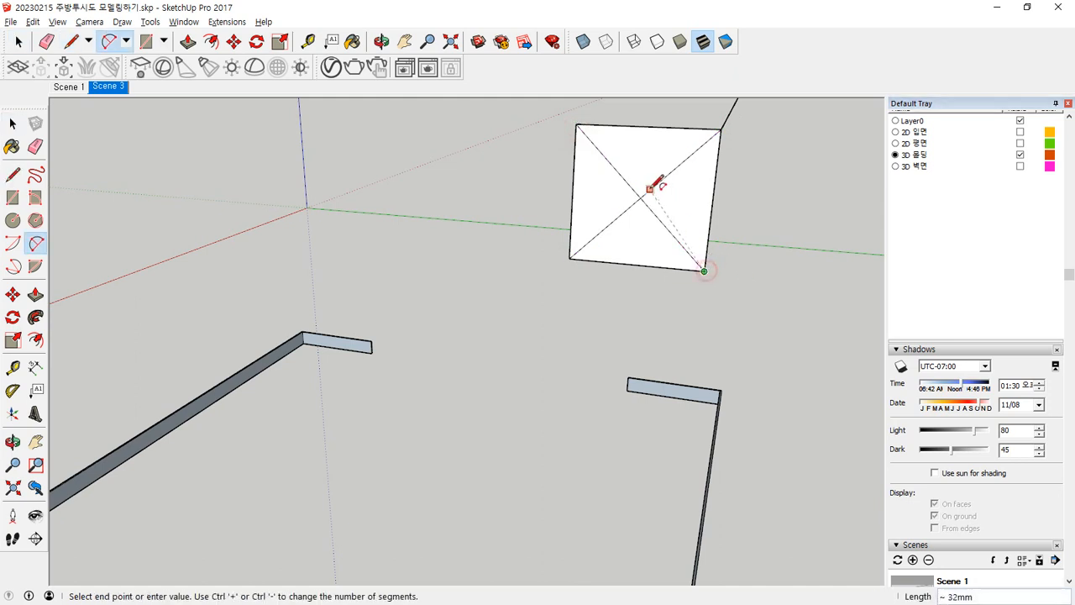
pyautogui.click(640, 198)
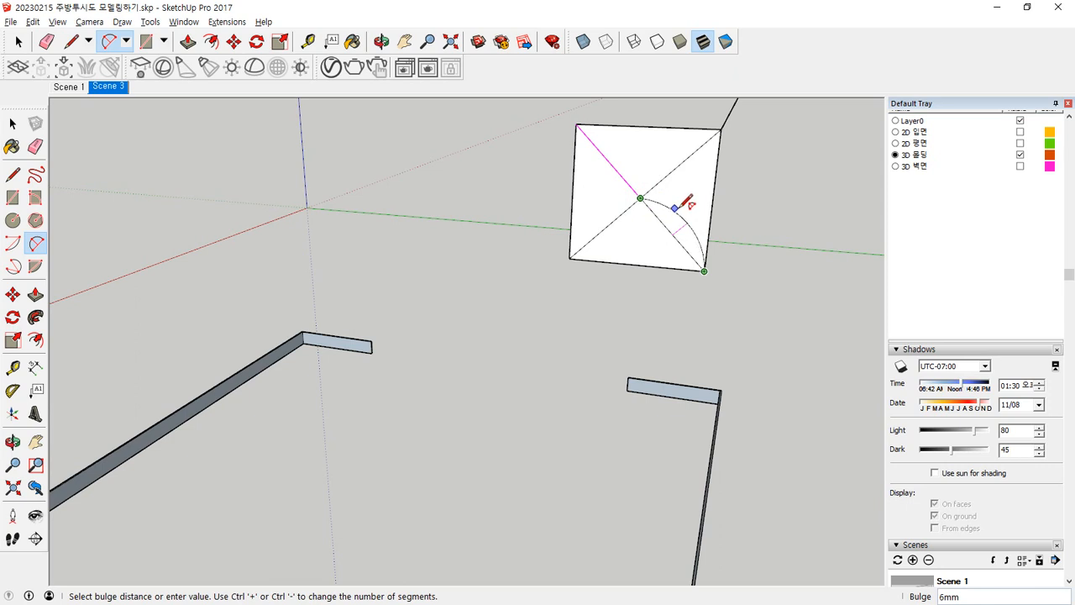
pyautogui.moveTo(693, 199)
pyautogui.mouseDown(button='middle')
pyautogui.moveTo(619, 209)
pyautogui.moveTo(689, 199)
pyautogui.mouseUp(button='middle')
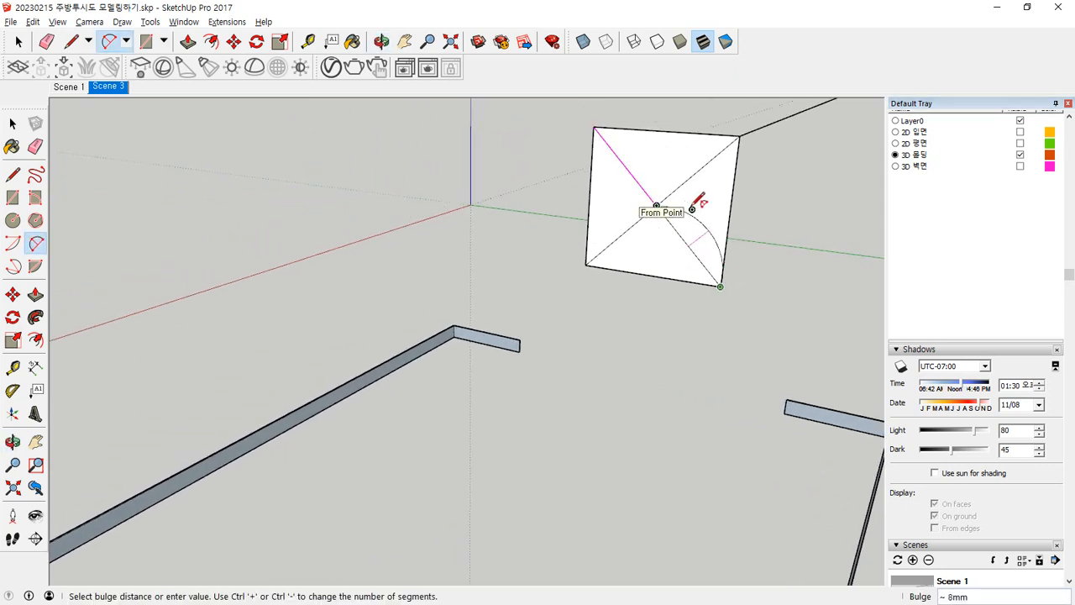
pyautogui.click(692, 209)
pyautogui.press('c')
pyautogui.press('space')
pyautogui.click(702, 225)
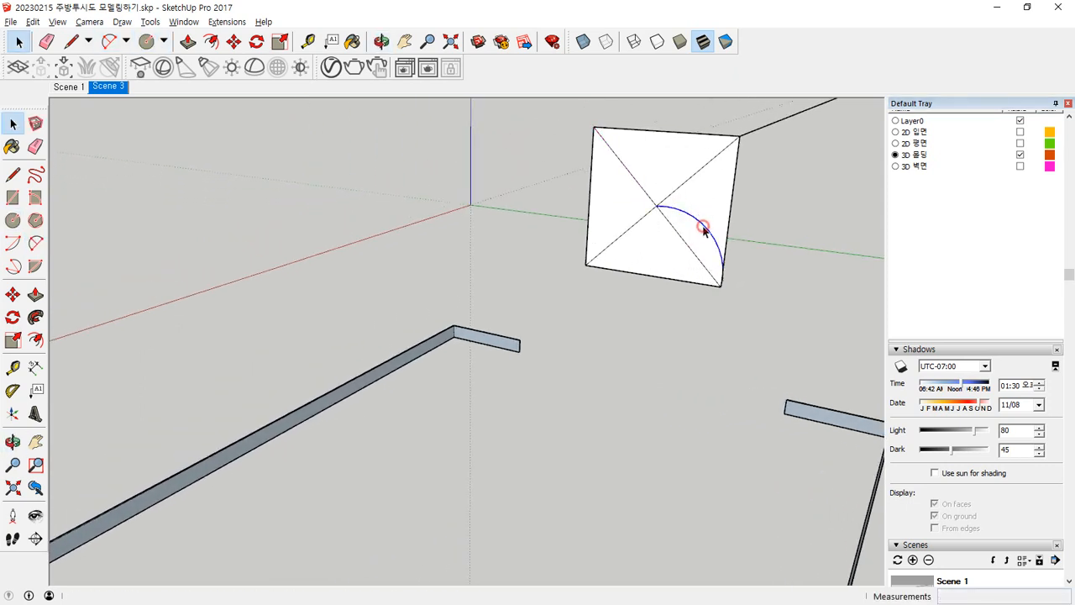
pyautogui.press('m')
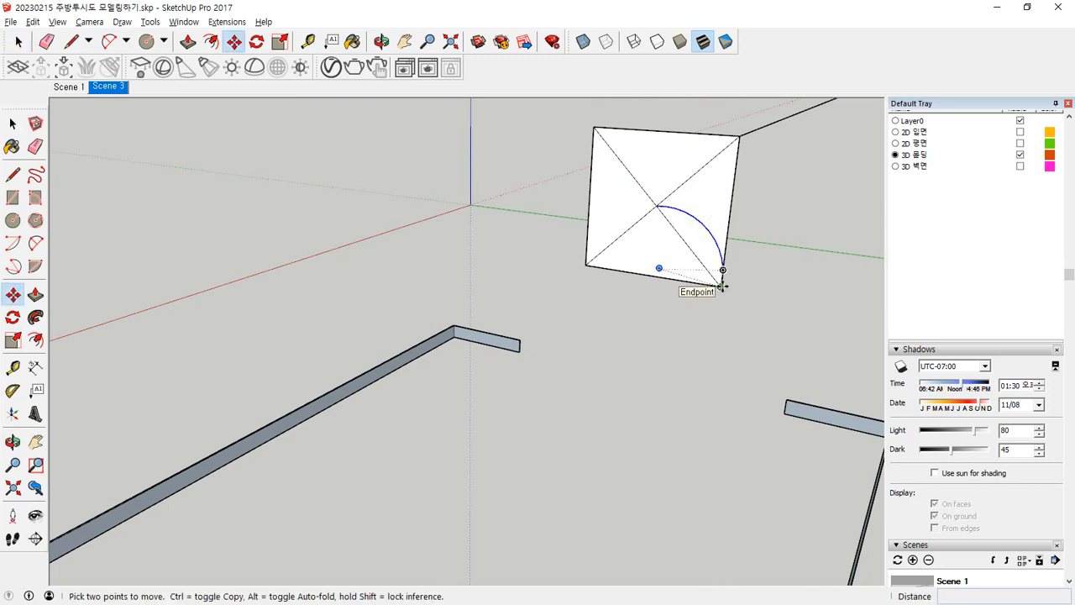
pyautogui.click(722, 287)
pyautogui.press('ctrl')
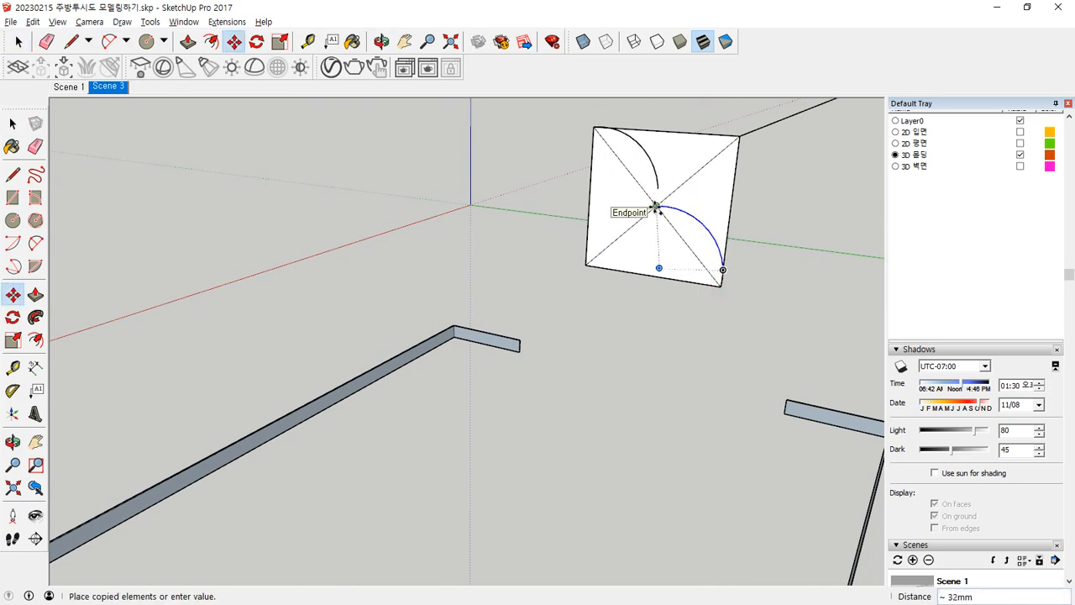
pyautogui.press('Escape')
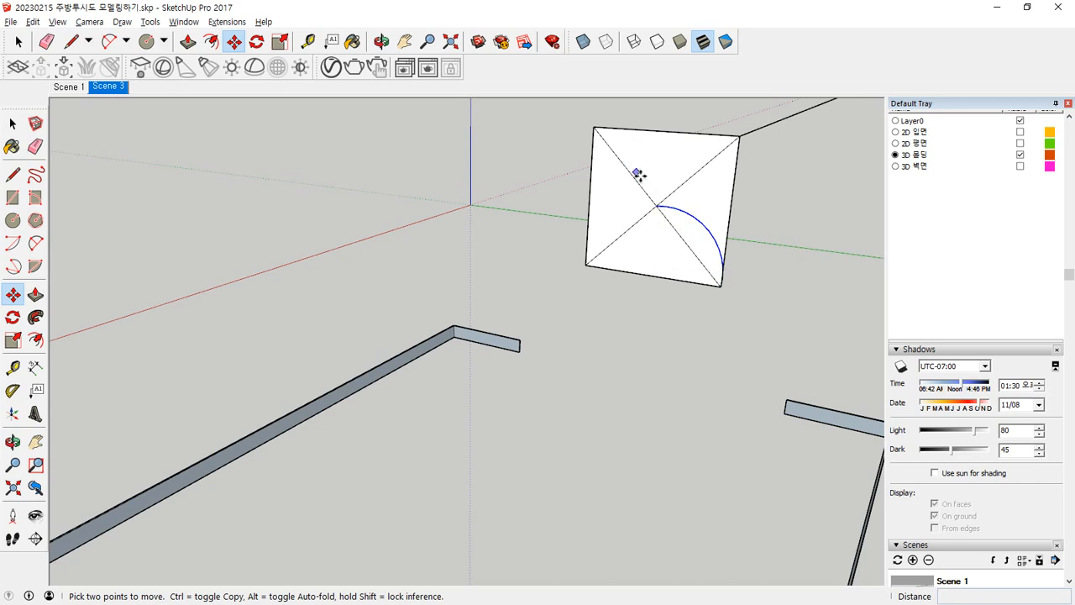
# Draw a second arc with a bulge of about 8 mm from the diagonals' crossing to the profile's upper room-side corner.
pyautogui.press('a')
pyautogui.click(656, 205)
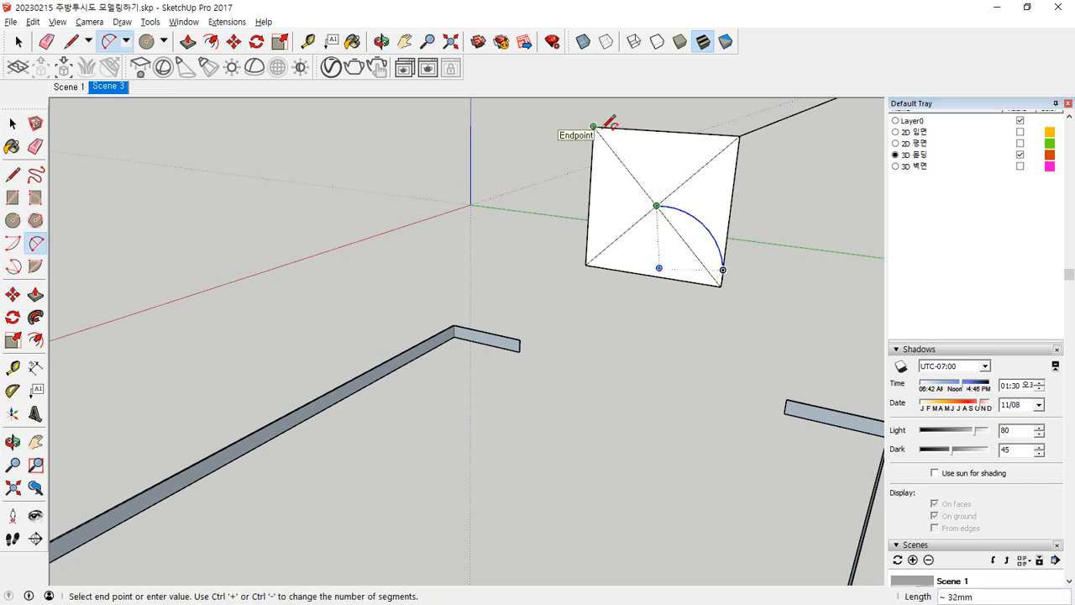
pyautogui.click(593, 127)
pyautogui.click(658, 170)
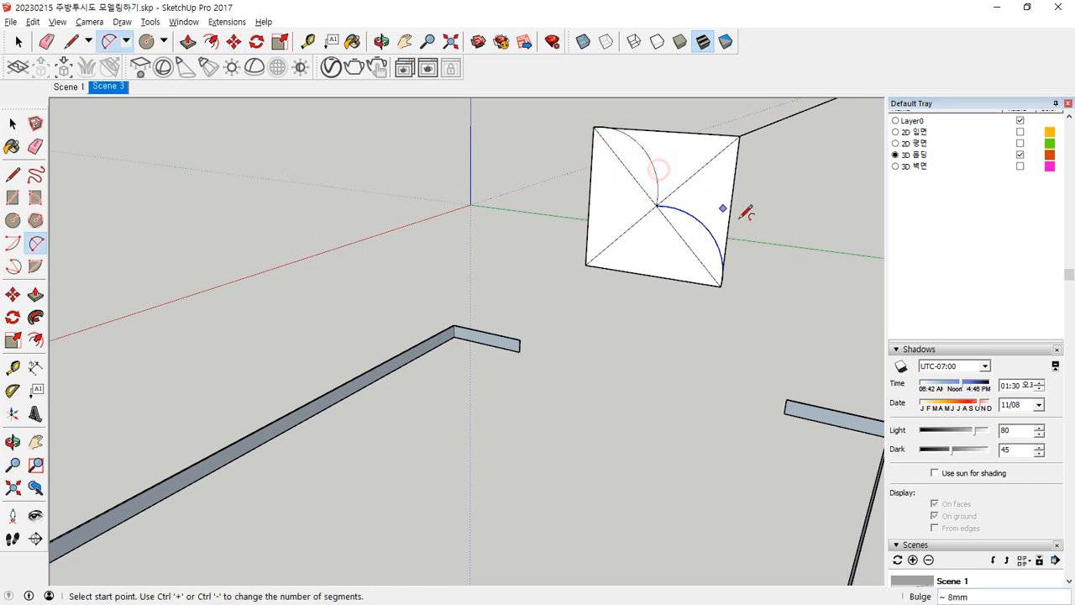
# Erase the profile's outer edges and the diagonals, leaving only the face behind the two arcs.
pyautogui.press('space')
pyautogui.press('e')
pyautogui.moveTo(693, 249); pyautogui.dragTo(676, 287)
pyautogui.moveTo(631, 166)
pyautogui.mouseDown()
pyautogui.moveTo(633, 236)
pyautogui.moveTo(591, 226)
pyautogui.moveTo(603, 195)
pyautogui.mouseUp()
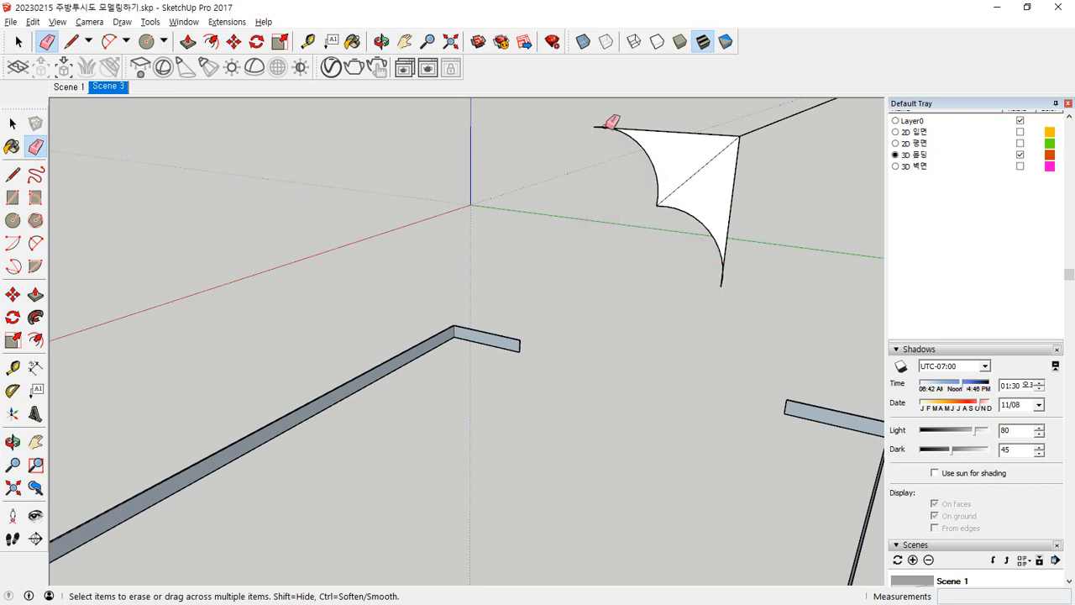
pyautogui.moveTo(587, 237)
pyautogui.mouseDown(button='middle')
pyautogui.moveTo(692, 302)
pyautogui.moveTo(646, 283)
pyautogui.moveTo(711, 339)
pyautogui.moveTo(616, 250)
pyautogui.mouseUp(button='middle')
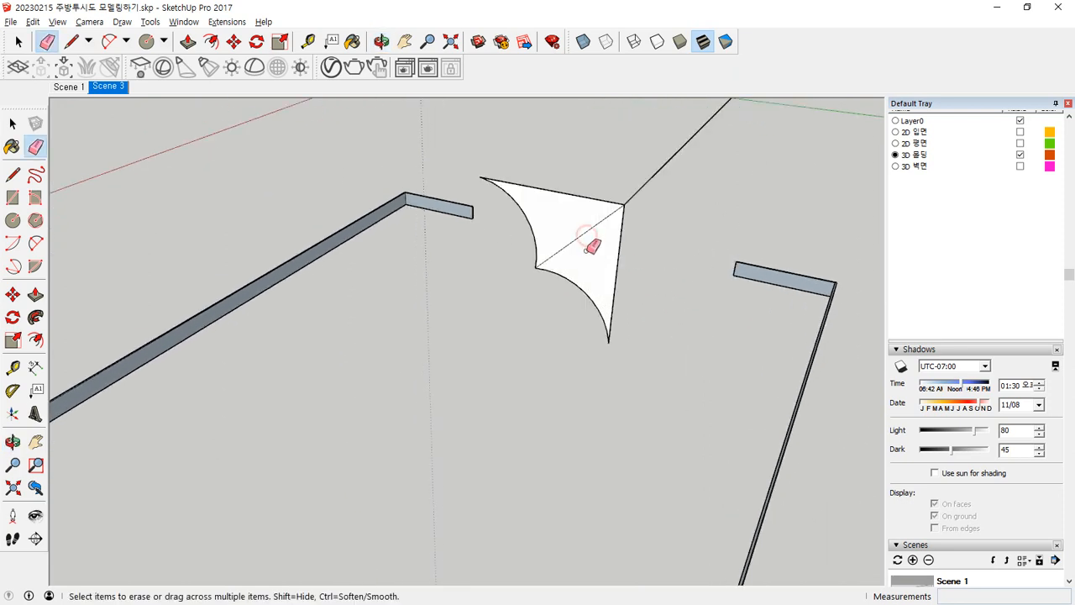
pyautogui.moveTo(587, 250); pyautogui.dragTo(582, 230)
# Sweep the double-arc profile along all three connected ceiling edges with Follow Me.
pyautogui.scroll(-5, 498, 241)
pyautogui.moveTo(598, 176)
pyautogui.mouseDown(button='middle')
pyautogui.moveTo(607, 243)
pyautogui.moveTo(629, 202)
pyautogui.mouseUp(button='middle')
pyautogui.press('space')
pyautogui.tripleClick(631, 202)
pyautogui.scroll(3, 517, 325)
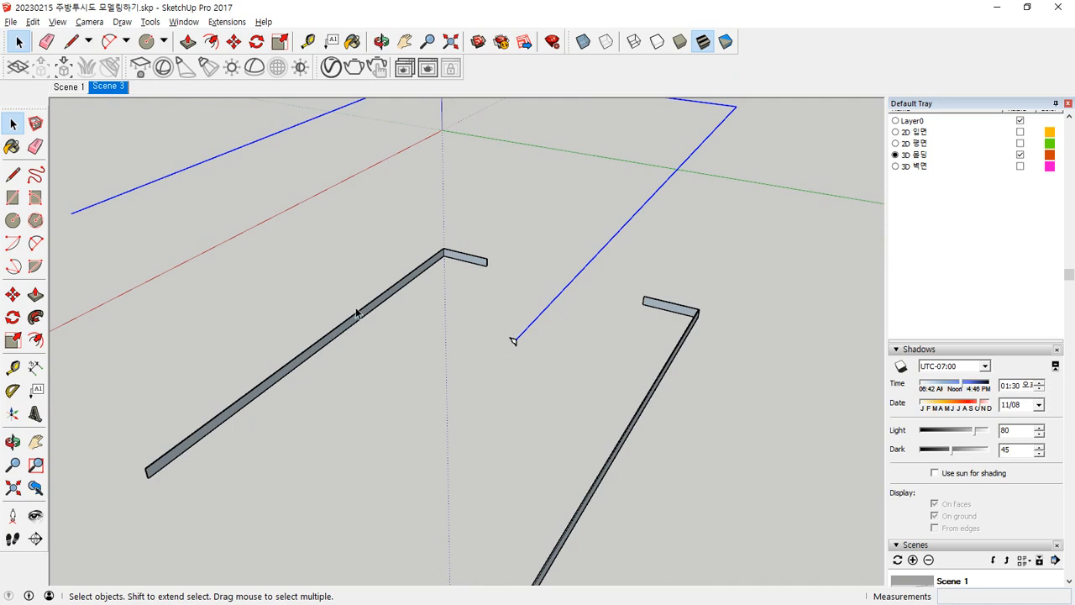
pyautogui.click(36, 316)
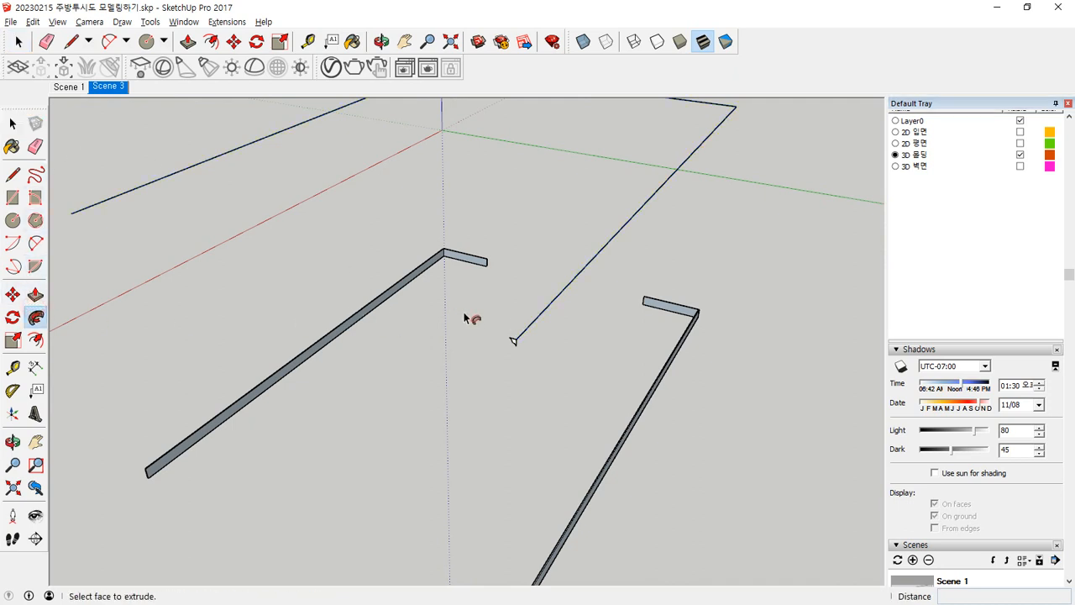
pyautogui.scroll(1, 499, 340)
pyautogui.scroll(-1, 457, 332)
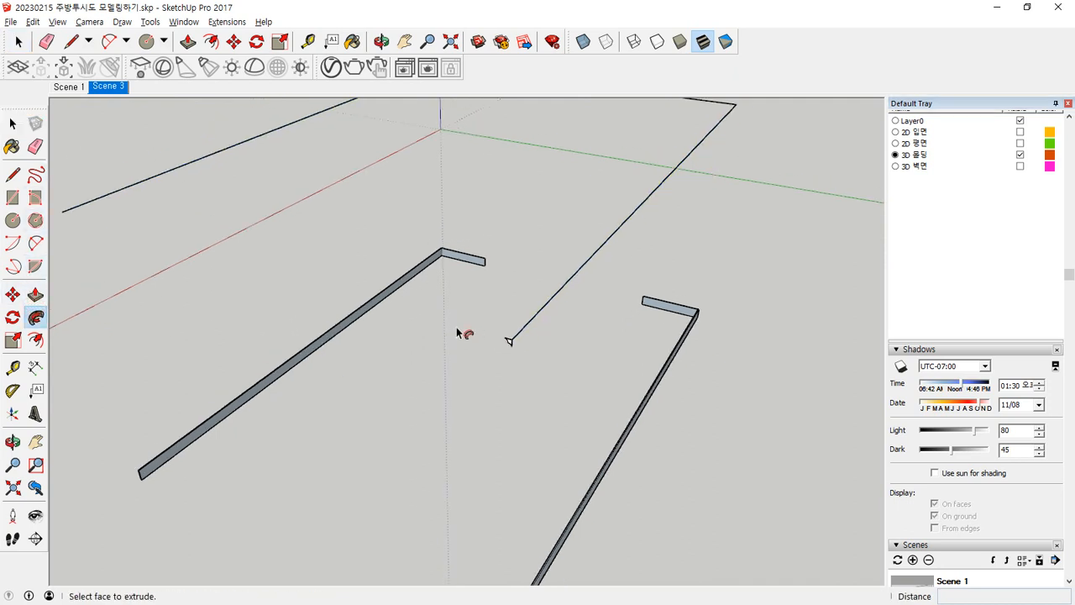
pyautogui.click(507, 345)
pyautogui.moveTo(466, 363); pyautogui.dragTo(676, 198, button='middle')
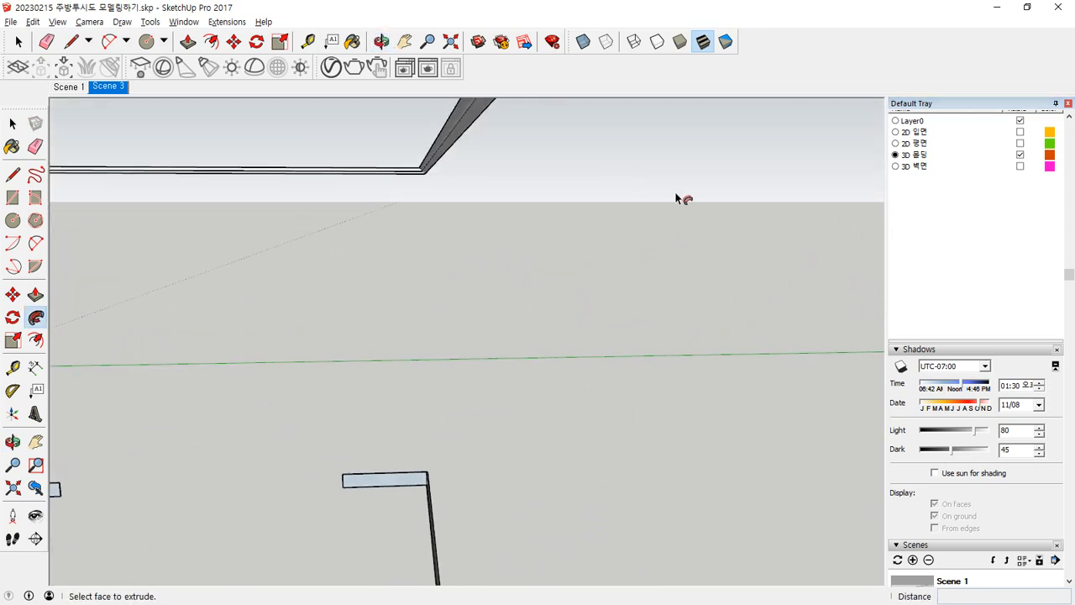
# Select the whole curved ceiling molding and make it a group.
pyautogui.press('space')
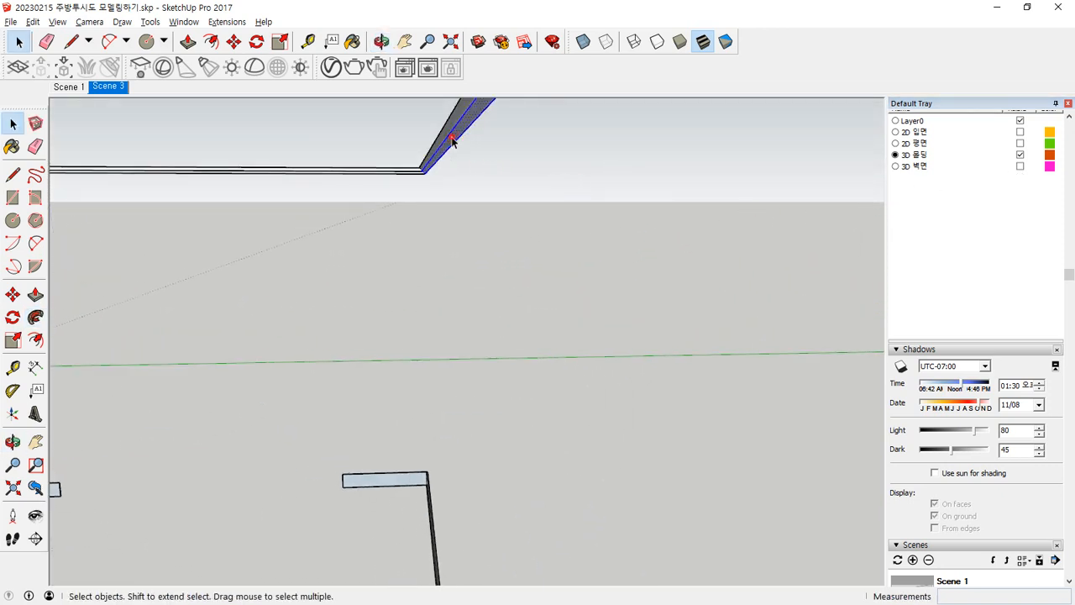
pyautogui.tripleClick(453, 139)
pyautogui.rightClick(457, 139)
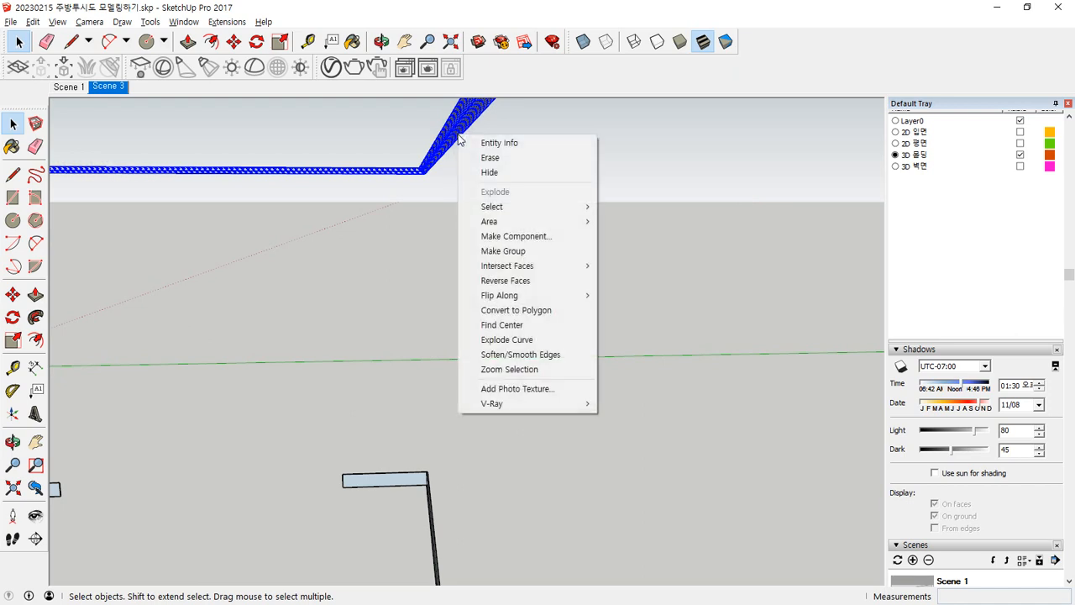
pyautogui.press('g')
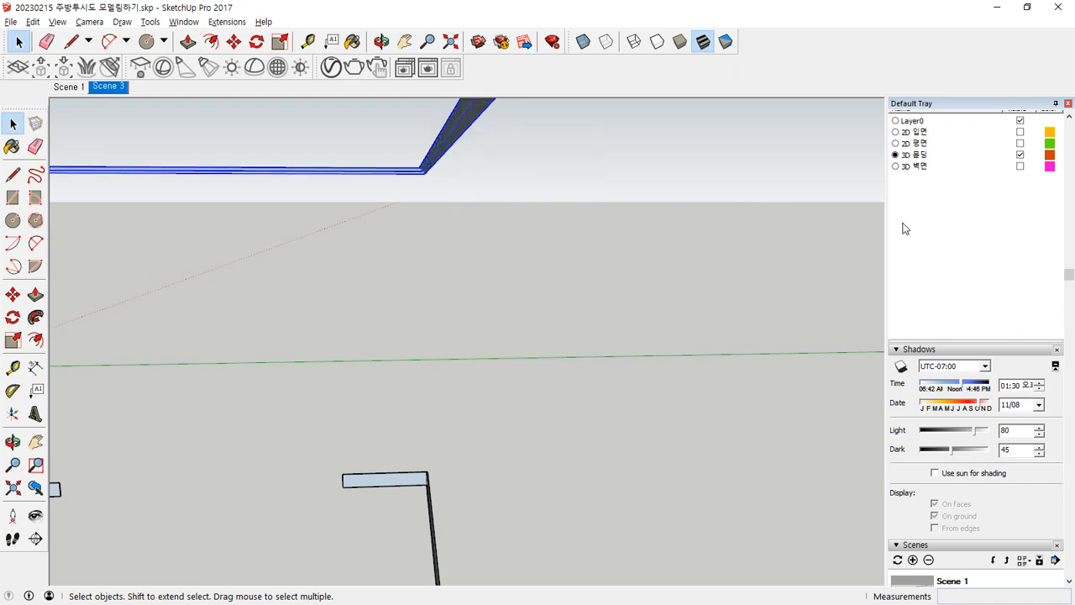
# Show the 3D 벽면 layer and examine how the ceiling and floor moldings fit against the walls.
pyautogui.click(1020, 166)
pyautogui.moveTo(220, 227); pyautogui.dragTo(514, 225, button='middle')
pyautogui.scroll(1, 554, 186)
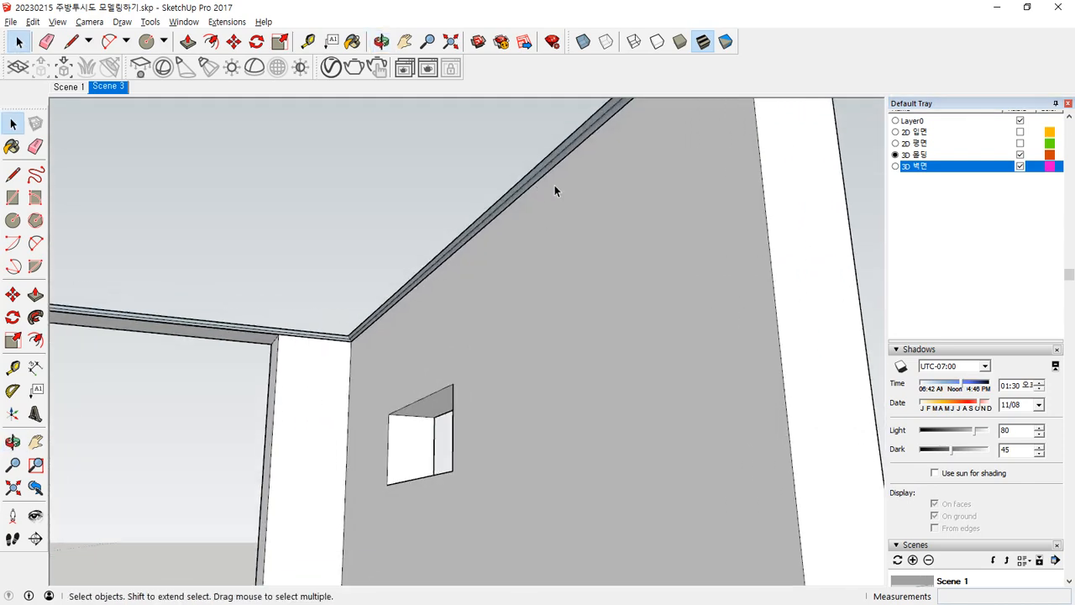
pyautogui.keyDown('shift'); pyautogui.moveTo(555, 185); pyautogui.dragTo(361, 388, button='middle'); pyautogui.keyUp('shift')
pyautogui.scroll(1, 473, 256)
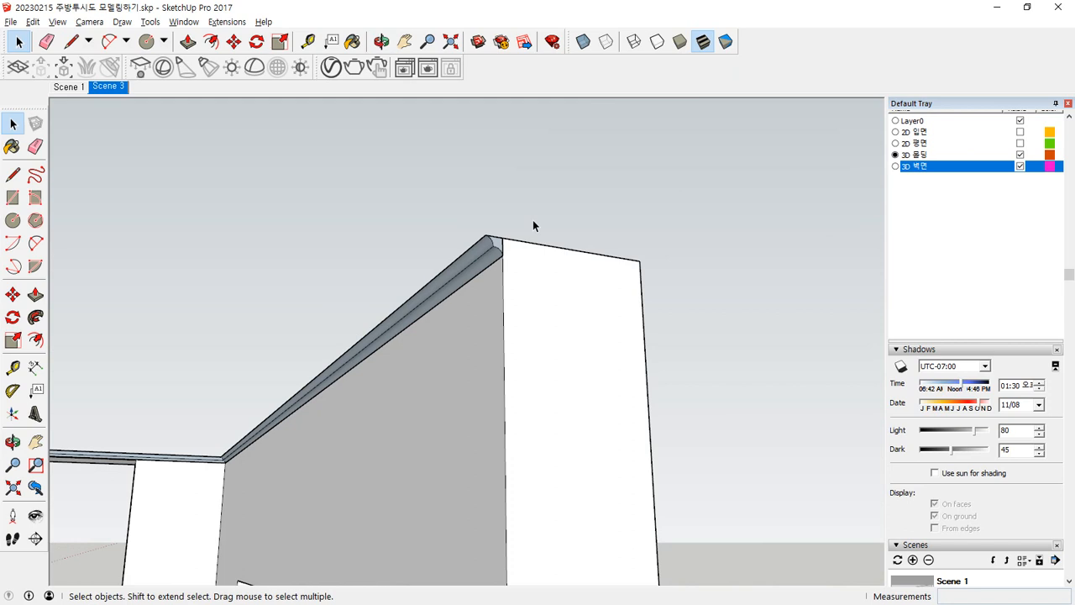
pyautogui.scroll(1, 533, 225)
pyautogui.scroll(3, 446, 235)
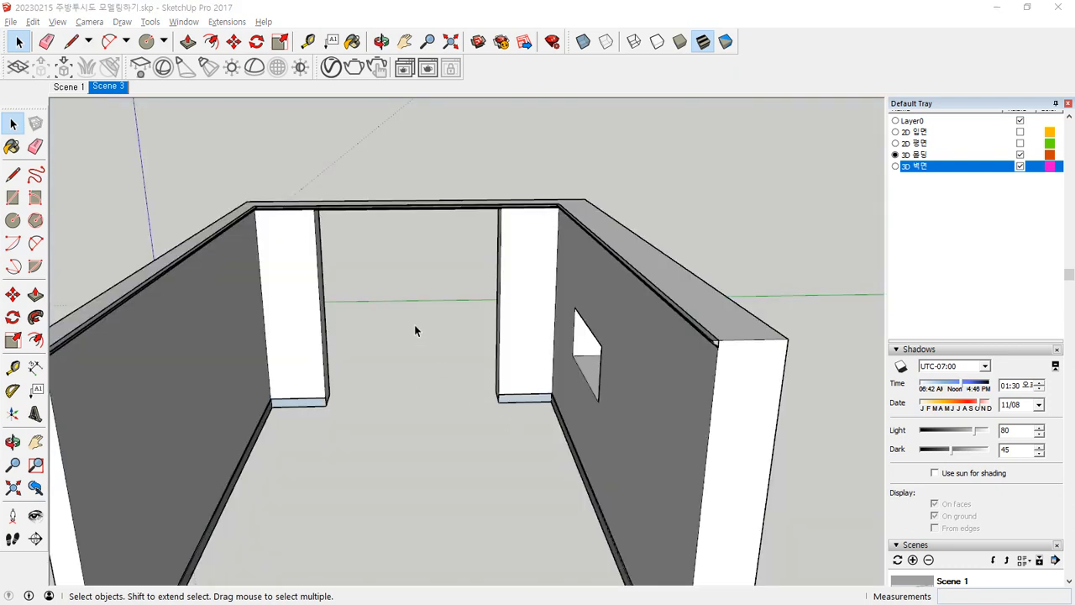
# Add a new layer named 3D 창문 and make it the current drawing layer.
pyautogui.click(407, 319)
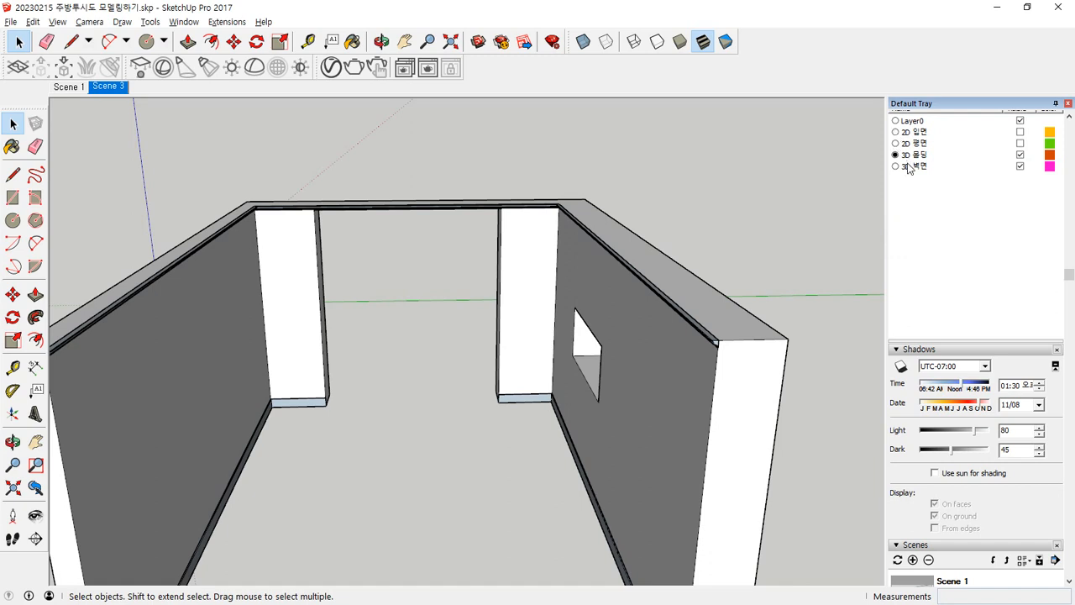
pyautogui.scroll(3, 909, 169)
pyautogui.click(898, 253)
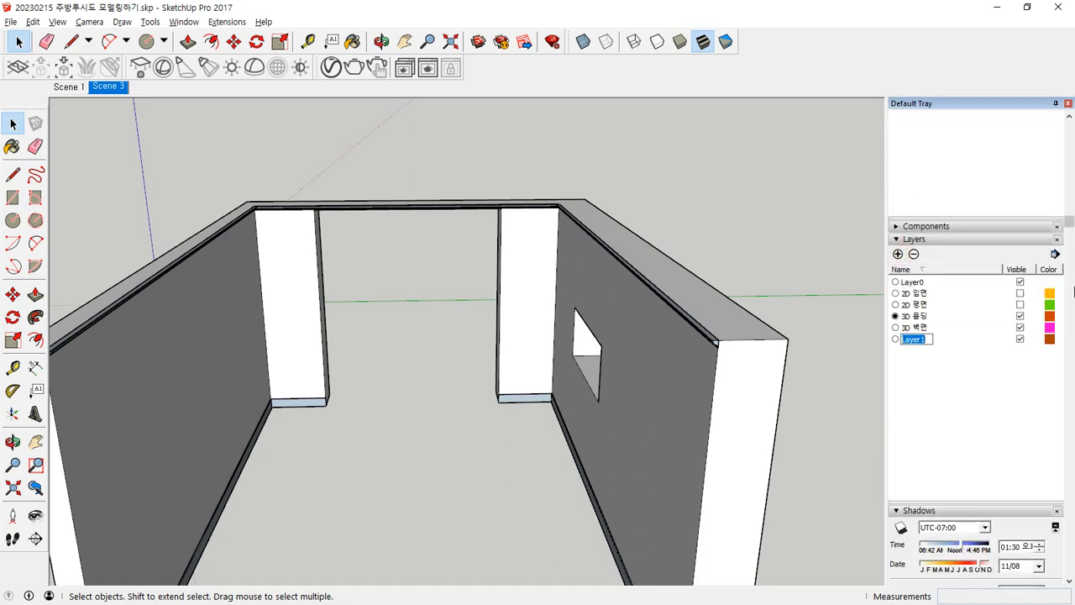
pyautogui.write('3D 창문')
pyautogui.press('Return')
pyautogui.click(895, 339)
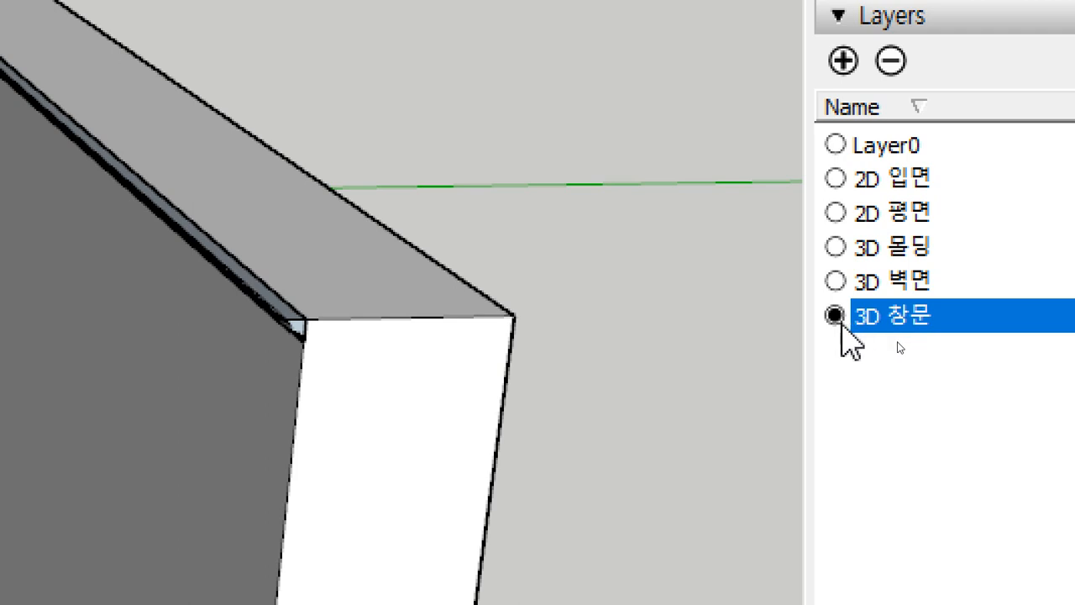
pyautogui.click(834, 145)
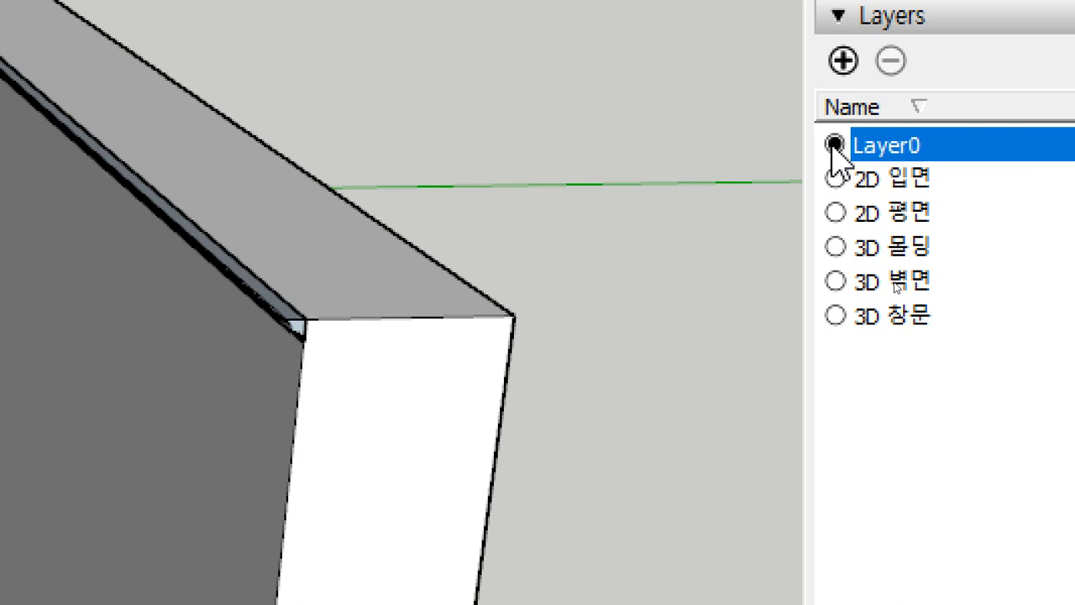
pyautogui.click(835, 315)
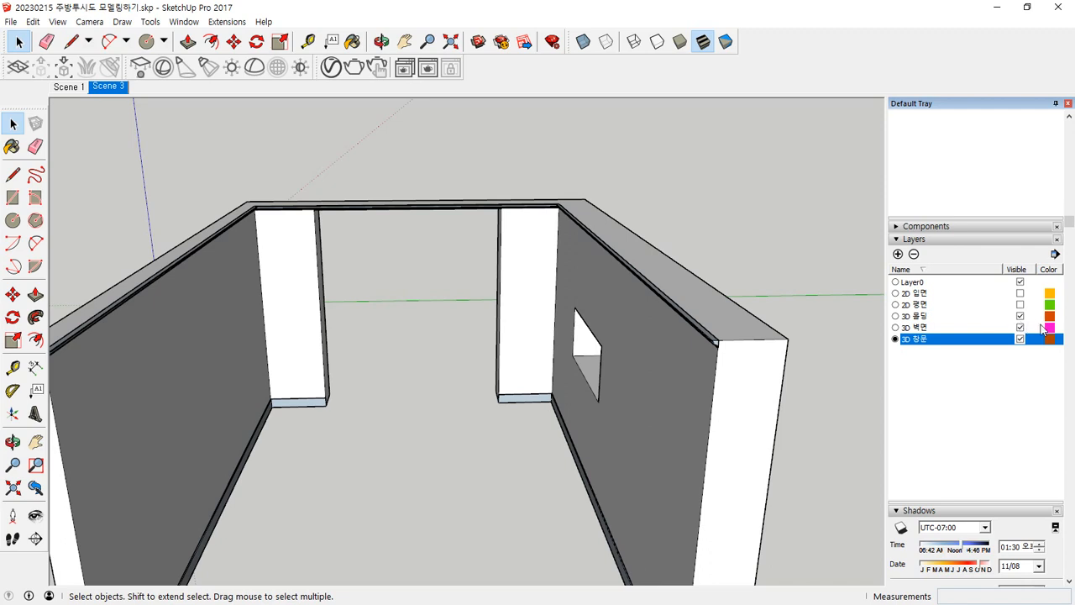
# Hide the 3D 벽면 and 3D 몰딩 layers and show the 2D 입면 layer, keeping 2D 평면 hidden.
pyautogui.click(1019, 328)
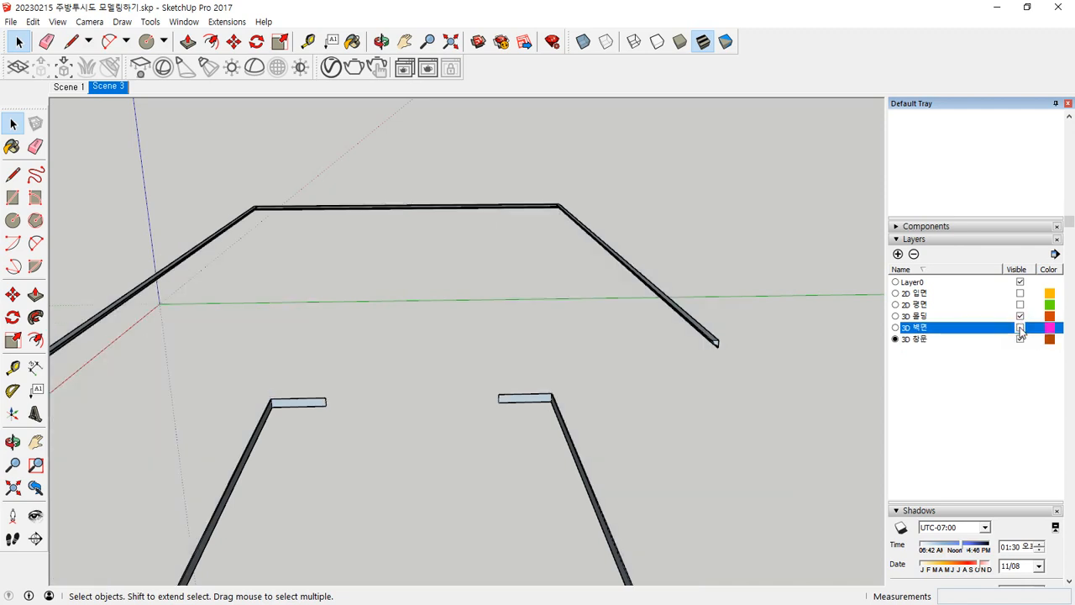
pyautogui.click(1020, 316)
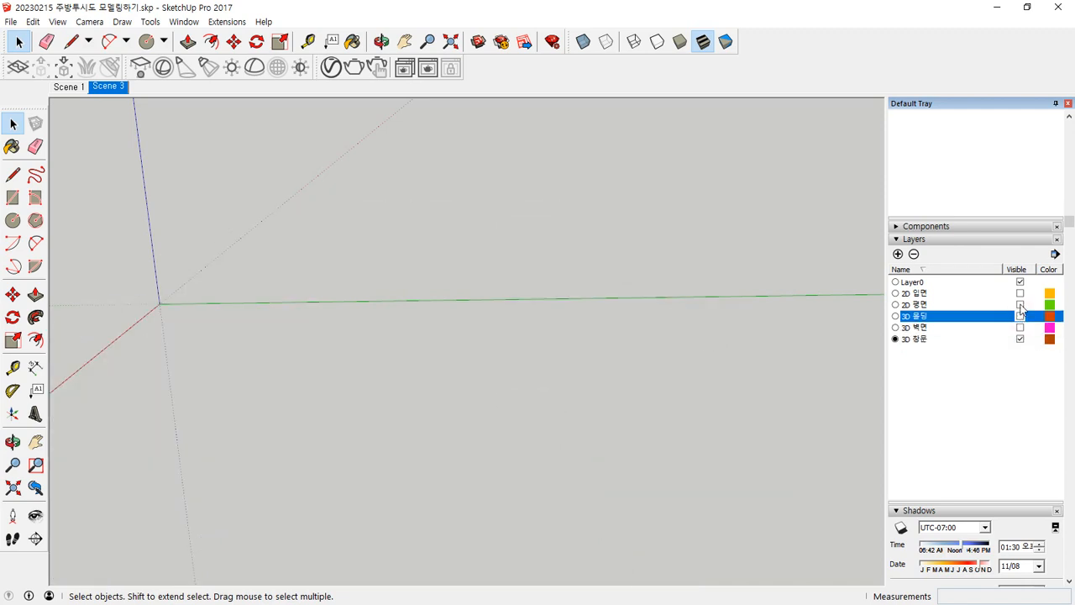
pyautogui.click(1019, 305)
pyautogui.click(1020, 293)
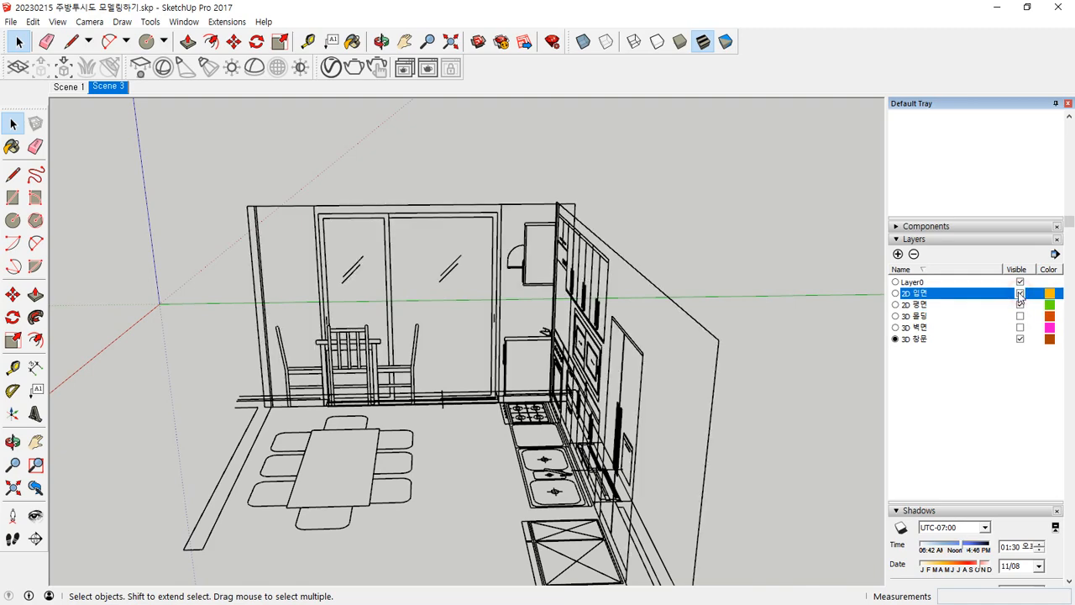
pyautogui.scroll(6, 423, 357)
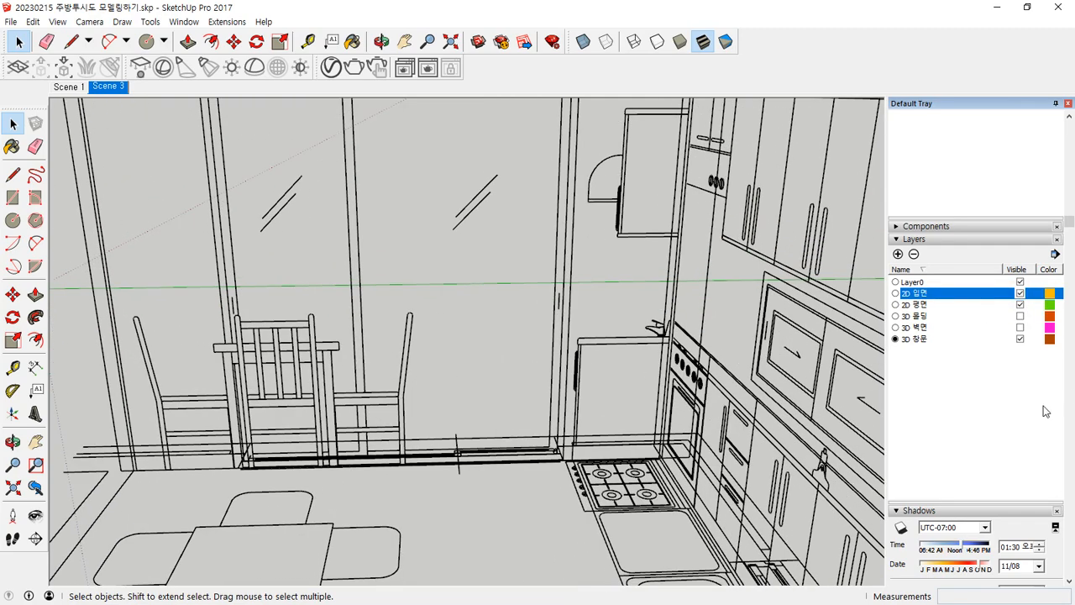
pyautogui.click(1020, 305)
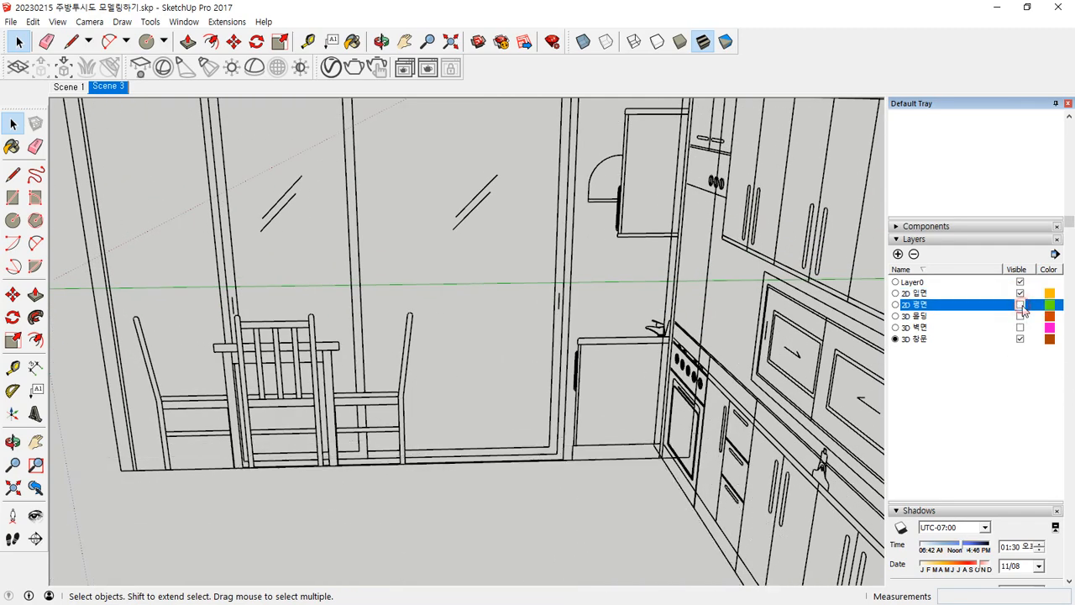
pyautogui.moveTo(353, 288); pyautogui.dragTo(336, 382, button='middle')
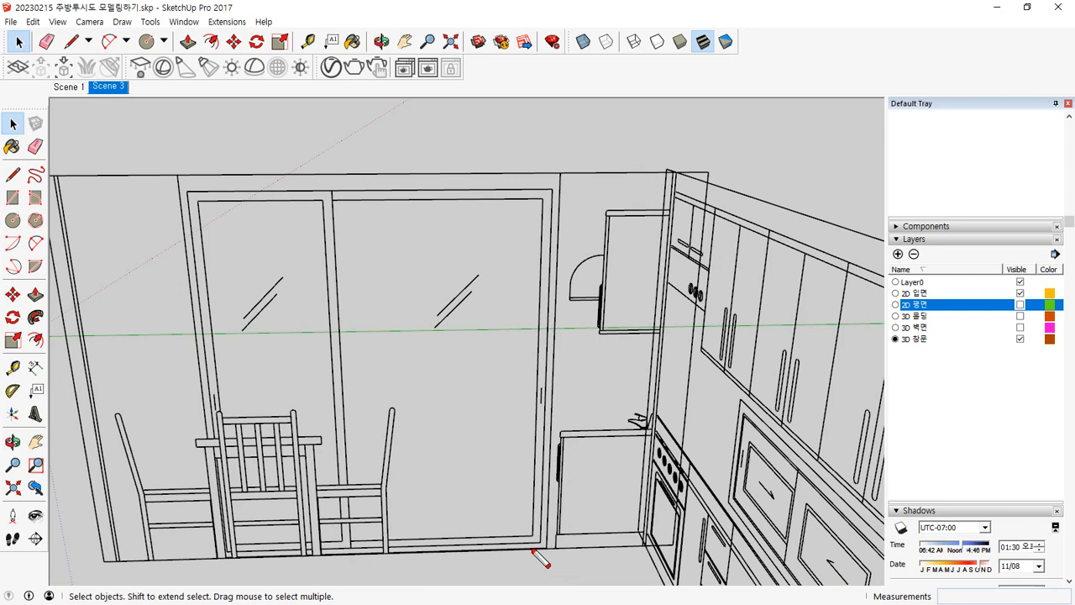
# Place a guide line 40 mm above the top edge of the window frame drawn in the elevation.
pyautogui.click(559, 177)
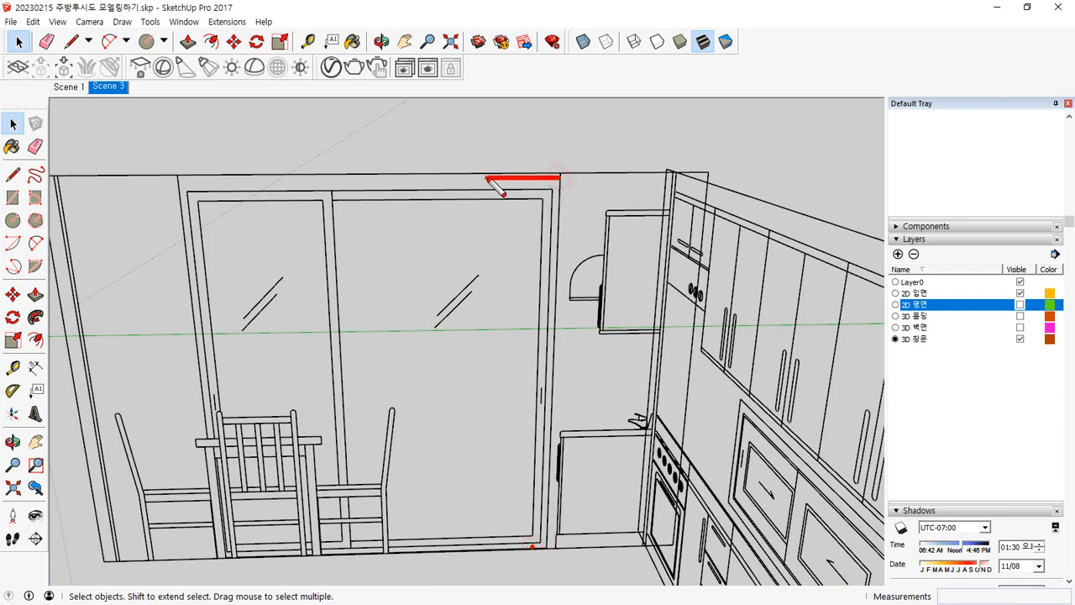
pyautogui.scroll(3, 538, 185)
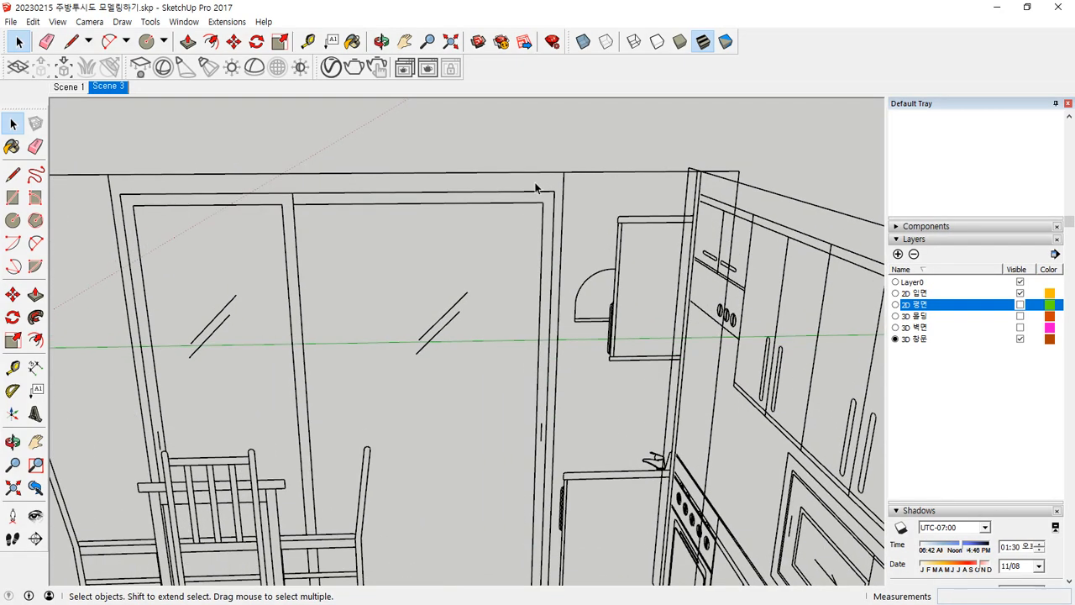
pyautogui.scroll(1, 98, 196)
pyautogui.press('t')
pyautogui.click(118, 186)
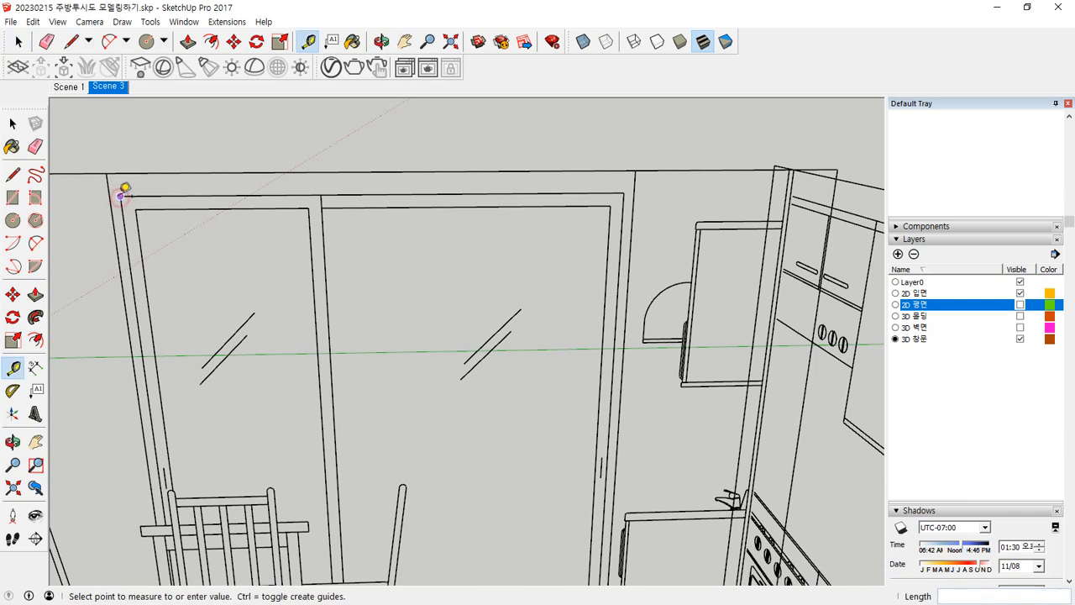
pyautogui.click(117, 186)
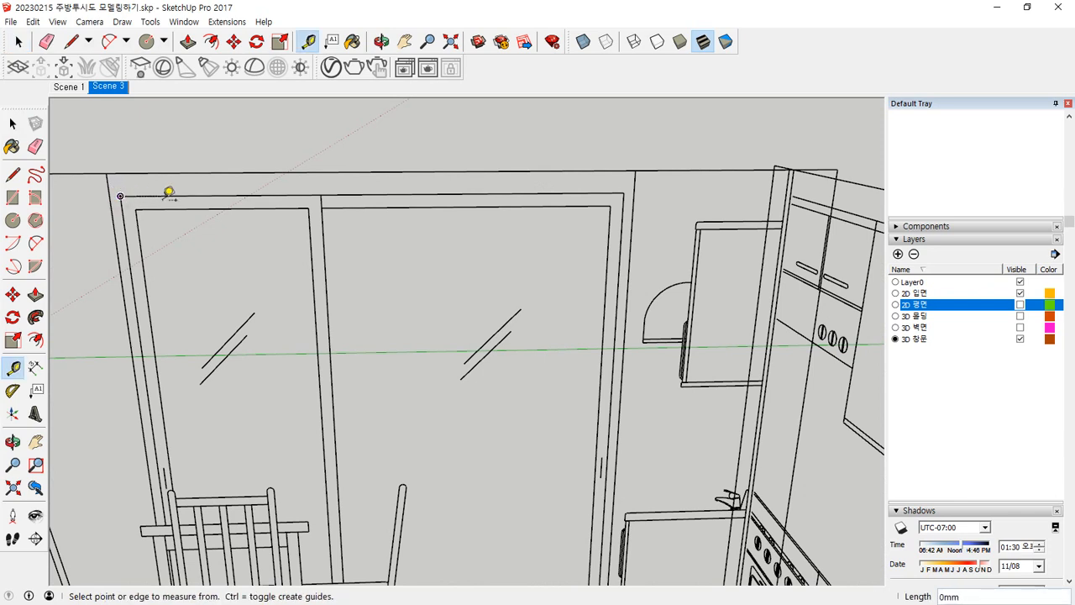
pyautogui.click(196, 194)
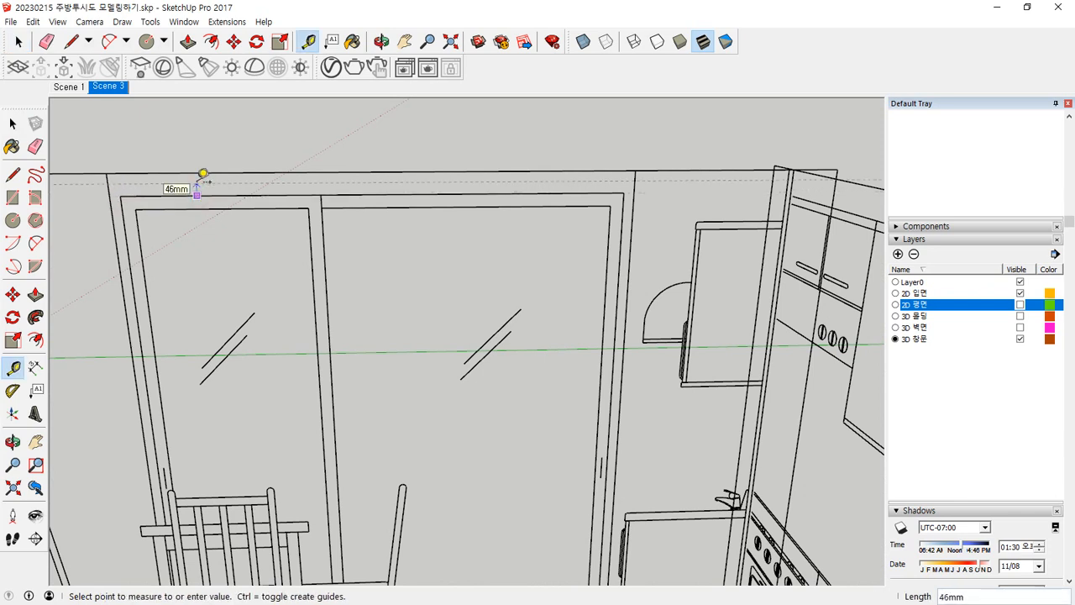
pyautogui.write('40')
pyautogui.press('Return')
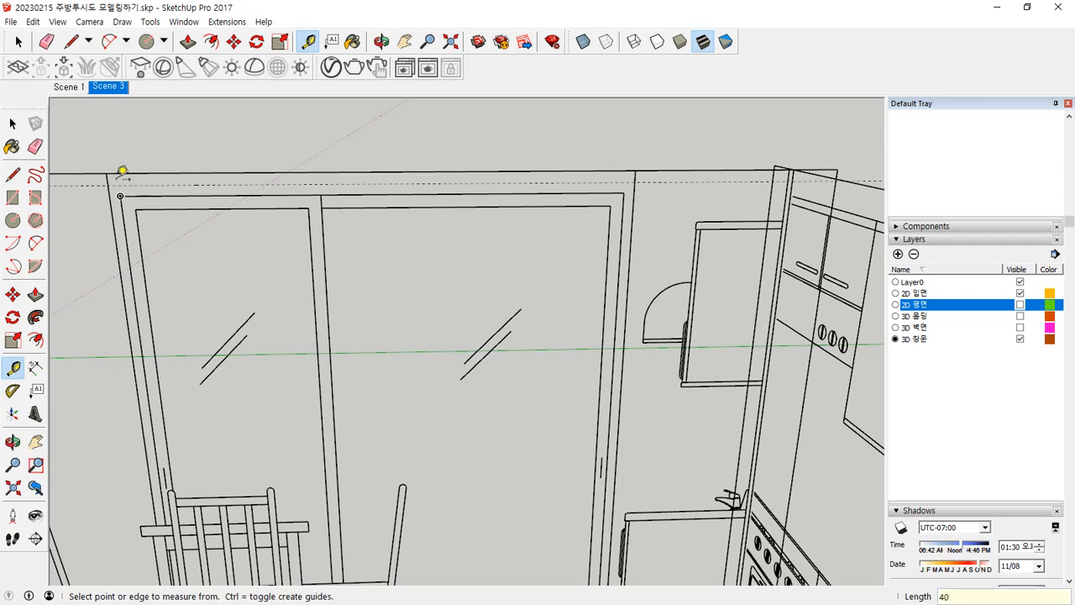
# Draw a 2255 × 2000 mm rectangle from the window's lower corner at floor level to the opposite upper corner on the guide line.
pyautogui.moveTo(409, 415); pyautogui.dragTo(381, 224, button='middle')
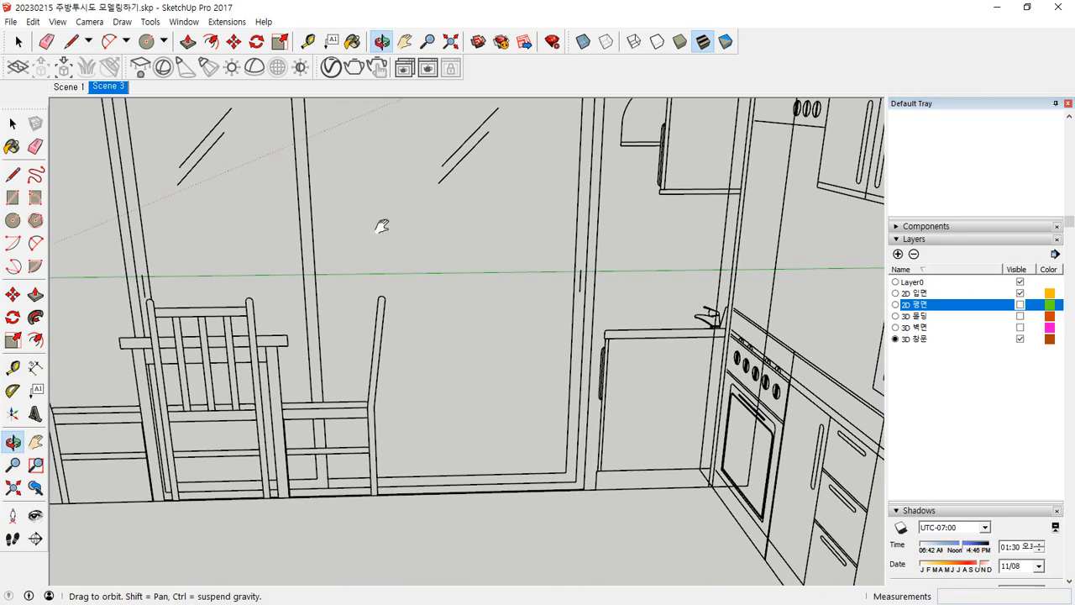
pyautogui.scroll(1, 662, 495)
pyautogui.scroll(2, 662, 496)
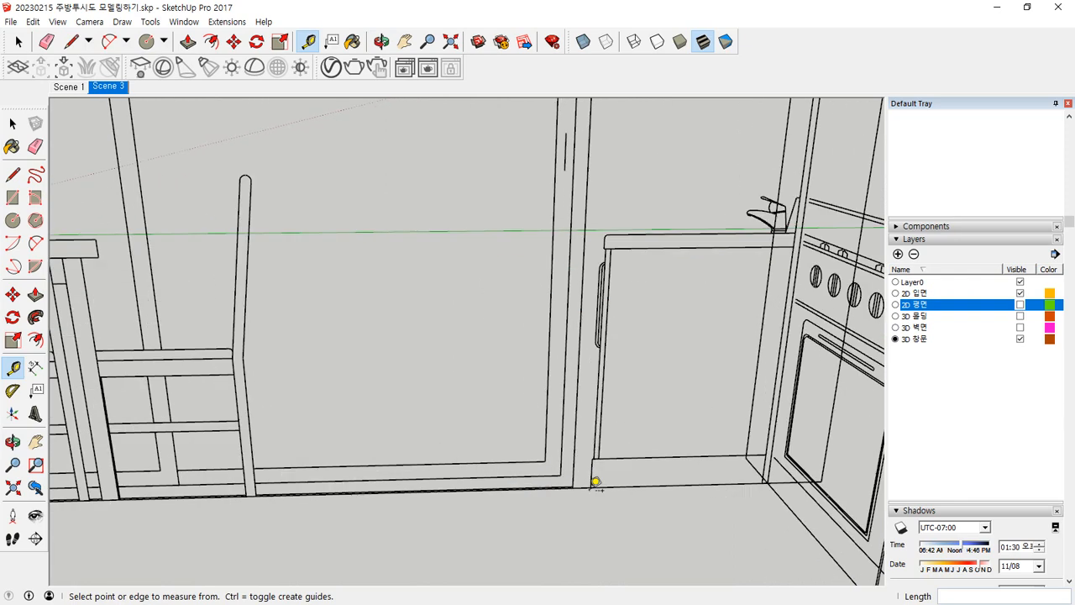
pyautogui.press('r')
pyautogui.click(572, 487)
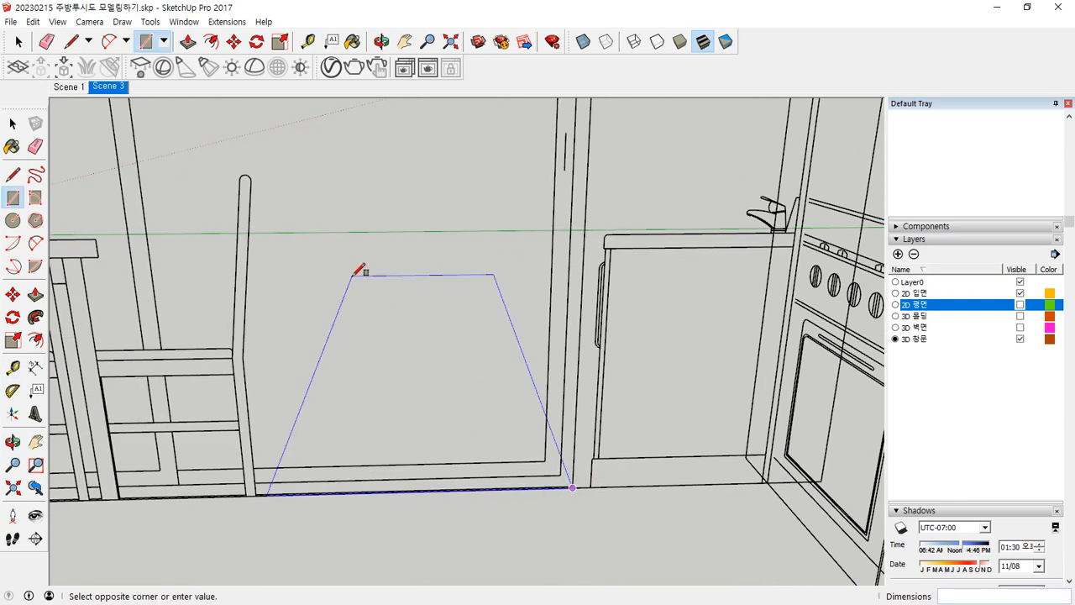
pyautogui.moveTo(249, 274); pyautogui.dragTo(168, 193, button='middle')
pyautogui.scroll(1, 172, 206)
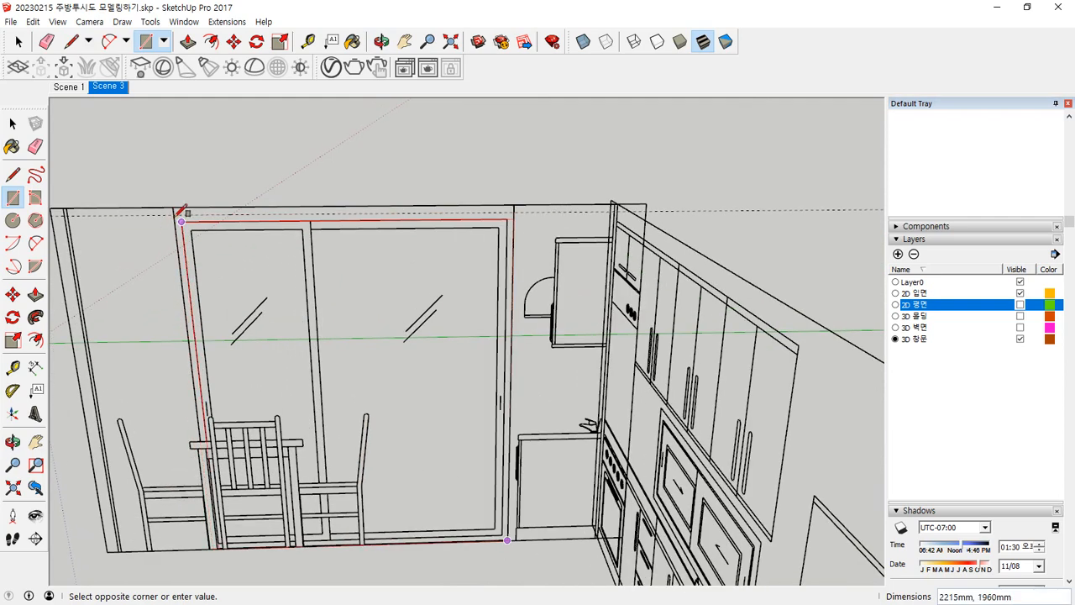
pyautogui.scroll(1, 173, 206)
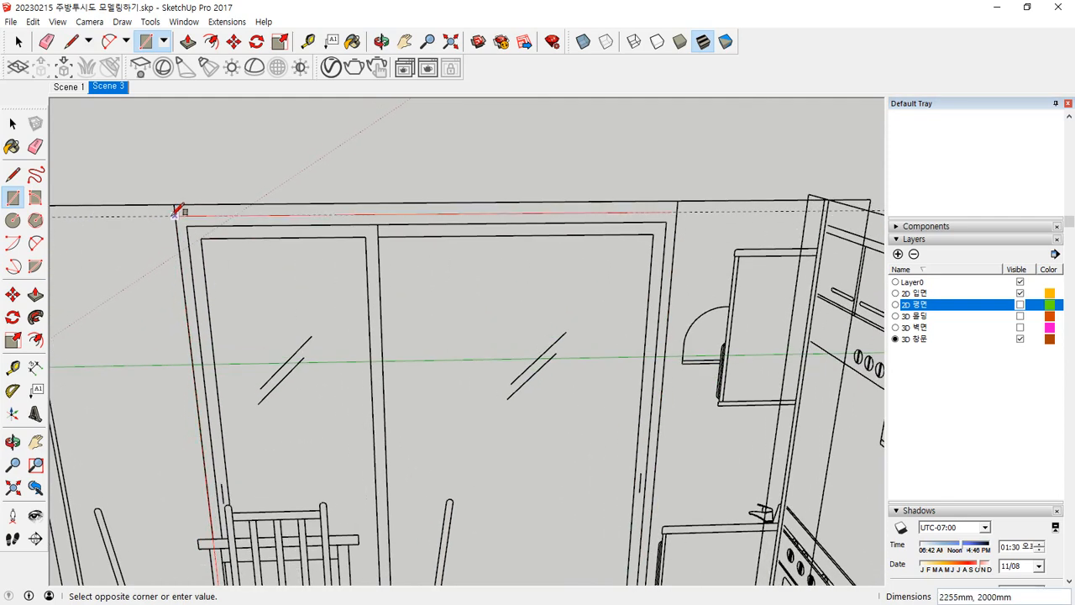
pyautogui.click(174, 206)
# Offset the window rectangle 40 mm inward and delete the inner face, leaving only the outer frame.
pyautogui.moveTo(375, 324); pyautogui.dragTo(418, 252, button='middle')
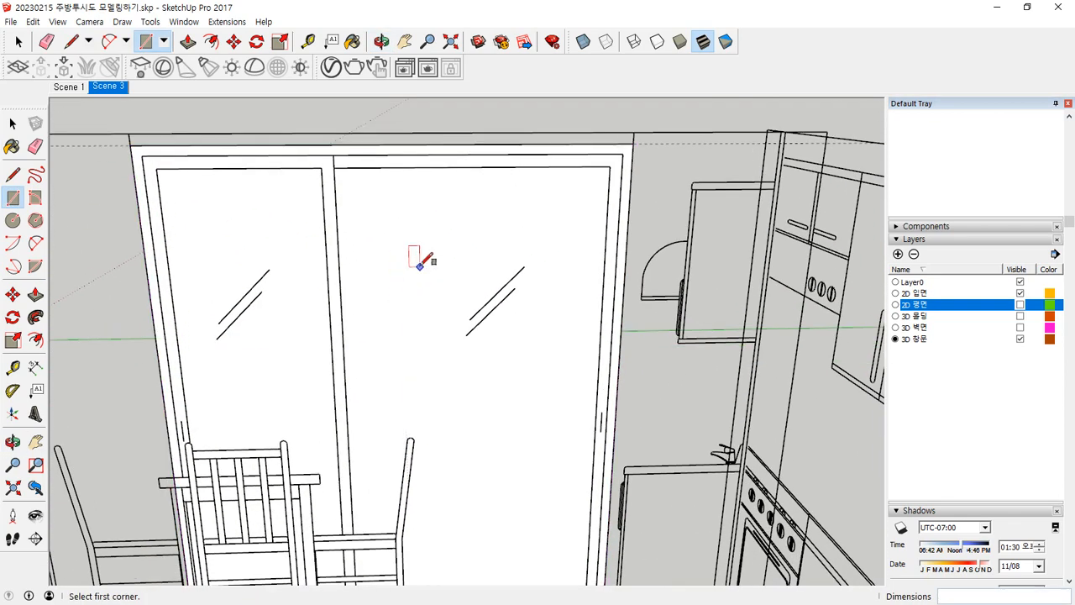
pyautogui.press('f')
pyautogui.click(435, 207)
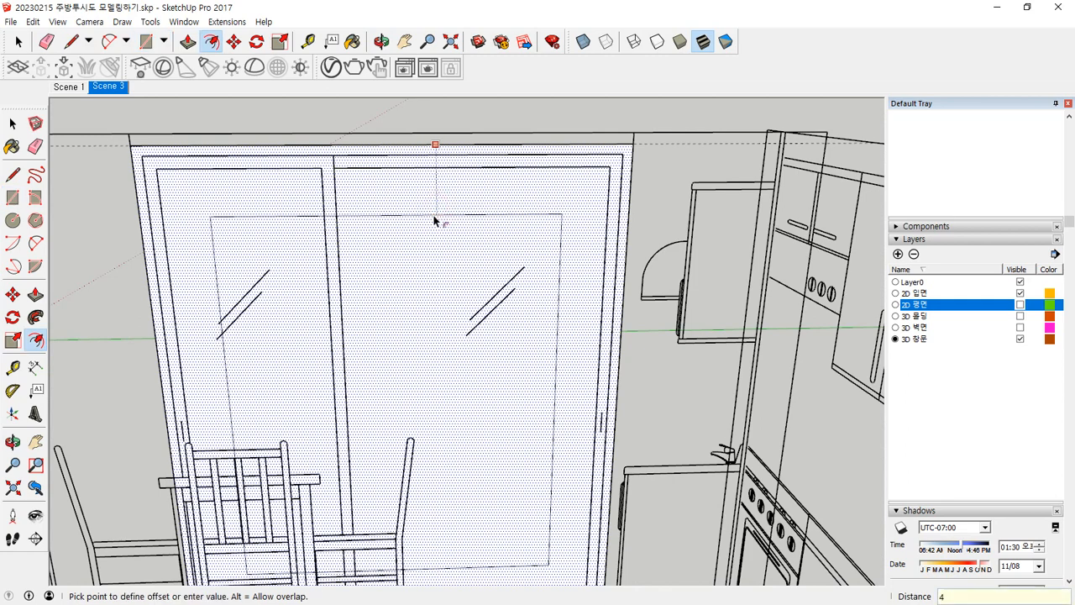
pyautogui.press('Escape')
pyautogui.press('space')
pyautogui.click(427, 257)
pyautogui.press('Delete')
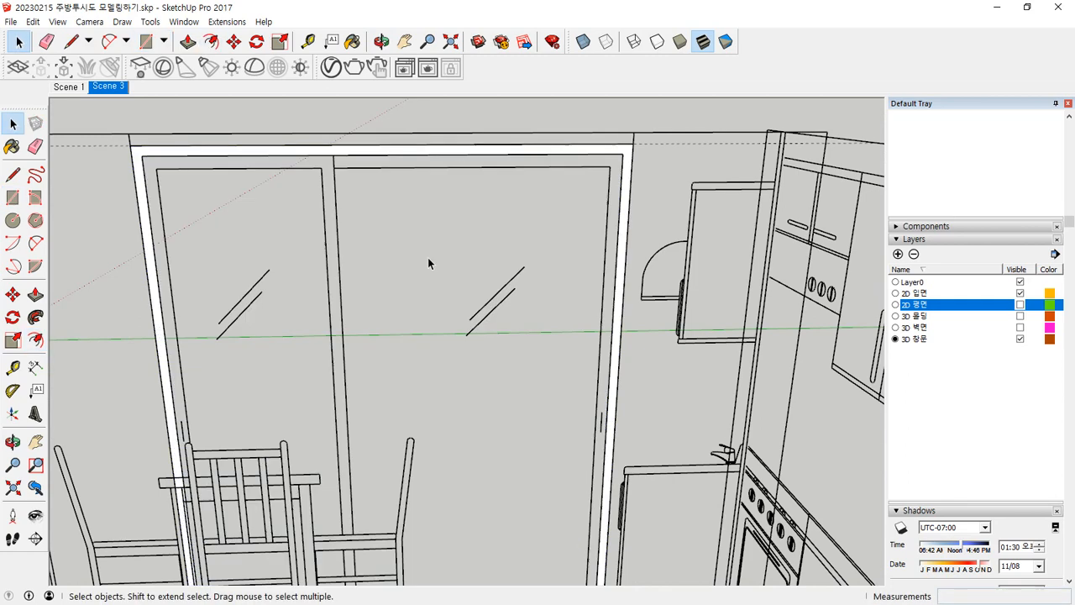
# Show the 2D 평면 layer and measure the window frame's depth at its end in the floor plan.
pyautogui.scroll(-2, 433, 345)
pyautogui.moveTo(466, 407); pyautogui.dragTo(319, 334, button='middle')
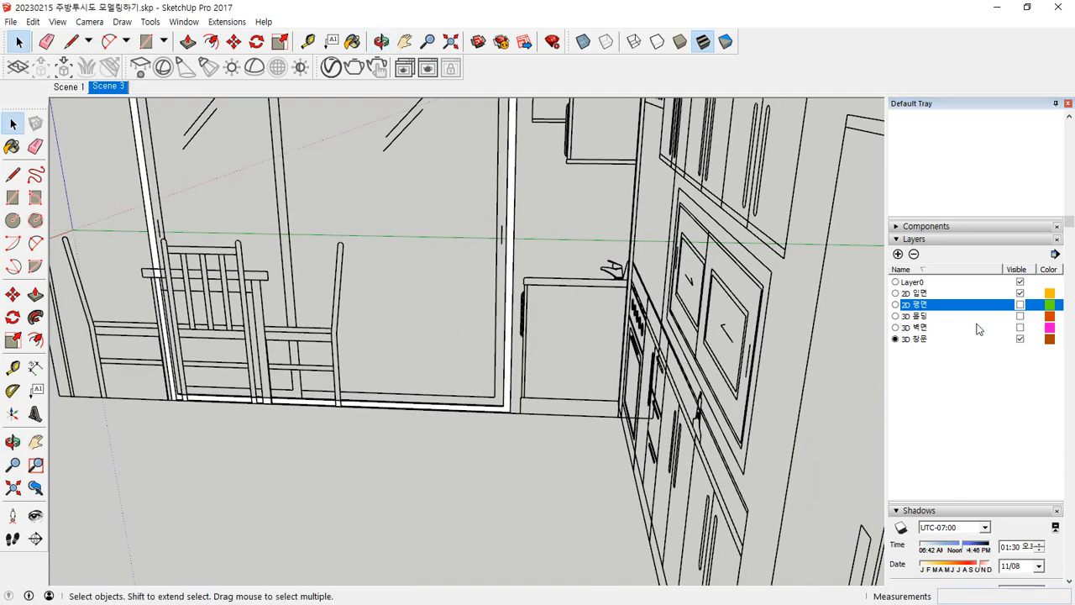
pyautogui.click(1019, 304)
pyautogui.scroll(2, 660, 357)
pyautogui.moveTo(661, 357); pyautogui.dragTo(77, 448, button='middle')
pyautogui.scroll(4, 436, 504)
pyautogui.press('t')
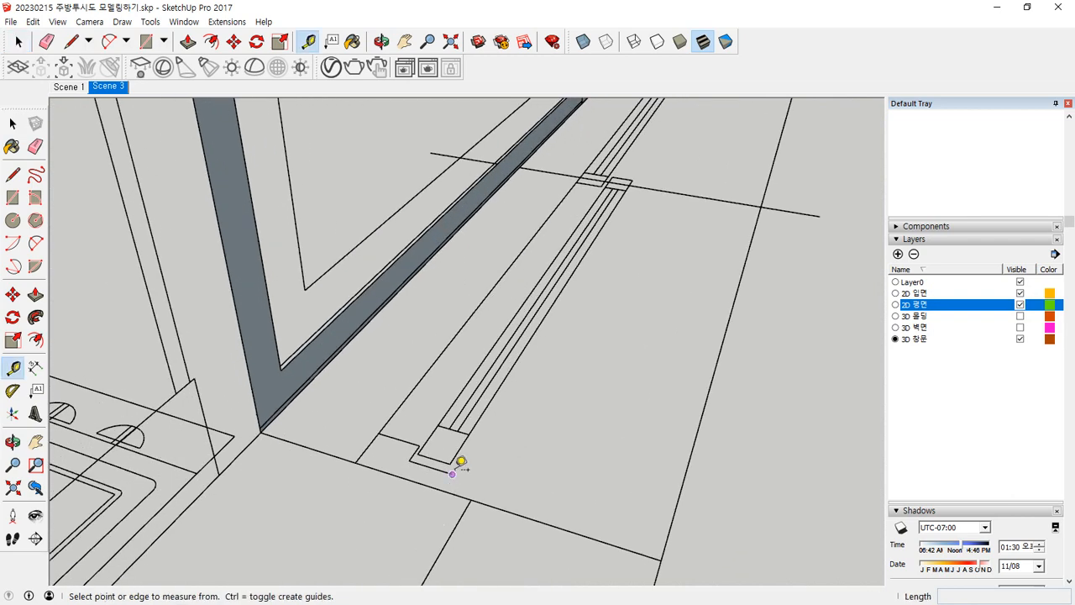
pyautogui.click(452, 474)
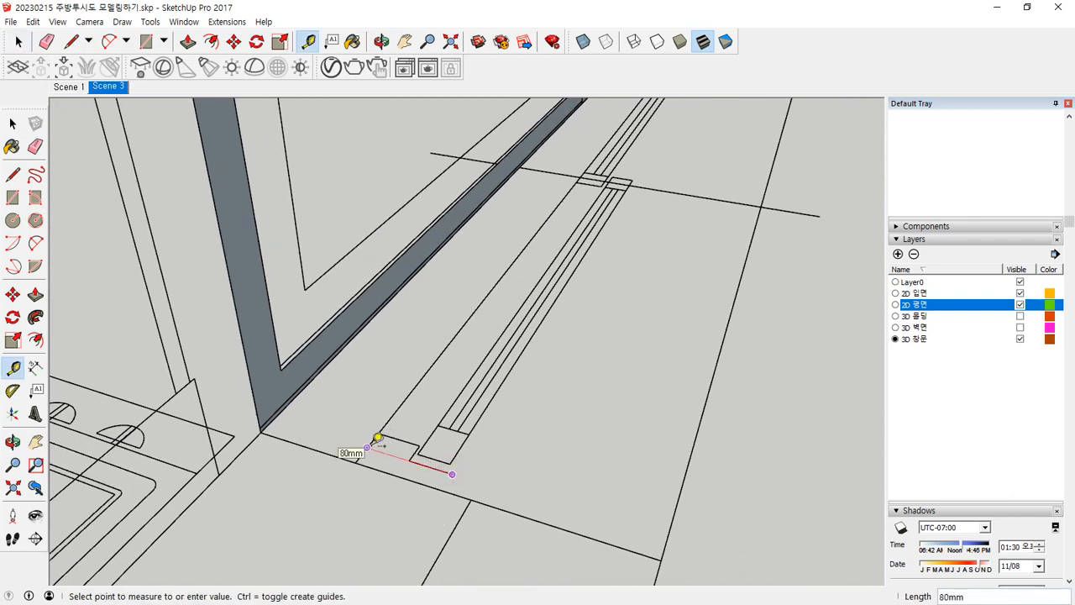
pyautogui.click(378, 438)
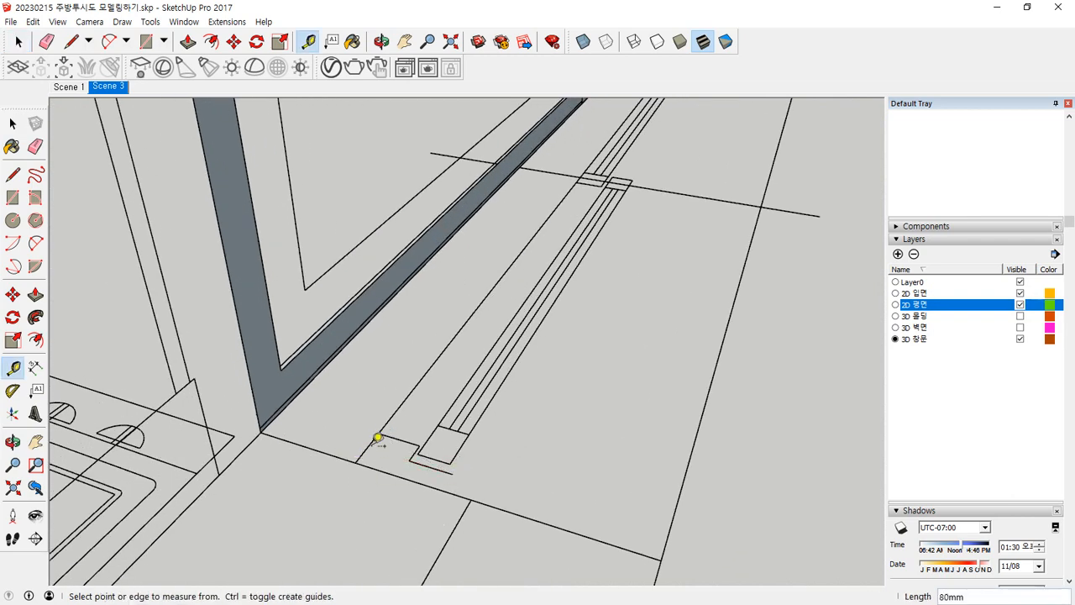
# Extrude the outer window frame face 120 mm with Push/Pull toward the window lines in the plan.
pyautogui.press('p')
pyautogui.click(283, 389)
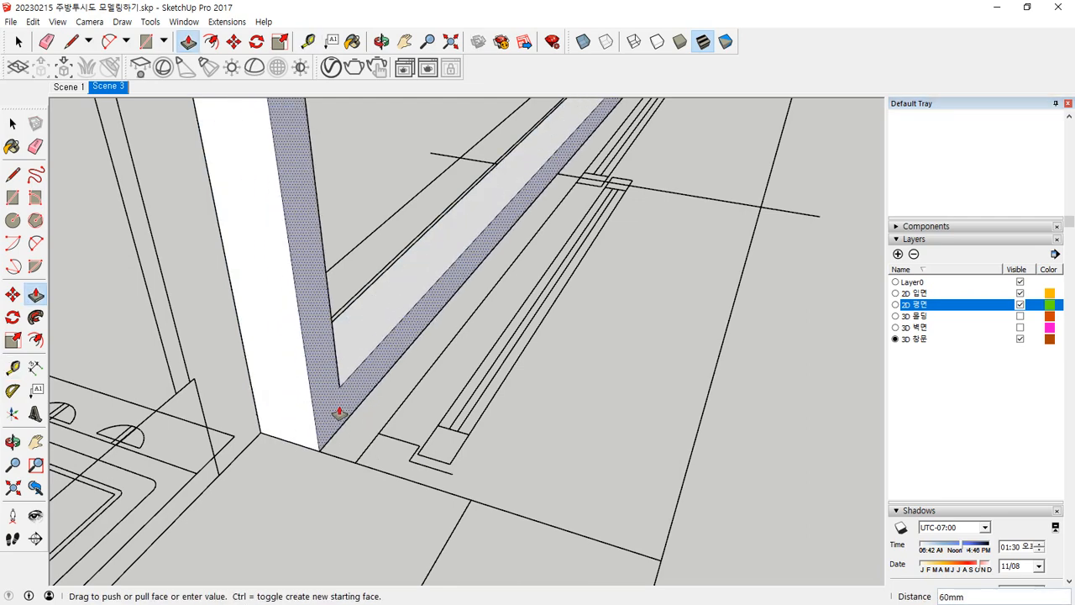
pyautogui.press('Return')
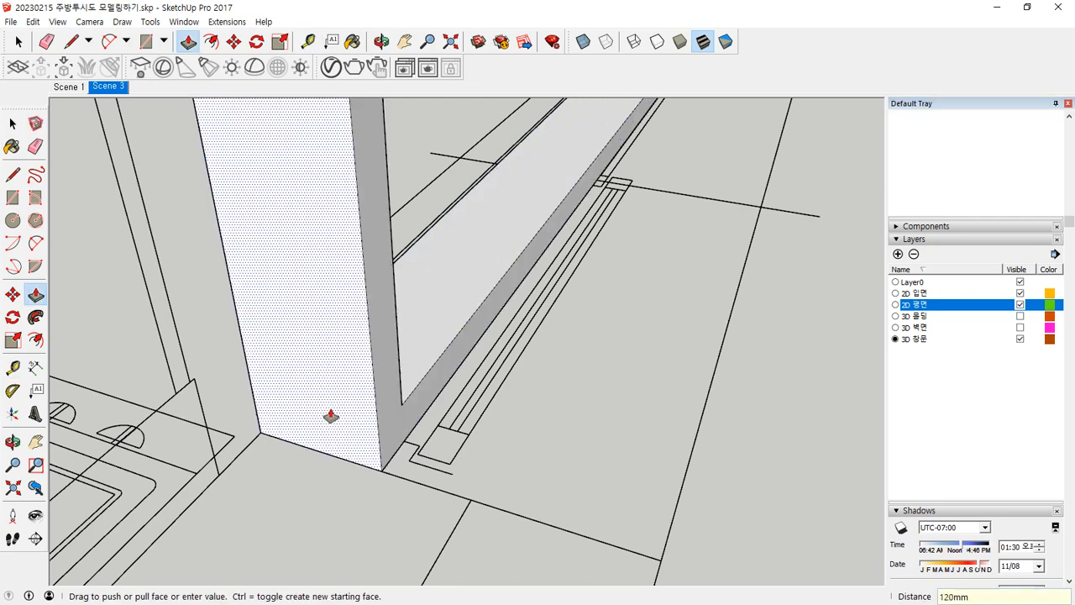
# Select the whole extruded outer window frame and make it a group.
pyautogui.press('space')
pyautogui.click(315, 327)
pyautogui.rightClick(313, 324)
pyautogui.tripleClick(311, 338)
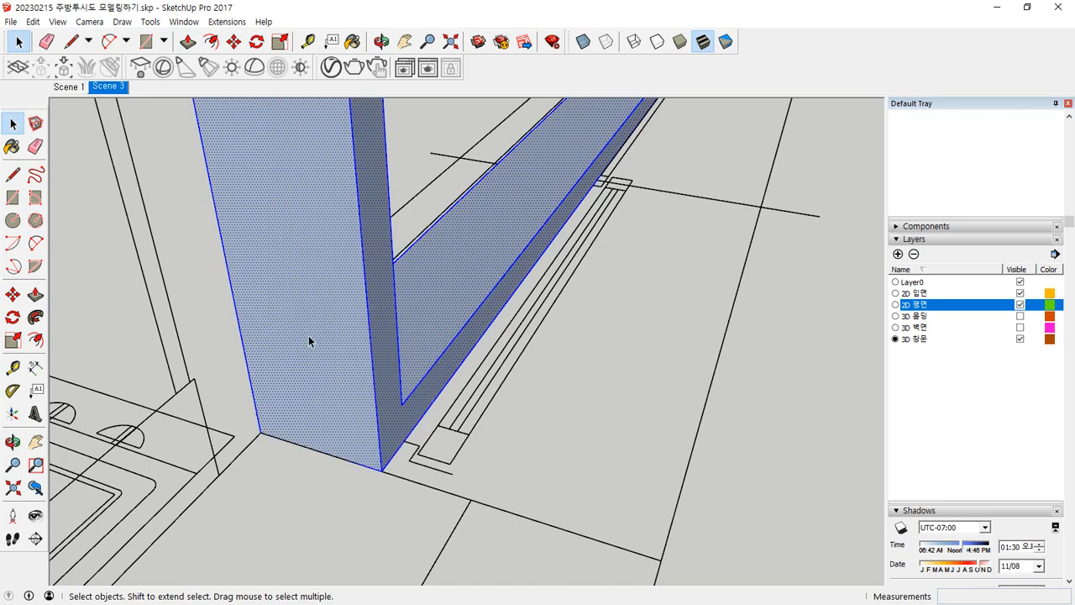
pyautogui.rightClick(309, 338)
pyautogui.press('g')
pyautogui.click(136, 308)
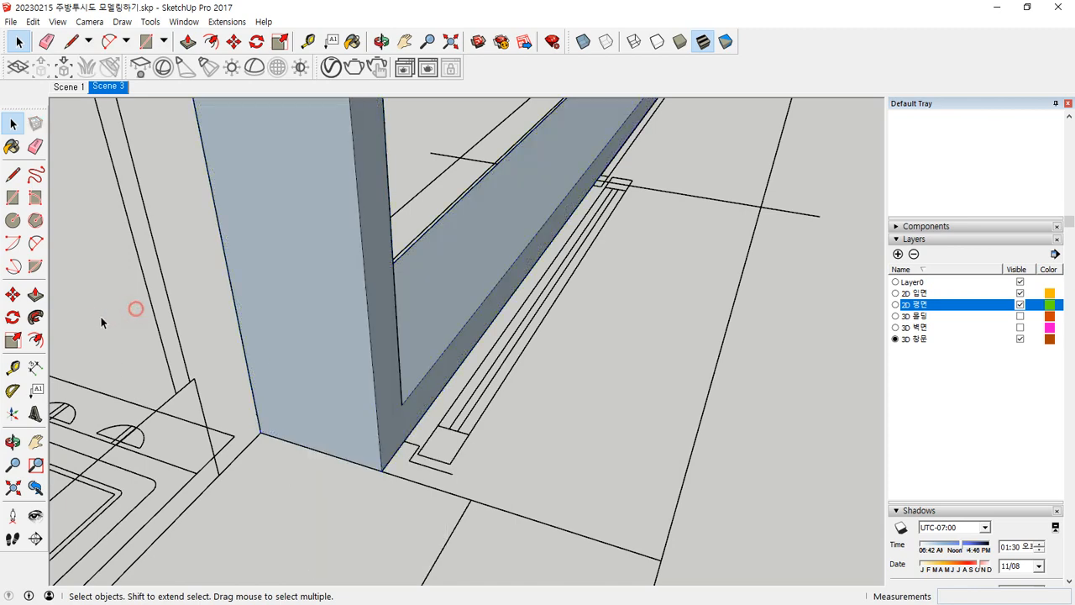
# Draw a rectangle for the wider sliding sash, from the frame's lower inner corner to the upper end of the elevation's middle stile.
pyautogui.moveTo(97, 319); pyautogui.dragTo(622, 353, button='middle')
pyautogui.scroll(-3, 518, 427)
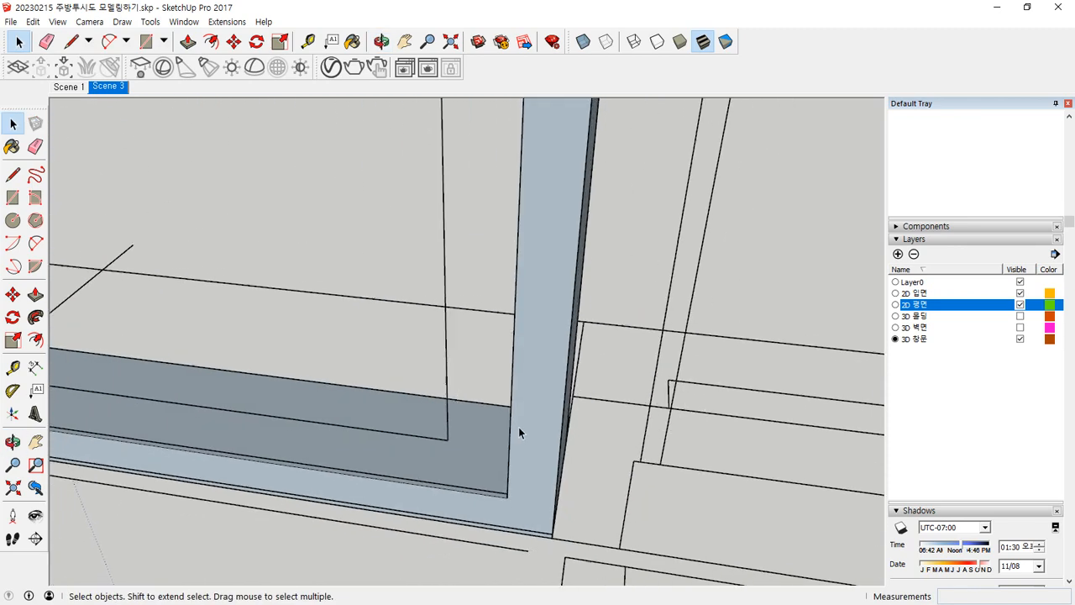
pyautogui.press('r')
pyautogui.click(511, 471)
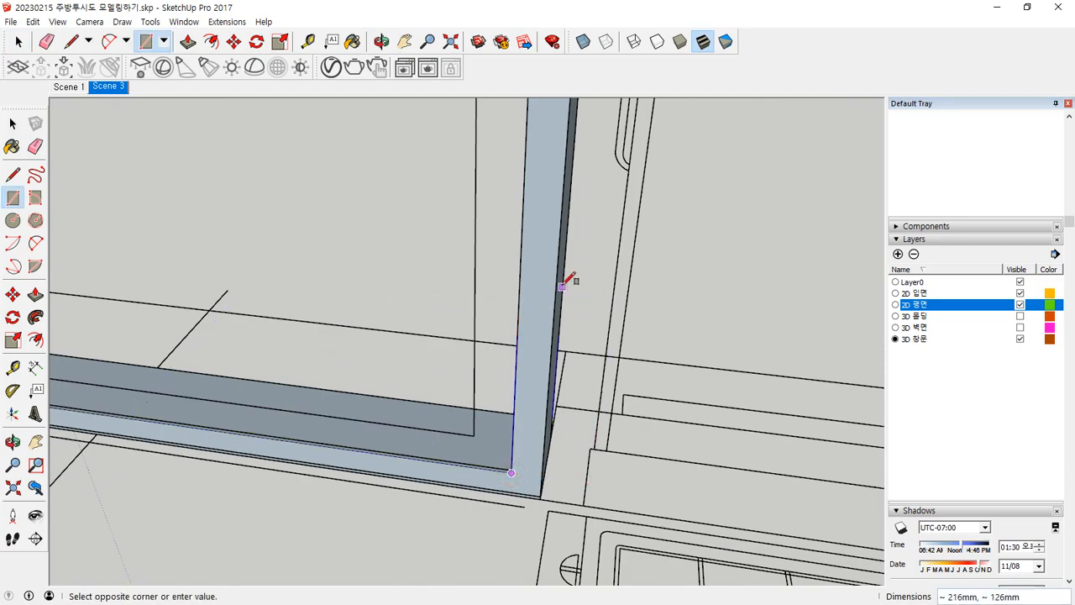
pyautogui.scroll(-4, 541, 239)
pyautogui.moveTo(552, 210); pyautogui.dragTo(302, 250, button='middle')
pyautogui.scroll(2, 300, 179)
pyautogui.scroll(-4, 299, 174)
pyautogui.scroll(3, 298, 173)
pyautogui.scroll(4, 290, 159)
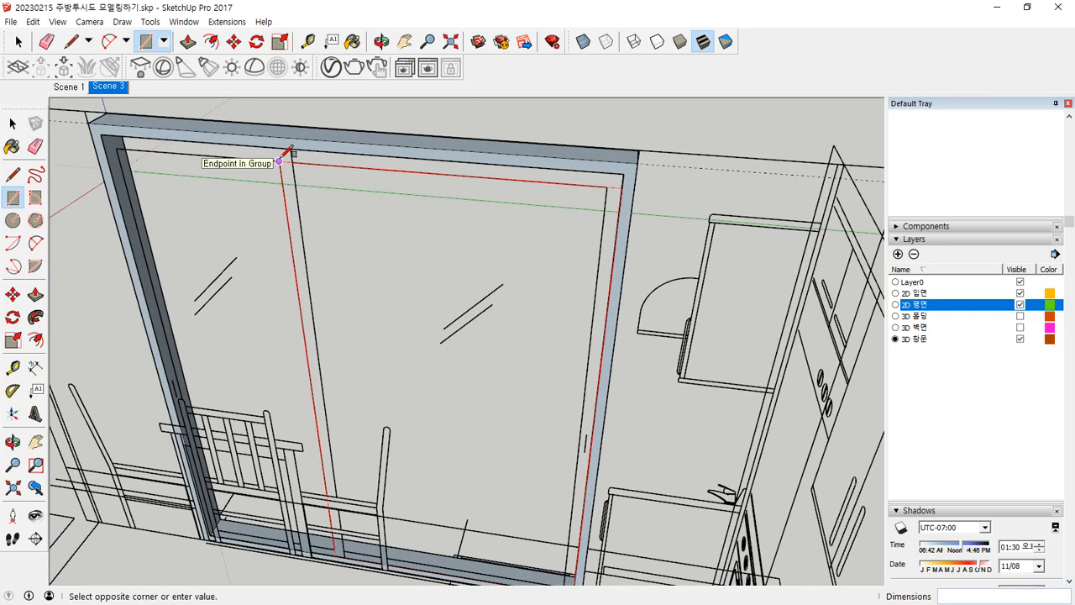
pyautogui.click(278, 162)
# Move the sash rectangle's top edge up 50 mm to meet the inside of the outer frame.
pyautogui.press('space')
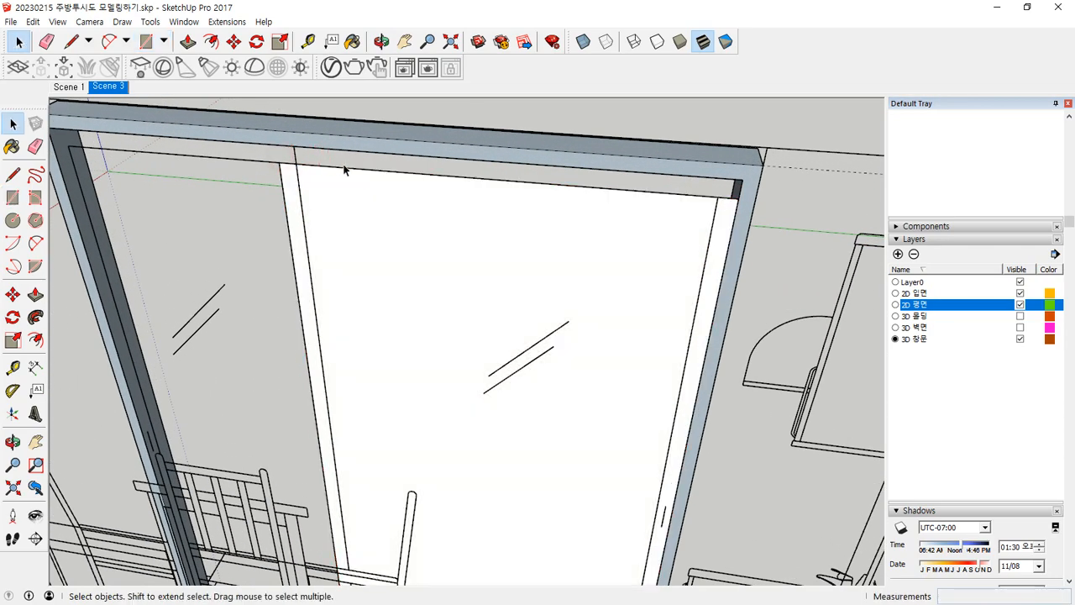
pyautogui.click(344, 170)
pyautogui.press('m')
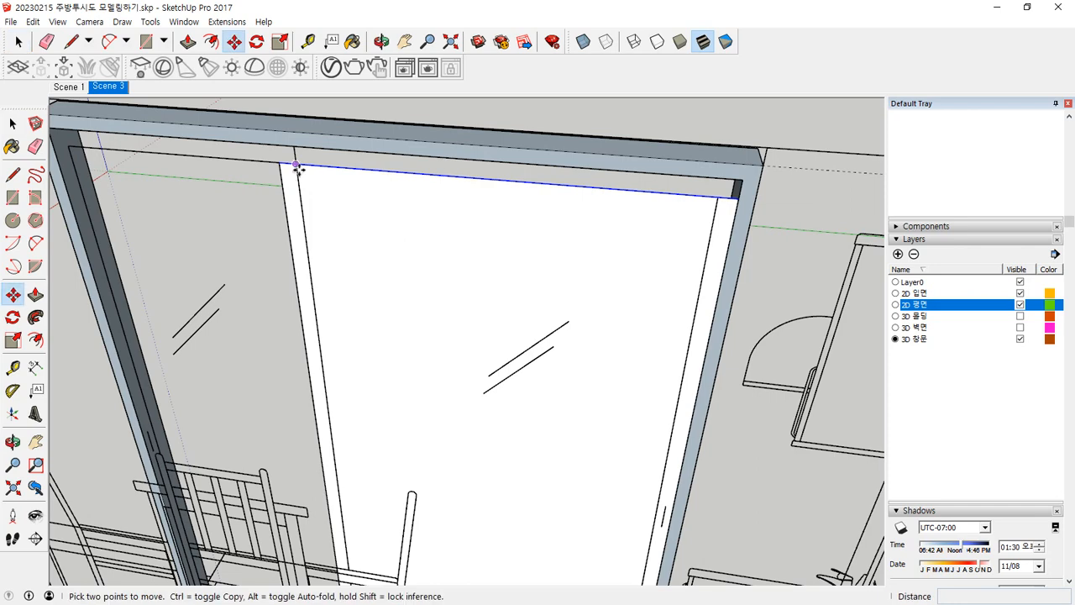
pyautogui.click(295, 163)
pyautogui.click(294, 149)
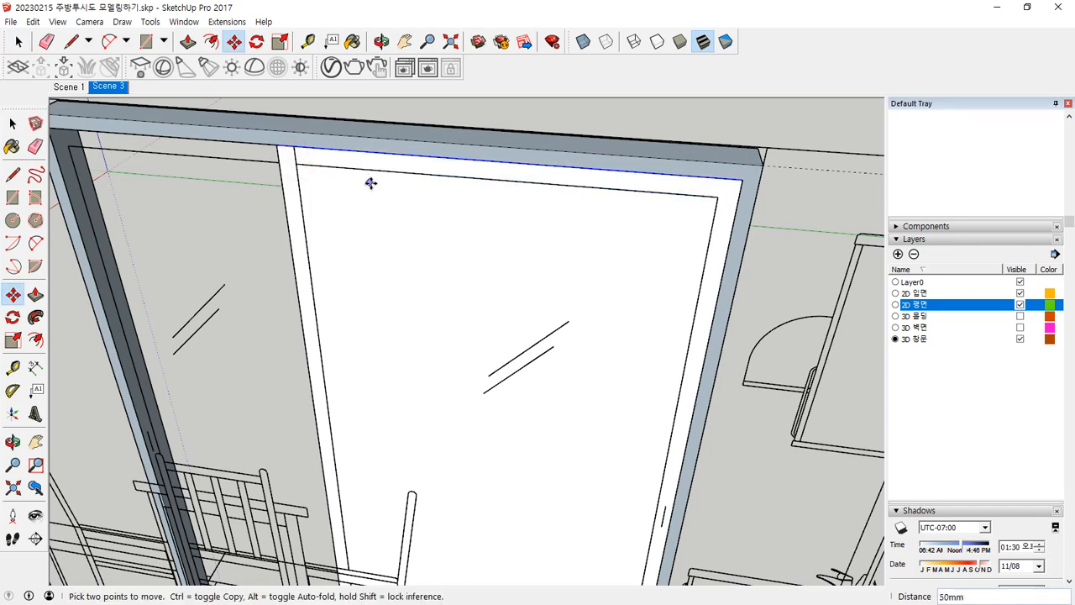
# Offset the sash rectangle 50 mm inward and delete the inner face to leave the sash frame.
pyautogui.press('f')
pyautogui.click(406, 173)
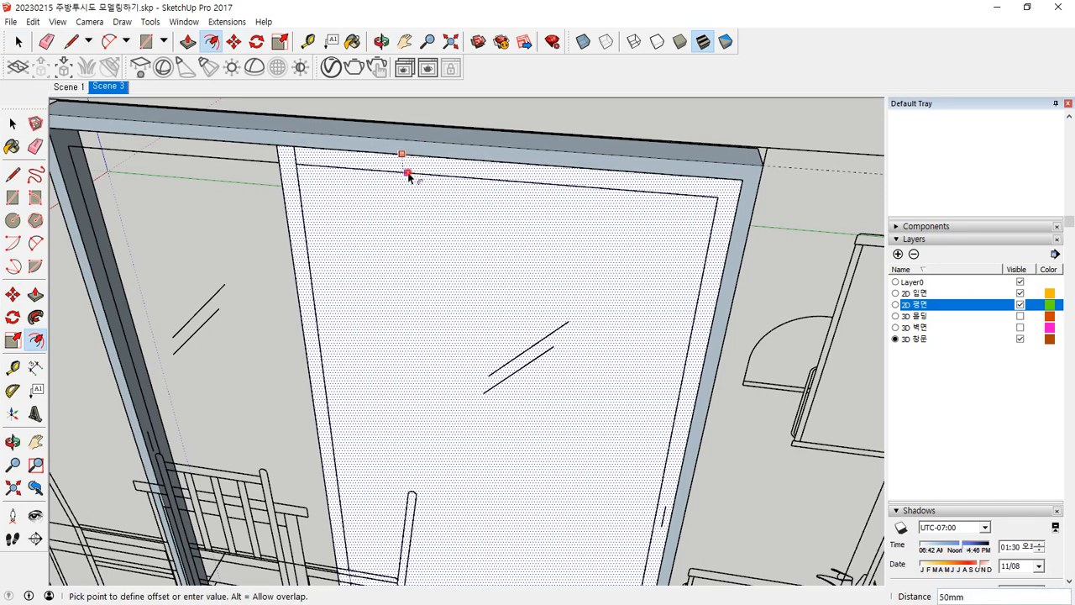
pyautogui.click(408, 173)
pyautogui.press('space')
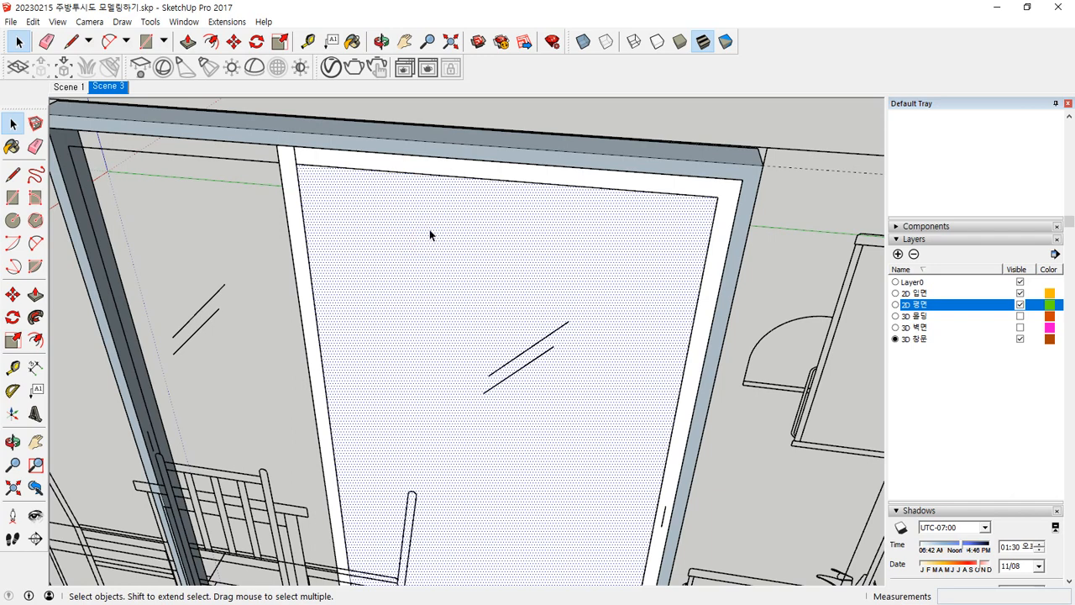
pyautogui.press('Delete')
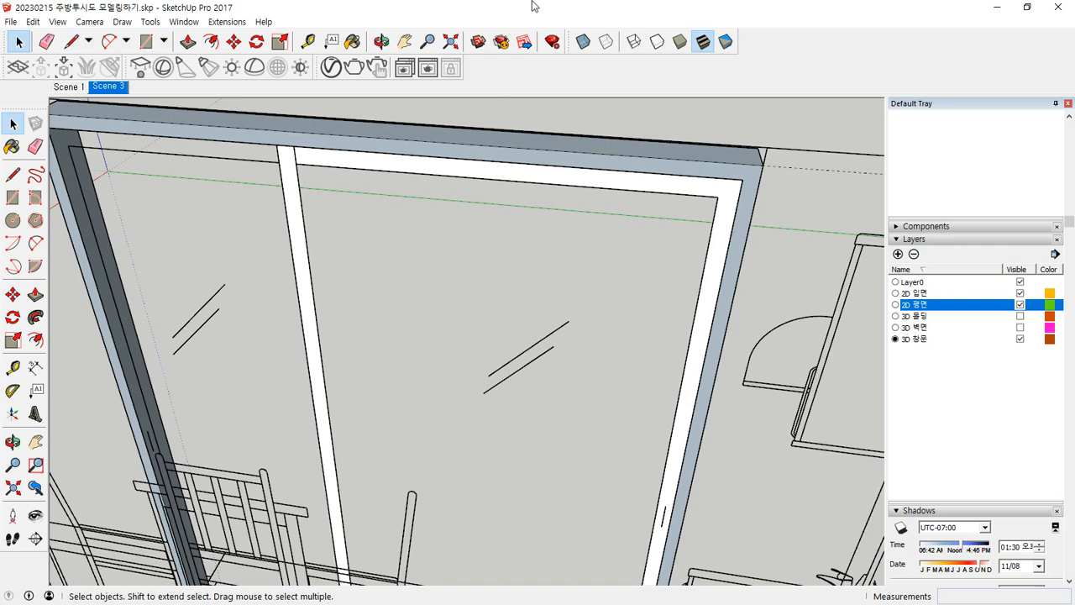
# Measure the thickness of the window sash in the floor plan, at the sash end beside the frame's lower corner.
pyautogui.scroll(-1, 692, 344)
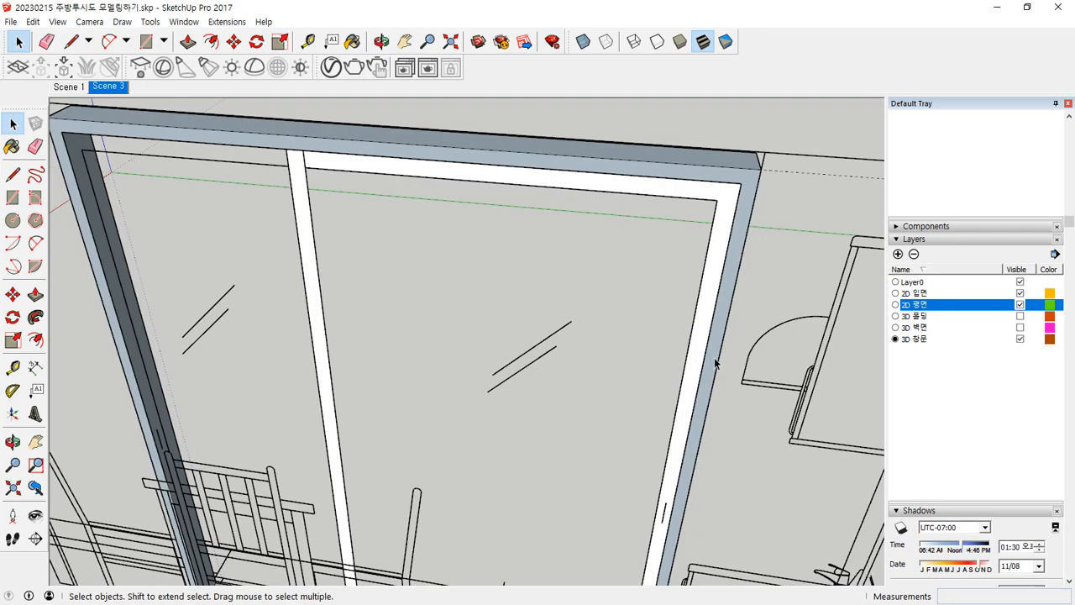
pyautogui.moveTo(716, 363); pyautogui.dragTo(92, 370, button='middle')
pyautogui.keyDown('shift'); pyautogui.moveTo(526, 434); pyautogui.dragTo(508, 218, button='middle'); pyautogui.keyUp('shift')
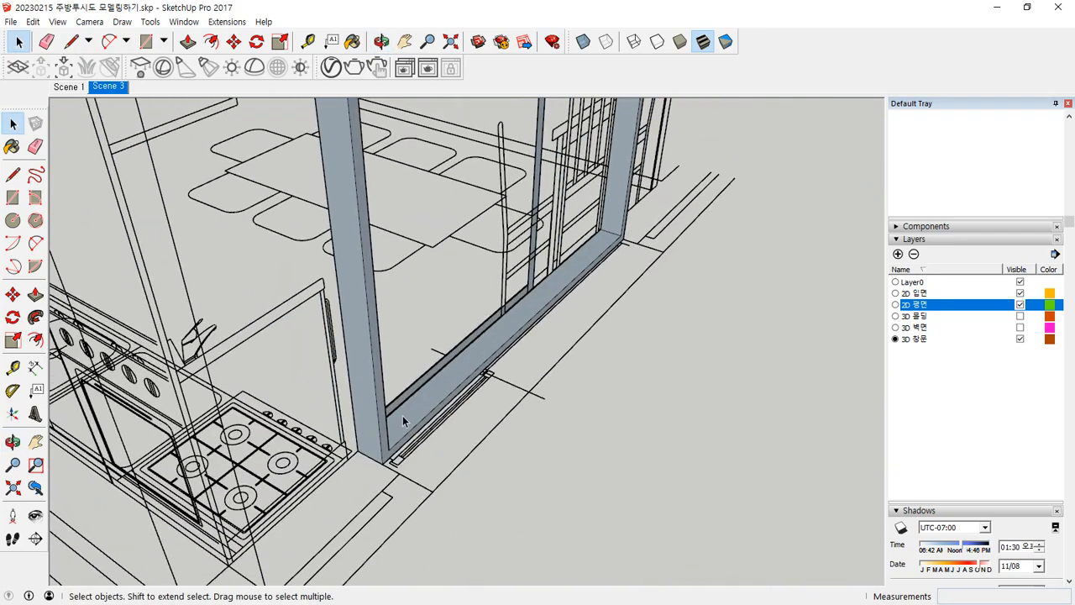
pyautogui.scroll(4, 405, 415)
pyautogui.scroll(3, 419, 468)
pyautogui.press('t')
pyautogui.click(286, 554)
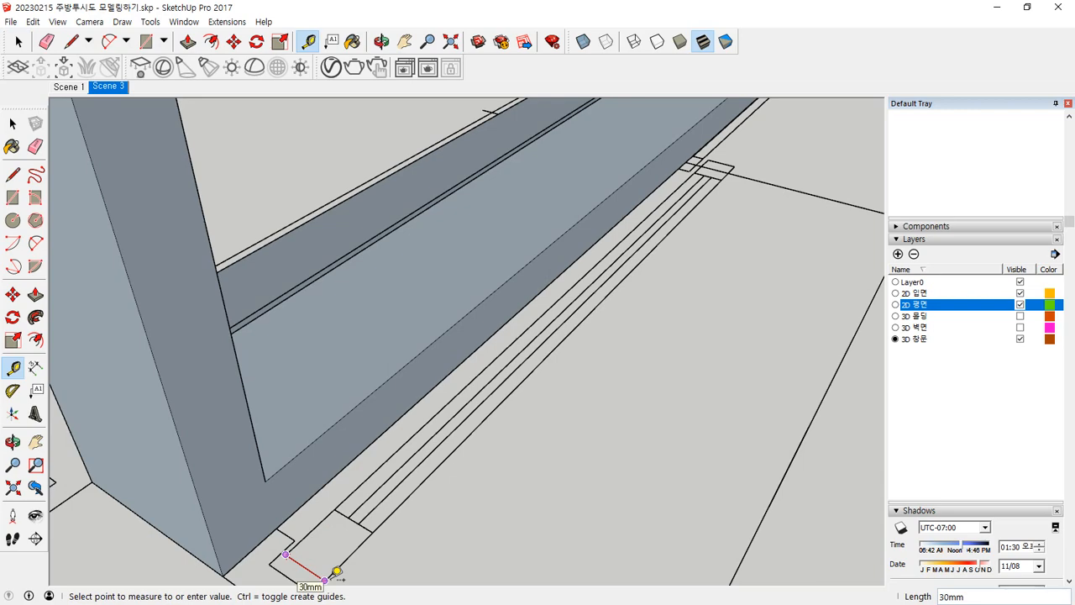
pyautogui.press('Escape')
pyautogui.scroll(-4, 356, 509)
pyautogui.moveTo(436, 393); pyautogui.dragTo(354, 428, button='middle')
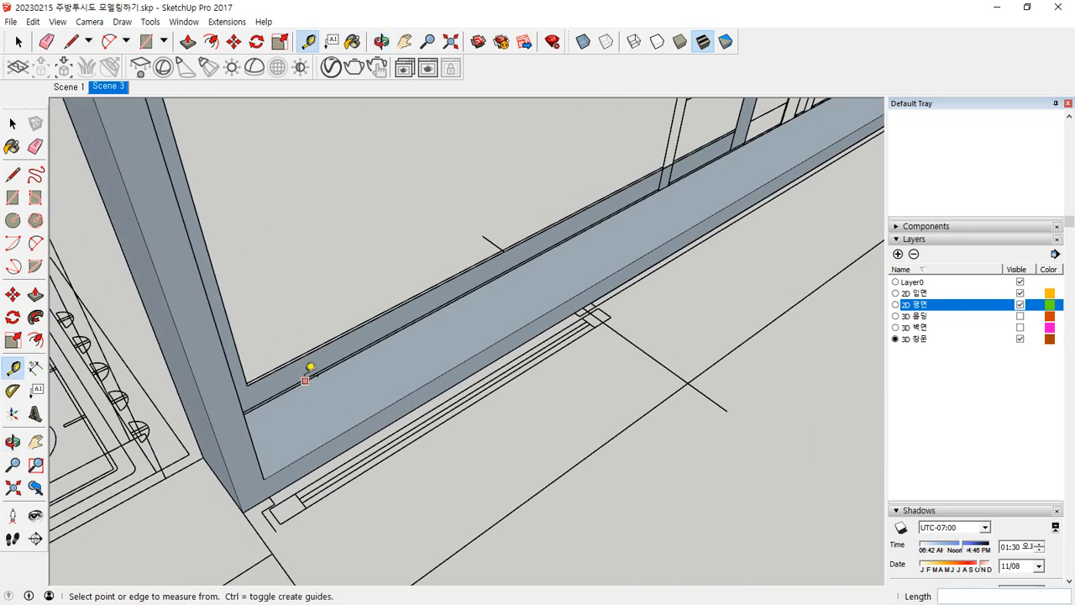
# Extrude the wider sash frame's face 30 mm and make the whole sash frame a group.
pyautogui.press('p')
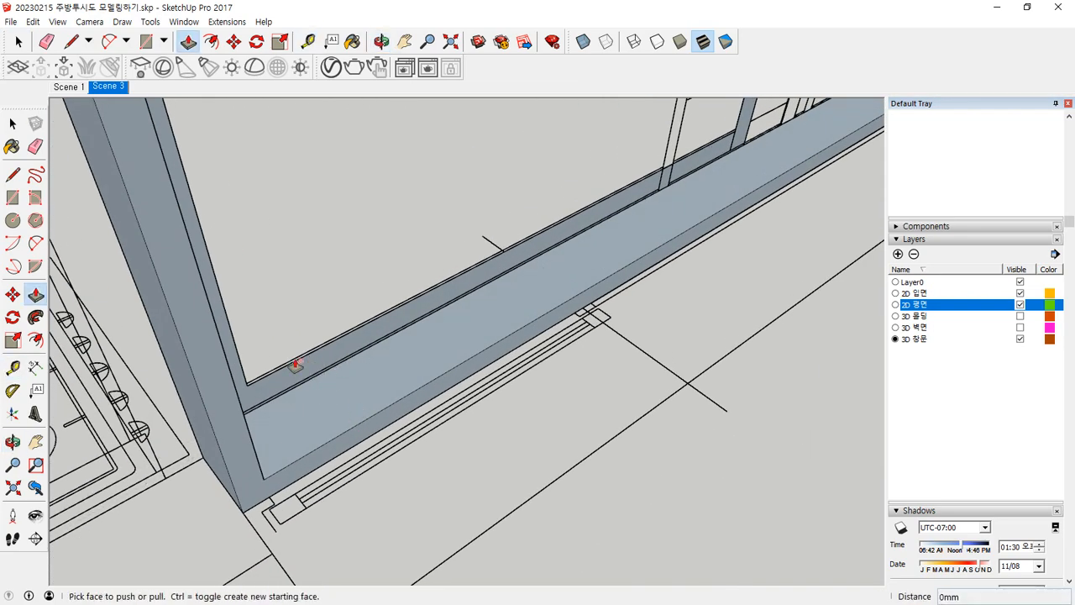
pyautogui.click(295, 364)
pyautogui.write('30')
pyautogui.press('Return')
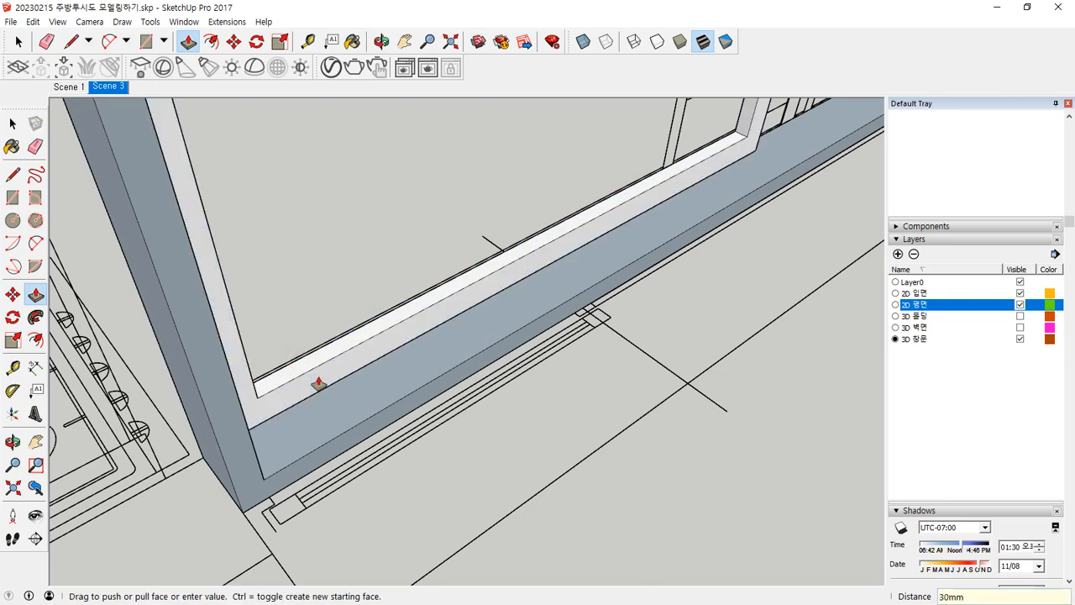
pyautogui.press('space')
pyautogui.doubleClick(311, 378)
pyautogui.rightClick(313, 382)
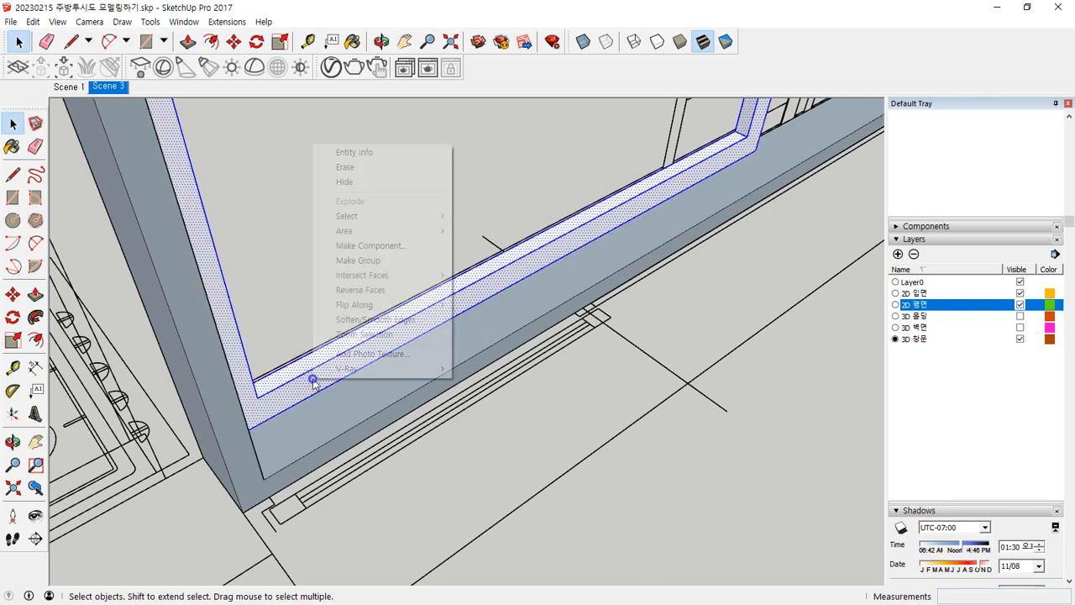
pyautogui.press('Escape')
pyautogui.moveTo(312, 379); pyautogui.dragTo(475, 487, button='middle')
# Paste the inner face cut from the wider sash and move it down so its lower corner meets the sash frame's inner corner.
pyautogui.hotkey('ctrl', 'v')
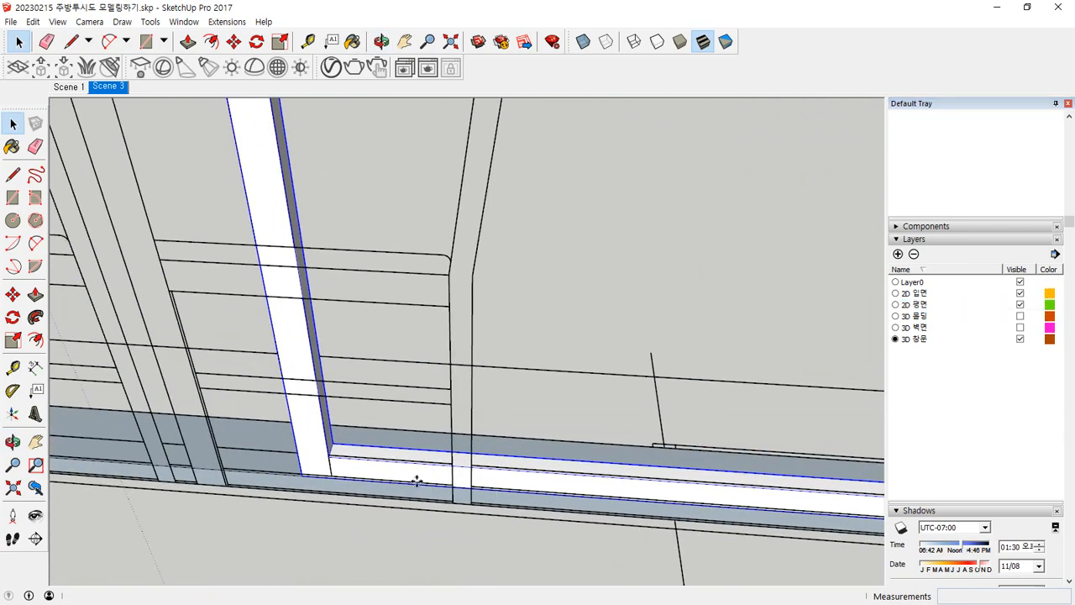
pyautogui.scroll(-6, 418, 470)
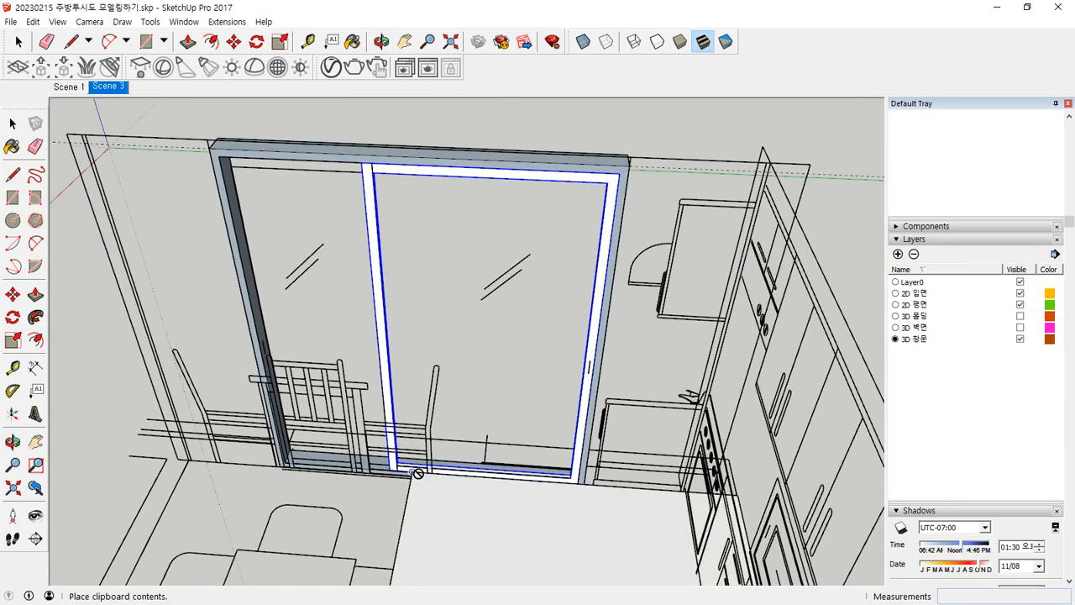
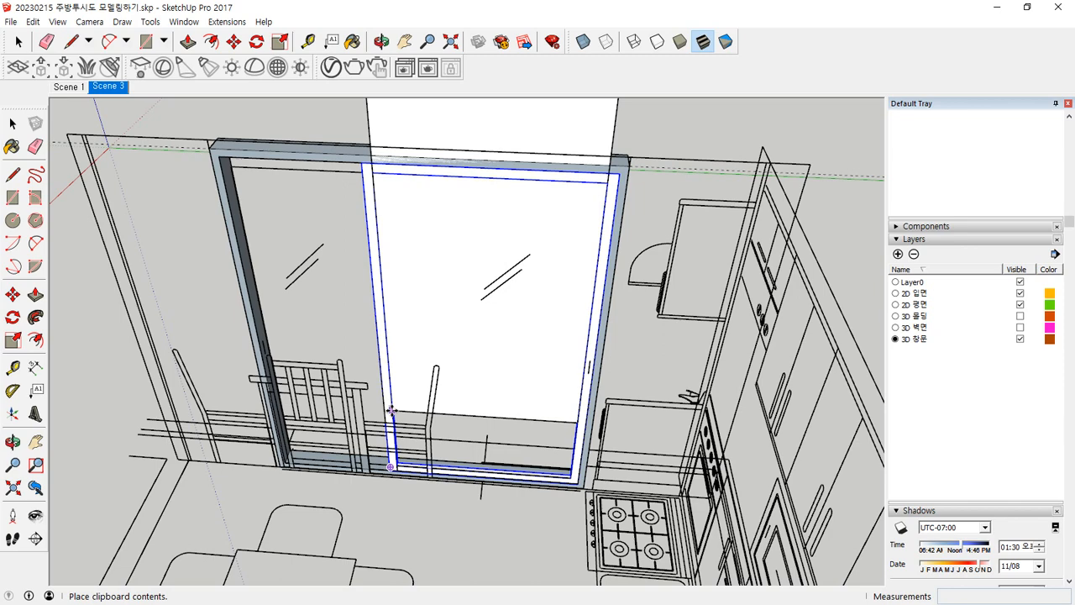
pyautogui.click(391, 410)
pyautogui.scroll(5, 391, 411)
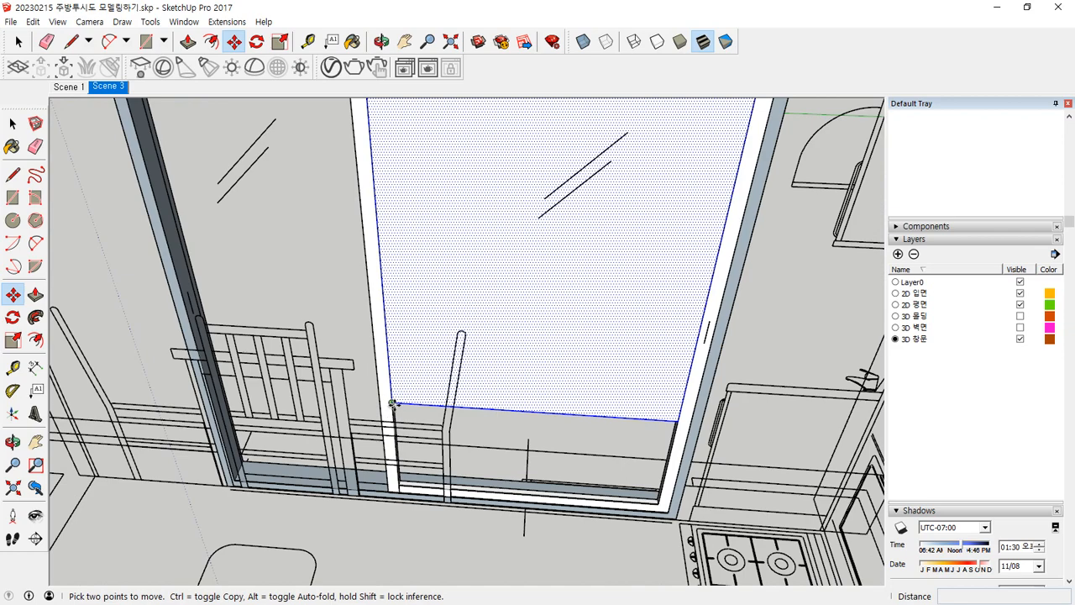
pyautogui.click(393, 405)
pyautogui.scroll(5, 393, 446)
pyautogui.moveTo(397, 492); pyautogui.dragTo(379, 514, button='middle')
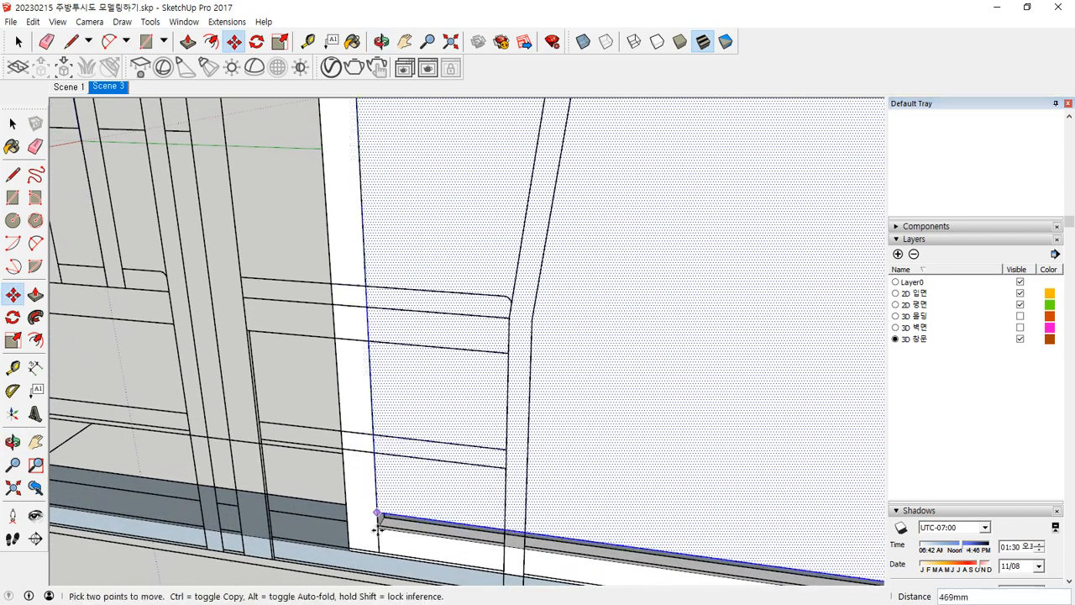
pyautogui.scroll(3, 379, 523)
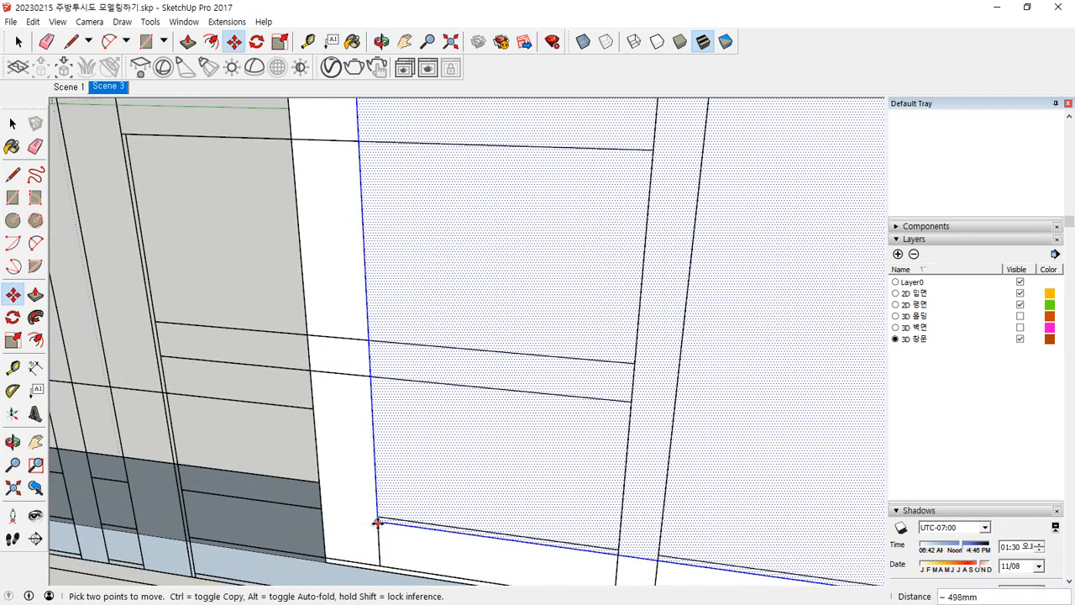
pyautogui.click(377, 522)
# Paint the pasted pane with Translucent Glass Tinted from Glass and Mirrors and make it a group.
pyautogui.scroll(3, 999, 209)
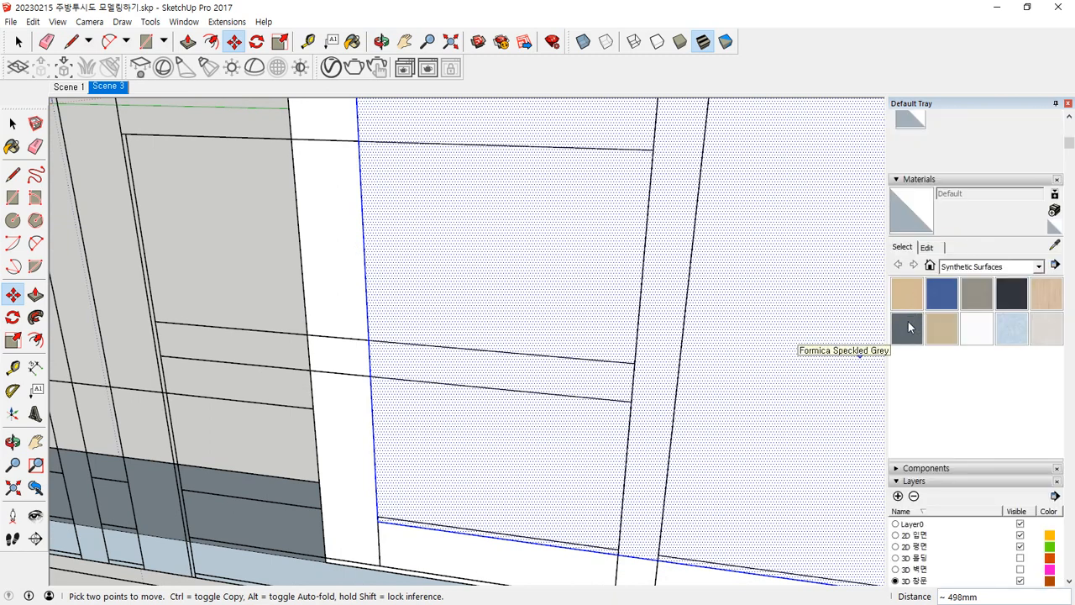
pyautogui.click(980, 266)
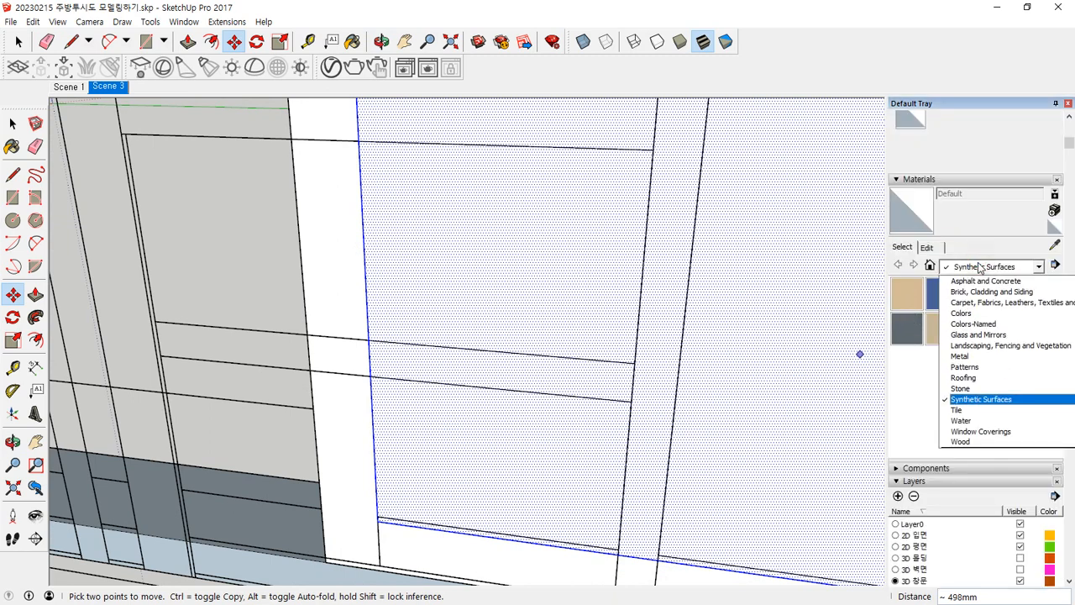
pyautogui.click(981, 340)
pyautogui.click(906, 363)
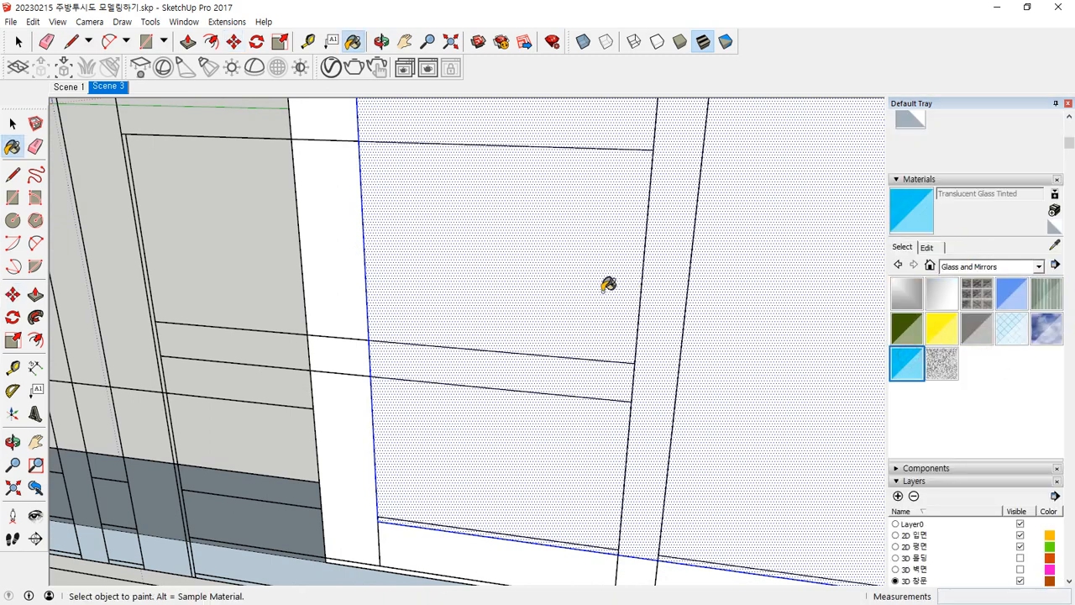
pyautogui.click(607, 285)
pyautogui.press('space')
pyautogui.rightClick(531, 260)
pyautogui.press('Escape')
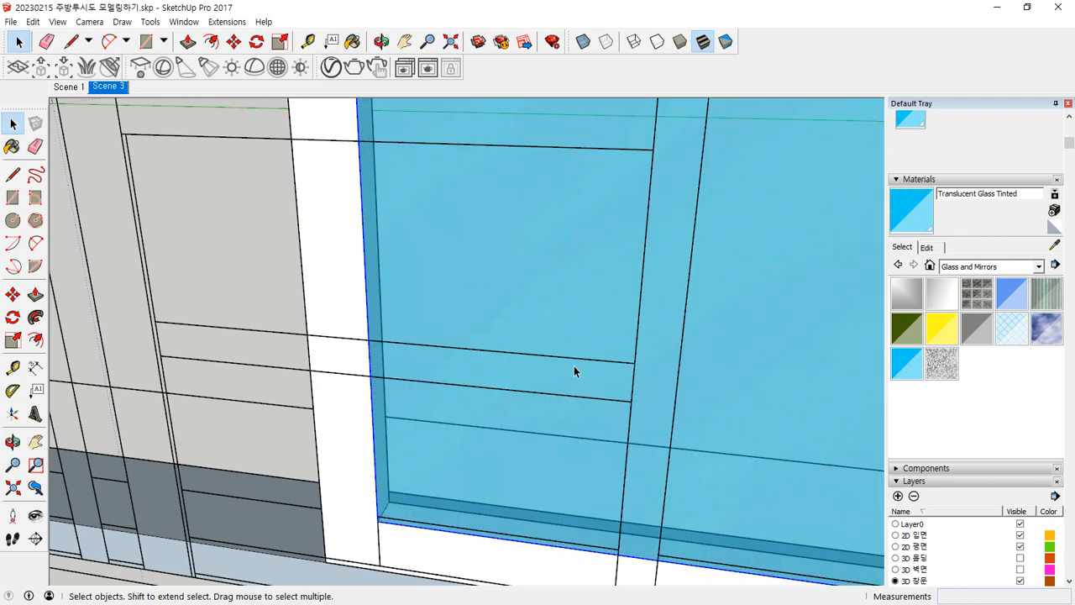
# Move the glass pane 15 mm to the middle of the sash frame's depth and group it with the frame.
pyautogui.moveTo(574, 369); pyautogui.dragTo(503, 402, button='middle')
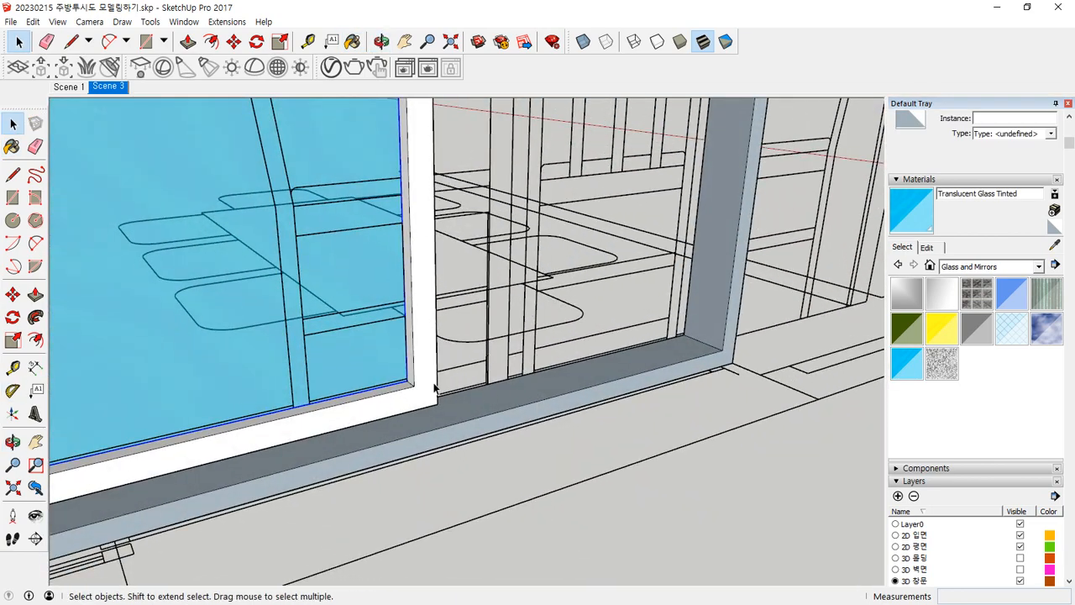
pyautogui.scroll(4, 404, 393)
pyautogui.scroll(3, 404, 391)
pyautogui.press('m')
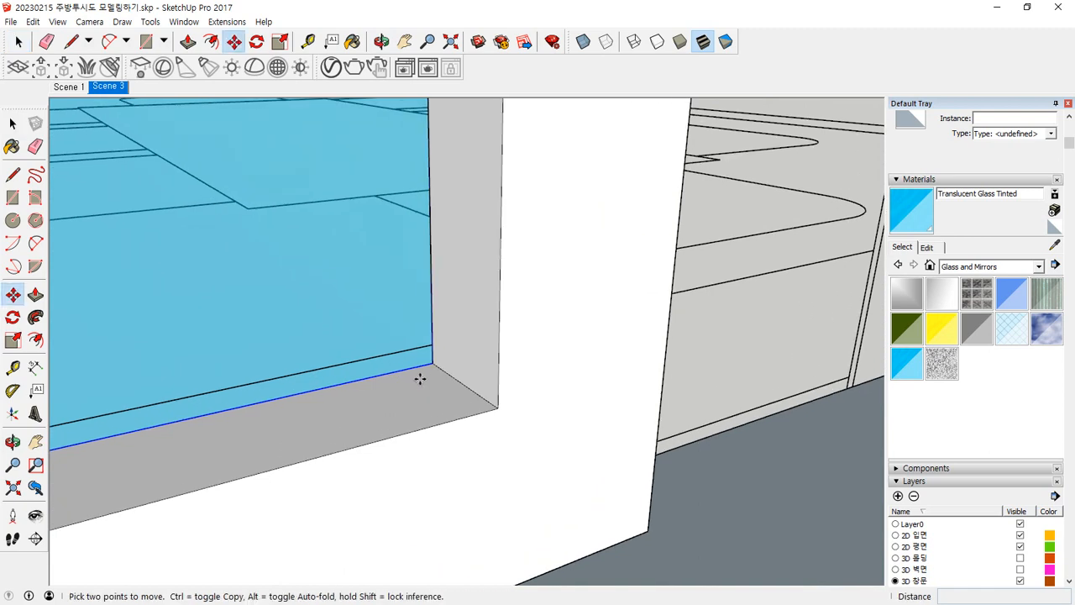
pyautogui.click(463, 385)
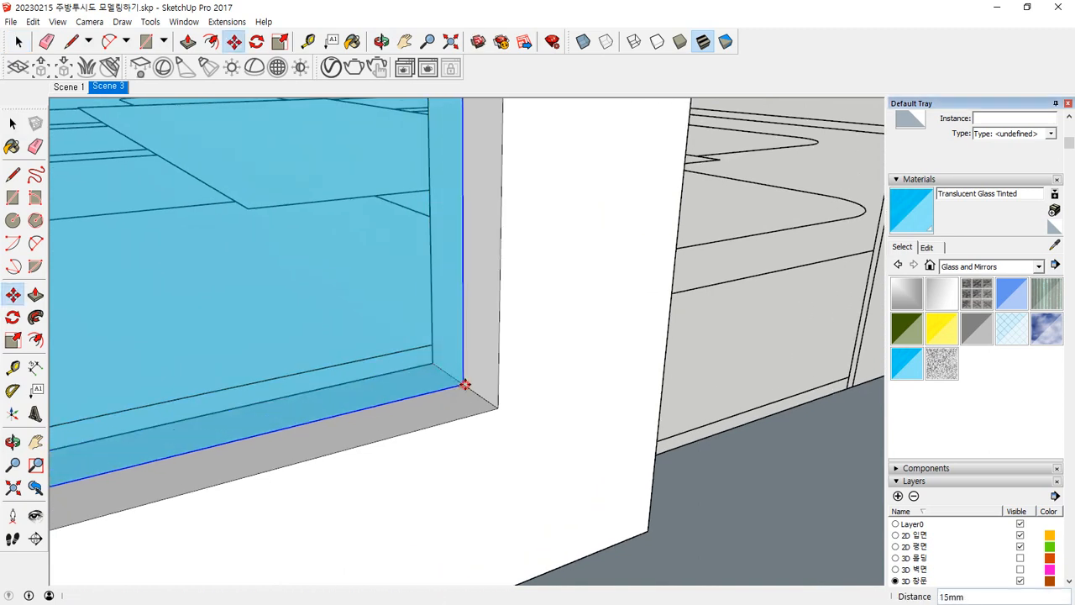
pyautogui.press('space')
pyautogui.rightClick(547, 377)
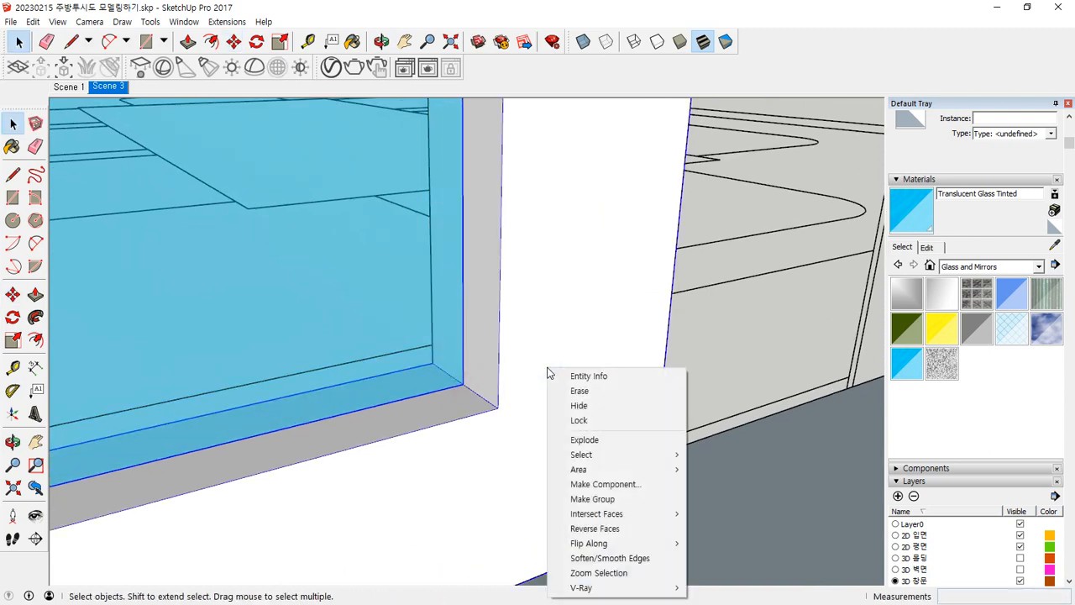
pyautogui.click(523, 403)
# Move the grouped wider sash 50 mm through the outer frame's depth, starting from its lower outer corner.
pyautogui.scroll(-2, 522, 404)
pyautogui.scroll(-4, 523, 403)
pyautogui.moveTo(522, 403); pyautogui.dragTo(425, 377, button='middle')
pyautogui.scroll(2, 425, 377)
pyautogui.moveTo(417, 371); pyautogui.dragTo(223, 360, button='middle')
pyautogui.scroll(3, 361, 282)
pyautogui.scroll(2, 362, 282)
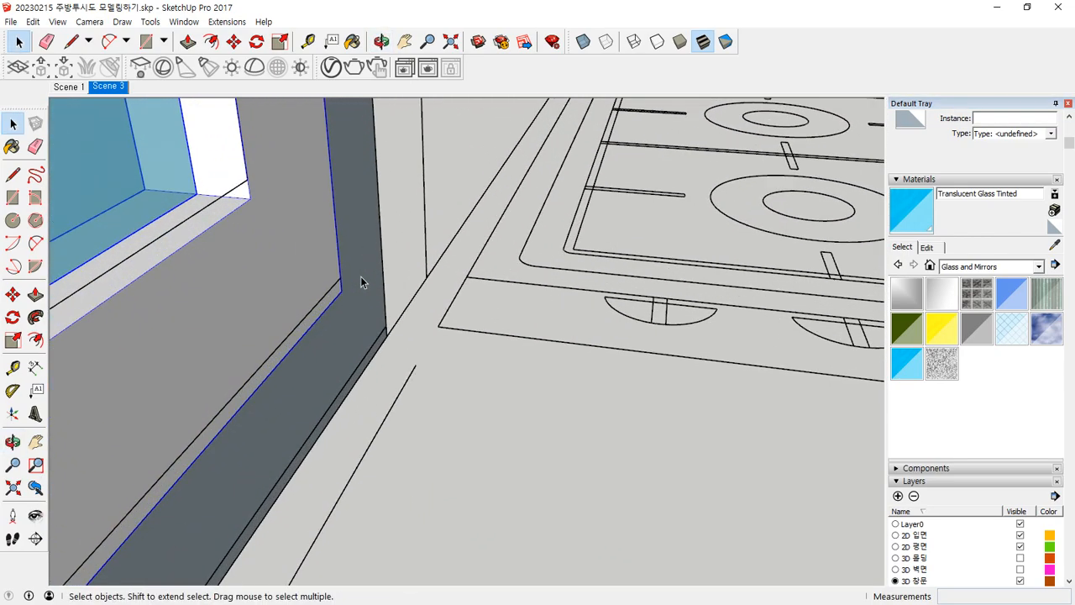
pyautogui.press('m')
pyautogui.scroll(2, 348, 298)
pyautogui.click(333, 284)
pyautogui.scroll(-2, 240, 263)
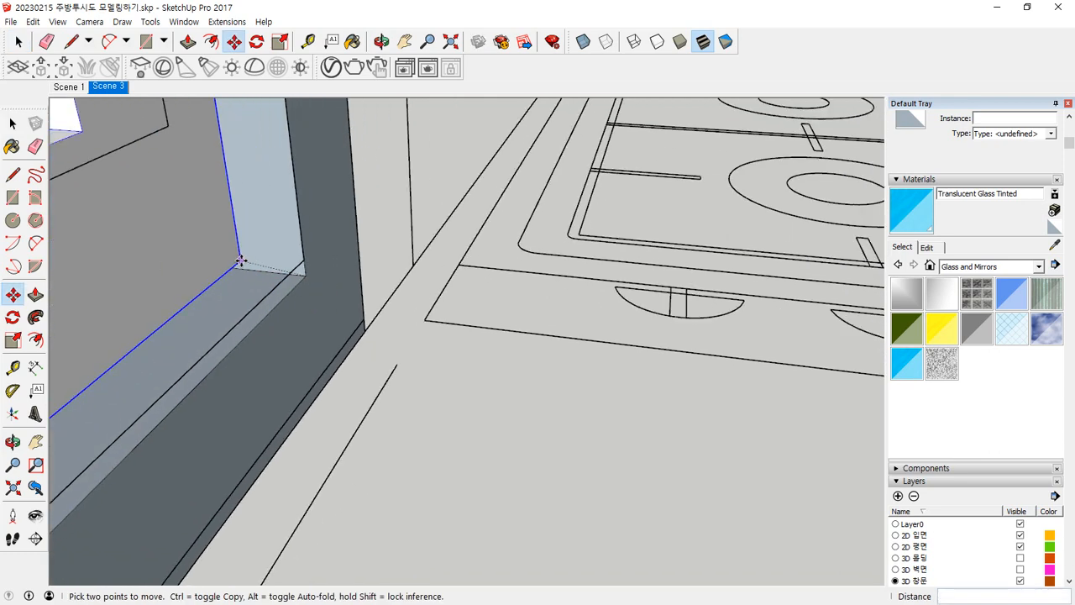
pyautogui.moveTo(227, 266); pyautogui.dragTo(436, 331, button='middle')
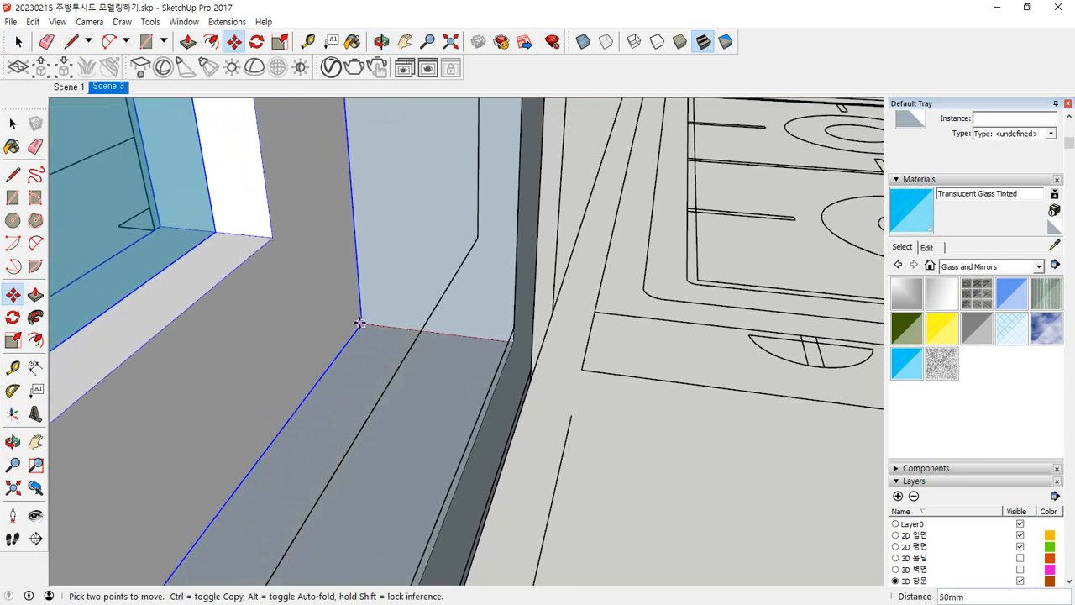
pyautogui.moveTo(378, 337); pyautogui.dragTo(351, 393, button='middle')
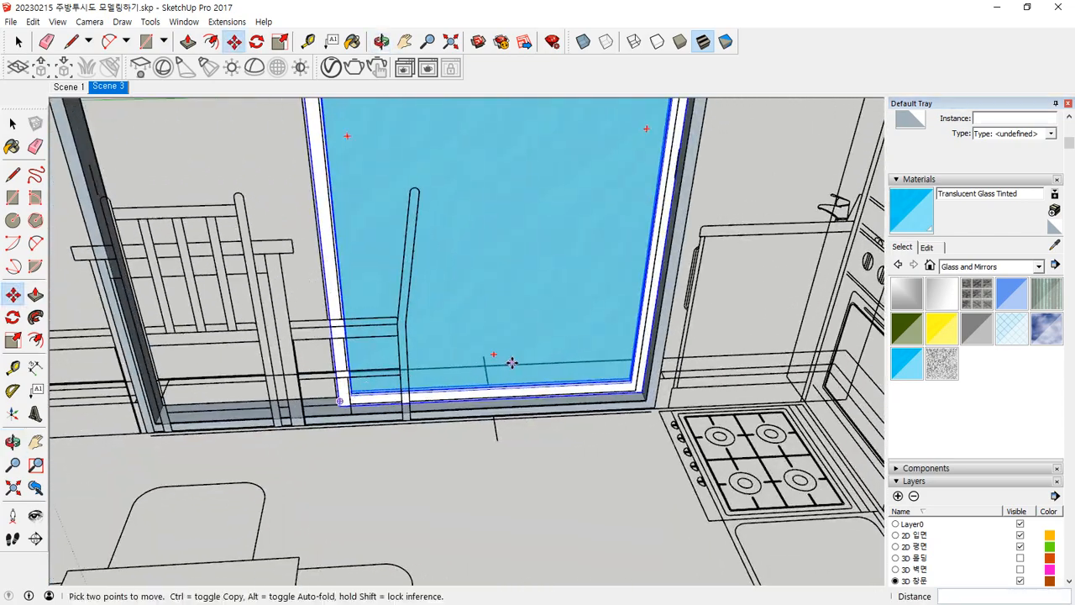
# Draw a 2175 by 750 mm rectangle for the narrower sash, from the frame's lower inner corner to its top edge beside the glazed sash.
pyautogui.scroll(2, 456, 395)
pyautogui.scroll(2, 137, 506)
pyautogui.scroll(3, 165, 455)
pyautogui.scroll(3, 165, 455)
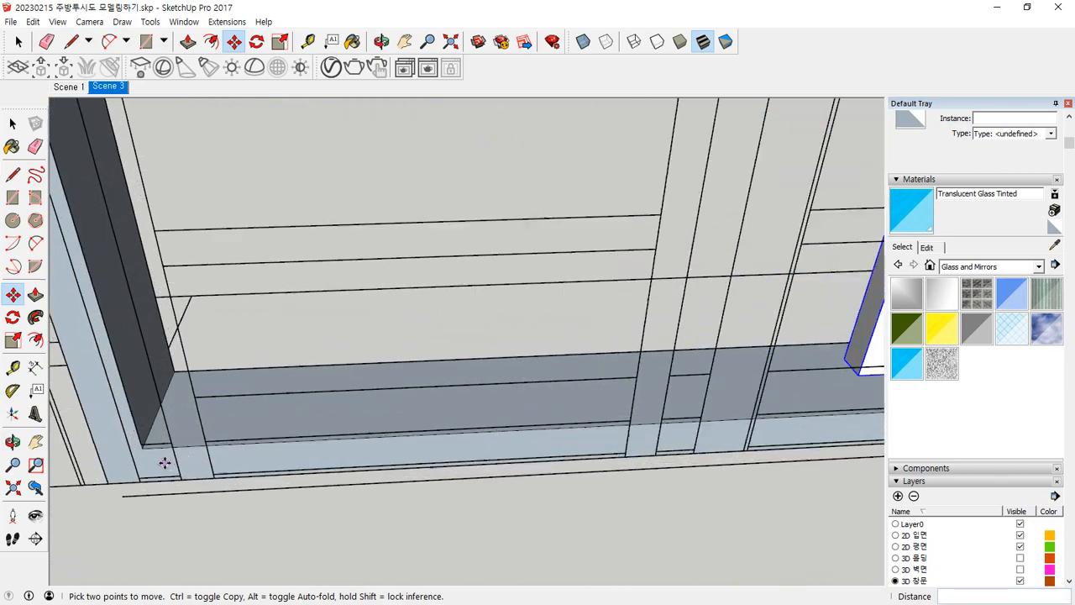
pyautogui.press('r')
pyautogui.click(140, 443)
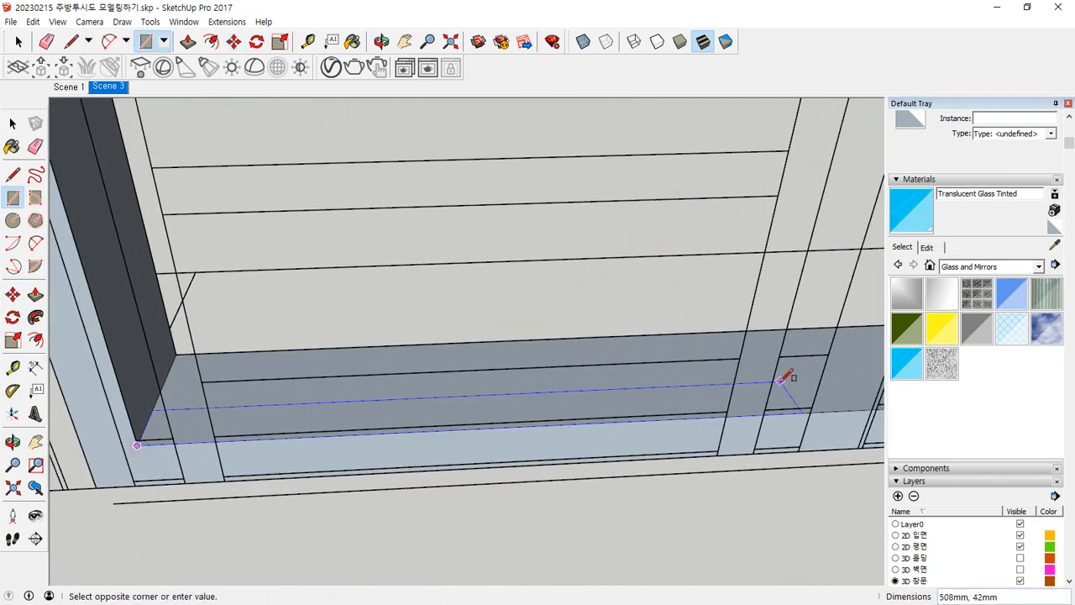
pyautogui.scroll(-6, 788, 385)
pyautogui.keyDown('shift'); pyautogui.moveTo(859, 353); pyautogui.dragTo(513, 538, button='middle'); pyautogui.keyUp('shift')
pyautogui.keyDown('shift'); pyautogui.moveTo(513, 294); pyautogui.dragTo(478, 579, button='middle'); pyautogui.keyUp('shift')
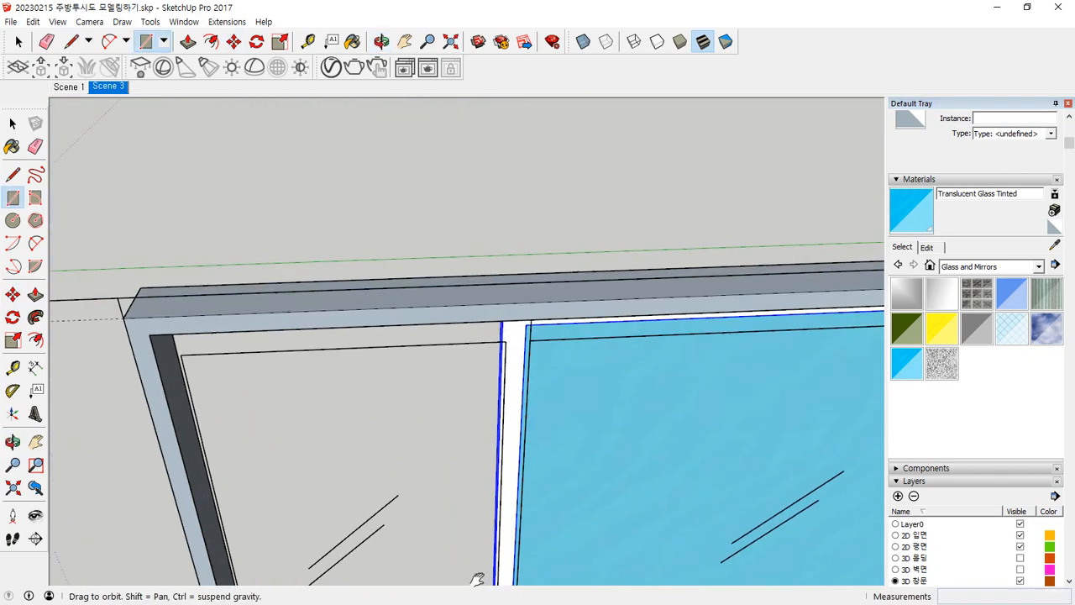
pyautogui.scroll(2, 561, 382)
pyautogui.click(518, 277)
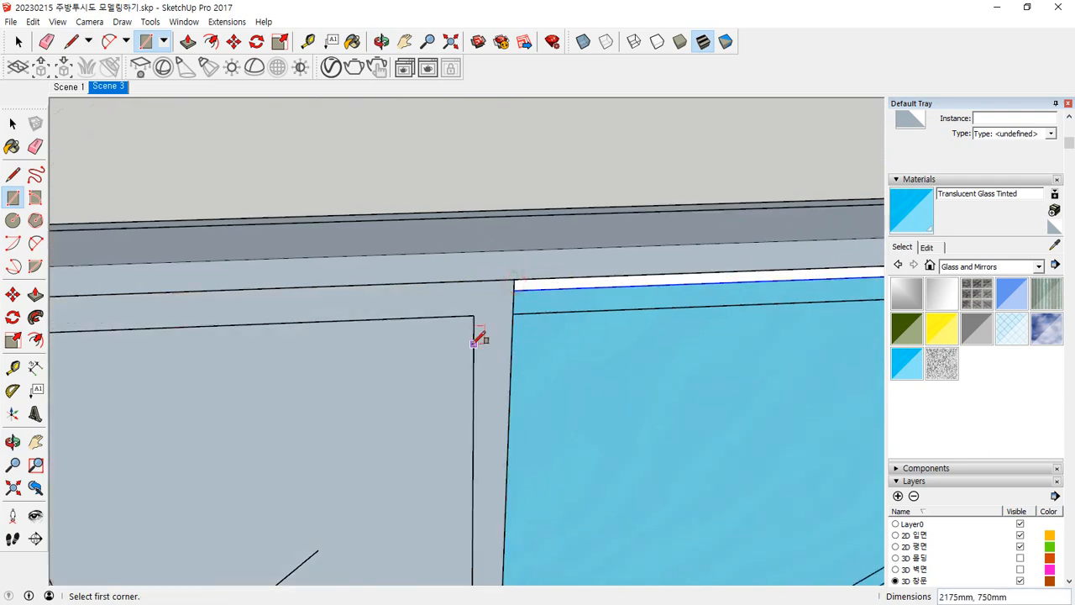
# Offset the narrower sash rectangle inward to the elevation's pane corner and cut out the inner face.
pyautogui.press('f')
pyautogui.click(488, 280)
pyautogui.click(469, 318)
pyautogui.press('space')
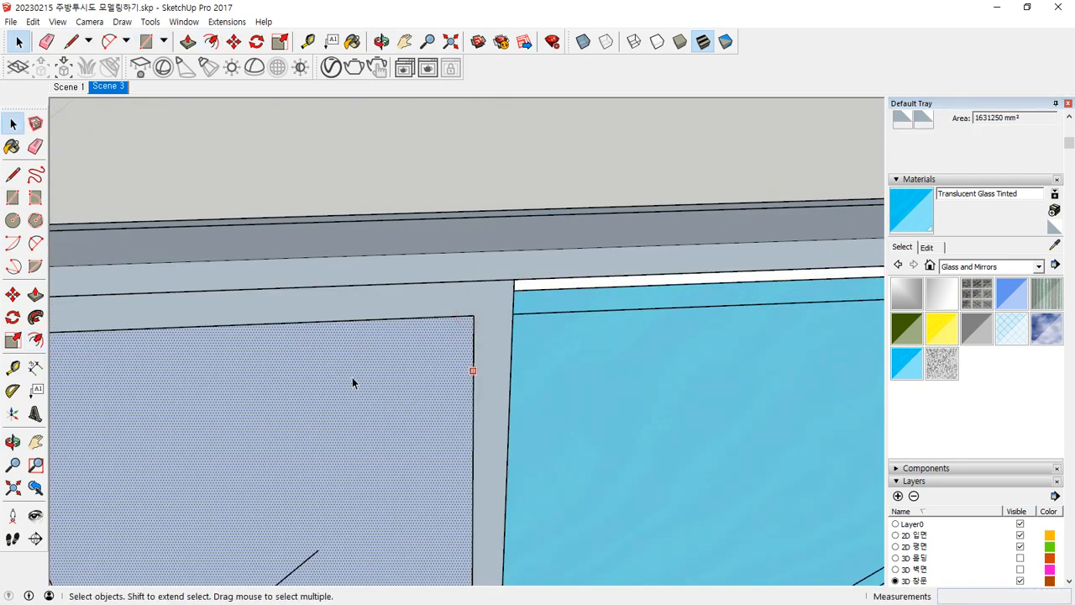
pyautogui.press('Delete')
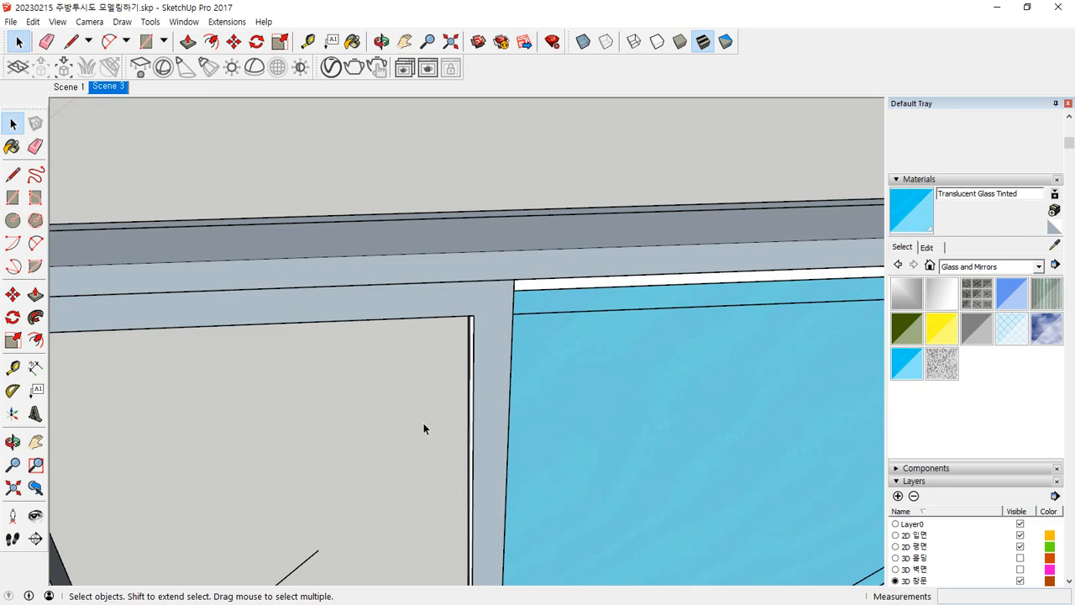
# Extrude the narrower sash frame's face to the same 30 mm thickness as the wider sash.
pyautogui.moveTo(181, 383); pyautogui.dragTo(485, 380, button='middle')
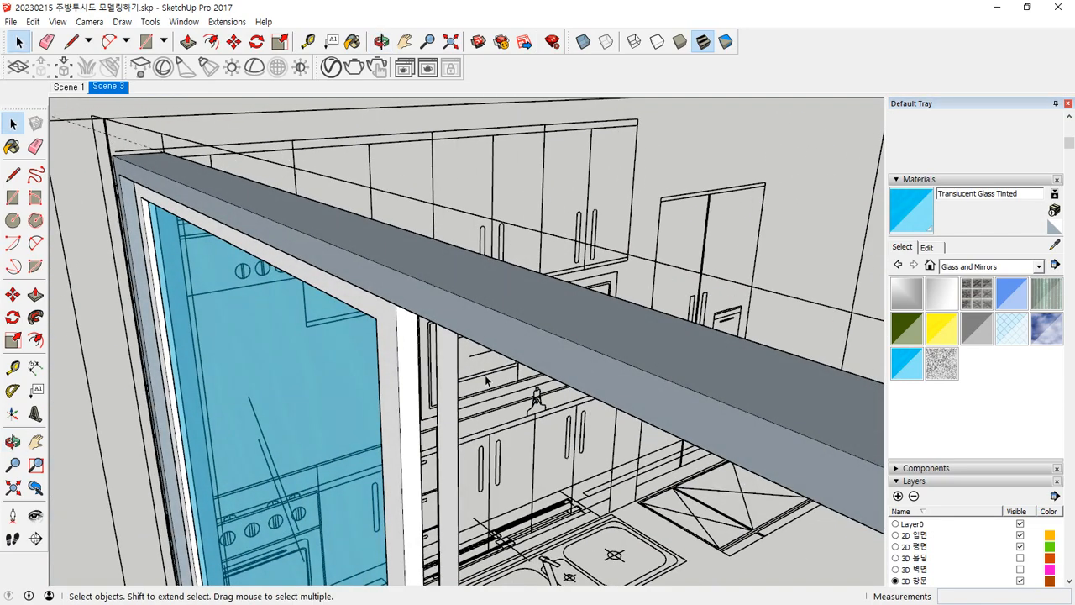
pyautogui.press('p')
pyautogui.moveTo(448, 402); pyautogui.dragTo(421, 394)
pyautogui.press('space')
pyautogui.click(438, 407)
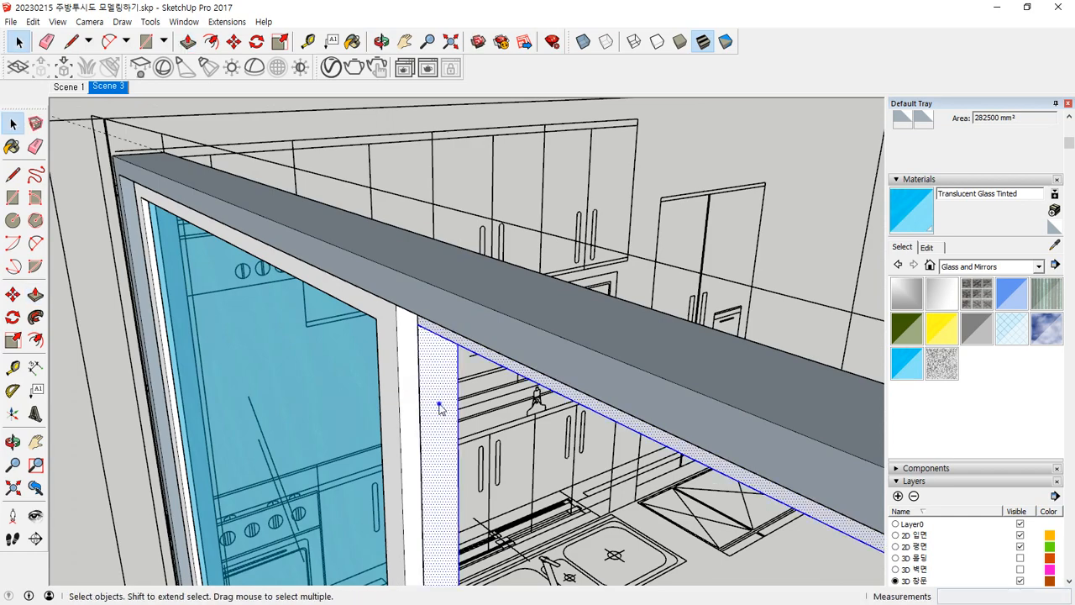
pyautogui.rightClick(438, 408)
pyautogui.click(475, 285)
pyautogui.moveTo(439, 408); pyautogui.dragTo(465, 326, button='middle')
pyautogui.moveTo(378, 364); pyautogui.dragTo(578, 289, button='middle')
pyautogui.press('p')
pyautogui.click(579, 248)
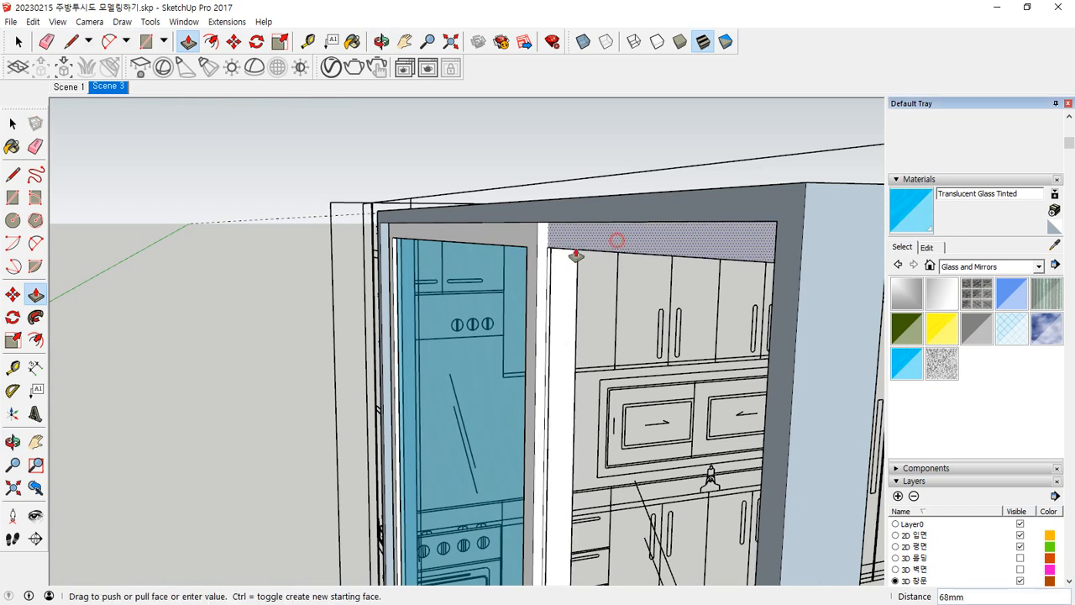
pyautogui.press('Return')
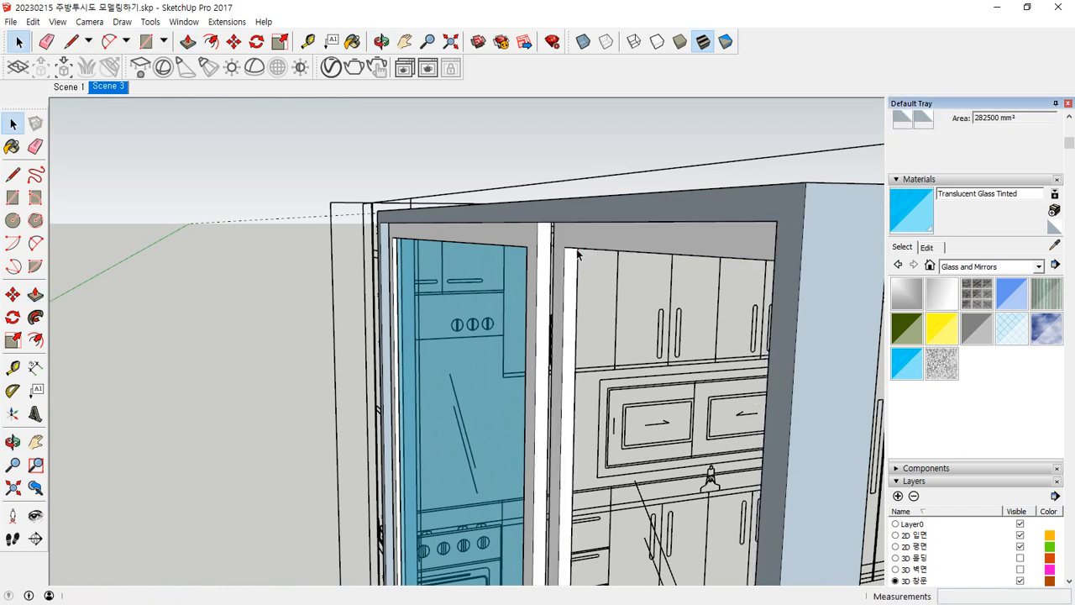
# Select the whole extruded narrower sash frame and make it a group.
pyautogui.press('space')
pyautogui.click(583, 243)
pyautogui.rightClick(586, 248)
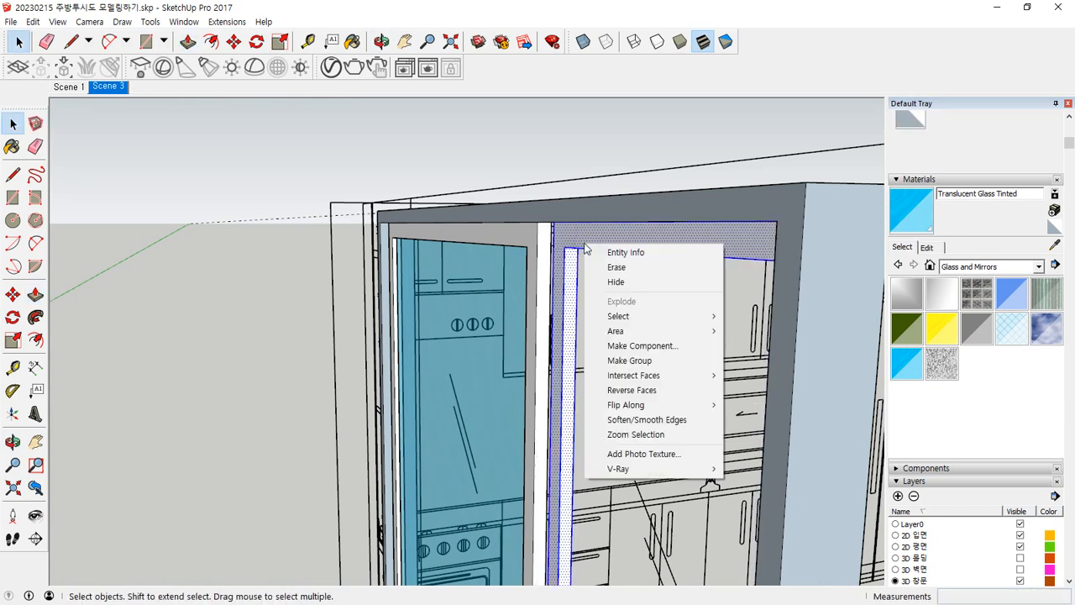
pyautogui.press('g')
pyautogui.moveTo(585, 248); pyautogui.dragTo(562, 232, button='middle')
# Paste the cut-out inner face and move it into the narrower sash's opening, matching its upper inner corner.
pyautogui.hotkey('ctrl', 'v')
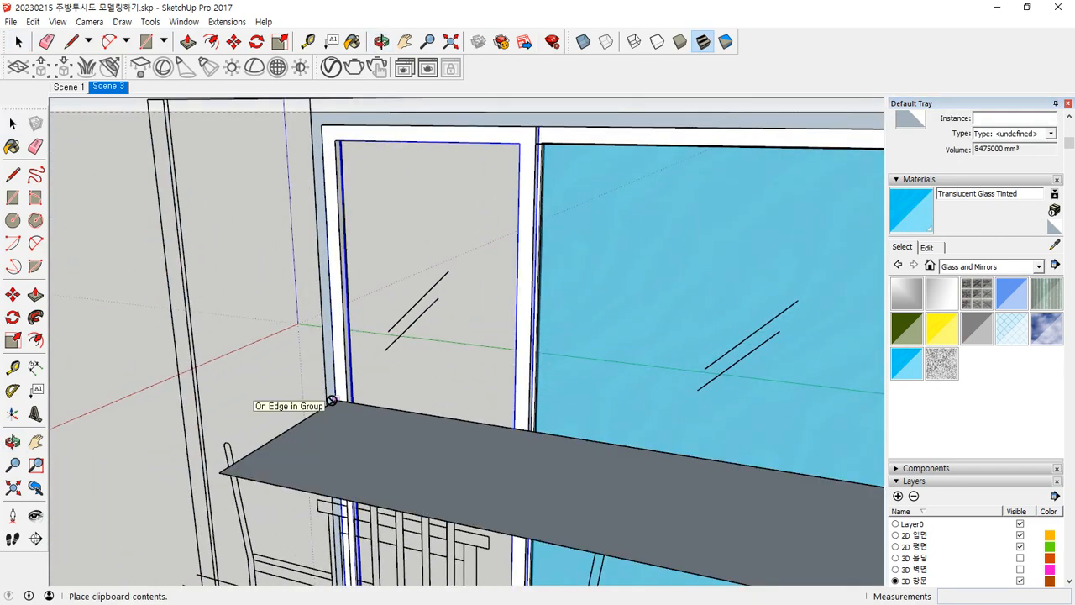
pyautogui.click(338, 399)
pyautogui.press('m')
pyautogui.moveTo(373, 375); pyautogui.dragTo(408, 450, button='middle')
pyautogui.click(326, 267)
pyautogui.moveTo(327, 267); pyautogui.dragTo(354, 476, button='middle')
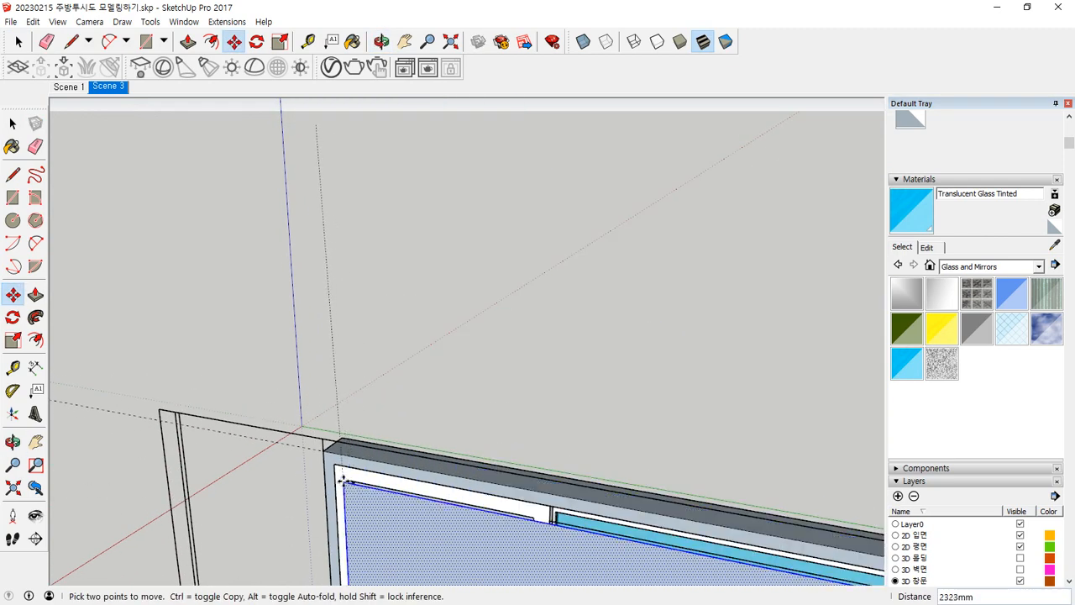
pyautogui.scroll(3, 351, 484)
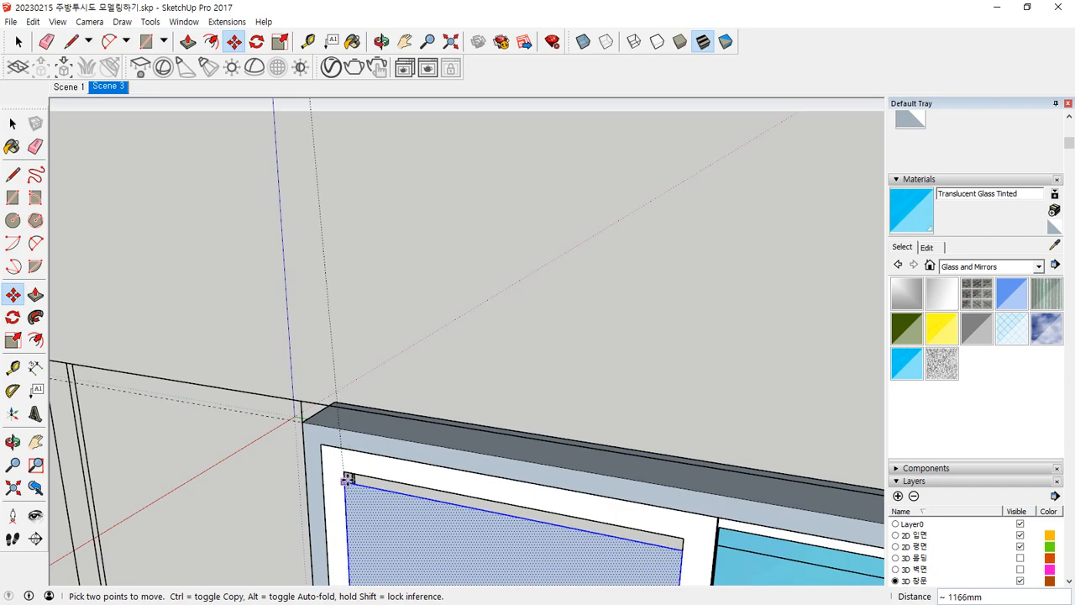
pyautogui.click(343, 475)
pyautogui.scroll(-2, 455, 504)
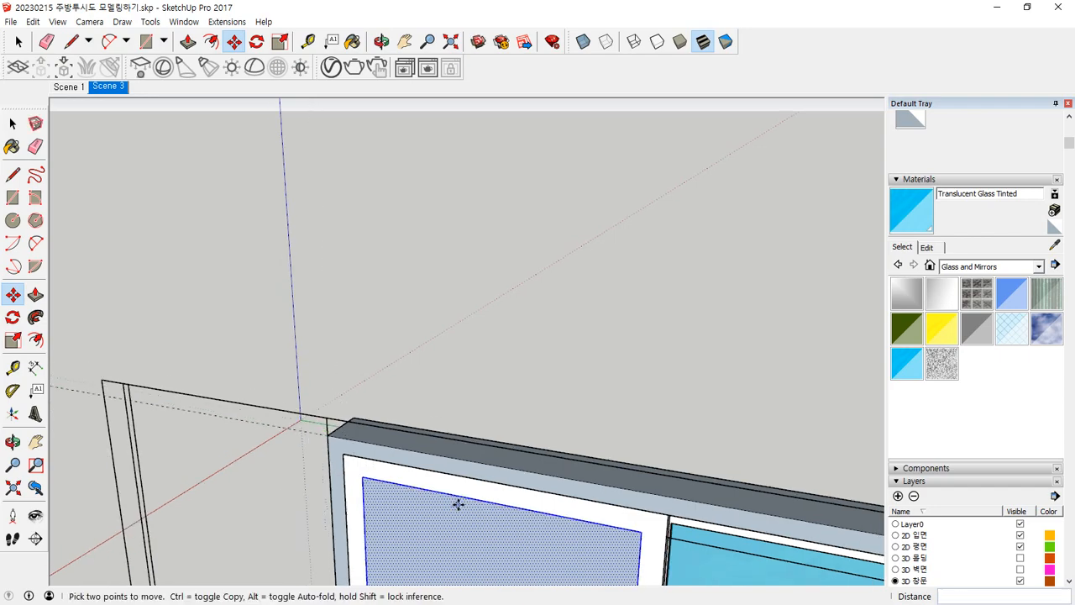
# Paint the narrower sash's pane with Translucent Glass Tinted and recess it to the middle of the sash's thickness.
pyautogui.click(921, 367)
pyautogui.click(516, 539)
pyautogui.moveTo(634, 414)
pyautogui.mouseDown(button='middle')
pyautogui.moveTo(504, 514)
pyautogui.moveTo(480, 172)
pyautogui.mouseUp(button='middle')
pyautogui.scroll(6, 474, 441)
pyautogui.moveTo(436, 427); pyautogui.dragTo(566, 432, button='middle')
pyautogui.press('space')
pyautogui.press('m')
pyautogui.click(556, 391)
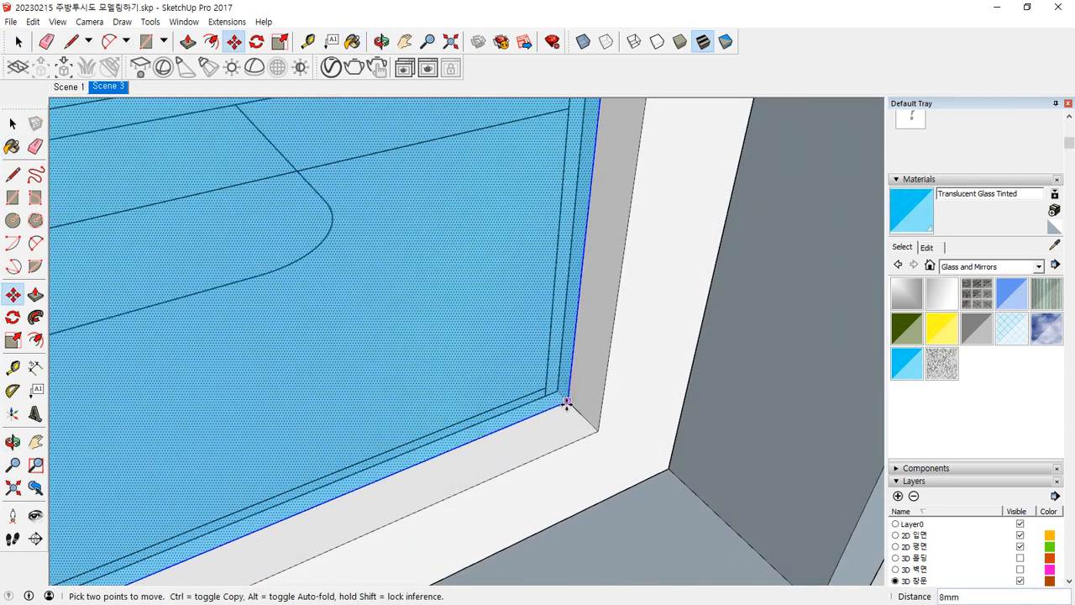
# Make the glass pane a group and combine it with the narrower sash frame in one group.
pyautogui.press('space')
pyautogui.rightClick(429, 321)
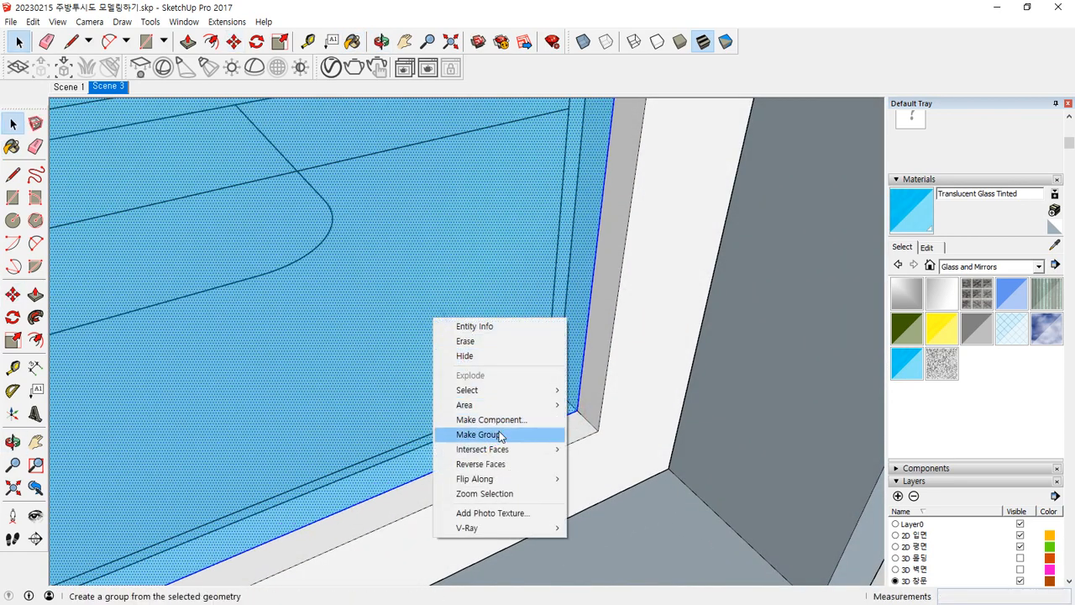
pyautogui.click(537, 434)
pyautogui.rightClick(636, 356)
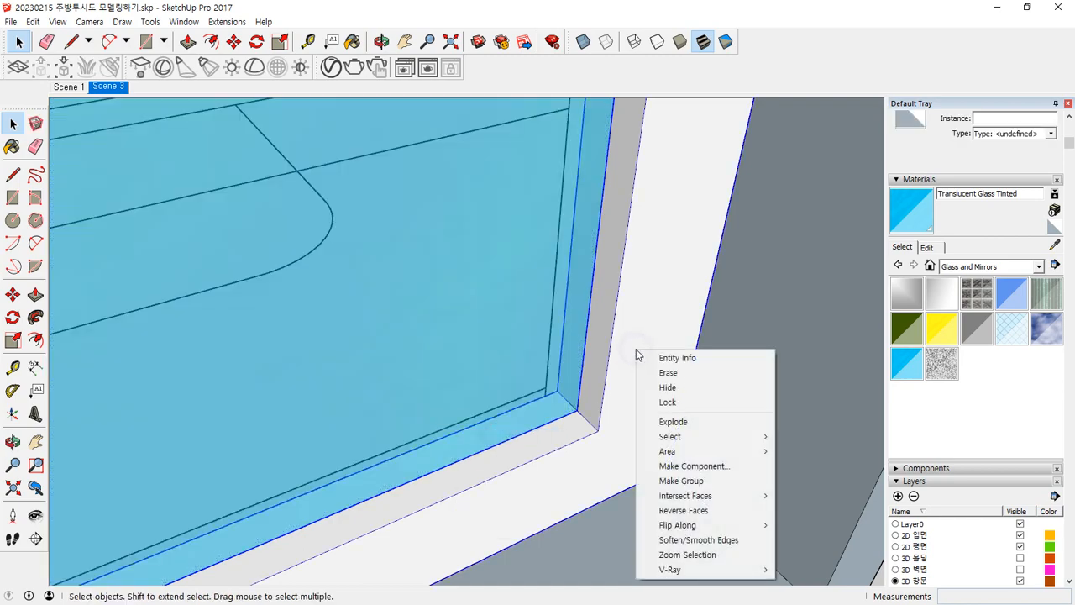
# Move the narrower glazed sash by its own thickness toward the wider sash, using its lower corner as reference.
pyautogui.moveTo(635, 353); pyautogui.dragTo(466, 407, button='middle')
pyautogui.press('m')
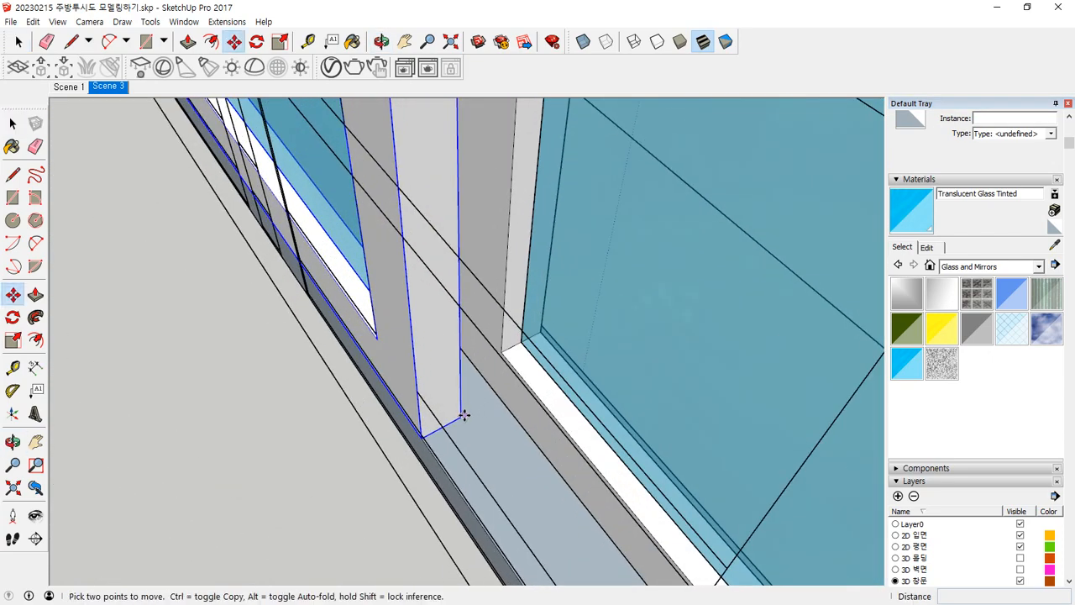
pyautogui.click(461, 417)
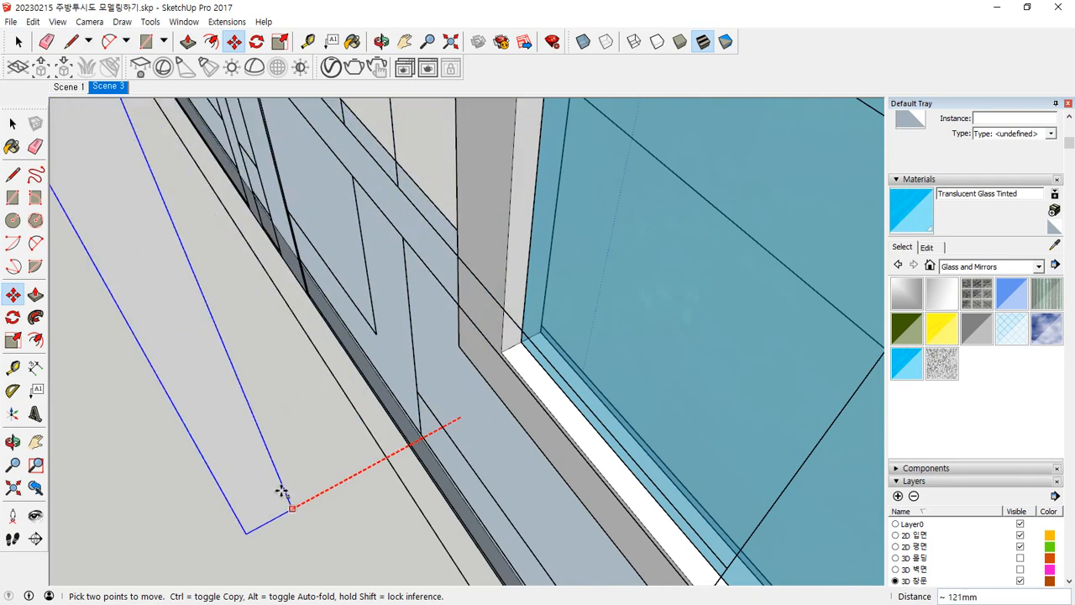
pyautogui.press('space')
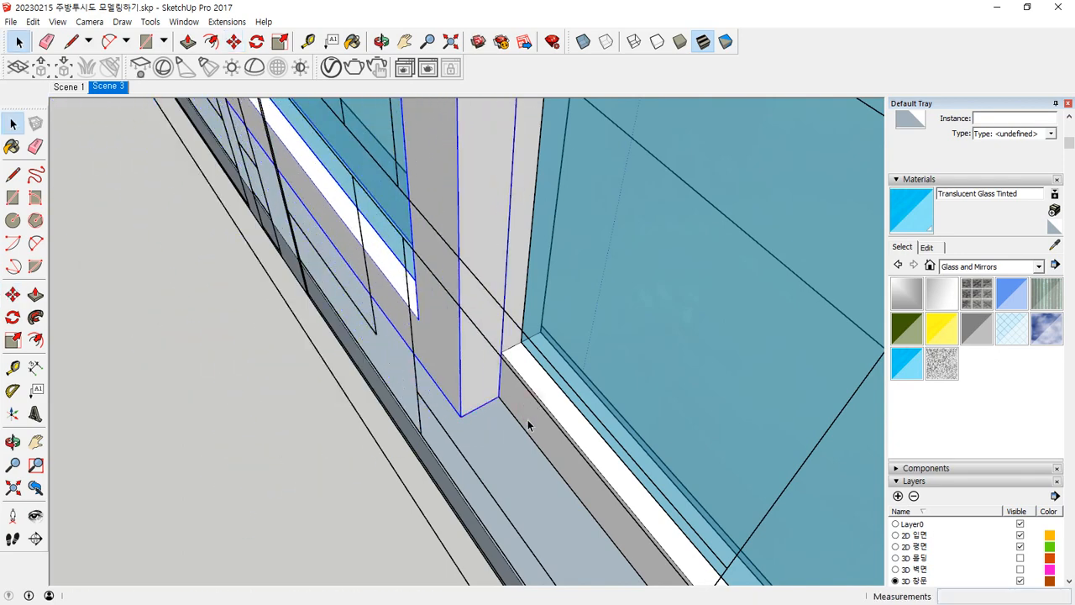
# Select the outer frame with both sashes and move the whole window 120 mm outward, away from the dining table.
pyautogui.scroll(-7, 542, 417)
pyautogui.scroll(-5, 682, 413)
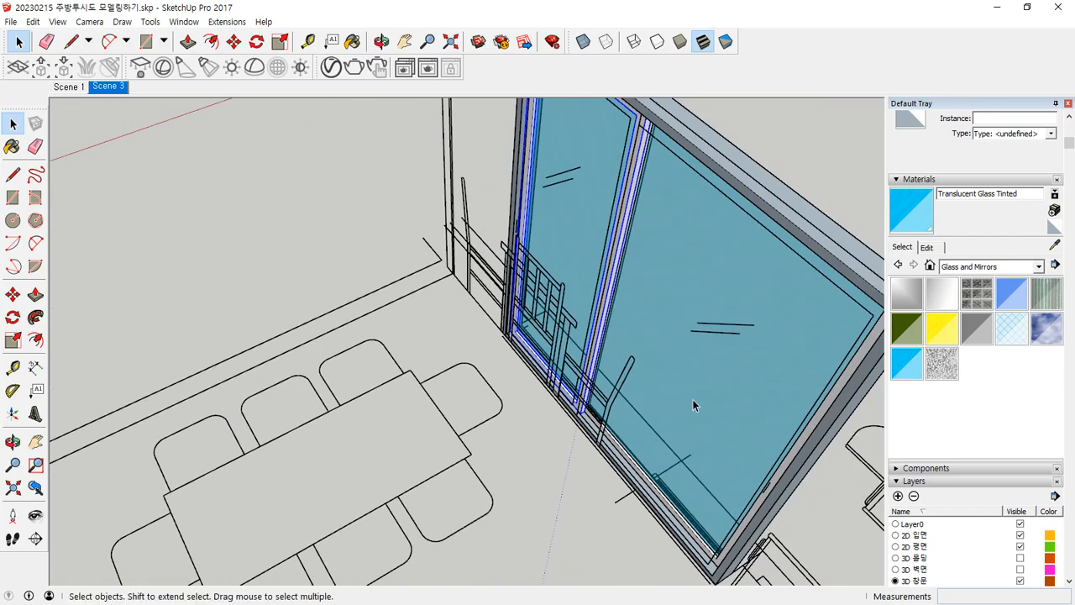
pyautogui.moveTo(692, 399); pyautogui.dragTo(289, 342, button='middle')
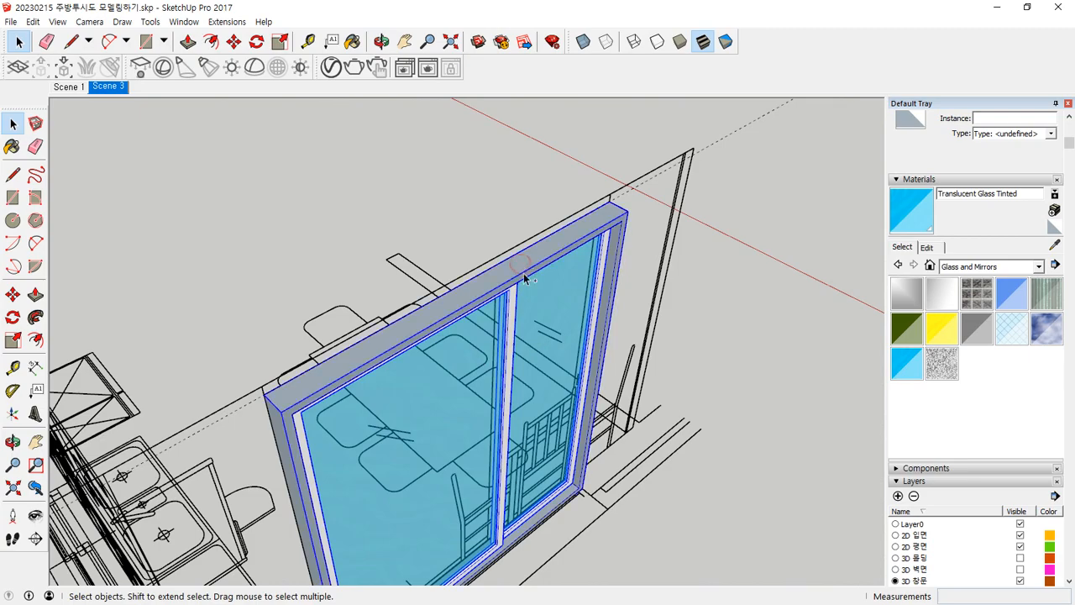
pyautogui.moveTo(524, 279); pyautogui.dragTo(423, 509, button='middle')
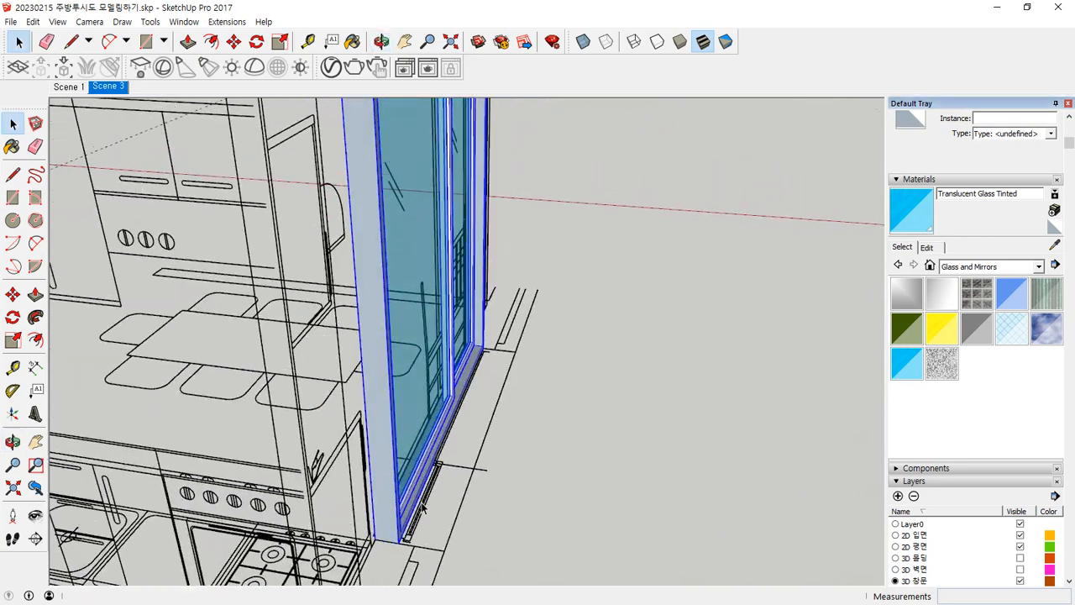
pyautogui.scroll(5, 391, 561)
pyautogui.press('m')
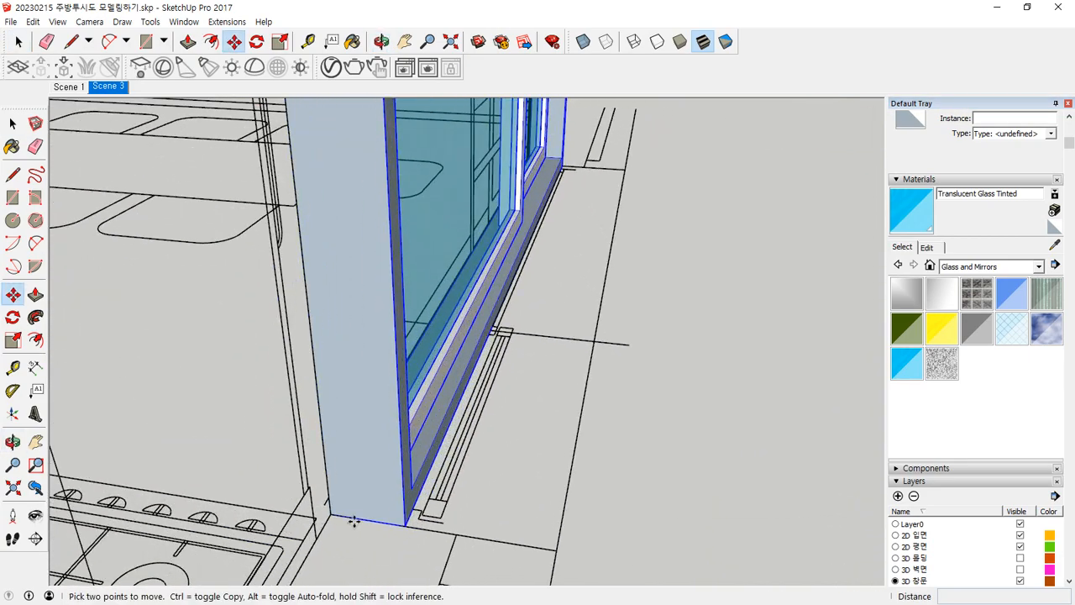
pyautogui.click(330, 515)
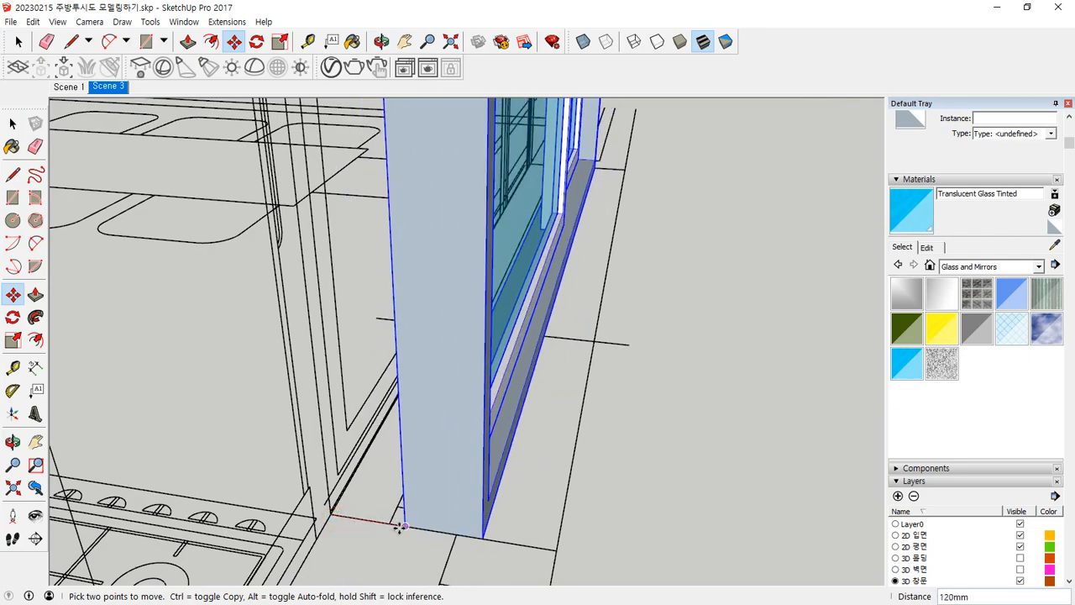
pyautogui.moveTo(389, 526); pyautogui.dragTo(718, 543, button='middle')
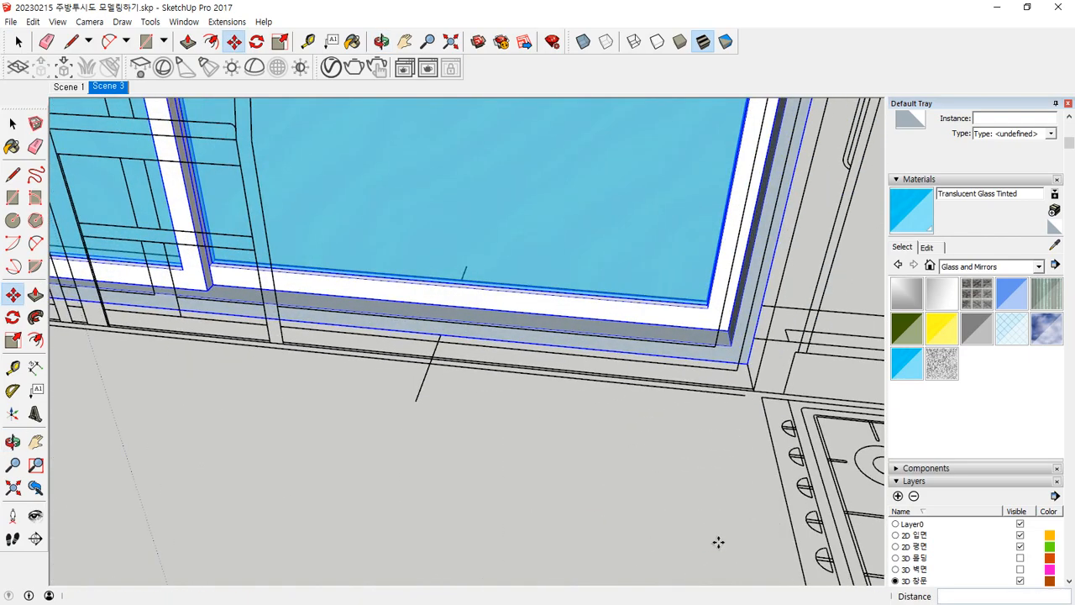
pyautogui.press('space')
# Show the 3D 벽면 layer and hide the 2D 평면 and 2D 입면 layers.
pyautogui.scroll(-5, 681, 218)
pyautogui.moveTo(681, 218); pyautogui.dragTo(557, 484, button='middle')
pyautogui.scroll(-4, 934, 550)
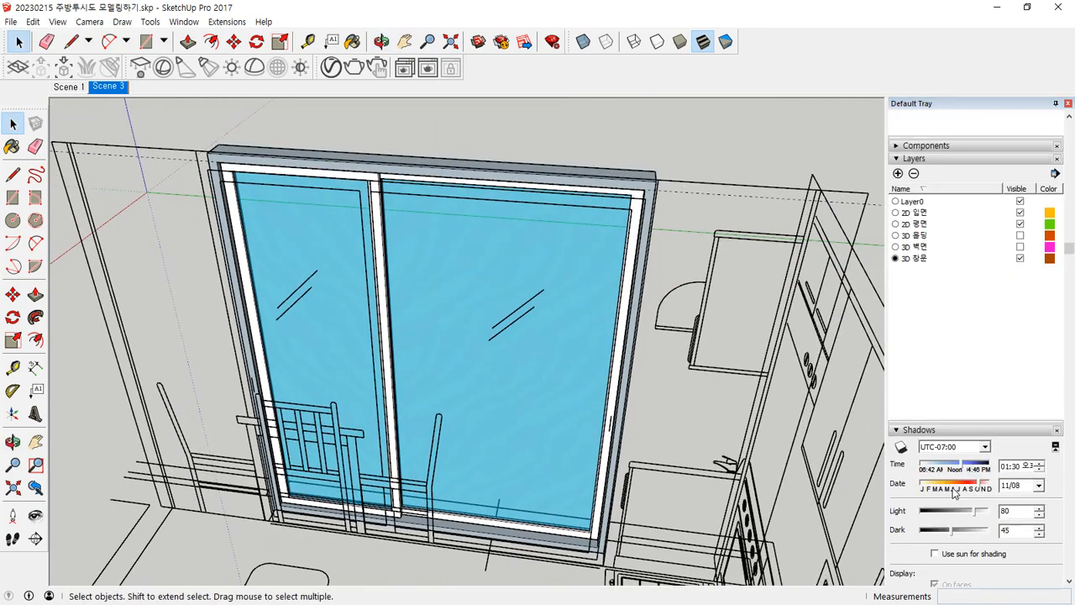
pyautogui.scroll(1, 989, 358)
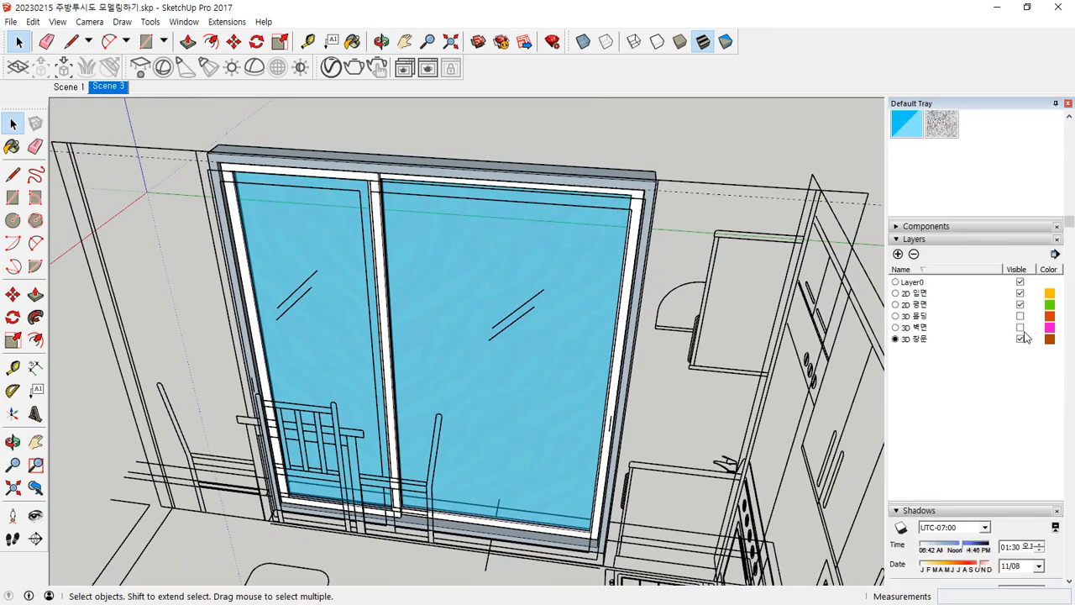
pyautogui.click(1020, 327)
pyautogui.moveTo(512, 361); pyautogui.dragTo(504, 288, button='middle')
pyautogui.click(1020, 304)
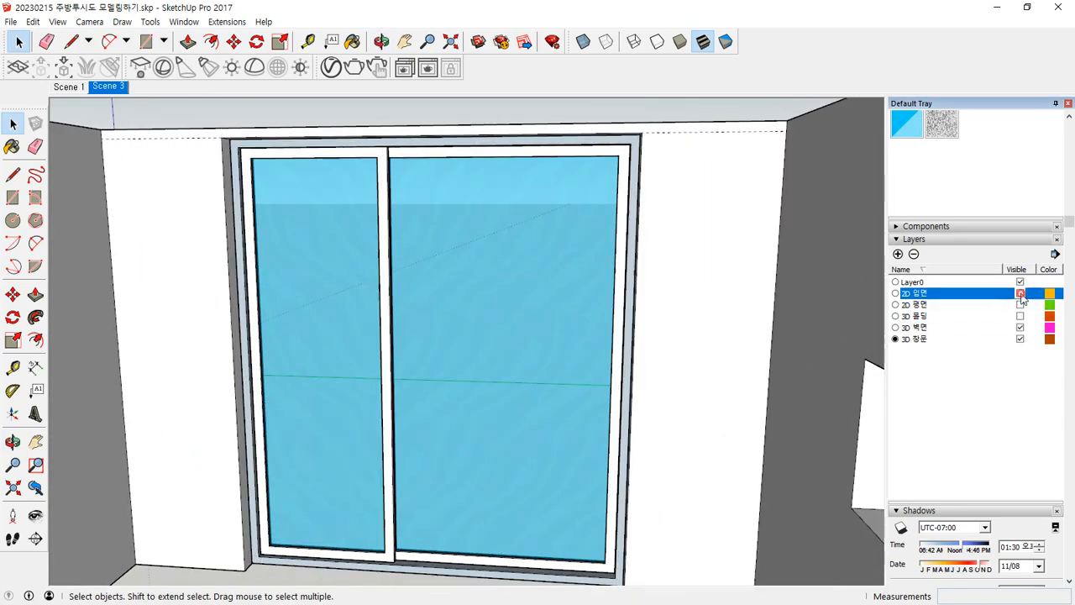
pyautogui.click(1020, 293)
# Erase the dashed guide line running along the wall above the sliding window.
pyautogui.moveTo(470, 252)
pyautogui.mouseDown(button='middle')
pyautogui.moveTo(522, 229)
pyautogui.moveTo(534, 240)
pyautogui.mouseUp(button='middle')
pyautogui.press('e')
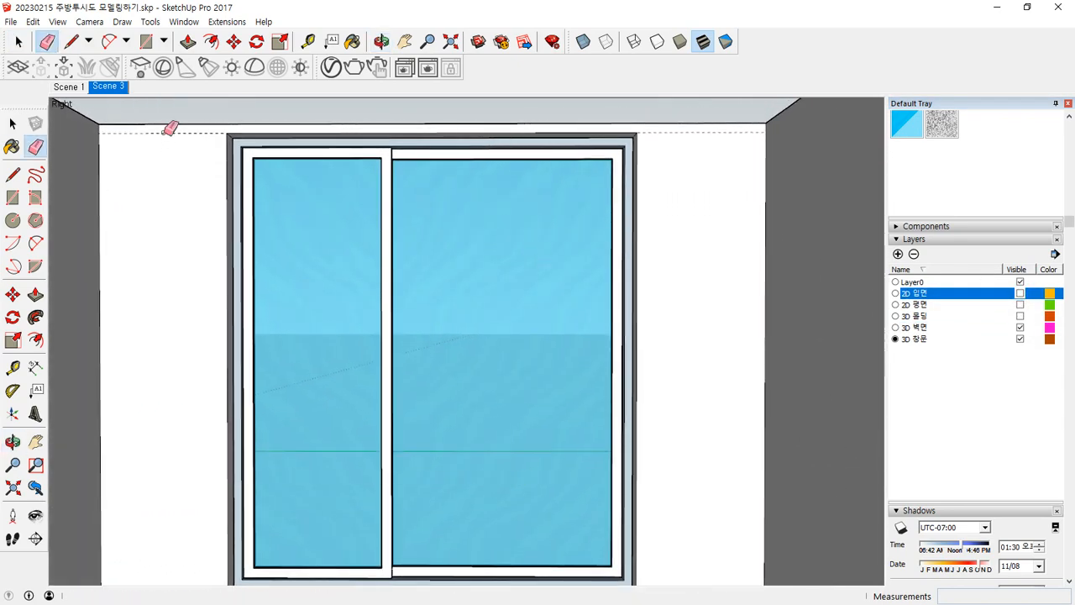
pyautogui.scroll(-1, 166, 445)
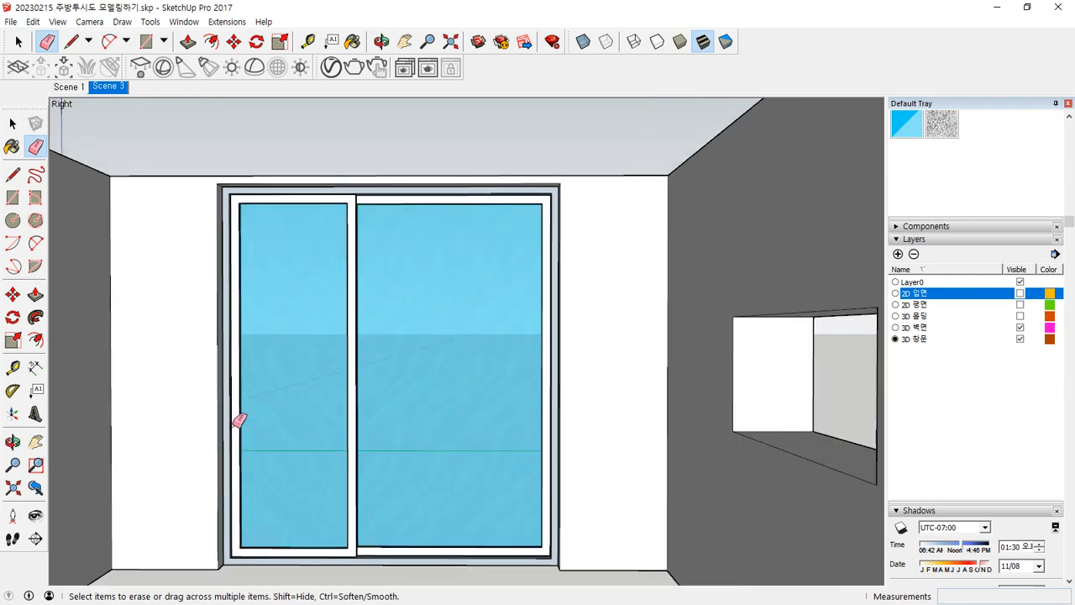
pyautogui.keyDown('shift'); pyautogui.moveTo(551, 371); pyautogui.dragTo(551, 346, button='middle'); pyautogui.keyUp('shift')
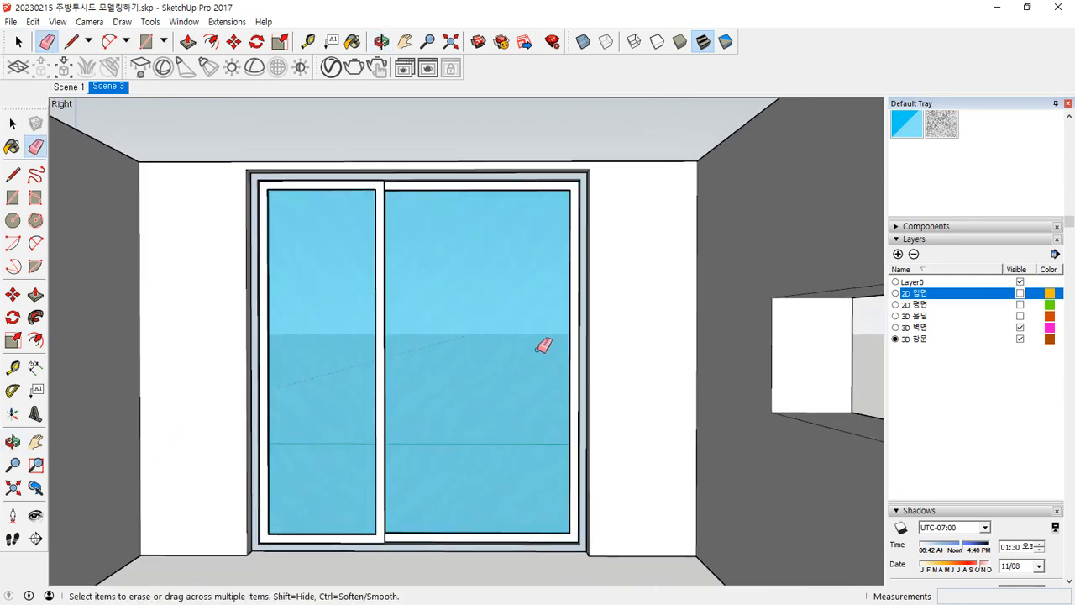
# Show the 2D 입면 and 2D 평면 layers and hide the 3D 벽면 layer at the sink wall.
pyautogui.scroll(-1, 672, 319)
pyautogui.moveTo(689, 332); pyautogui.dragTo(818, 360, button='middle')
pyautogui.moveTo(370, 348); pyautogui.dragTo(573, 400, button='middle')
pyautogui.scroll(-4, 277, 340)
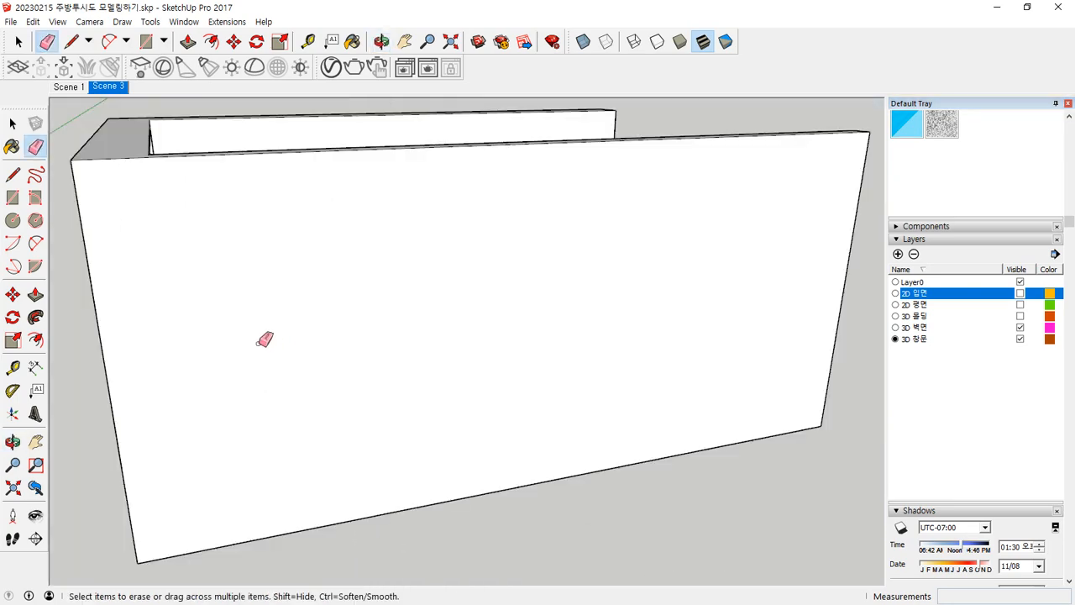
pyautogui.moveTo(281, 326)
pyautogui.mouseDown(button='middle')
pyautogui.moveTo(281, 370)
pyautogui.moveTo(386, 291)
pyautogui.moveTo(657, 218)
pyautogui.moveTo(499, 312)
pyautogui.moveTo(605, 288)
pyautogui.mouseUp(button='middle')
pyautogui.scroll(3, 657, 217)
pyautogui.press('e')
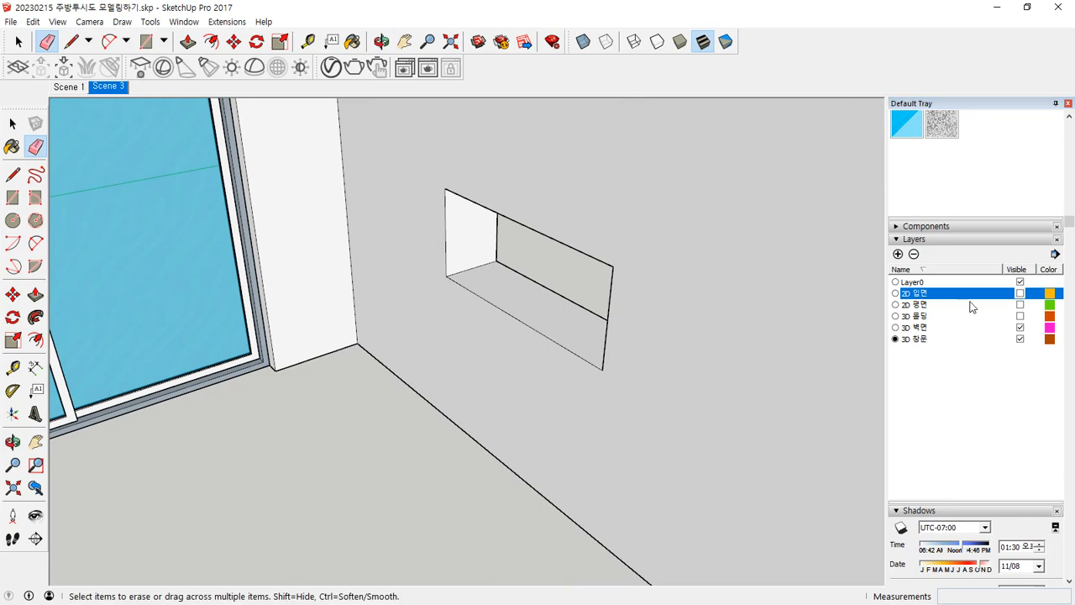
pyautogui.click(1020, 293)
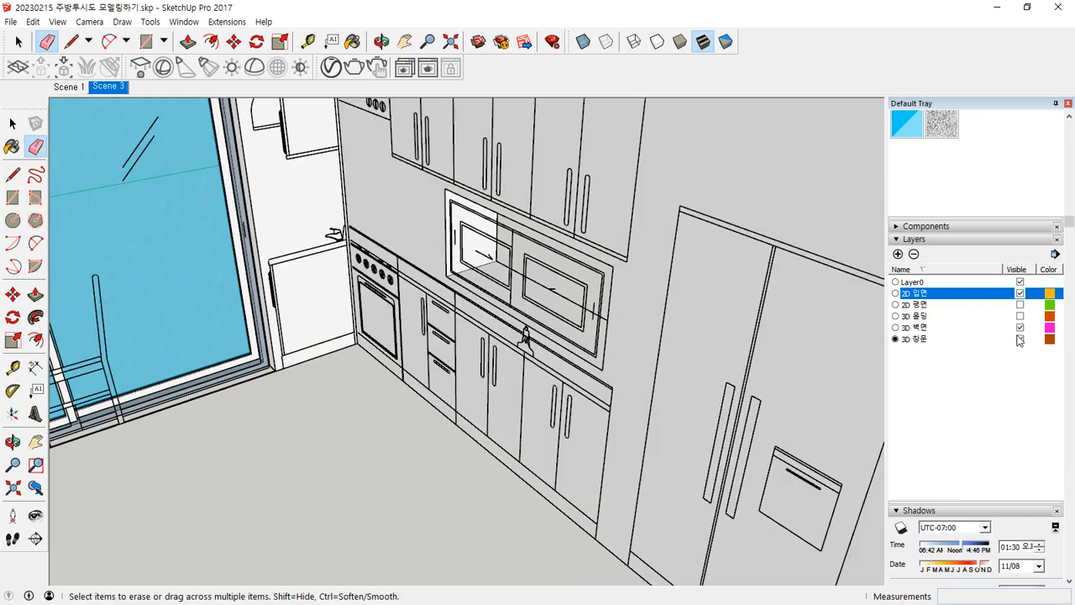
pyautogui.click(1020, 327)
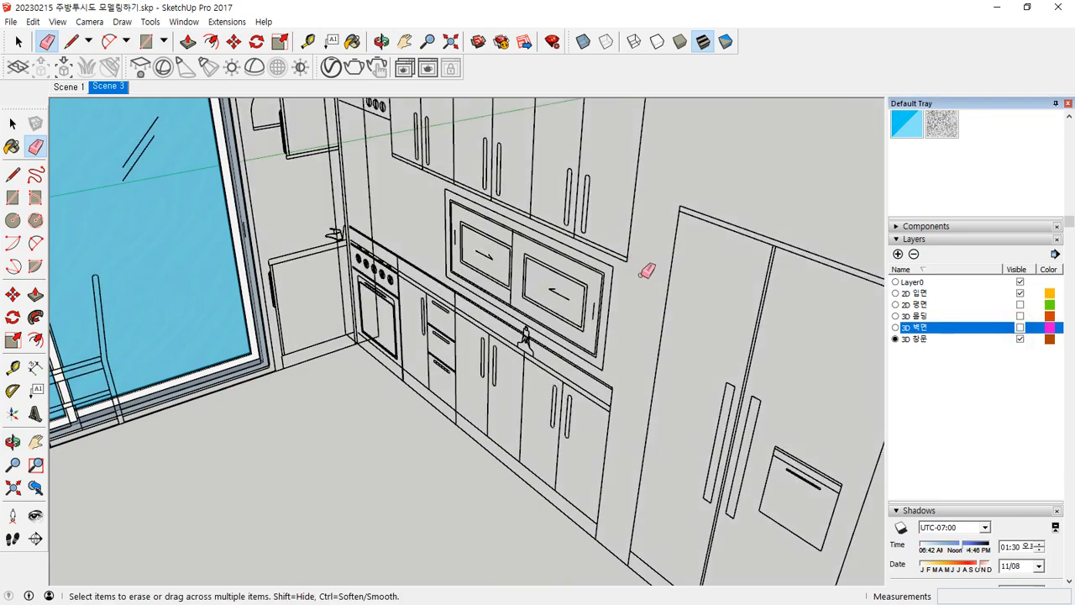
pyautogui.scroll(5, 647, 271)
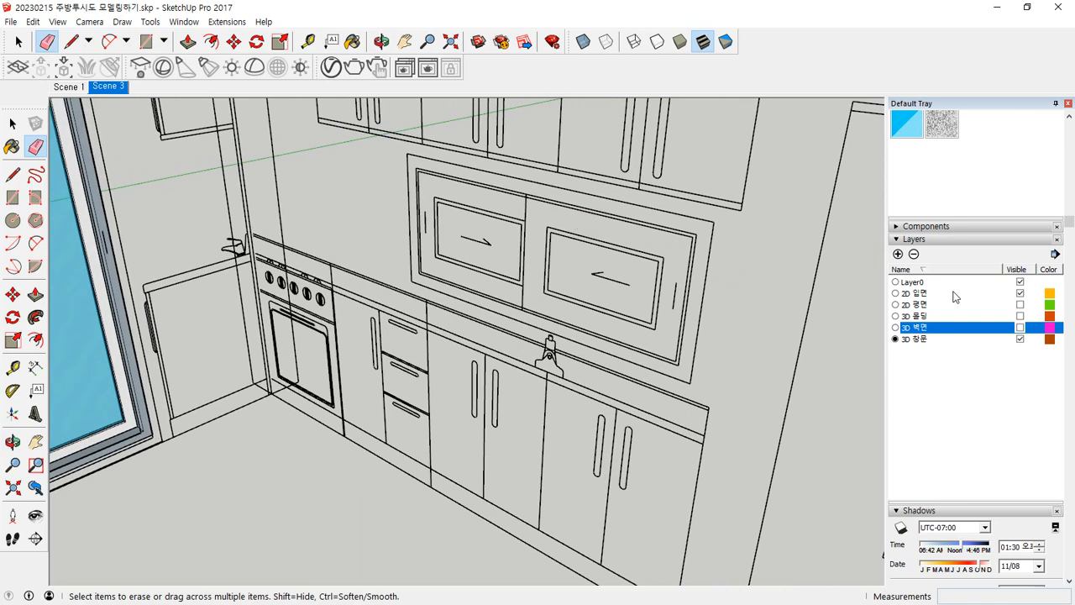
pyautogui.click(1020, 304)
# Draw a 1200 by 500 mm rectangle over the outer outline of the small sliding window above the sink.
pyautogui.scroll(4, 448, 168)
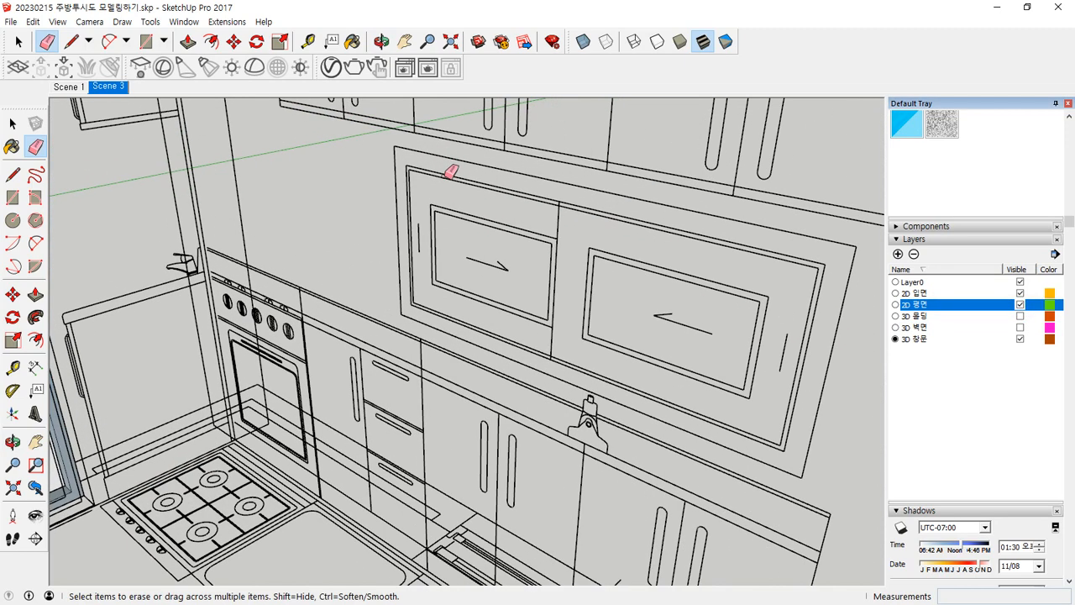
pyautogui.press('r')
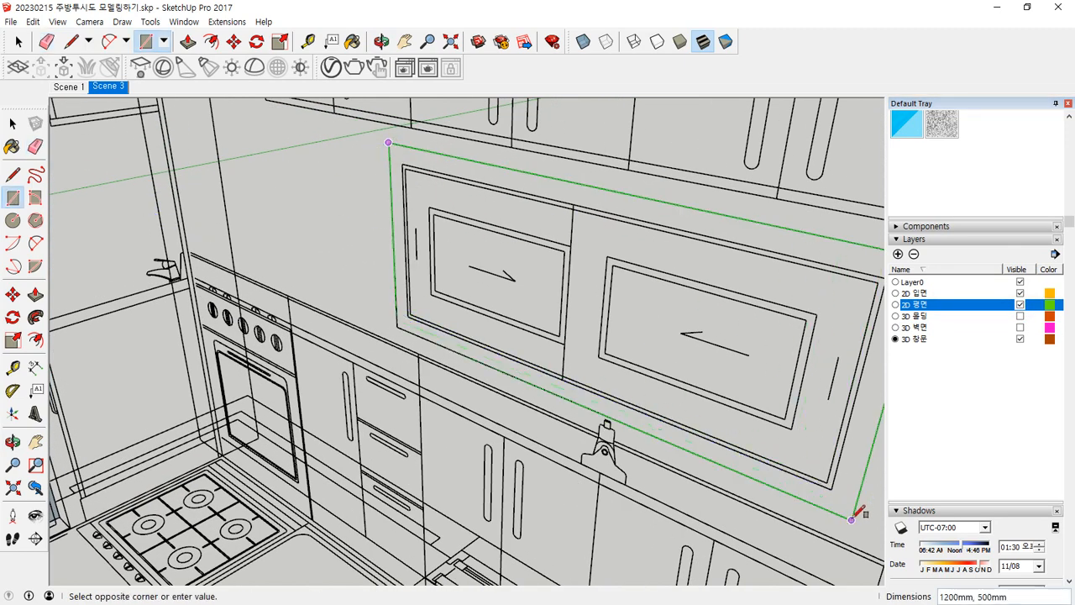
pyautogui.click(852, 518)
# Offset the small window's rectangle inward to the elevation's inner frame line and delete the inner face.
pyautogui.press('f')
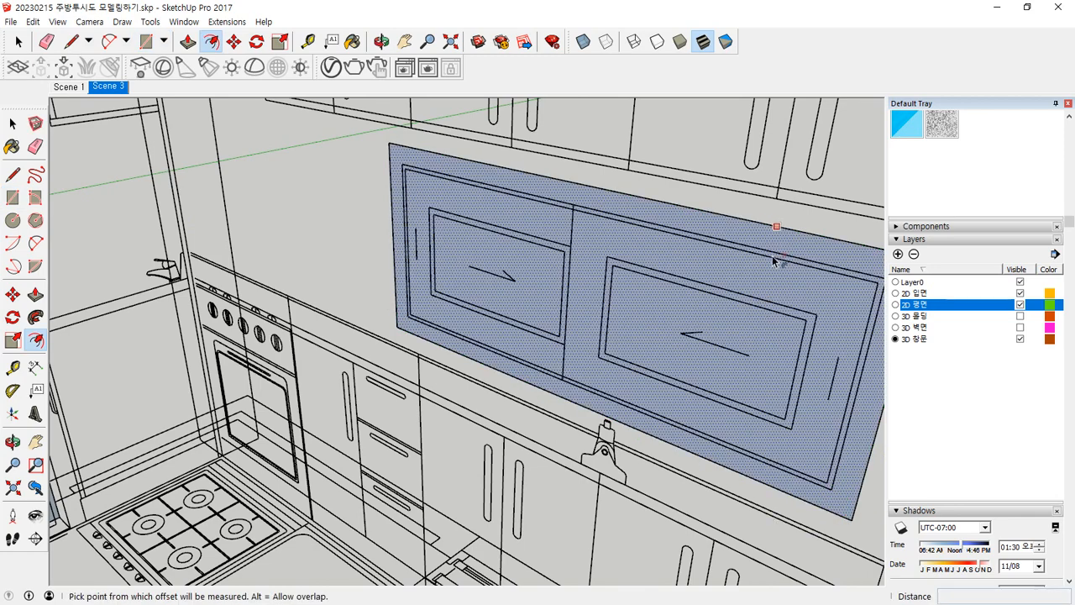
pyautogui.click(776, 251)
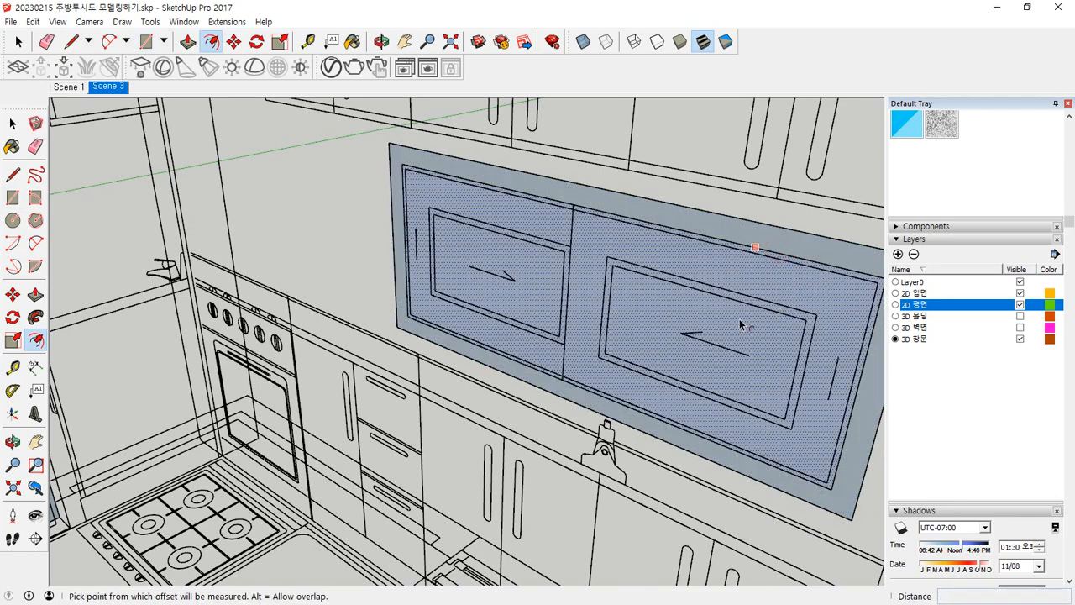
pyautogui.press('space')
pyautogui.press('Delete')
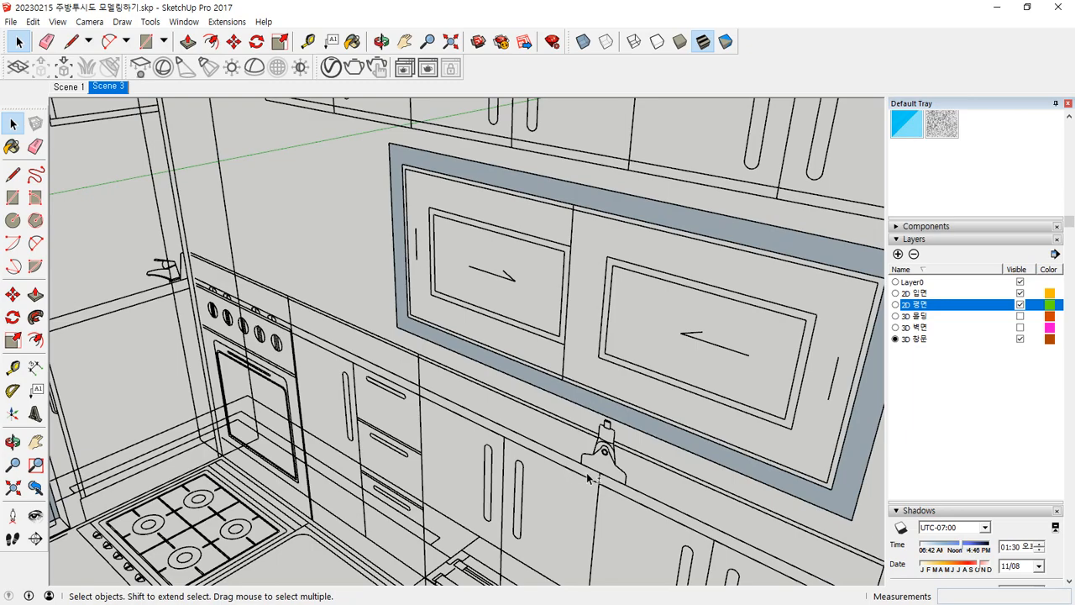
# Measure the small window's frame depth at its end in the 2D plan.
pyautogui.moveTo(588, 476); pyautogui.dragTo(569, 379, button='middle')
pyautogui.keyDown('shift'); pyautogui.moveTo(653, 556); pyautogui.dragTo(508, 432, button='middle'); pyautogui.keyUp('shift')
pyautogui.scroll(4, 515, 380)
pyautogui.keyDown('shift'); pyautogui.moveTo(456, 384); pyautogui.dragTo(771, 544, button='middle'); pyautogui.keyUp('shift')
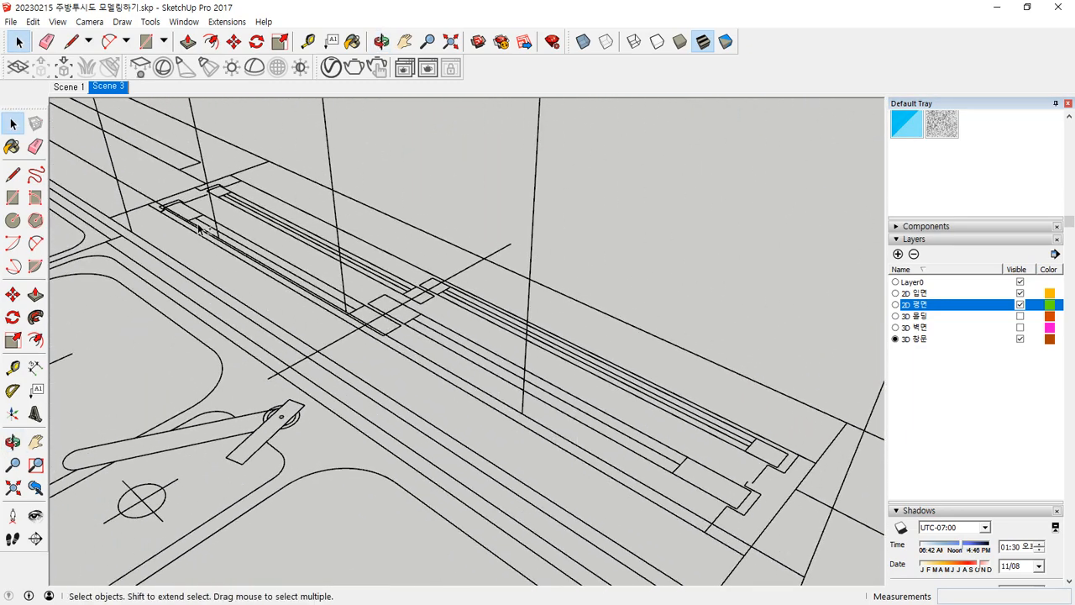
pyautogui.scroll(5, 276, 271)
pyautogui.press('t')
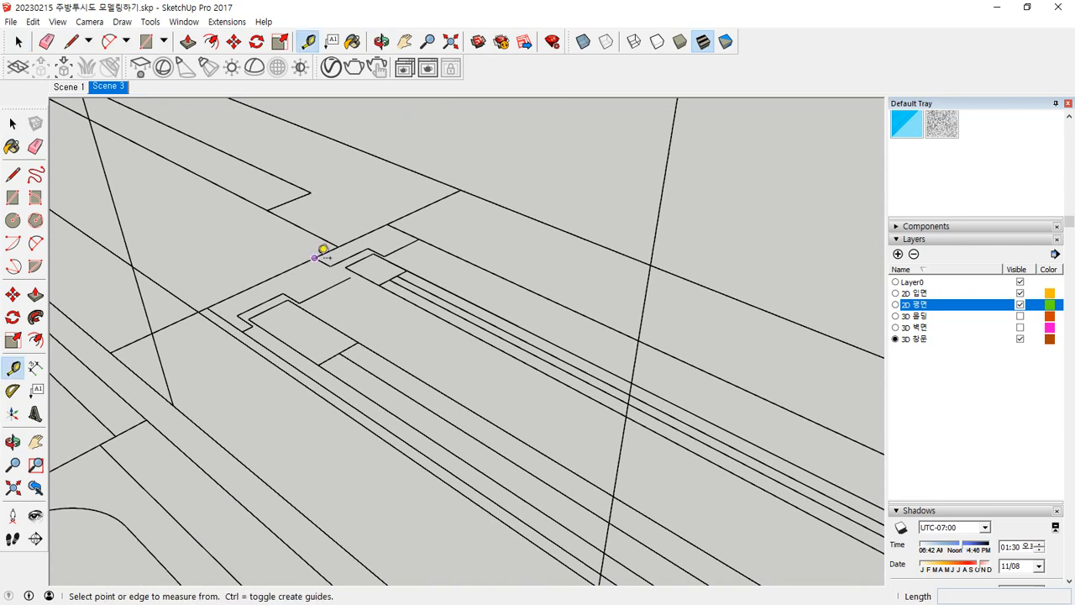
pyautogui.click(315, 258)
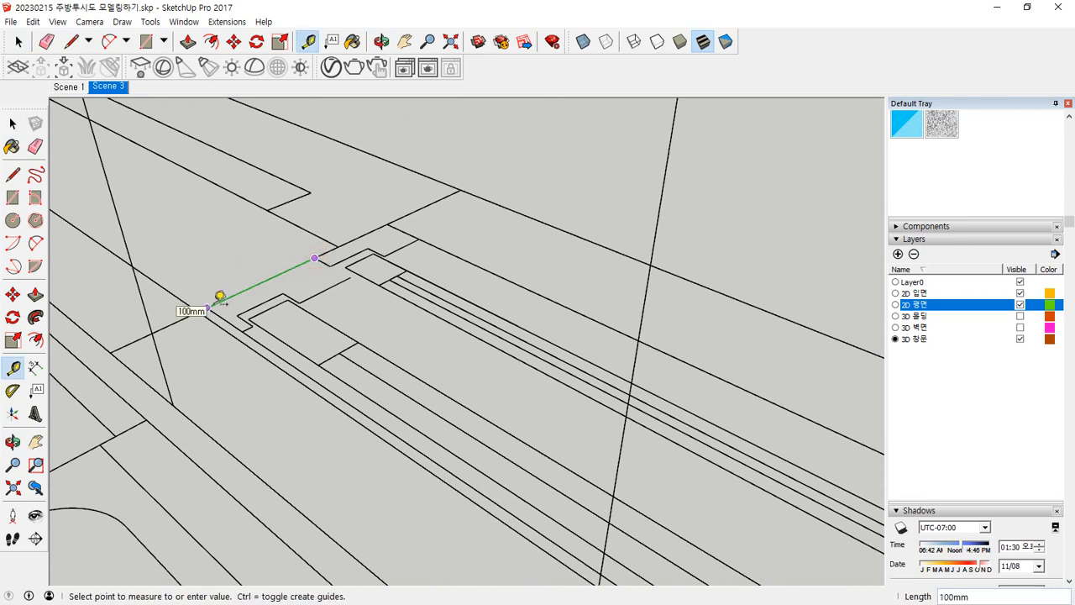
# Extrude the small window's outer frame to the 100 mm depth measured in the 2D plan.
pyautogui.hotkey('ctrl', 'z')
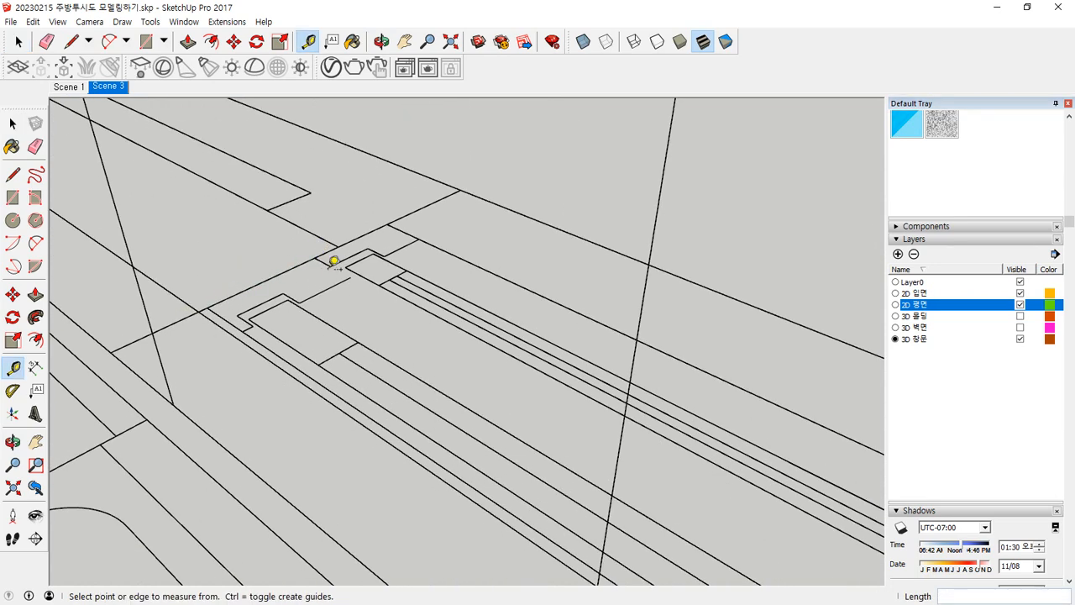
pyautogui.hotkey('shift', 'z')
pyautogui.scroll(5, 546, 189)
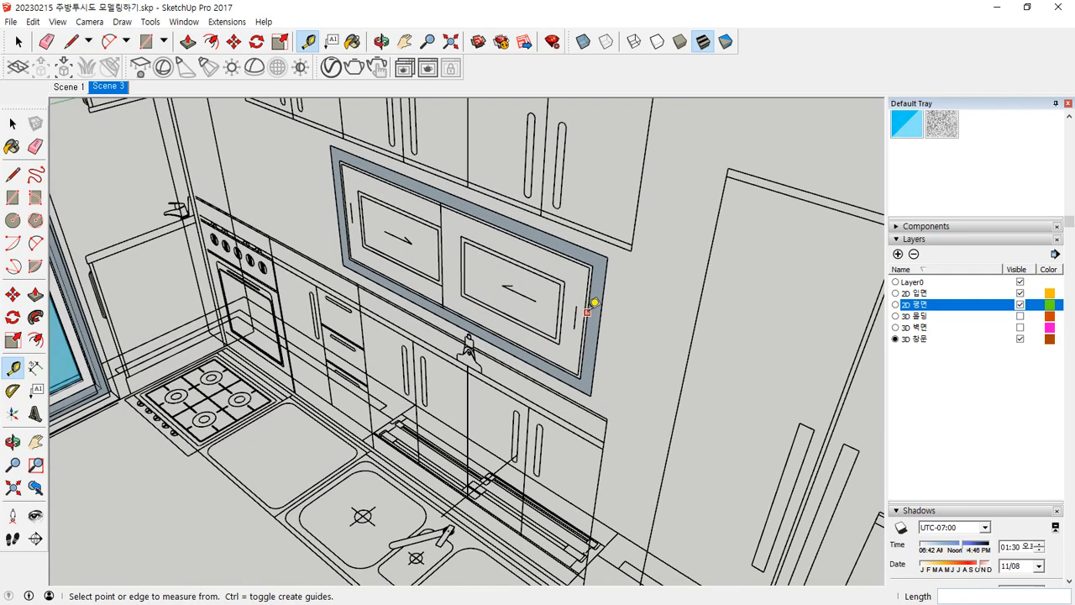
pyautogui.press('p')
pyautogui.click(592, 327)
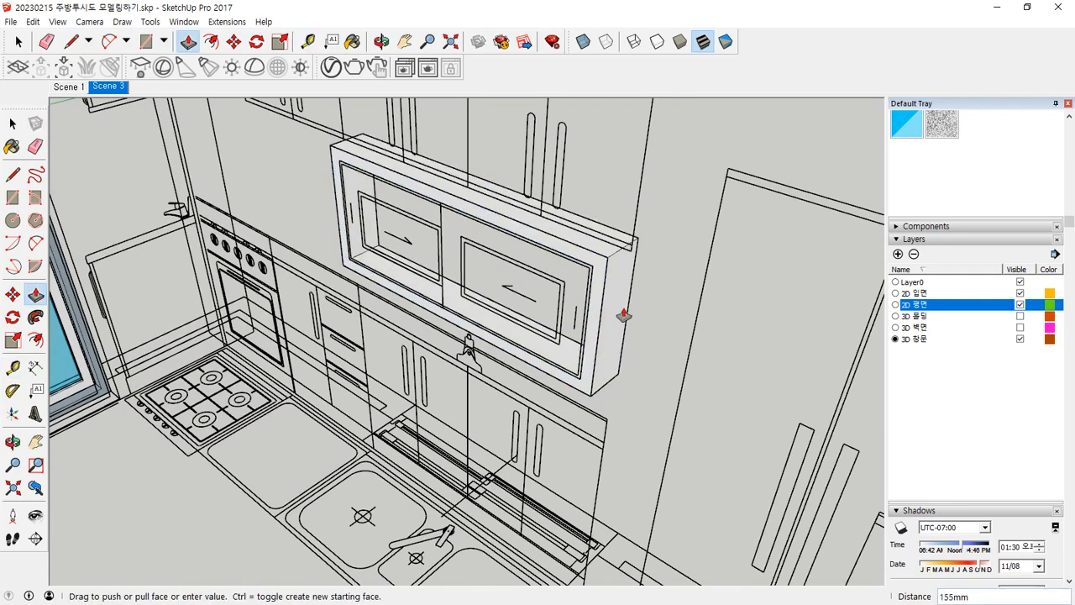
pyautogui.press('Return')
pyautogui.press('space')
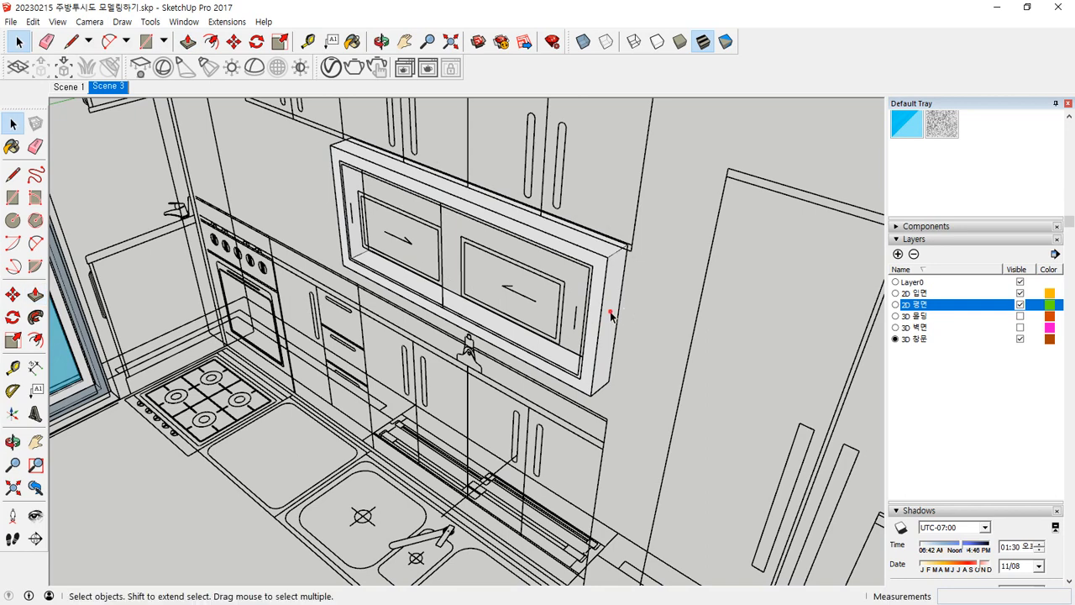
# Select the whole extruded frame of the small window and make it a group.
pyautogui.tripleClick(611, 312)
pyautogui.rightClick(611, 313)
pyautogui.press('g')
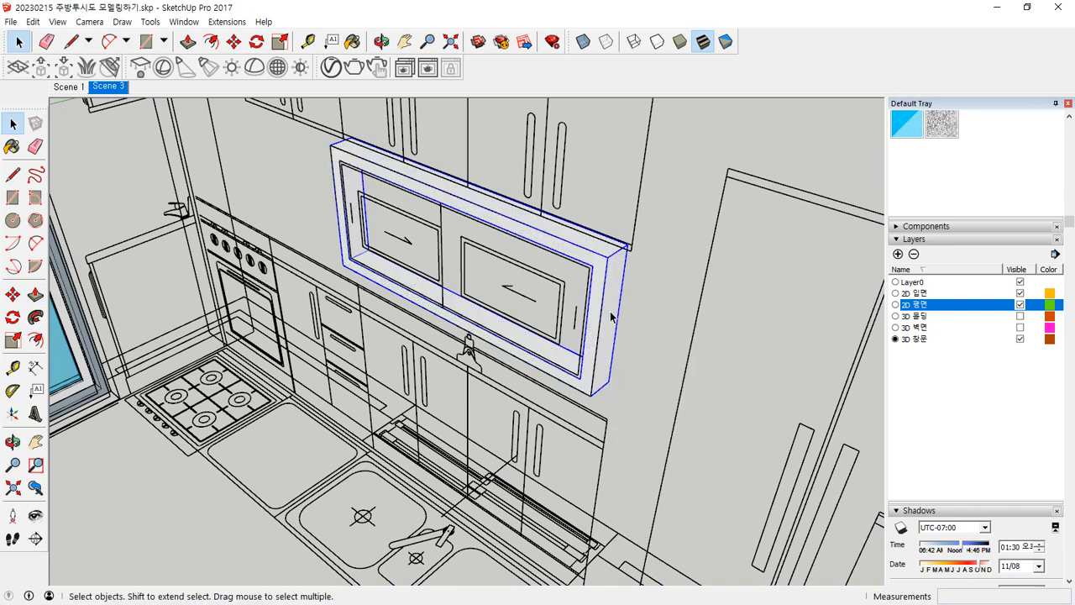
# Reverse all faces inside the small window's frame group and close the group.
pyautogui.tripleClick(608, 309)
pyautogui.rightClick(608, 309)
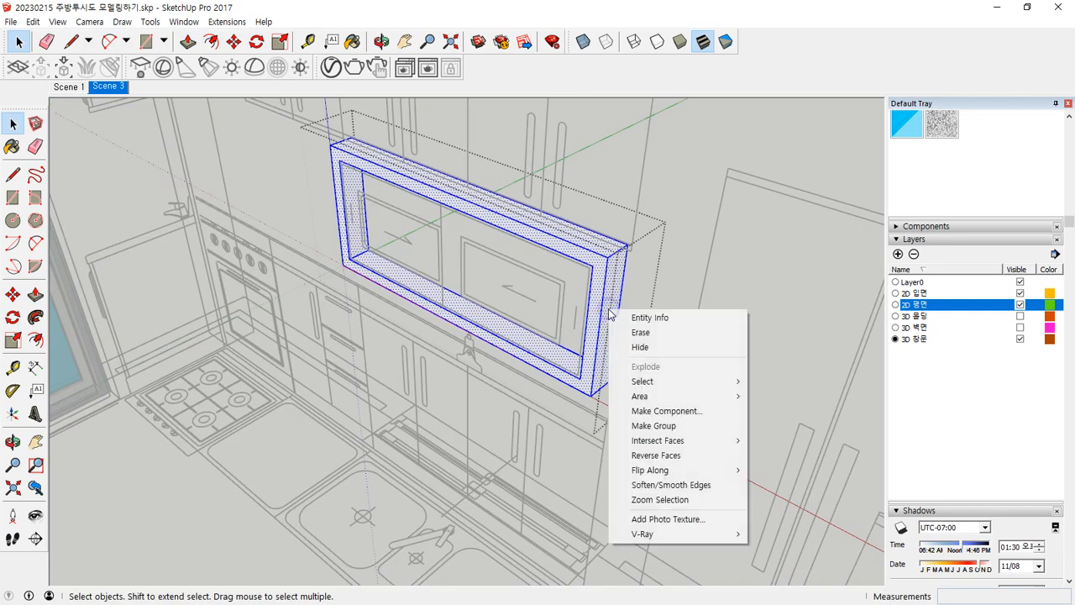
pyautogui.press('r')
pyautogui.click(666, 309)
# Draw a rectangle over the small window's right sash, from the centre meeting line to the frame's lower inner corner.
pyautogui.moveTo(497, 285); pyautogui.dragTo(548, 254, button='middle')
pyautogui.scroll(3, 547, 254)
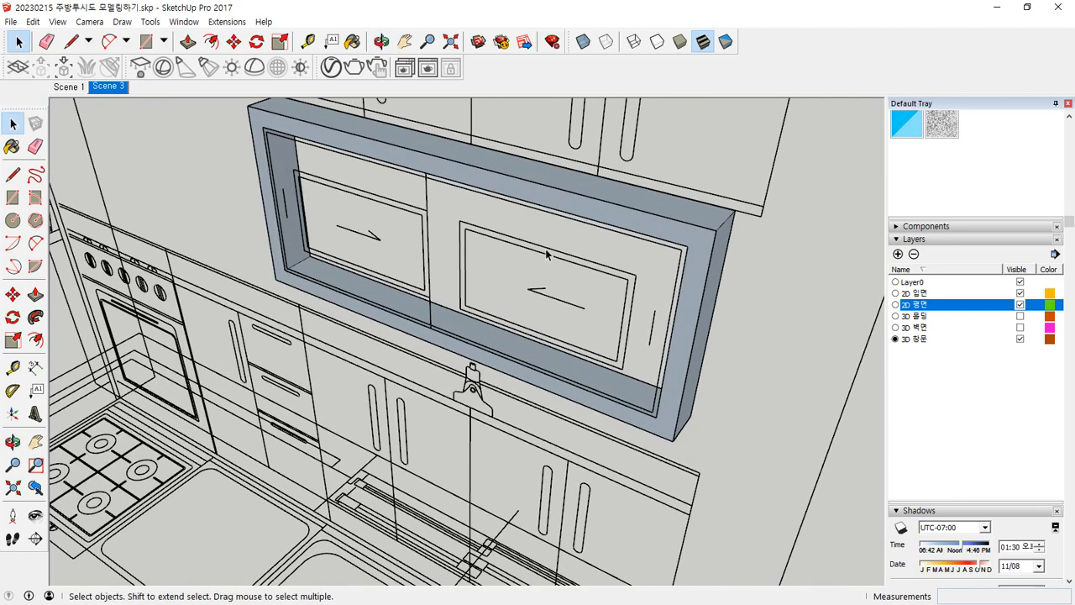
pyautogui.press('r')
pyautogui.click(426, 171)
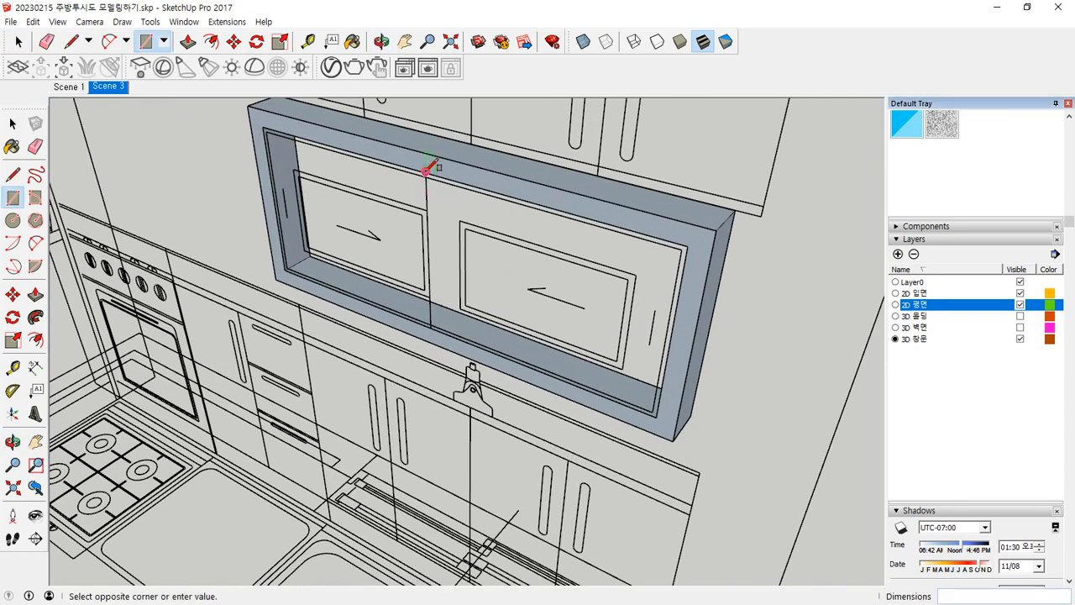
pyautogui.click(656, 416)
# Offset the right sash rectangle inward to the elevation's glass outline and delete the inner face.
pyautogui.scroll(2, 604, 352)
pyautogui.press('f')
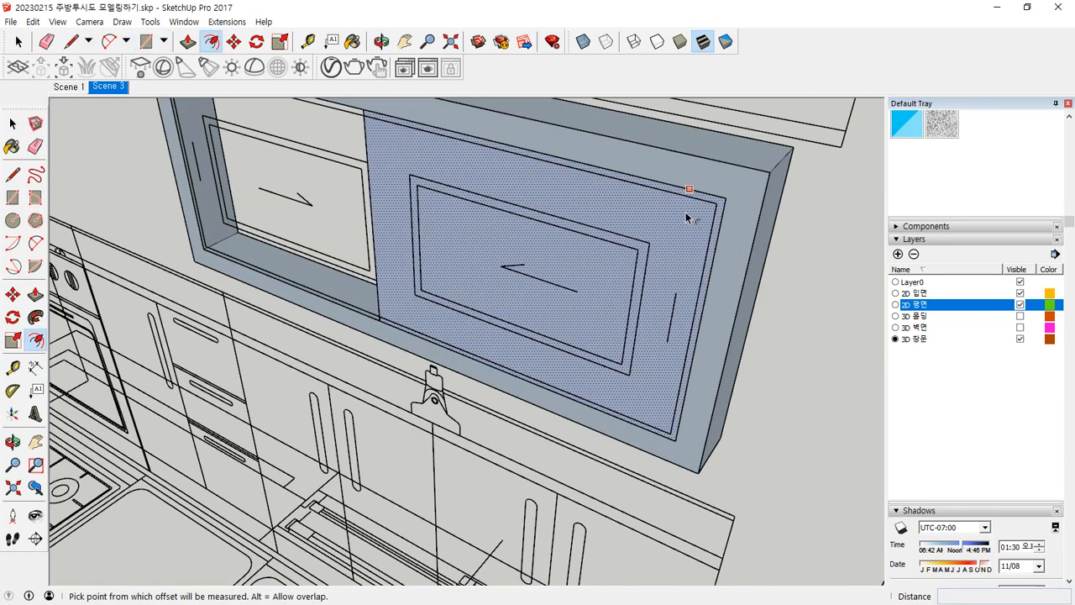
pyautogui.click(689, 189)
pyautogui.click(648, 246)
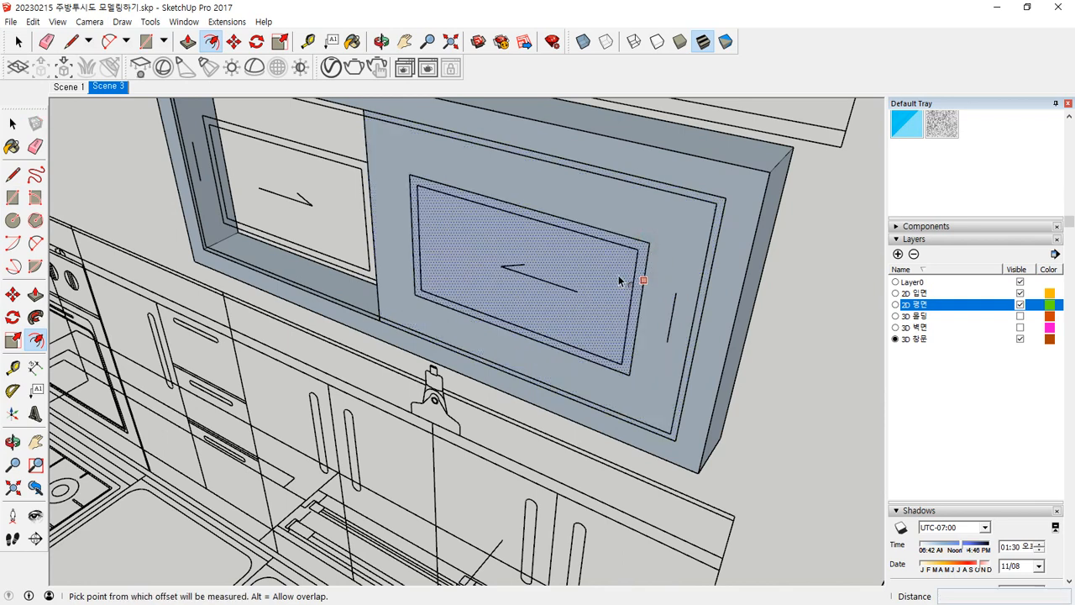
pyautogui.press('space')
pyautogui.press('Delete')
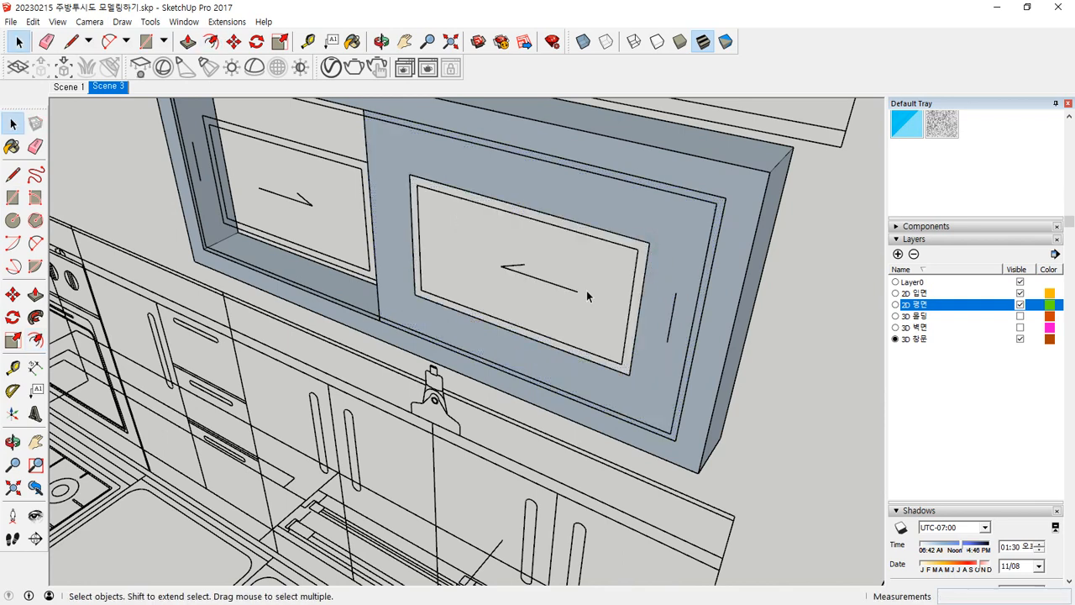
# Measure the small window's sash thickness in the 2D plan.
pyautogui.scroll(5, 294, 550)
pyautogui.press('t')
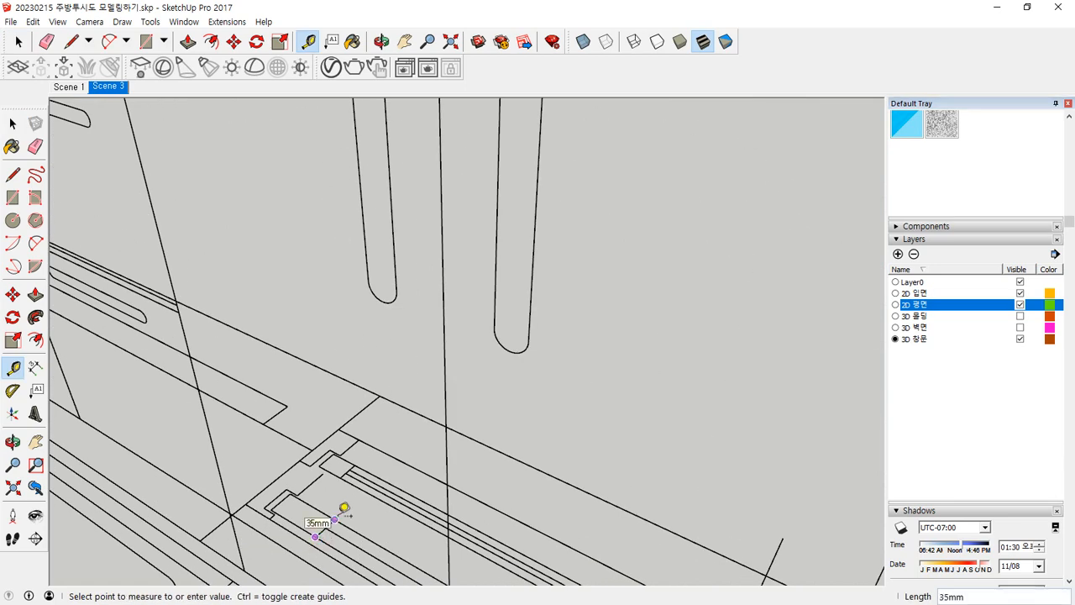
pyautogui.moveTo(471, 367); pyautogui.dragTo(472, 361, button='middle')
pyautogui.scroll(-10, 497, 325)
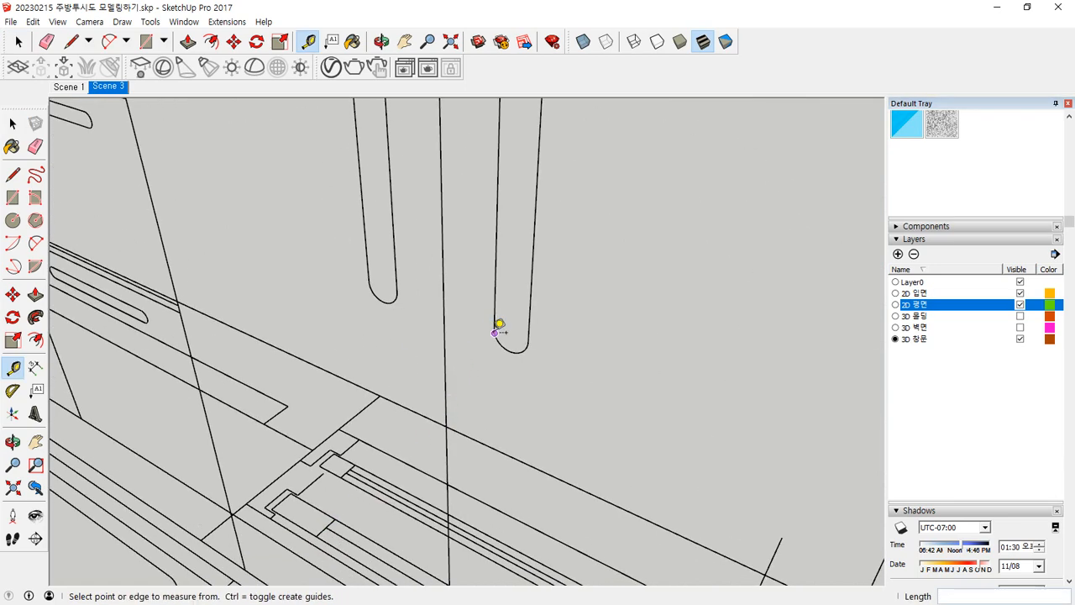
# Extrude the small window's right sash frame to its thickness in the 2D plan.
pyautogui.moveTo(498, 328); pyautogui.dragTo(568, 288, button='middle')
pyautogui.scroll(5, 581, 273)
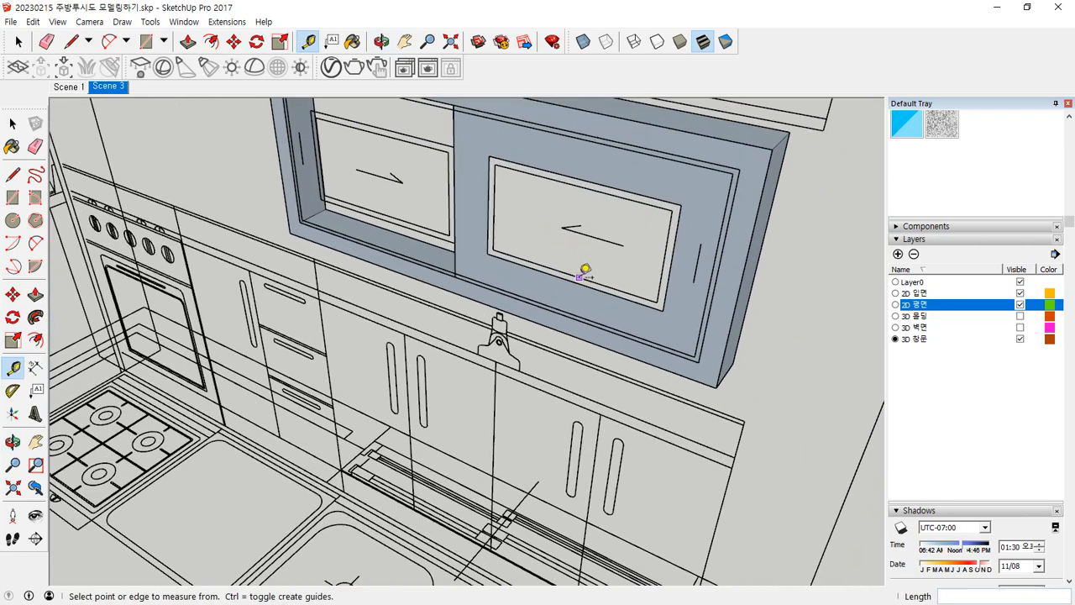
pyautogui.press('p')
pyautogui.click(613, 290)
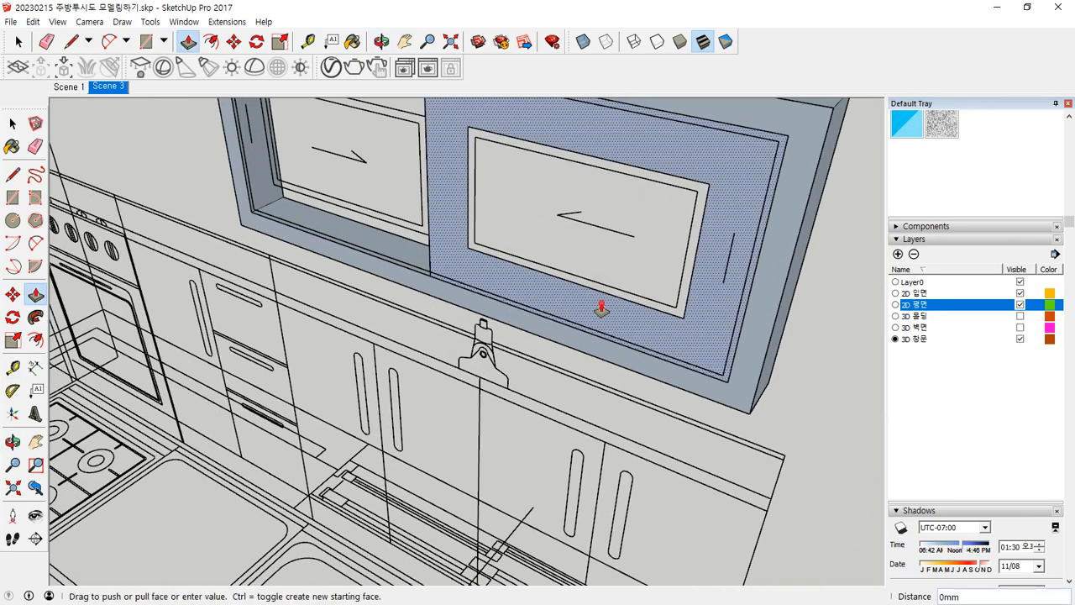
# Extrude the front window sash frame 35 mm and make it a group.
pyautogui.press('Return')
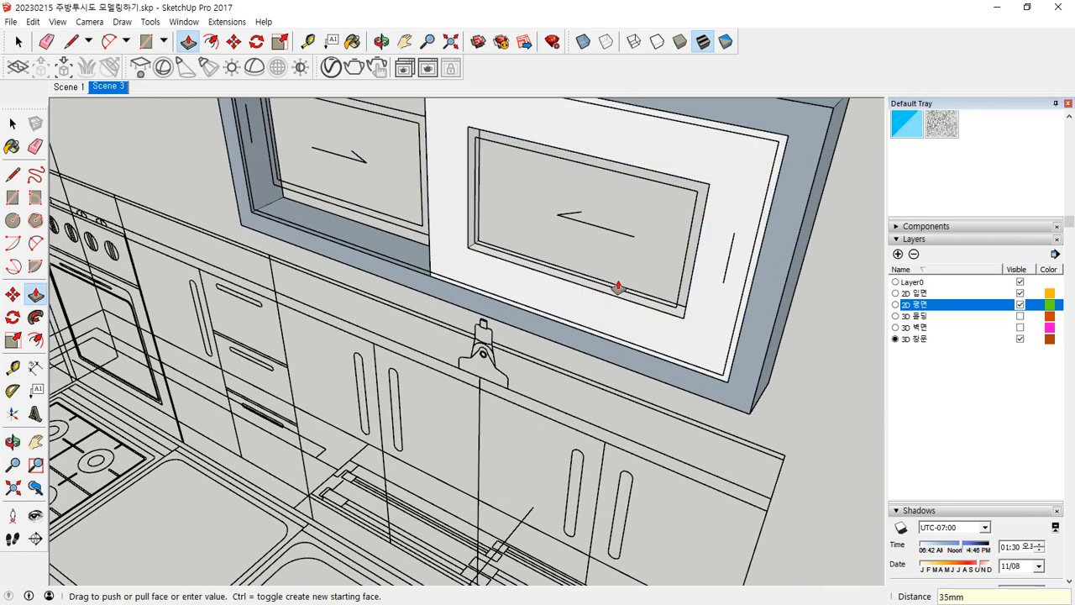
pyautogui.press('space')
pyautogui.click(633, 314)
pyautogui.rightClick(633, 317)
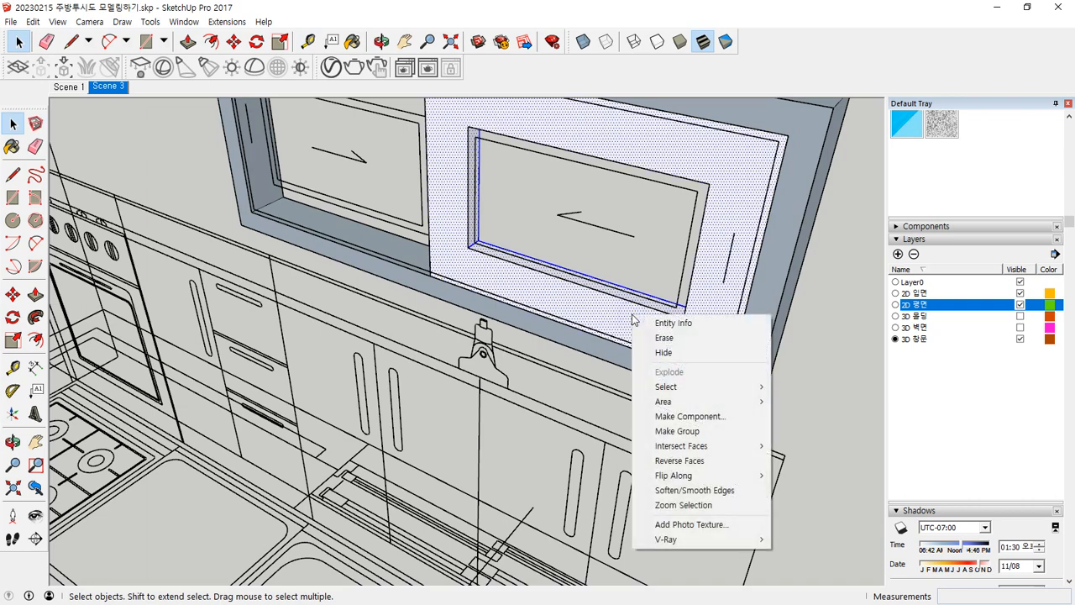
pyautogui.press('g')
# Paste the glass pane into the sash opening and paint it with Translucent Glass Tinted.
pyautogui.hotkey('ctrl', 'c')
pyautogui.hotkey('ctrl', 'v')
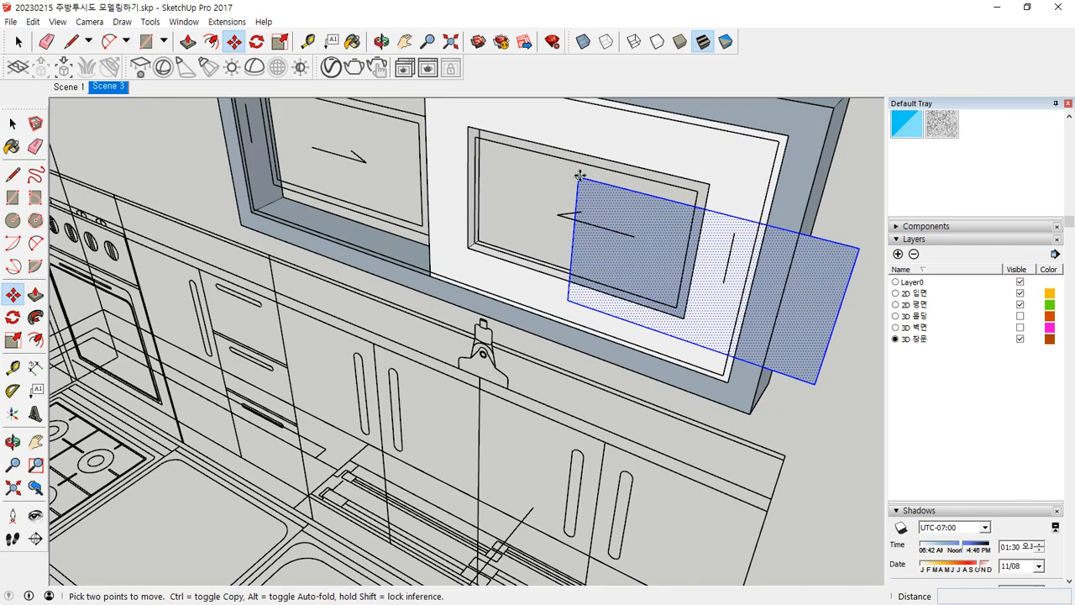
pyautogui.click(467, 124)
pyautogui.press('b')
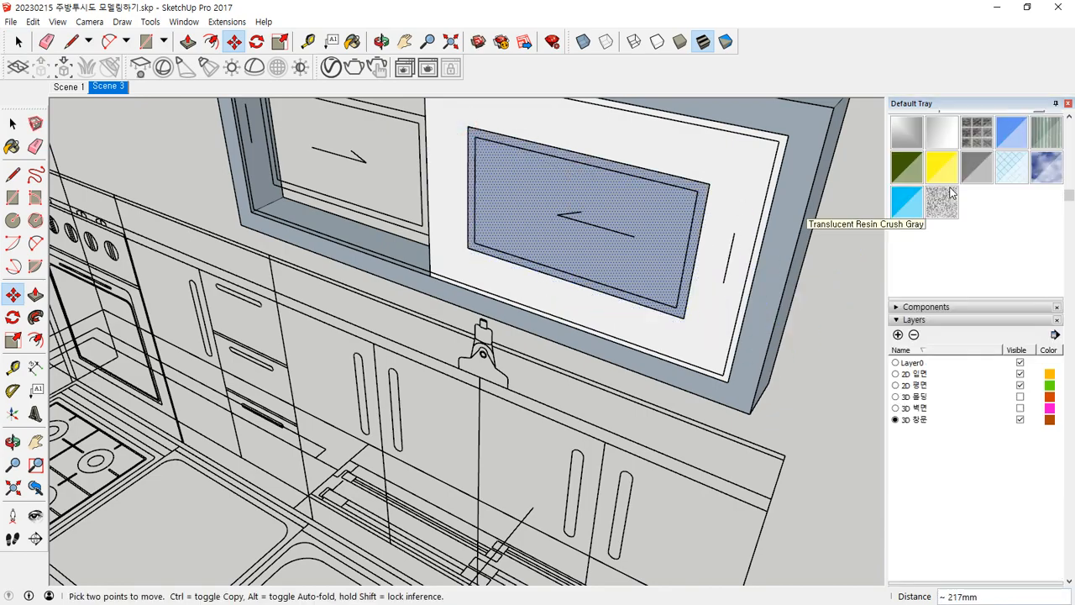
pyautogui.click(659, 208)
# Move the glass pane about 18 mm inward to the middle of the sash thickness and group it with the sash.
pyautogui.moveTo(781, 231)
pyautogui.mouseDown(button='middle')
pyautogui.moveTo(277, 272)
pyautogui.moveTo(559, 333)
pyautogui.mouseUp(button='middle')
pyautogui.scroll(4, 588, 332)
pyautogui.press('m')
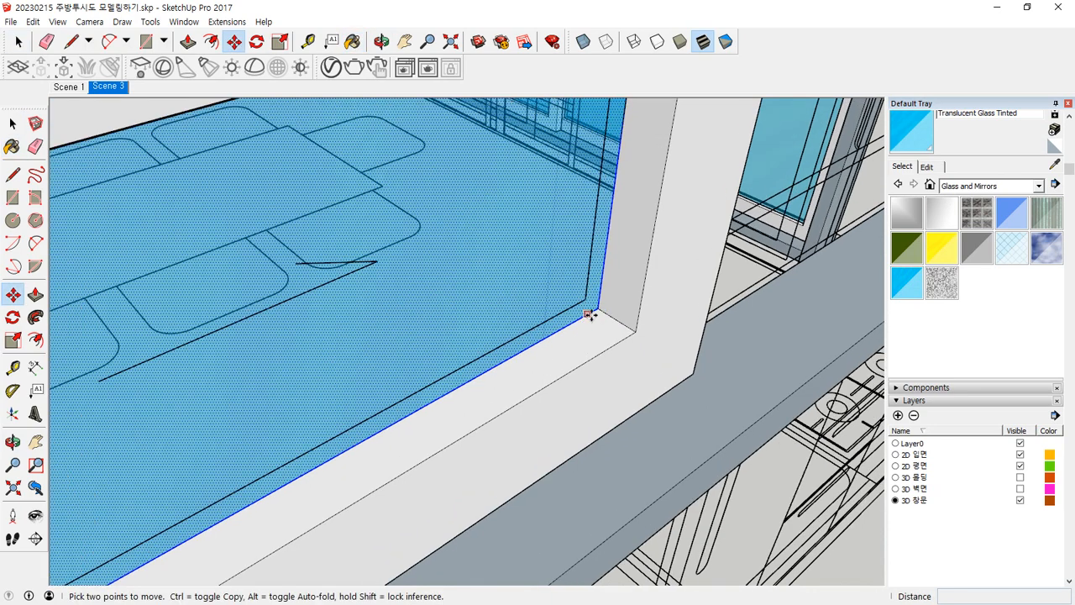
pyautogui.click(596, 311)
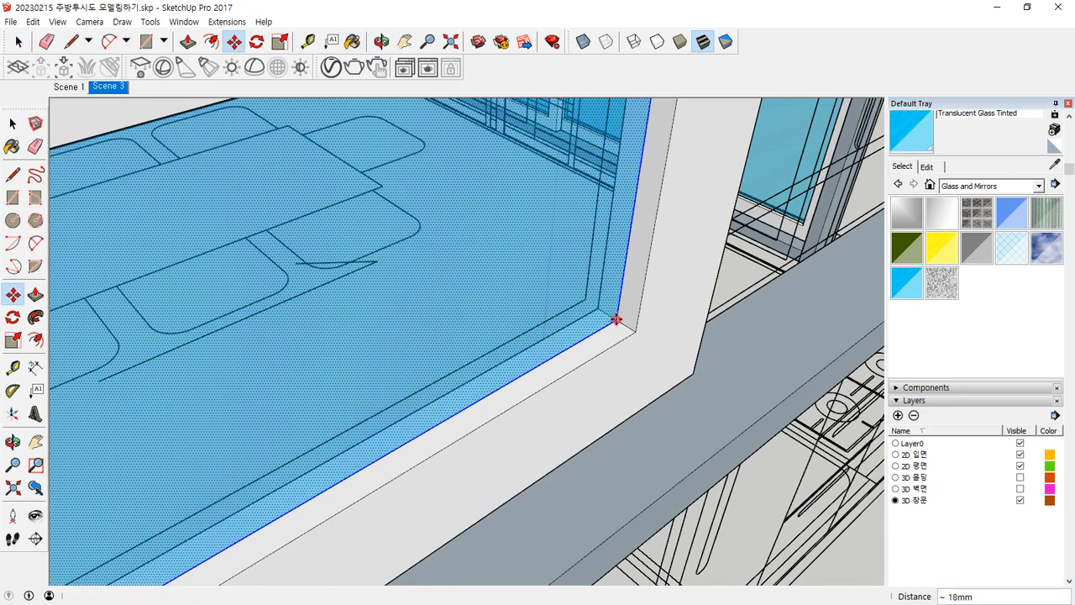
pyautogui.press('space')
pyautogui.rightClick(627, 380)
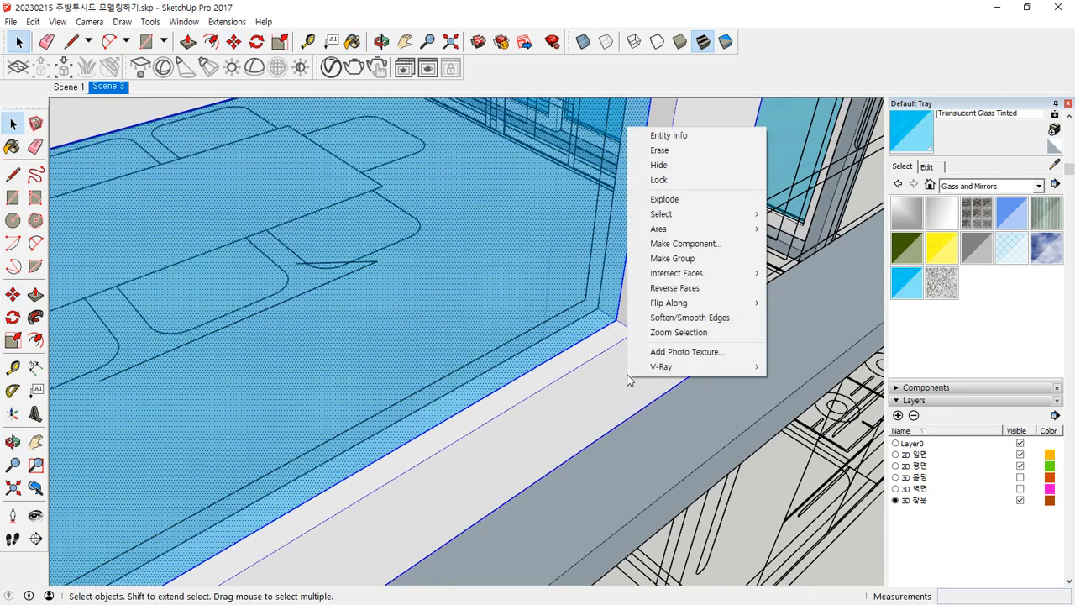
# Move the glazed sash by its lower corner deeper into the window frame.
pyautogui.scroll(-3, 653, 346)
pyautogui.moveTo(660, 343); pyautogui.dragTo(84, 398, button='middle')
pyautogui.moveTo(386, 340); pyautogui.dragTo(53, 409, button='middle')
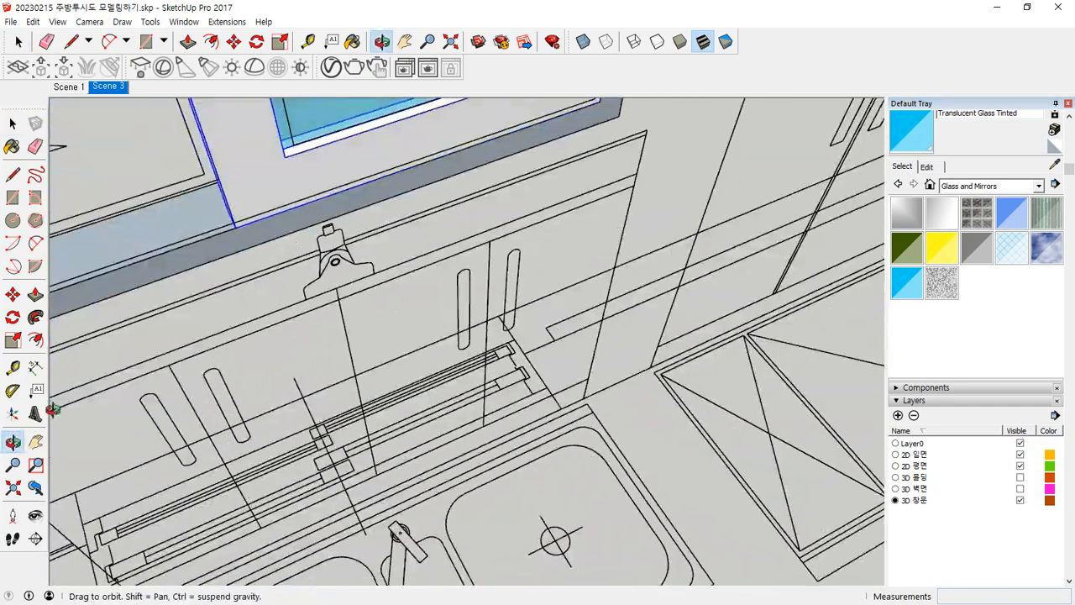
pyautogui.keyDown('shift'); pyautogui.moveTo(402, 250); pyautogui.dragTo(313, 434, button='middle'); pyautogui.keyUp('shift')
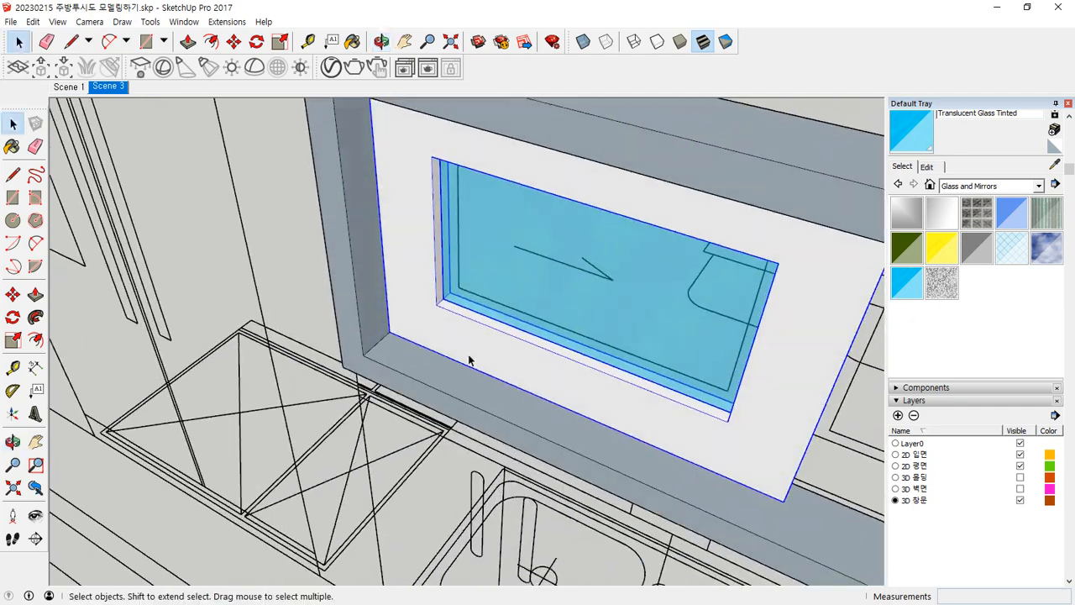
pyautogui.scroll(3, 470, 360)
pyautogui.press('m')
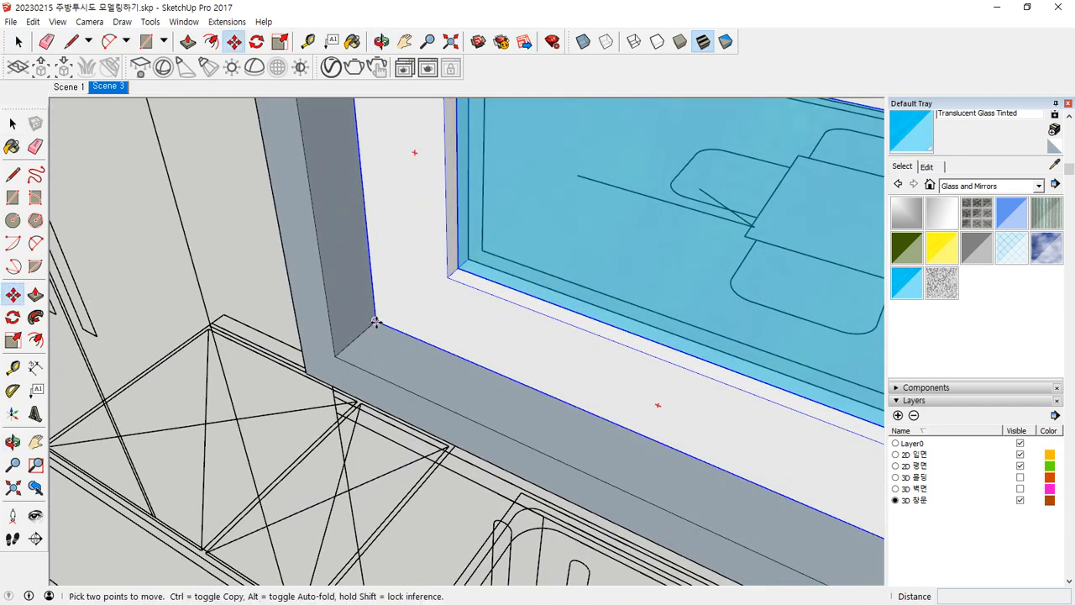
pyautogui.click(375, 321)
# Copy the glazed sash sideways within the frame to form the second sliding sash.
pyautogui.scroll(-5, 479, 348)
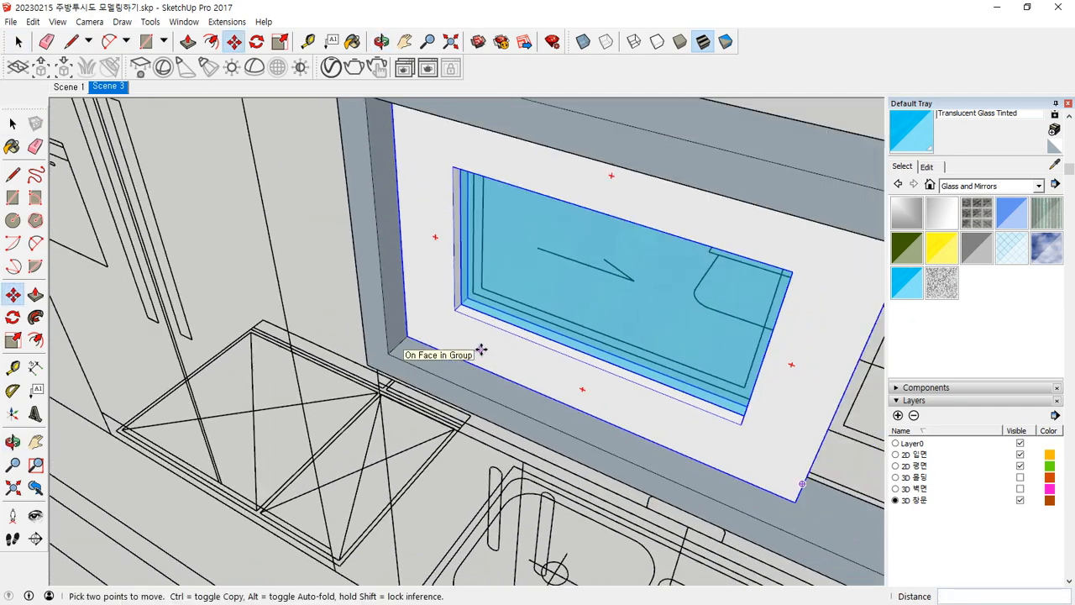
pyautogui.moveTo(658, 361); pyautogui.dragTo(487, 383, button='middle')
pyautogui.scroll(5, 547, 401)
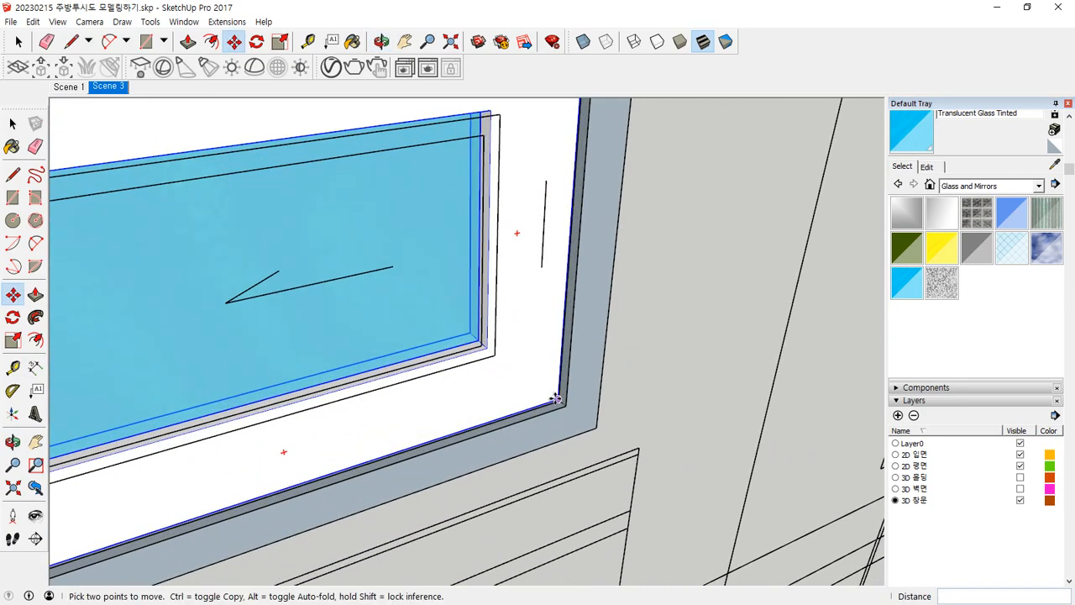
pyautogui.click(556, 398)
pyautogui.press('ctrl')
pyautogui.scroll(-4, 319, 433)
pyautogui.scroll(5, 672, 294)
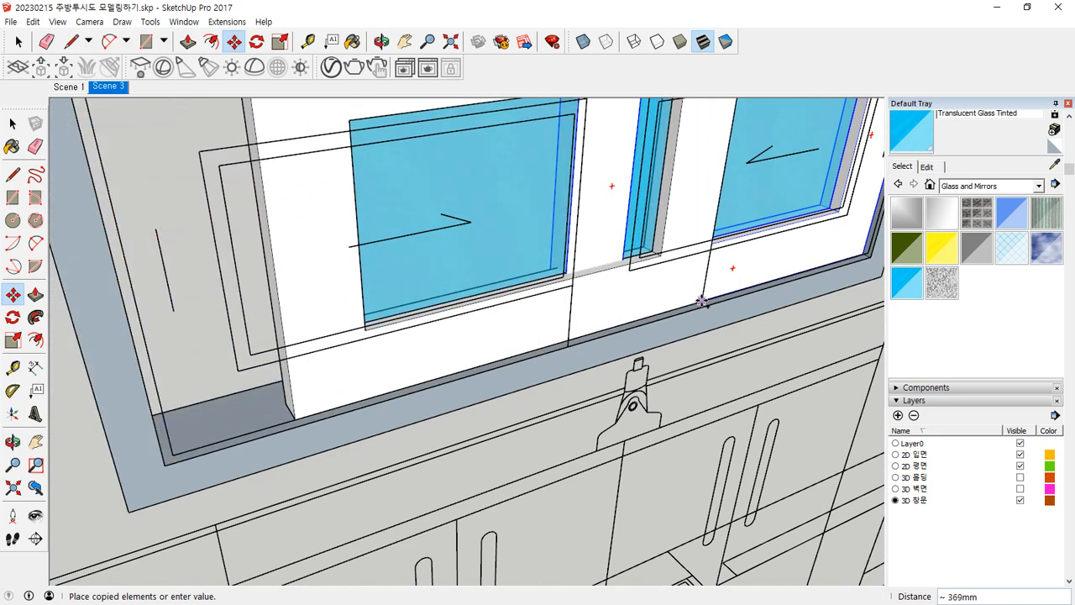
pyautogui.click(657, 314)
# Move the copied sash to the opposite end of the frame and align its depth directly against the first sash.
pyautogui.scroll(2, 250, 413)
pyautogui.moveTo(250, 412); pyautogui.dragTo(105, 460, button='middle')
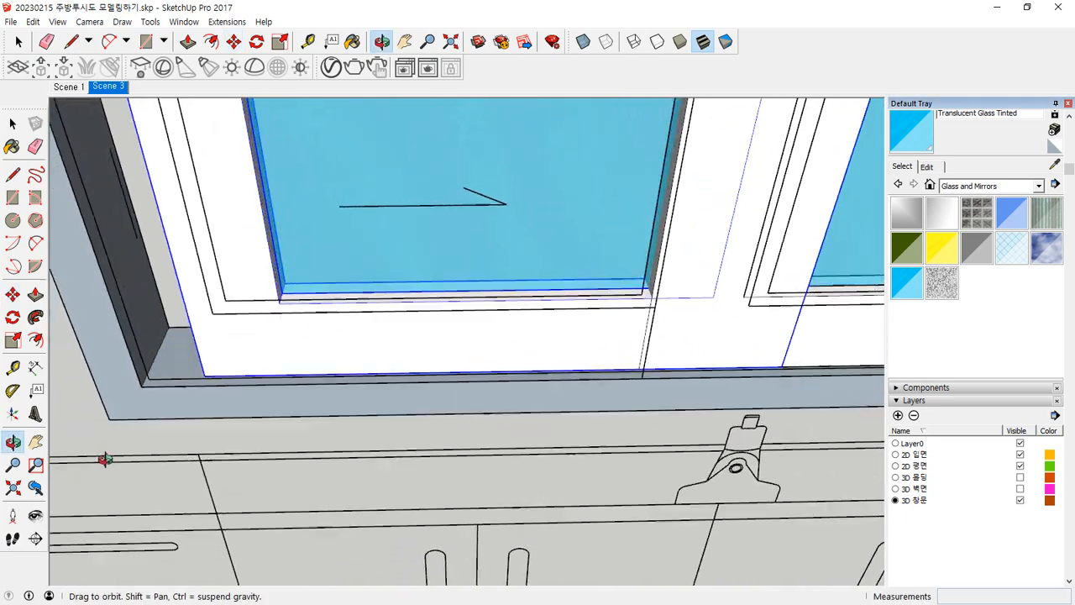
pyautogui.scroll(5, 173, 383)
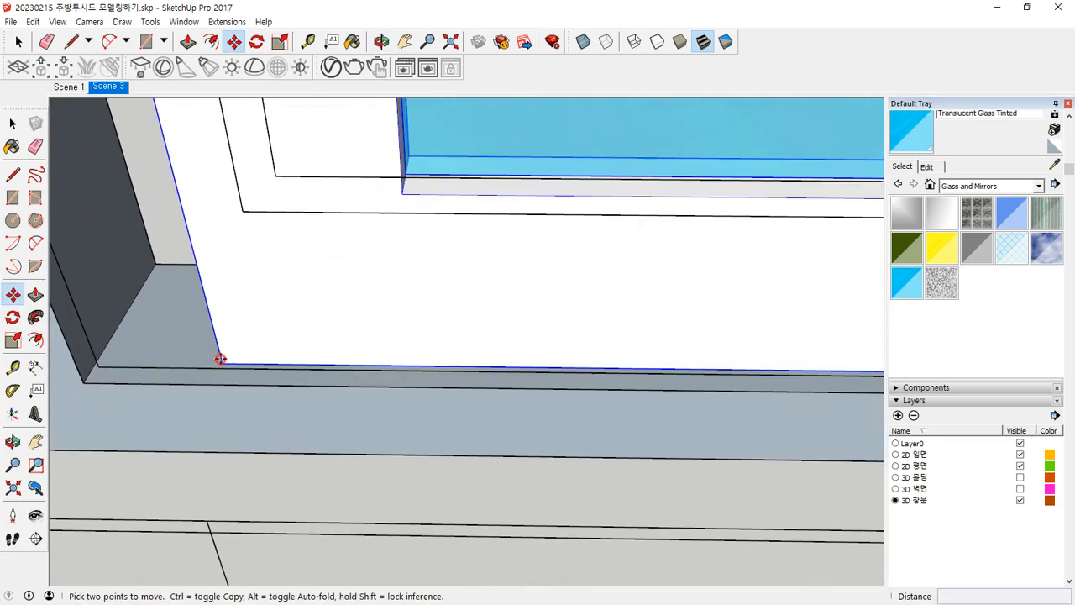
pyautogui.click(220, 361)
pyautogui.click(144, 283)
pyautogui.moveTo(177, 315); pyautogui.dragTo(365, 476, button='middle')
pyautogui.moveTo(295, 388); pyautogui.dragTo(814, 403, button='middle')
pyautogui.click(718, 401)
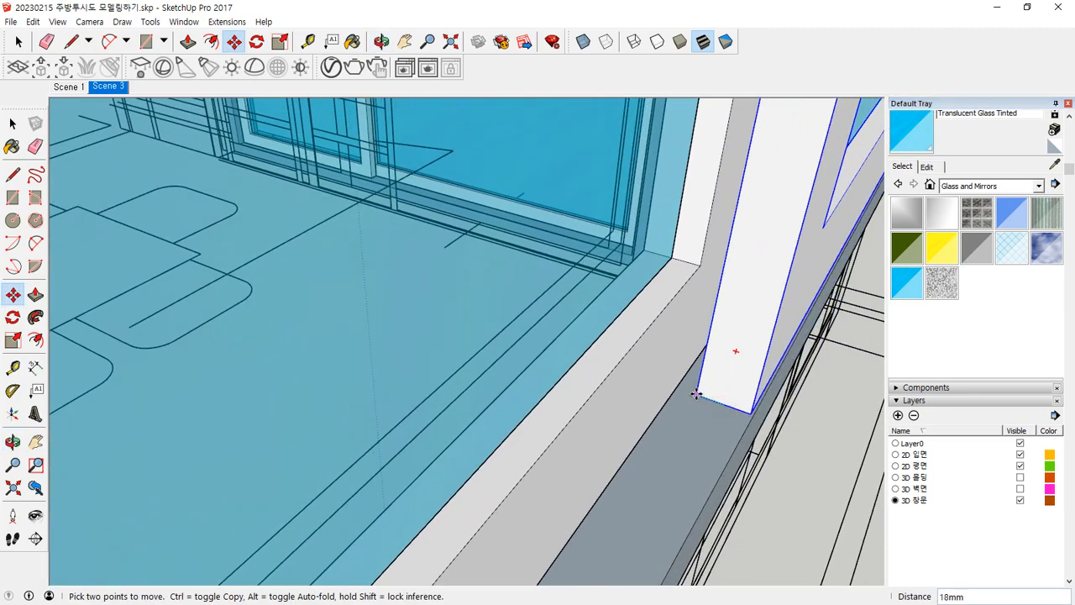
pyautogui.click(644, 380)
# Select the frame and both sashes and move the whole window to its position on the floor plan.
pyautogui.scroll(-2, 655, 399)
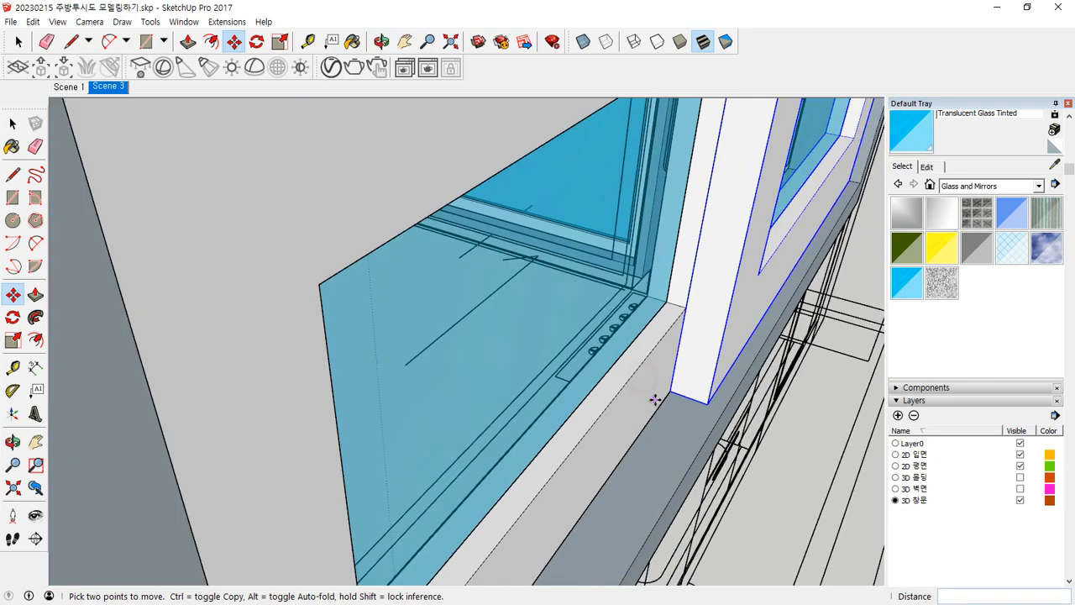
pyautogui.scroll(-5, 655, 400)
pyautogui.press('space')
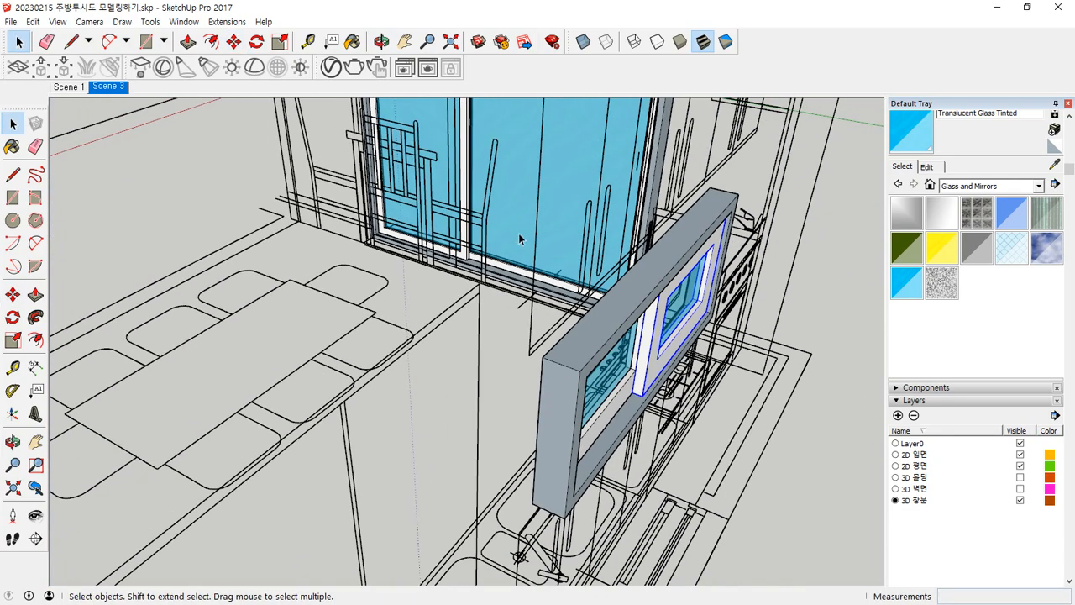
pyautogui.click(600, 363)
pyautogui.click(601, 333)
pyautogui.moveTo(601, 334); pyautogui.dragTo(435, 345, button='middle')
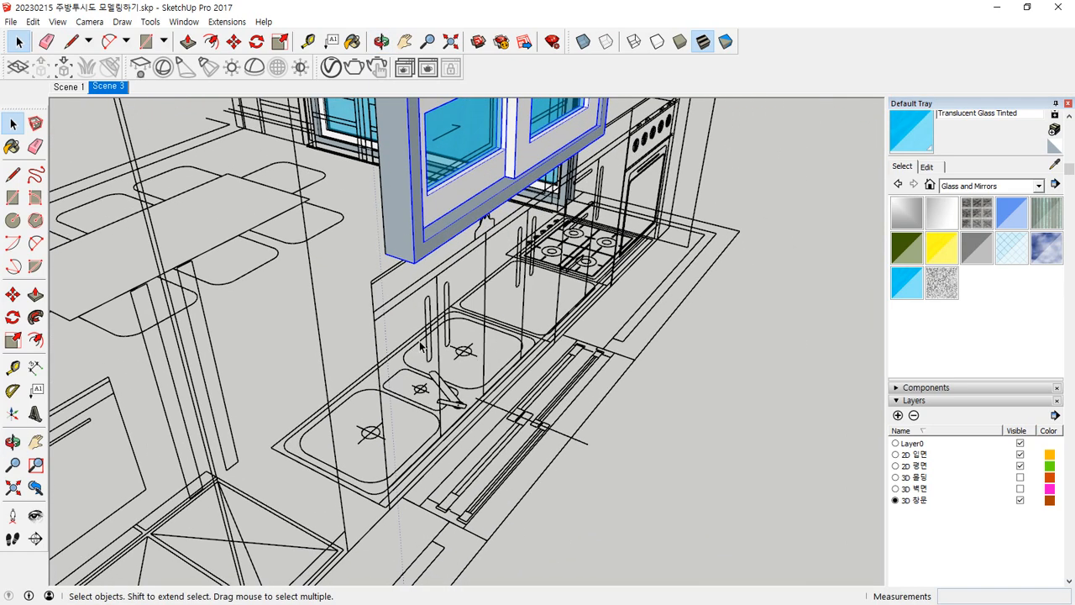
pyautogui.press('m')
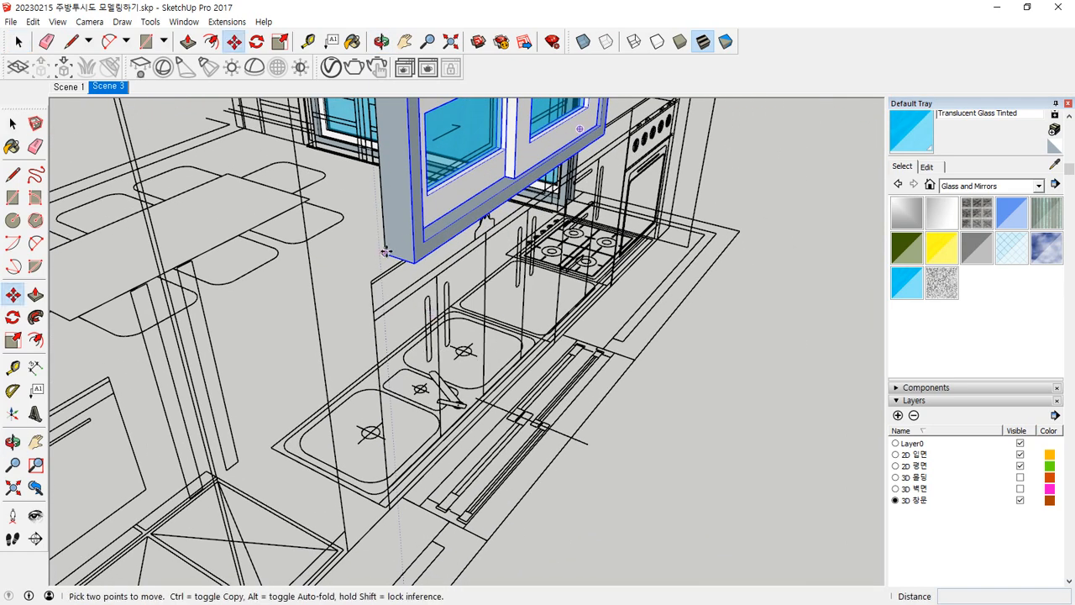
pyautogui.click(385, 251)
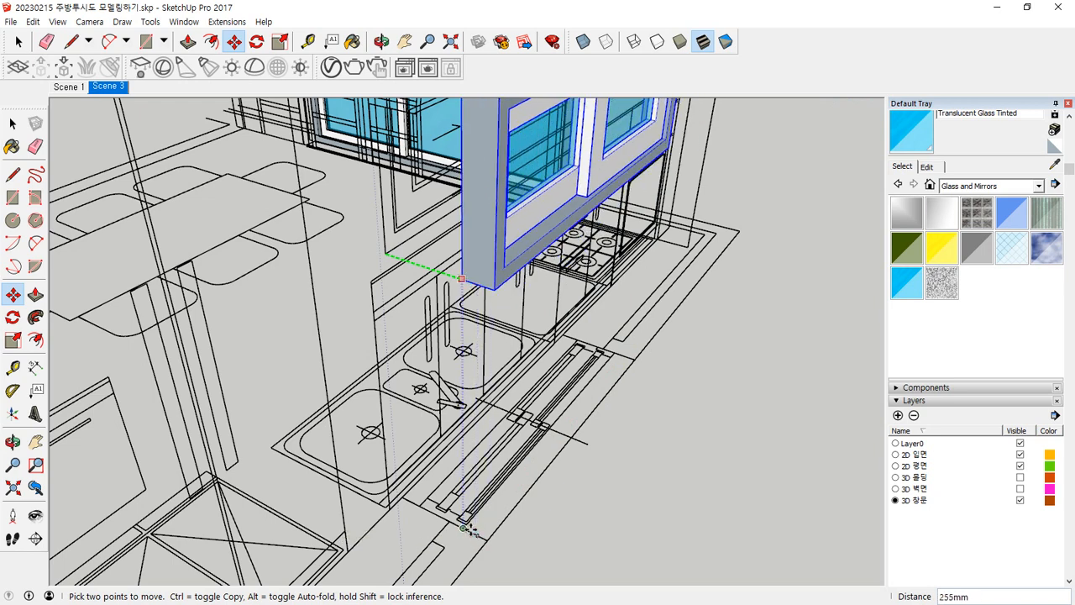
pyautogui.click(420, 507)
# Copy the complete window along the wall's depth to form a double window.
pyautogui.click(407, 259)
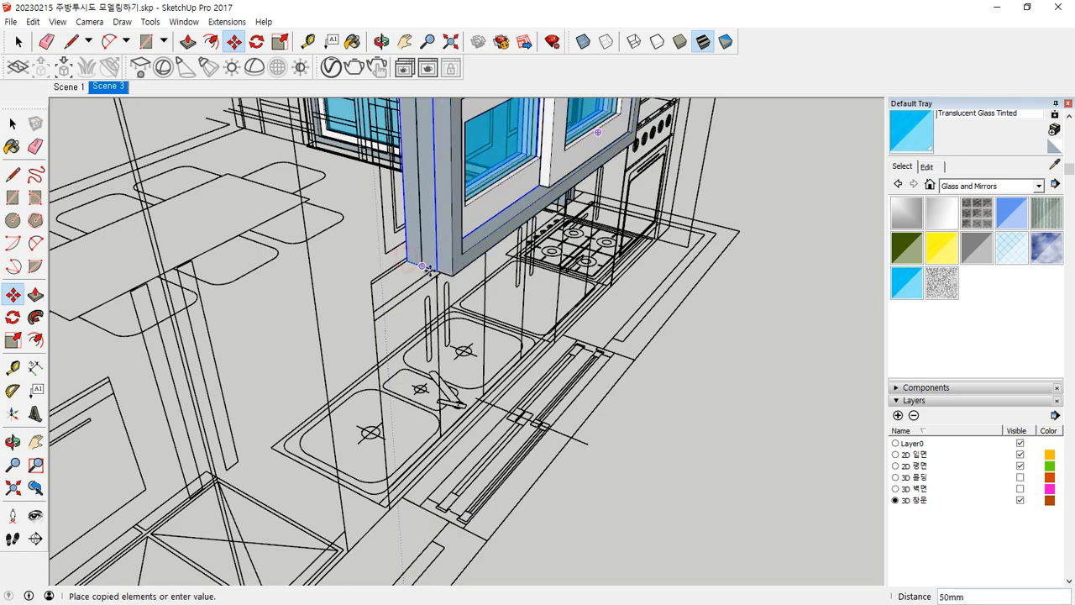
pyautogui.click(442, 273)
pyautogui.moveTo(442, 274); pyautogui.dragTo(802, 297, button='middle')
# Show the 3D 벽면 and 3D 몰딩 layers and hide the 2D 평면 and 2D 입면 layers.
pyautogui.scroll(2, 593, 122)
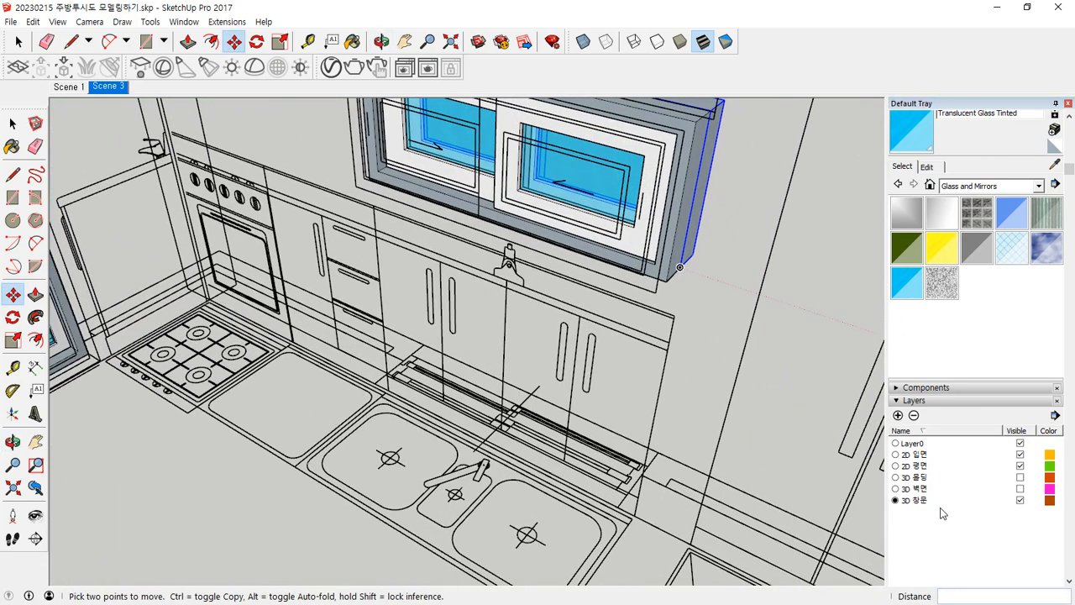
pyautogui.click(1019, 488)
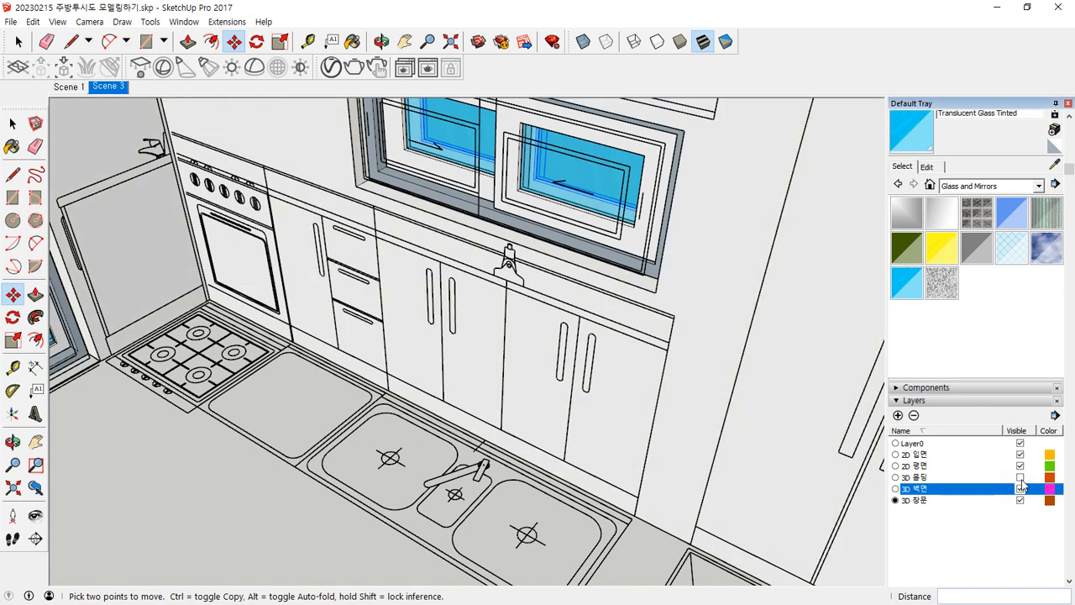
pyautogui.click(1019, 476)
pyautogui.click(1019, 465)
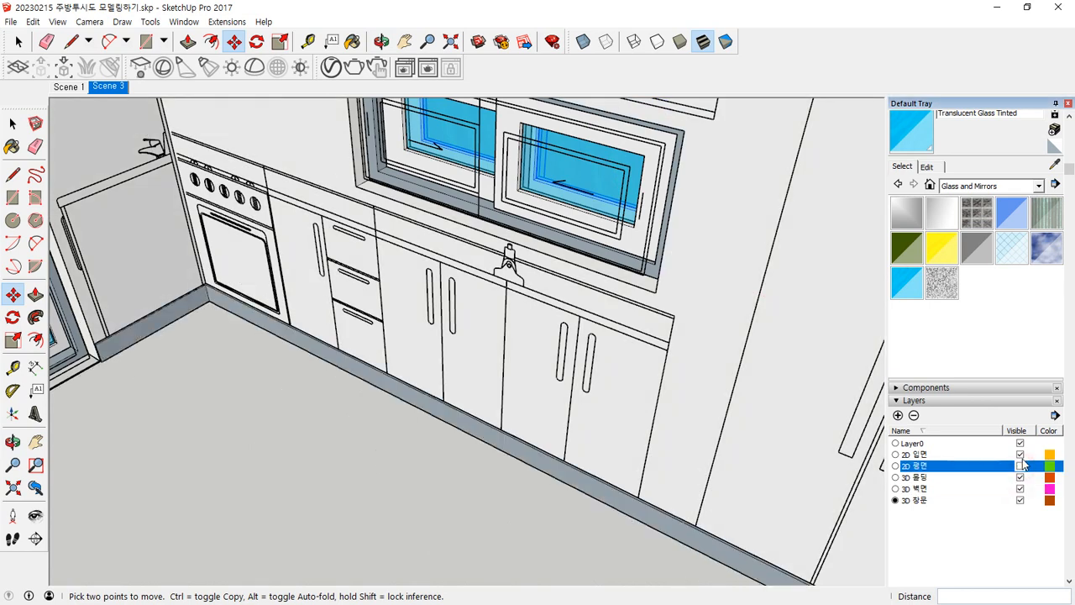
pyautogui.click(1020, 454)
pyautogui.press('space')
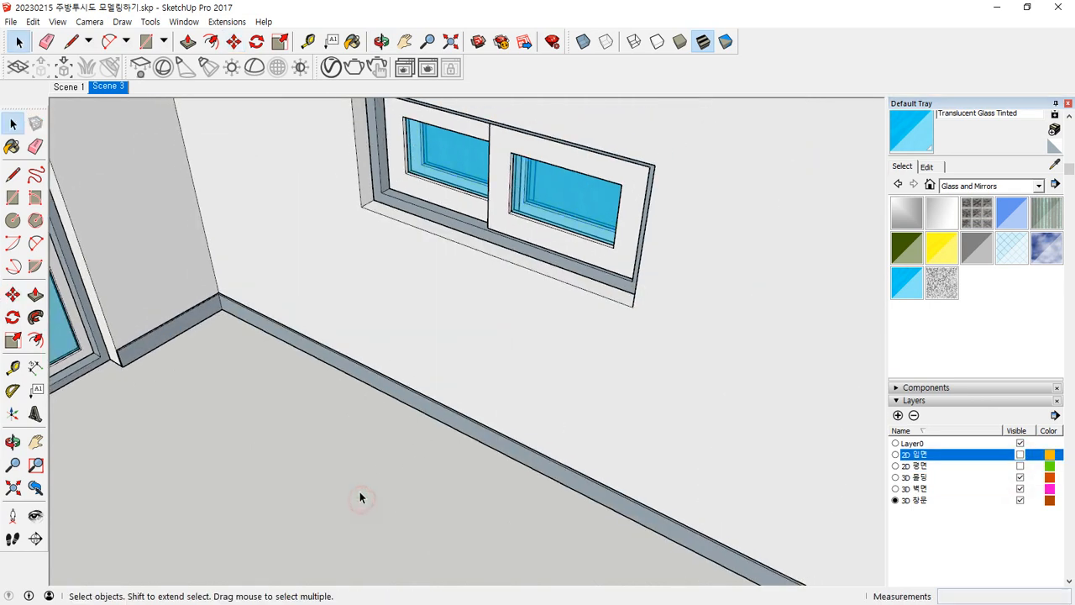
# Check the modelled room from inside and outside, and show the 2D 입면 and 2D 평면 layers again.
pyautogui.moveTo(360, 491); pyautogui.dragTo(407, 410, button='middle')
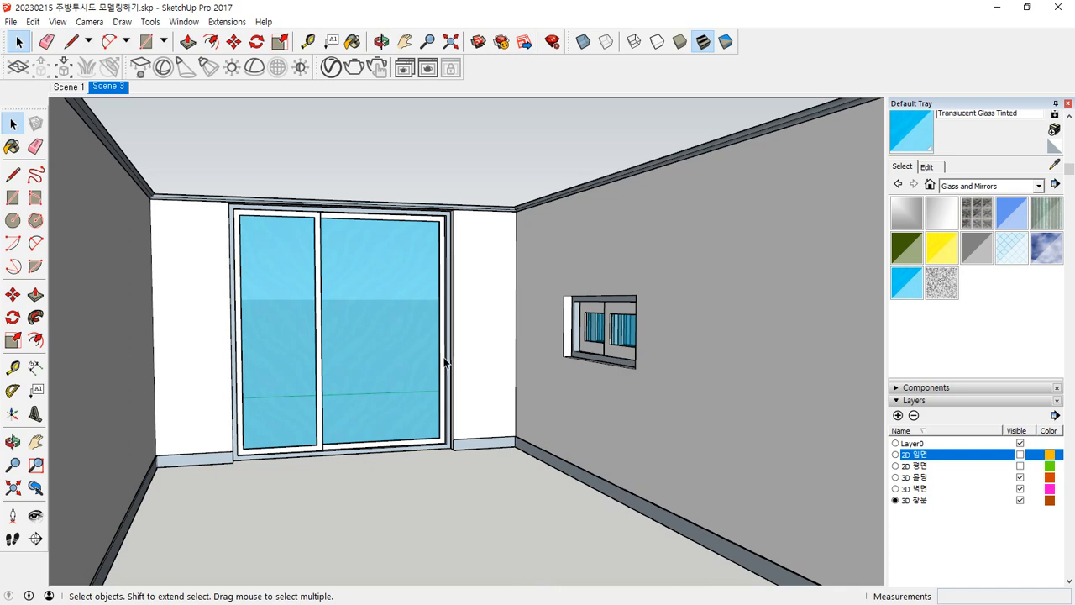
pyautogui.scroll(-3, 412, 367)
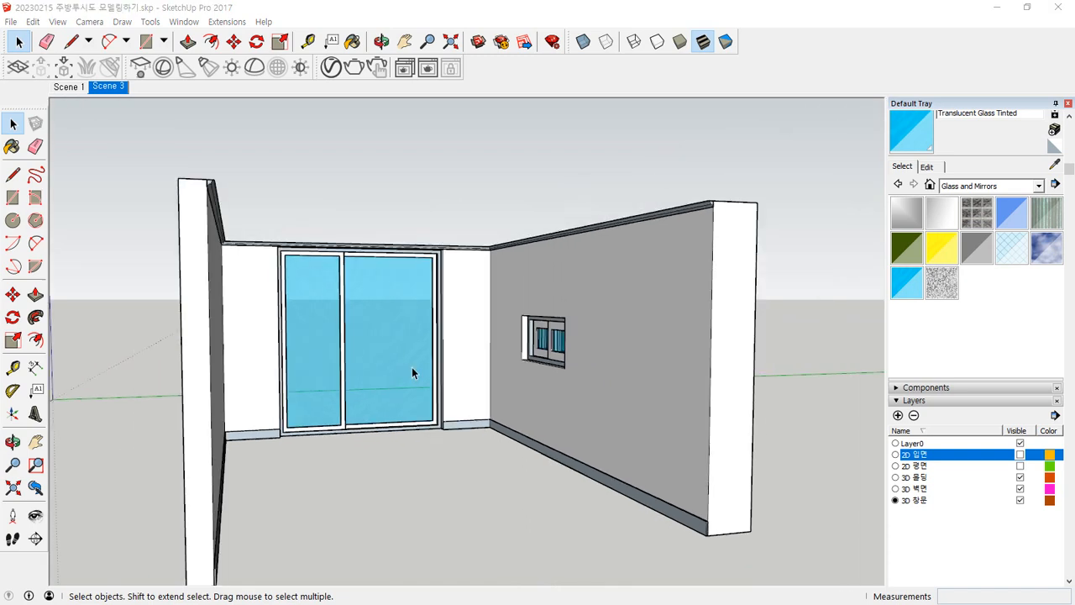
pyautogui.keyDown('shift'); pyautogui.moveTo(413, 355); pyautogui.dragTo(381, 307, button='middle'); pyautogui.keyUp('shift')
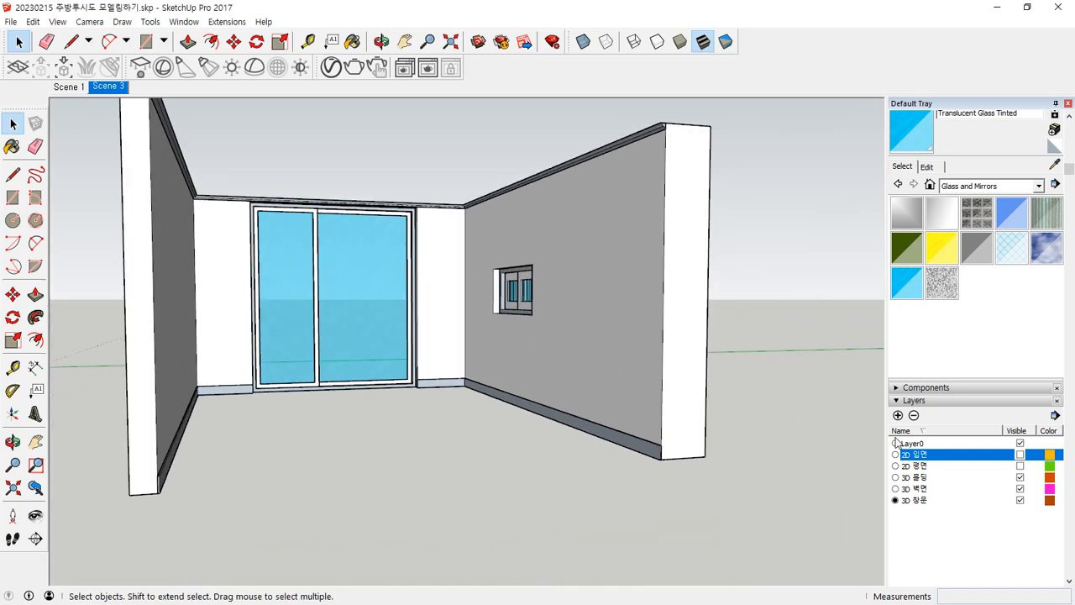
pyautogui.click(1019, 455)
pyautogui.moveTo(361, 353); pyautogui.dragTo(329, 457, button='middle')
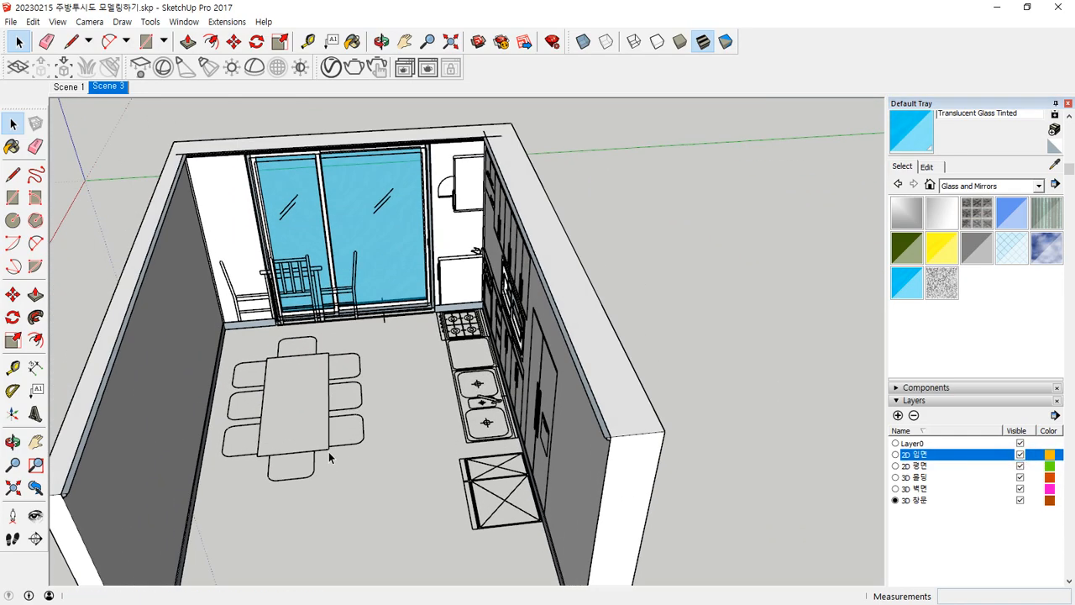
pyautogui.moveTo(279, 488)
pyautogui.mouseDown()
pyautogui.moveTo(249, 332)
pyautogui.moveTo(354, 509)
pyautogui.moveTo(270, 517)
pyautogui.mouseUp()
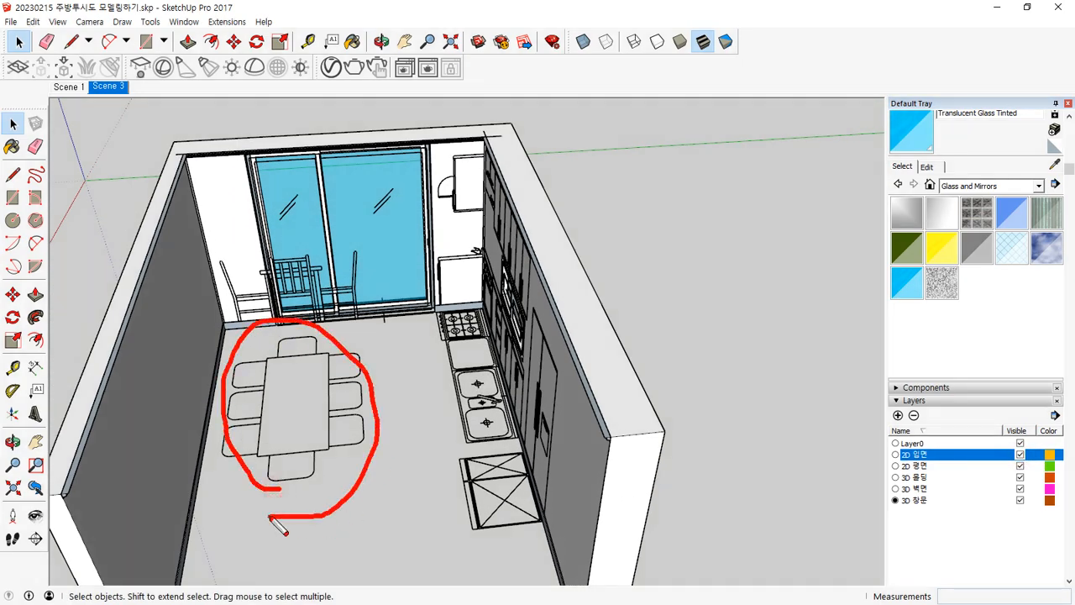
pyautogui.moveTo(341, 456)
pyautogui.mouseDown(button='middle')
pyautogui.moveTo(448, 446)
pyautogui.moveTo(521, 487)
pyautogui.mouseUp(button='middle')
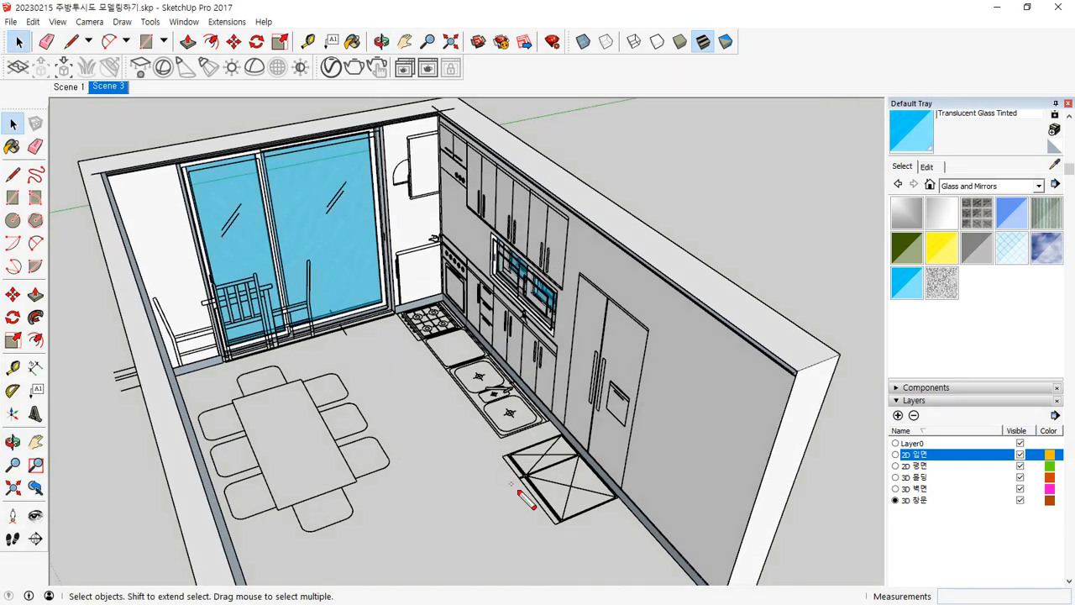
pyautogui.moveTo(527, 507)
pyautogui.mouseDown()
pyautogui.moveTo(405, 274)
pyautogui.moveTo(647, 323)
pyautogui.moveTo(546, 518)
pyautogui.mouseUp()
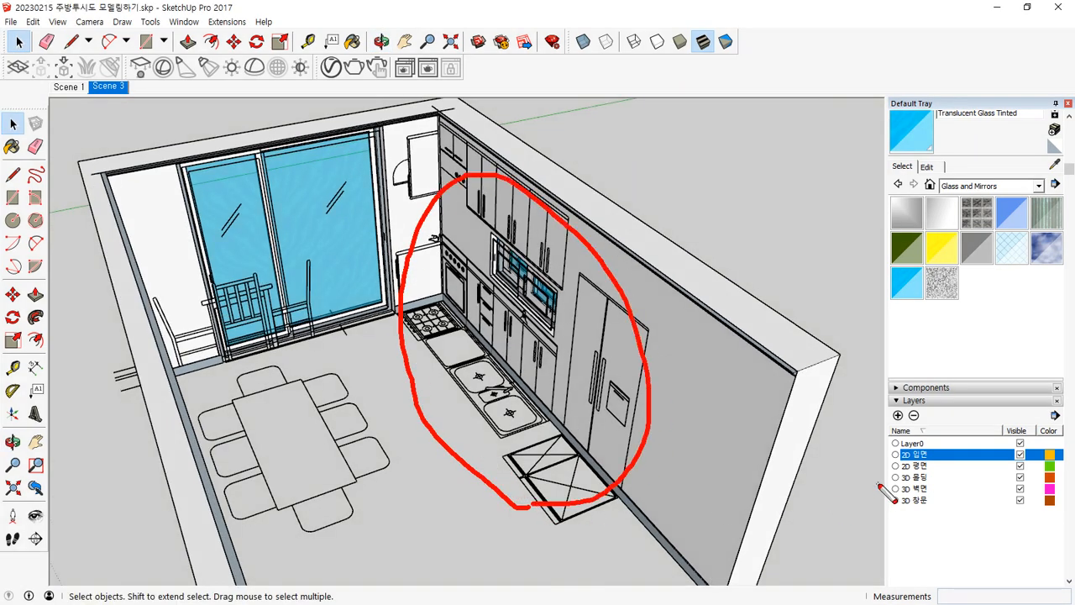
pyautogui.press('Escape')
# Add a layer named 3D 천정 and make it the active layer.
pyautogui.moveTo(507, 409); pyautogui.dragTo(437, 377, button='middle')
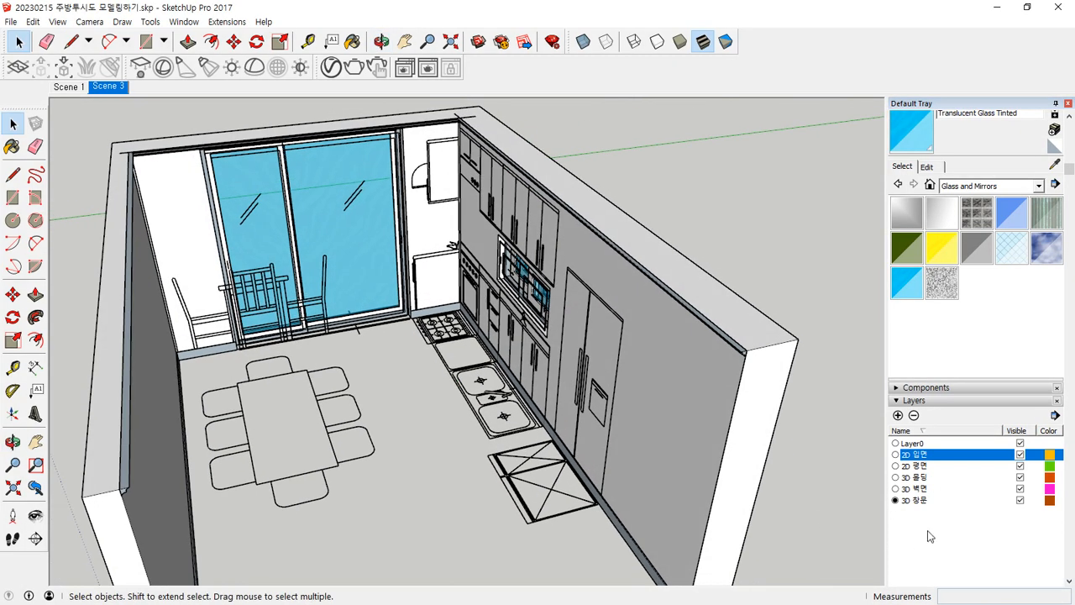
pyautogui.click(898, 416)
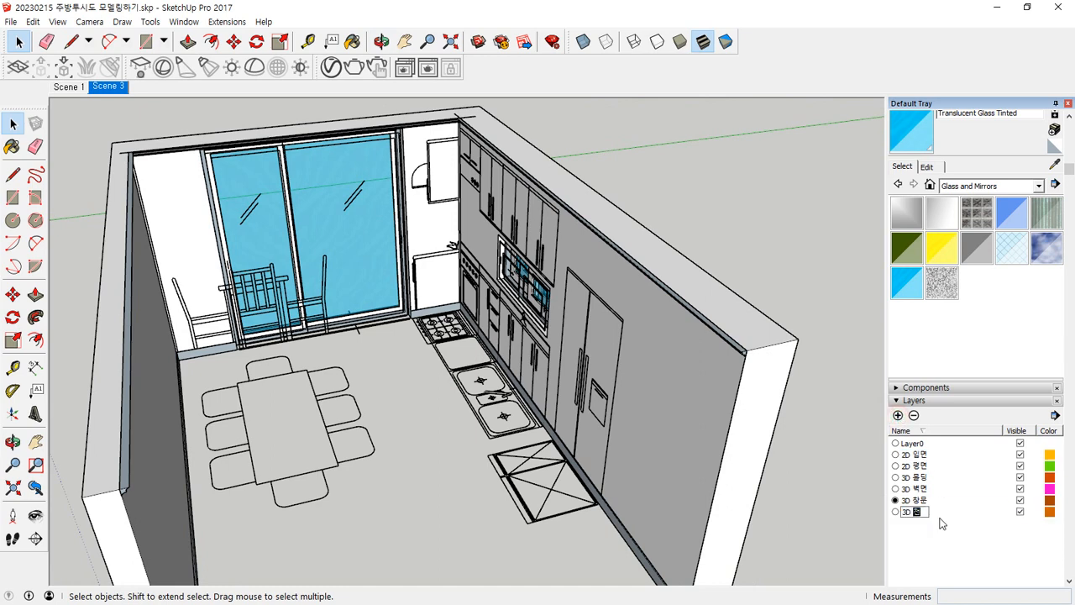
pyautogui.click(896, 512)
# Draw a rectangle of about 5122 × 3750 mm over the wall tops, between opposite outer corners, as the ceiling outline.
pyautogui.moveTo(372, 409); pyautogui.dragTo(159, 211, button='middle')
pyautogui.press('r')
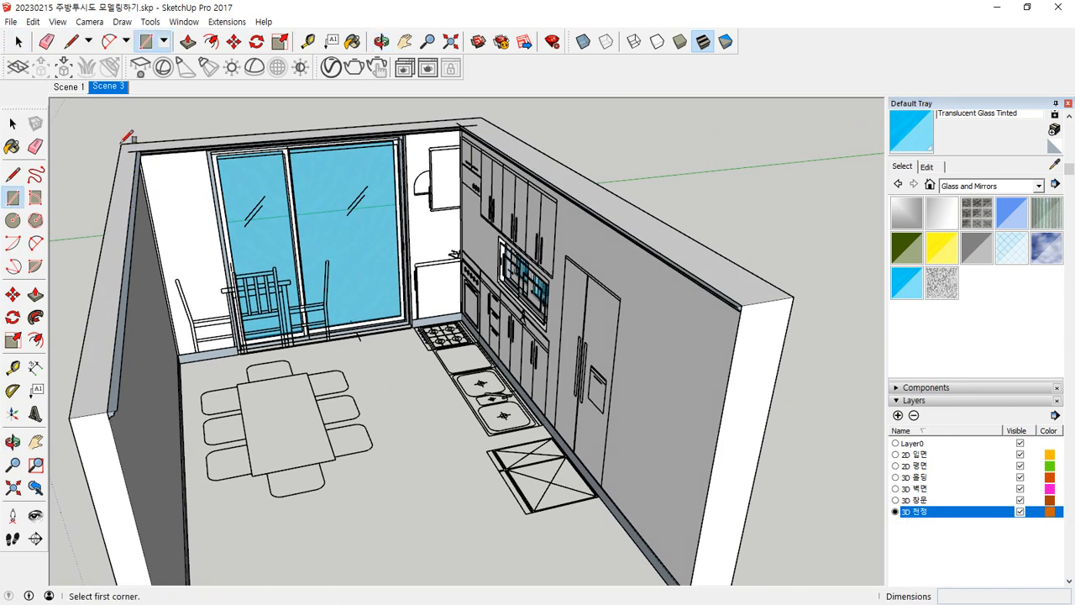
pyautogui.click(122, 143)
pyautogui.click(790, 298)
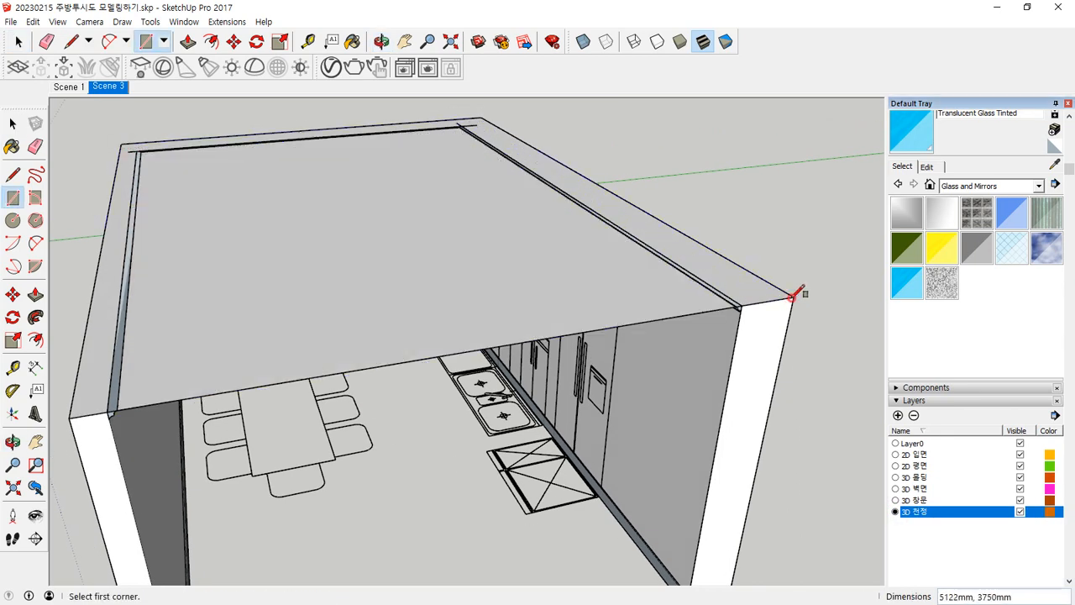
# Extrude the ceiling rectangle 150 mm upward and group the resulting slab.
pyautogui.press('p')
pyautogui.click(480, 312)
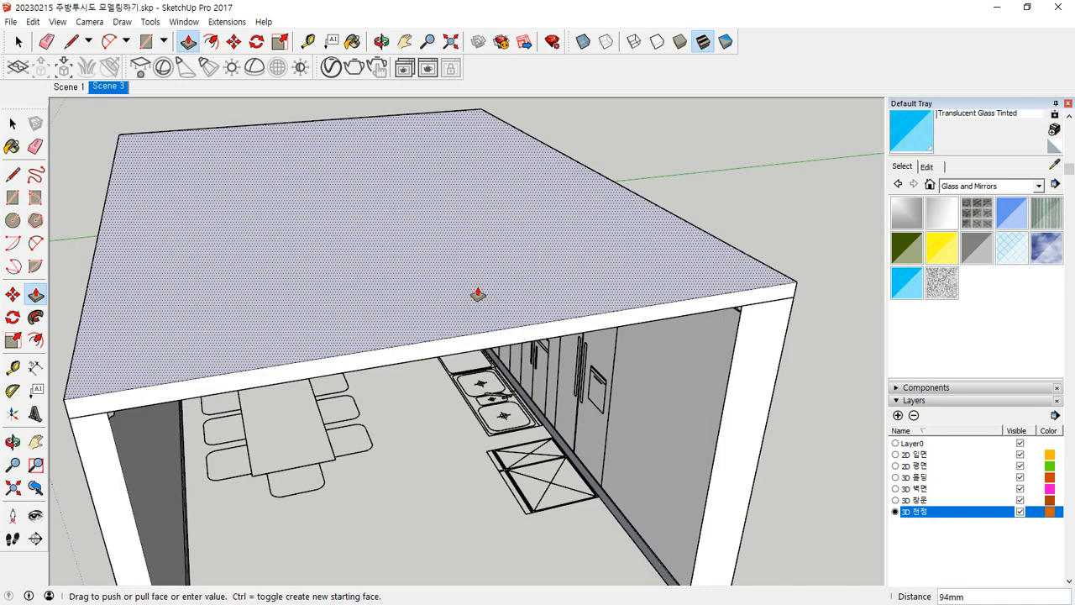
pyautogui.write('150')
pyautogui.press('Return')
pyautogui.press('space')
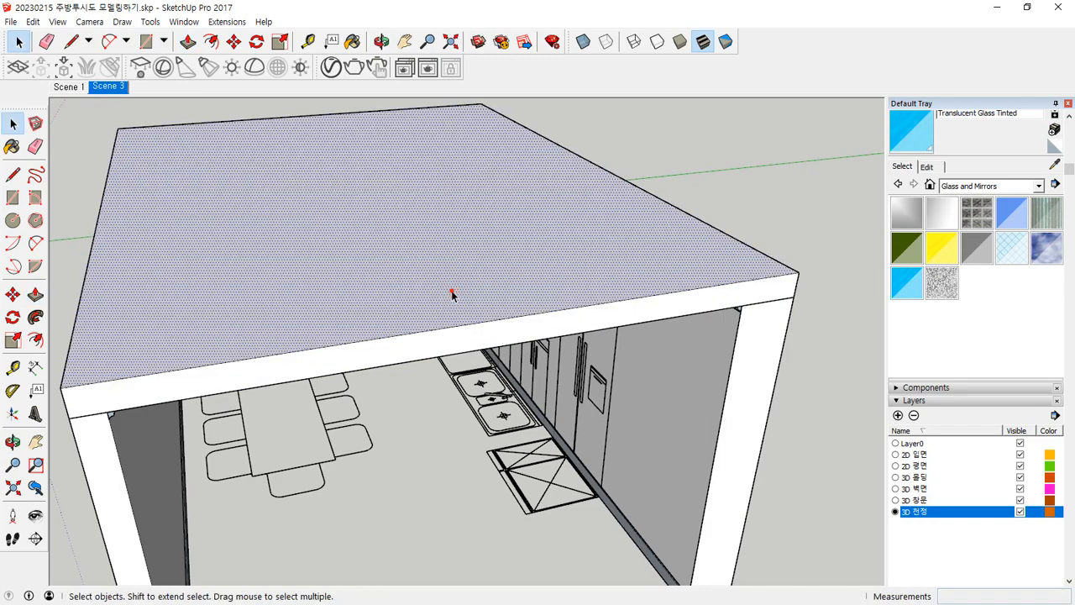
pyautogui.rightClick(436, 276)
pyautogui.press('Escape')
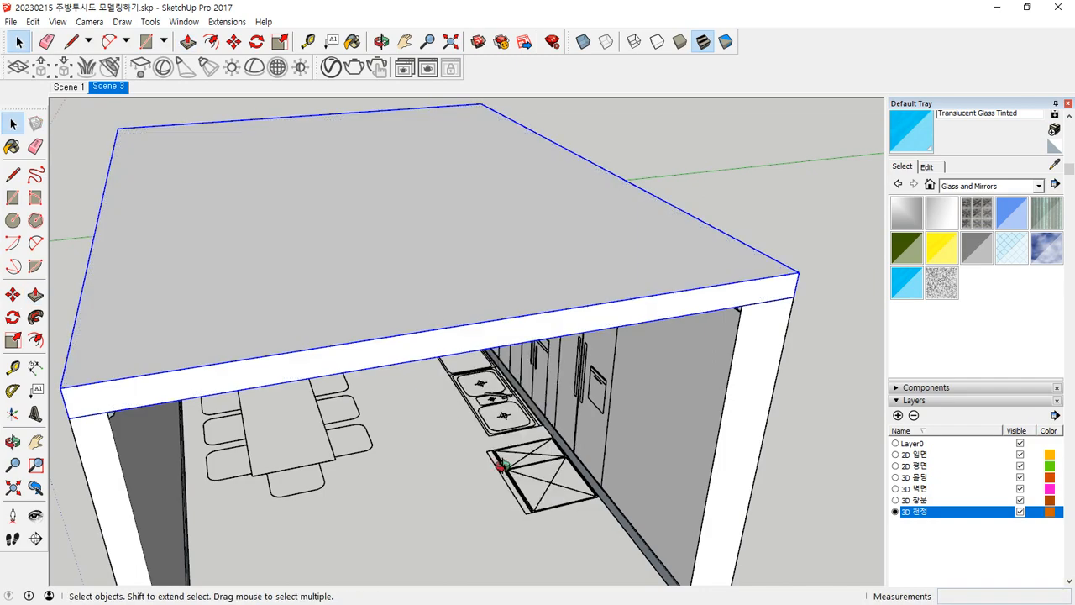
# Draw a rectangle on the underside of the room between opposite outer wall corners as the floor outline.
pyautogui.moveTo(494, 463); pyautogui.dragTo(491, 160, button='middle')
pyautogui.scroll(1, 194, 447)
pyautogui.scroll(-2, 194, 447)
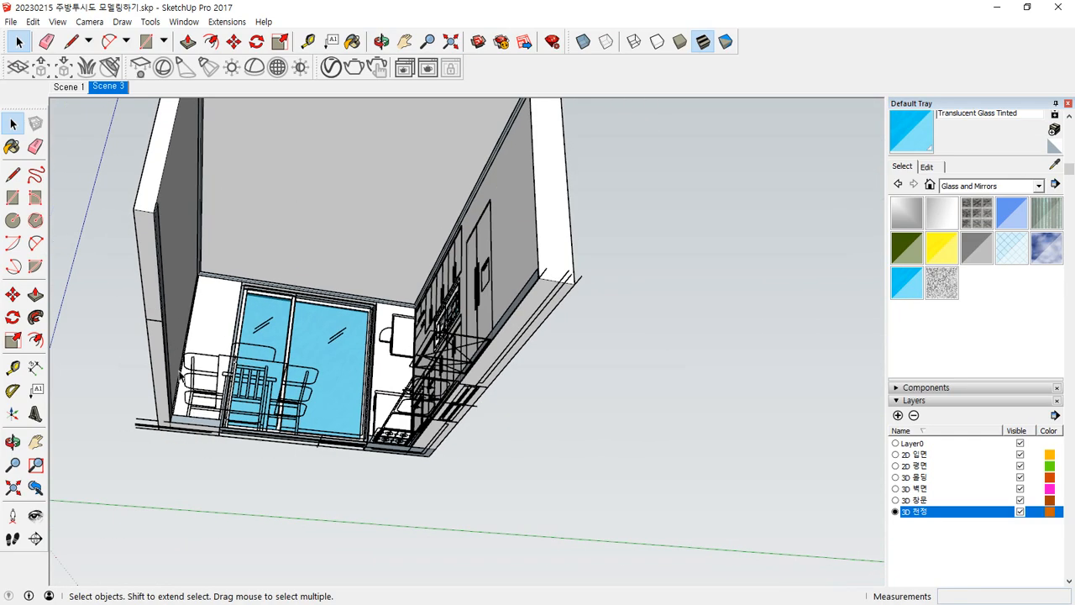
pyautogui.press('r')
pyautogui.click(134, 205)
pyautogui.scroll(4, 456, 456)
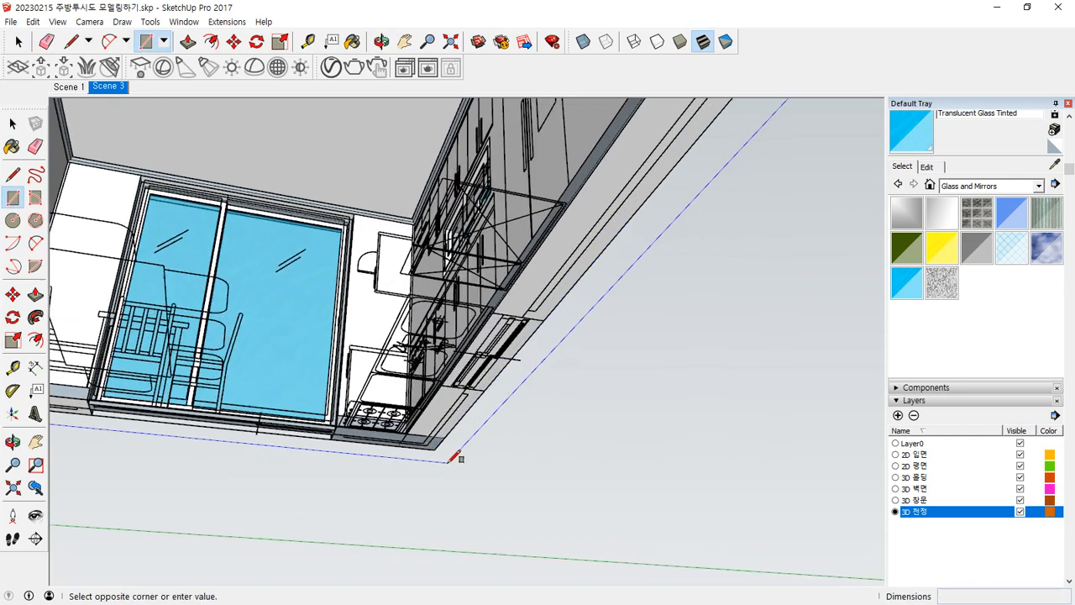
pyautogui.click(431, 446)
pyautogui.scroll(-5, 432, 446)
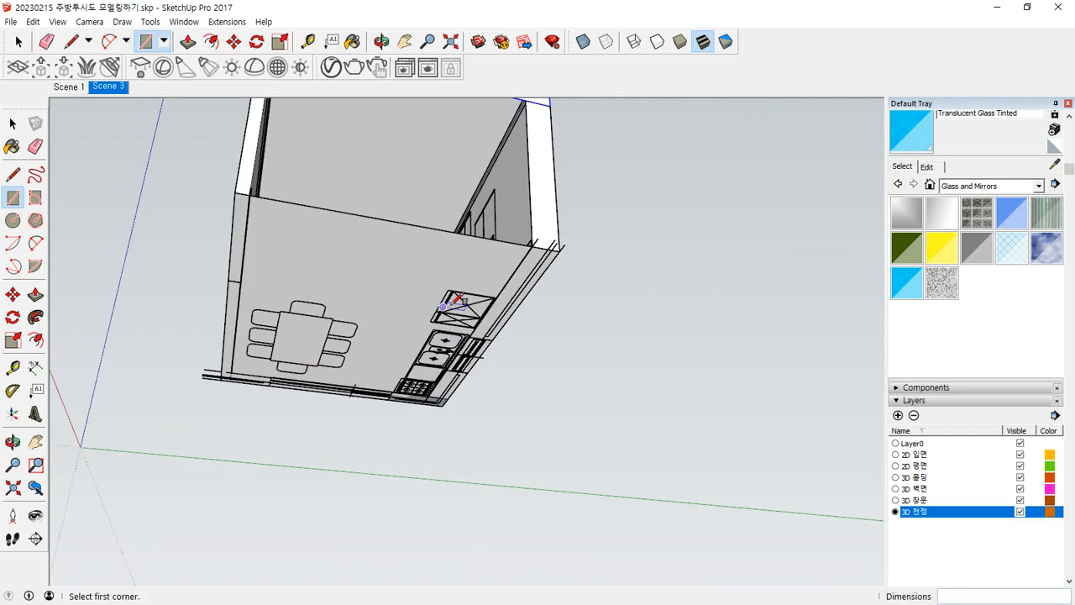
# Extrude the floor rectangle downward into a slab and group it.
pyautogui.press('p')
pyautogui.click(362, 290)
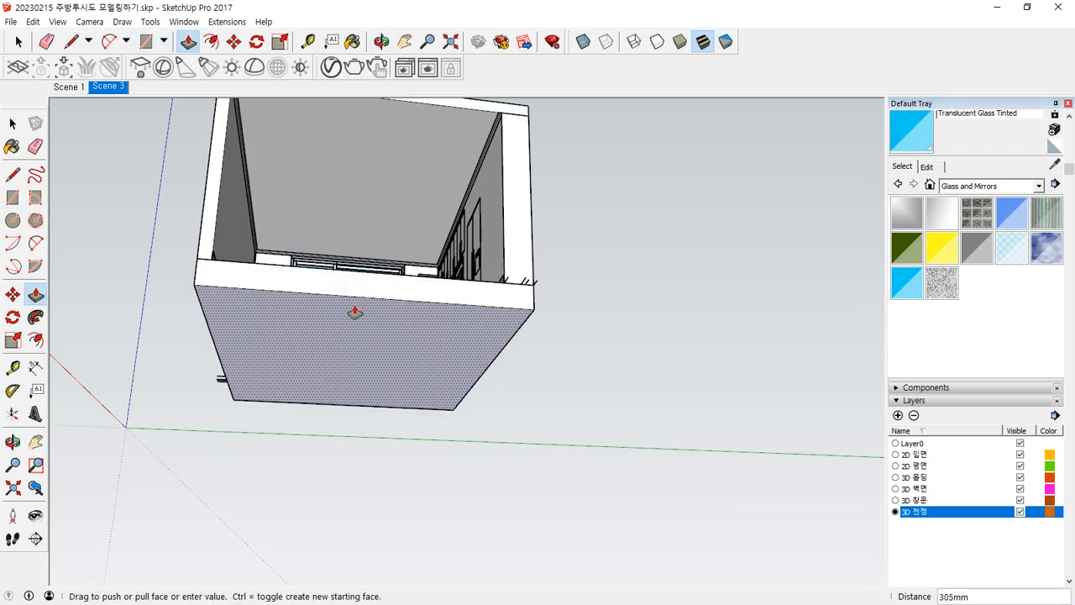
pyautogui.press('Return')
pyautogui.press('space')
pyautogui.click(355, 307)
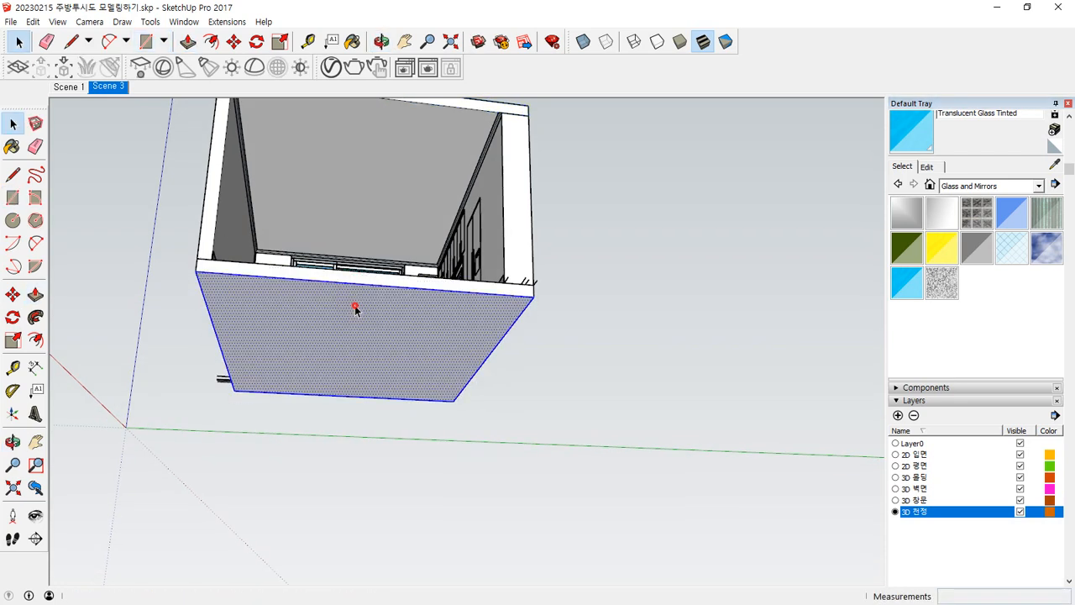
pyautogui.rightClick(356, 309)
pyautogui.press('Escape')
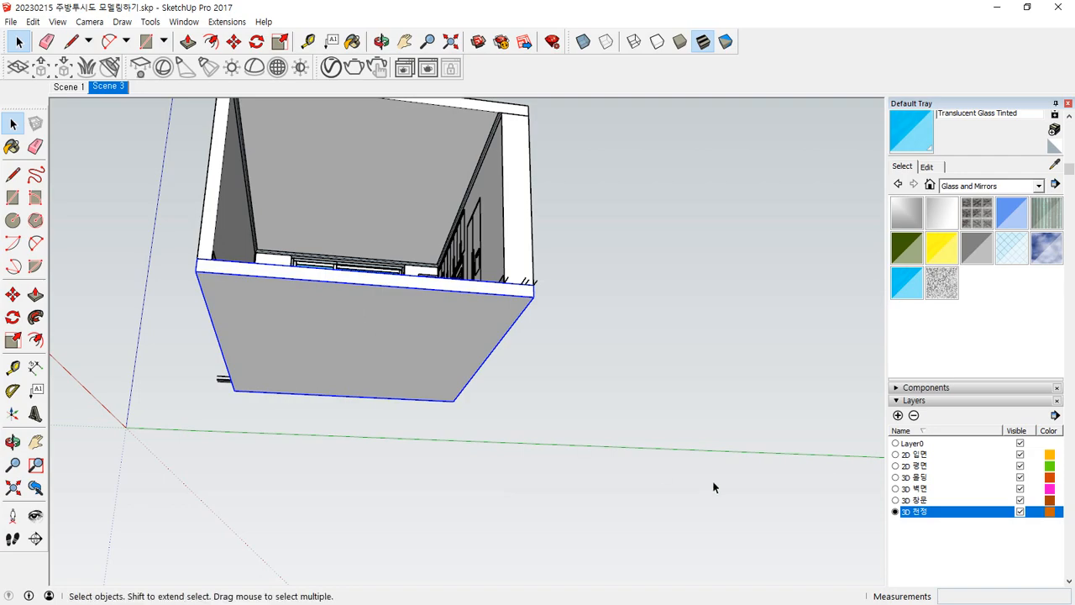
# Check the enclosed room from inside, add a layer named 3D 가구 and make it the active layer.
pyautogui.moveTo(713, 487); pyautogui.dragTo(555, 460, button='middle')
pyautogui.scroll(4, 332, 334)
pyautogui.moveTo(315, 346); pyautogui.dragTo(343, 331, button='middle')
pyautogui.keyDown('shift'); pyautogui.moveTo(378, 243); pyautogui.dragTo(393, 297, button='middle'); pyautogui.keyUp('shift')
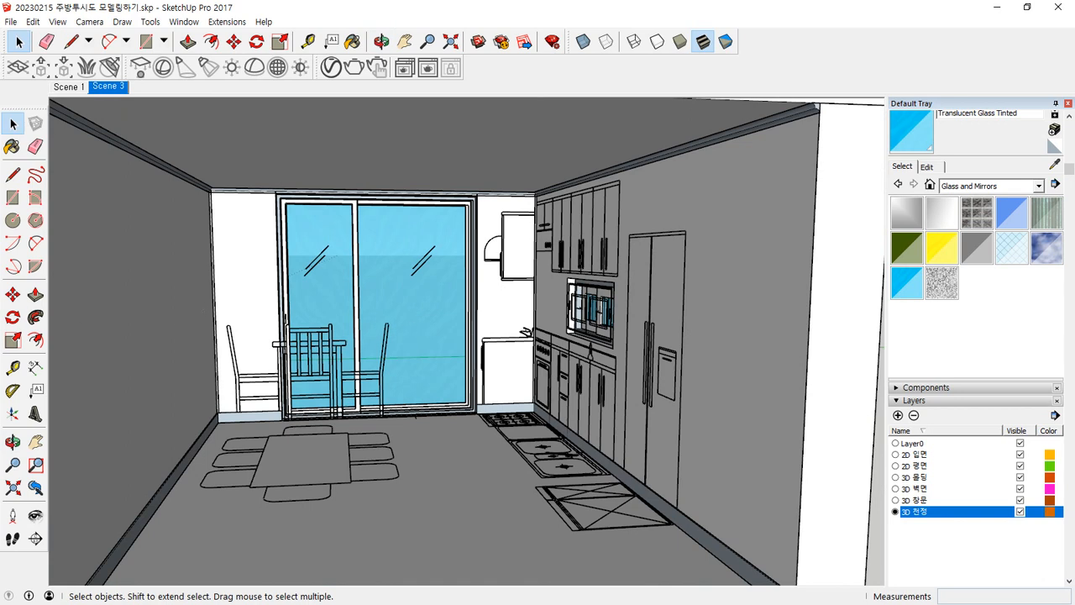
pyautogui.scroll(1, 678, 432)
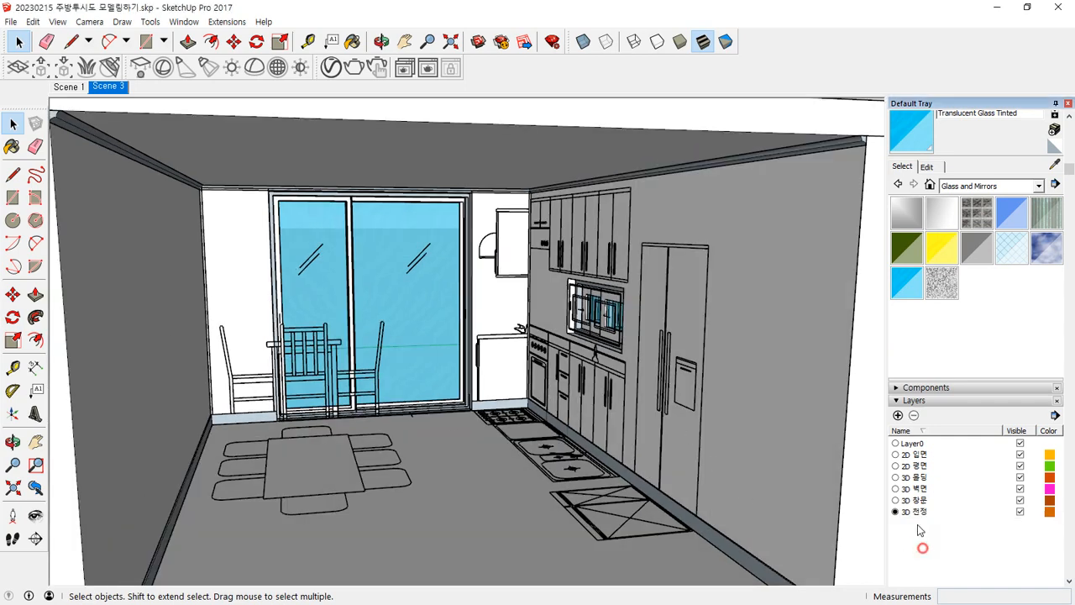
pyautogui.click(898, 415)
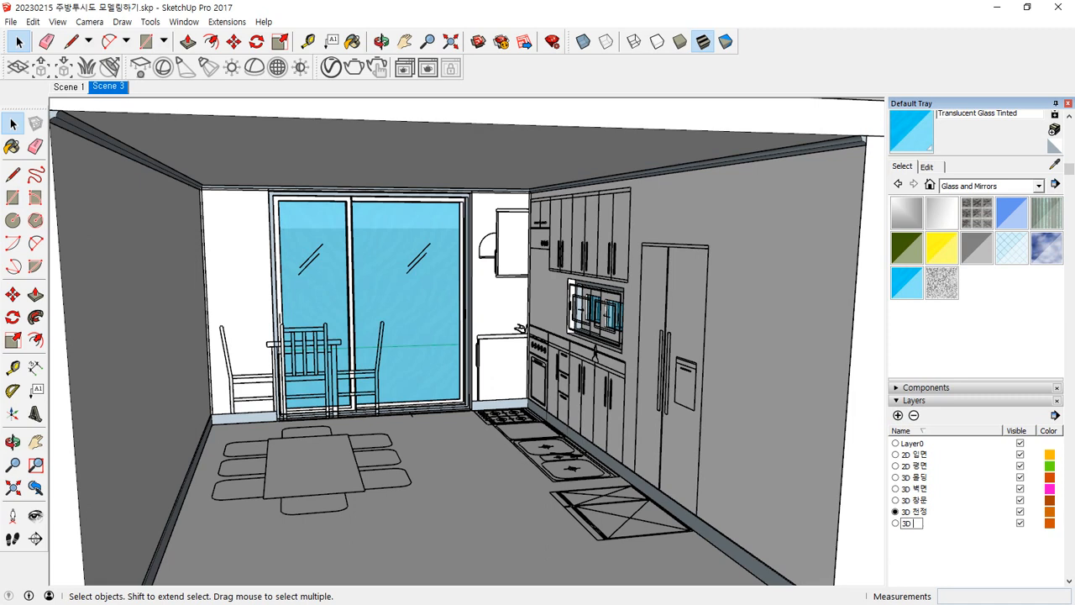
pyautogui.write('3D 가구')
pyautogui.press('Return')
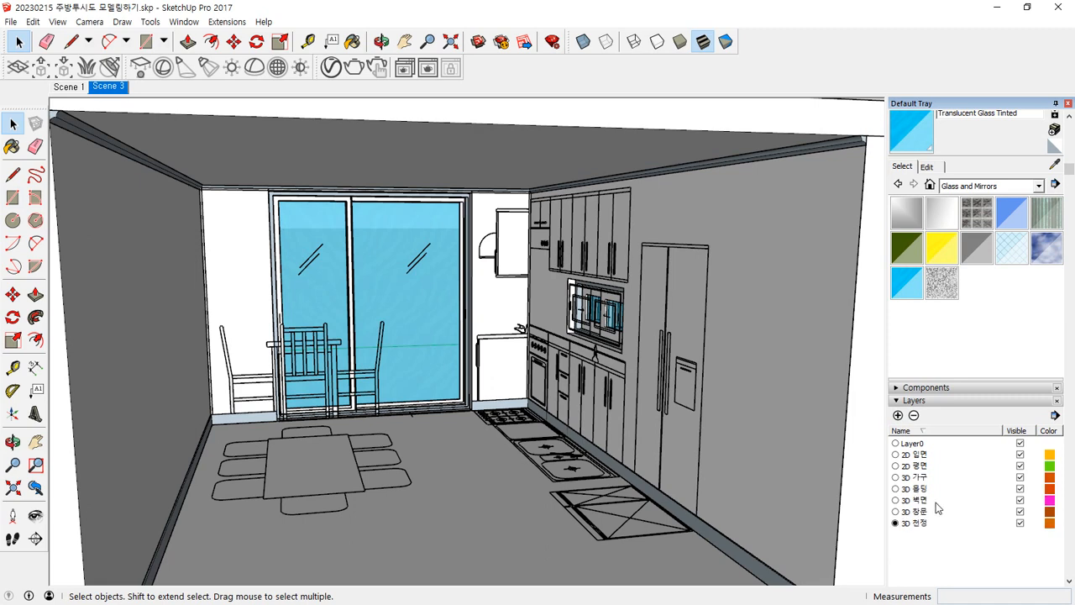
pyautogui.click(895, 477)
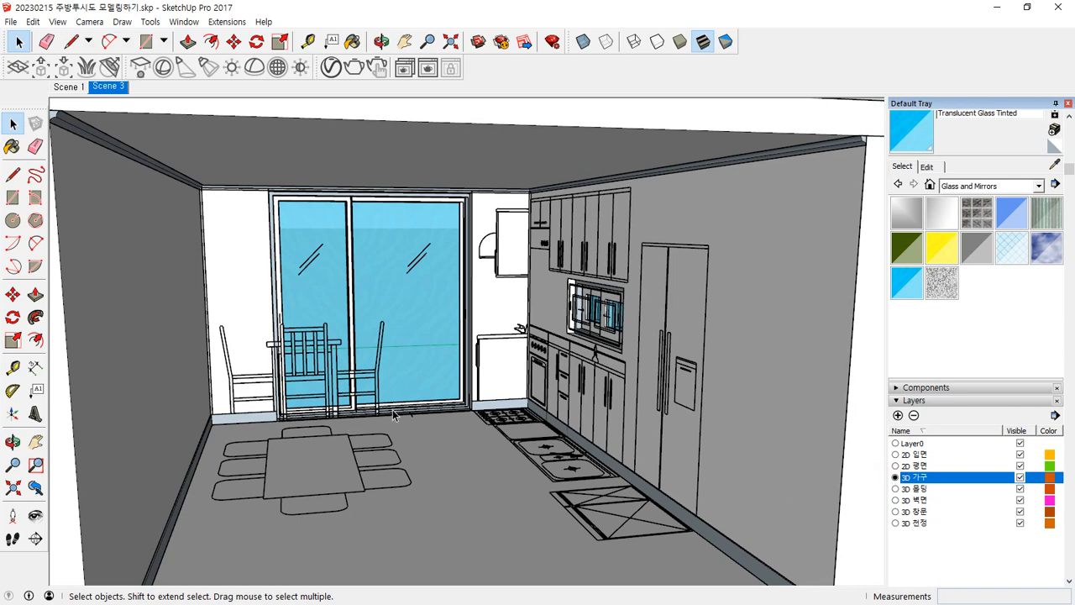
# Hide the 3D 천정, 3D 창문, 3D 벽면 and 3D 몰딩 layers so only the 2D drawings remain.
pyautogui.scroll(1, 336, 435)
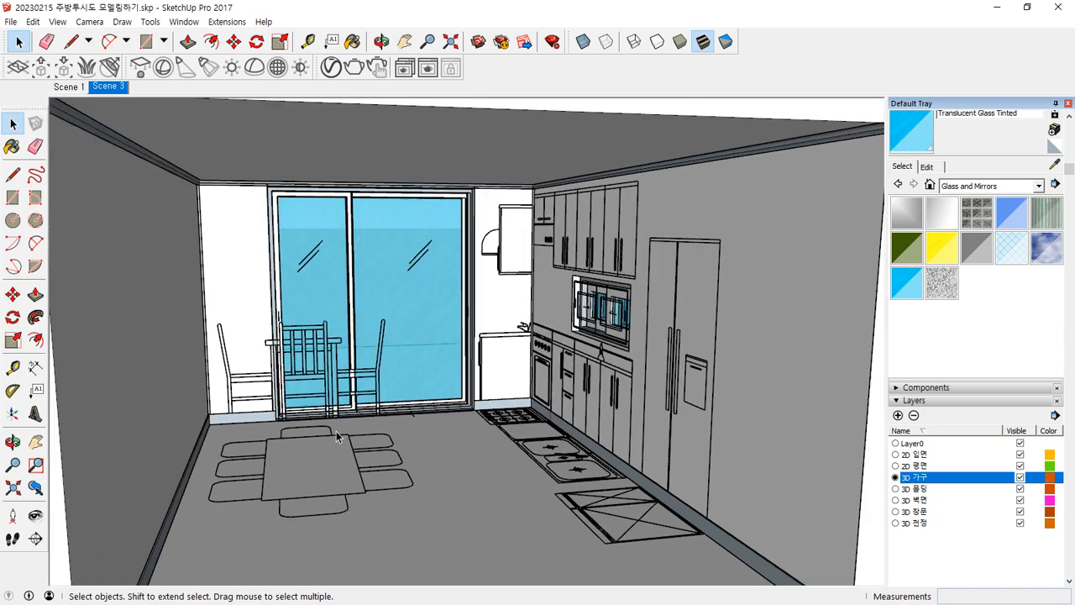
pyautogui.click(1020, 523)
pyautogui.click(1019, 512)
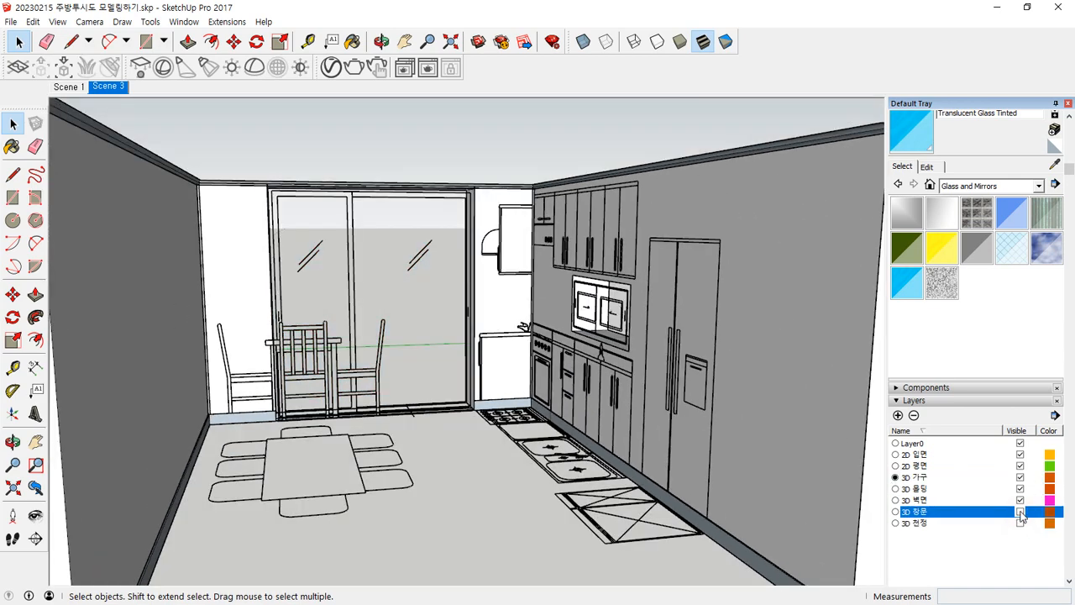
pyautogui.click(1019, 501)
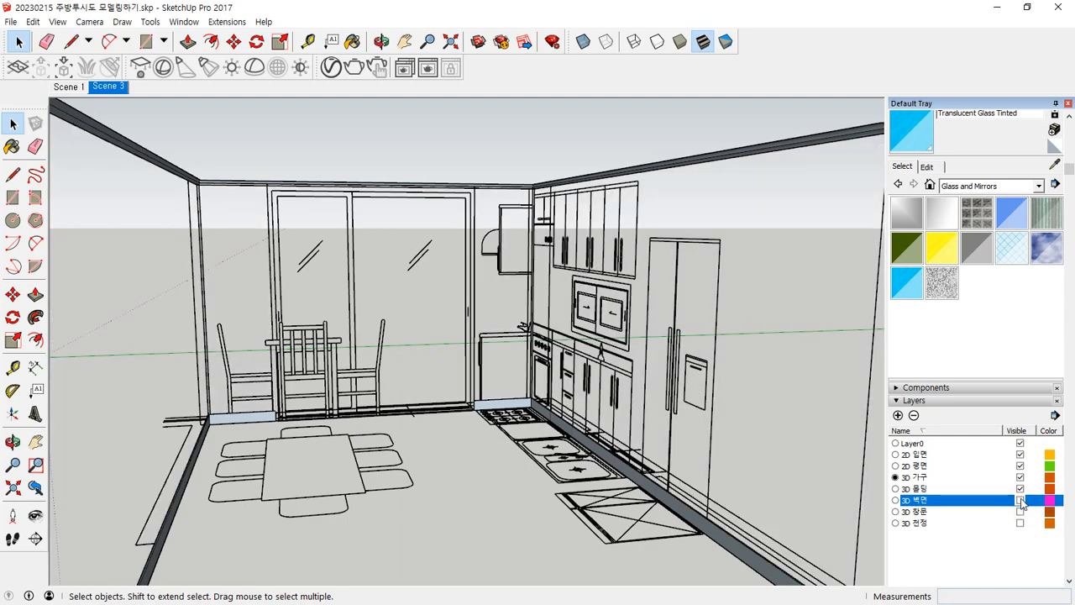
pyautogui.click(1019, 500)
pyautogui.click(1019, 501)
pyautogui.click(1019, 489)
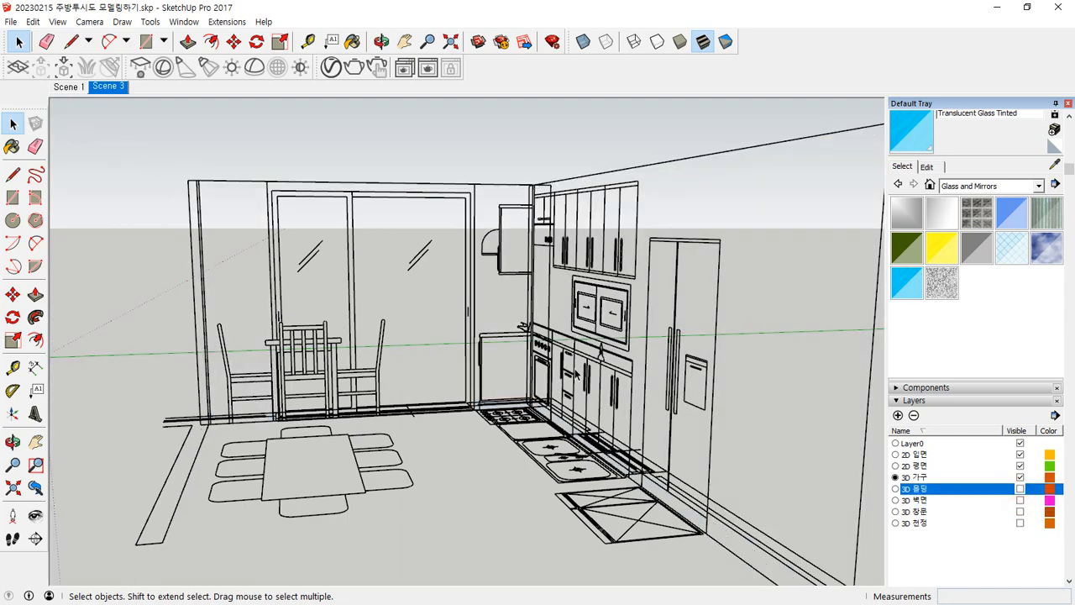
# Draw a rectangle over the dining table outline on the floor plan, from corner to opposite corner.
pyautogui.moveTo(576, 374); pyautogui.dragTo(424, 478, button='middle')
pyautogui.scroll(5, 365, 498)
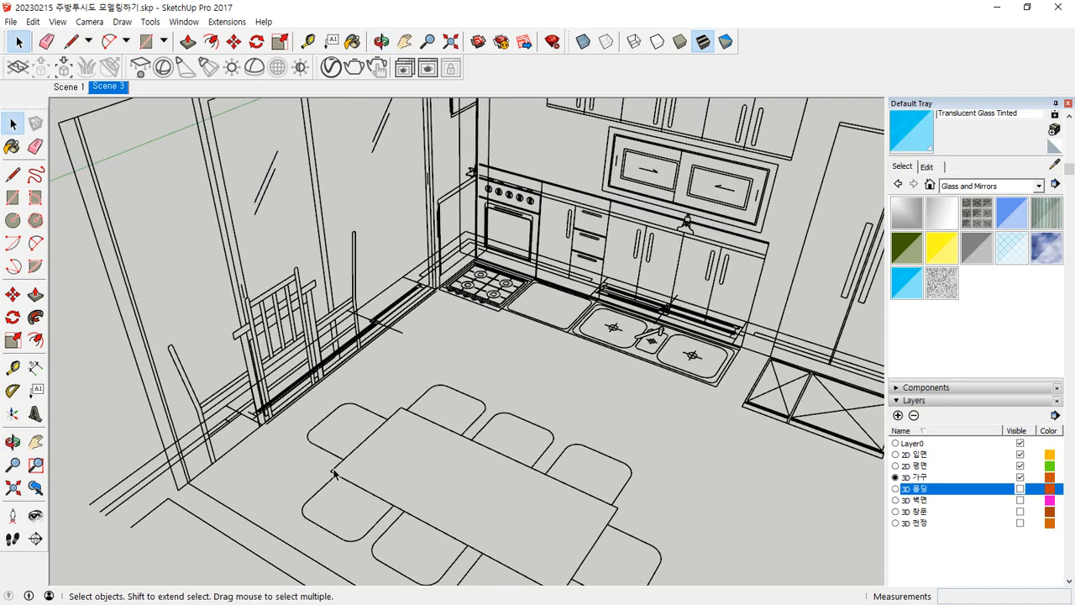
pyautogui.click(331, 470)
pyautogui.click(375, 468)
pyautogui.press('r')
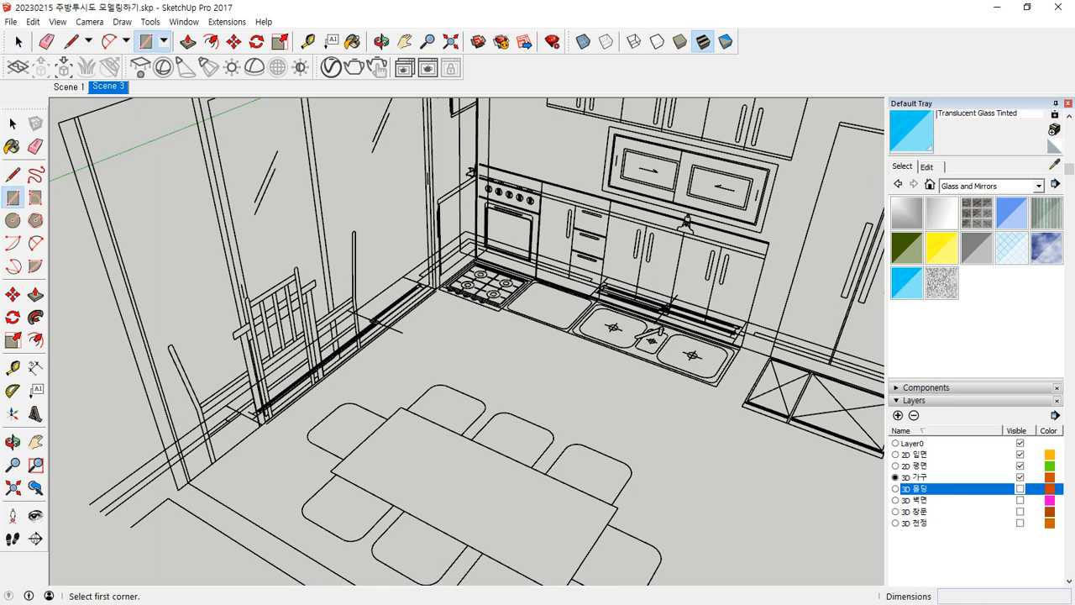
pyautogui.click(330, 471)
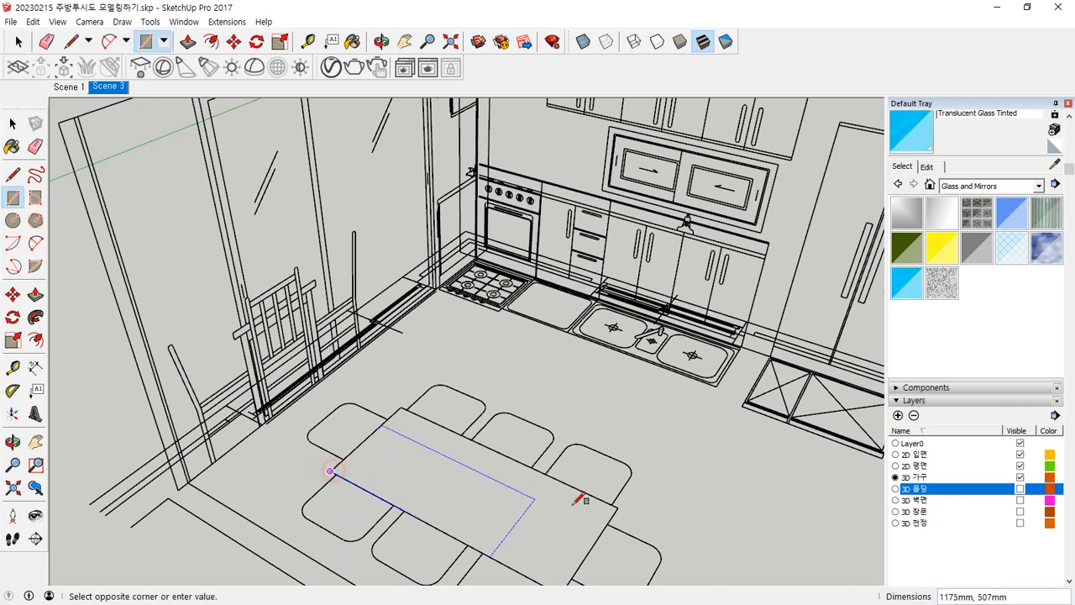
pyautogui.click(618, 505)
# Move the table rectangle 750 mm straight up to the underside of the tabletop in the elevation drawing.
pyautogui.press('space')
pyautogui.click(371, 459)
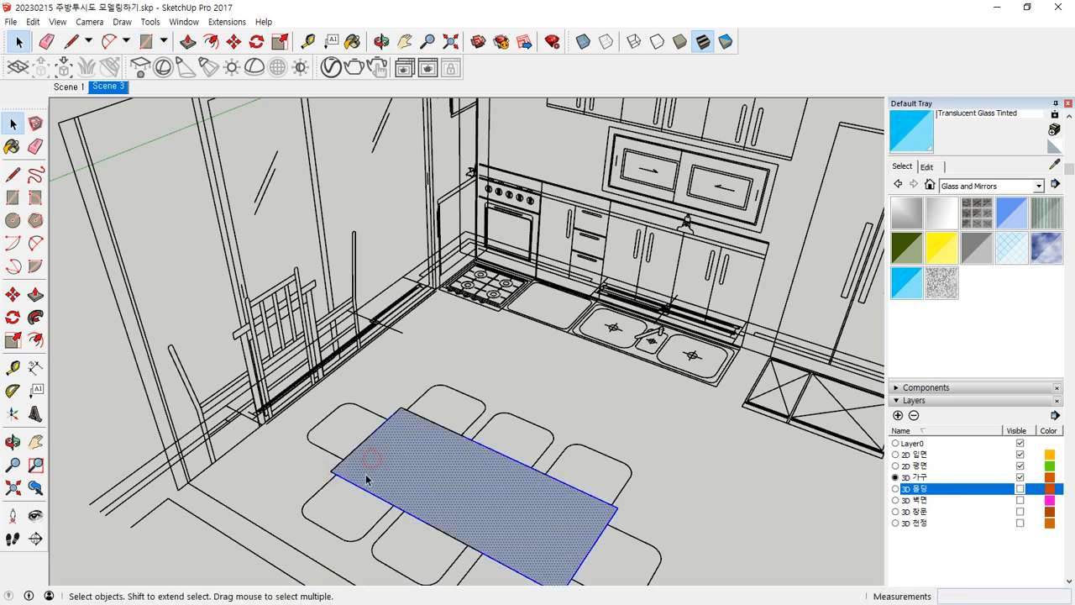
pyautogui.press('m')
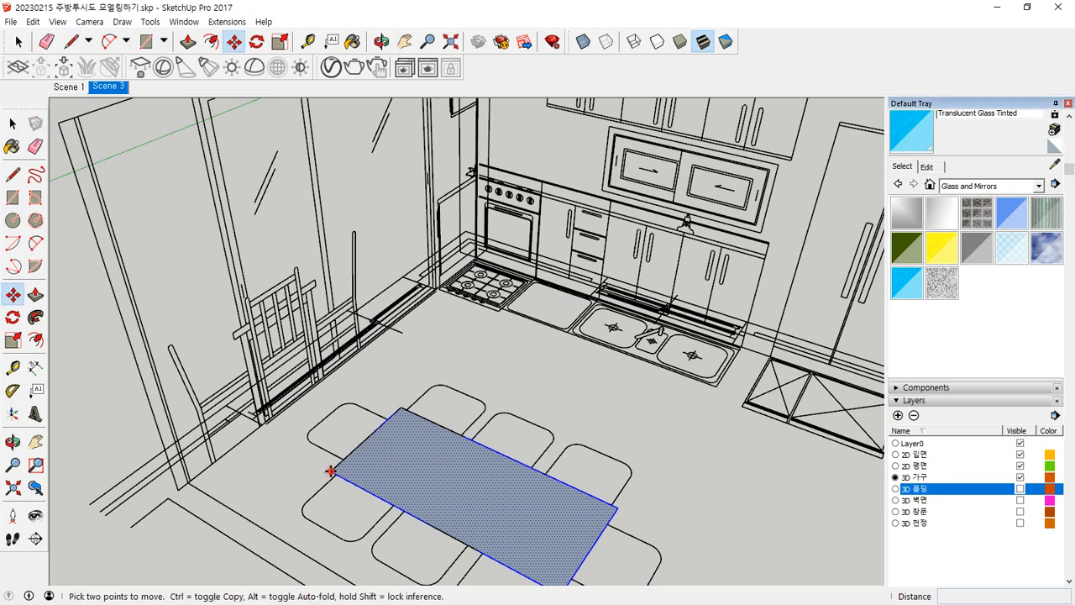
pyautogui.click(333, 472)
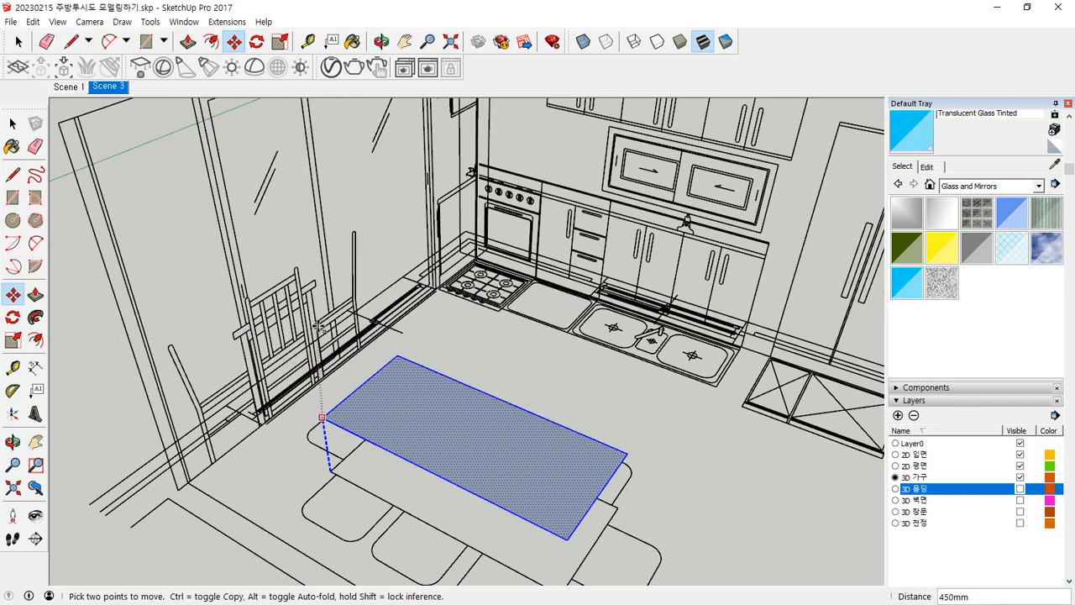
pyautogui.scroll(5, 243, 348)
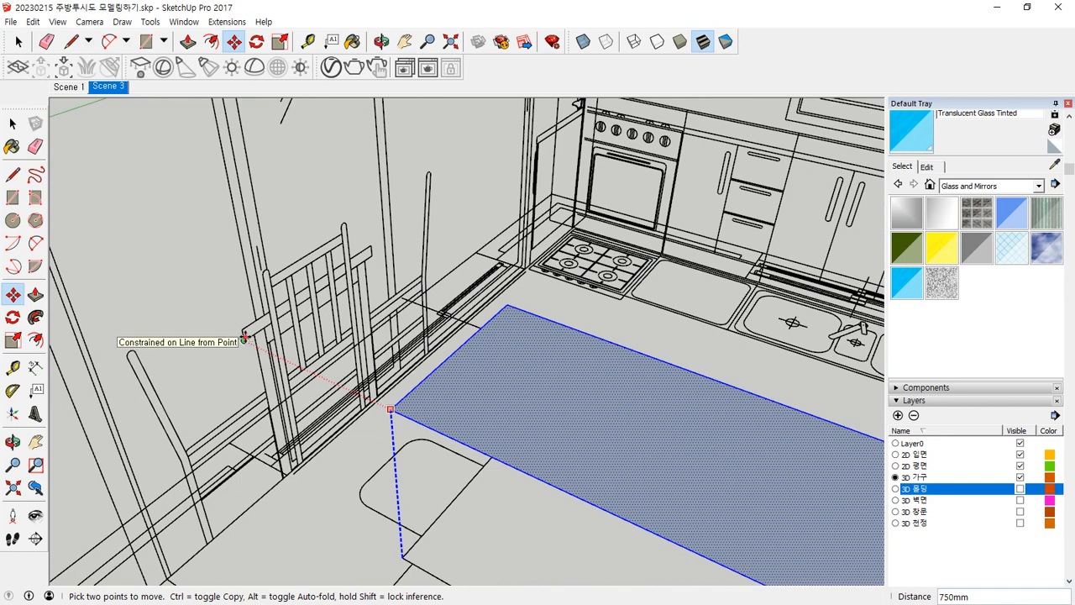
pyautogui.click(243, 338)
# Extrude the table rectangle upward to the tabletop's upper edge in the elevation drawing.
pyautogui.press('p')
pyautogui.press('Escape')
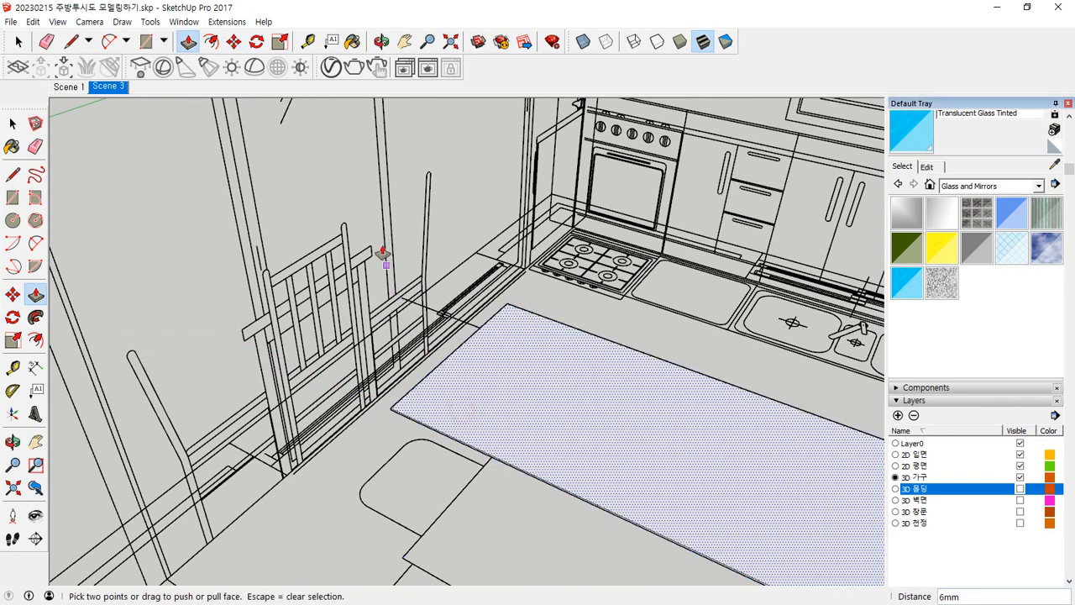
pyautogui.click(443, 400)
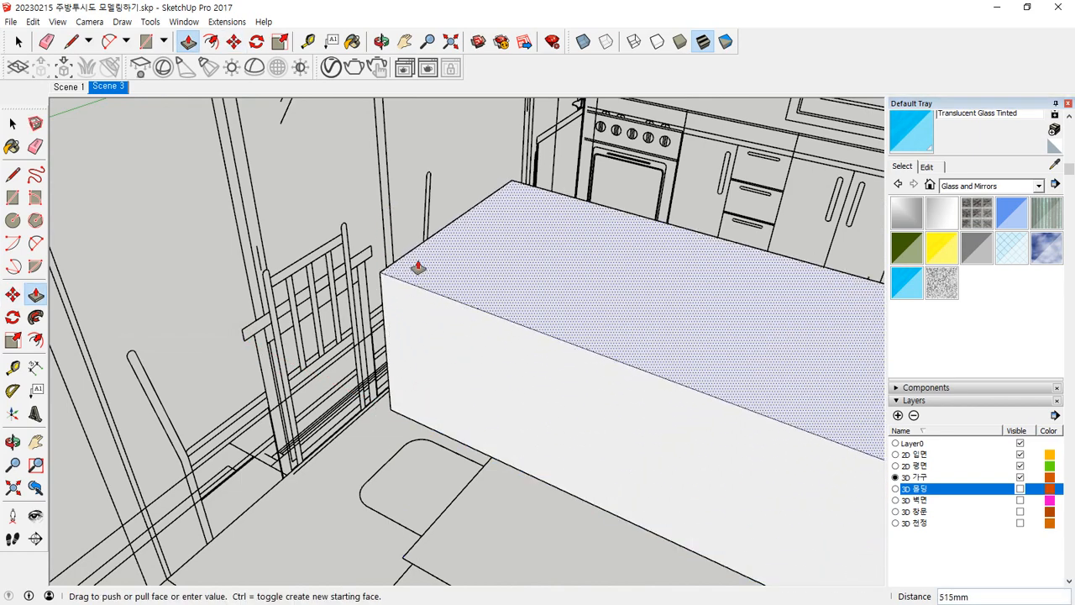
pyautogui.click(250, 329)
pyautogui.scroll(-2, 604, 395)
# Select all faces and edges of the tabletop and group them.
pyautogui.press('space')
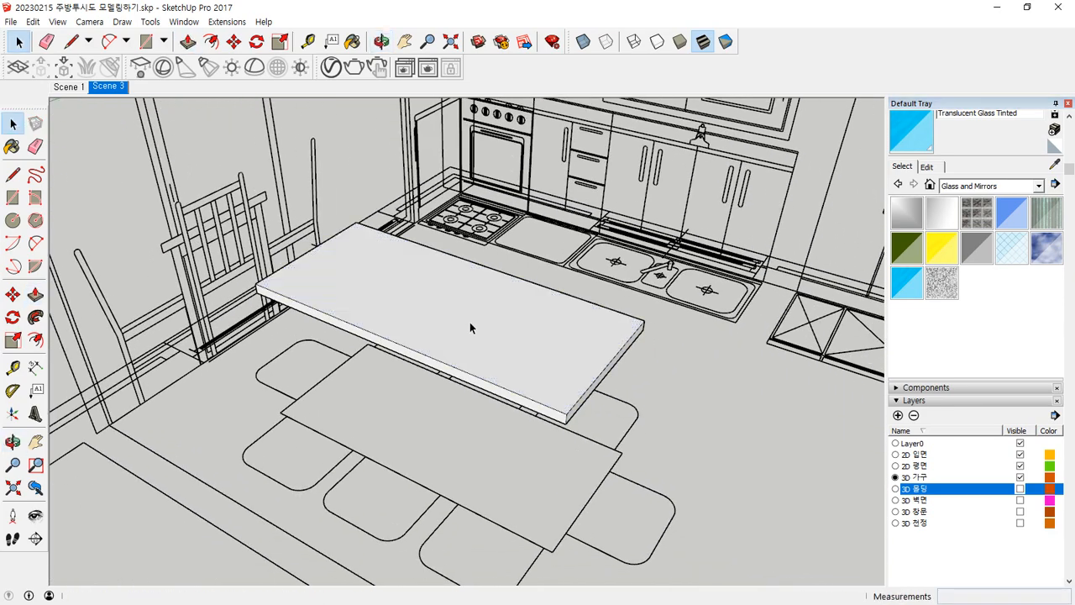
pyautogui.click(464, 309)
pyautogui.rightClick(468, 311)
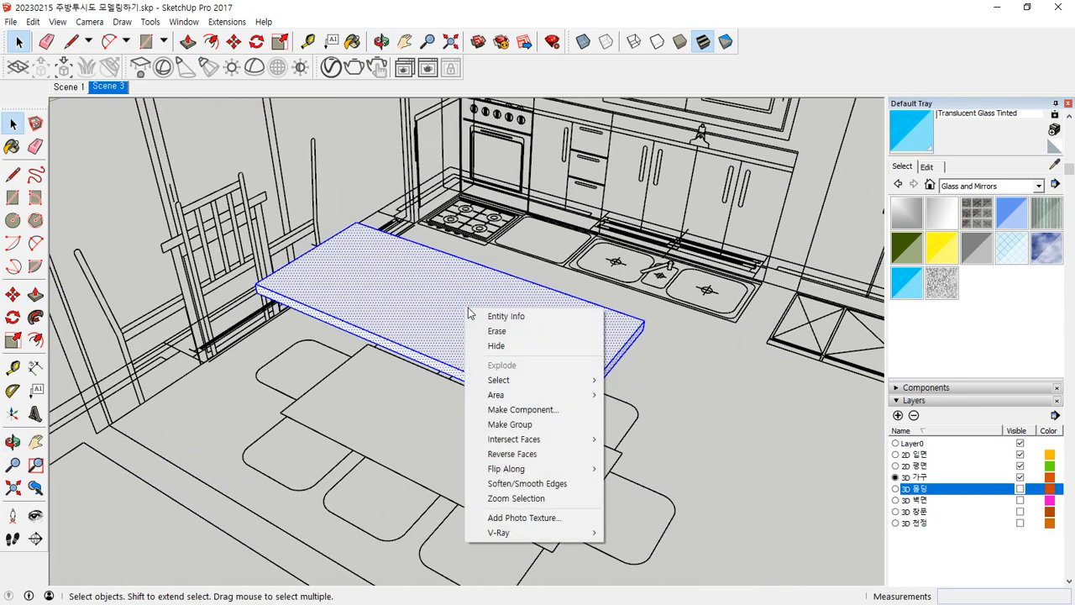
pyautogui.press('g')
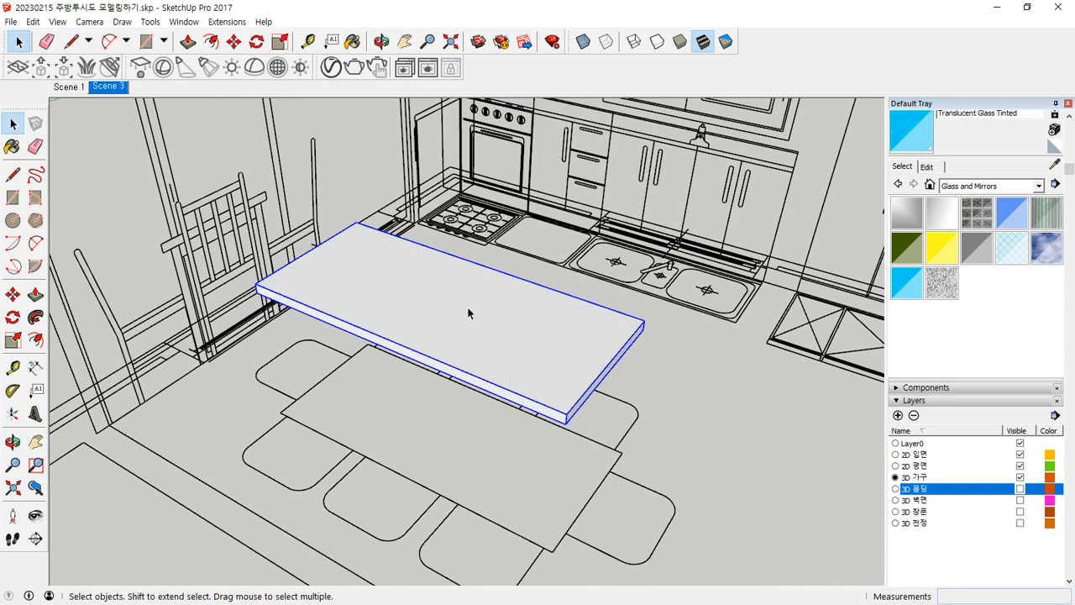
pyautogui.scroll(3, 202, 344)
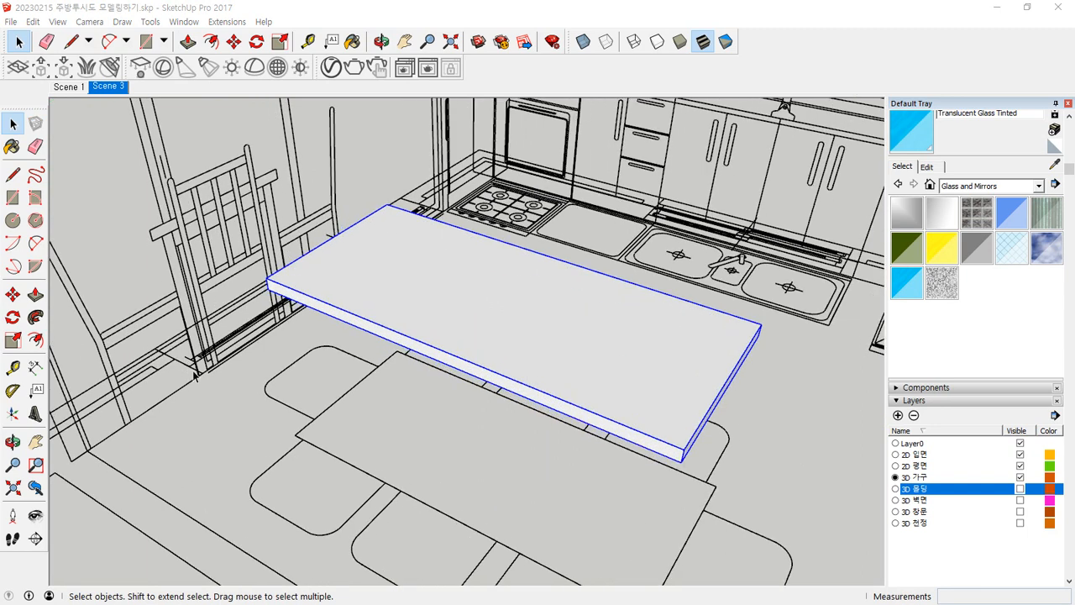
pyautogui.scroll(3, 204, 360)
pyautogui.scroll(-4, 206, 365)
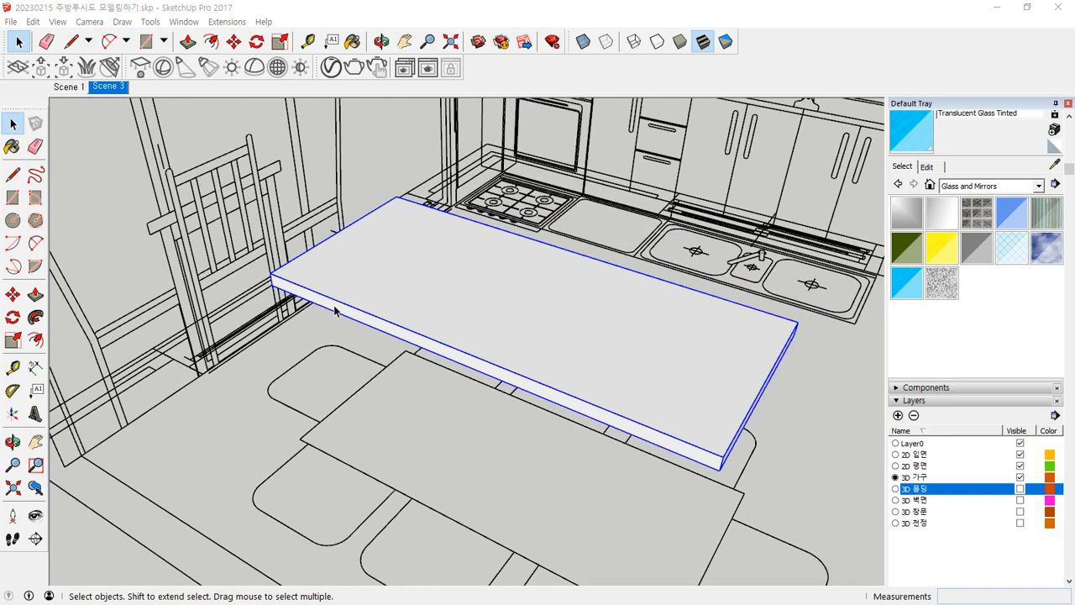
pyautogui.moveTo(361, 300)
pyautogui.mouseDown(button='middle')
pyautogui.moveTo(319, 319)
pyautogui.moveTo(270, 403)
pyautogui.mouseUp(button='middle')
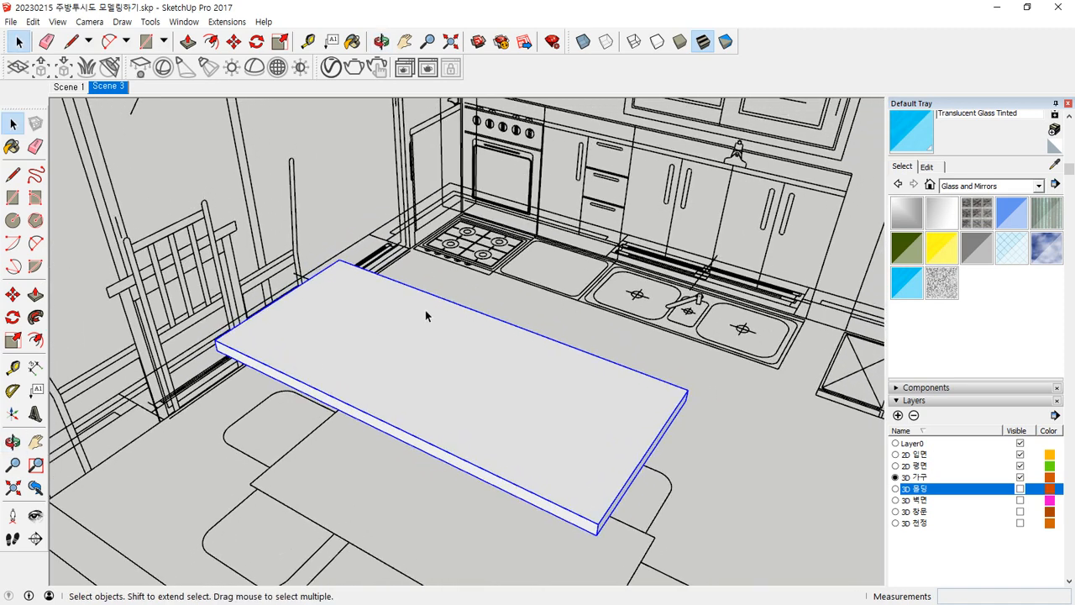
pyautogui.moveTo(605, 267)
pyautogui.mouseDown()
pyautogui.moveTo(554, 220)
pyautogui.moveTo(605, 282)
pyautogui.mouseUp()
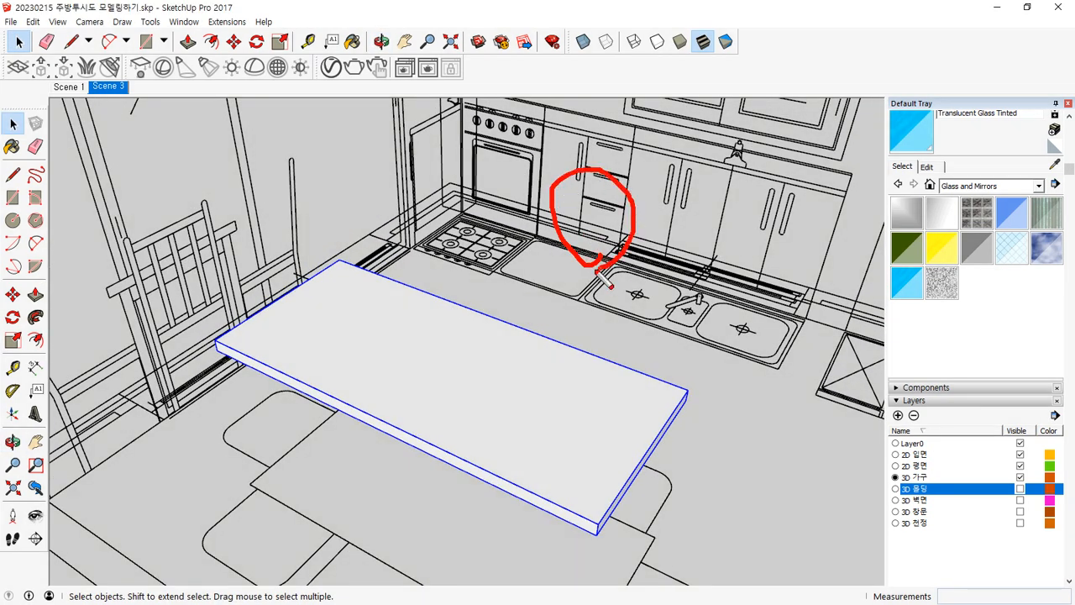
pyautogui.moveTo(183, 303); pyautogui.dragTo(149, 313)
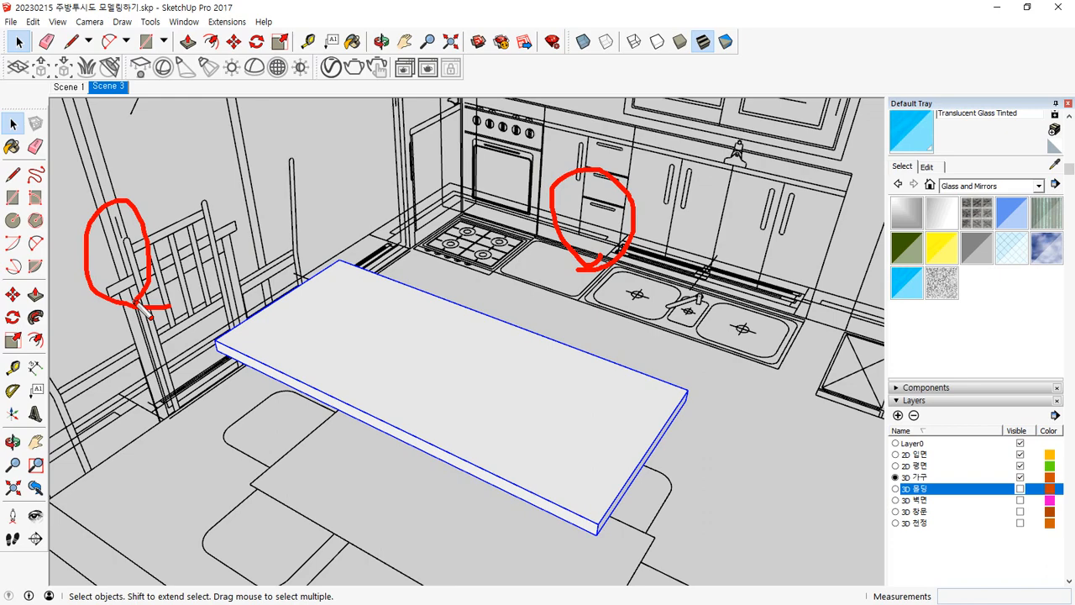
pyautogui.moveTo(179, 420); pyautogui.dragTo(206, 402)
pyautogui.press('Escape')
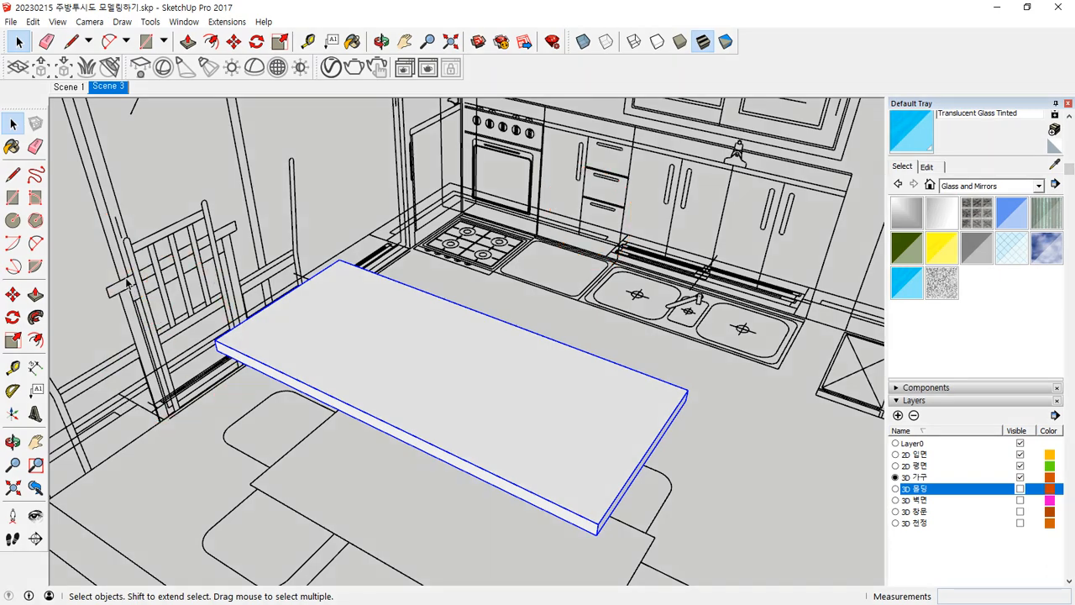
# Measure the tabletop's overhang past the table leg and the leg's width in the elevation drawing.
pyautogui.scroll(4, 103, 299)
pyautogui.scroll(1, 116, 298)
pyautogui.press('t')
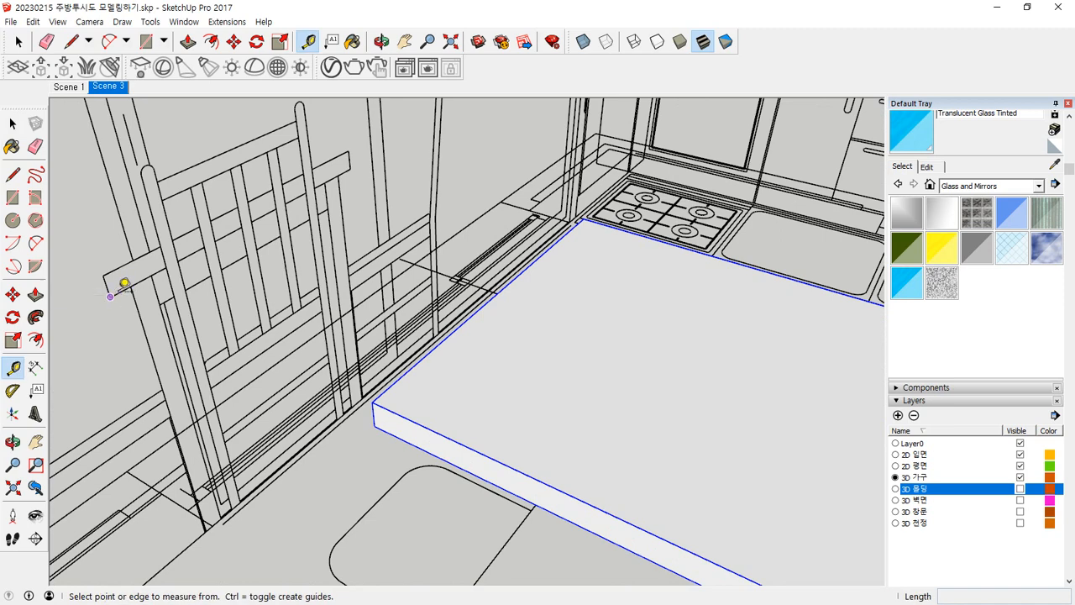
pyautogui.scroll(1, 105, 285)
pyautogui.click(111, 297)
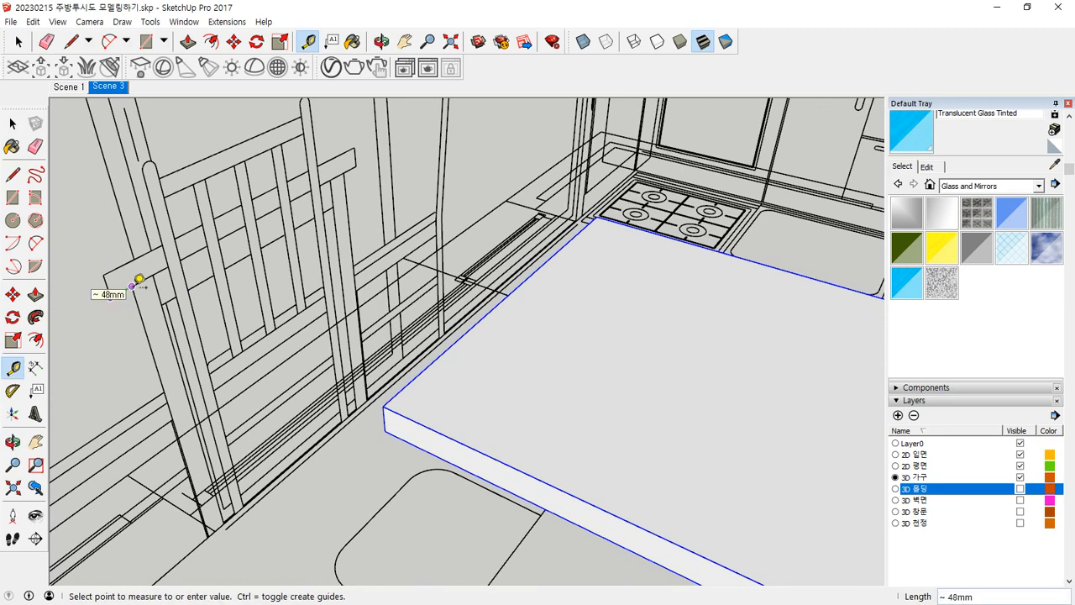
pyautogui.click(133, 290)
pyautogui.click(133, 287)
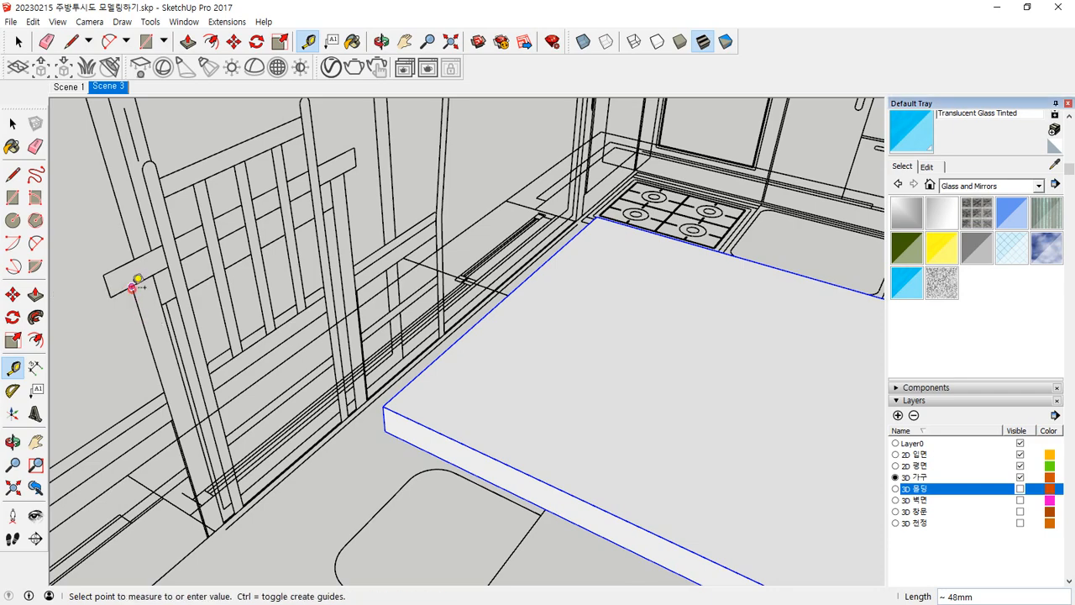
pyautogui.click(164, 267)
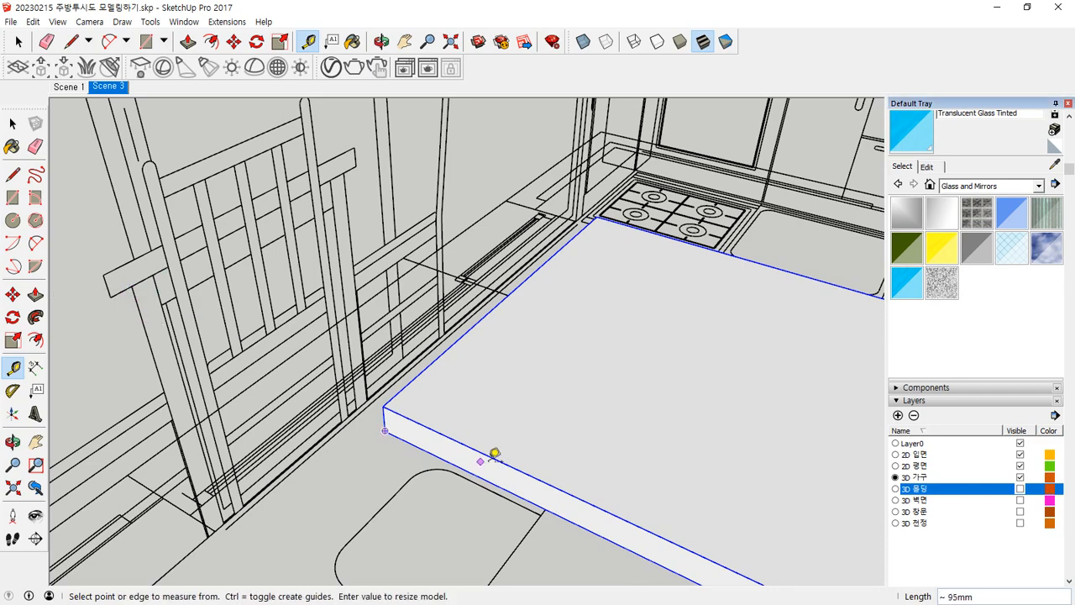
# Draw a 48 × 48 mm square inside each of two adjacent corners at one short end of the tabletop's underside.
pyautogui.moveTo(492, 449); pyautogui.dragTo(334, 210, button='middle')
pyautogui.press('r')
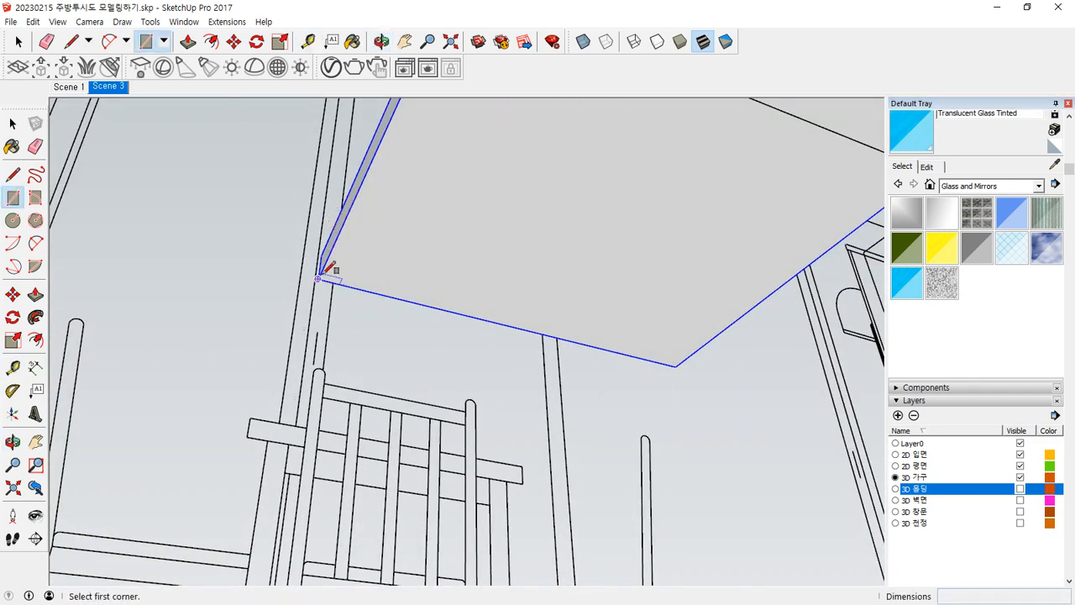
pyautogui.click(317, 278)
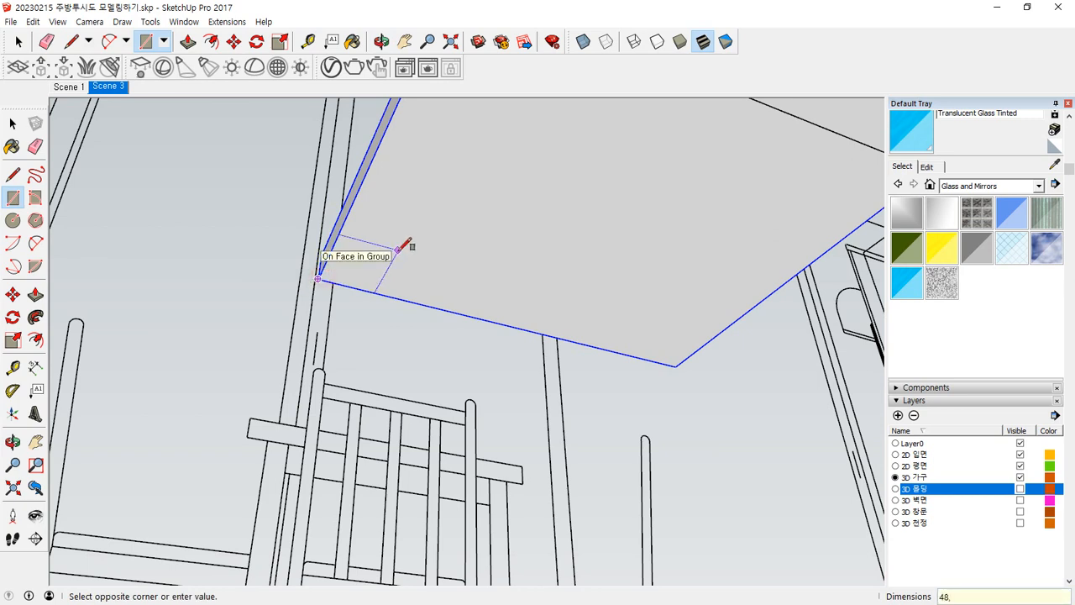
pyautogui.write('48,48')
pyautogui.press('Return')
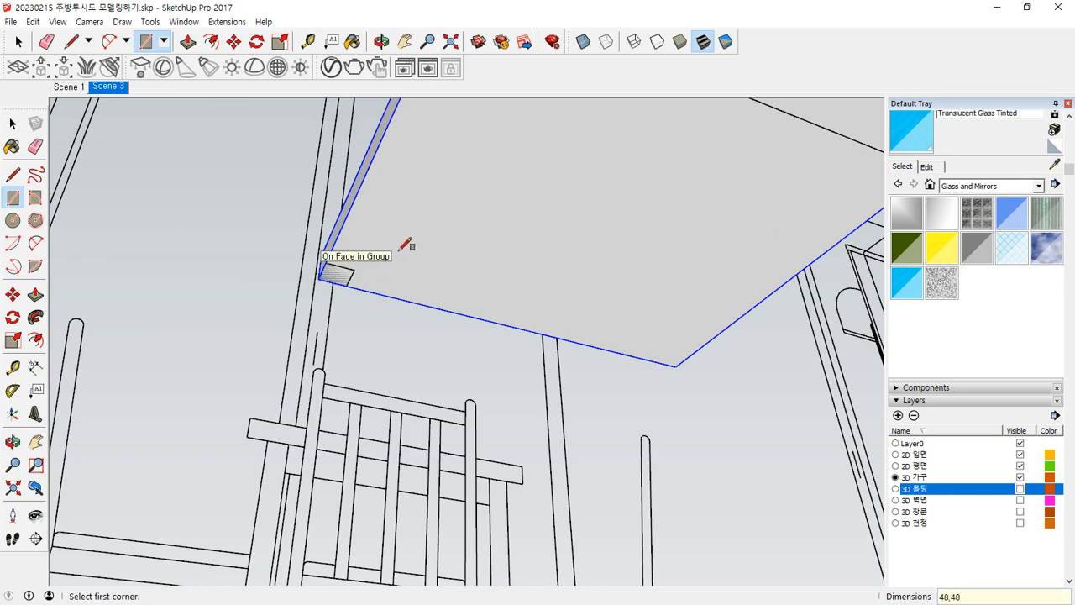
pyautogui.click(675, 366)
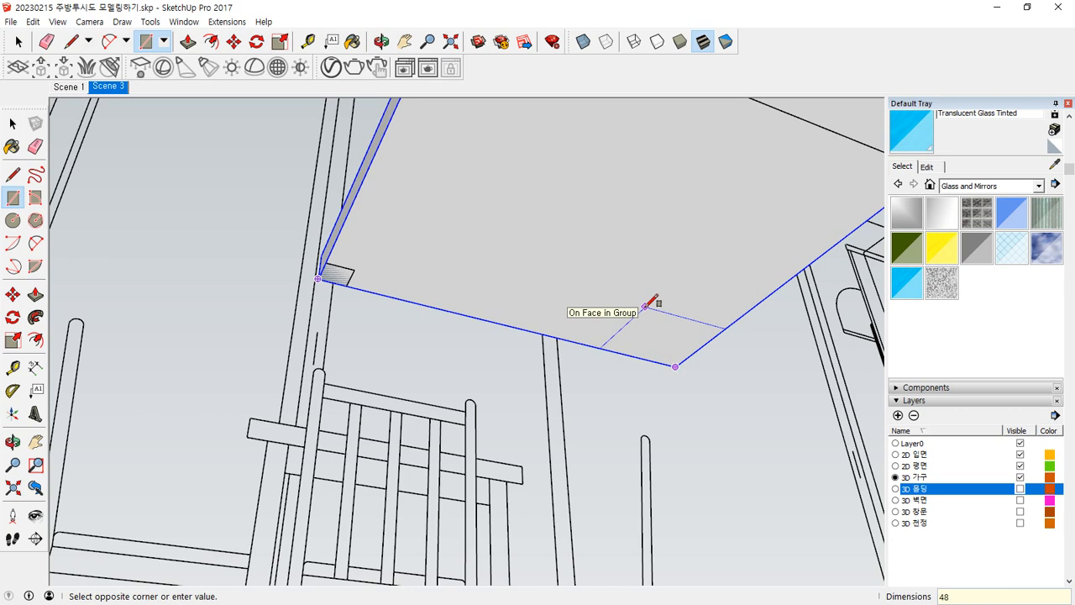
pyautogui.press('Return')
pyautogui.press('space')
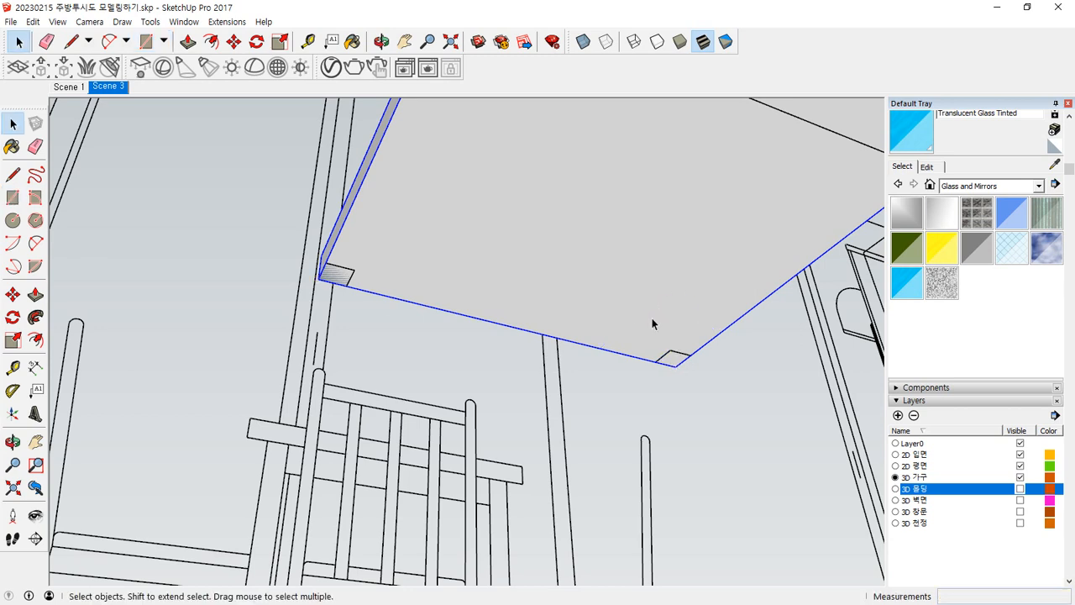
# Copy both 48 mm squares along the tabletop's underside to the corners of its opposite short end.
pyautogui.click(672, 365)
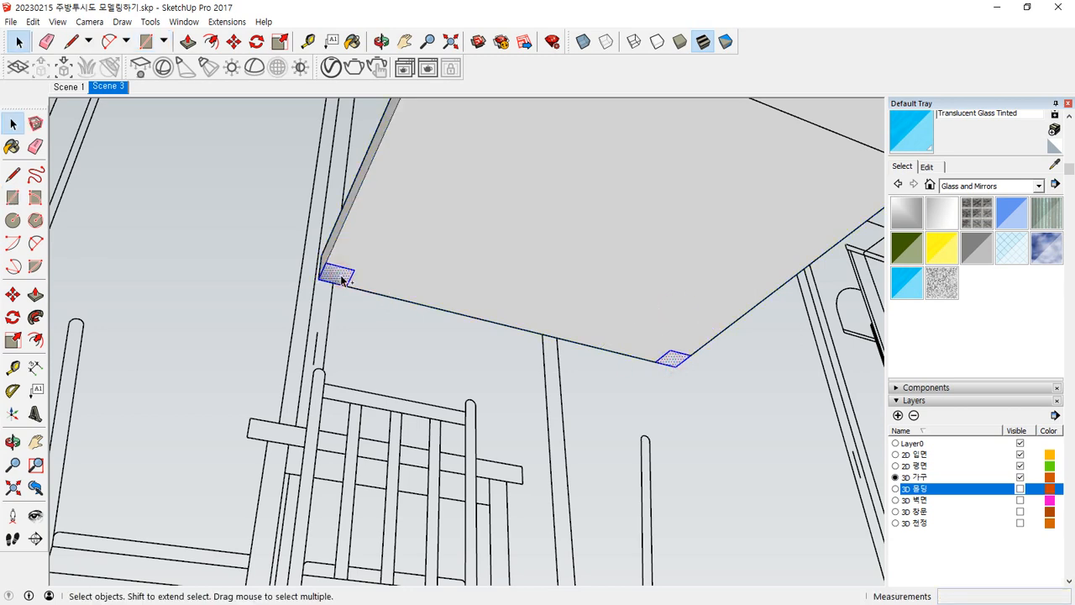
pyautogui.press('m')
pyautogui.click(675, 365)
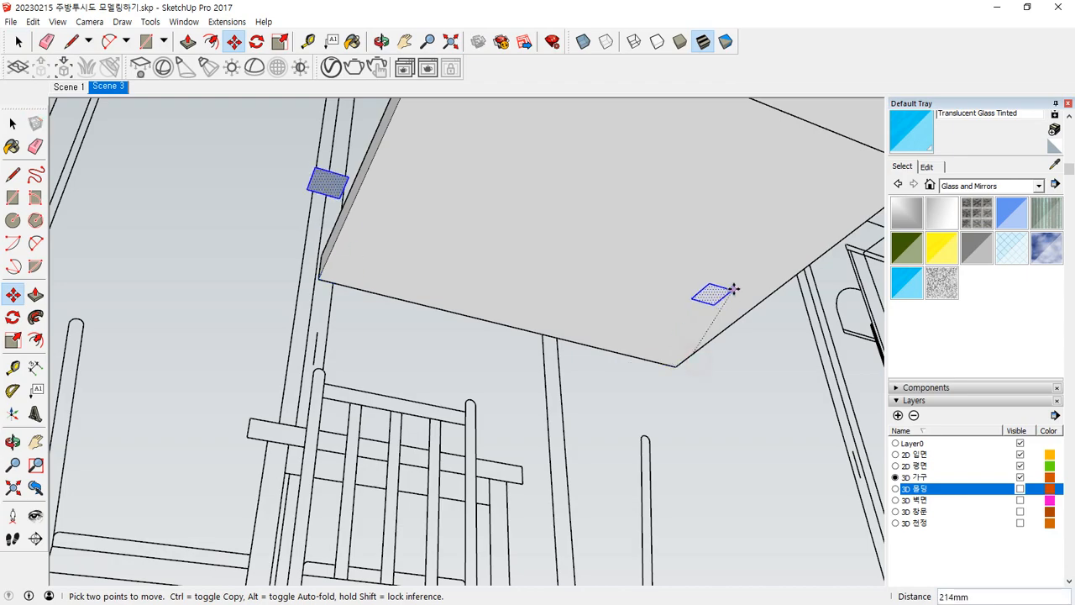
pyautogui.press('ctrl')
pyautogui.scroll(-2, 759, 283)
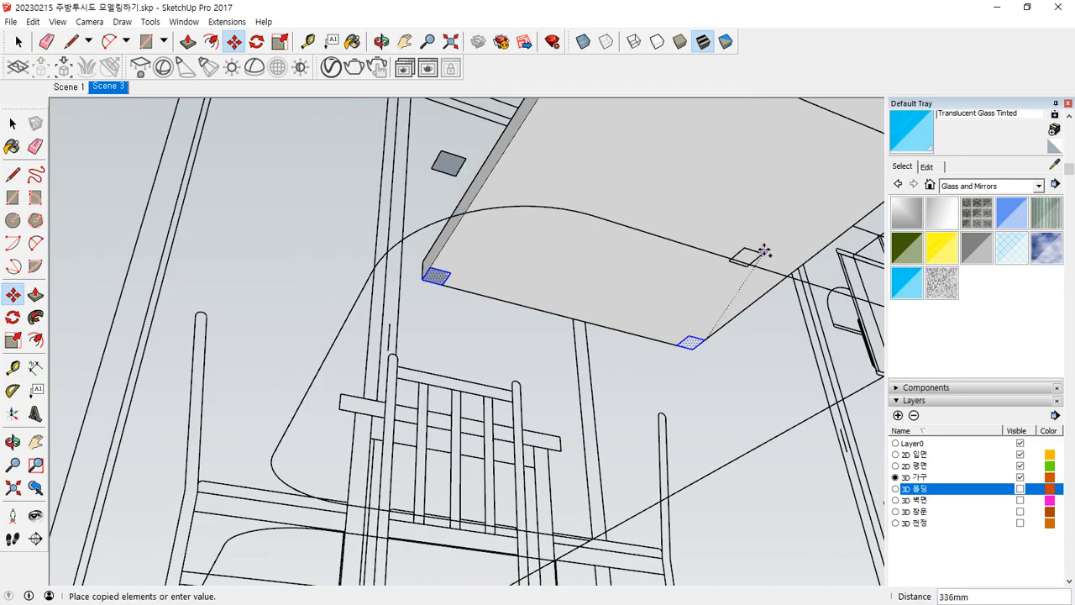
pyautogui.keyDown('shift'); pyautogui.moveTo(764, 249); pyautogui.dragTo(536, 385, button='middle'); pyautogui.keyUp('shift')
pyautogui.scroll(-4, 571, 369)
pyautogui.keyDown('shift'); pyautogui.moveTo(713, 257); pyautogui.dragTo(597, 336, button='middle'); pyautogui.keyUp('shift')
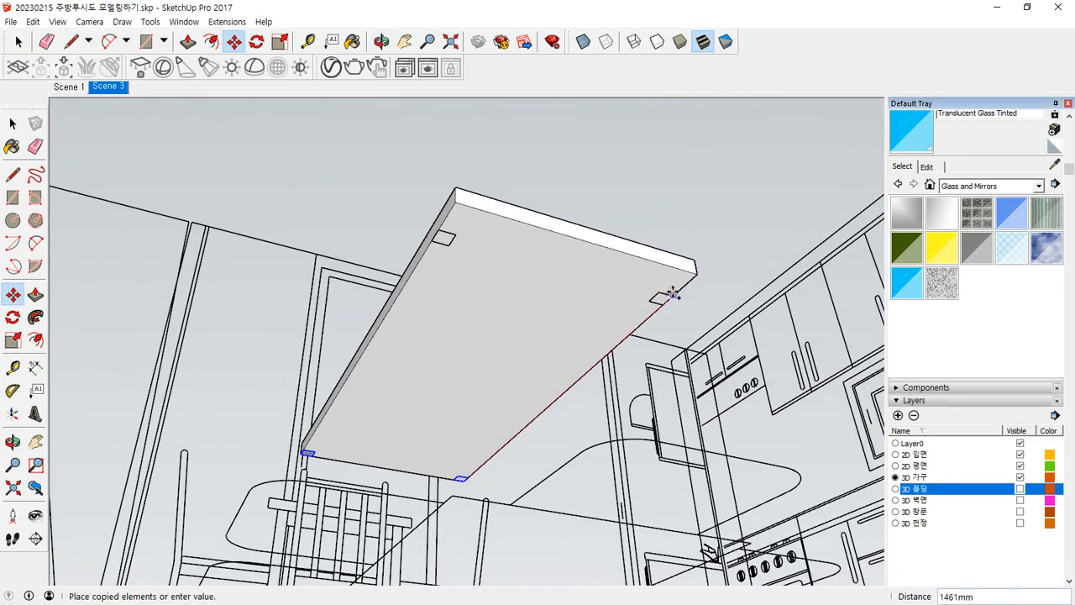
pyautogui.click(693, 280)
pyautogui.scroll(5, 663, 278)
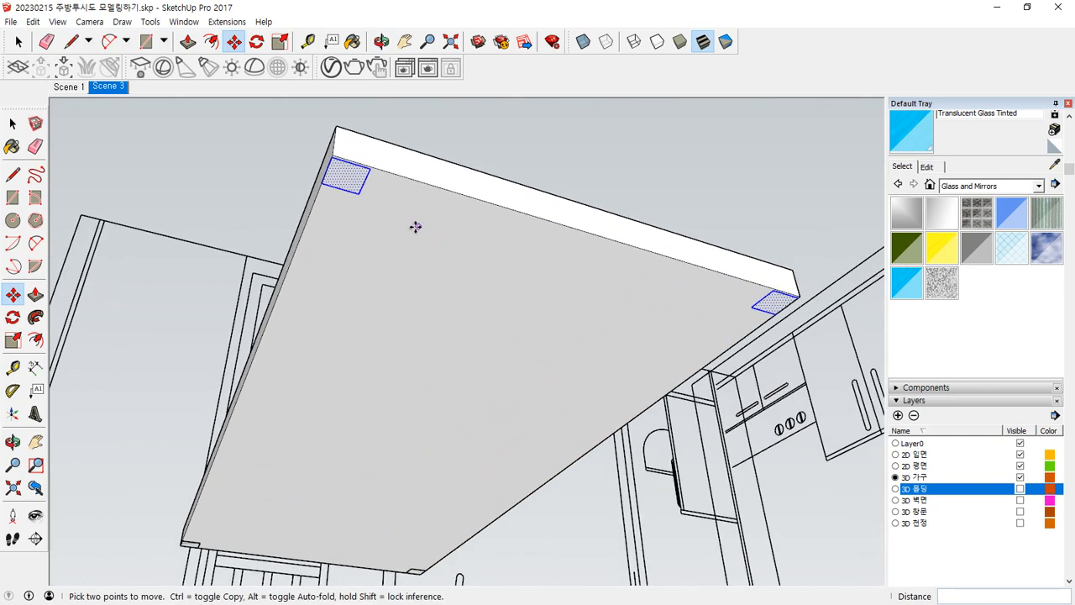
# Draw a 50 × 50 mm leg square starting from the inner corner of a copied 48 mm square.
pyautogui.press('r')
pyautogui.click(353, 192)
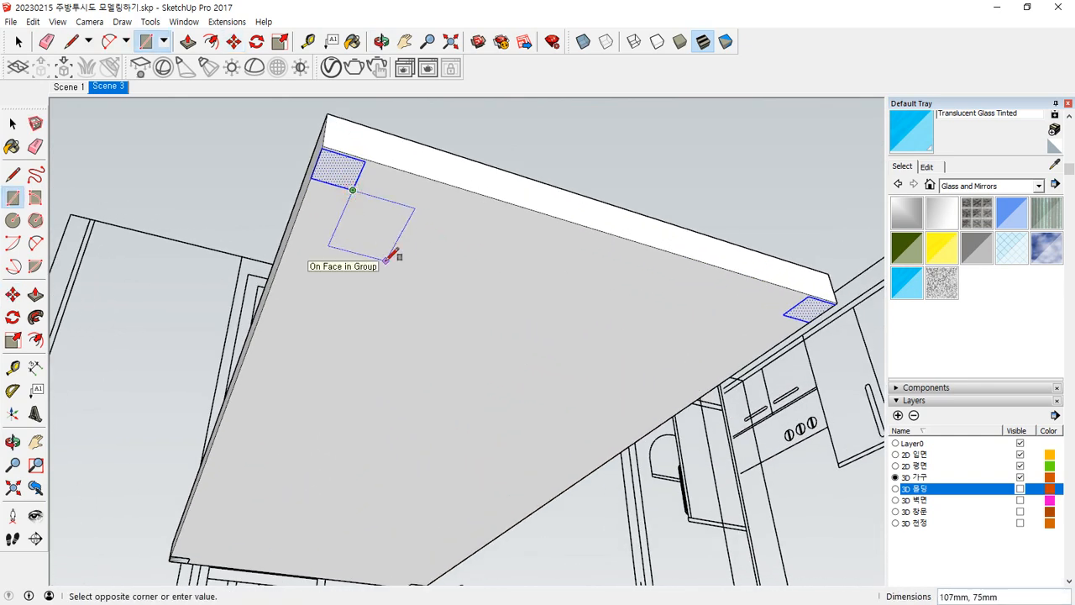
pyautogui.write('50,50')
pyautogui.press('Return')
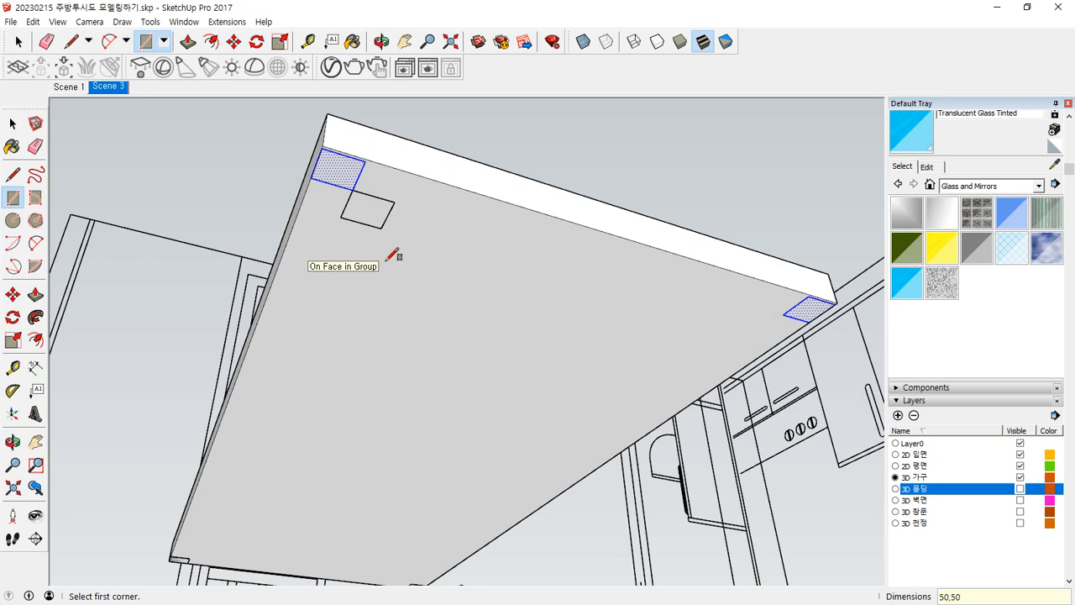
# Copy the 50 mm leg square across to the inner corner of the other 48 mm square at the same end.
pyautogui.press('space')
pyautogui.click(373, 216)
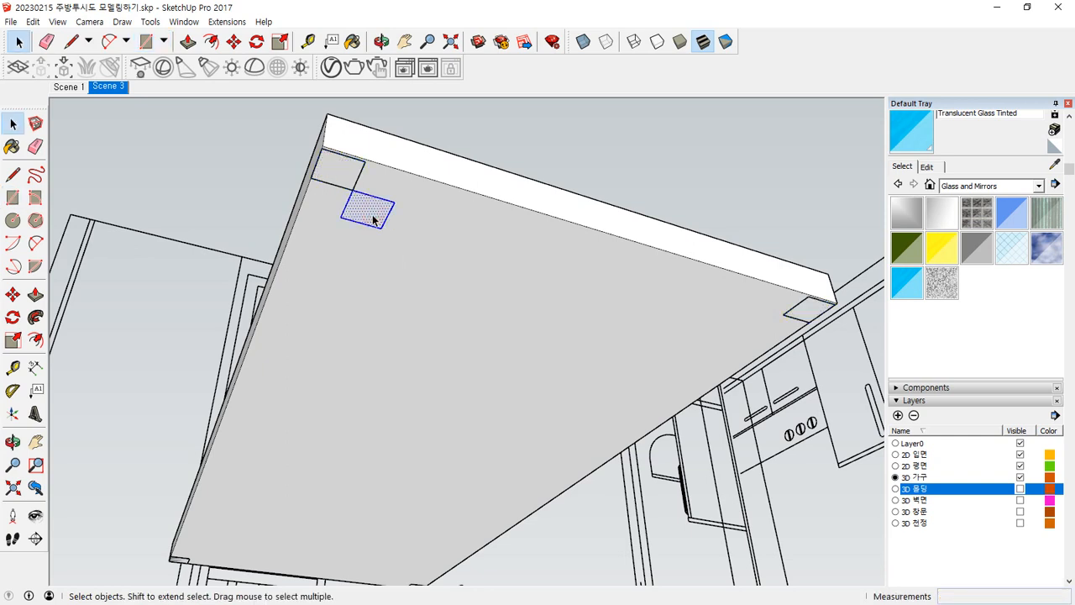
pyautogui.press('m')
pyautogui.keyDown('ctrl'); pyautogui.click(393, 203); pyautogui.keyUp('ctrl')
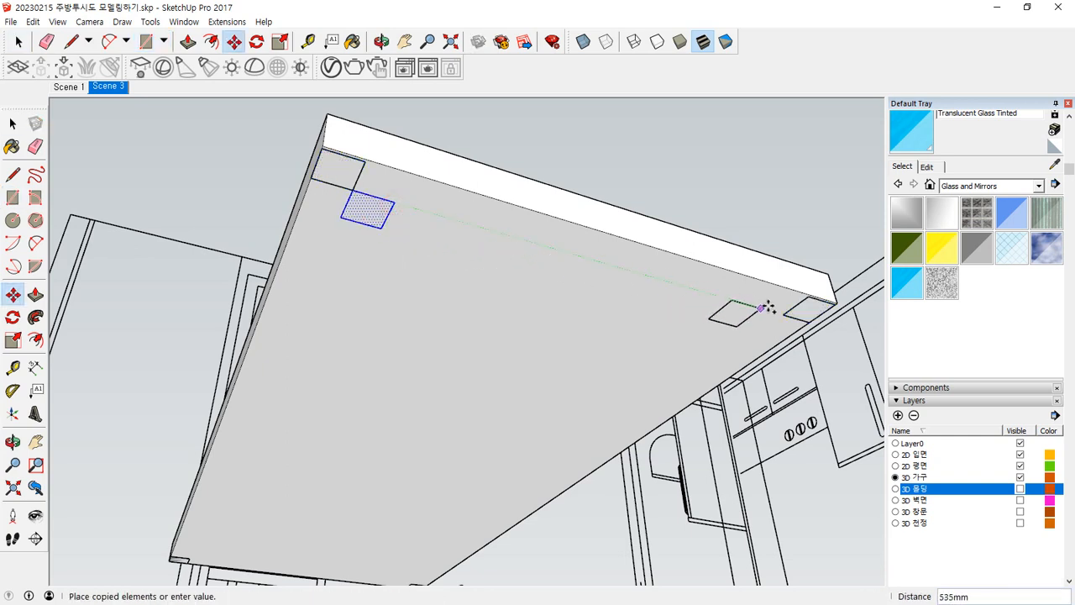
pyautogui.click(785, 317)
# Copy both 50 mm leg squares to the tabletop's other short end, snapping to the inner corner of the 48 mm square.
pyautogui.press('space')
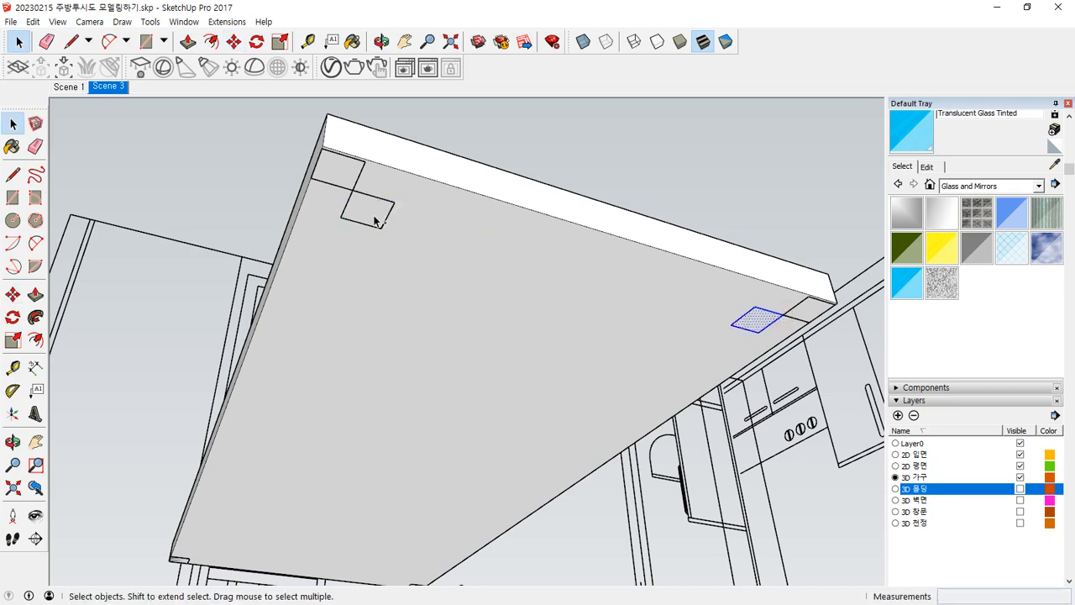
pyautogui.press('m')
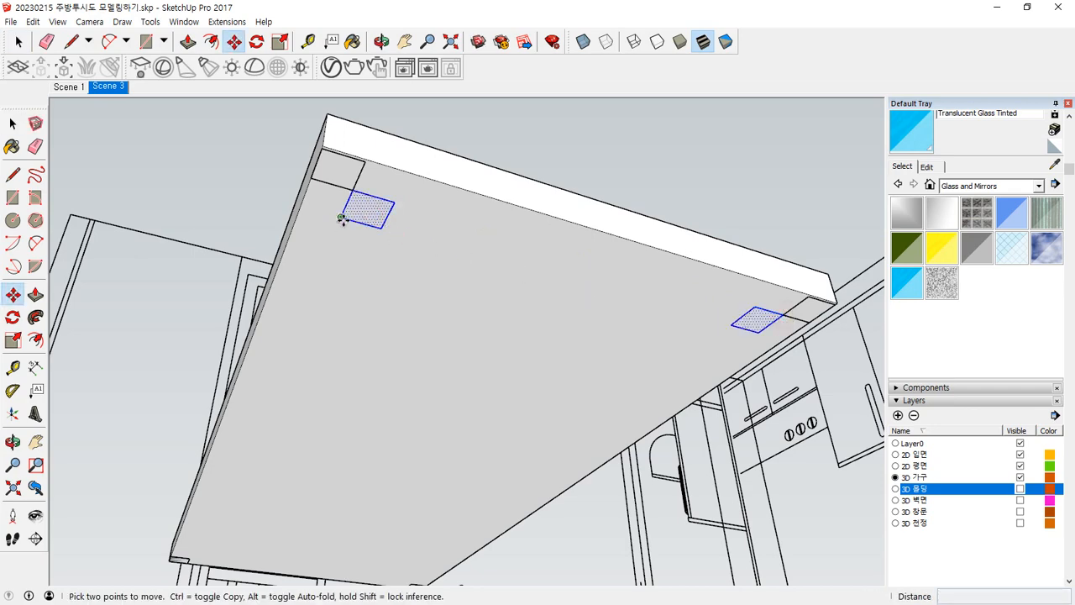
pyautogui.moveTo(360, 216); pyautogui.dragTo(295, 360, button='middle')
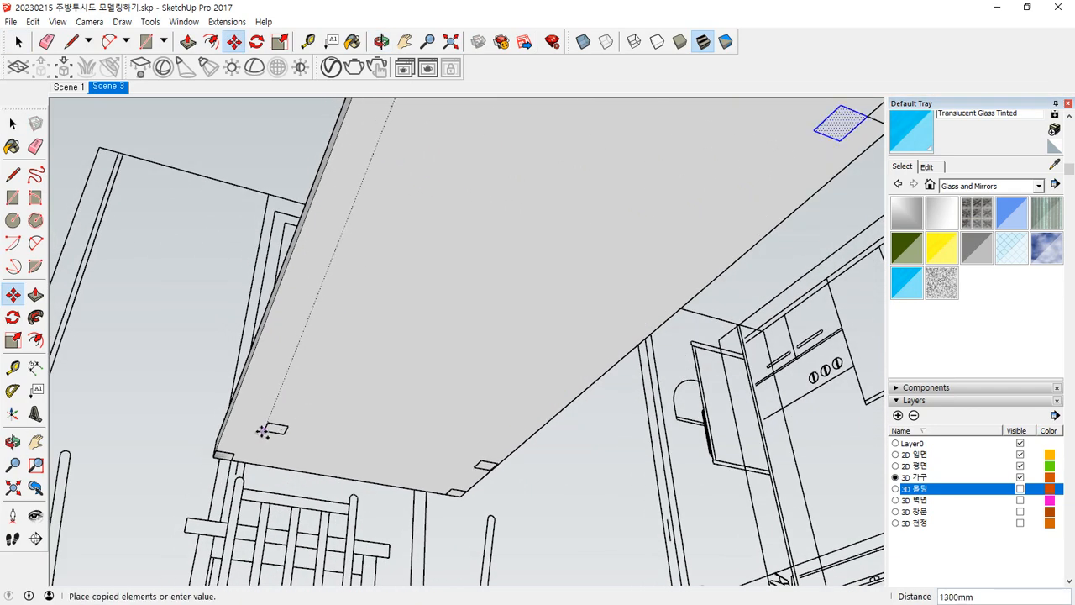
pyautogui.moveTo(239, 454); pyautogui.dragTo(234, 422, button='middle')
pyautogui.scroll(3, 233, 441)
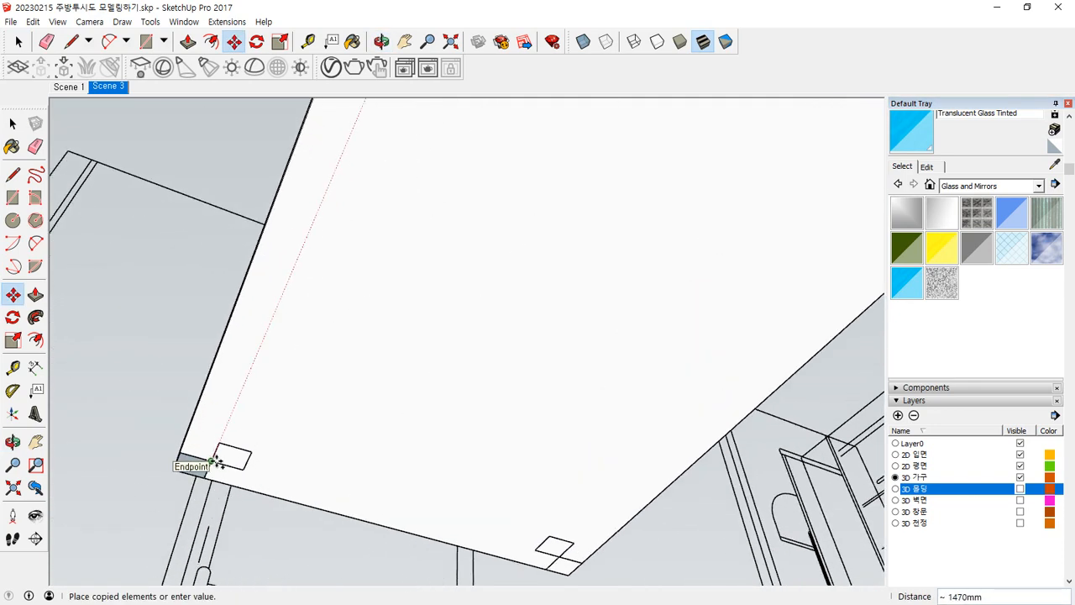
pyautogui.click(215, 461)
pyautogui.scroll(2, 194, 490)
pyautogui.press('space')
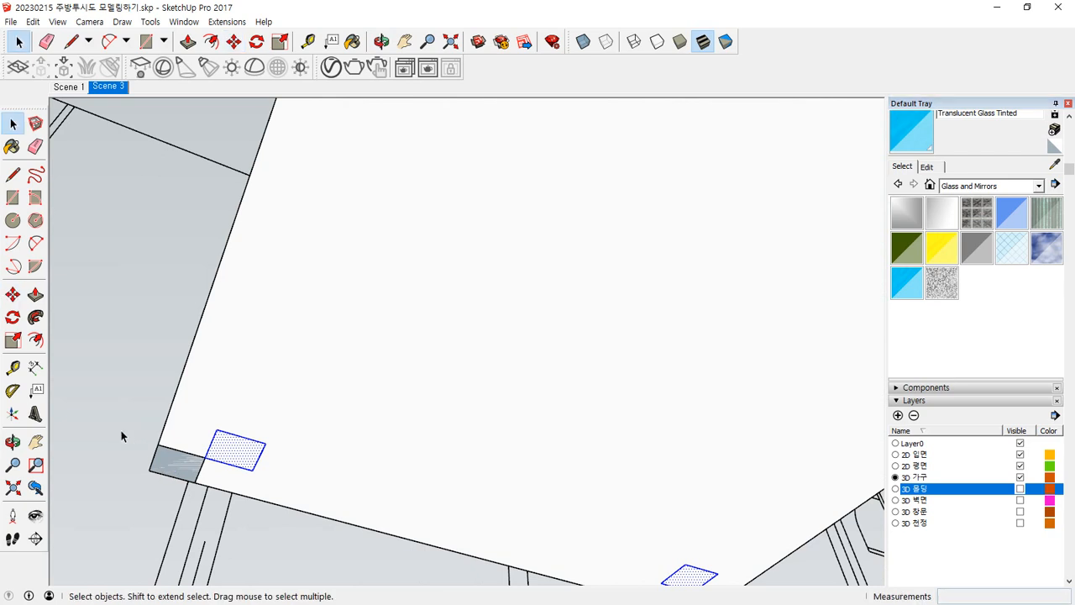
# Delete the 48 mm corner squares at this end of the tabletop's underside, leaving the 50 mm leg squares.
pyautogui.moveTo(121, 430); pyautogui.dragTo(219, 518)
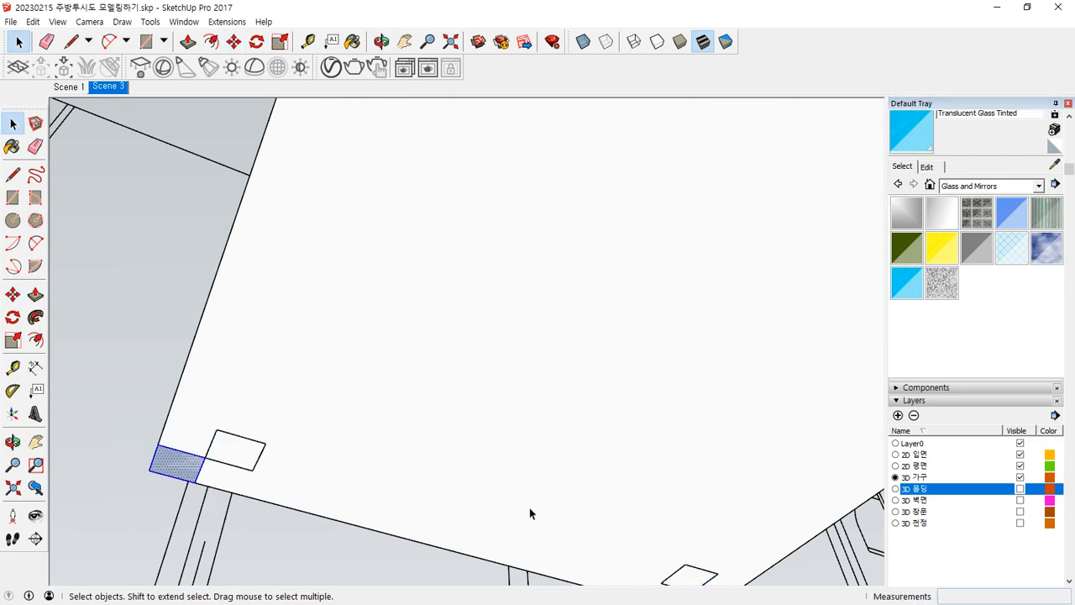
pyautogui.press('Escape')
pyautogui.moveTo(549, 518); pyautogui.dragTo(494, 389, button='middle')
pyautogui.moveTo(558, 368); pyautogui.dragTo(616, 486)
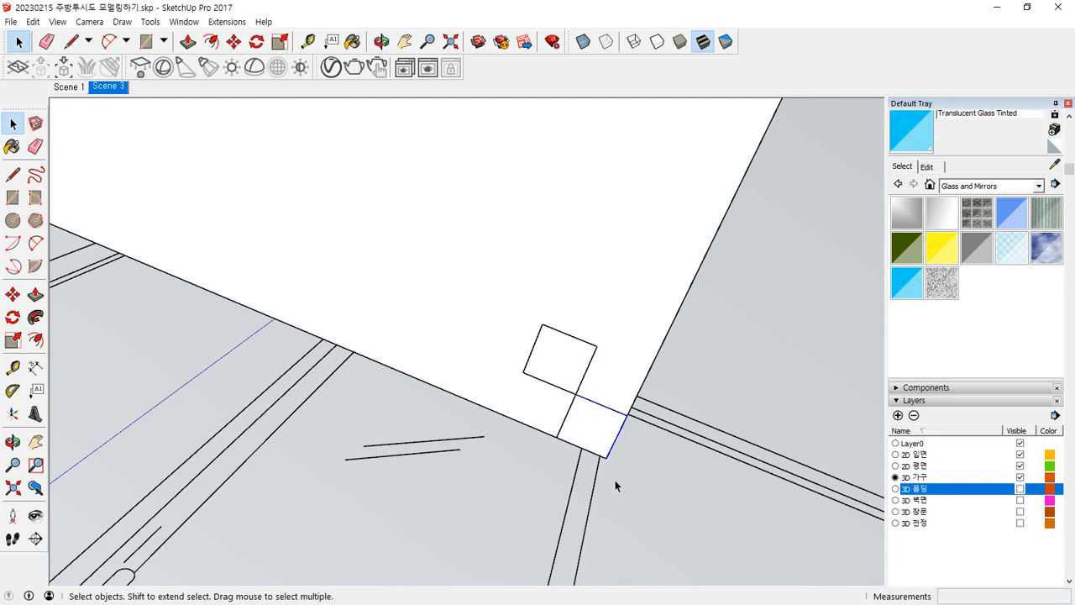
pyautogui.moveTo(534, 351); pyautogui.dragTo(670, 496)
pyautogui.press('Delete')
# Move all the squares at the opposite end so that the outer 48 mm square's corner meets the tabletop's corner.
pyautogui.scroll(-3, 600, 390)
pyautogui.scroll(-4, 599, 390)
pyautogui.keyDown('shift'); pyautogui.moveTo(585, 210); pyautogui.dragTo(434, 596, button='middle'); pyautogui.keyUp('shift')
pyautogui.scroll(5, 406, 483)
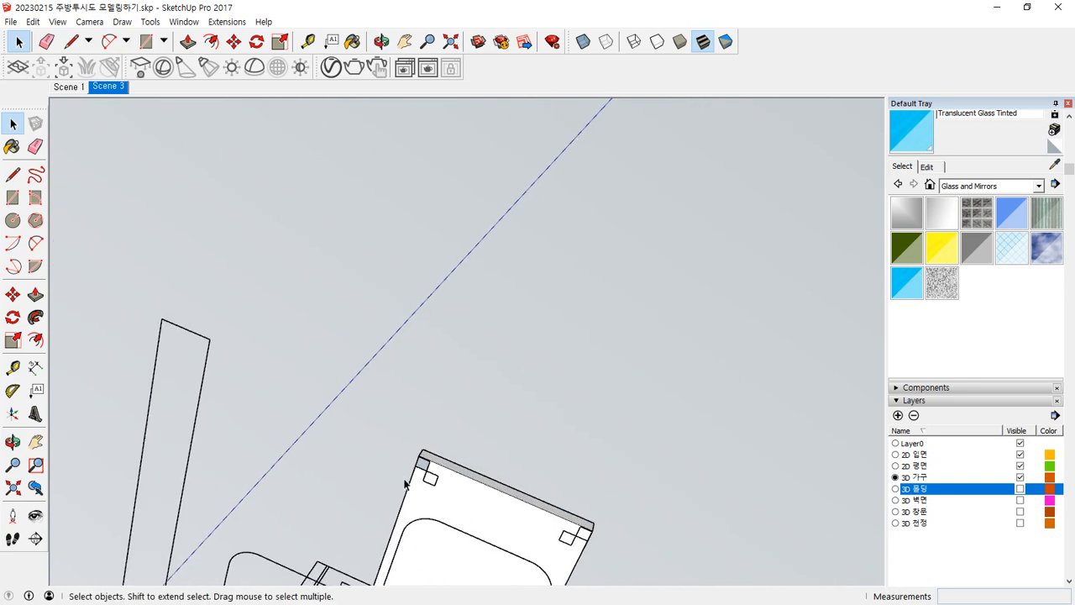
pyautogui.keyDown('shift'); pyautogui.moveTo(423, 407); pyautogui.dragTo(349, 286, button='middle'); pyautogui.keyUp('shift')
pyautogui.moveTo(154, 182); pyautogui.dragTo(751, 502)
pyautogui.scroll(4, 703, 433)
pyautogui.press('m')
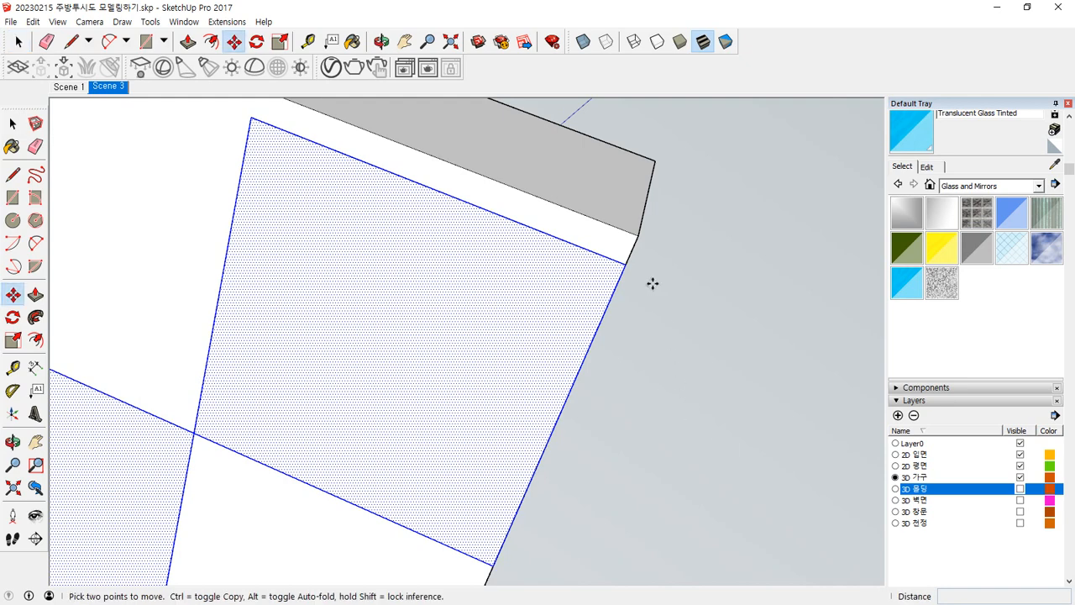
pyautogui.click(625, 262)
pyautogui.click(637, 237)
pyautogui.scroll(-4, 544, 305)
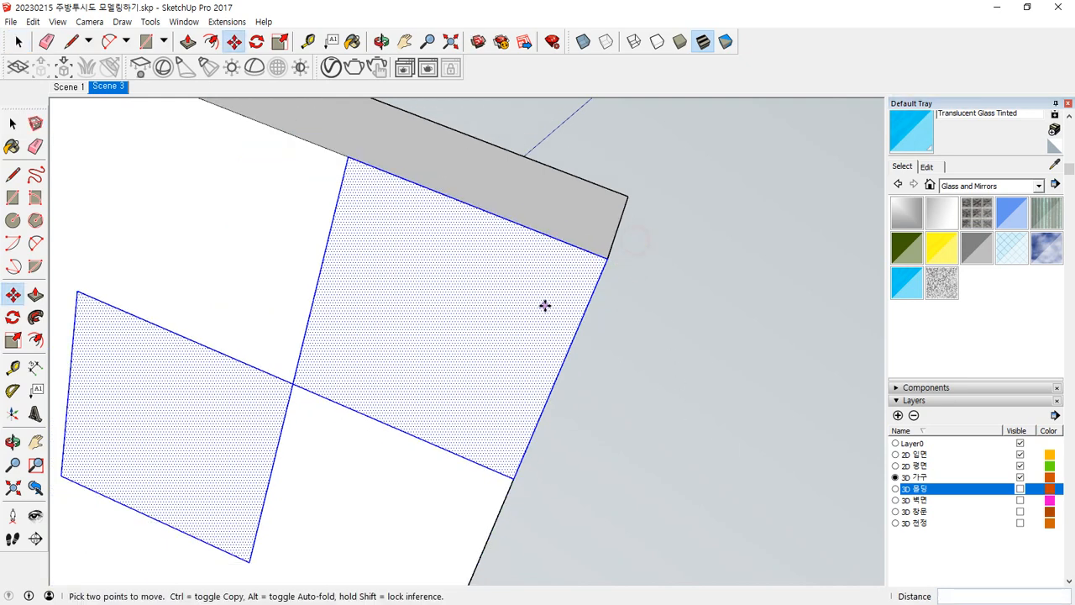
pyautogui.click(394, 147)
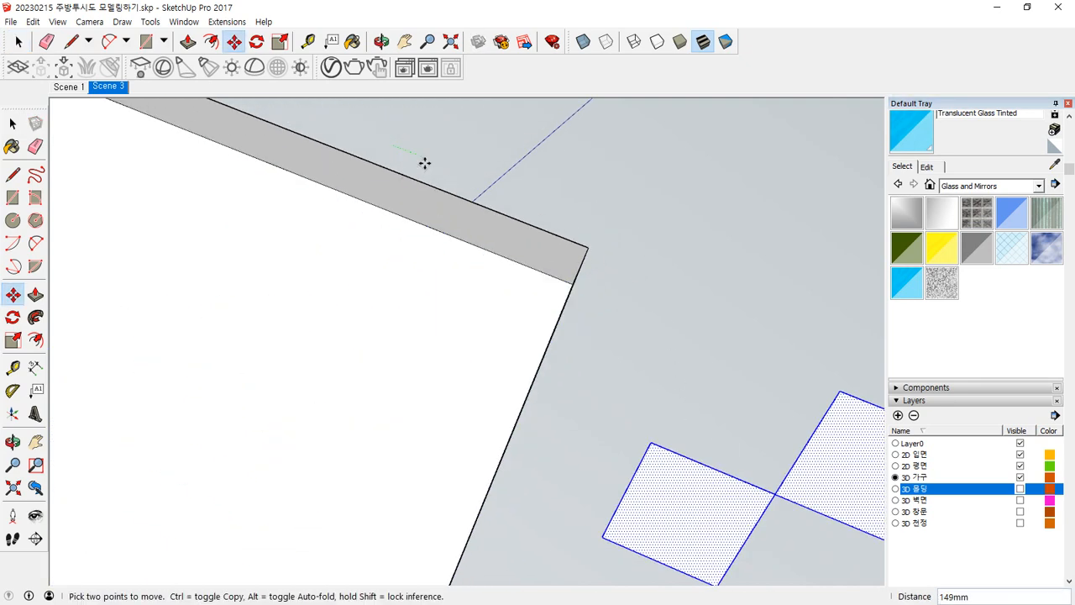
pyautogui.press('Escape')
pyautogui.press('space')
pyautogui.press('space')
pyautogui.click(698, 223)
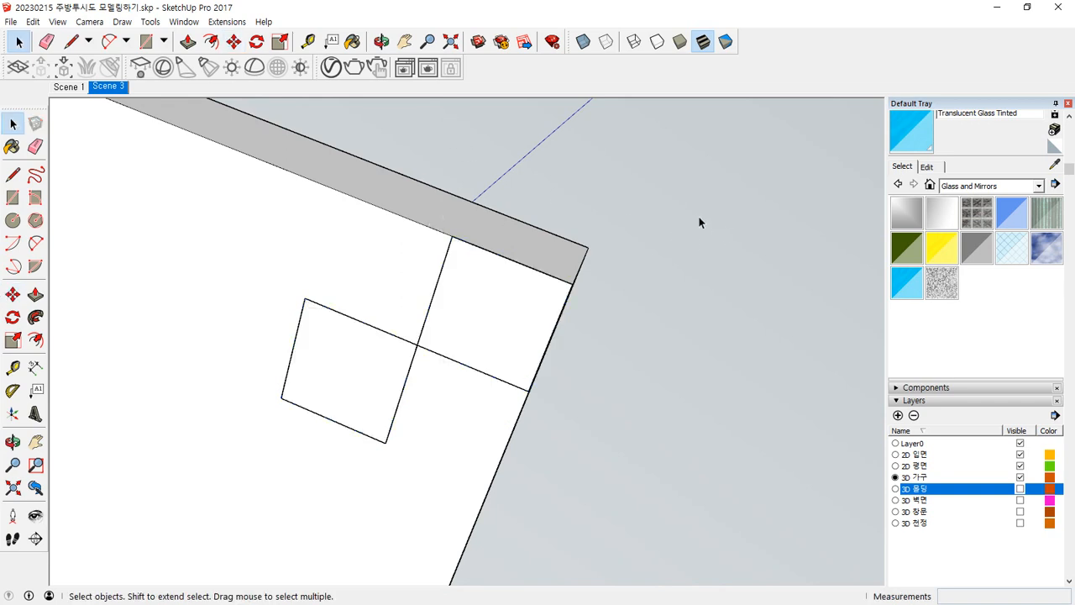
# Delete the remaining 48 mm corner squares at the opposite end of the tabletop's underside, keeping the 50 mm leg squares.
pyautogui.moveTo(697, 219); pyautogui.dragTo(497, 297)
pyautogui.moveTo(359, 411); pyautogui.dragTo(375, 409)
pyautogui.click(634, 315)
pyautogui.click(358, 126)
pyautogui.moveTo(358, 125); pyautogui.dragTo(609, 426)
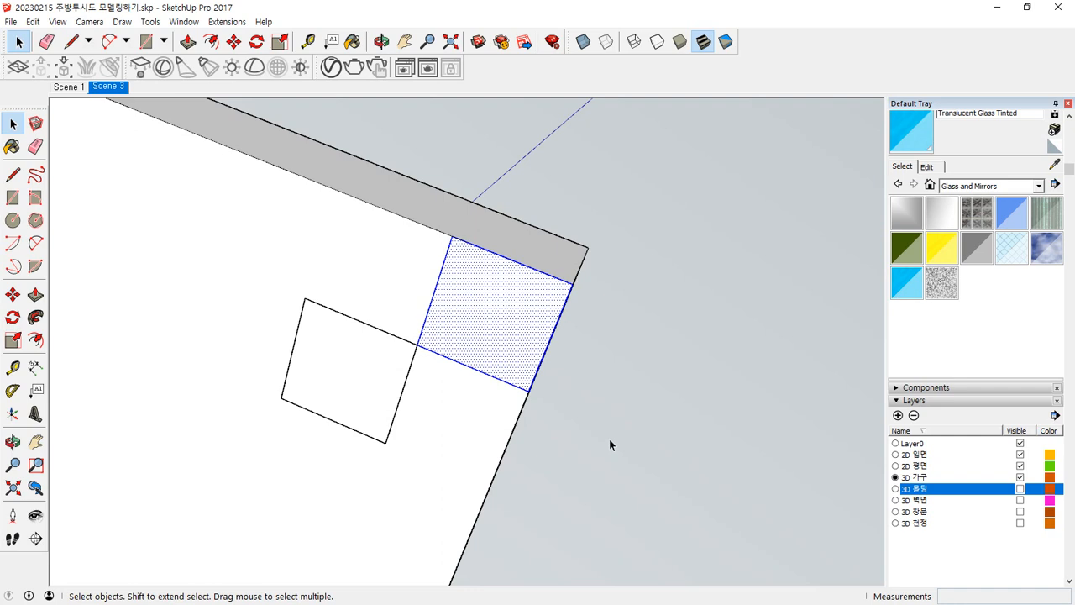
pyautogui.moveTo(609, 439); pyautogui.dragTo(417, 333, button='middle')
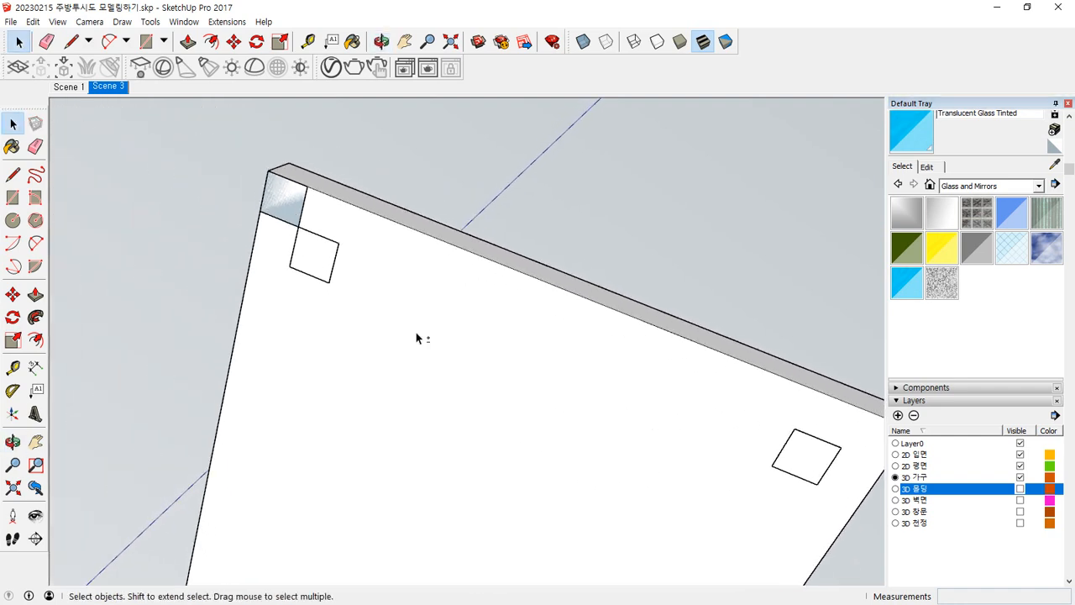
pyautogui.moveTo(215, 143)
pyautogui.mouseDown()
pyautogui.moveTo(318, 248)
pyautogui.moveTo(334, 289)
pyautogui.mouseUp()
pyautogui.press('Delete')
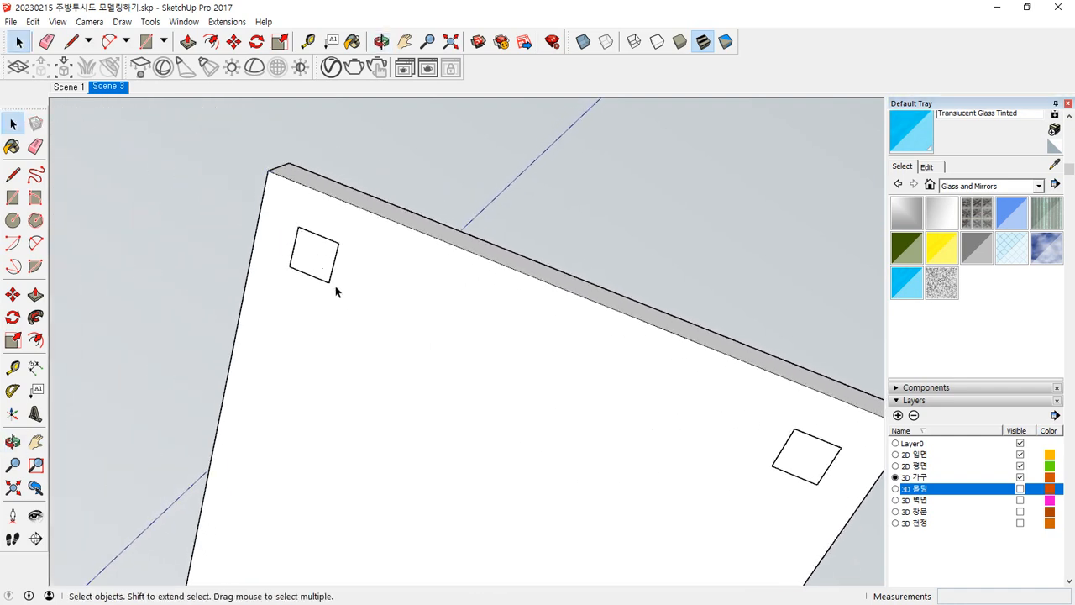
# Push/Pull the four 50 mm leg squares down 750 mm from the tabletop's underside to the floor plan.
pyautogui.scroll(-5, 336, 296)
pyautogui.moveTo(360, 348); pyautogui.dragTo(379, 276, button='middle')
pyautogui.press('p')
pyautogui.click(344, 186)
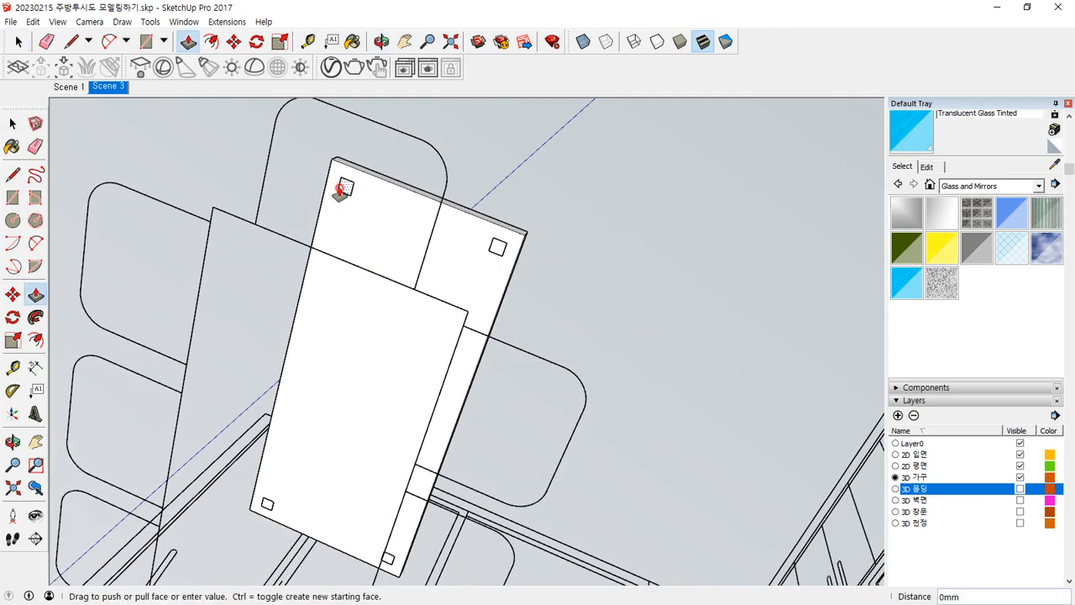
pyautogui.click(344, 263)
pyautogui.click(498, 249)
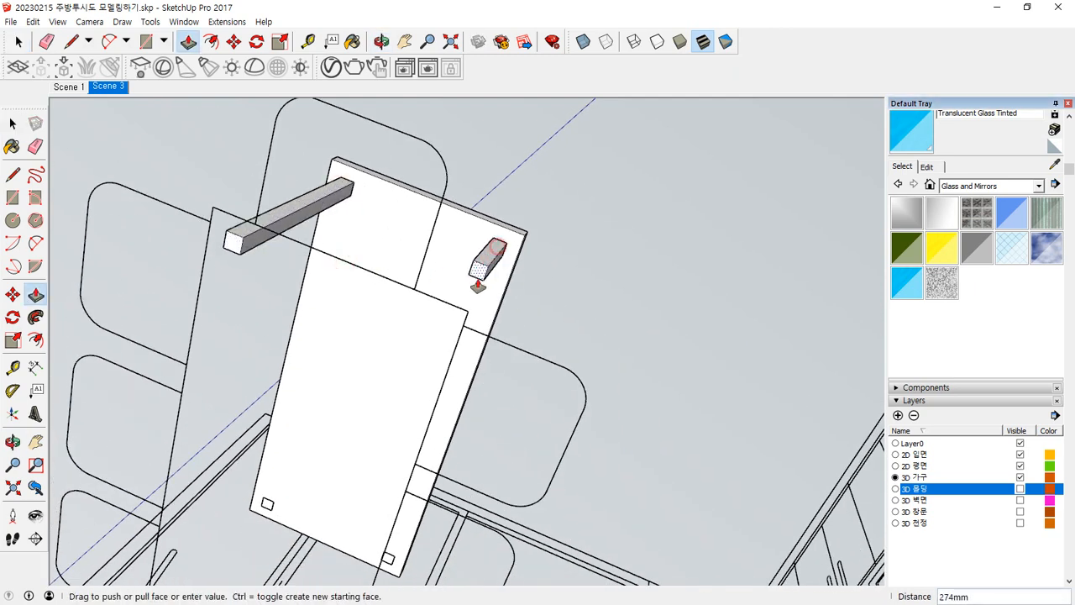
pyautogui.click(460, 311)
pyautogui.click(267, 508)
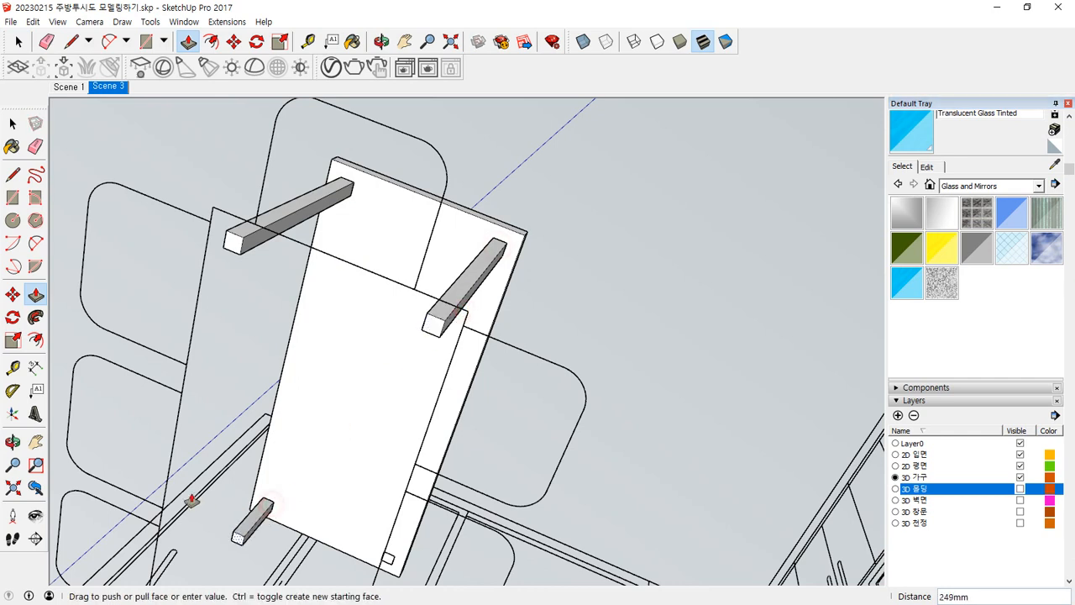
pyautogui.click(167, 491)
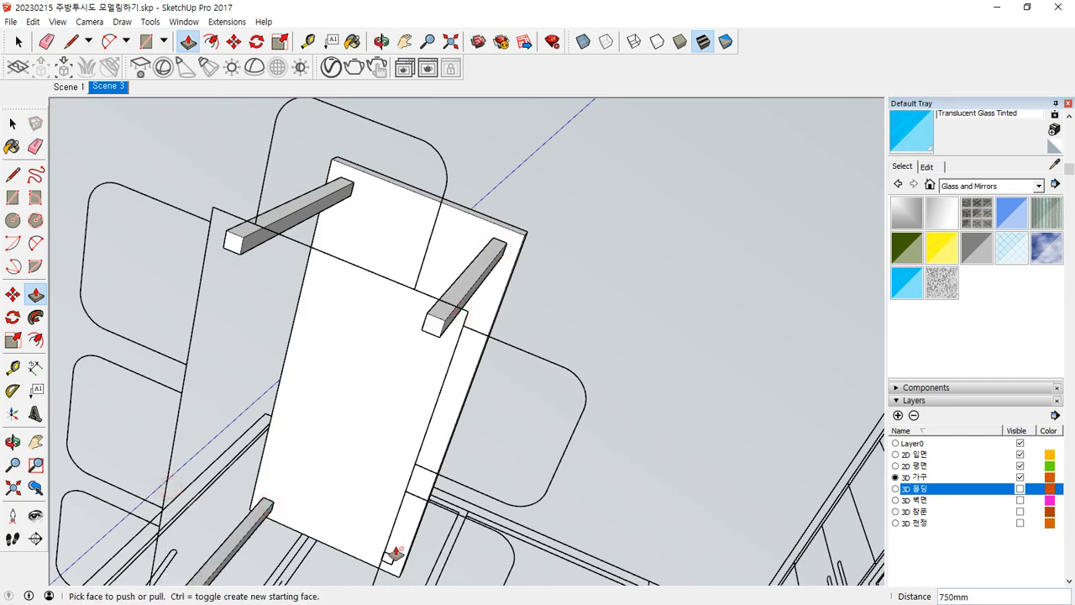
pyautogui.click(386, 560)
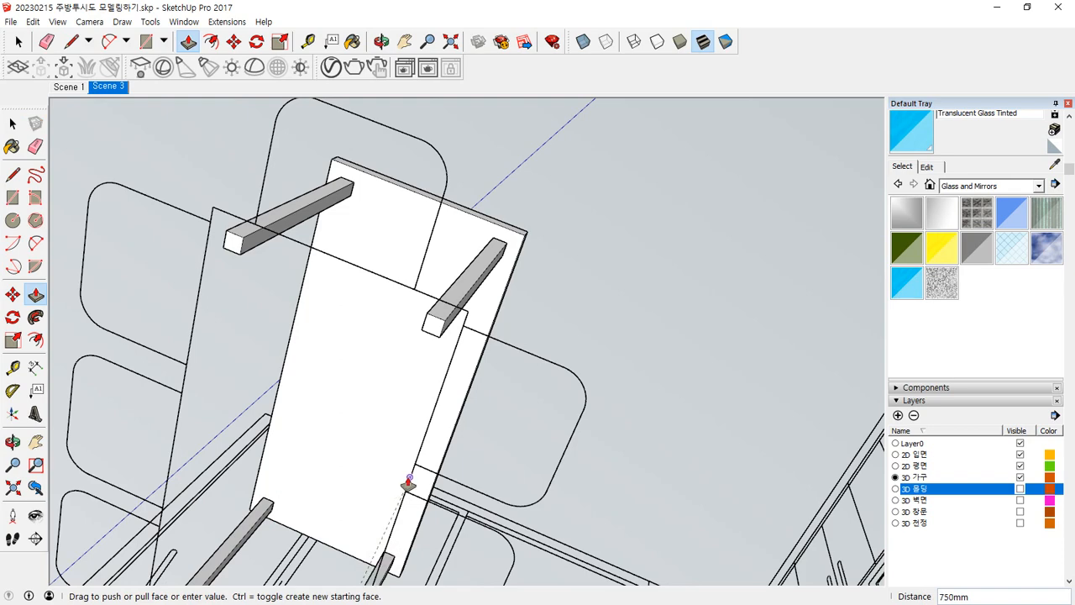
pyautogui.click(408, 482)
# Make each of the four table legs its own group.
pyautogui.scroll(-3, 342, 353)
pyautogui.press('space')
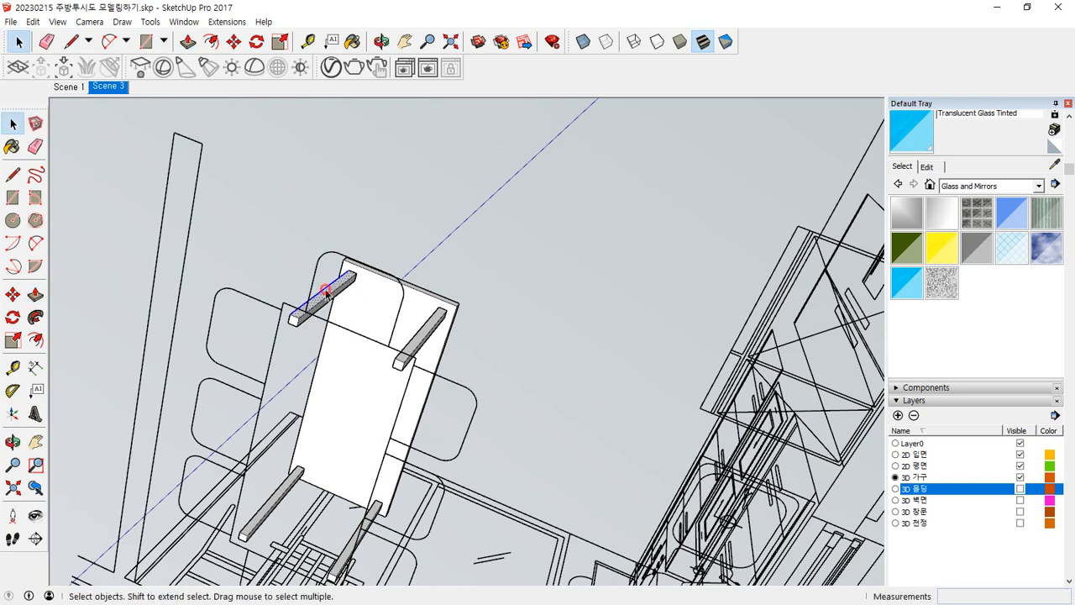
pyautogui.rightClick(328, 294)
pyautogui.click(357, 406)
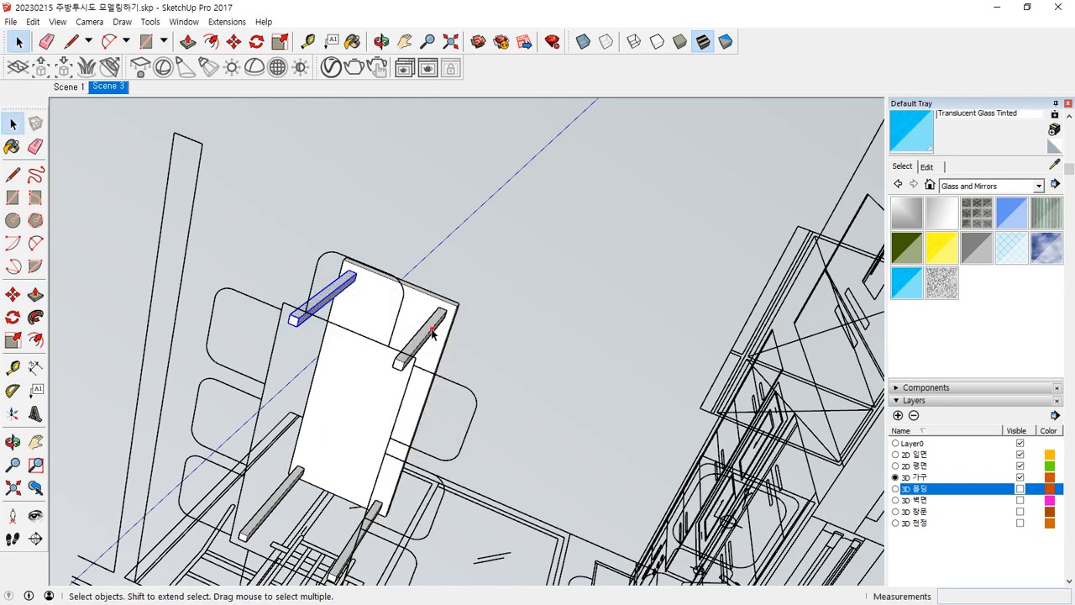
pyautogui.click(431, 332)
pyautogui.rightClick(431, 333)
pyautogui.click(460, 444)
pyautogui.click(280, 500)
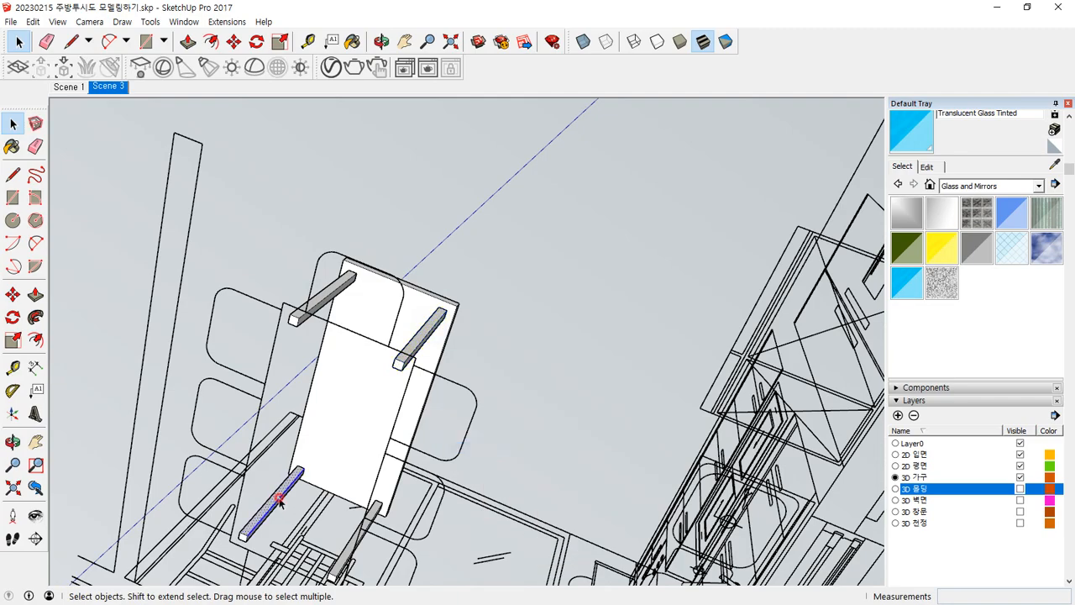
pyautogui.rightClick(279, 500)
pyautogui.click(303, 375)
pyautogui.moveTo(379, 528); pyautogui.dragTo(531, 479, button='middle')
pyautogui.click(524, 489)
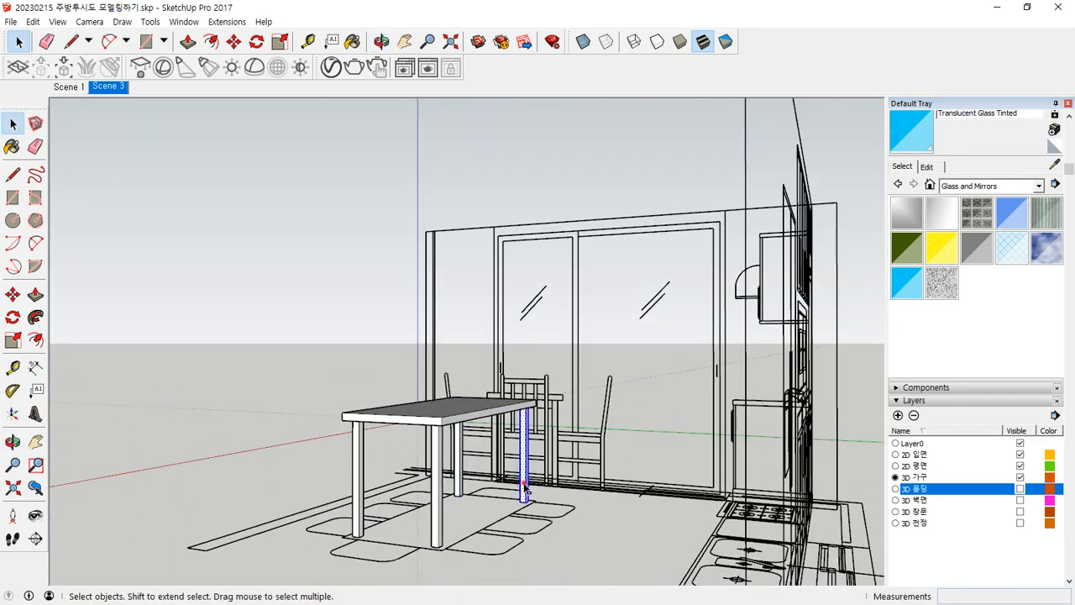
pyautogui.rightClick(524, 494)
pyautogui.click(563, 370)
# Measure the apron height on the table's elevation drawing, from the tabletop's underside to the apron's lower edge.
pyautogui.scroll(3, 528, 441)
pyautogui.scroll(6, 527, 441)
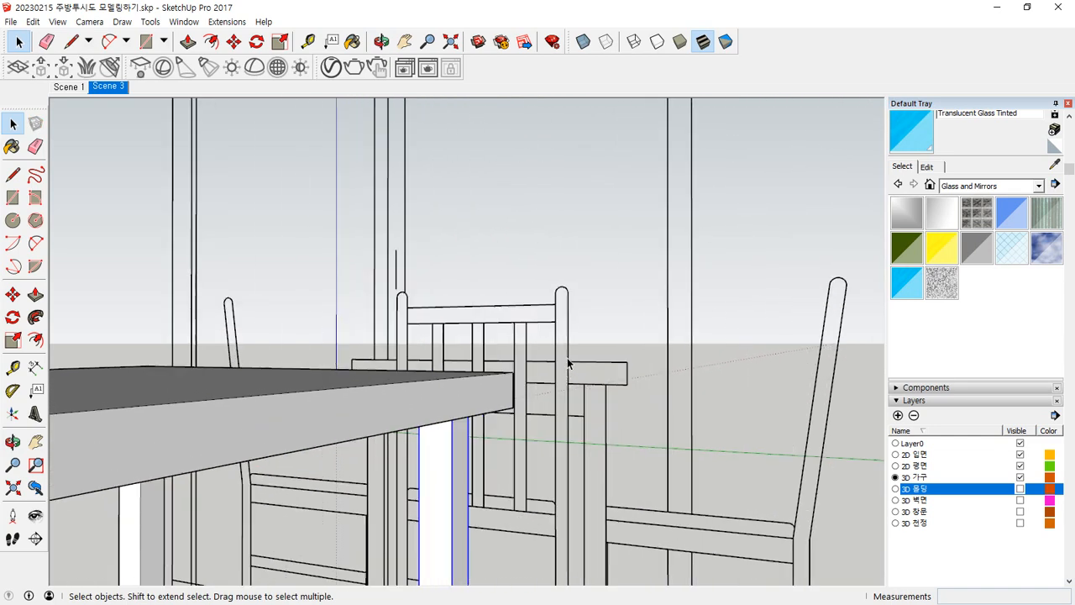
pyautogui.press('t')
pyautogui.click(600, 383)
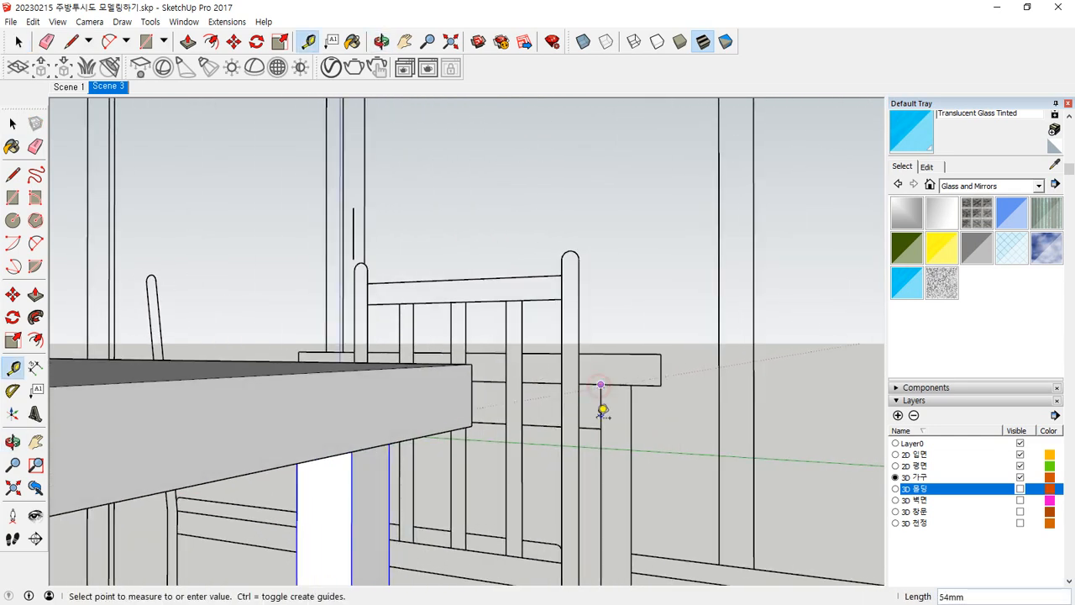
pyautogui.click(600, 428)
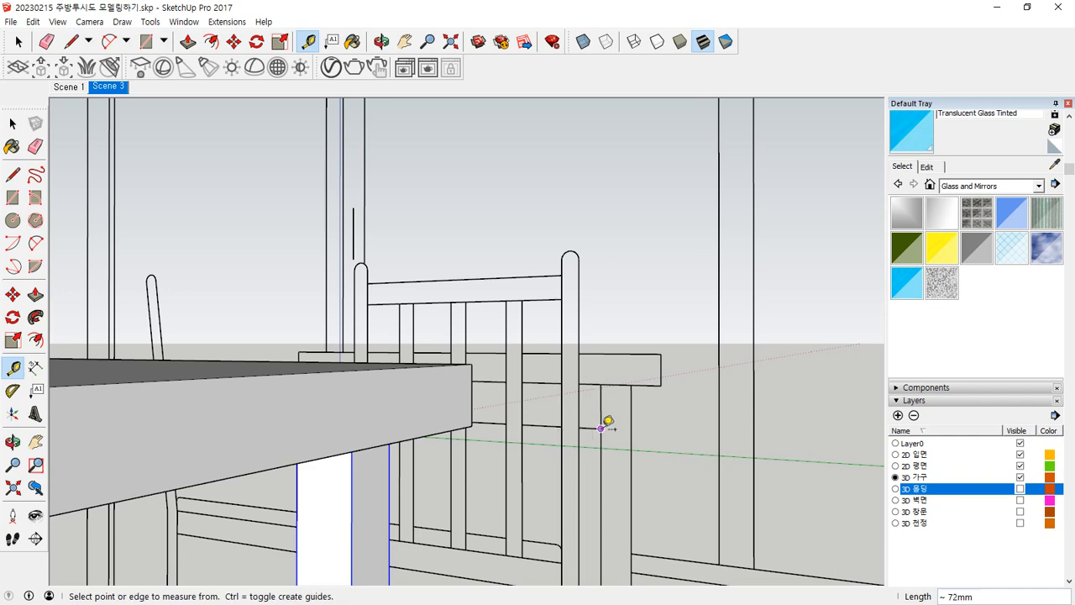
# Draw a line from the elevation's lower apron corner to the near table leg, continuing about 525 mm across to the other leg at that end.
pyautogui.press('l')
pyautogui.click(600, 428)
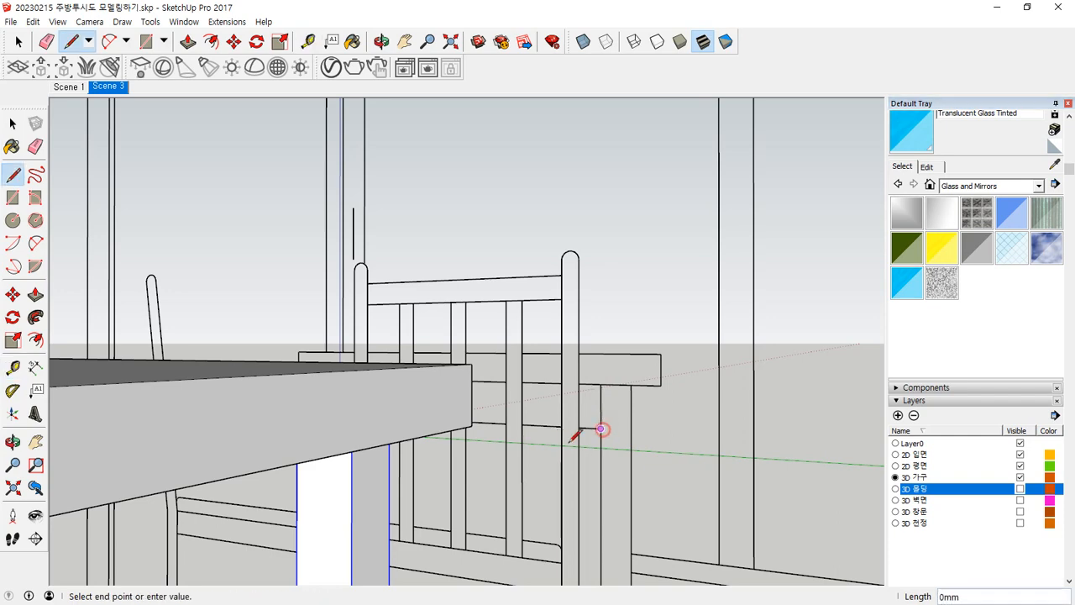
pyautogui.scroll(-2, 320, 504)
pyautogui.scroll(-3, 318, 505)
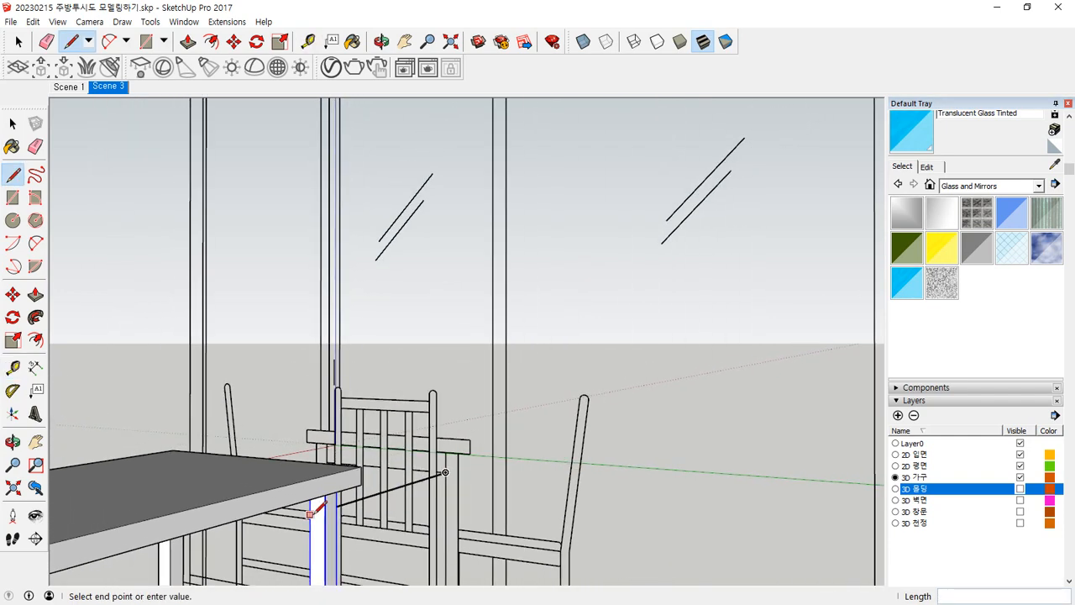
pyautogui.moveTo(318, 504); pyautogui.dragTo(509, 347, button='middle')
pyautogui.scroll(-4, 517, 377)
pyautogui.scroll(-3, 517, 377)
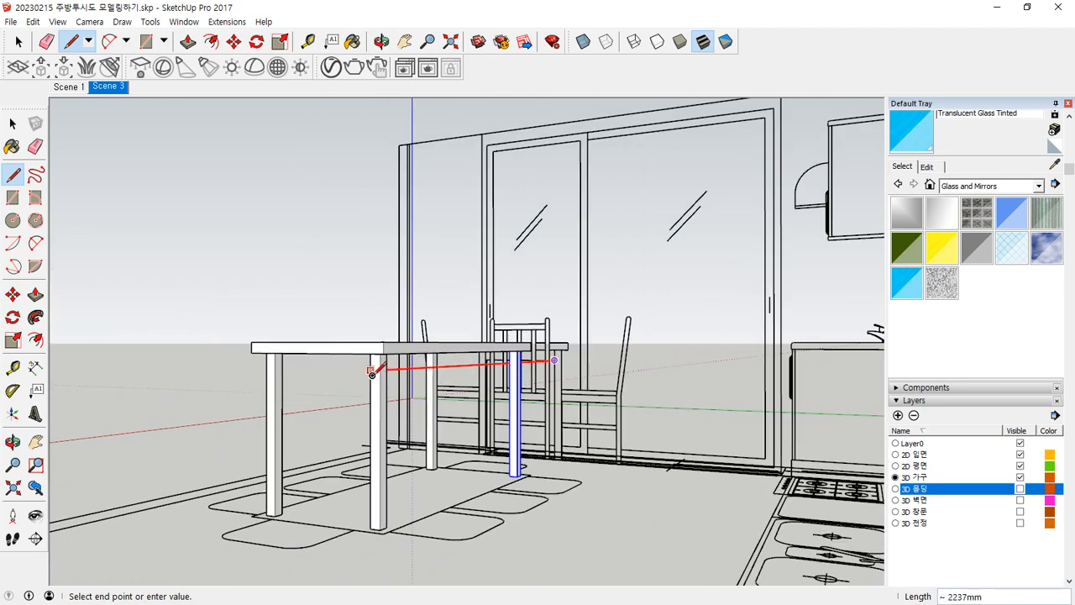
pyautogui.click(369, 374)
pyautogui.scroll(3, 286, 367)
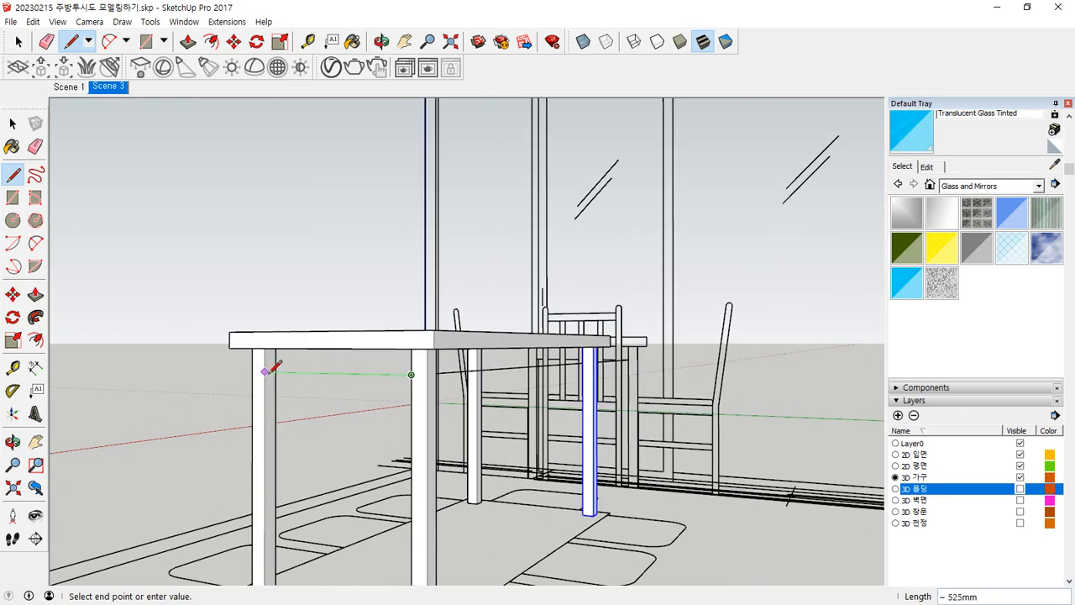
pyautogui.click(265, 370)
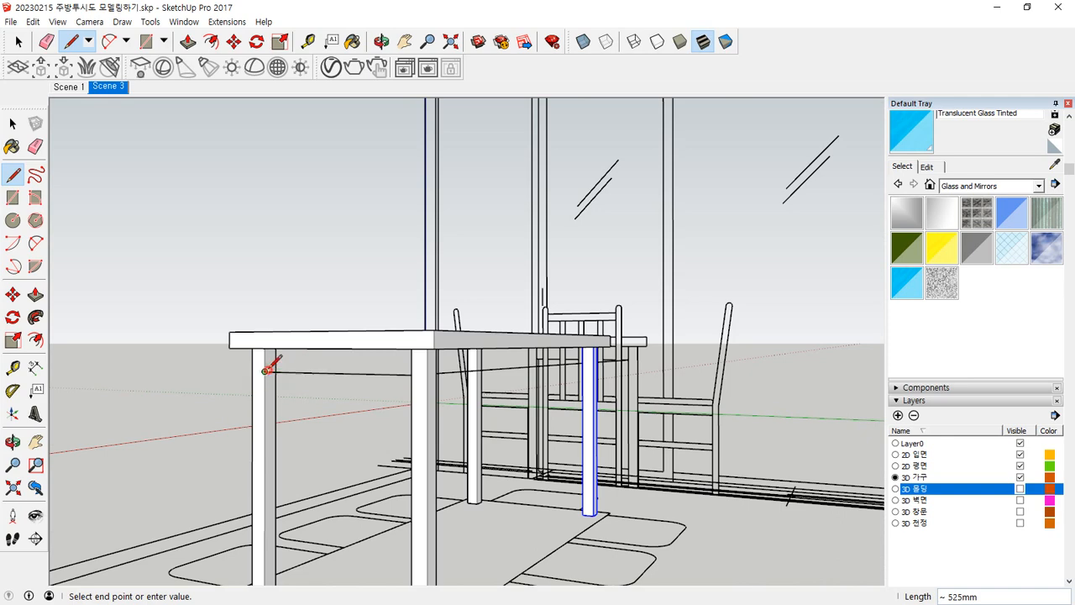
# Close the short-end apron face between the two legs, about 72 mm high, along the tabletop's underside.
pyautogui.scroll(2, 267, 348)
pyautogui.moveTo(262, 351); pyautogui.dragTo(236, 288, button='middle')
pyautogui.click(236, 288)
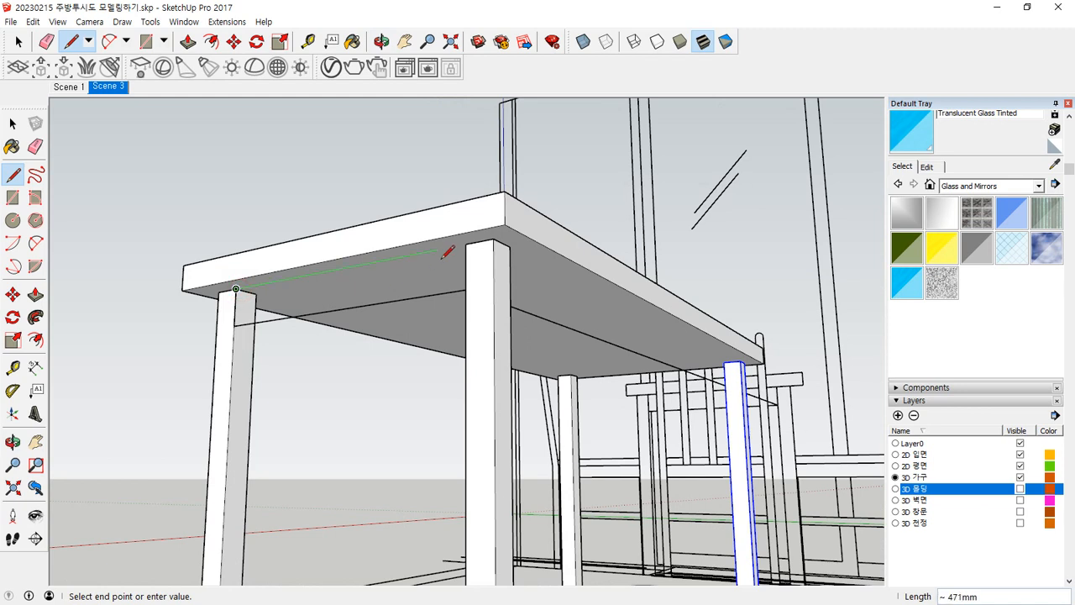
pyautogui.click(466, 243)
pyautogui.click(466, 289)
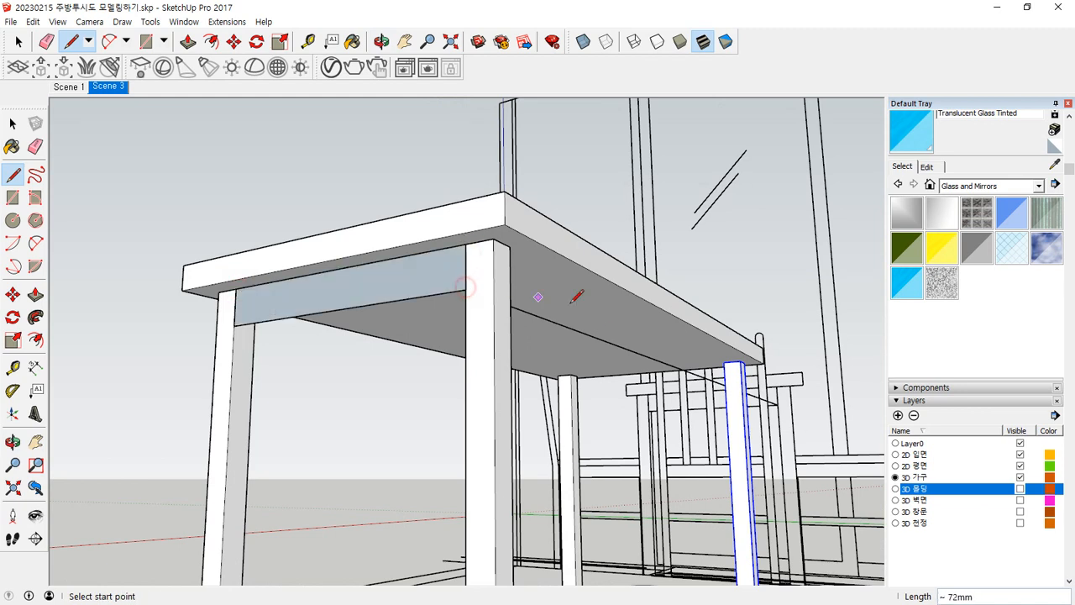
pyautogui.press('space')
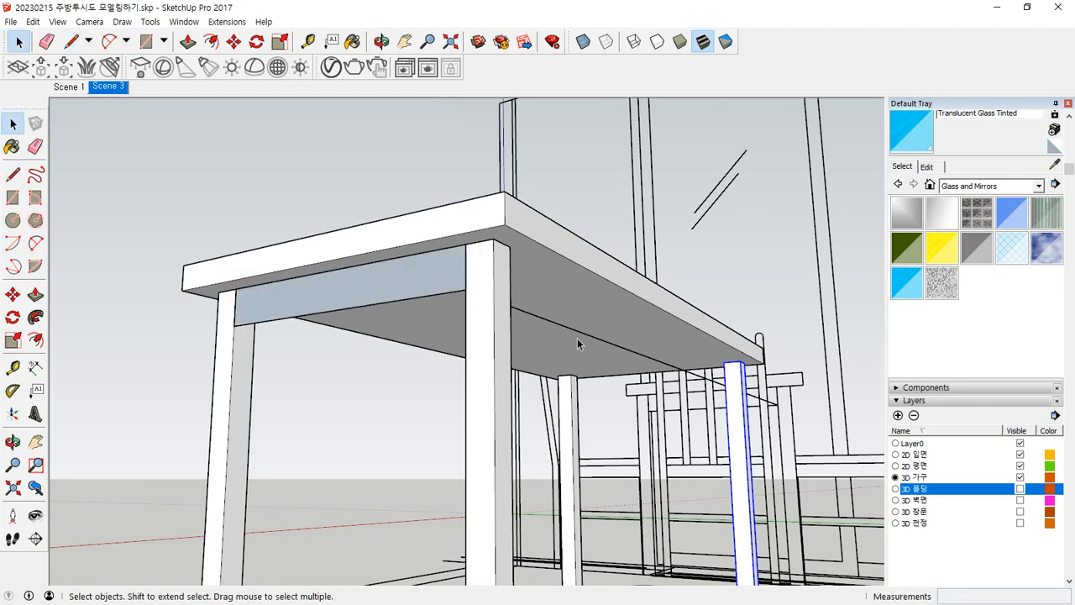
# Draw the long-side apron face between the legs, about 1424 mm long, and erase the leftover construction line beside it.
pyautogui.moveTo(577, 339); pyautogui.dragTo(153, 364, button='middle')
pyautogui.press('l')
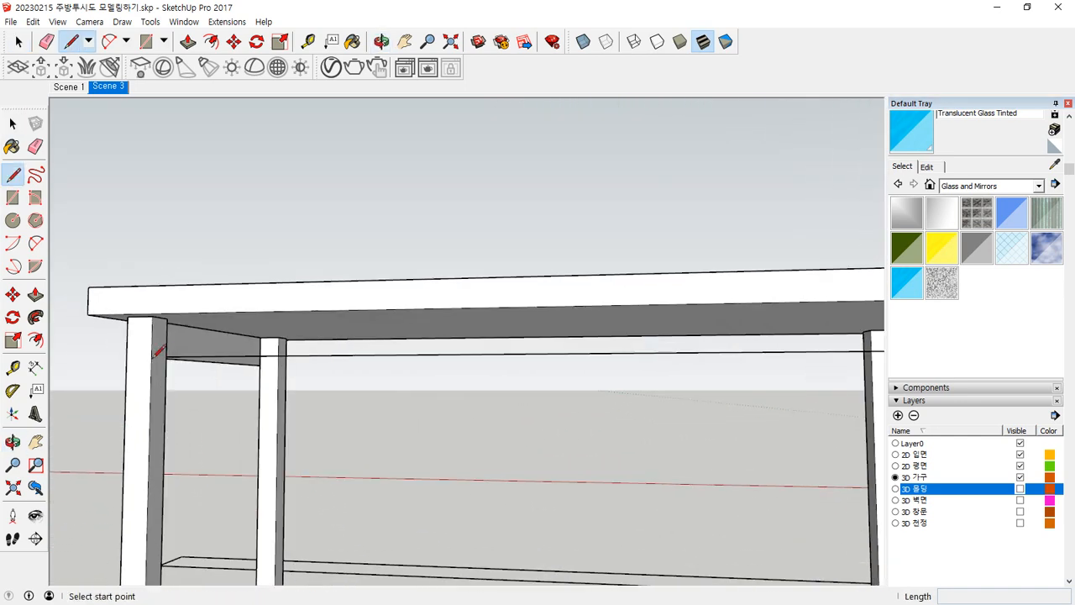
pyautogui.click(165, 356)
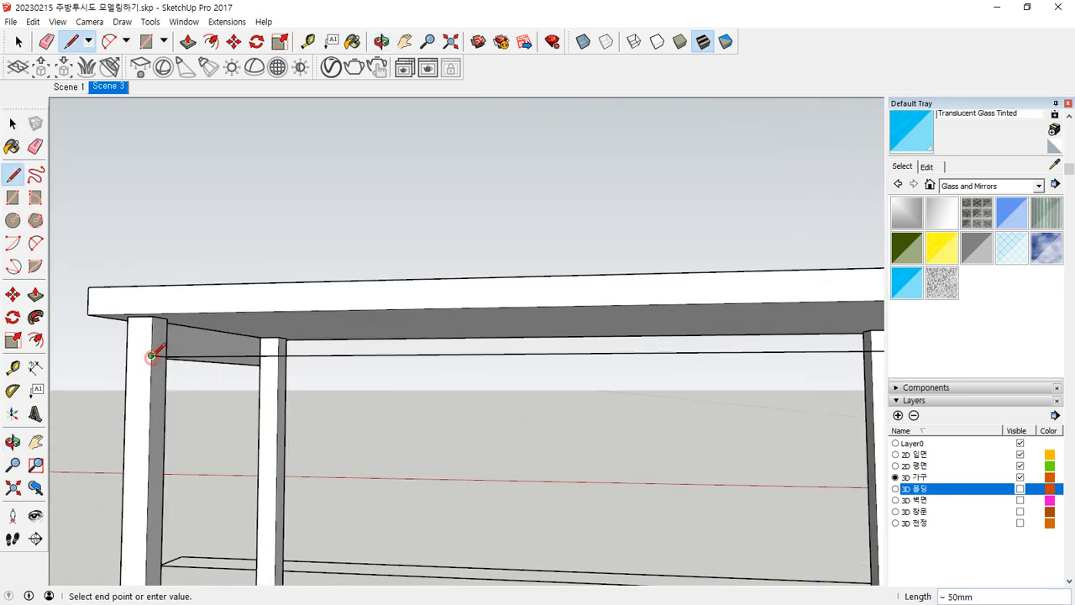
pyautogui.moveTo(174, 311); pyautogui.dragTo(607, 230, button='middle')
pyautogui.click(703, 182)
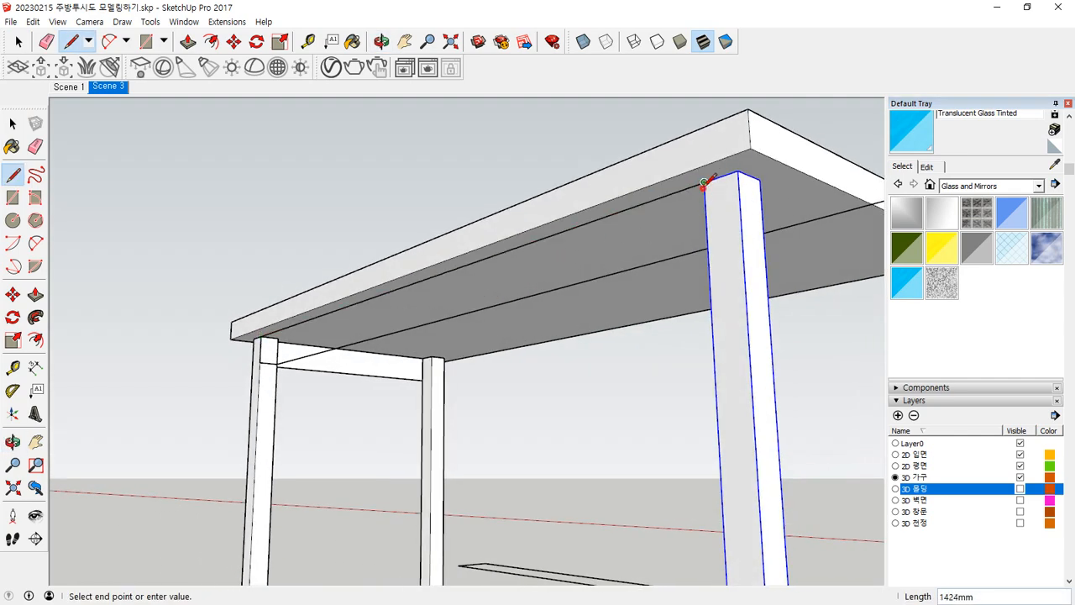
pyautogui.click(706, 236)
pyautogui.click(260, 363)
pyautogui.scroll(2, 290, 370)
pyautogui.press('space')
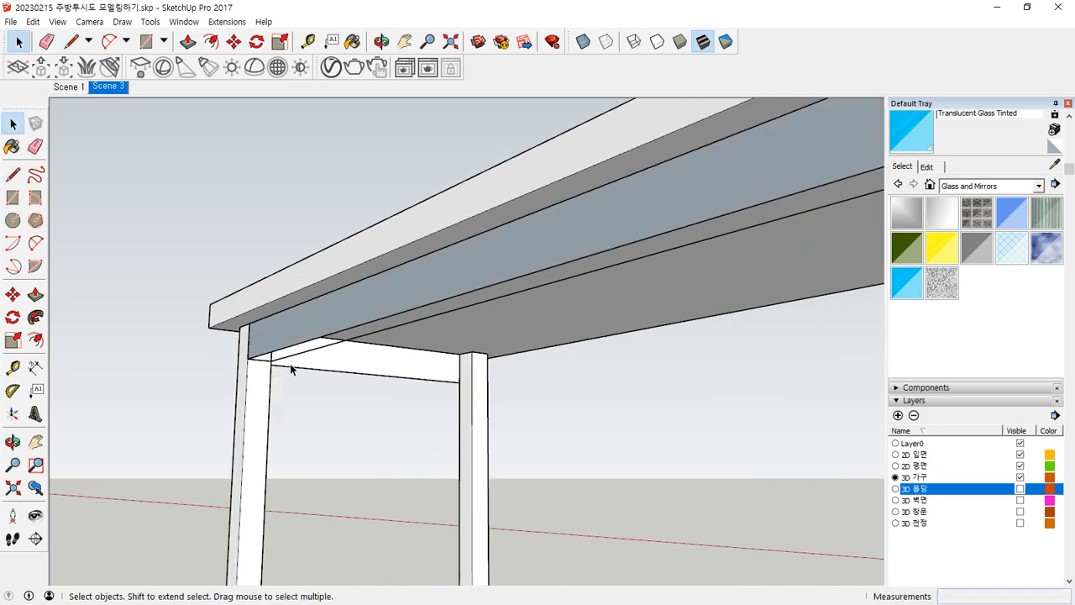
pyautogui.press('e')
pyautogui.click(278, 360)
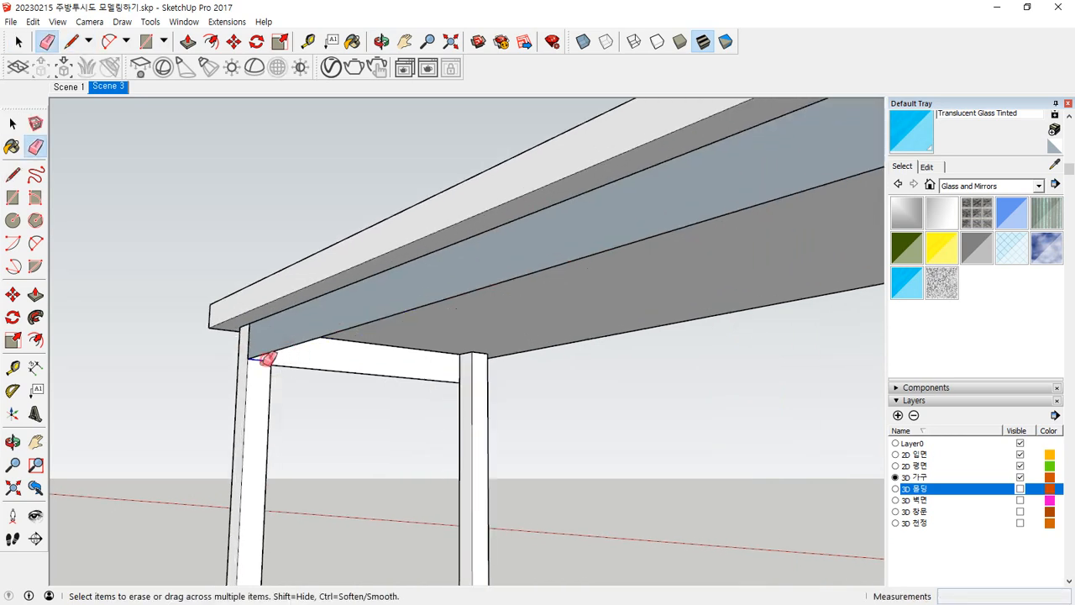
# Push/Pull the short-end apron face 20 mm inward beneath the tabletop.
pyautogui.scroll(-6, 286, 363)
pyautogui.moveTo(629, 300)
pyautogui.mouseDown(button='middle')
pyautogui.moveTo(601, 342)
pyautogui.moveTo(168, 359)
pyautogui.mouseUp(button='middle')
pyautogui.scroll(7, 529, 325)
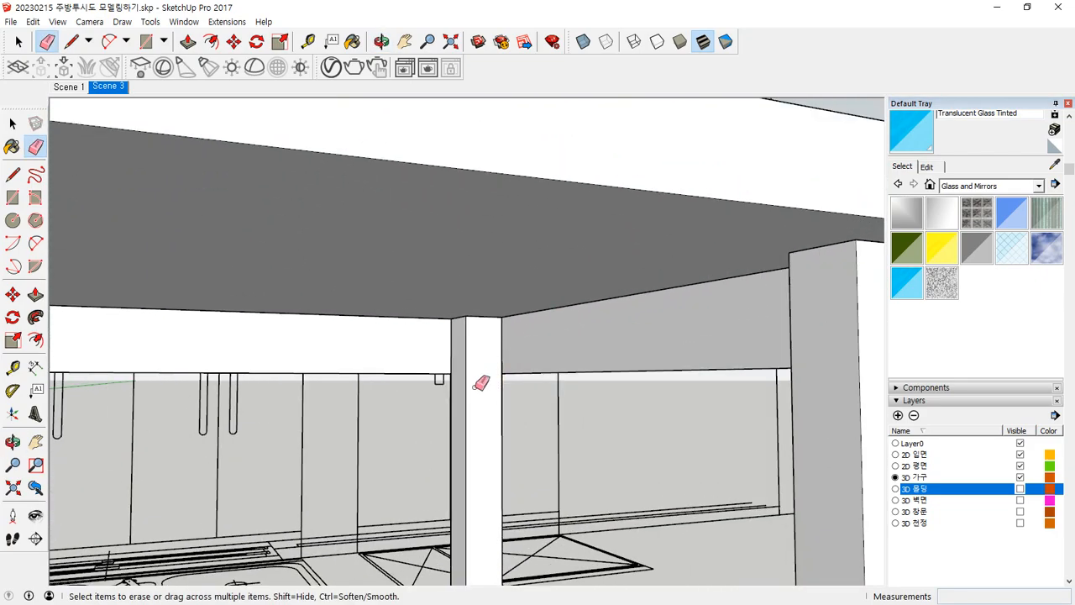
pyautogui.scroll(3, 480, 383)
pyautogui.press('space')
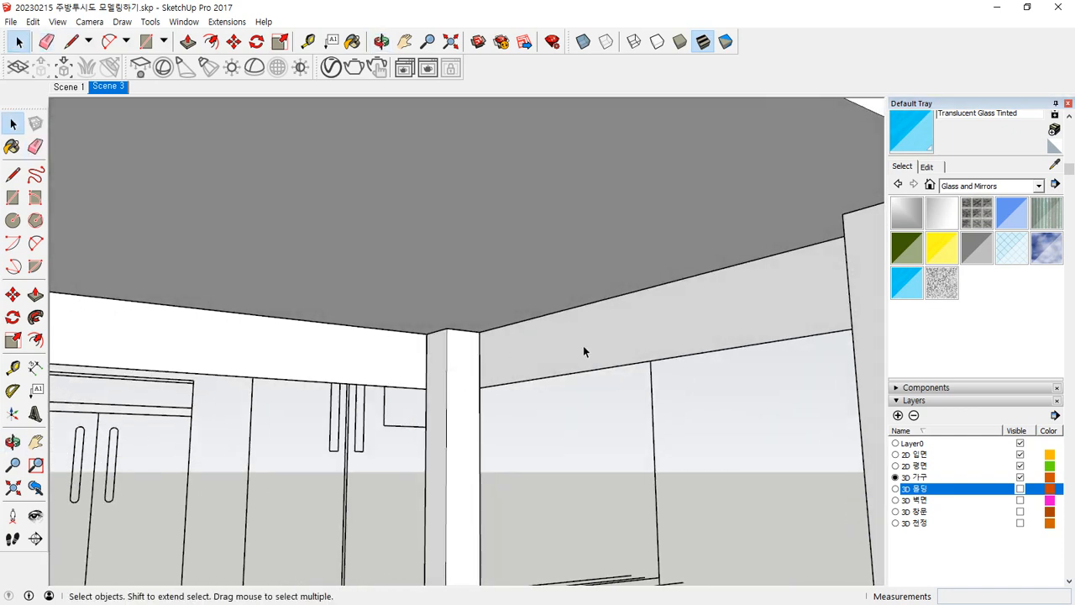
pyautogui.press('p')
pyautogui.click(583, 346)
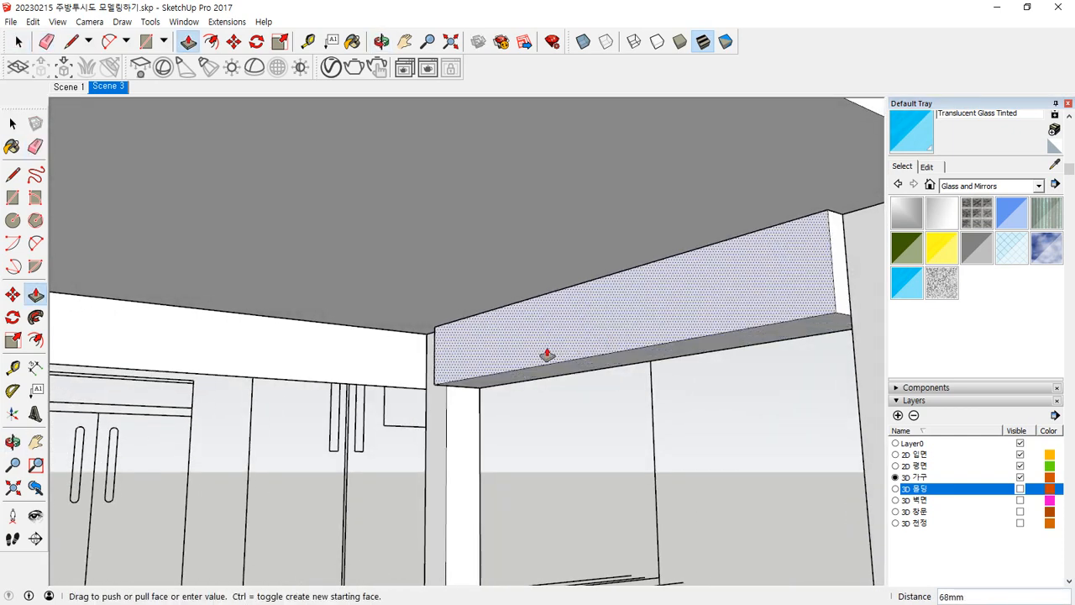
pyautogui.write('2')
pyautogui.press('Return')
pyautogui.press('space')
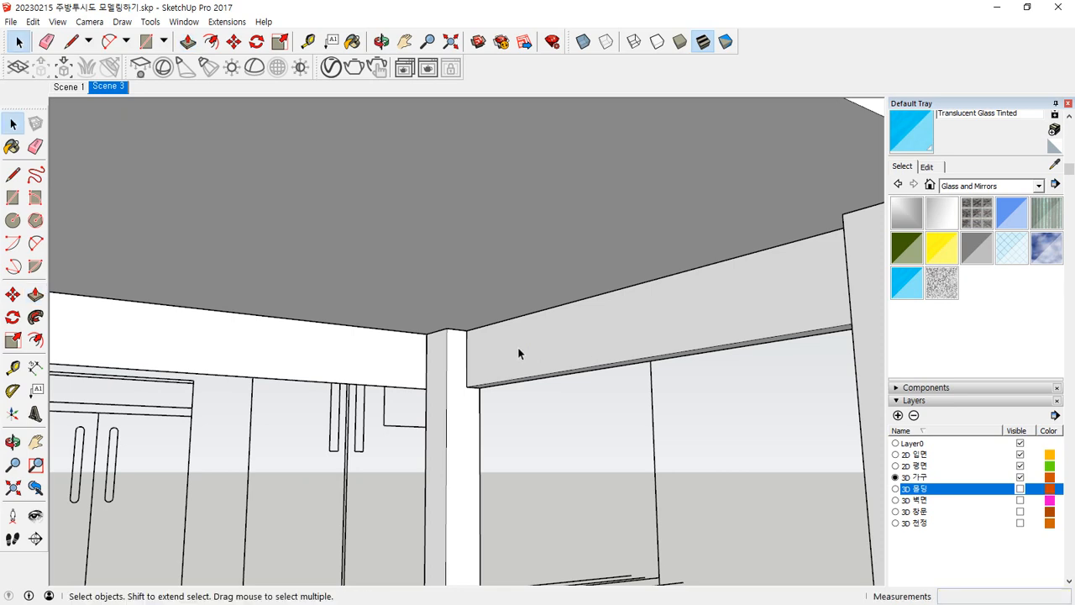
# Make the thickened short-end apron a group and clear the selection command.
pyautogui.click(517, 349)
pyautogui.rightClick(521, 347)
pyautogui.press('Escape')
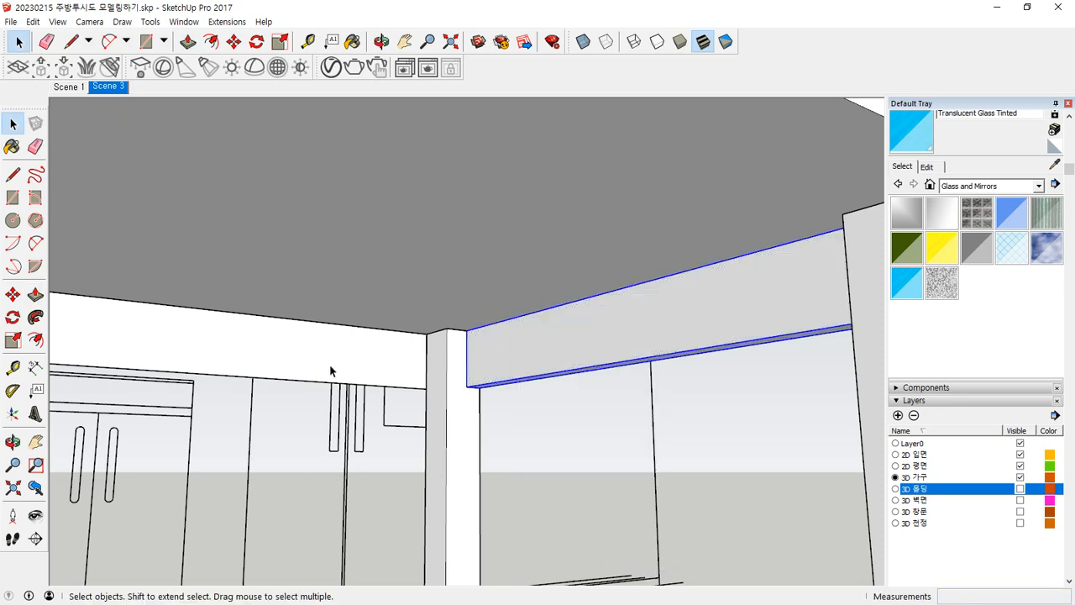
# Push/Pull the long-side apron face 20 mm inward beneath the tabletop.
pyautogui.press('p')
pyautogui.click(287, 366)
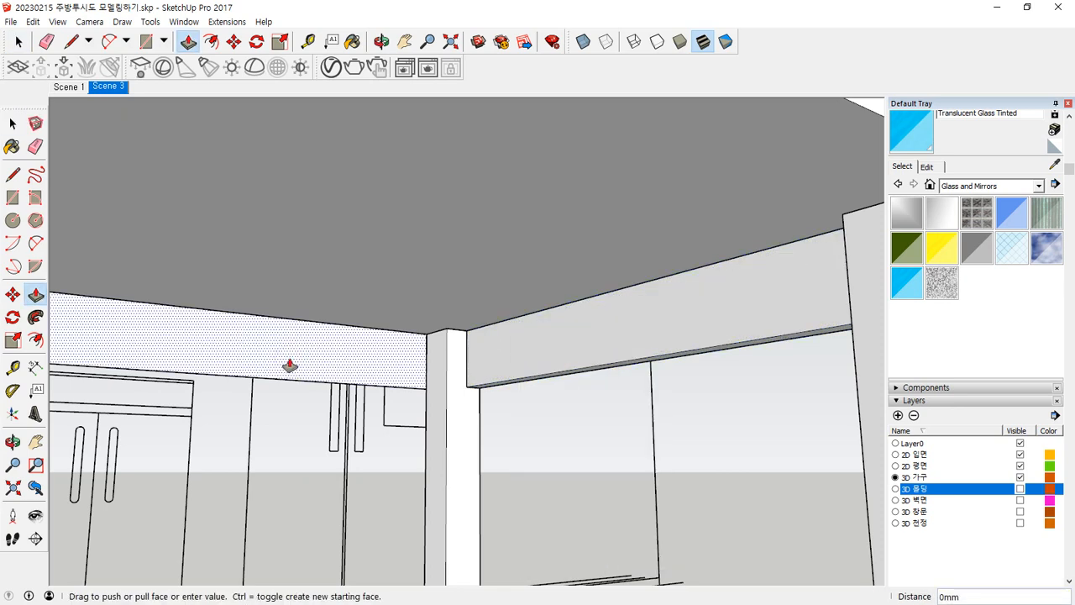
pyautogui.write('20')
pyautogui.press('Return')
pyautogui.press('space')
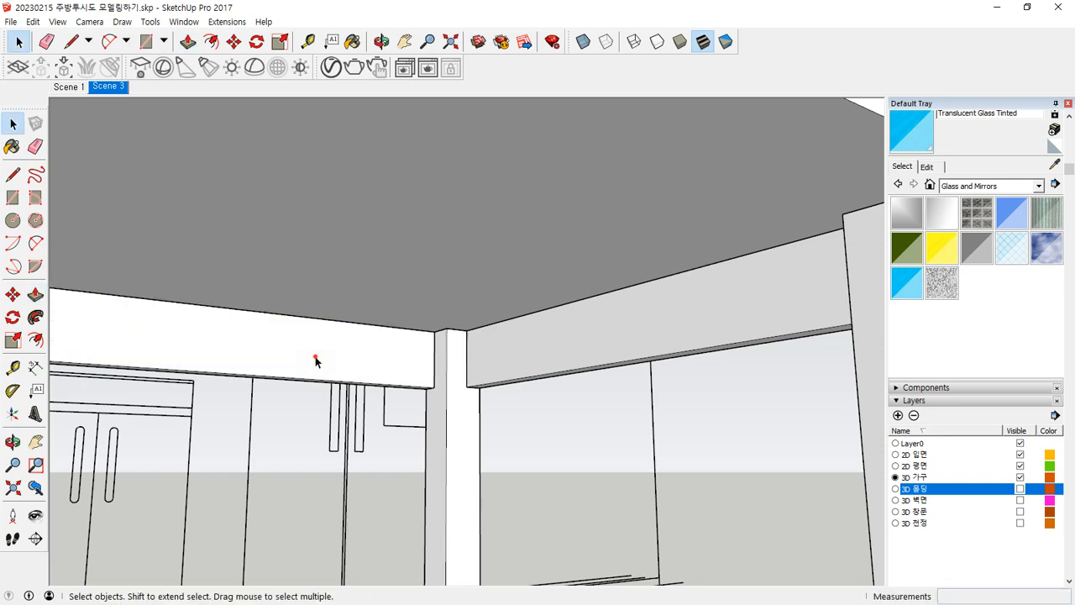
# Make the thickened long-side apron a group.
pyautogui.click(315, 360)
pyautogui.rightClick(316, 359)
pyautogui.press('g')
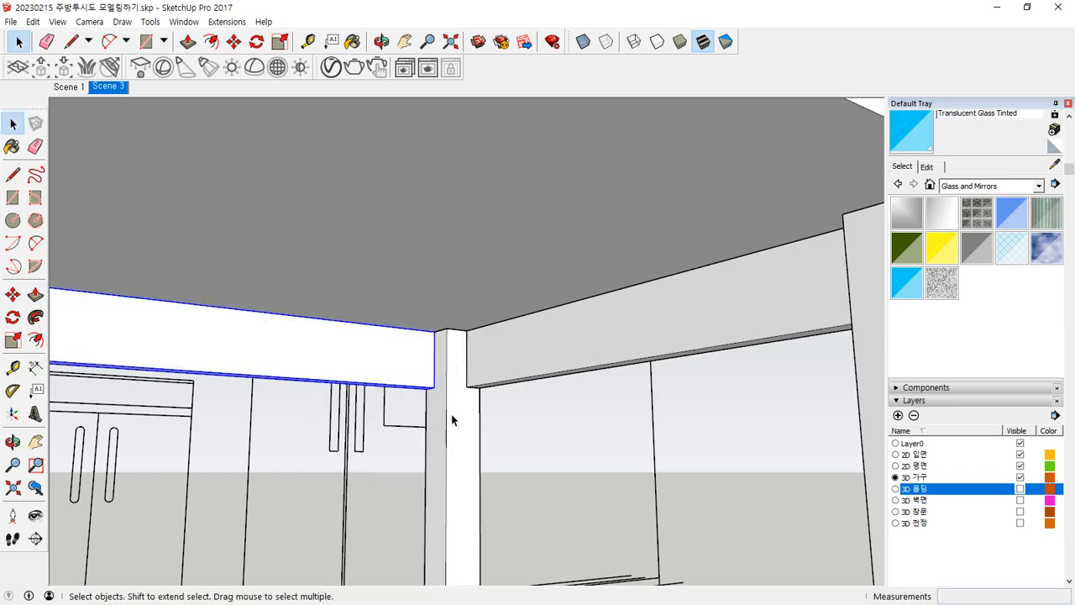
# Try to draw a line across the leg from the lower outer corner of the adjoining apron.
pyautogui.scroll(4, 492, 366)
pyautogui.moveTo(448, 340); pyautogui.dragTo(370, 349, button='middle')
pyautogui.scroll(1, 369, 353)
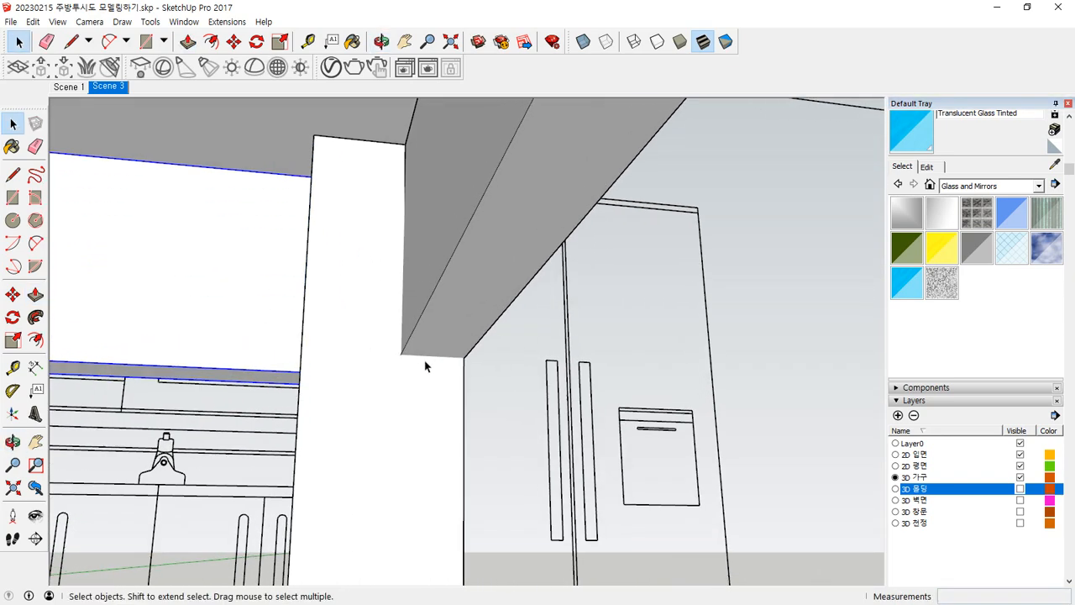
pyautogui.press('l')
pyautogui.click(463, 358)
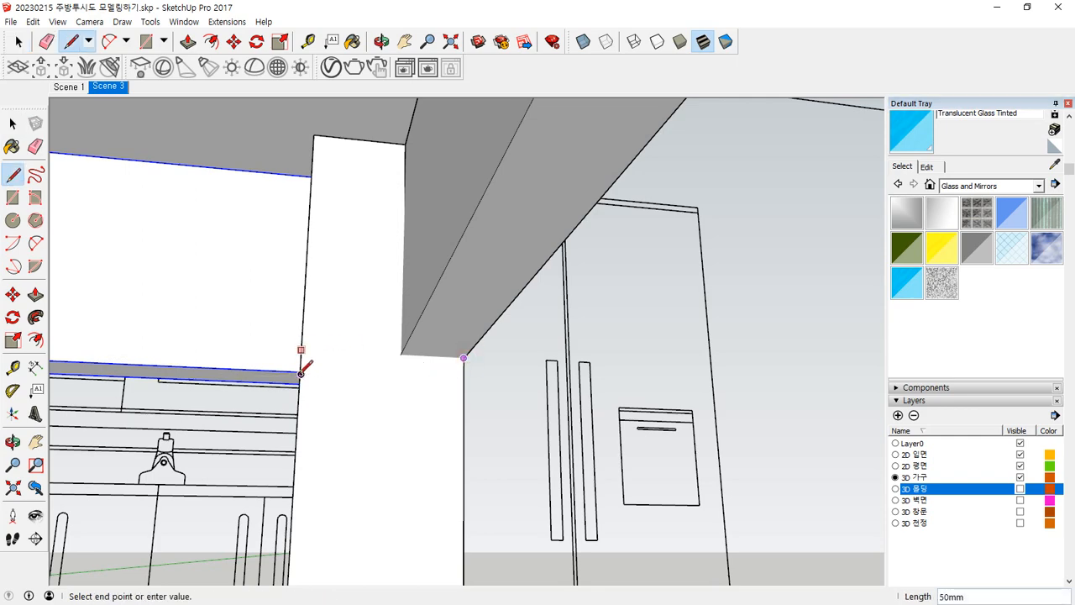
pyautogui.click(300, 373)
pyautogui.moveTo(134, 387); pyautogui.dragTo(88, 398, button='middle')
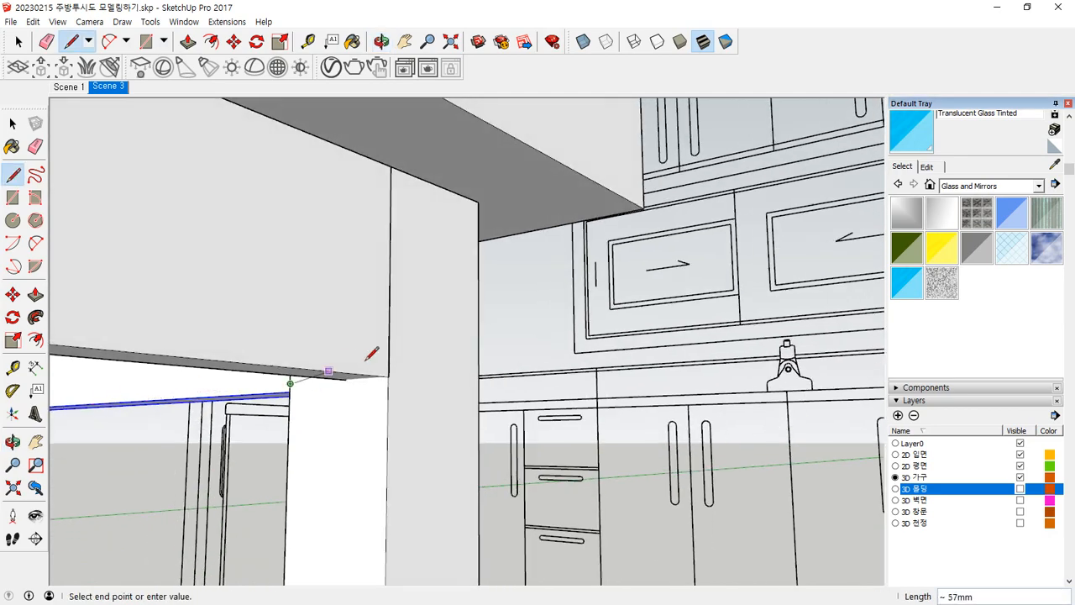
pyautogui.moveTo(401, 267)
pyautogui.mouseDown(button='middle')
pyautogui.moveTo(329, 303)
pyautogui.moveTo(255, 317)
pyautogui.mouseUp(button='middle')
pyautogui.moveTo(454, 313); pyautogui.dragTo(339, 344, button='middle')
pyautogui.scroll(5, 340, 344)
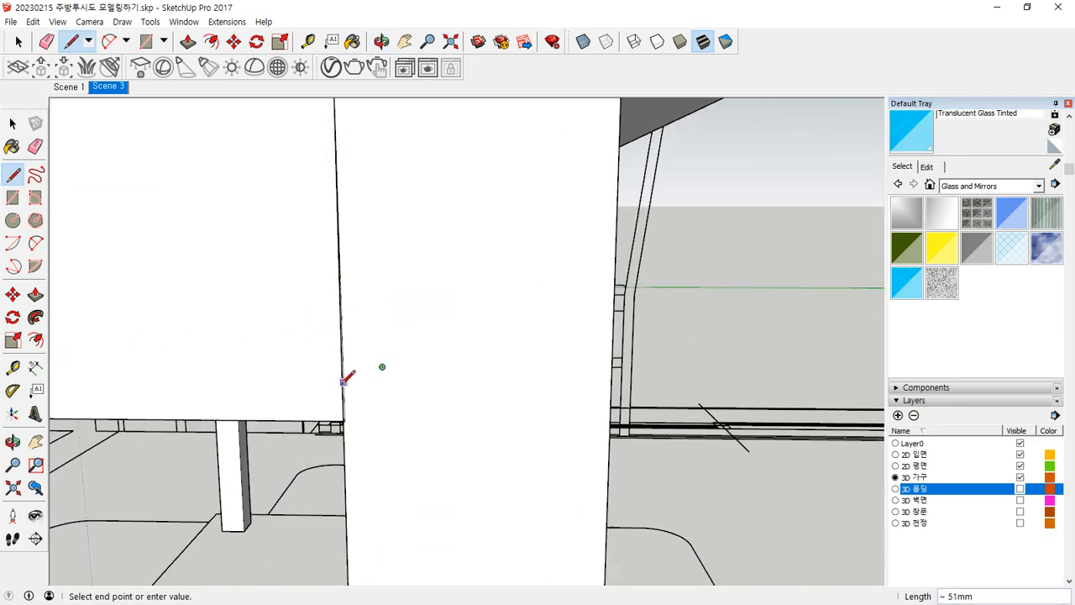
pyautogui.press('space')
# Open the apron group that overlaps the leg for editing and try to move its vertical end edge.
pyautogui.click(312, 376)
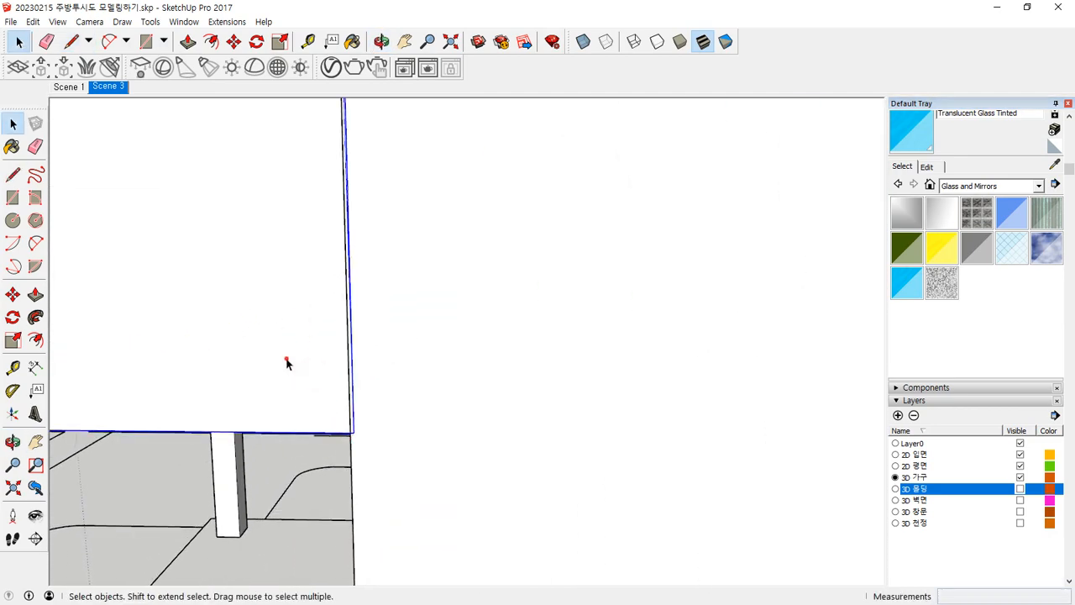
pyautogui.doubleClick(285, 360)
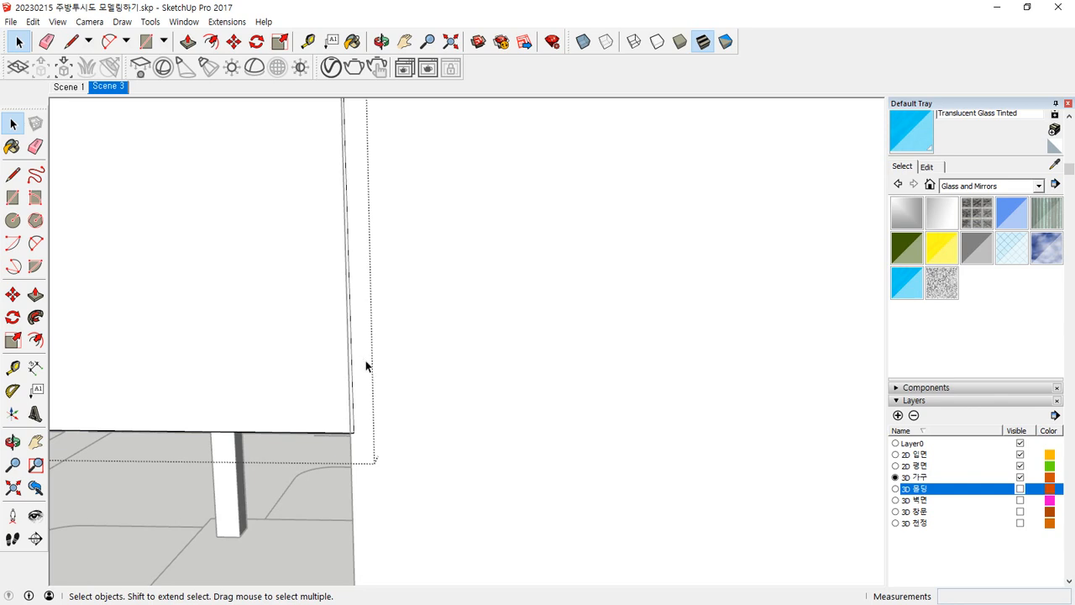
pyautogui.click(352, 382)
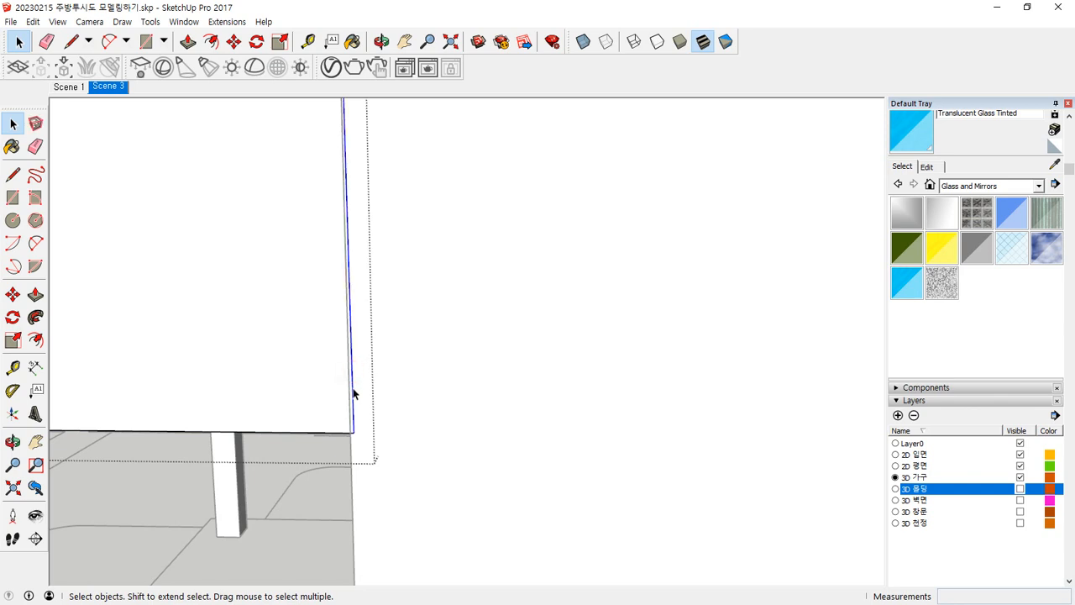
pyautogui.press('m')
pyautogui.click(353, 432)
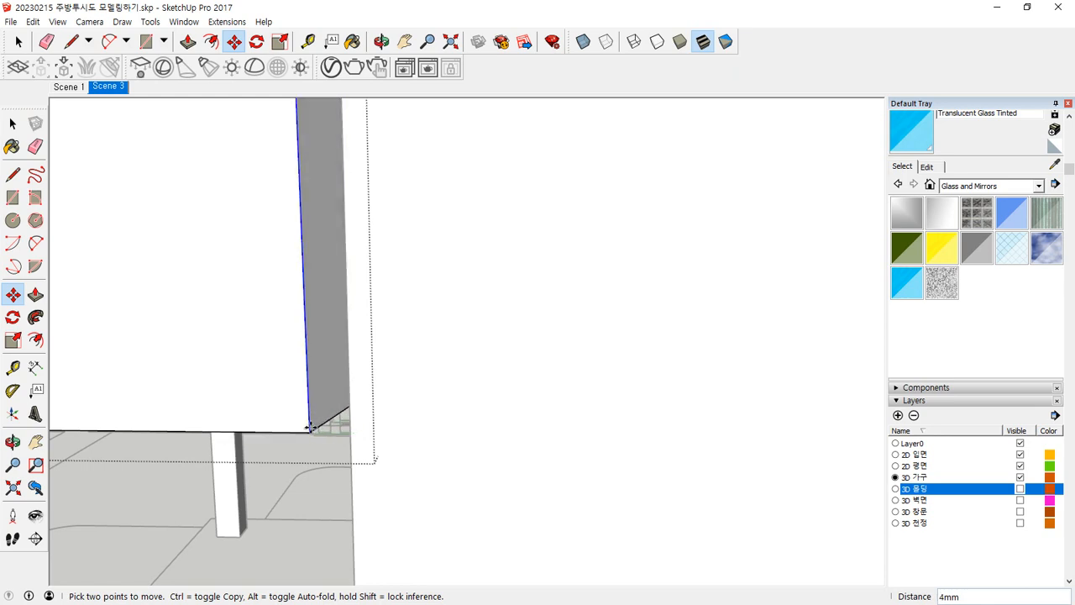
pyautogui.press('Escape')
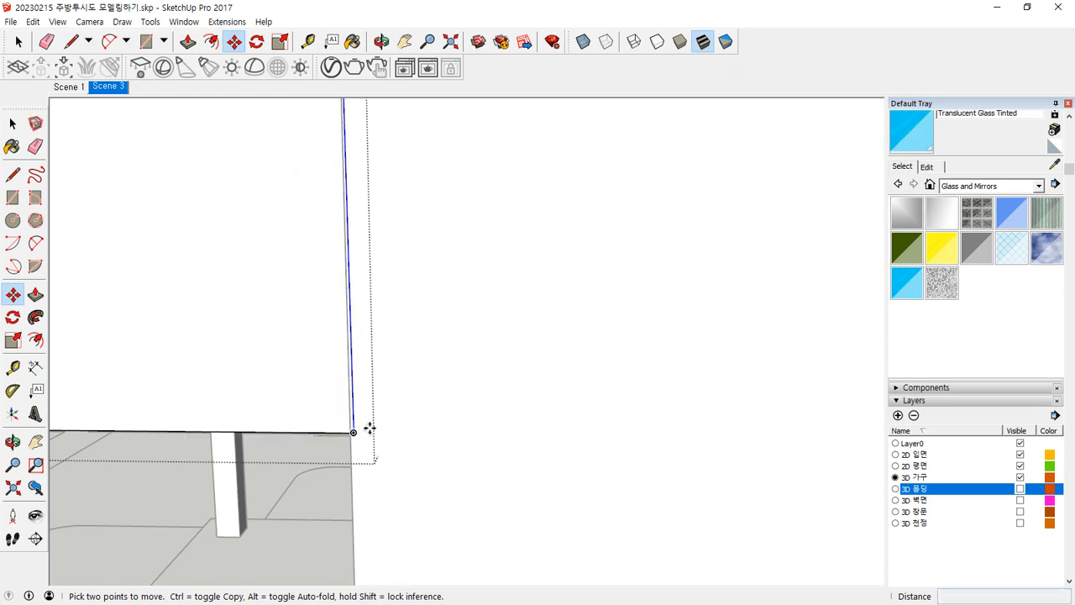
# Examine the apron's end where it meets the leg and the tabletop's underside.
pyautogui.scroll(-4, 363, 415)
pyautogui.keyDown('shift'); pyautogui.moveTo(368, 237); pyautogui.dragTo(377, 335, button='middle'); pyautogui.keyUp('shift')
pyautogui.scroll(1, 380, 277)
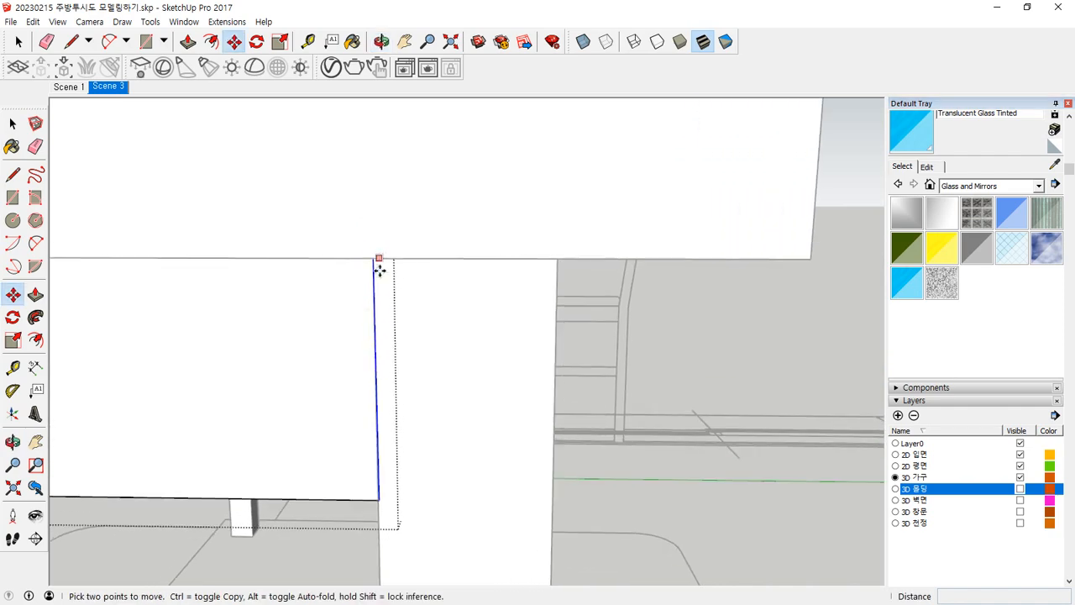
pyautogui.moveTo(379, 269); pyautogui.dragTo(319, 230, button='middle')
pyautogui.scroll(4, 347, 242)
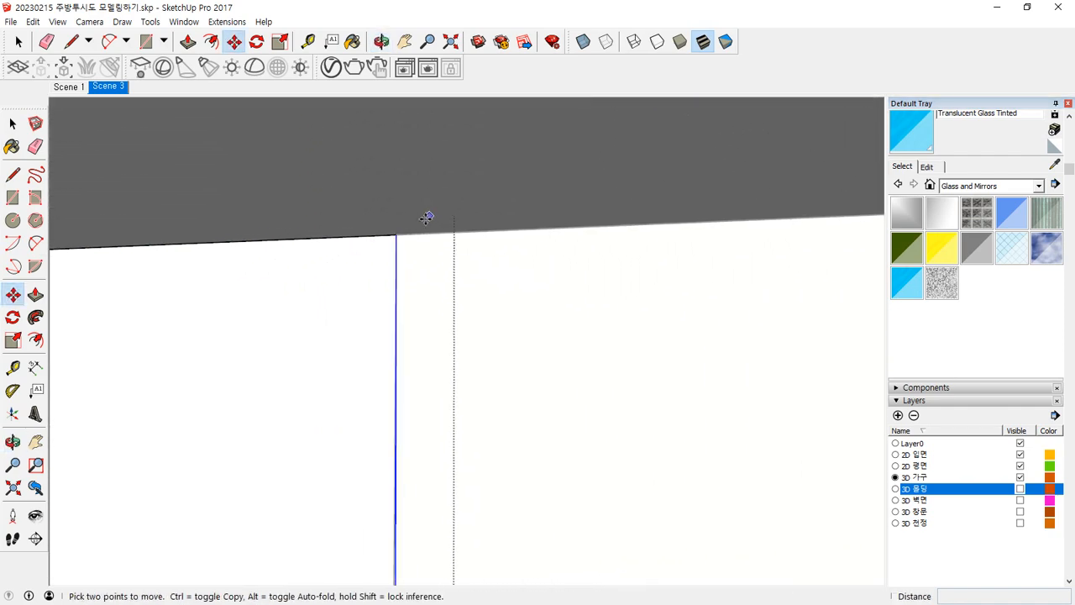
pyautogui.scroll(-5, 366, 250)
pyautogui.scroll(5, 367, 249)
pyautogui.scroll(-1, 386, 330)
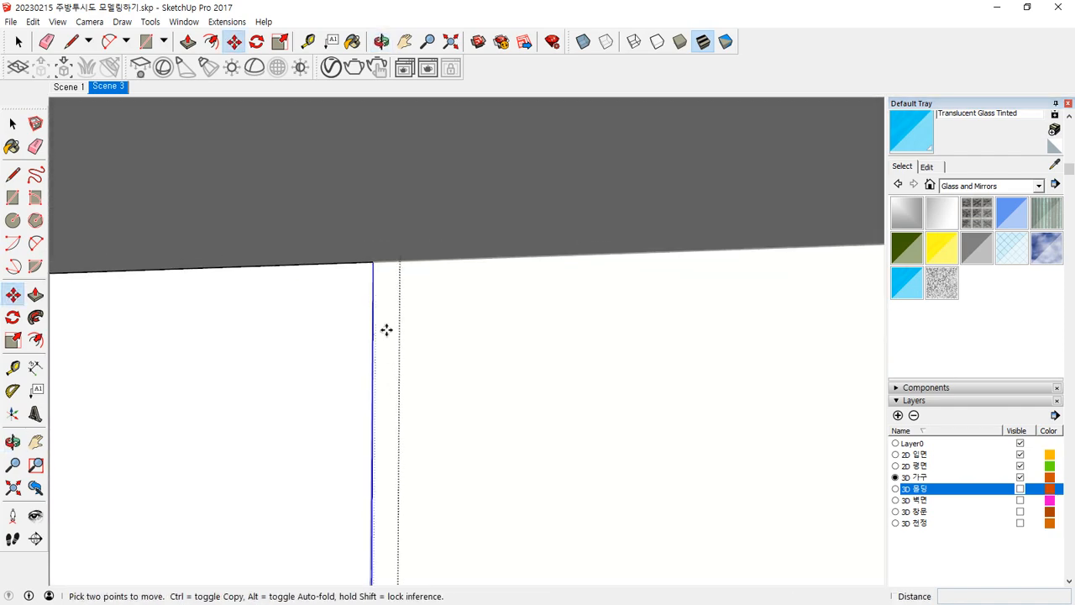
pyautogui.scroll(-4, 386, 330)
pyautogui.scroll(1, 448, 372)
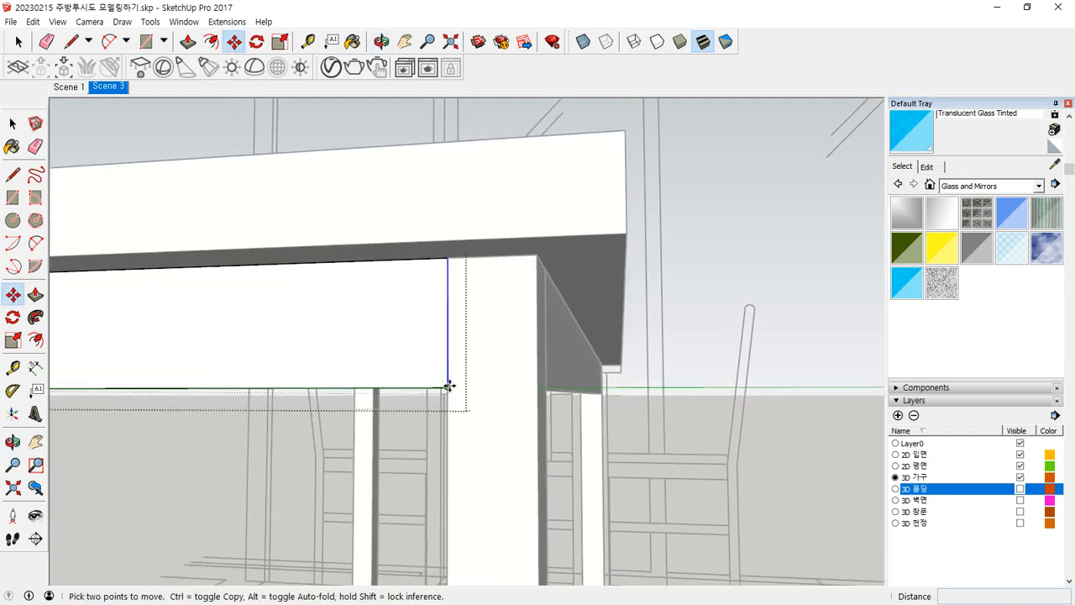
pyautogui.moveTo(450, 386); pyautogui.dragTo(443, 383, button='middle')
pyautogui.press('space')
pyautogui.press('p')
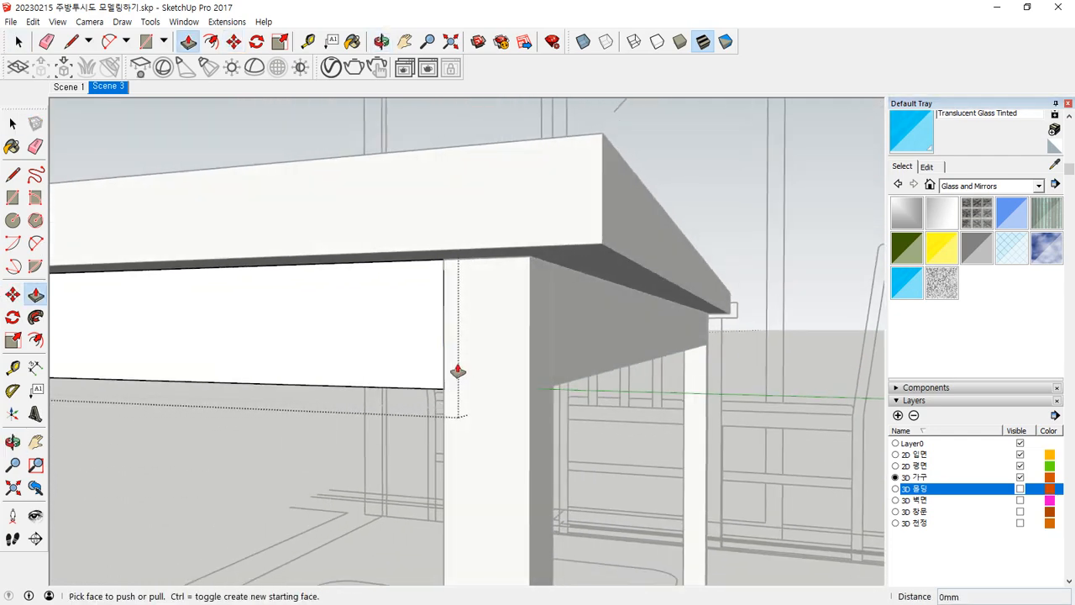
pyautogui.click(451, 366)
pyautogui.click(446, 368)
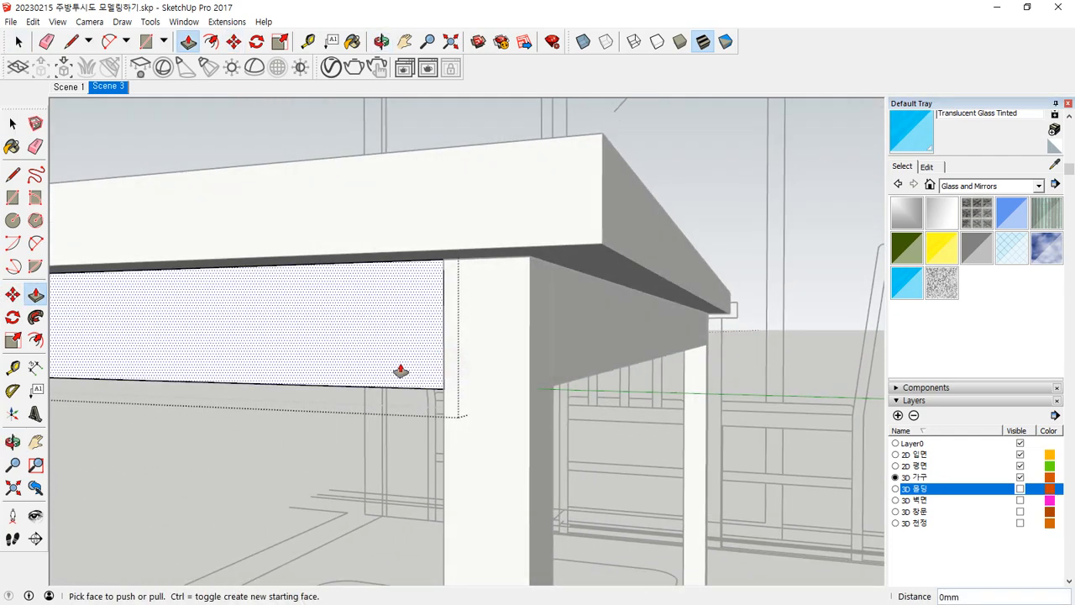
# Draw a 20 mm line across the apron's underside near its end at the leg.
pyautogui.moveTo(403, 381); pyautogui.dragTo(492, 394, button='middle')
pyautogui.scroll(4, 492, 395)
pyautogui.press('l')
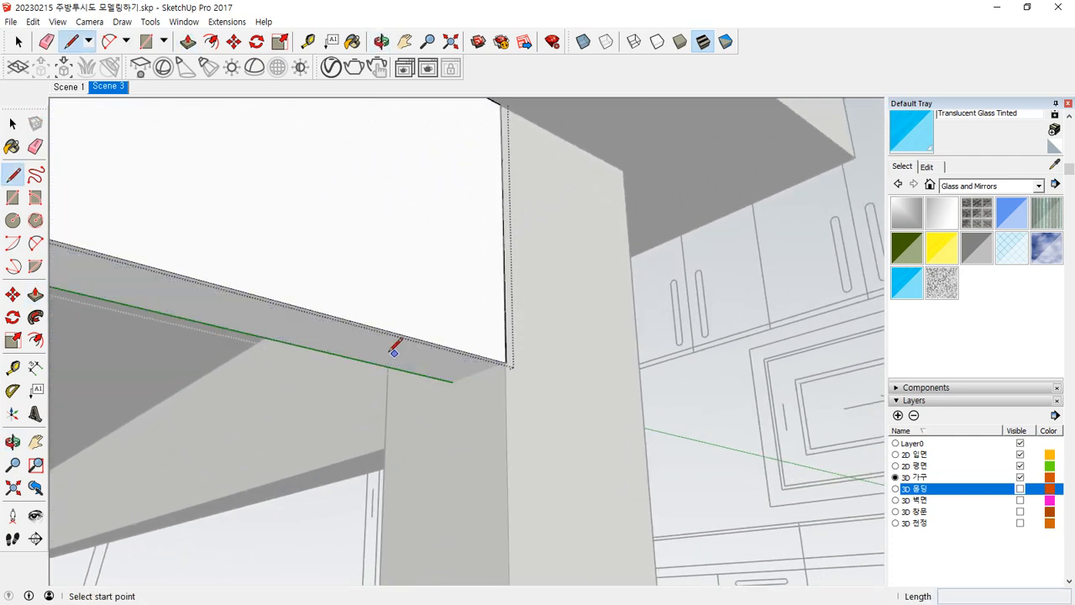
pyautogui.click(379, 364)
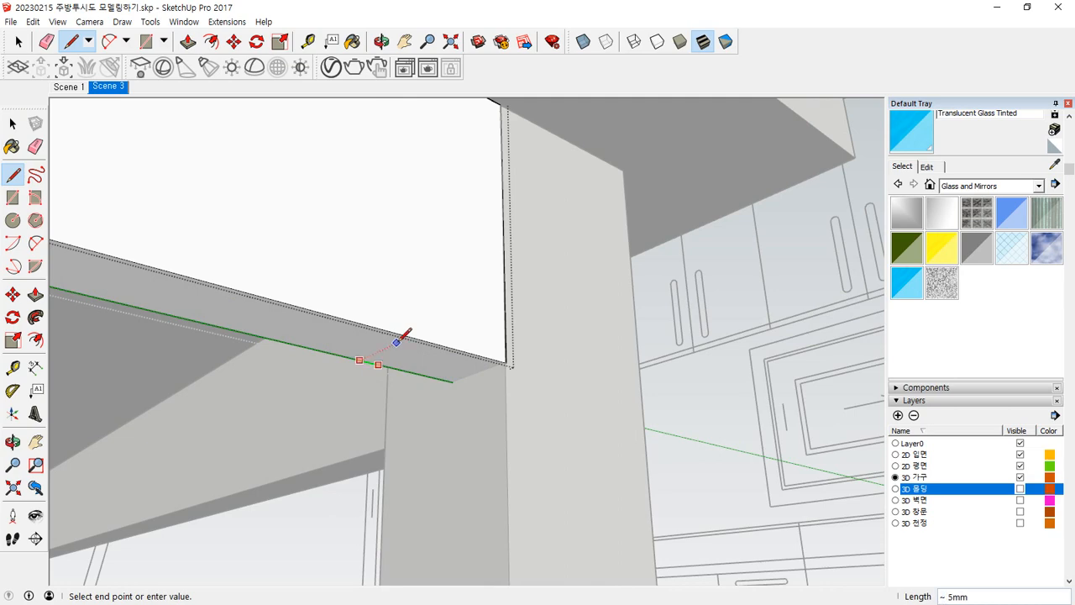
pyautogui.click(409, 332)
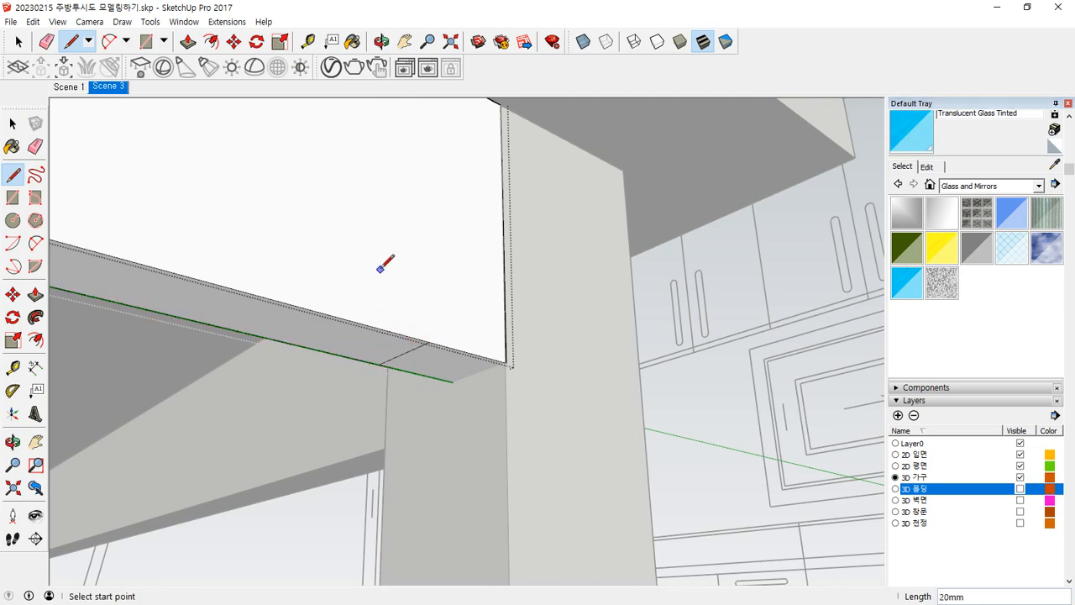
# Try to Push/Pull the small end section of the apron's underside upward and undo it.
pyautogui.press('p')
pyautogui.click(425, 351)
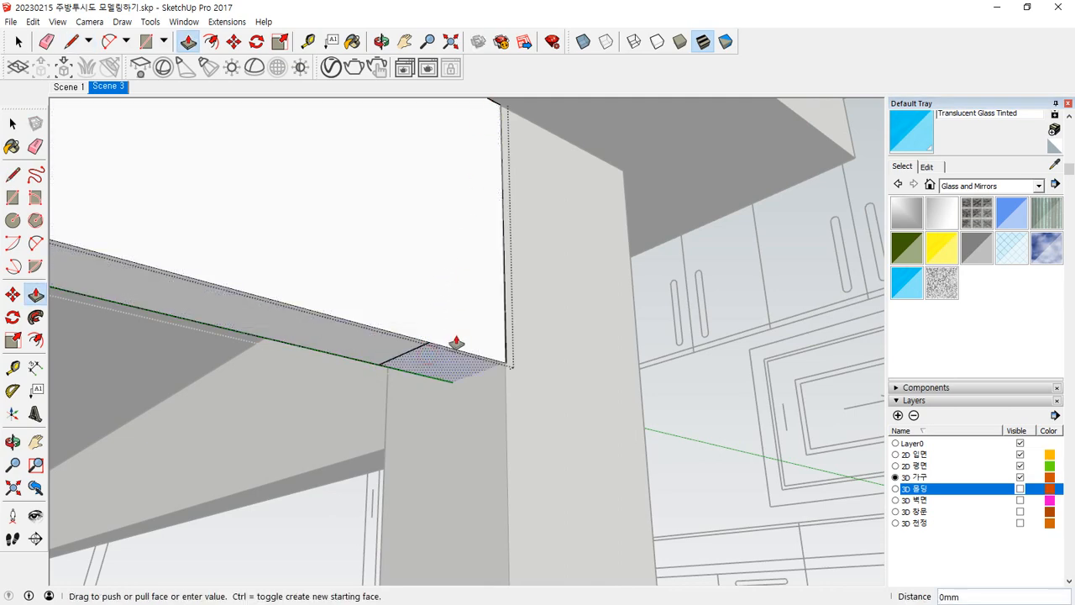
pyautogui.click(453, 368)
pyautogui.click(459, 375)
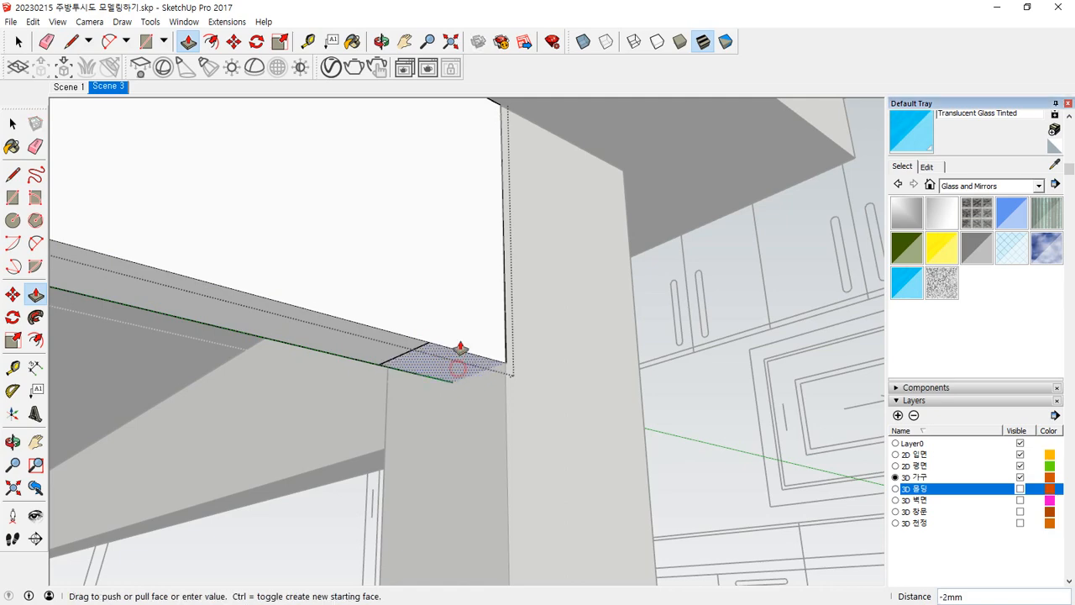
pyautogui.click(463, 305)
pyautogui.click(449, 365)
pyautogui.hotkey('ctrl', 'z')
pyautogui.click(445, 361)
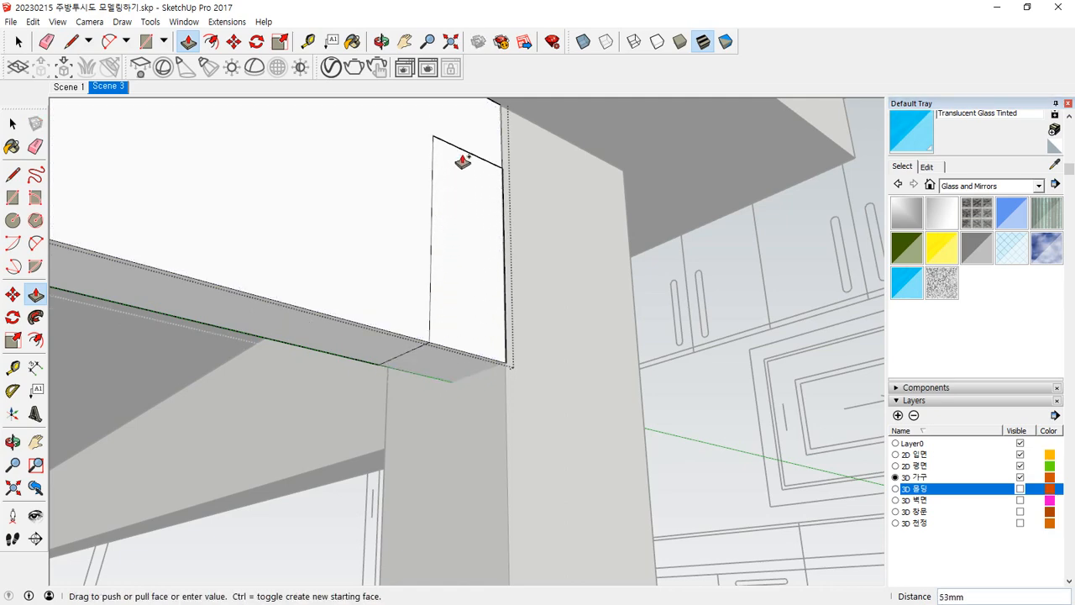
pyautogui.press('Escape')
# Draw a vertical line up the apron's face from the underside line to the tabletop, marking off an end strip.
pyautogui.moveTo(439, 273); pyautogui.dragTo(404, 260, button='middle')
pyautogui.press('l')
pyautogui.click(373, 342)
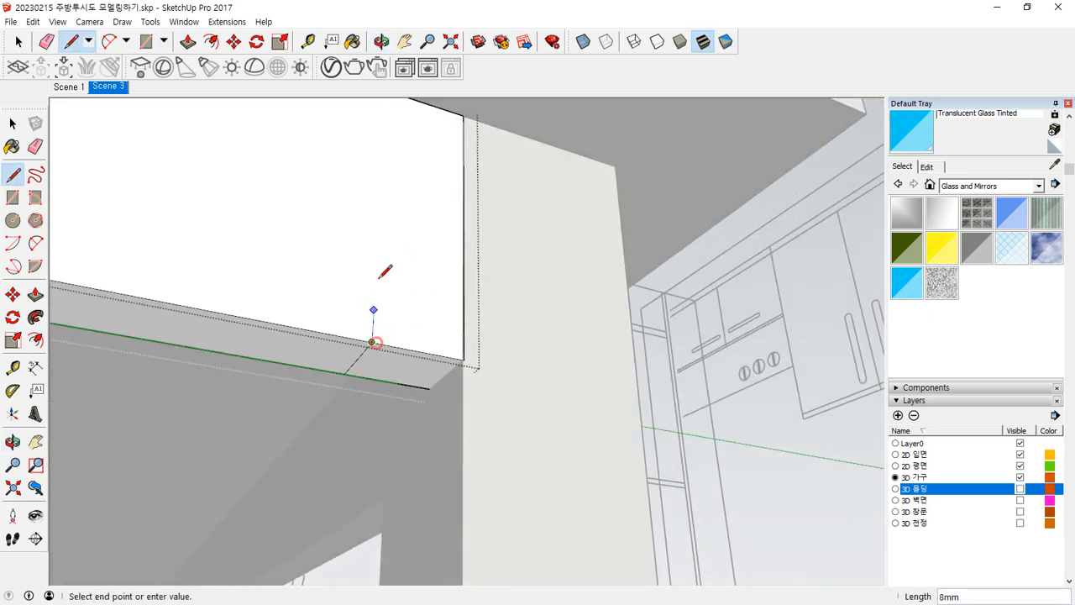
pyautogui.moveTo(400, 128); pyautogui.dragTo(377, 183, button='middle')
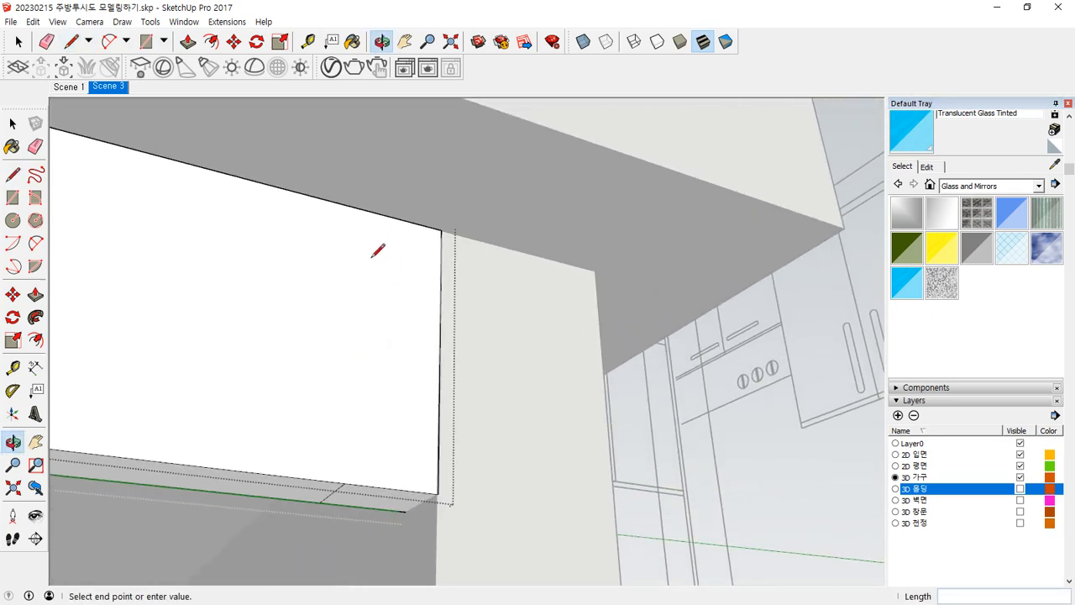
pyautogui.click(362, 208)
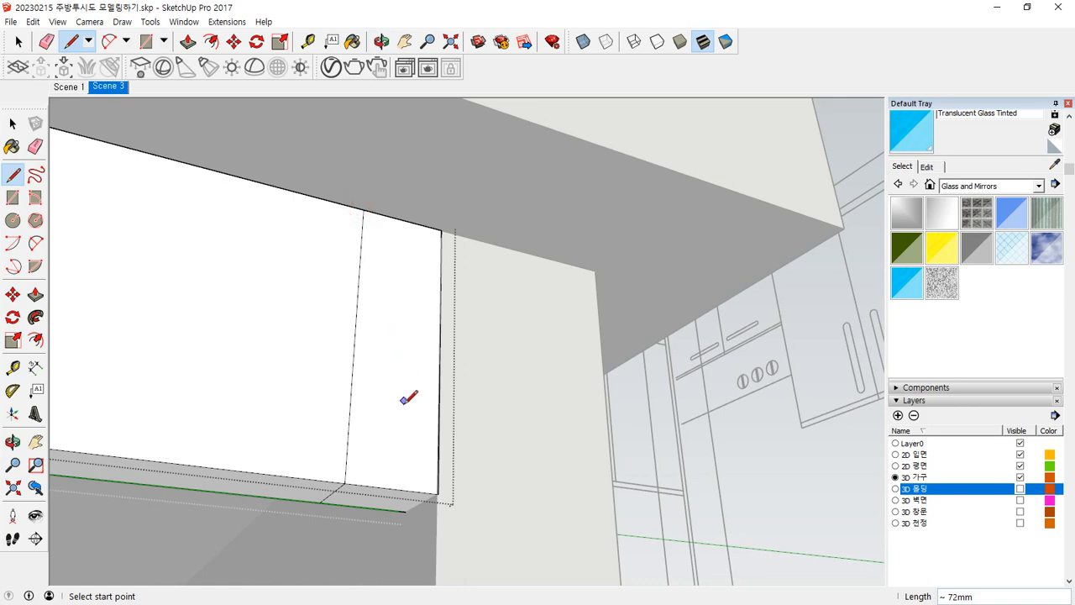
# Cut away the apron's end strip with a 20 mm Push/Pull and extend the cut end face to the leg.
pyautogui.press('p')
pyautogui.moveTo(384, 439); pyautogui.dragTo(353, 480)
pyautogui.press('o')
pyautogui.moveTo(399, 362); pyautogui.dragTo(266, 451)
pyautogui.press('p')
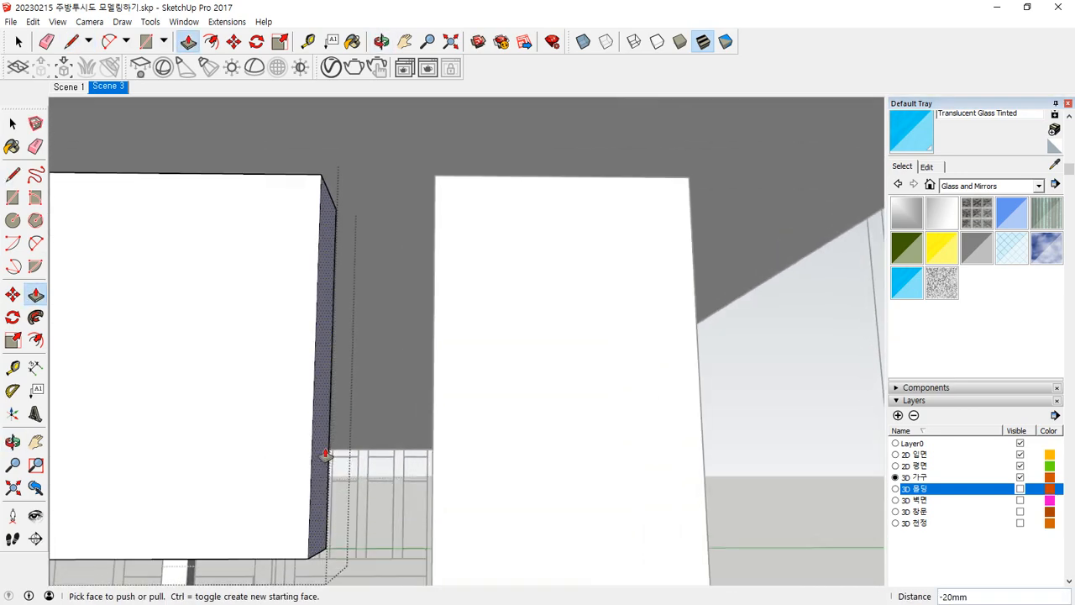
pyautogui.moveTo(322, 484); pyautogui.dragTo(433, 502)
pyautogui.scroll(-2, 418, 477)
pyautogui.moveTo(370, 481); pyautogui.dragTo(597, 329, button='middle')
pyautogui.press('space')
# Draw a construction line across the full width of the leg from the apron's lower outer corner.
pyautogui.moveTo(683, 456)
pyautogui.mouseDown(button='middle')
pyautogui.moveTo(401, 508)
pyautogui.moveTo(542, 468)
pyautogui.moveTo(532, 480)
pyautogui.mouseUp(button='middle')
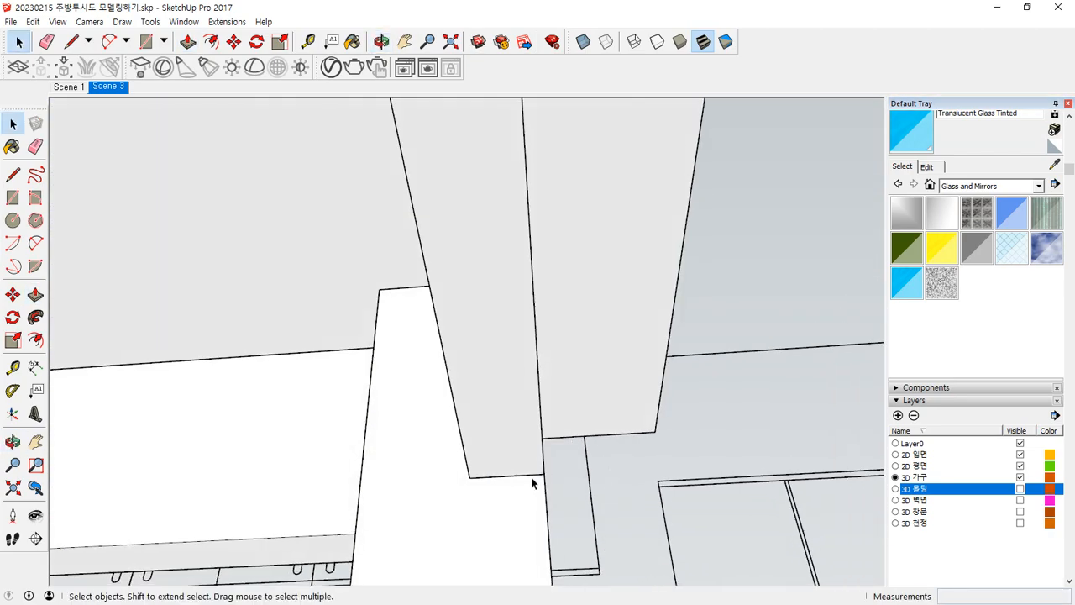
pyautogui.press('l')
pyautogui.click(543, 473)
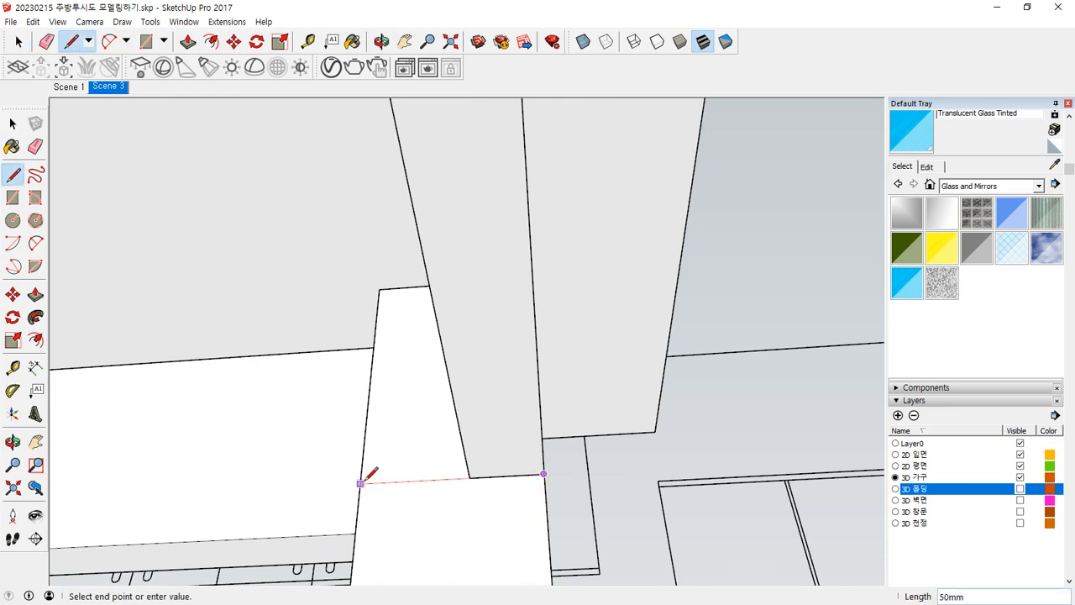
pyautogui.press('space')
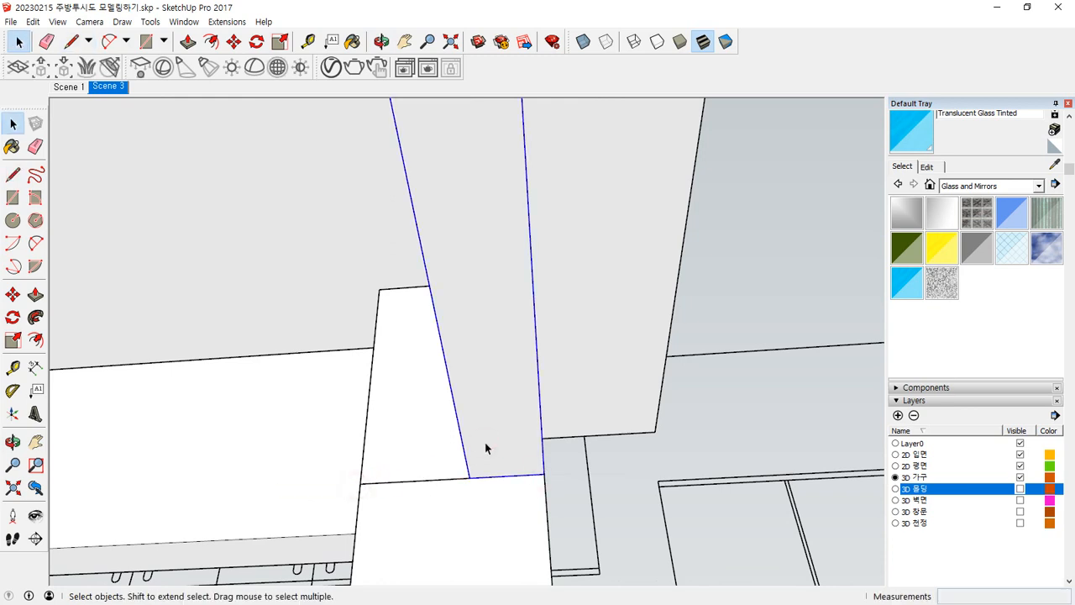
# Move the apron inward to the midpoint of the construction line on the leg and erase that line.
pyautogui.press('m')
pyautogui.click(502, 477)
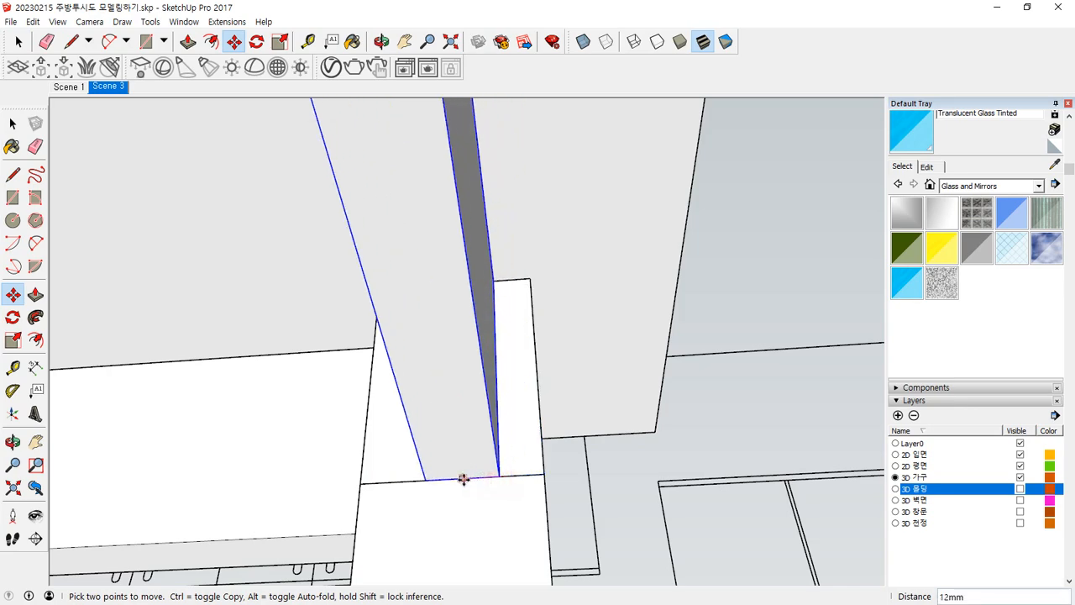
pyautogui.press('e')
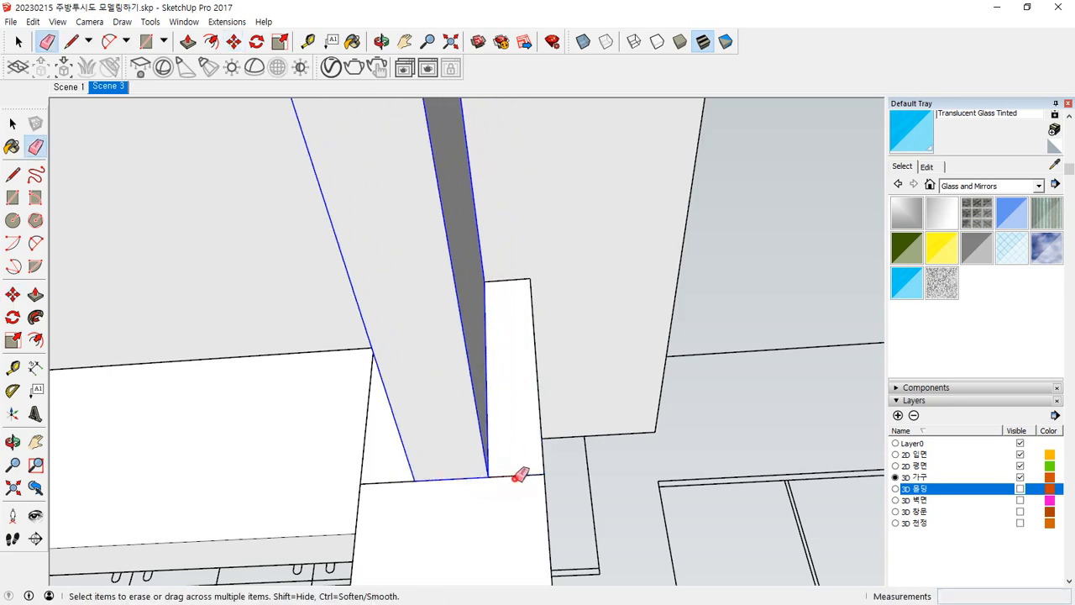
pyautogui.click(518, 475)
# Draw a construction line across the leg's adjacent face from the lower outer corner of the other apron.
pyautogui.moveTo(260, 410); pyautogui.dragTo(681, 412, button='middle')
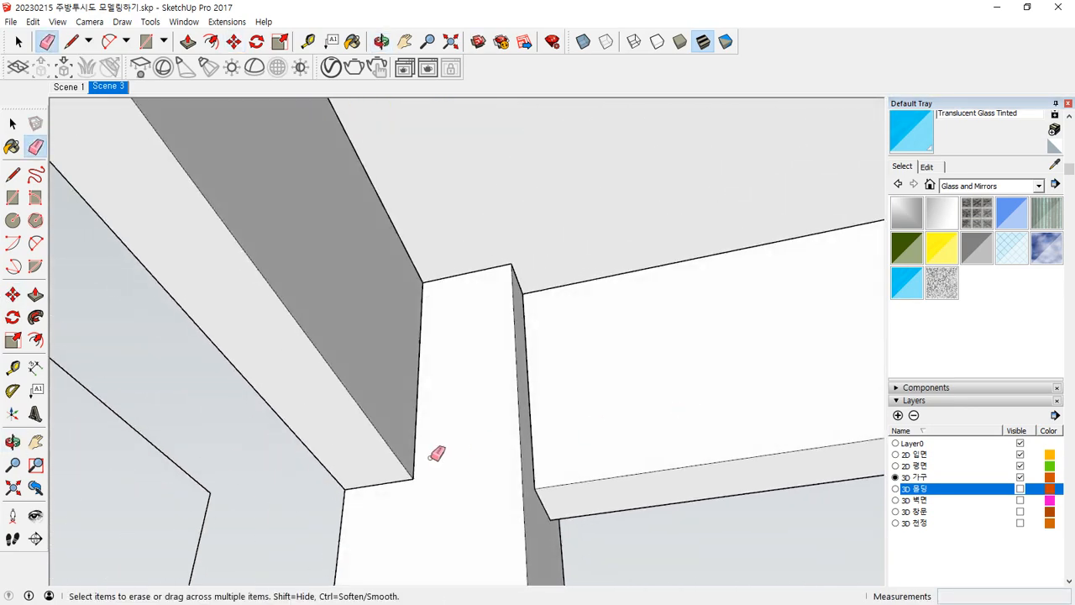
pyautogui.press('l')
pyautogui.click(345, 487)
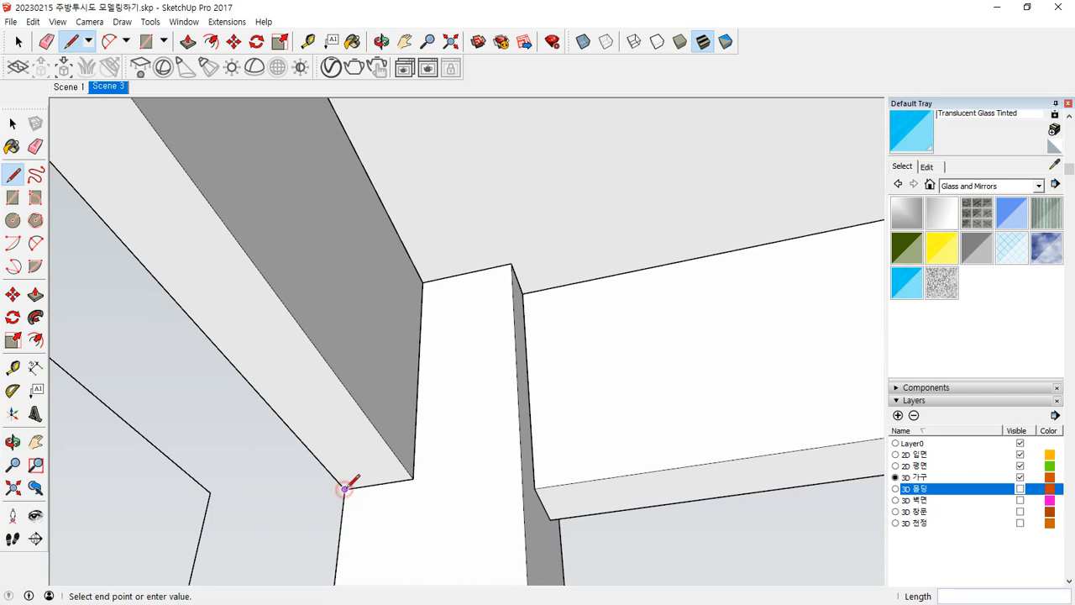
pyautogui.click(523, 461)
# Move the other apron inward to the midpoint of the construction line on the leg's adjacent face and erase that line.
pyautogui.press('space')
pyautogui.click(341, 441)
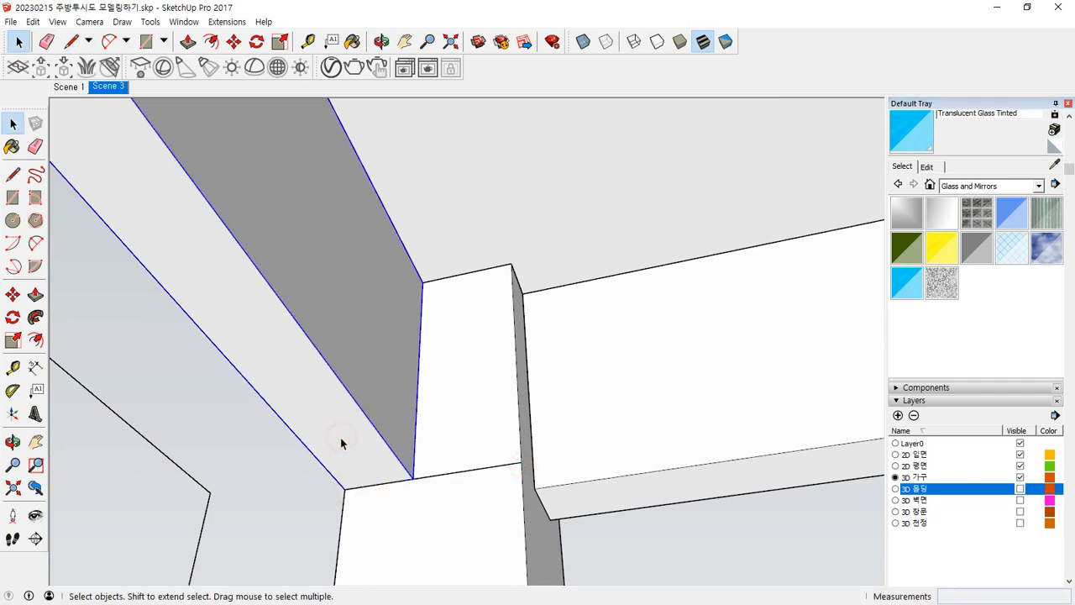
pyautogui.press('m')
pyautogui.click(376, 484)
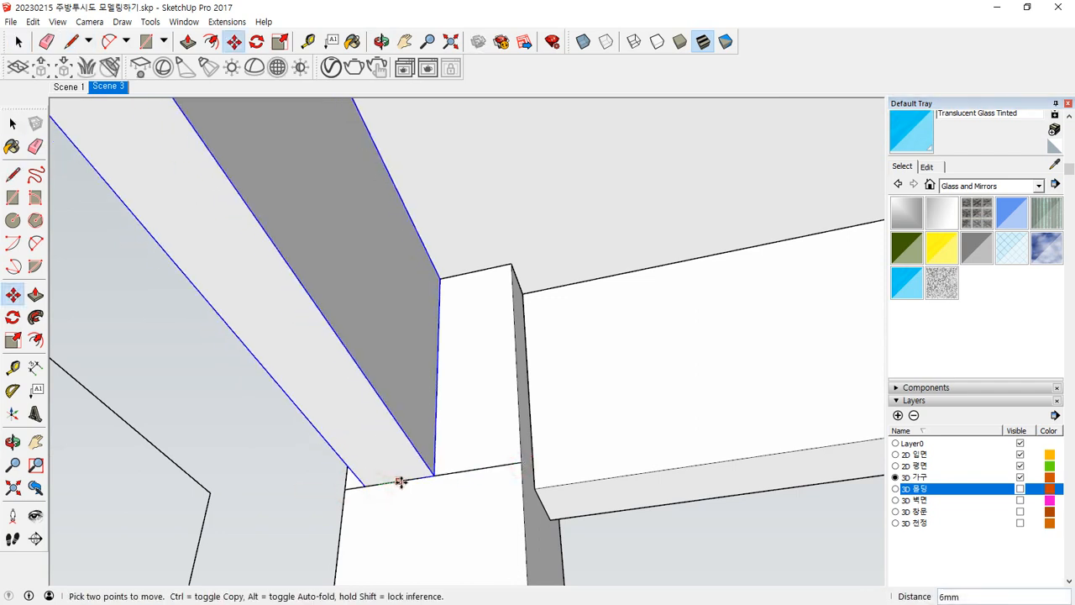
pyautogui.click(487, 462)
pyautogui.press('e')
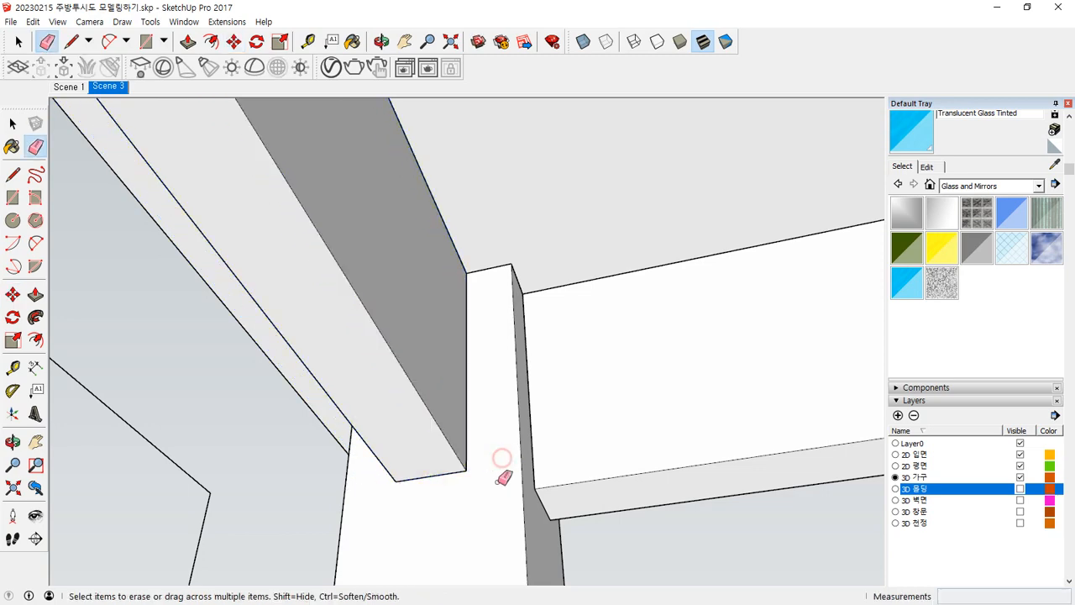
# Copy the short-side apron to the opposite end of the table, snapping it to the matching corner of the far leg.
pyautogui.scroll(-3, 489, 467)
pyautogui.scroll(-3, 491, 464)
pyautogui.moveTo(767, 379); pyautogui.dragTo(712, 398, button='middle')
pyautogui.press('space')
pyautogui.click(705, 401)
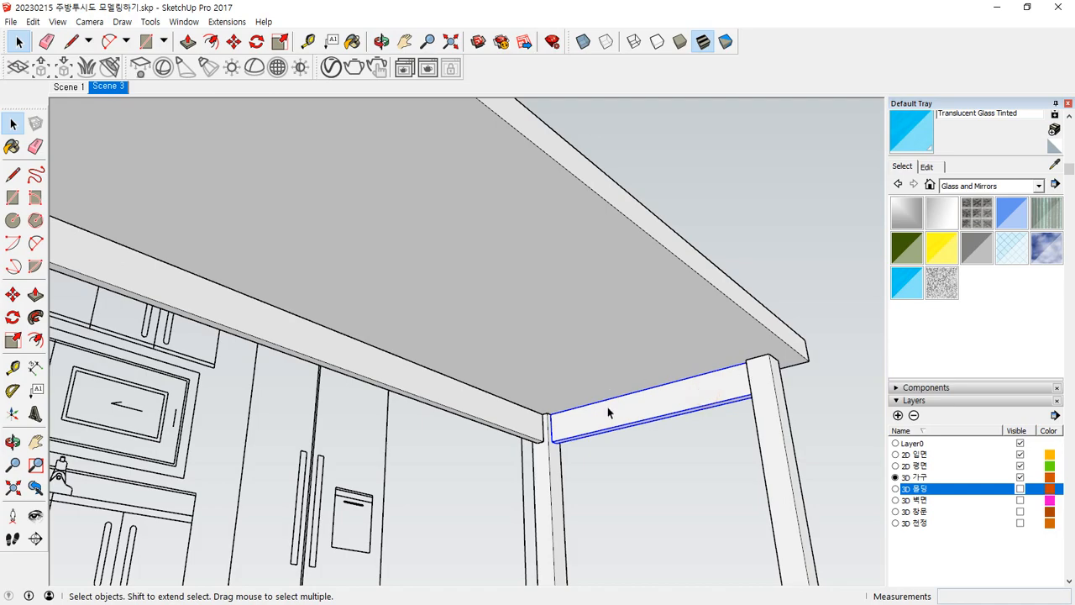
pyautogui.moveTo(607, 407)
pyautogui.mouseDown(button='middle')
pyautogui.moveTo(576, 420)
pyautogui.moveTo(488, 371)
pyautogui.moveTo(499, 290)
pyautogui.mouseUp(button='middle')
pyautogui.scroll(2, 439, 377)
pyautogui.hotkey('ctrl', '2')
pyautogui.moveTo(425, 384); pyautogui.dragTo(439, 366)
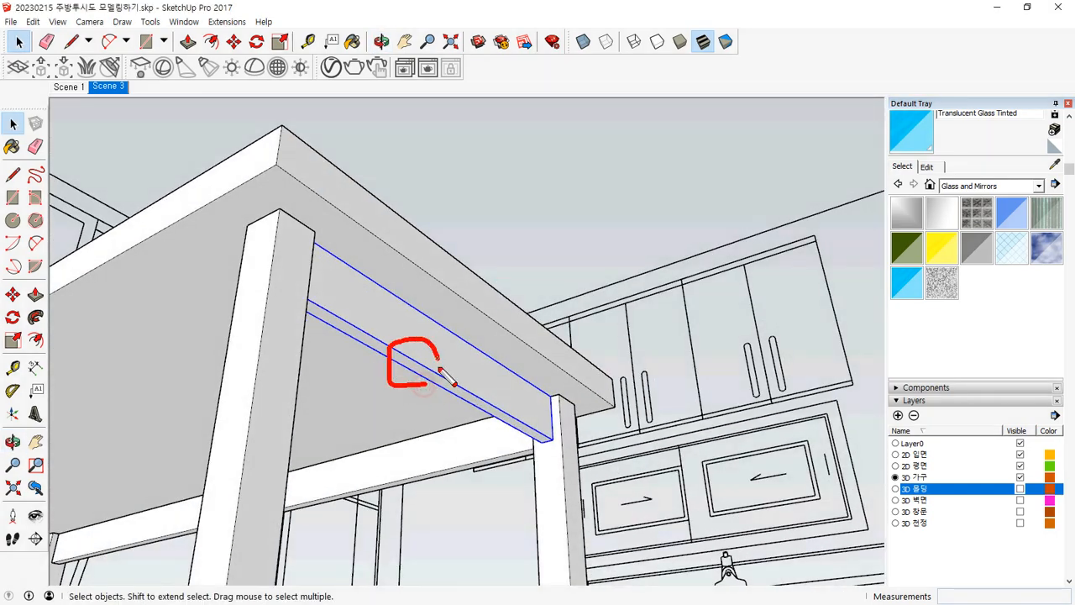
pyautogui.press('Escape')
pyautogui.press('m')
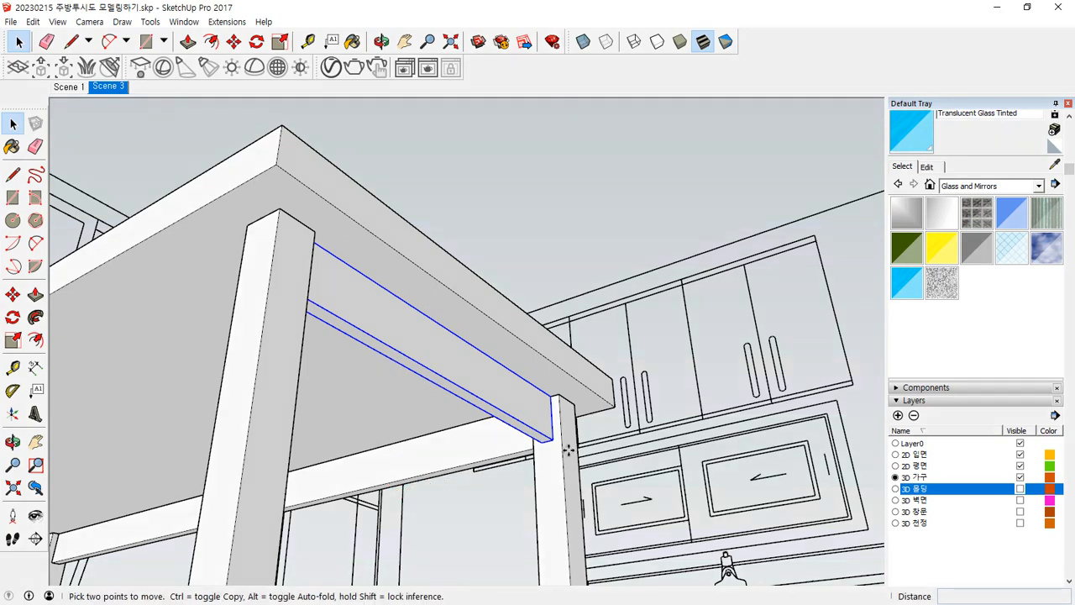
pyautogui.click(561, 400)
pyautogui.press('ctrl')
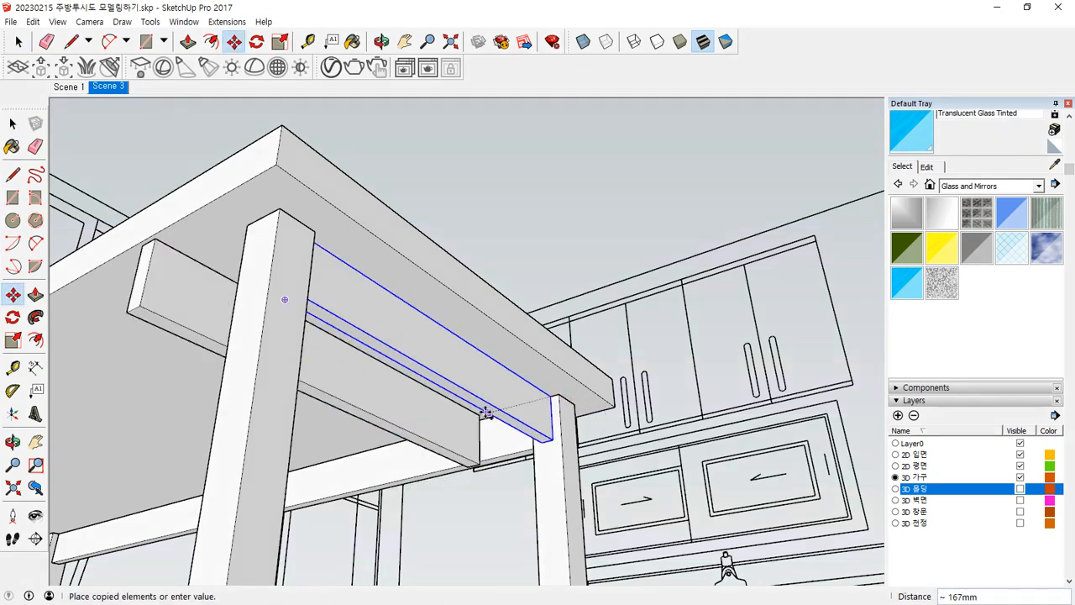
pyautogui.scroll(-2, 290, 427)
pyautogui.moveTo(244, 434); pyautogui.dragTo(688, 439, button='middle')
pyautogui.scroll(4, 460, 480)
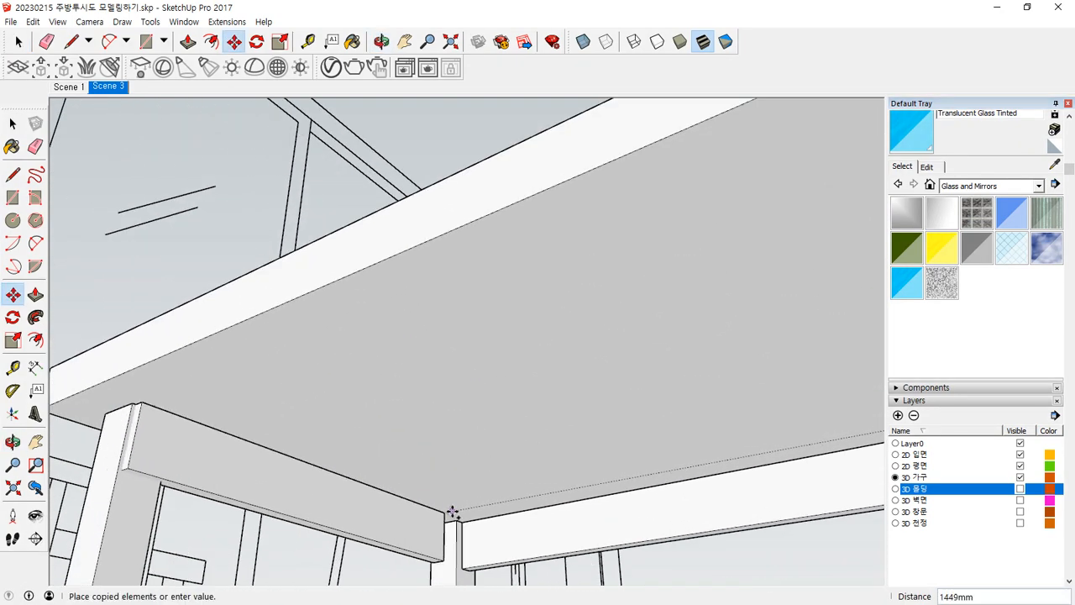
pyautogui.click(459, 526)
# Copy the long-side apron to the table's opposite long side, snapping it to the matching corner of the leg.
pyautogui.moveTo(537, 504); pyautogui.dragTo(353, 476, button='middle')
pyautogui.press('space')
pyautogui.click(492, 485)
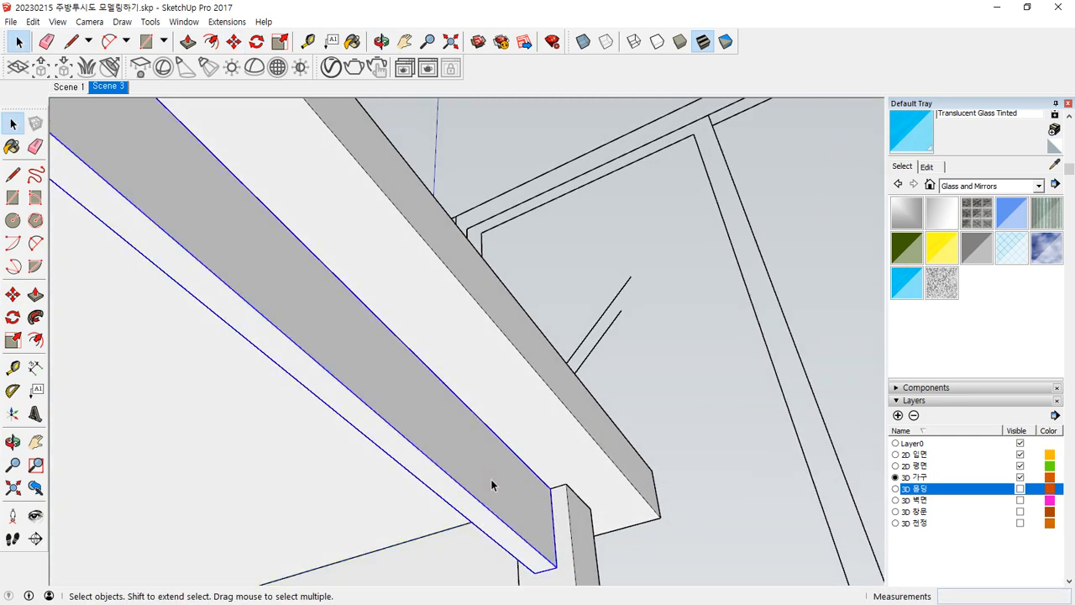
pyautogui.press('m')
pyautogui.click(565, 487)
pyautogui.press('ctrl')
pyautogui.moveTo(550, 496); pyautogui.dragTo(477, 451, button='middle')
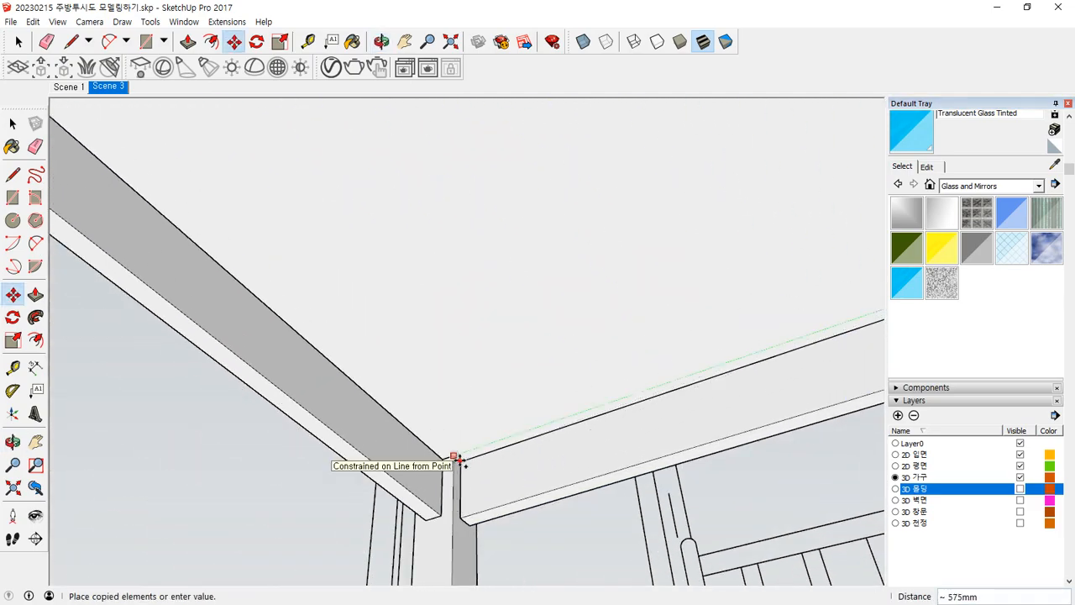
pyautogui.click(451, 455)
pyautogui.press('space')
# Examine the finished table and the chair's front and side elevation drawings beside it, including the posts and rails.
pyautogui.moveTo(557, 461); pyautogui.dragTo(470, 397, button='middle')
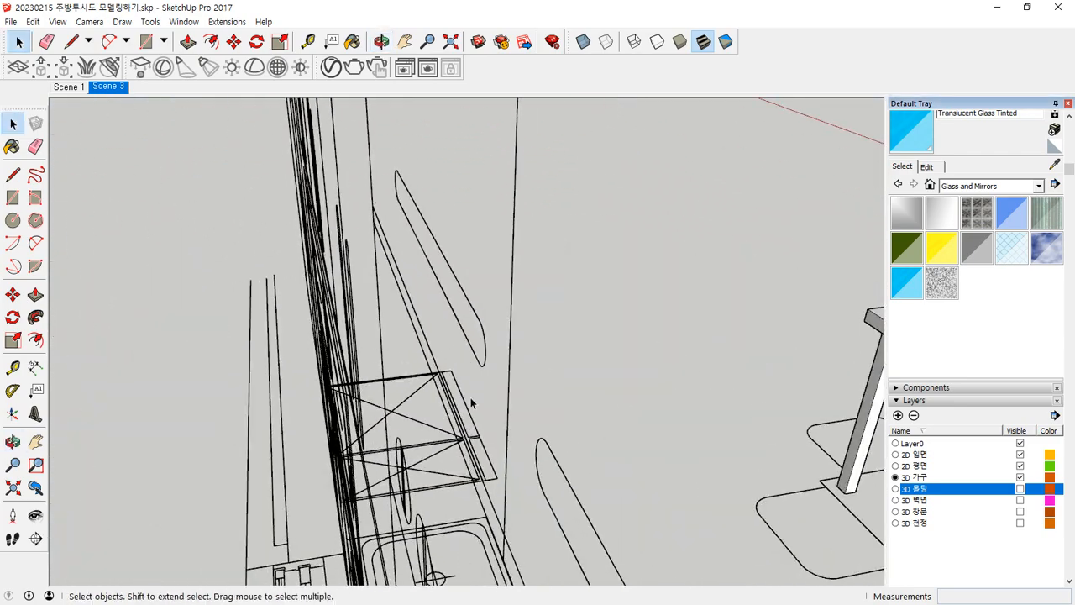
pyautogui.scroll(-5, 668, 396)
pyautogui.moveTo(669, 399); pyautogui.dragTo(563, 467, button='middle')
pyautogui.click(563, 467)
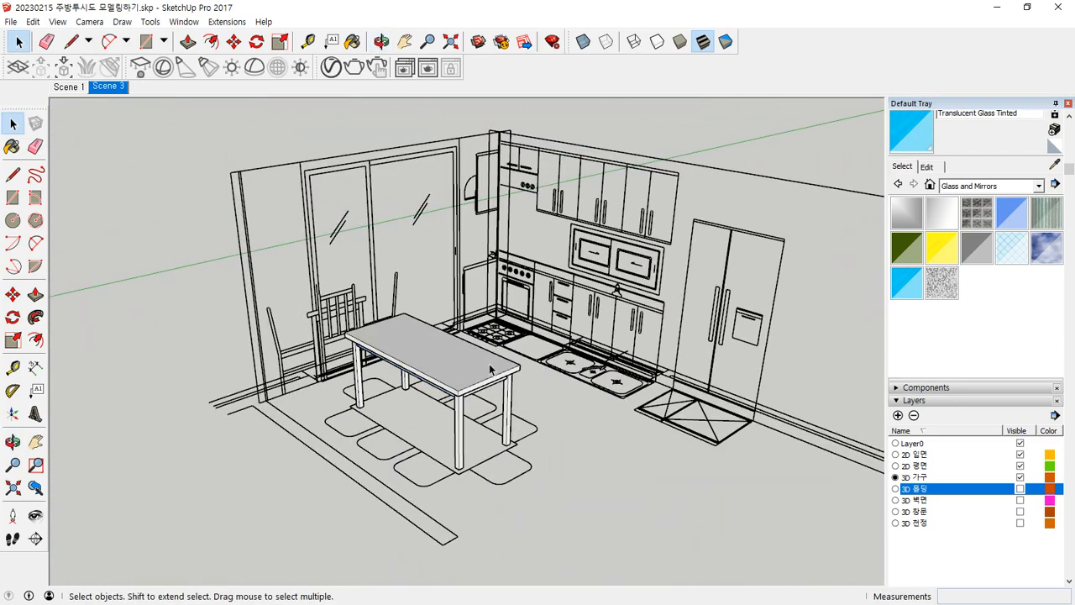
pyautogui.scroll(5, 310, 338)
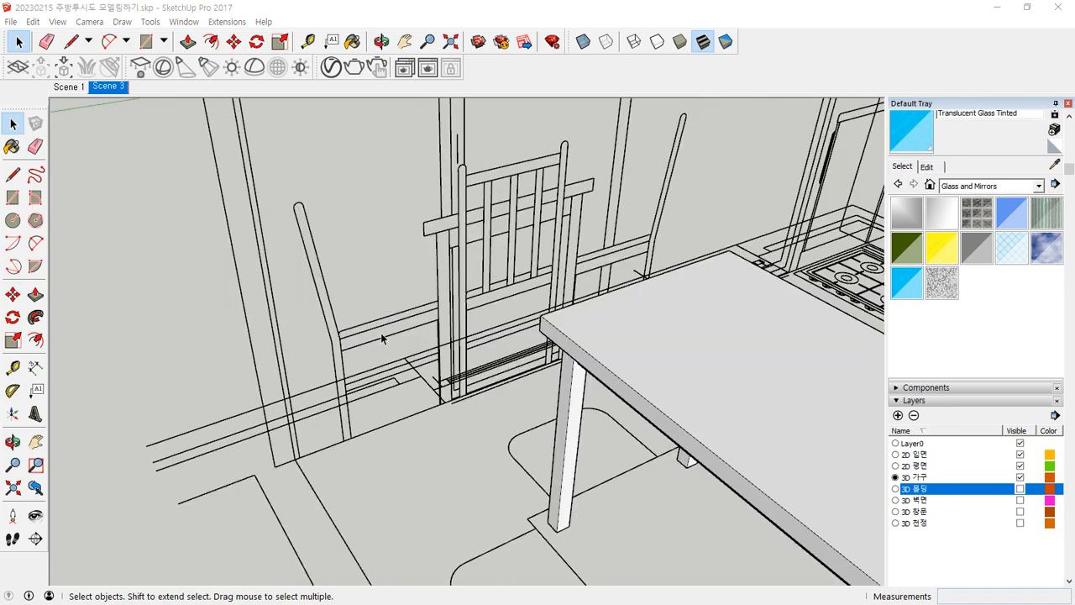
pyautogui.scroll(1, 382, 334)
pyautogui.moveTo(456, 321); pyautogui.dragTo(432, 317, button='middle')
pyautogui.scroll(4, 365, 322)
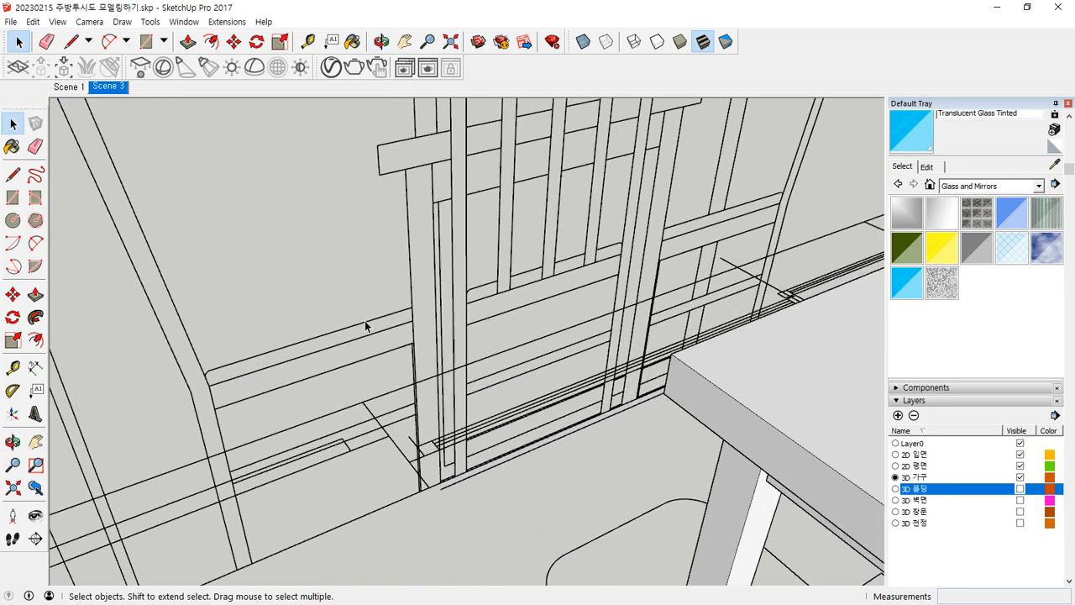
pyautogui.scroll(-3, 365, 320)
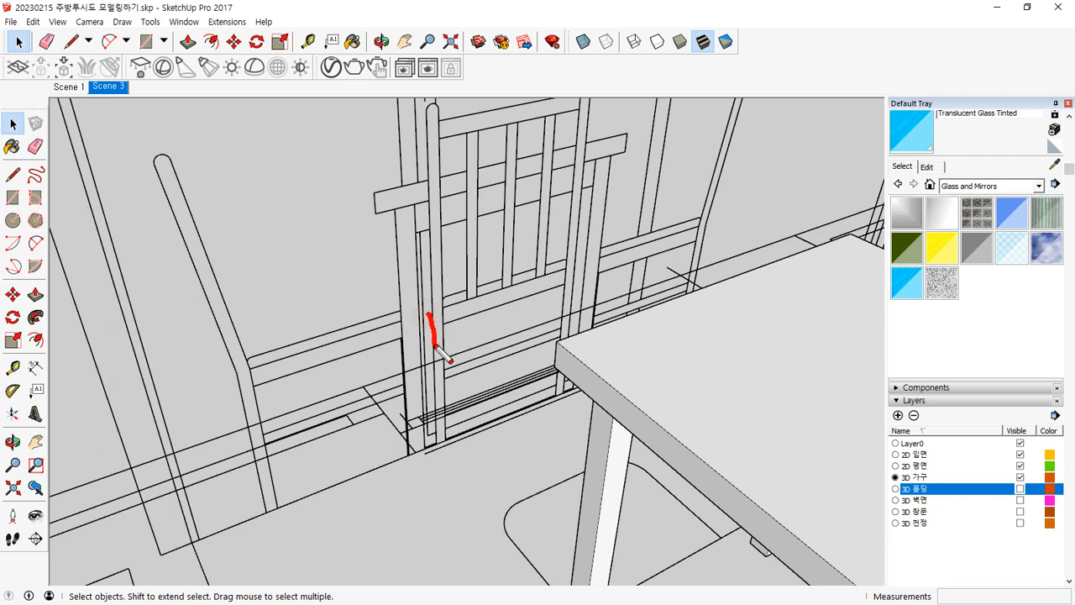
pyautogui.moveTo(382, 455); pyautogui.dragTo(342, 457)
pyautogui.press('Escape')
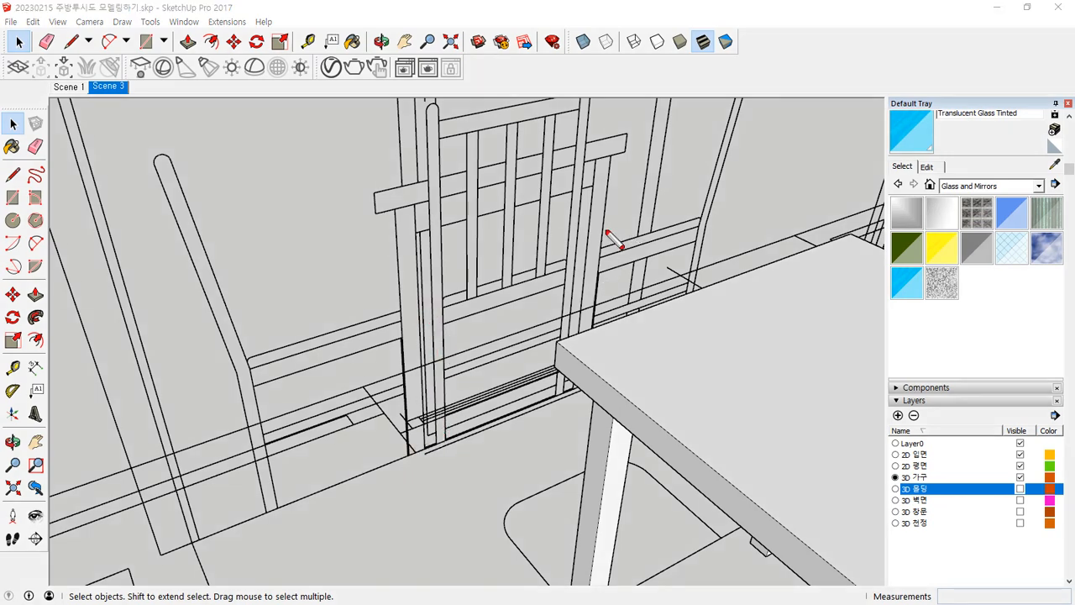
pyautogui.moveTo(583, 236)
pyautogui.mouseDown()
pyautogui.moveTo(528, 361)
pyautogui.moveTo(617, 226)
pyautogui.moveTo(628, 345)
pyautogui.mouseUp()
pyautogui.press('Escape')
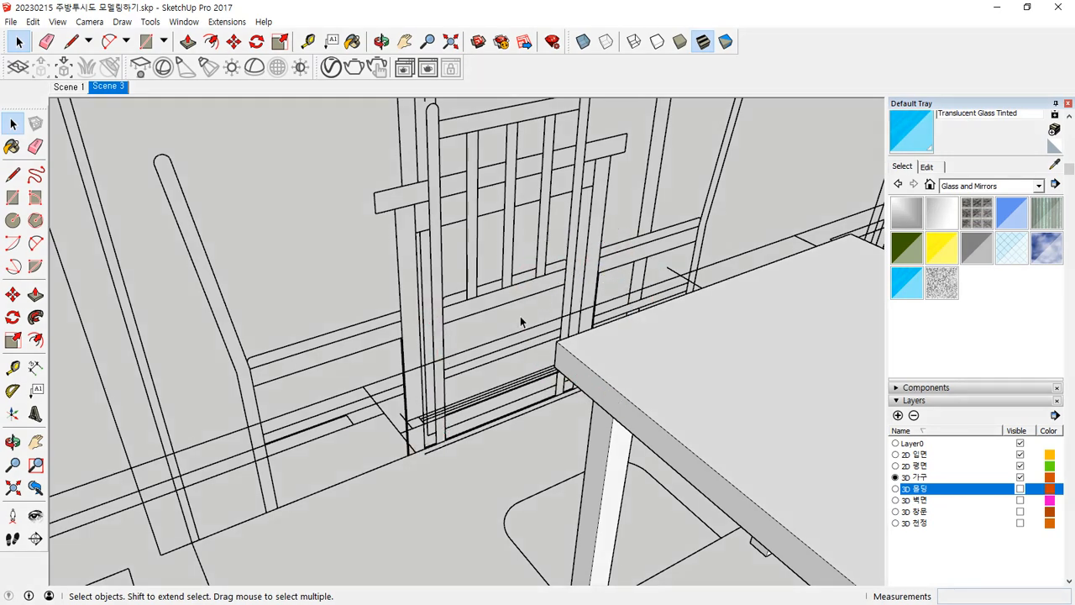
pyautogui.moveTo(337, 453); pyautogui.dragTo(440, 357, button='middle')
pyautogui.scroll(5, 440, 356)
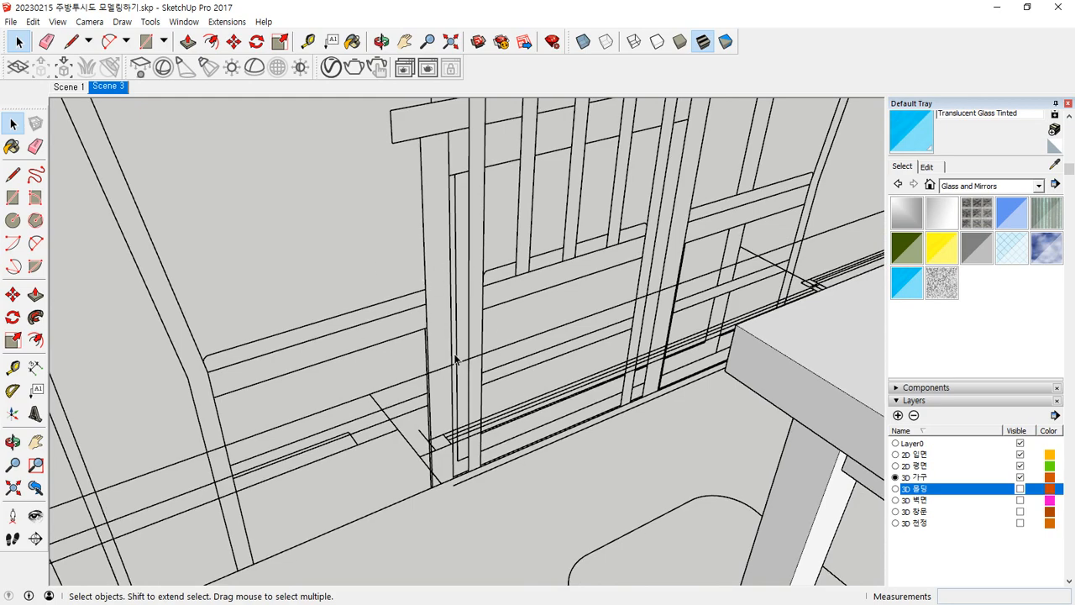
# Trace the chair's two back posts on the front elevation with rectangles about 931 × 30 mm, from the floor to the start of the rounded tops.
pyautogui.scroll(-2, 765, 340)
pyautogui.moveTo(768, 344); pyautogui.dragTo(389, 399, button='middle')
pyautogui.scroll(4, 333, 420)
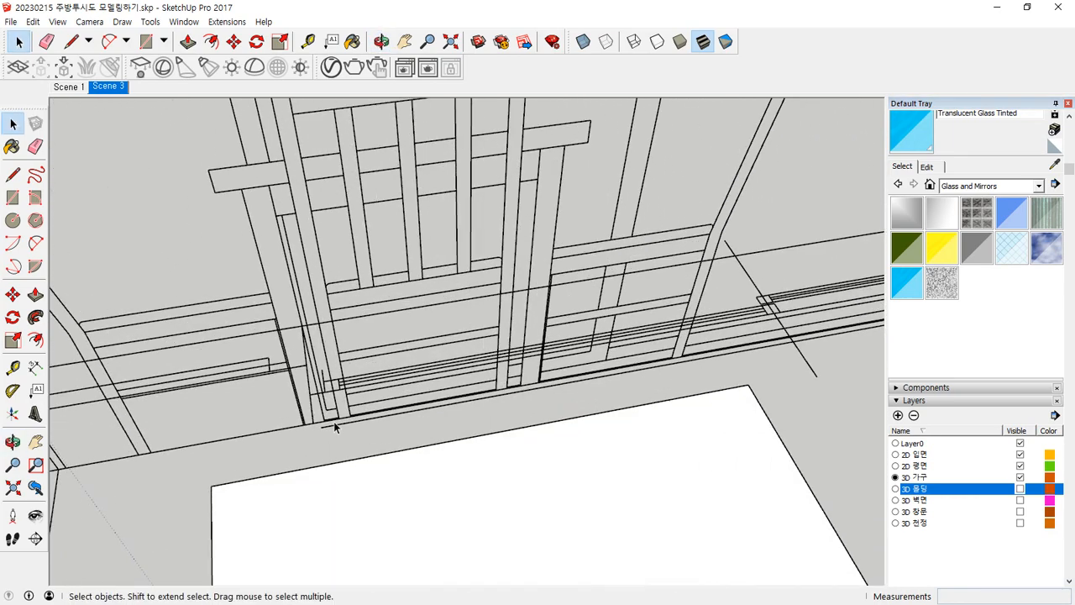
pyautogui.press('r')
pyautogui.click(340, 417)
pyautogui.moveTo(347, 319); pyautogui.dragTo(342, 286, button='middle')
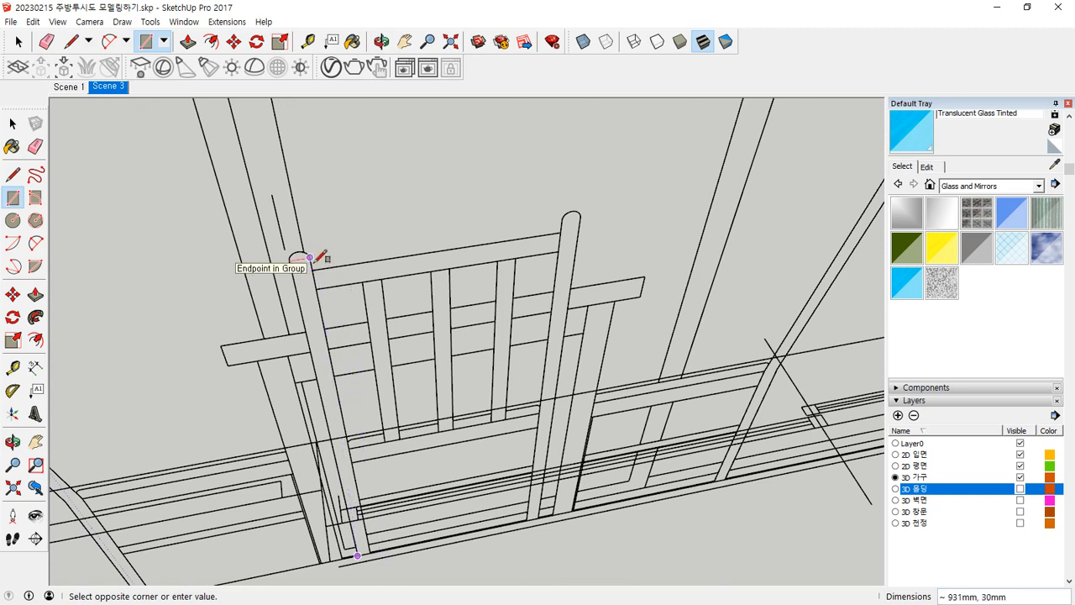
pyautogui.click(309, 257)
pyautogui.click(525, 519)
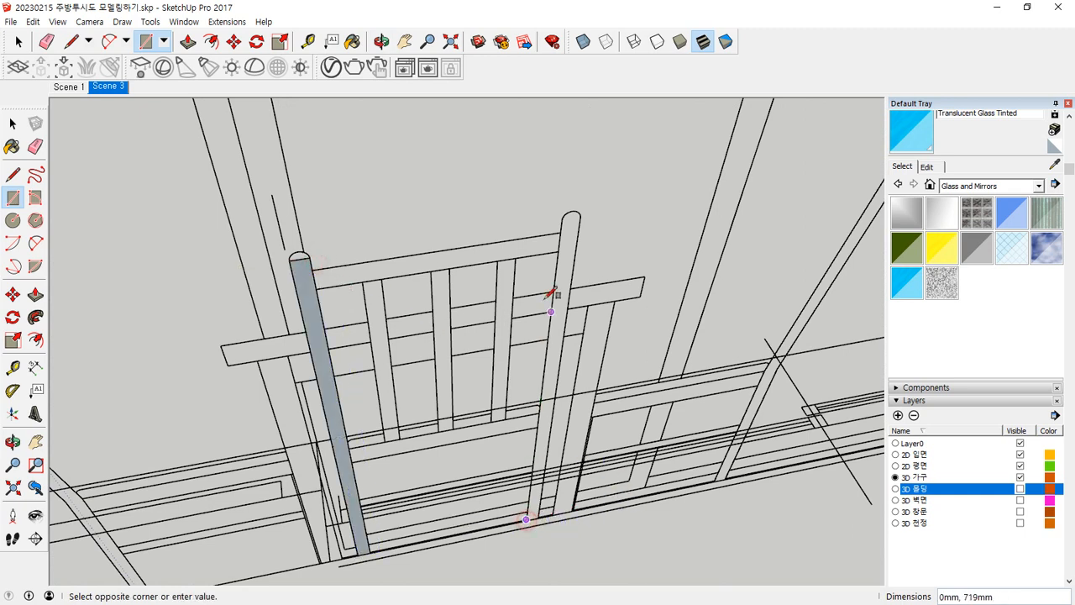
pyautogui.click(580, 217)
# Draw a 15 mm radius circle at the top of each back post and erase the inner edges to form rounded ends.
pyautogui.press('c')
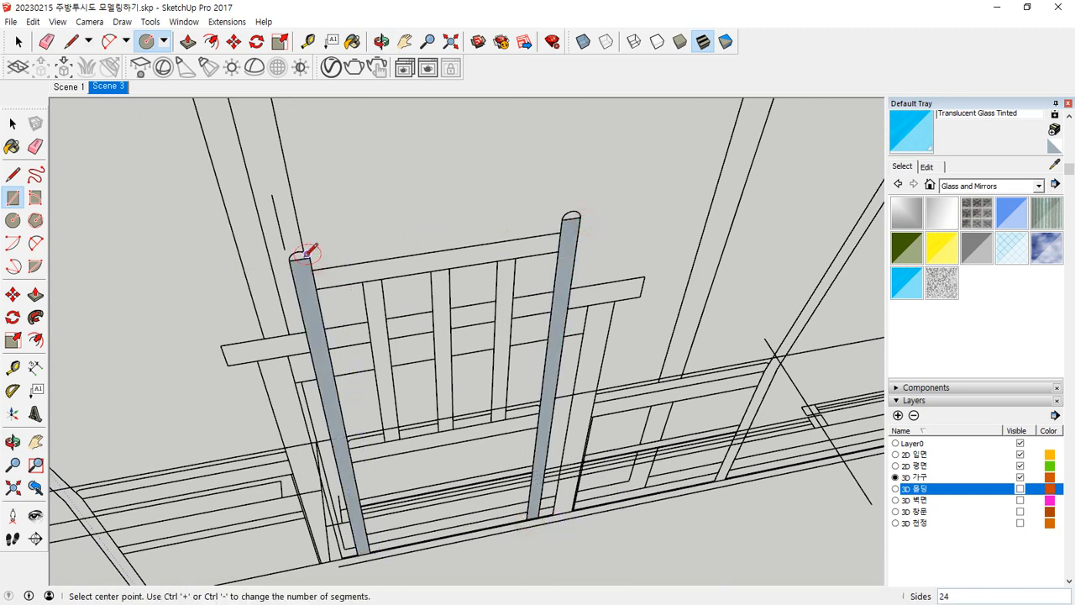
pyautogui.click(298, 258)
pyautogui.click(304, 257)
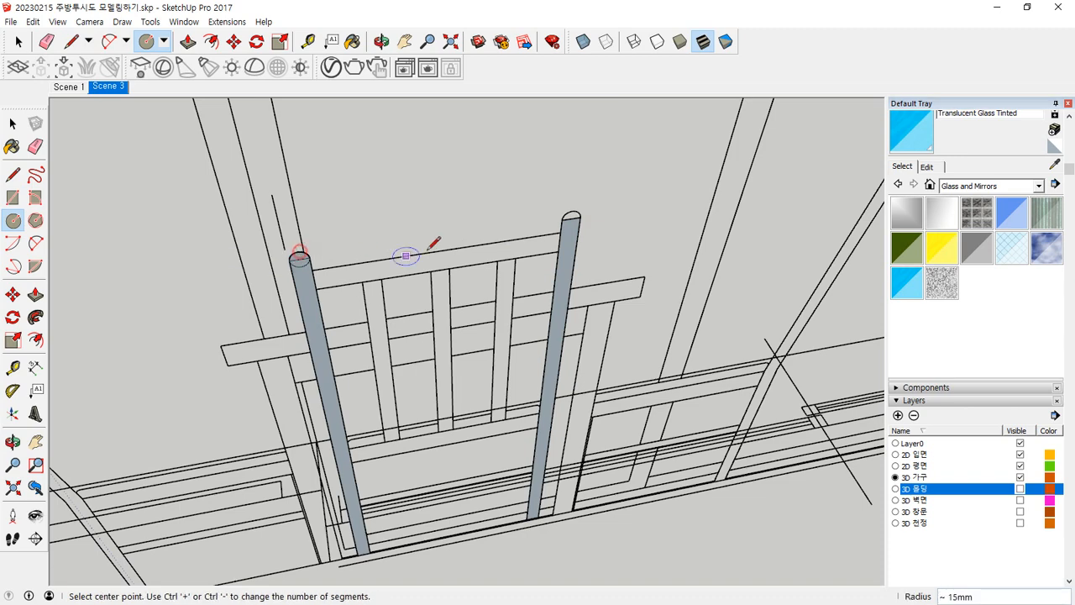
pyautogui.click(571, 217)
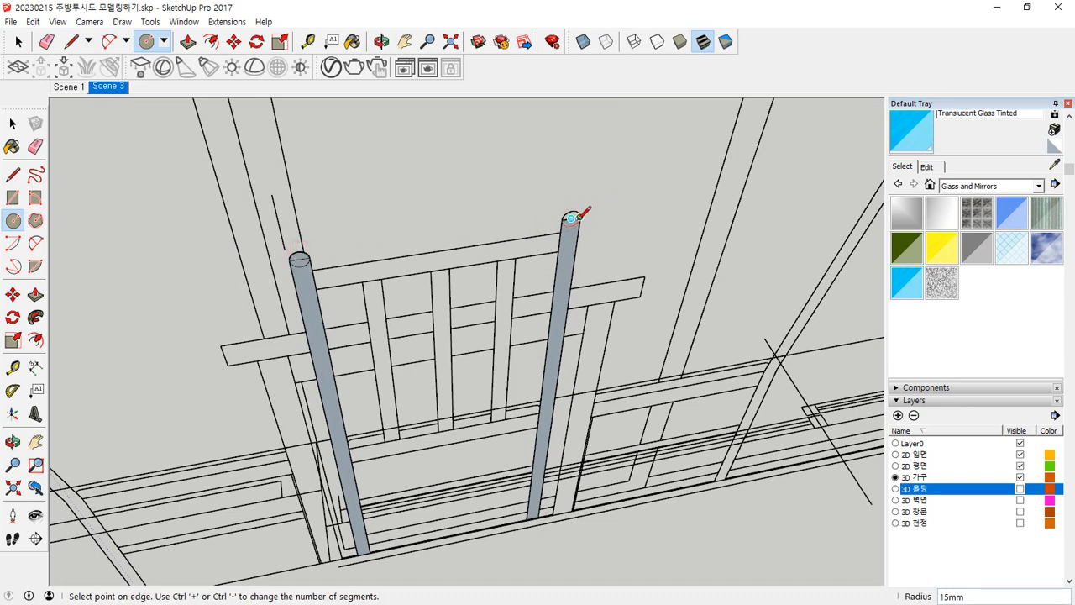
pyautogui.click(577, 216)
pyautogui.scroll(3, 575, 214)
pyautogui.press('e')
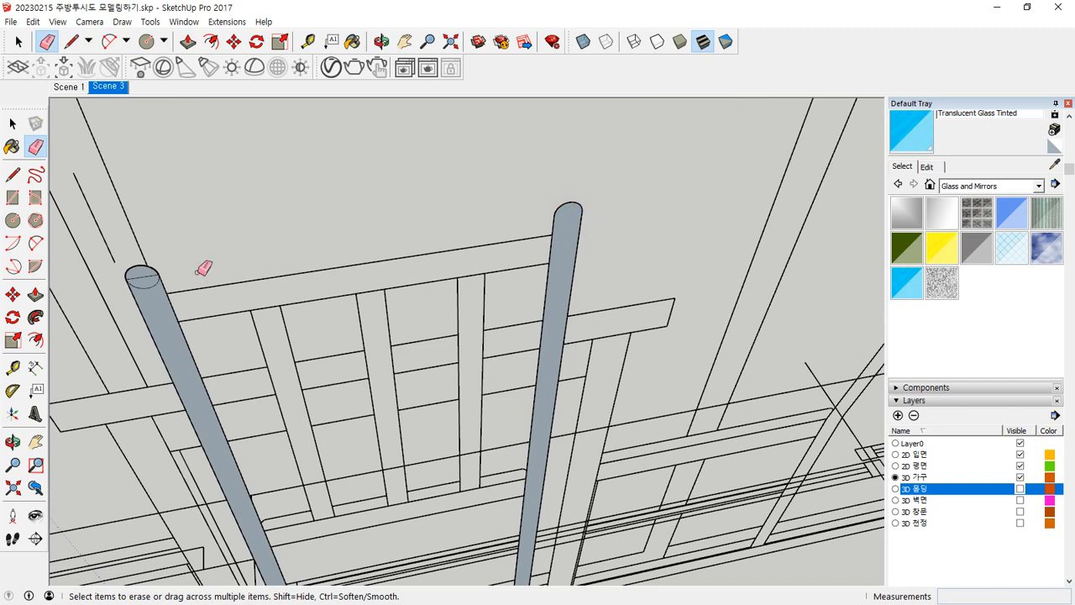
# Measure the leg's width on the chair's side elevation and Push/Pull both back post faces out 30 mm.
pyautogui.scroll(-4, 204, 378)
pyautogui.moveTo(240, 425); pyautogui.dragTo(352, 361, button='middle')
pyautogui.moveTo(228, 461); pyautogui.dragTo(287, 448, button='middle')
pyautogui.press('t')
pyautogui.click(292, 445)
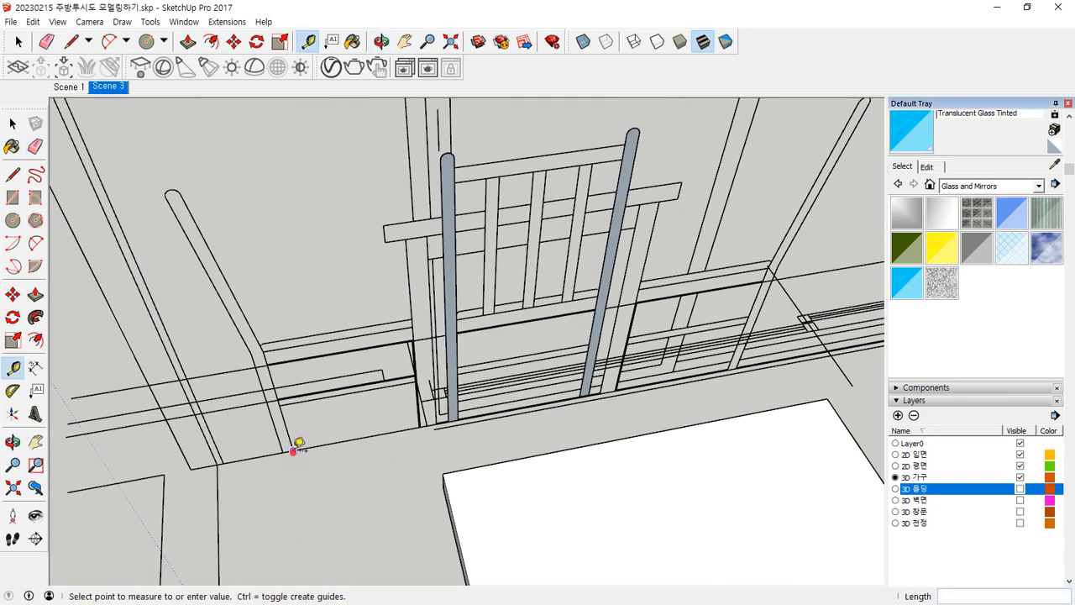
pyautogui.click(289, 443)
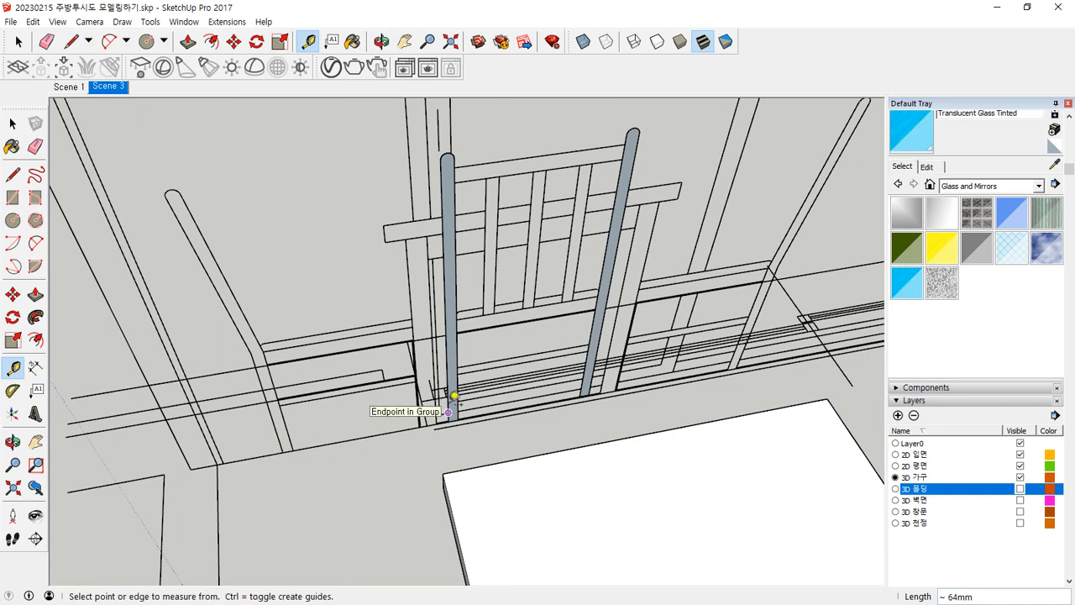
pyautogui.press('p')
pyautogui.moveTo(454, 414); pyautogui.dragTo(456, 432)
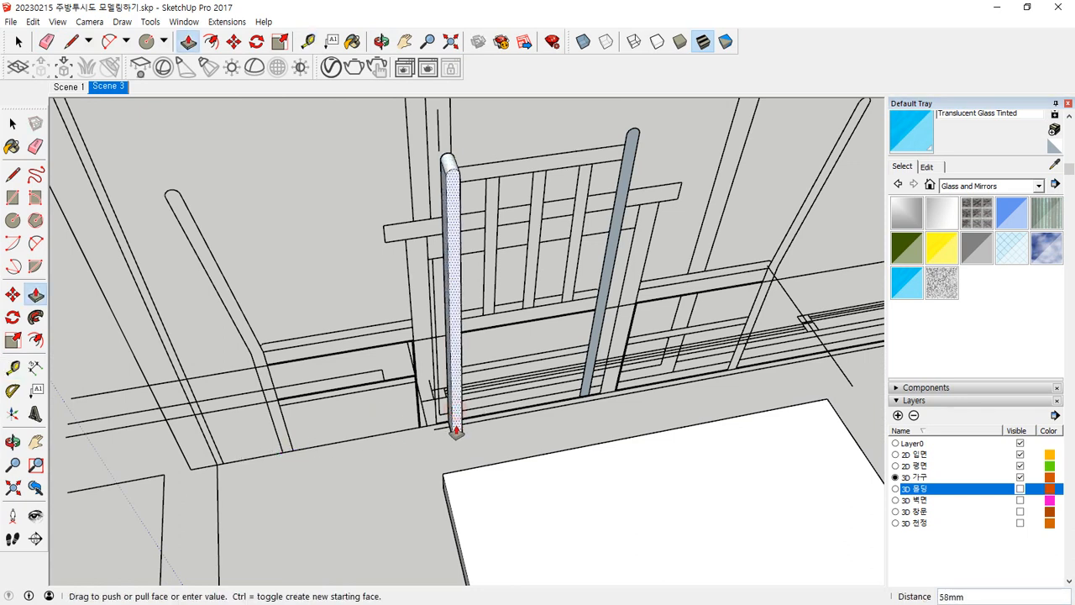
pyautogui.write('30')
pyautogui.press('Return')
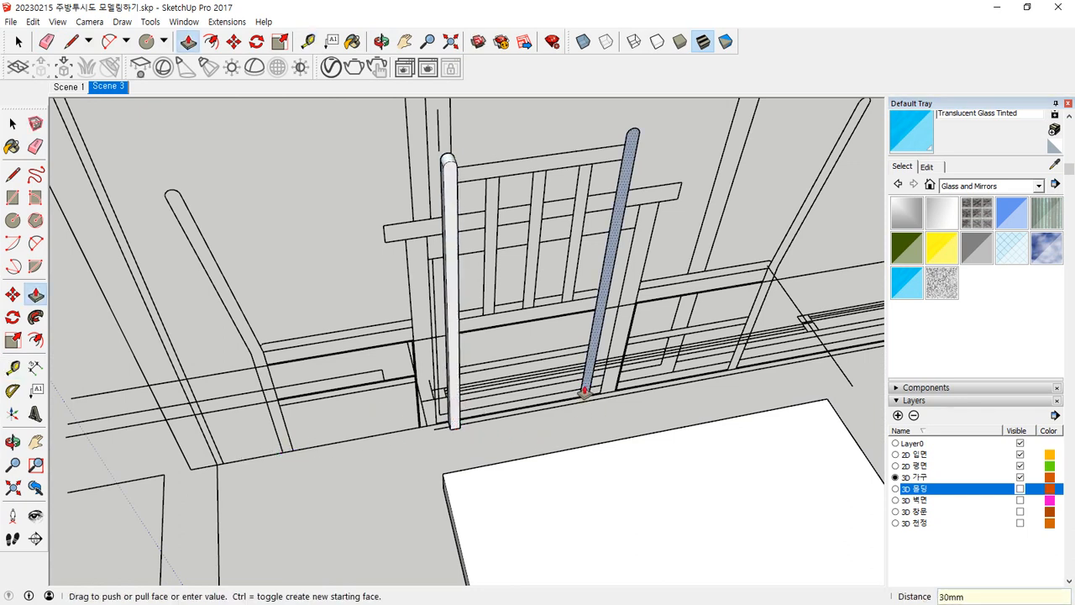
pyautogui.moveTo(584, 391); pyautogui.dragTo(589, 406)
pyautogui.write('30')
pyautogui.press('Return')
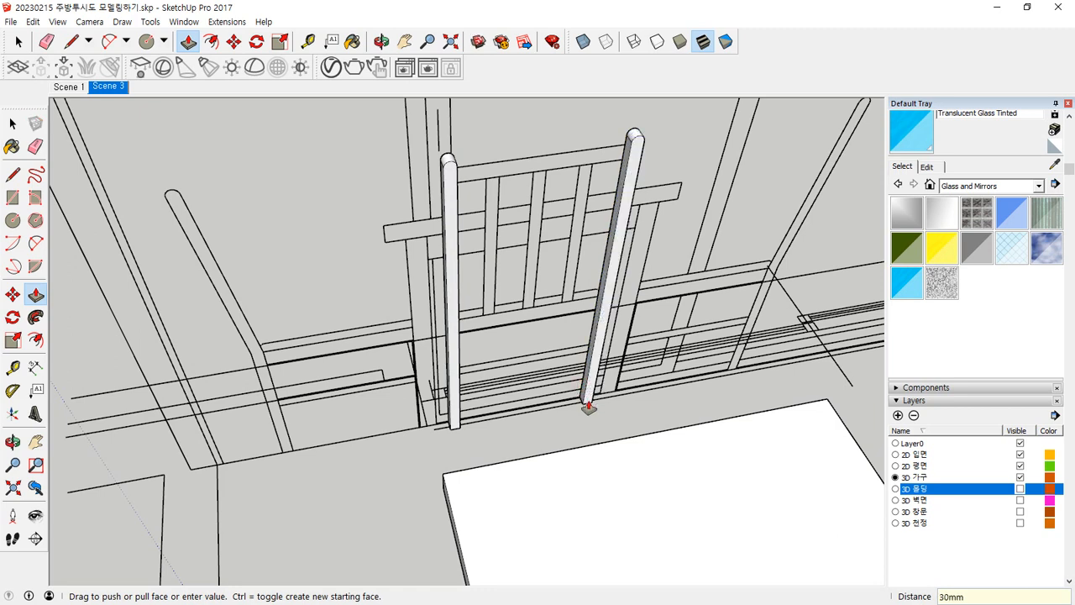
# Make each of the two extruded back posts its own group.
pyautogui.press('space')
pyautogui.click(456, 393)
pyautogui.rightClick(456, 393)
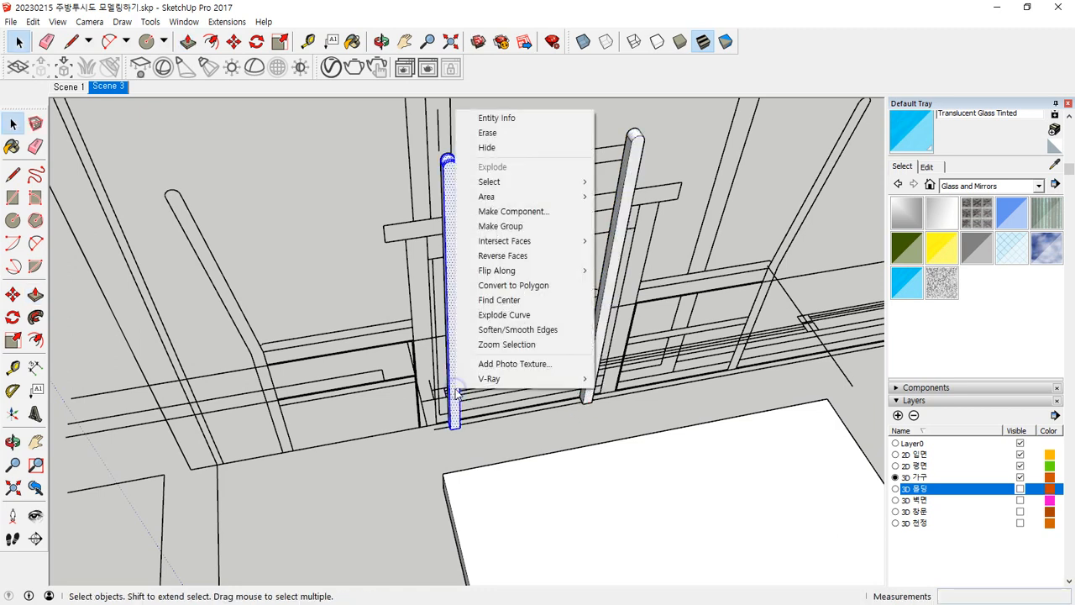
pyautogui.click(501, 225)
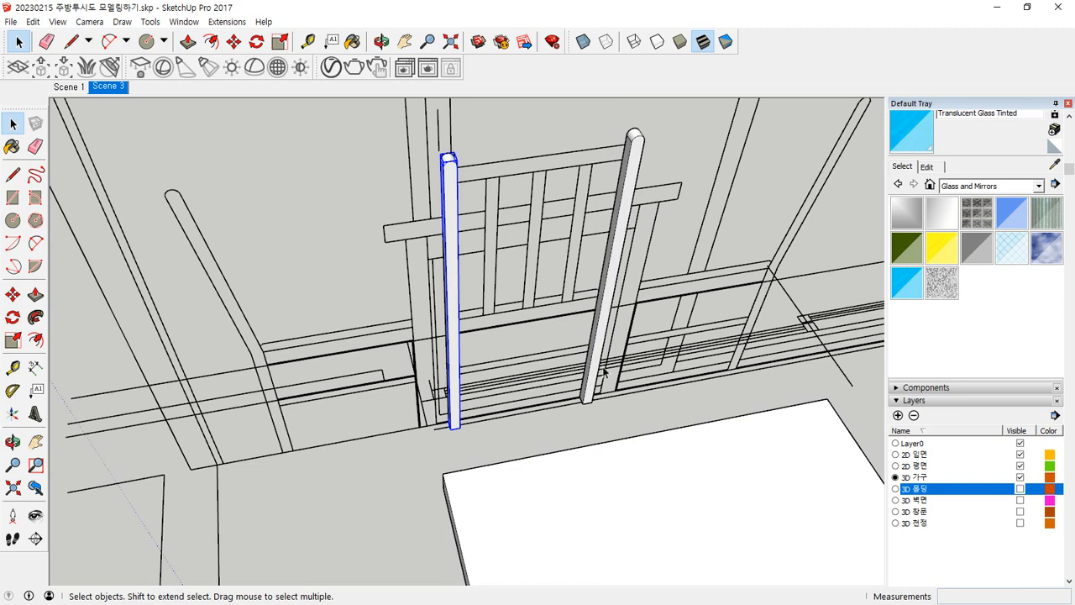
pyautogui.click(591, 376)
pyautogui.rightClick(592, 376)
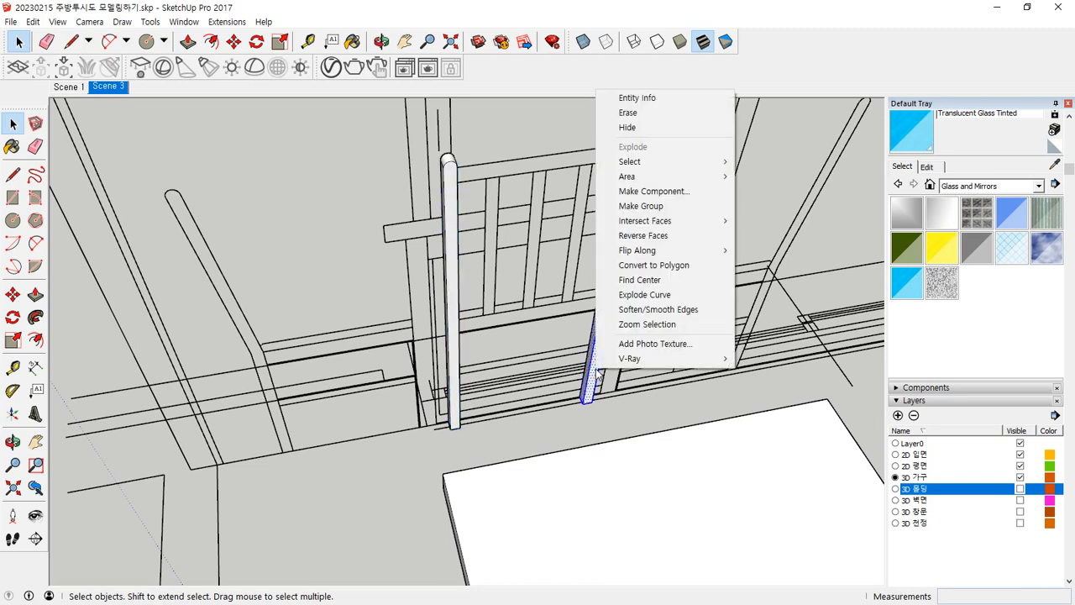
pyautogui.click(641, 205)
pyautogui.moveTo(641, 206); pyautogui.dragTo(547, 384, button='middle')
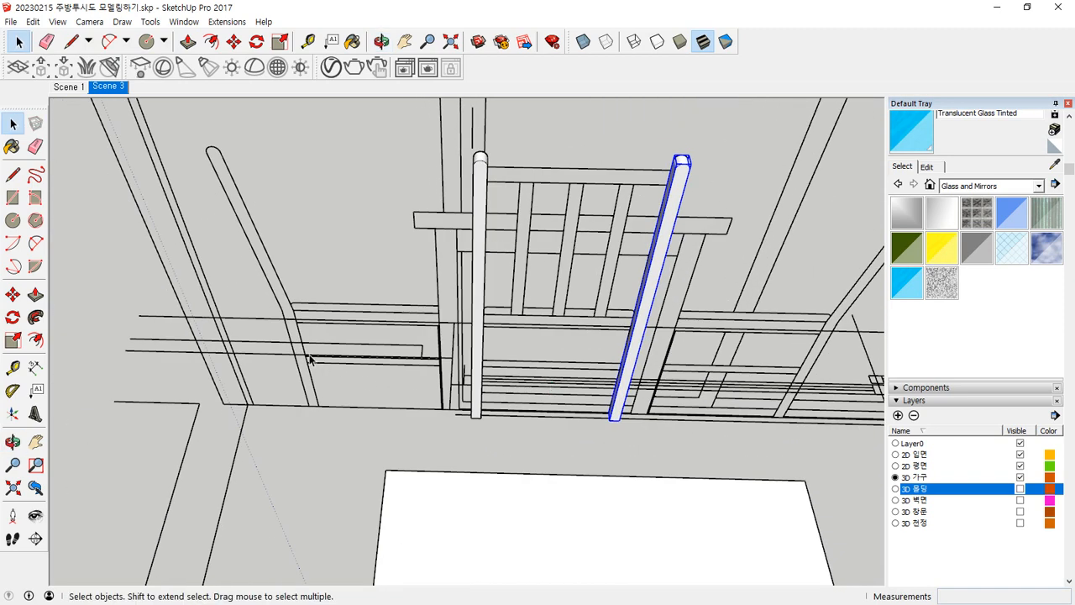
pyautogui.moveTo(194, 136); pyautogui.dragTo(264, 251)
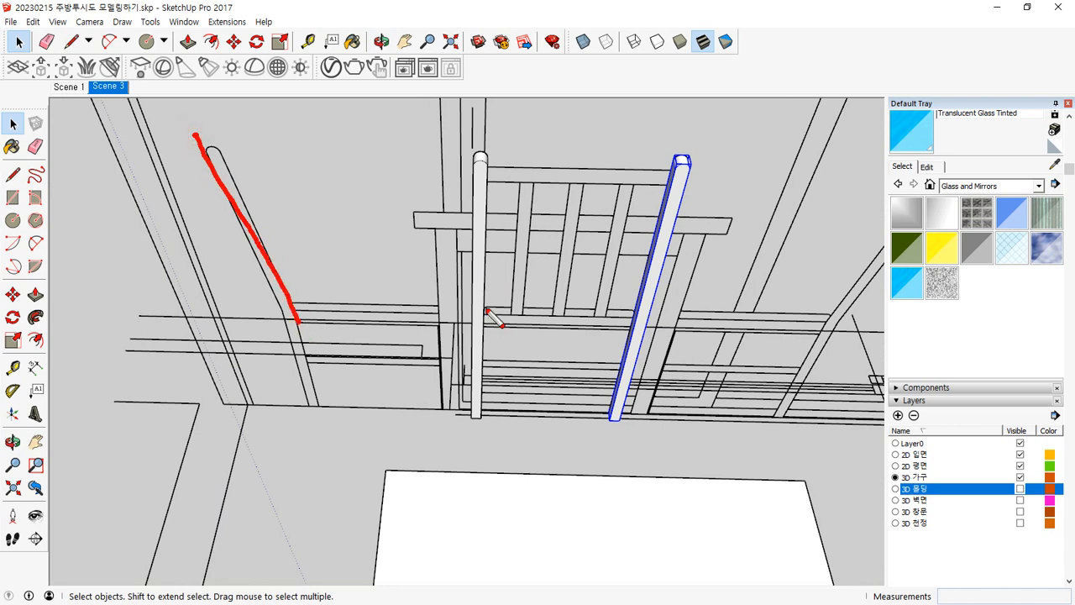
# Select both chair back posts and rotate them together 90° about the foot of one post.
pyautogui.press('Escape')
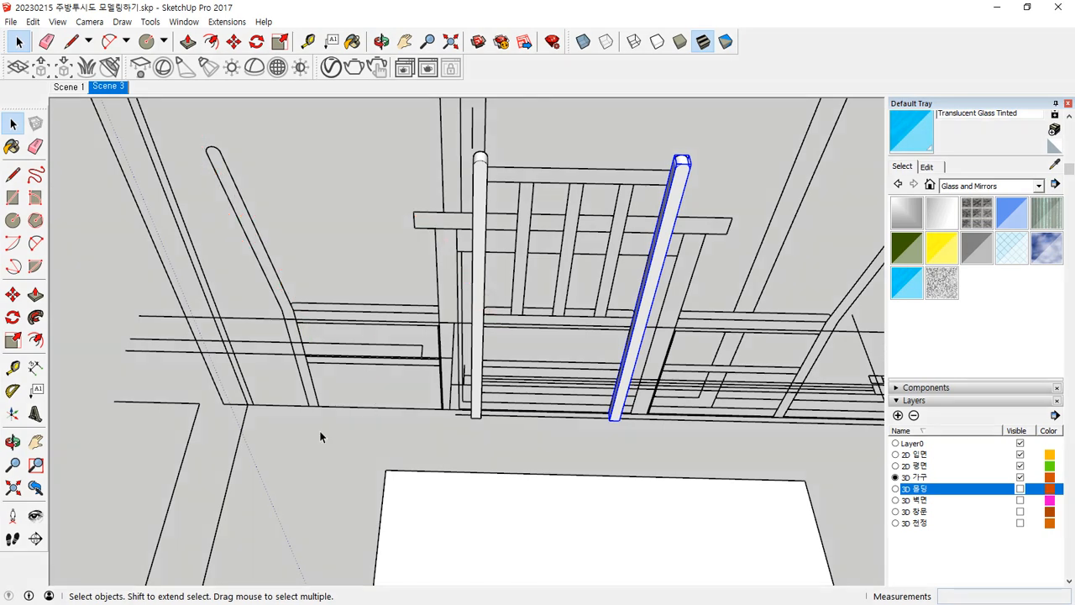
pyautogui.keyDown('shift'); pyautogui.click(480, 405); pyautogui.keyUp('shift')
pyautogui.press('q')
pyautogui.moveTo(475, 444); pyautogui.dragTo(514, 455, button='middle')
pyautogui.scroll(3, 504, 437)
pyautogui.moveTo(501, 418); pyautogui.dragTo(629, 485)
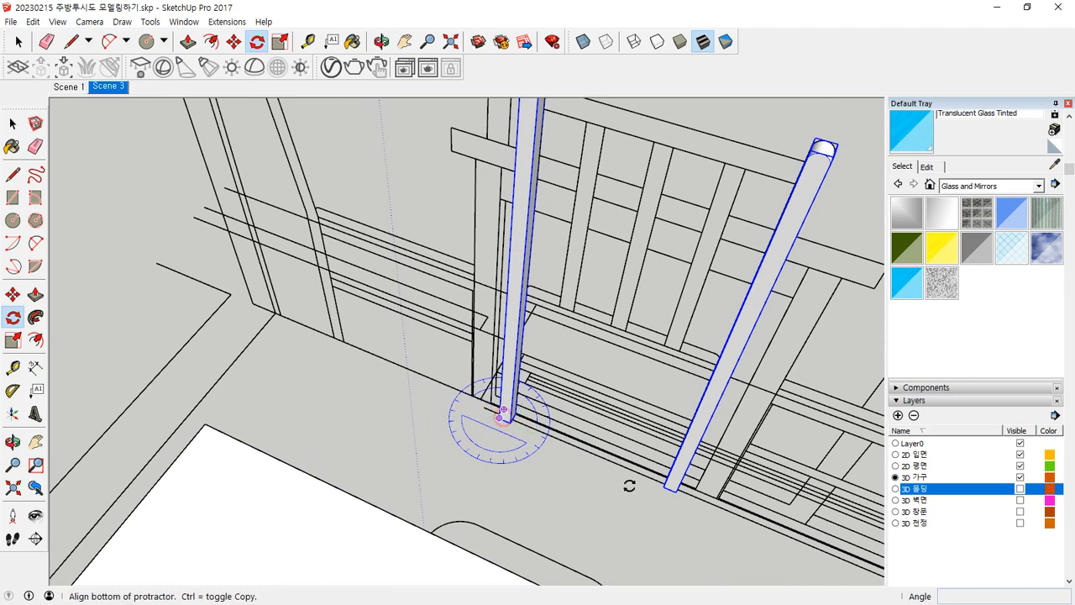
pyautogui.click(676, 485)
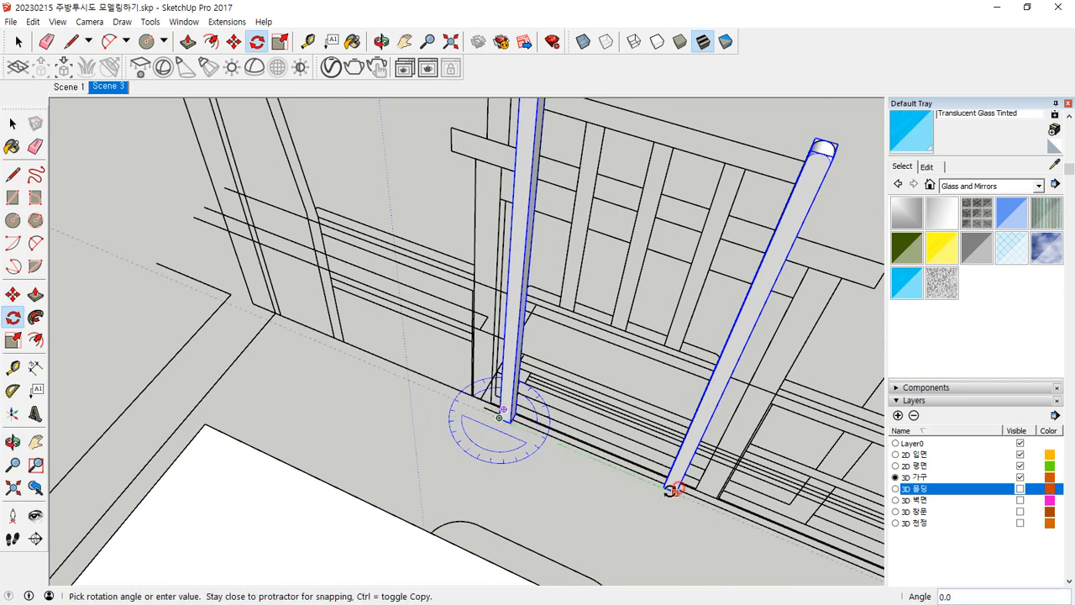
pyautogui.click(552, 510)
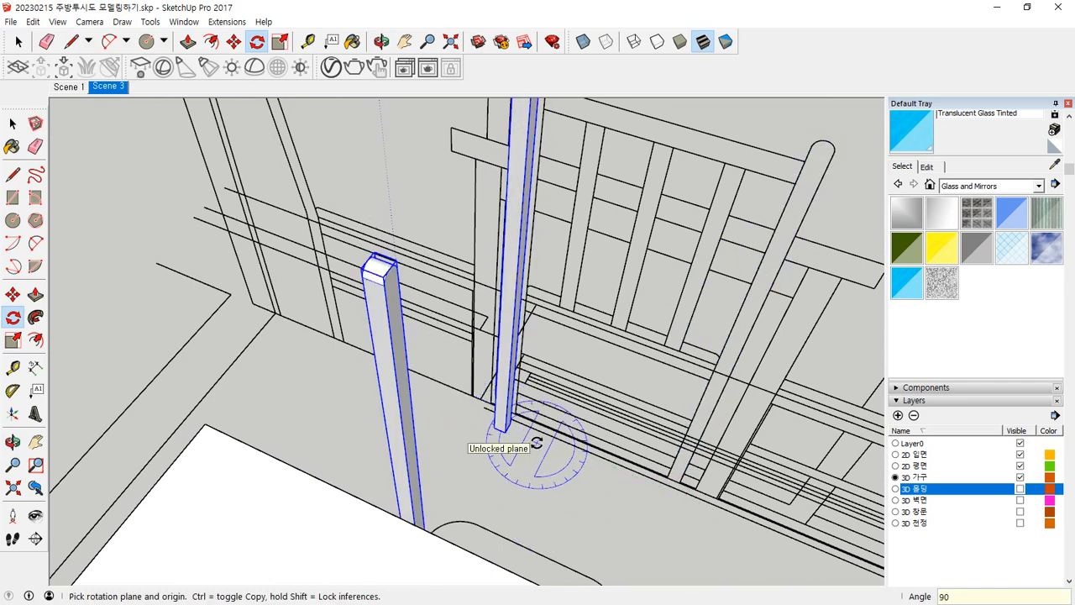
# Move the two rotated posts from a bottom corner to the back leg's foot on the chair's side elevation.
pyautogui.press('m')
pyautogui.moveTo(358, 422); pyautogui.dragTo(492, 439, button='middle')
pyautogui.scroll(3, 399, 443)
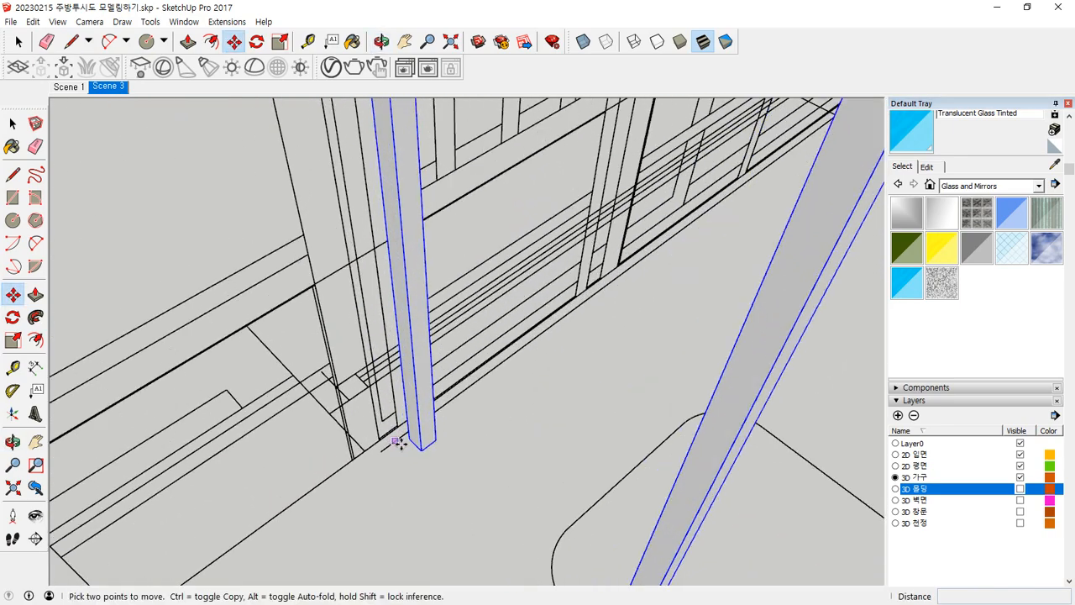
pyautogui.click(412, 440)
pyautogui.keyDown('shift'); pyautogui.moveTo(291, 504); pyautogui.dragTo(546, 355, button='middle'); pyautogui.keyUp('shift')
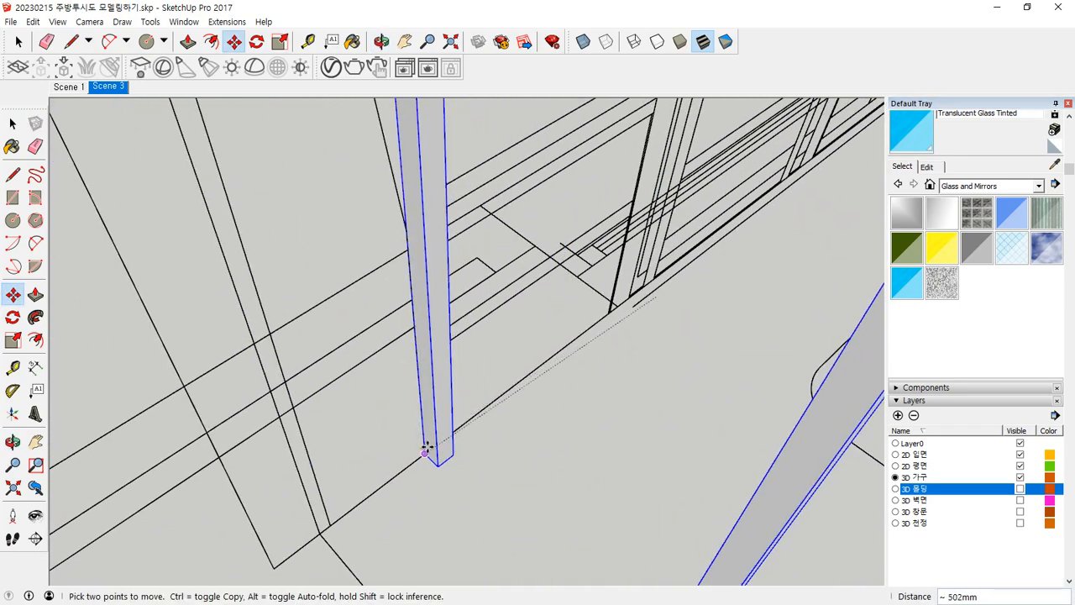
pyautogui.click(426, 451)
# Edit the post on the side elevation and draw a line across its face at the height where the leg outline bends.
pyautogui.scroll(-3, 425, 432)
pyautogui.moveTo(359, 358); pyautogui.dragTo(424, 358, button='middle')
pyautogui.scroll(3, 542, 324)
pyautogui.scroll(3, 378, 405)
pyautogui.press('space')
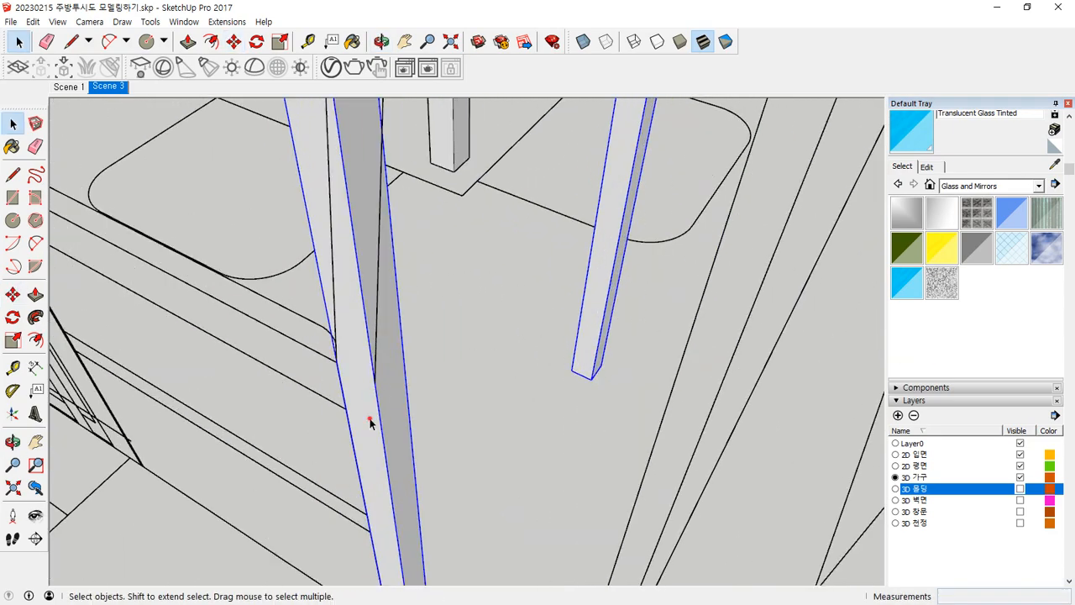
pyautogui.doubleClick(370, 419)
pyautogui.moveTo(343, 425); pyautogui.dragTo(571, 368, button='middle')
pyautogui.scroll(-1, 639, 353)
pyautogui.moveTo(640, 357); pyautogui.dragTo(523, 355, button='middle')
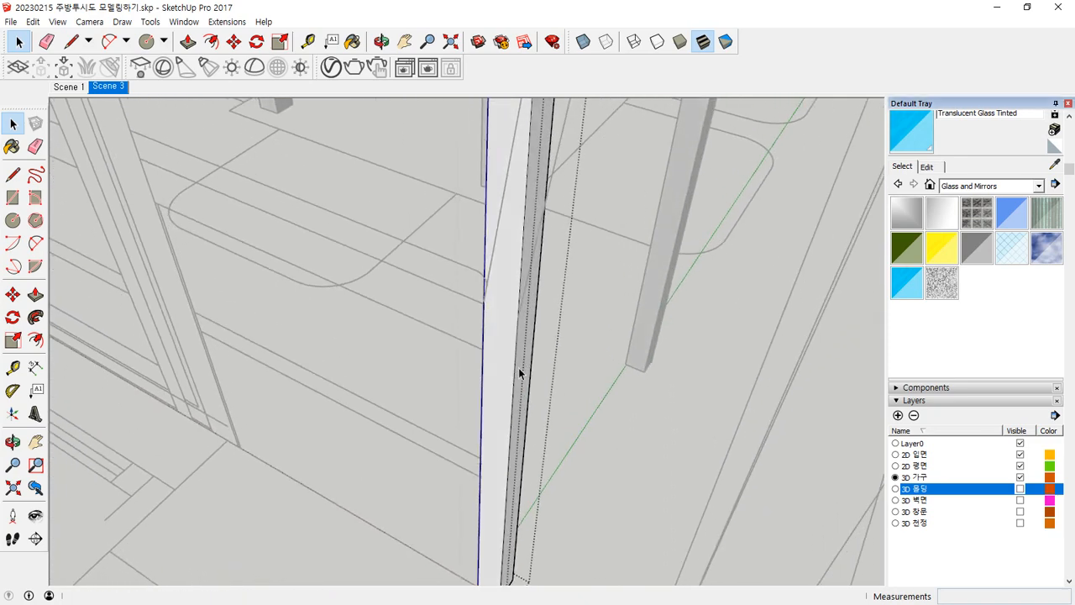
pyautogui.press('l')
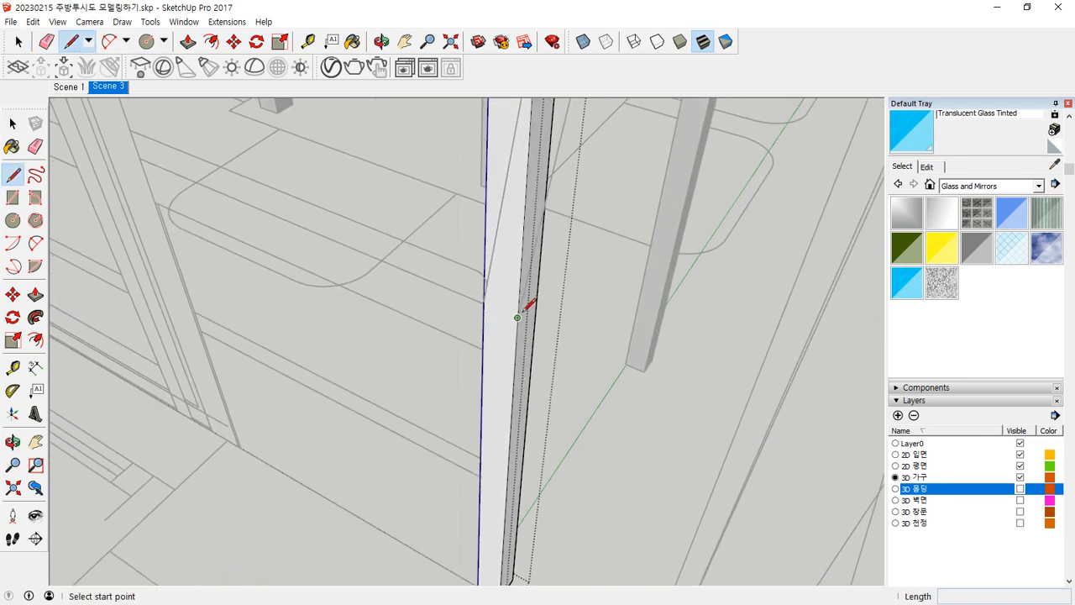
pyautogui.click(517, 317)
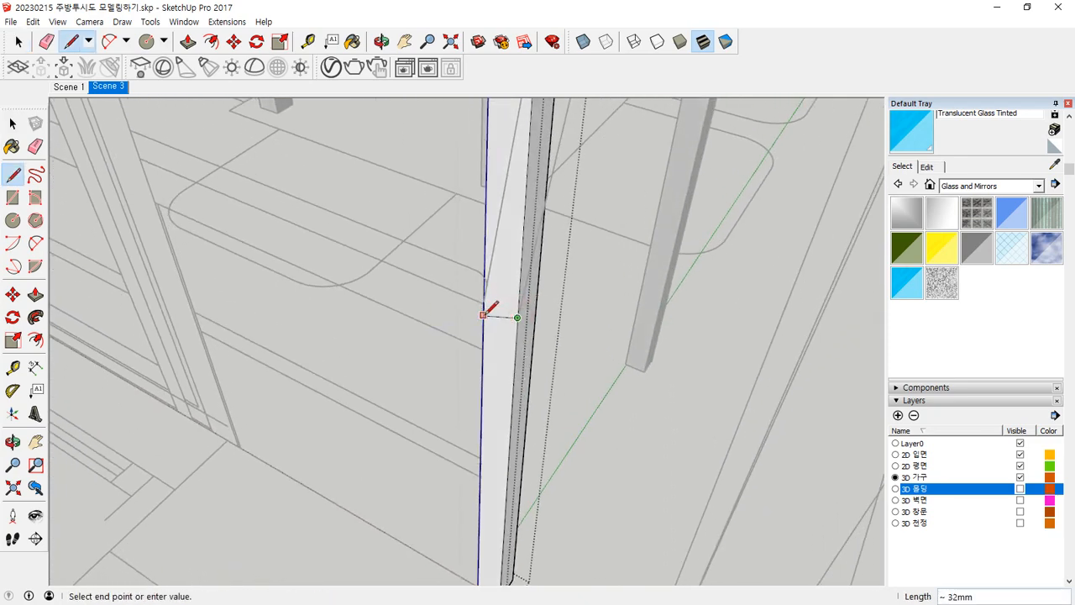
pyautogui.click(484, 303)
pyautogui.scroll(-5, 514, 362)
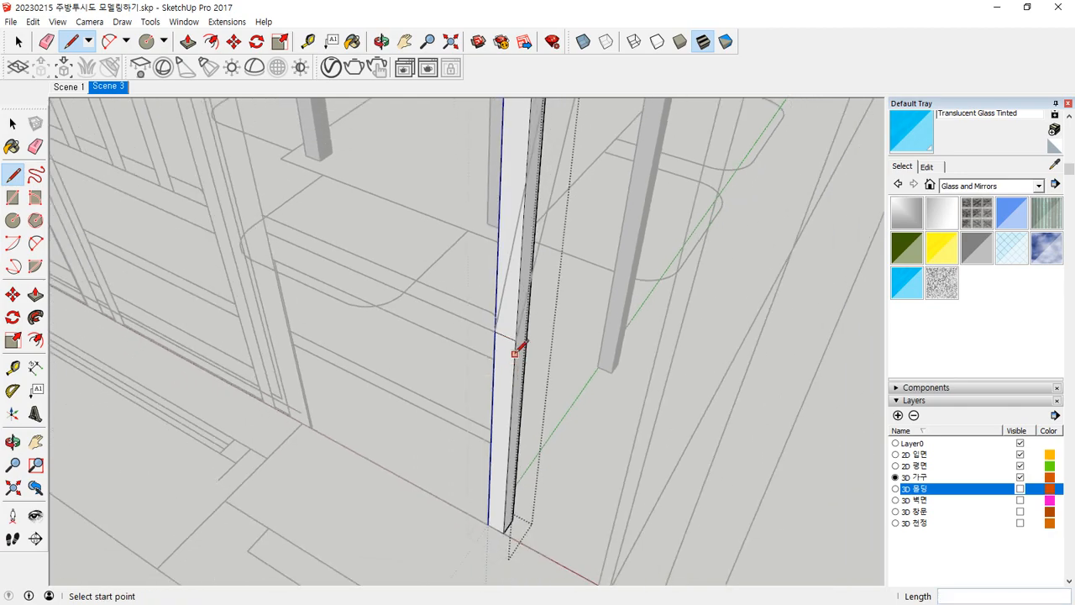
pyautogui.moveTo(435, 225); pyautogui.dragTo(439, 223, button='middle')
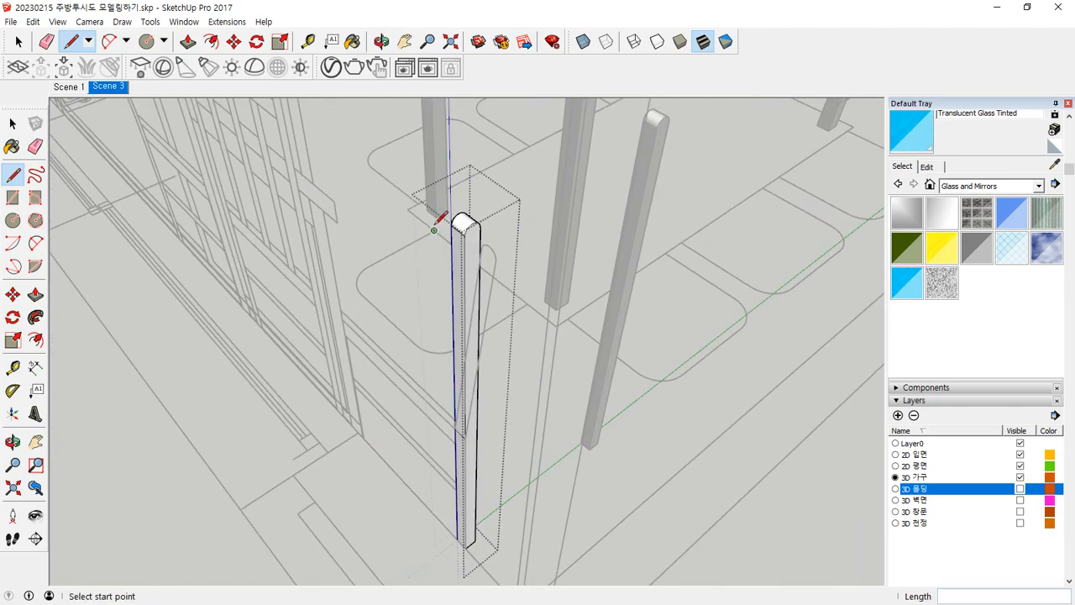
pyautogui.scroll(5, 438, 219)
pyautogui.scroll(-5, 439, 222)
pyautogui.press('space')
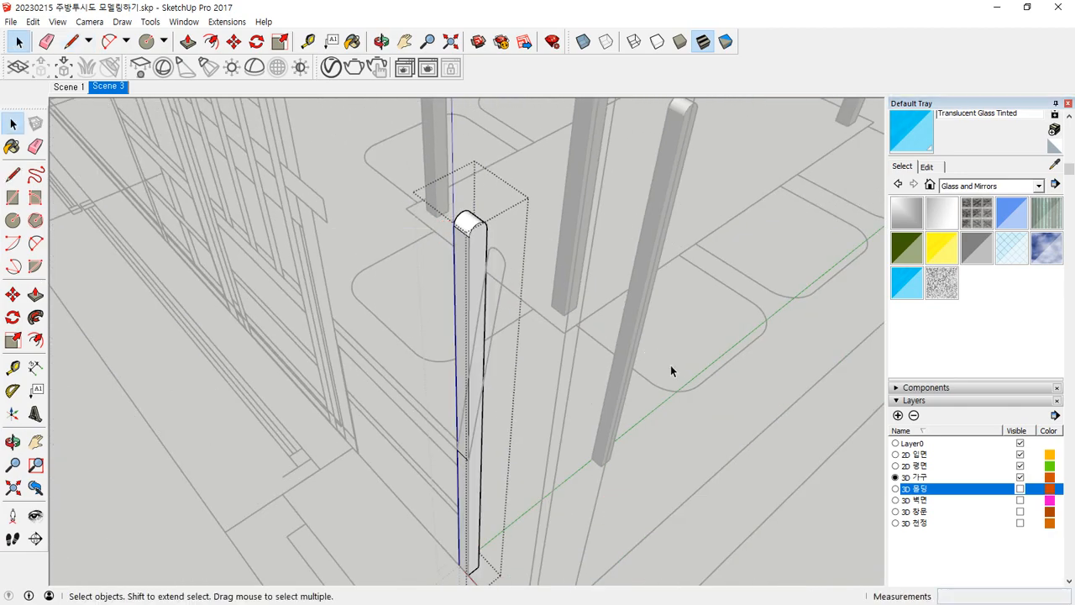
pyautogui.click(688, 428)
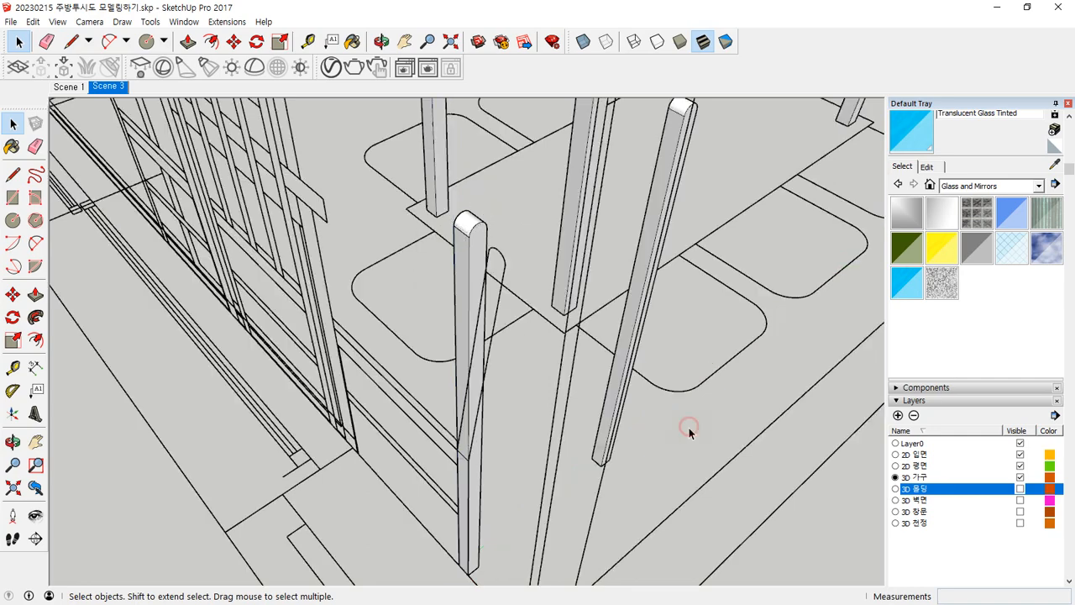
# Rotate only the post on the side elevation another 90° about its bottom corner.
pyautogui.doubleClick(486, 480)
pyautogui.click(519, 464)
pyautogui.click(474, 499)
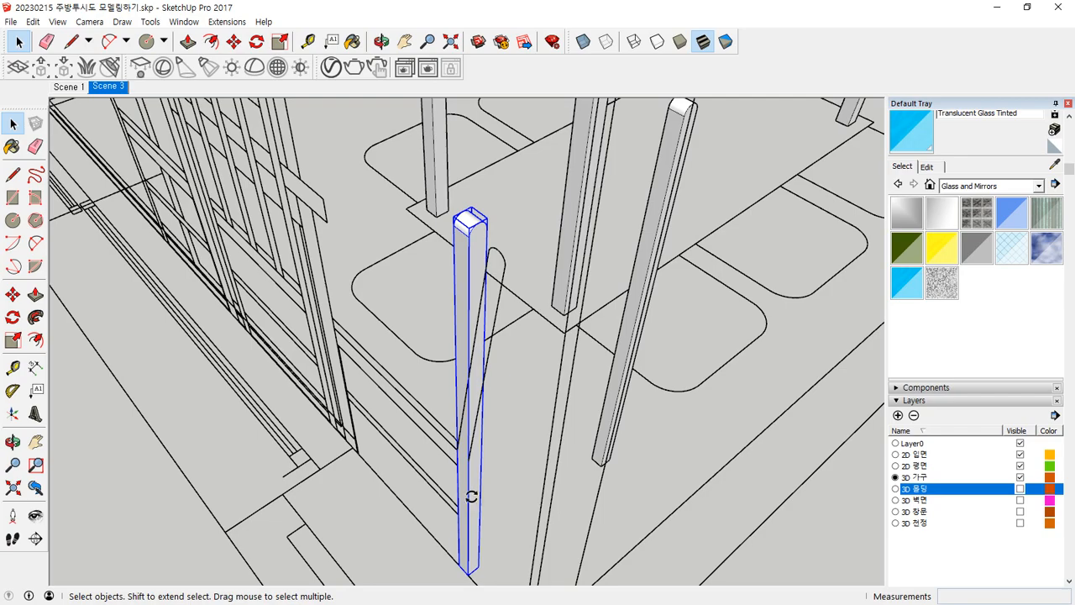
pyautogui.press('q')
pyautogui.moveTo(492, 549); pyautogui.dragTo(513, 358, button='middle')
pyautogui.scroll(-3, 510, 466)
pyautogui.scroll(2, 476, 476)
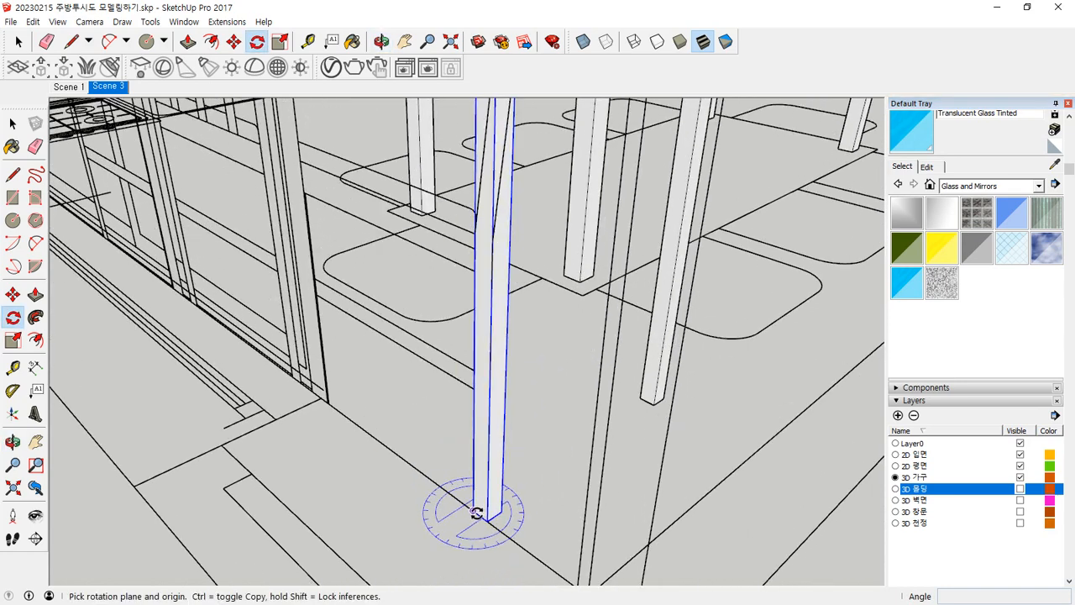
pyautogui.click(475, 511)
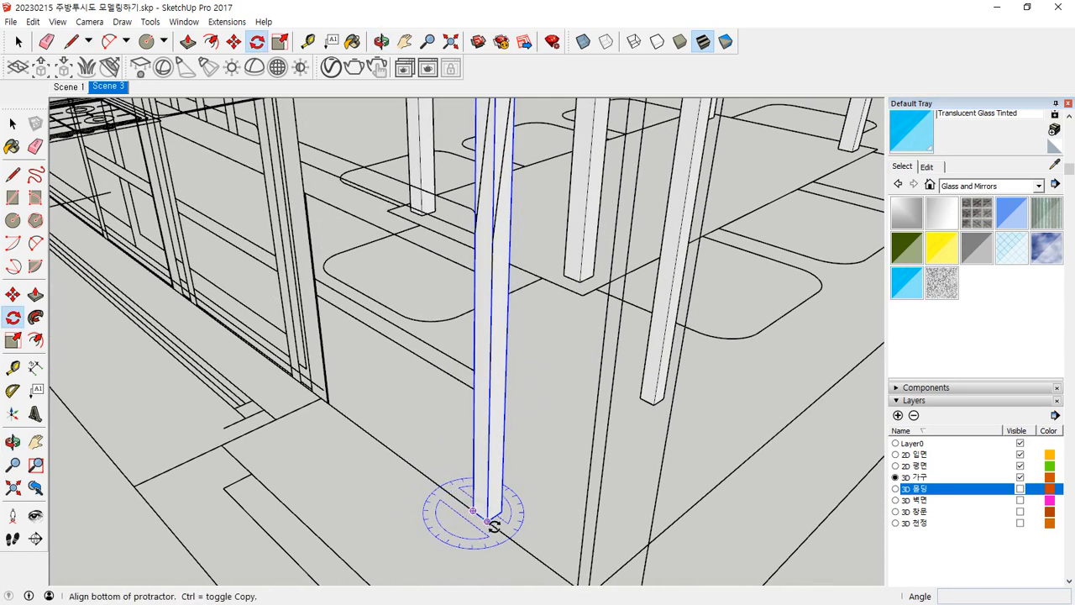
pyautogui.click(523, 469)
pyautogui.click(512, 537)
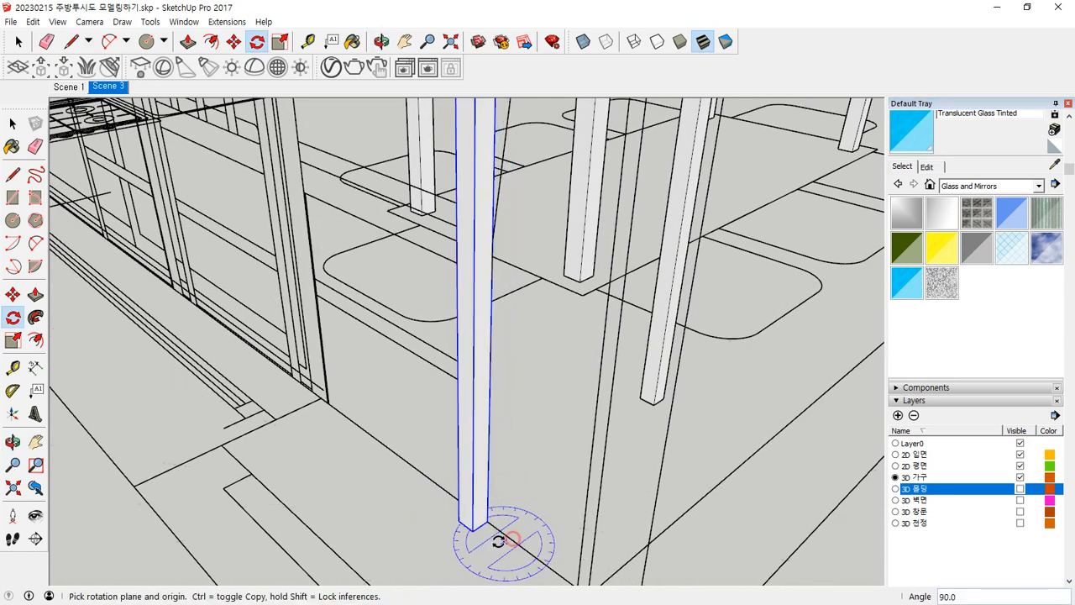
# Move the rotated post by its bottom corner back onto the side elevation's leg foot.
pyautogui.scroll(1, 495, 537)
pyautogui.press('m')
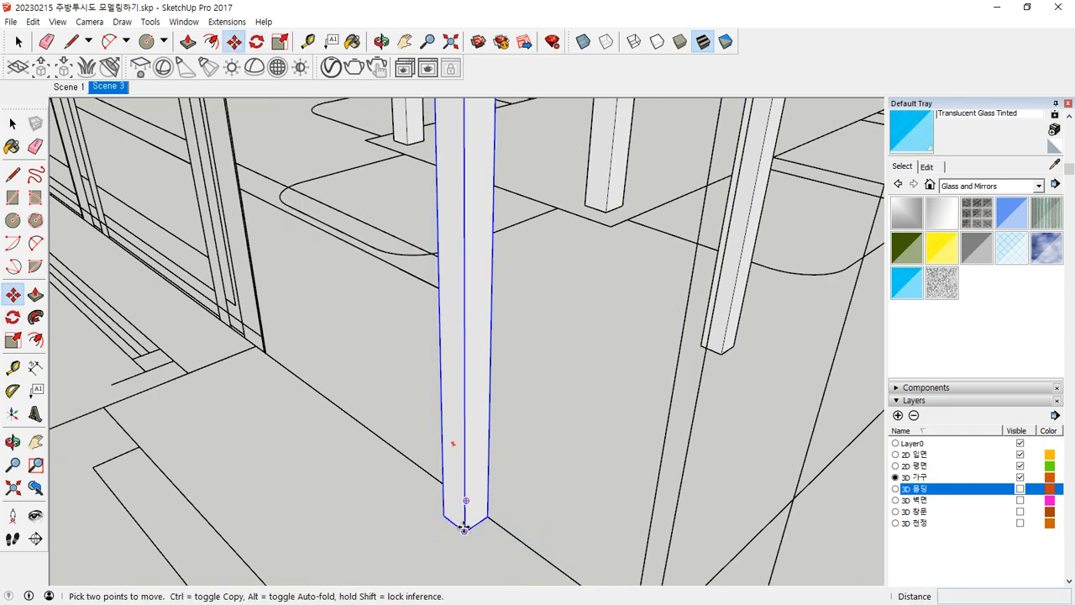
pyautogui.click(463, 527)
pyautogui.scroll(-3, 475, 470)
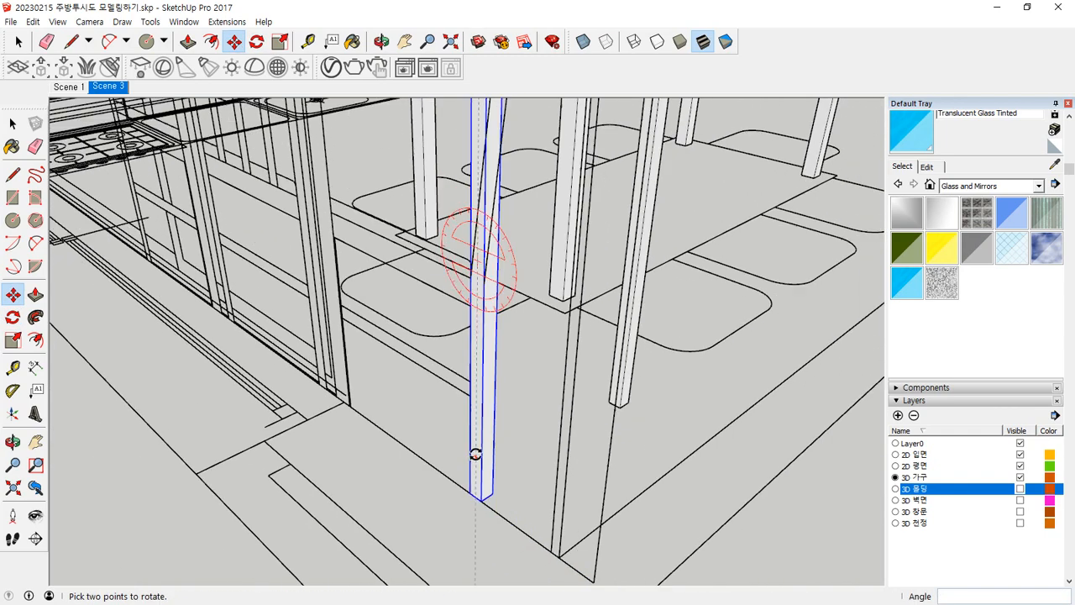
# Edit the repositioned post and draw a line across its side face at the bend of the leg outline.
pyautogui.moveTo(475, 453); pyautogui.dragTo(522, 495, button='middle')
pyautogui.scroll(1, 543, 446)
pyautogui.moveTo(543, 446); pyautogui.dragTo(593, 463, button='middle')
pyautogui.scroll(2, 574, 453)
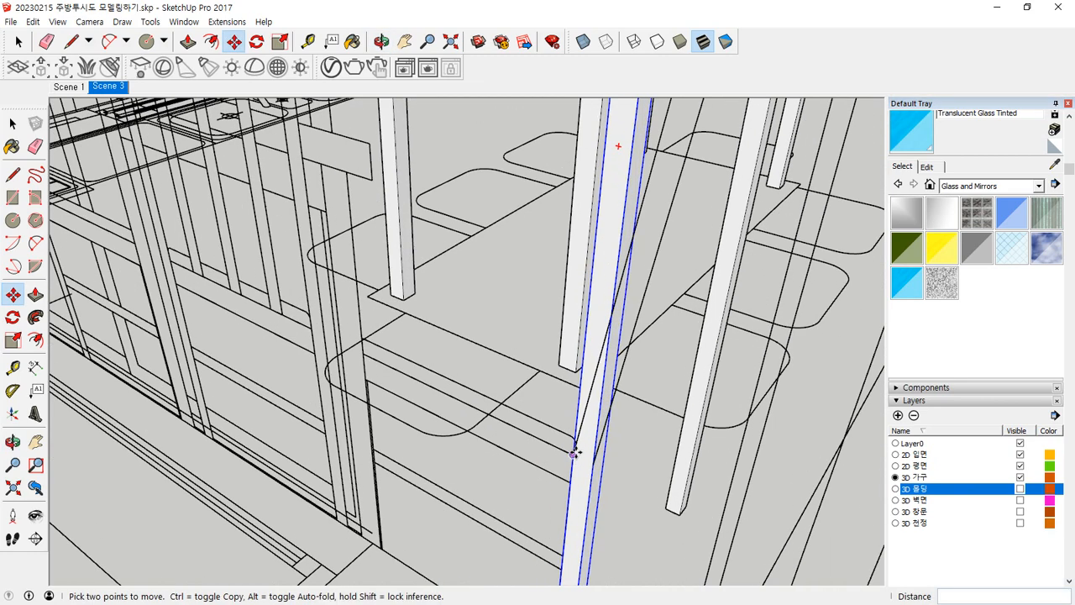
pyautogui.press('space')
pyautogui.doubleClick(578, 478)
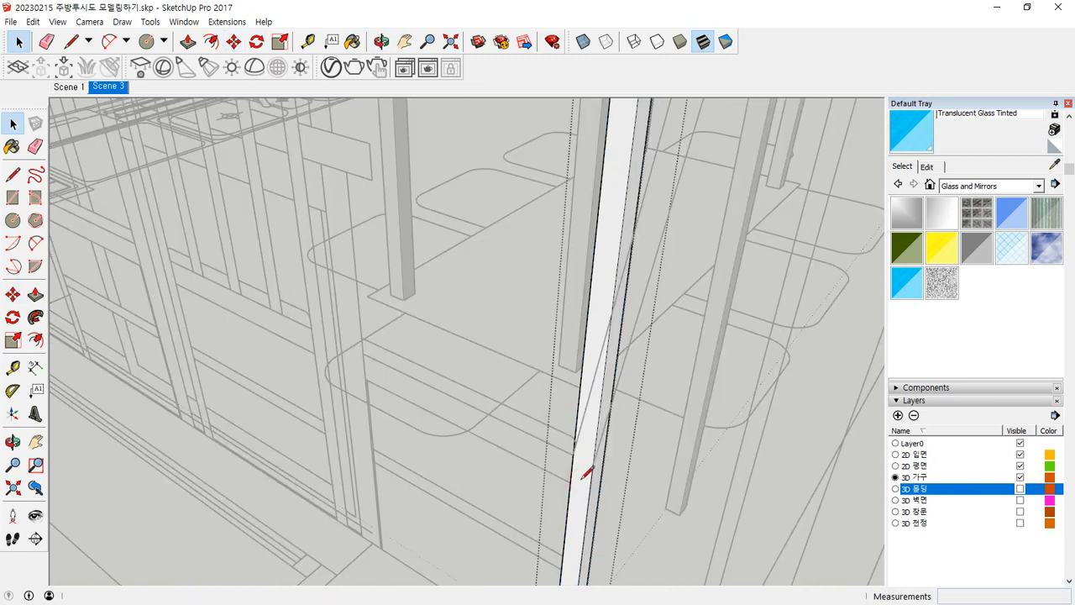
pyautogui.press('l')
pyautogui.click(593, 463)
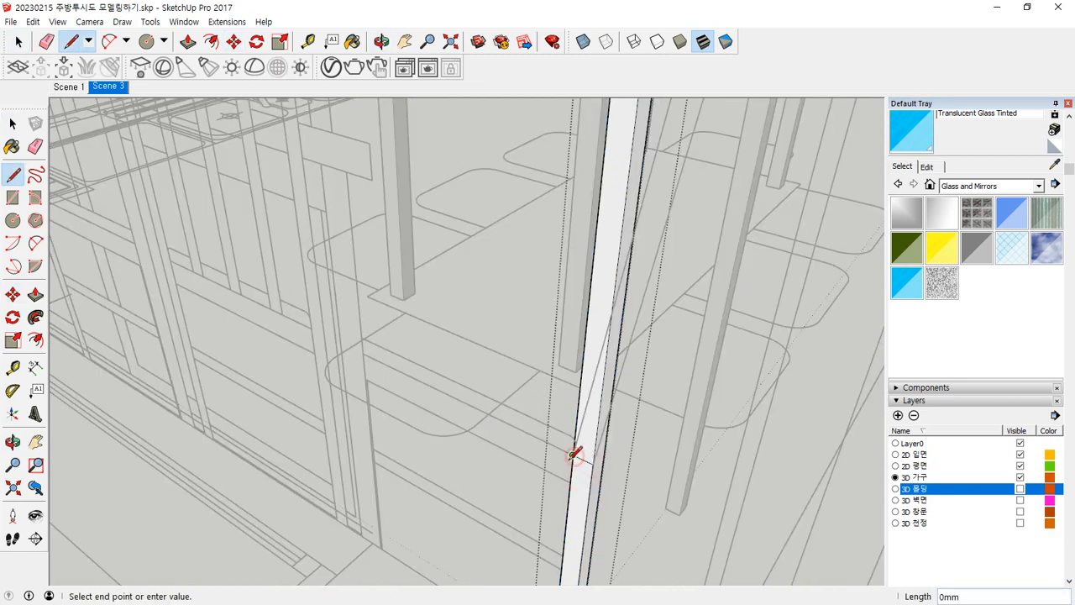
pyautogui.press('space')
# Try to move the post's rounded top sideways along one axis to match the slanted back outline of the side elevation.
pyautogui.scroll(-3, 596, 317)
pyautogui.moveTo(616, 244); pyautogui.dragTo(570, 322, button='middle')
pyautogui.scroll(3, 560, 237)
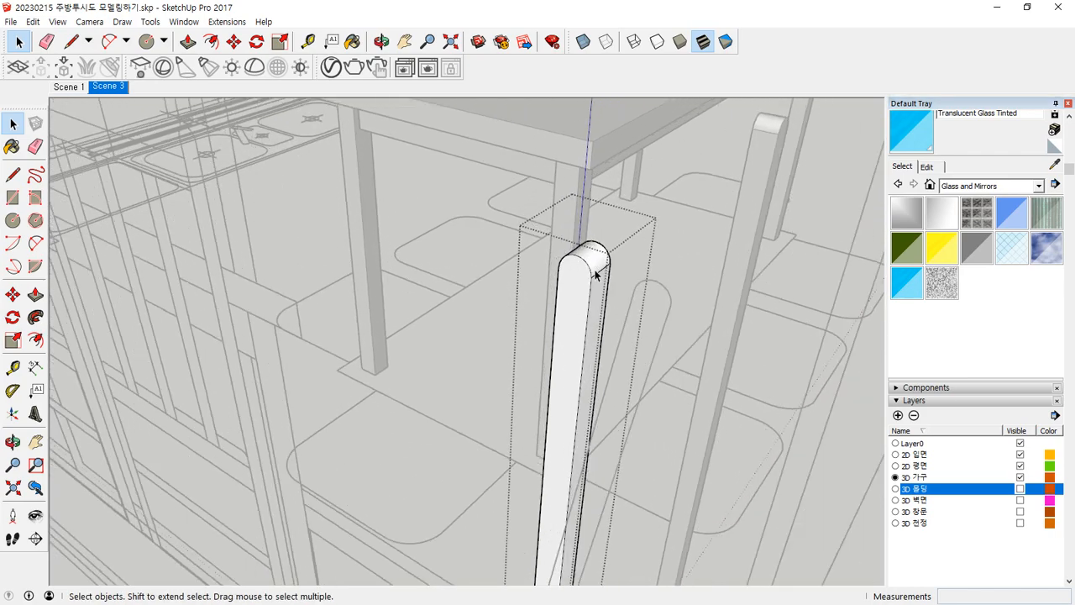
pyautogui.moveTo(601, 274); pyautogui.dragTo(534, 293, button='middle')
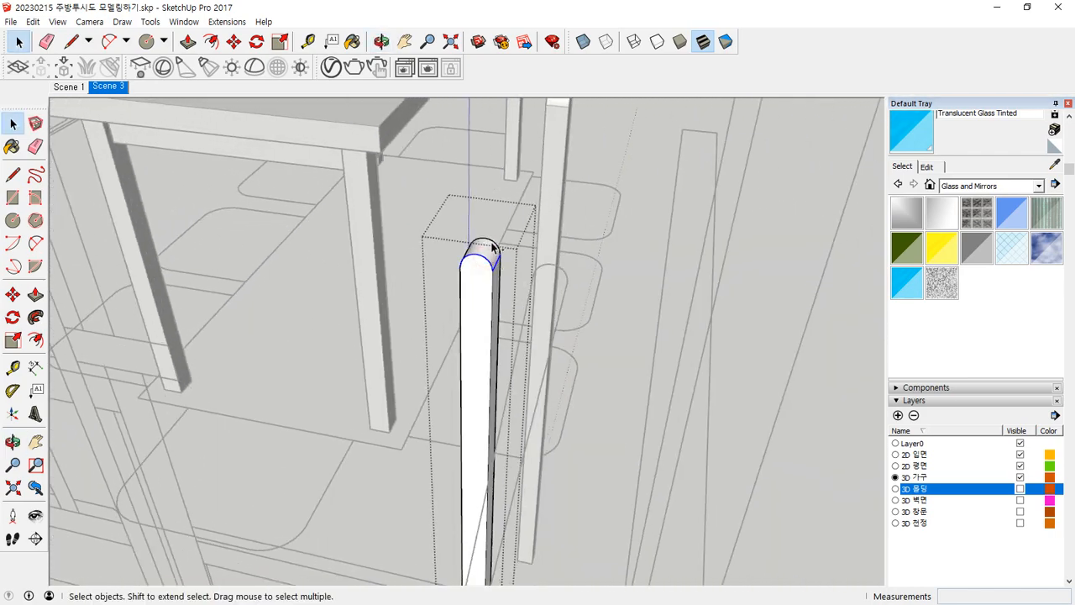
pyautogui.moveTo(433, 271); pyautogui.dragTo(569, 252, button='middle')
pyautogui.scroll(3, 567, 273)
pyautogui.scroll(2, 586, 251)
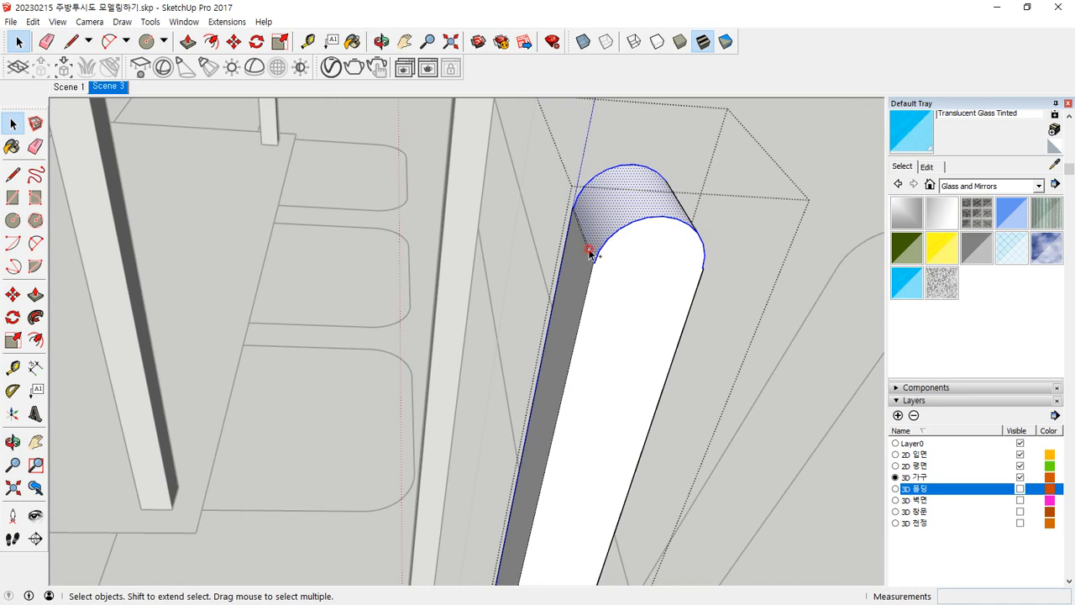
pyautogui.press('m')
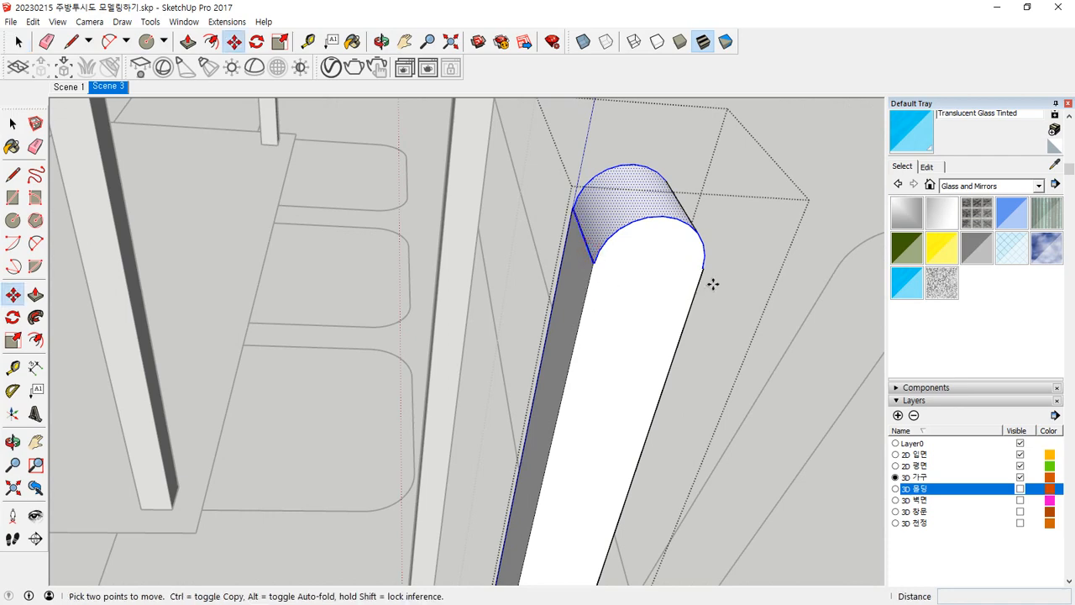
pyautogui.moveTo(713, 283); pyautogui.dragTo(310, 178, button='middle')
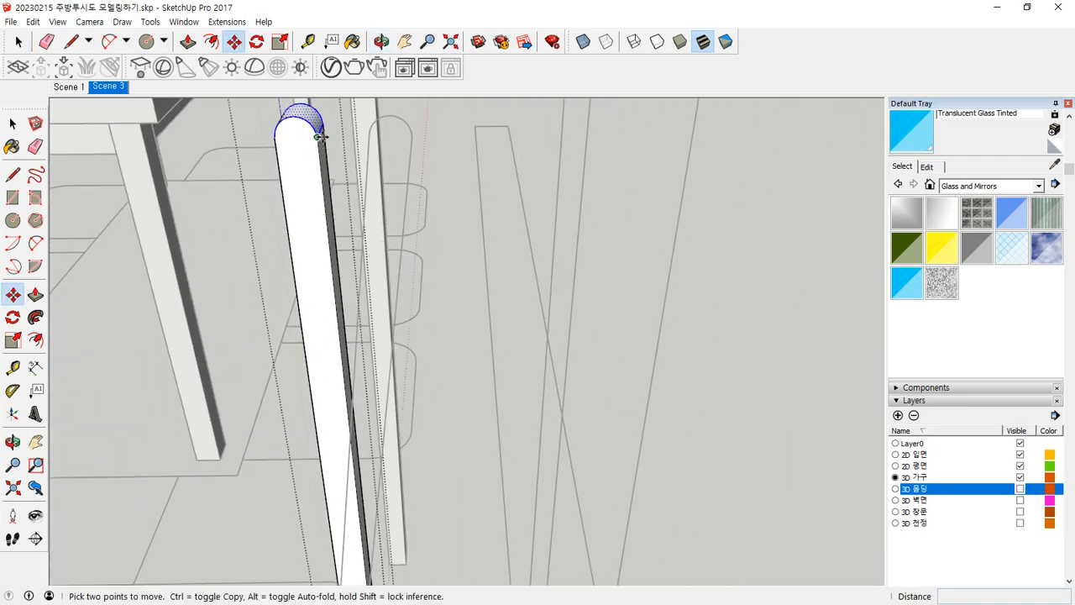
pyautogui.click(318, 137)
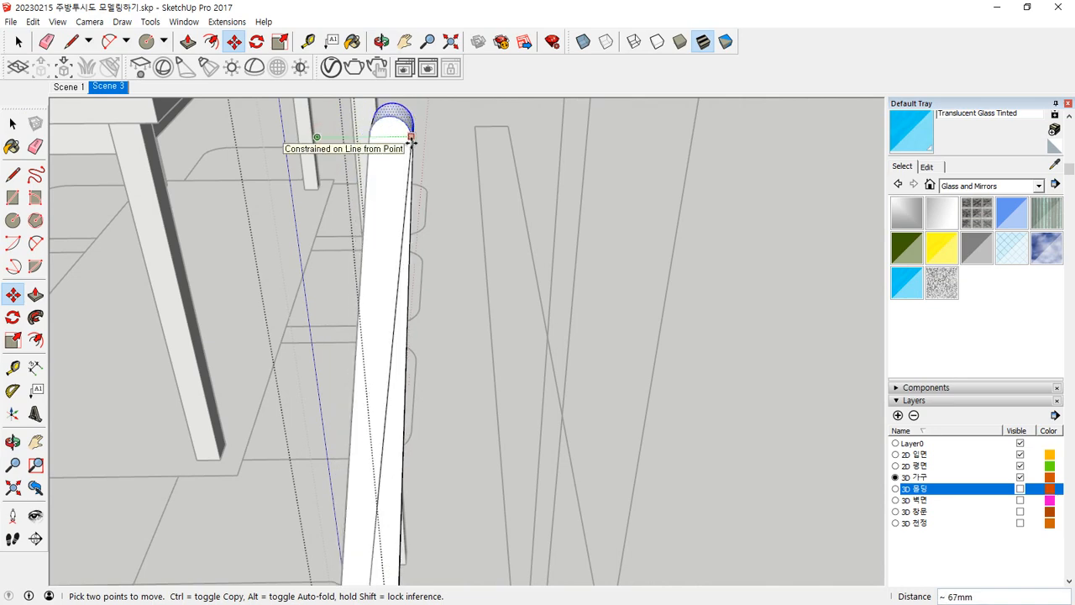
pyautogui.click(412, 141)
pyautogui.scroll(-4, 450, 320)
pyautogui.moveTo(459, 480); pyautogui.dragTo(338, 396, button='middle')
pyautogui.scroll(5, 338, 396)
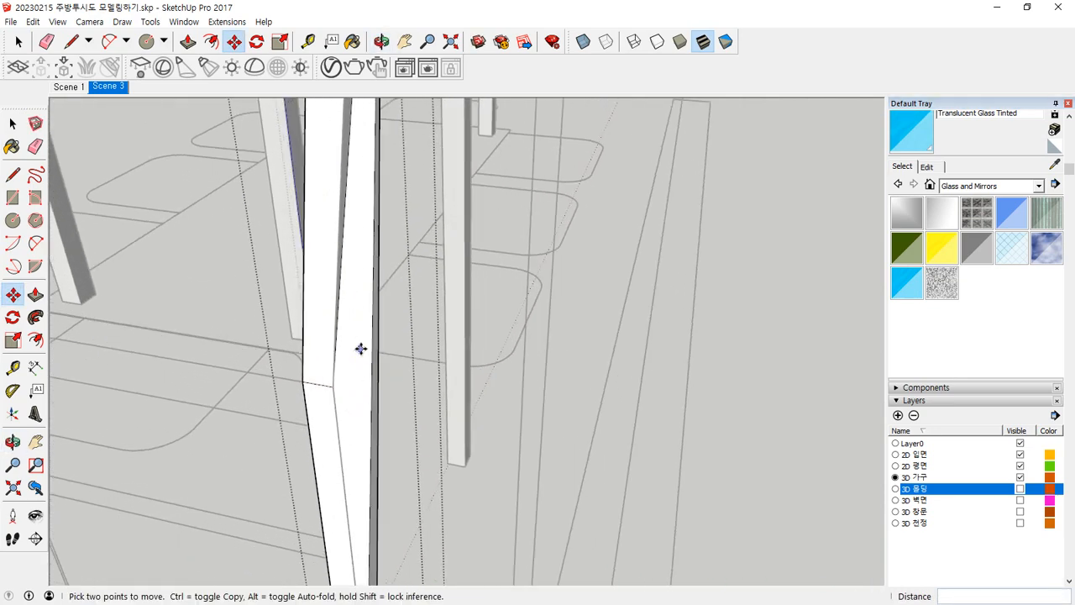
# Undo the move of the rounded top and extend the bend line from its corner across the post's adjacent faces.
pyautogui.press('l')
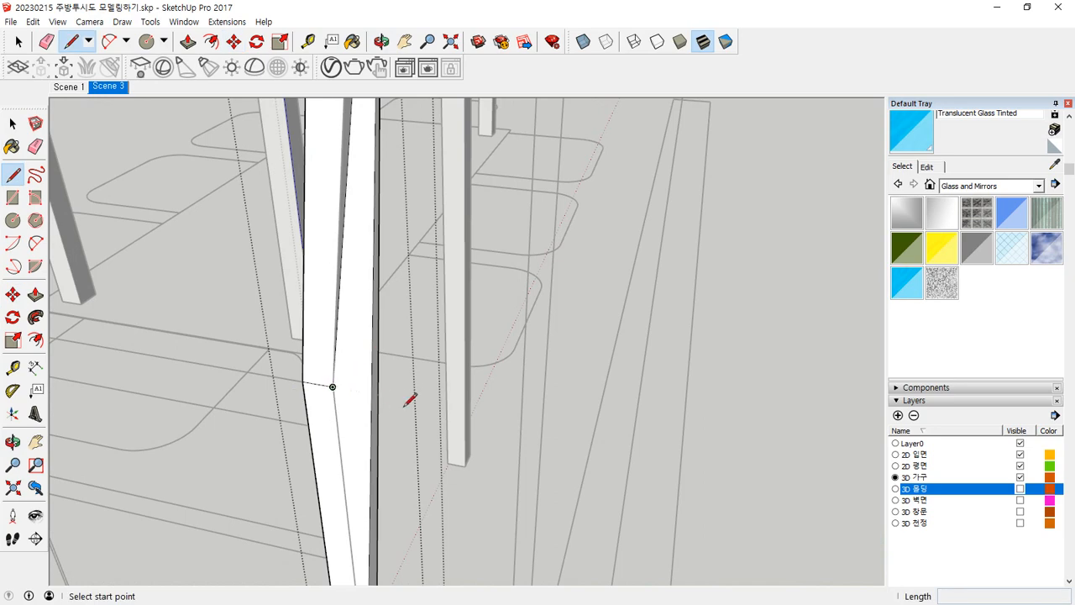
pyautogui.hotkey('ctrl', 'z')
pyautogui.click(333, 385)
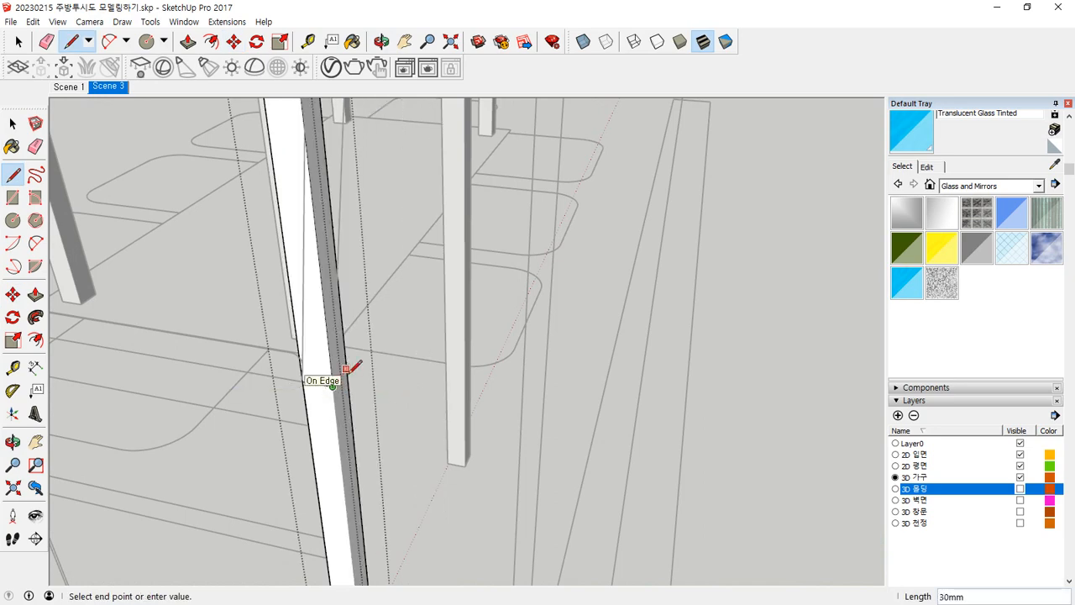
pyautogui.moveTo(349, 374); pyautogui.dragTo(186, 311, button='middle')
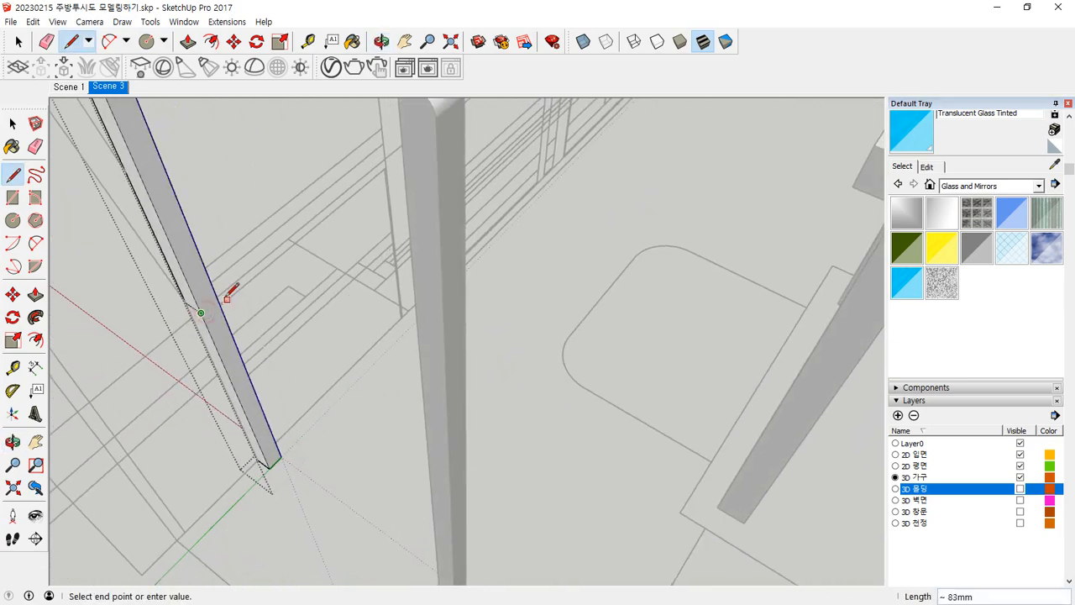
pyautogui.moveTo(251, 285); pyautogui.dragTo(170, 274, button='middle')
pyautogui.moveTo(331, 183); pyautogui.dragTo(329, 311, button='middle')
pyautogui.scroll(4, 303, 328)
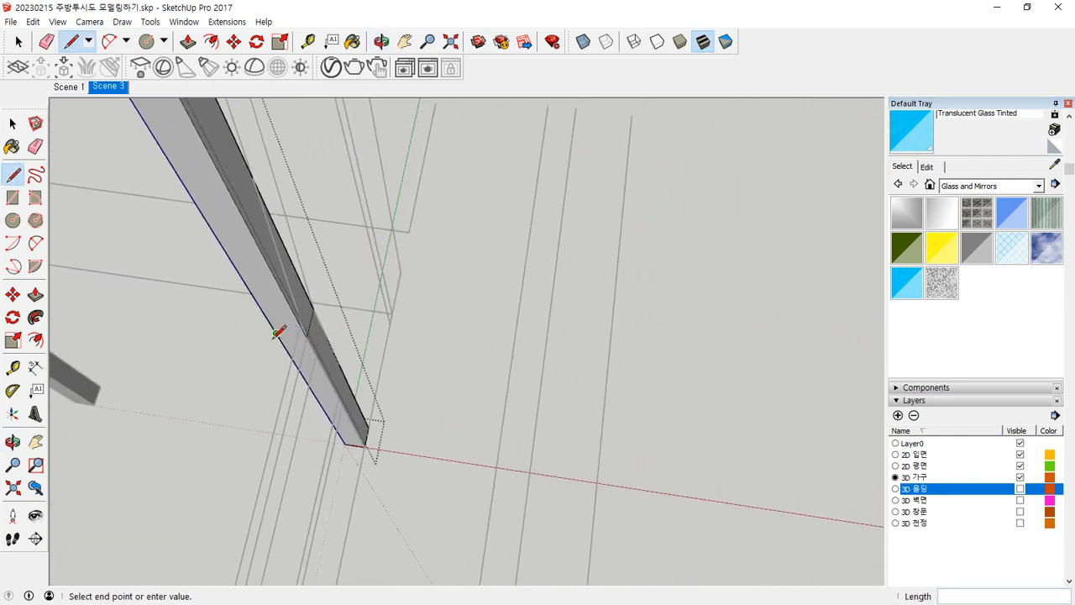
pyautogui.click(319, 338)
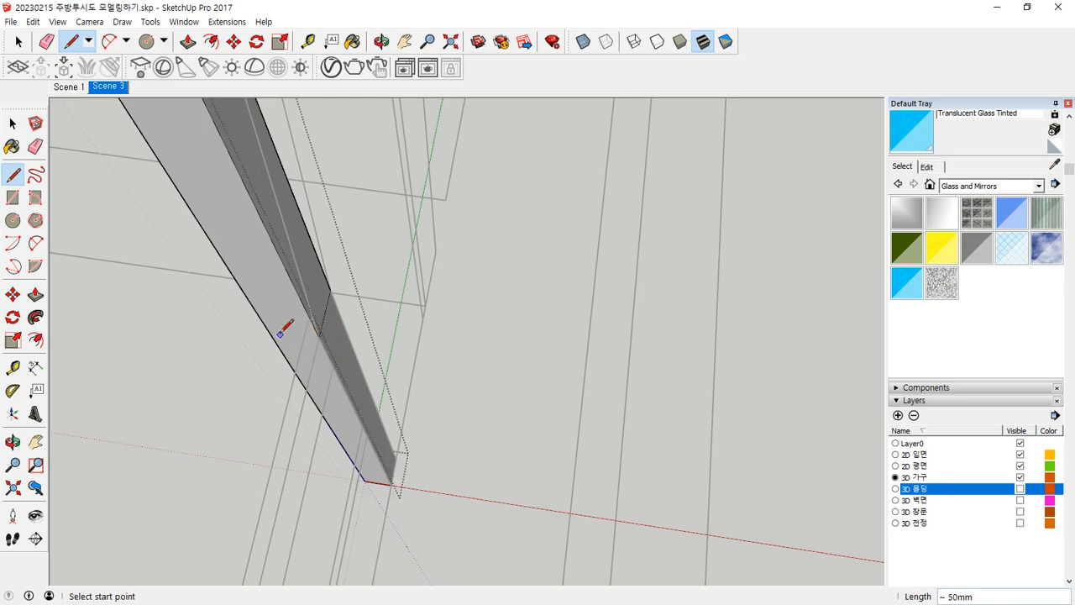
# Check the split faces of the post on both sides of the bend line.
pyautogui.moveTo(270, 329); pyautogui.dragTo(492, 329, button='middle')
pyautogui.press('Escape')
pyautogui.press('space')
pyautogui.click(472, 313)
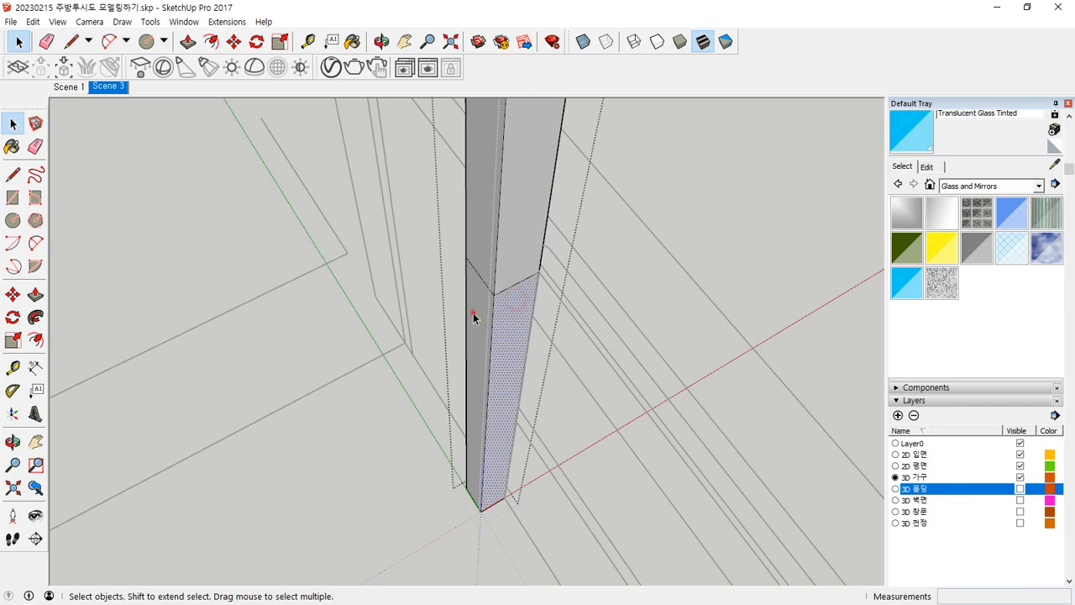
pyautogui.click(508, 253)
# Select the end arcs of the post's rounded top.
pyautogui.moveTo(673, 260); pyautogui.dragTo(409, 291, button='middle')
pyautogui.scroll(5, 416, 319)
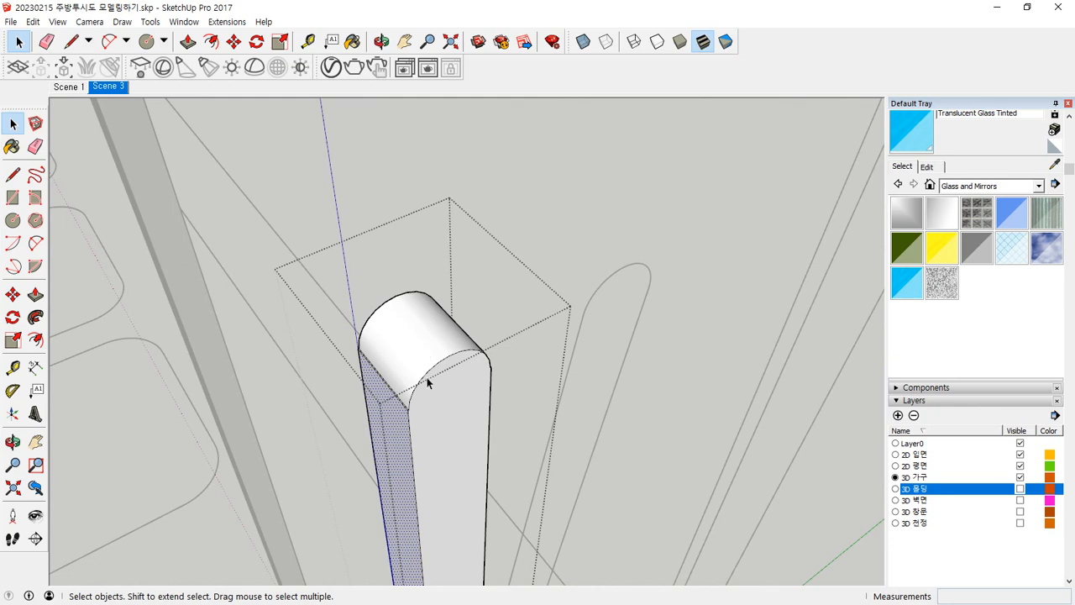
pyautogui.click(427, 376)
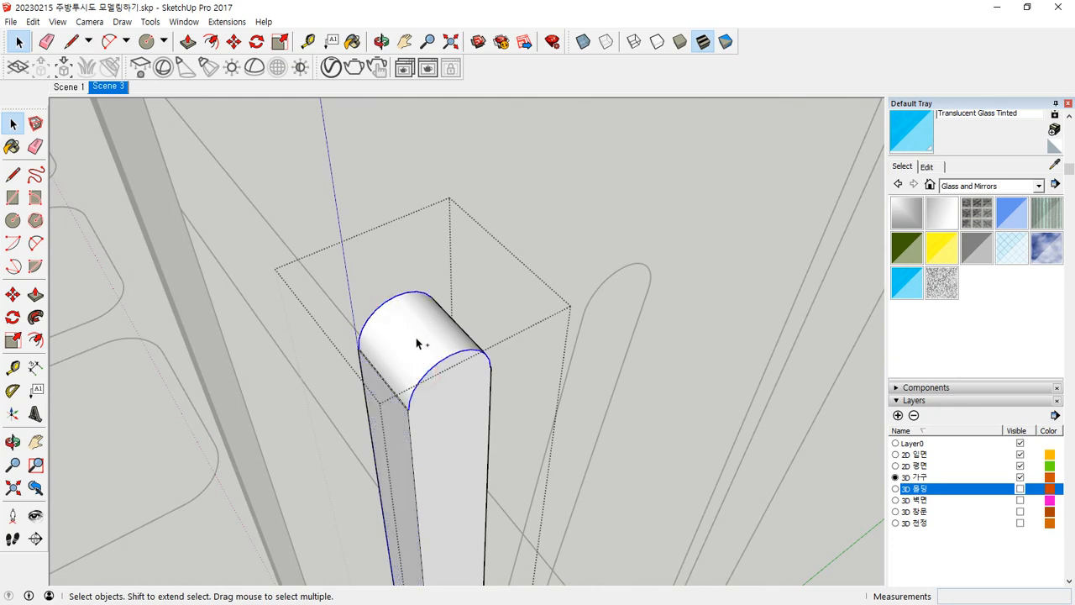
pyautogui.press('m')
pyautogui.moveTo(530, 396); pyautogui.dragTo(408, 352, button='middle')
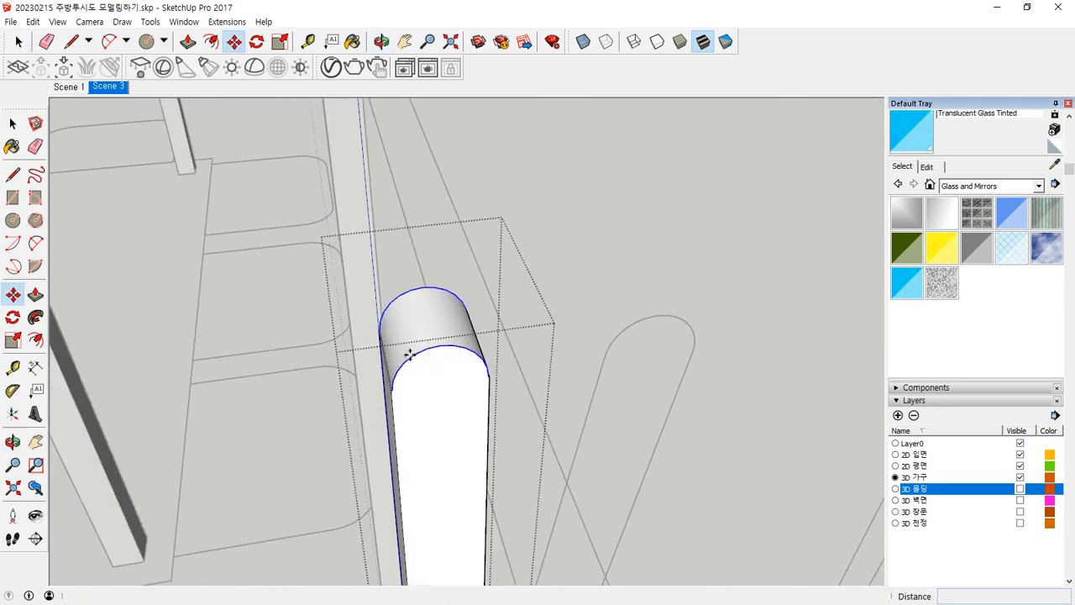
pyautogui.click(490, 377)
pyautogui.press('Escape')
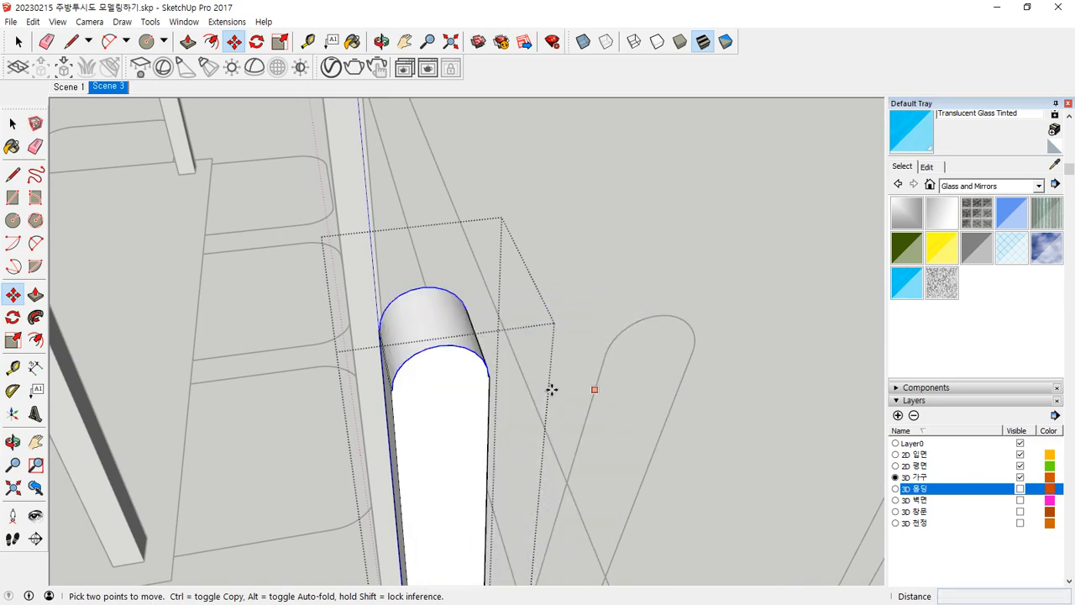
# Add the narrow strip below the rounded top, with its edges, to the selection.
pyautogui.press('space')
pyautogui.moveTo(377, 391); pyautogui.dragTo(707, 310, button='middle')
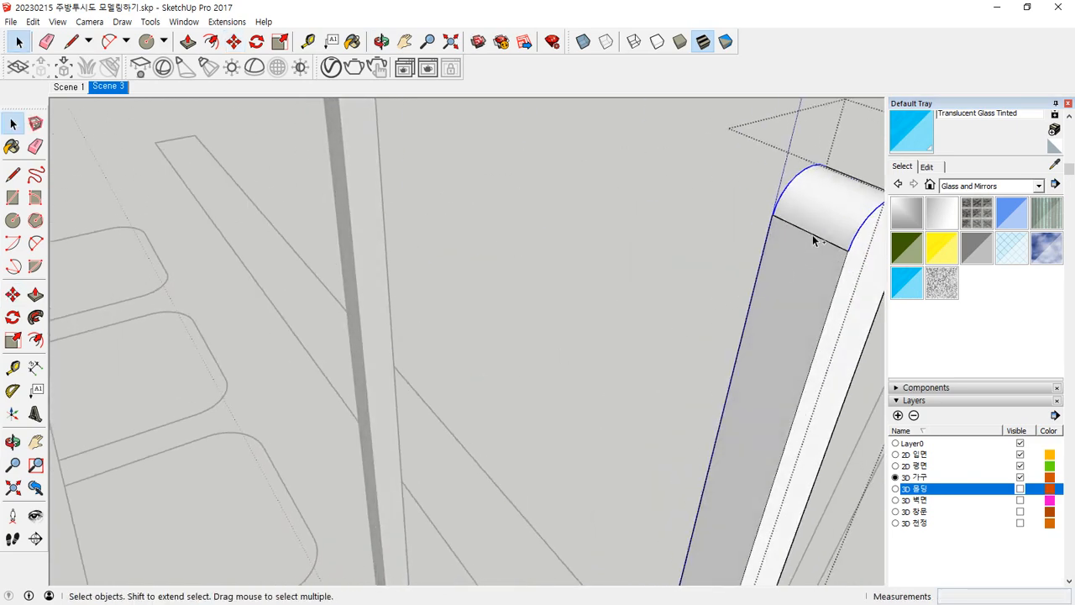
pyautogui.moveTo(833, 287); pyautogui.dragTo(414, 281, button='middle')
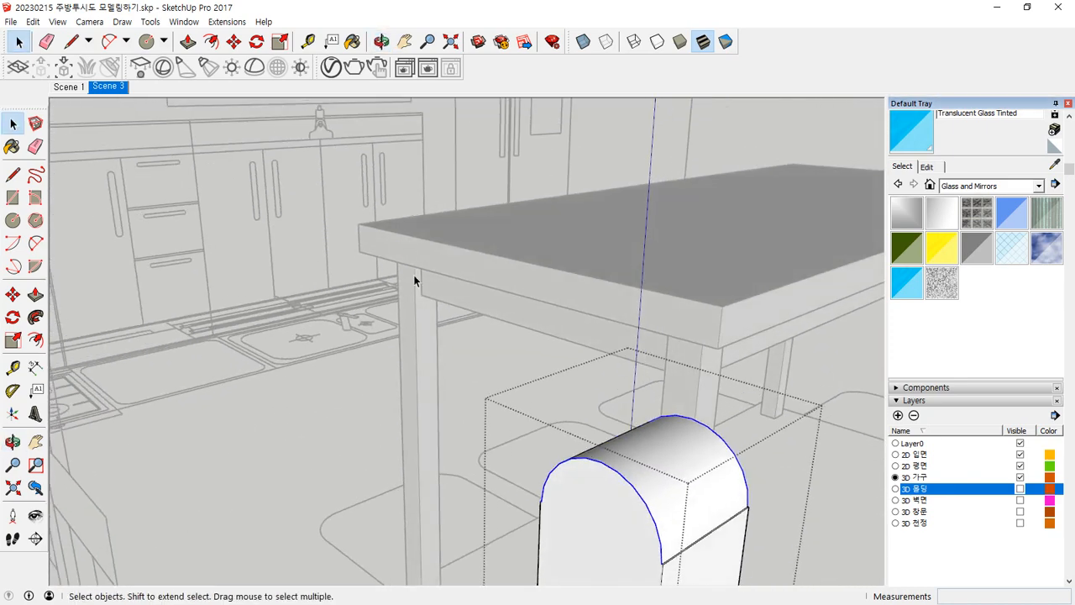
pyautogui.scroll(1, 694, 550)
pyautogui.scroll(1, 693, 550)
pyautogui.scroll(1, 679, 567)
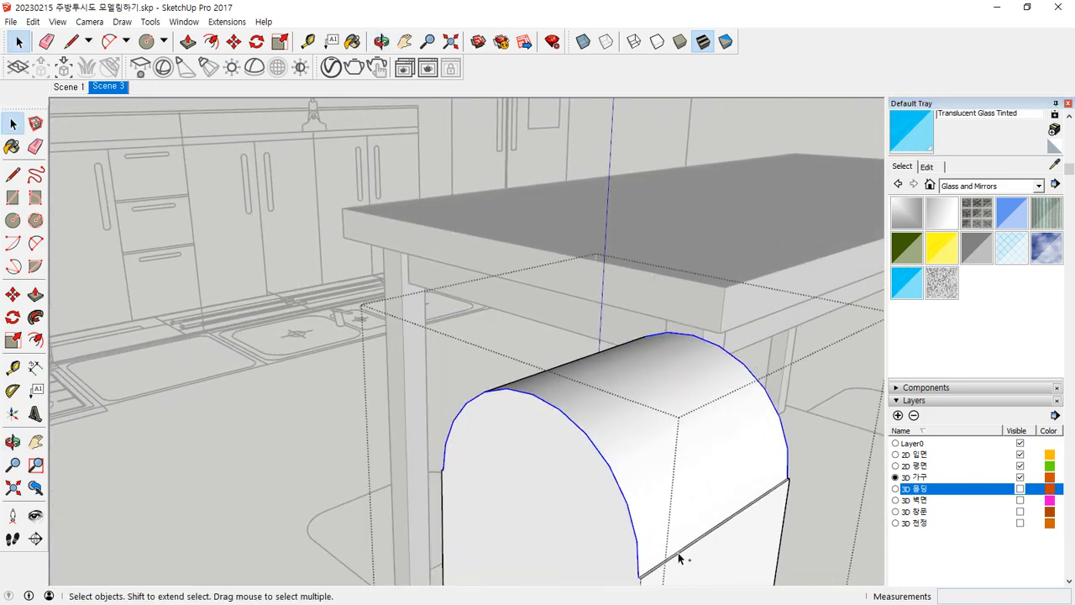
pyautogui.scroll(3, 680, 559)
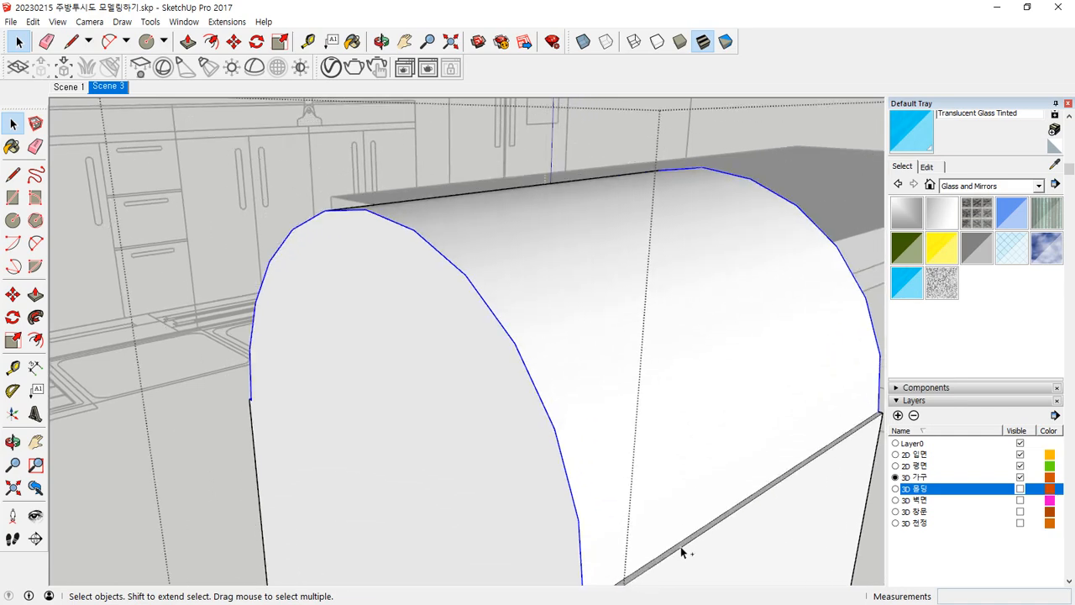
pyautogui.moveTo(447, 501); pyautogui.dragTo(353, 545, button='middle')
pyautogui.scroll(2, 349, 533)
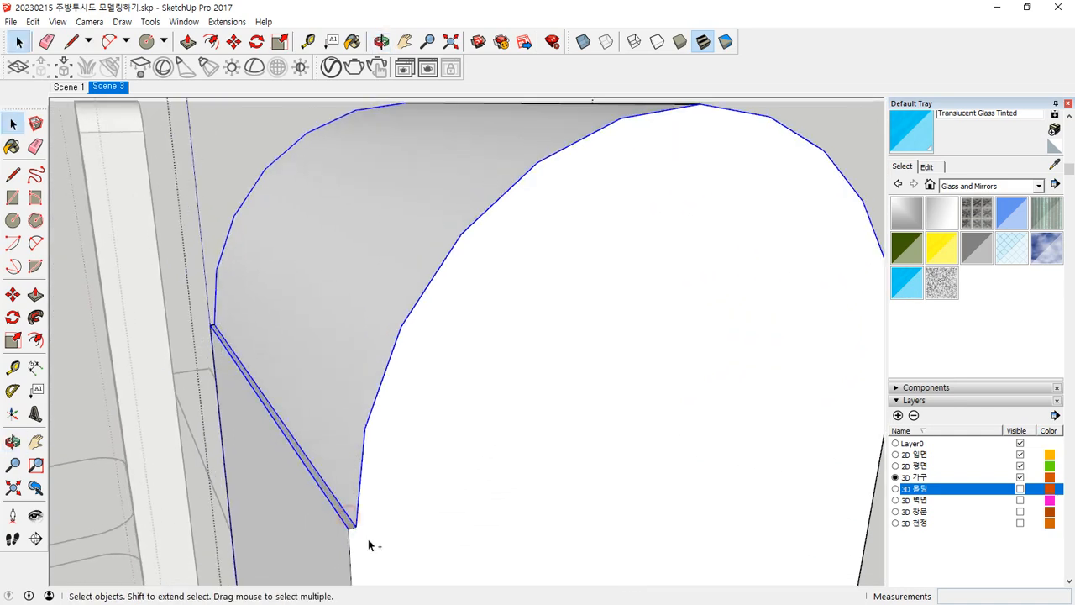
pyautogui.scroll(-5, 653, 543)
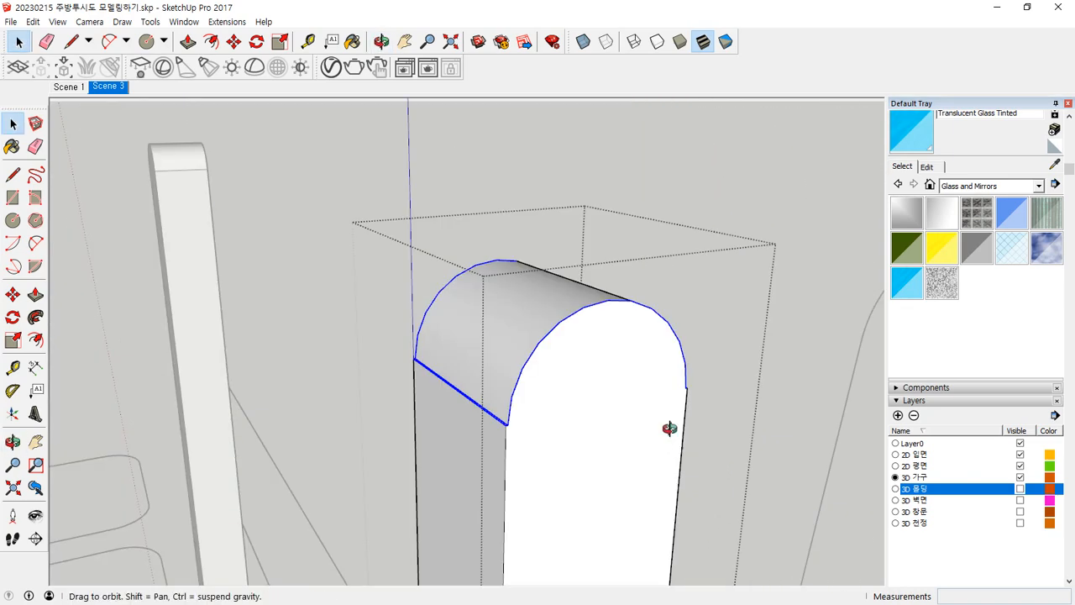
pyautogui.moveTo(669, 428); pyautogui.dragTo(614, 449, button='middle')
pyautogui.scroll(2, 657, 446)
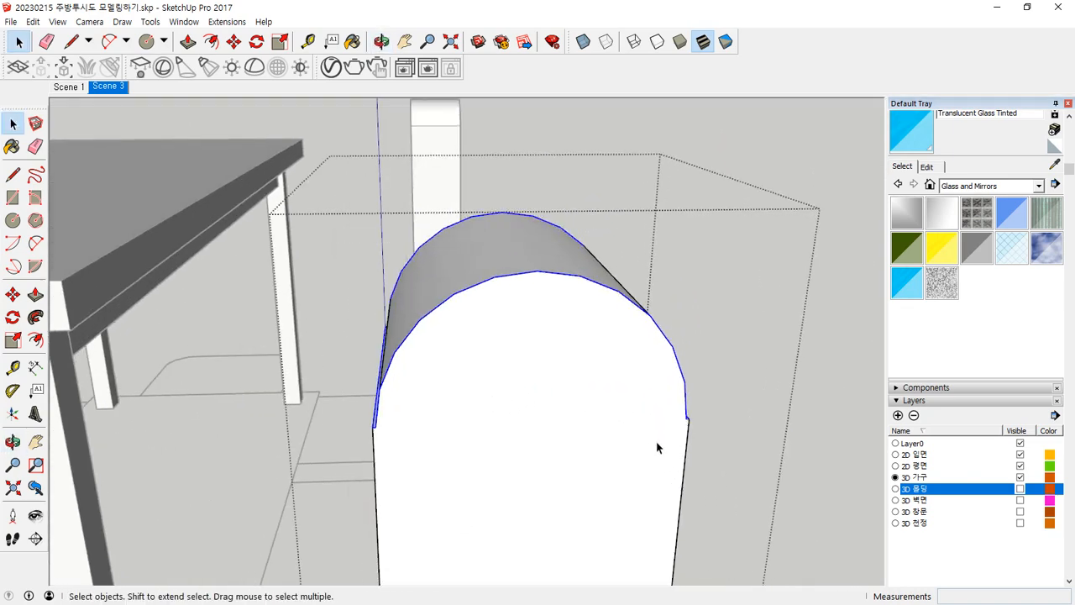
# Move the selected rounded top about 67 mm onto the slanted back outline of the side elevation and leave the post's editing.
pyautogui.press('m')
pyautogui.moveTo(688, 422); pyautogui.dragTo(760, 391, button='middle')
pyautogui.scroll(-4, 823, 427)
pyautogui.click(760, 392)
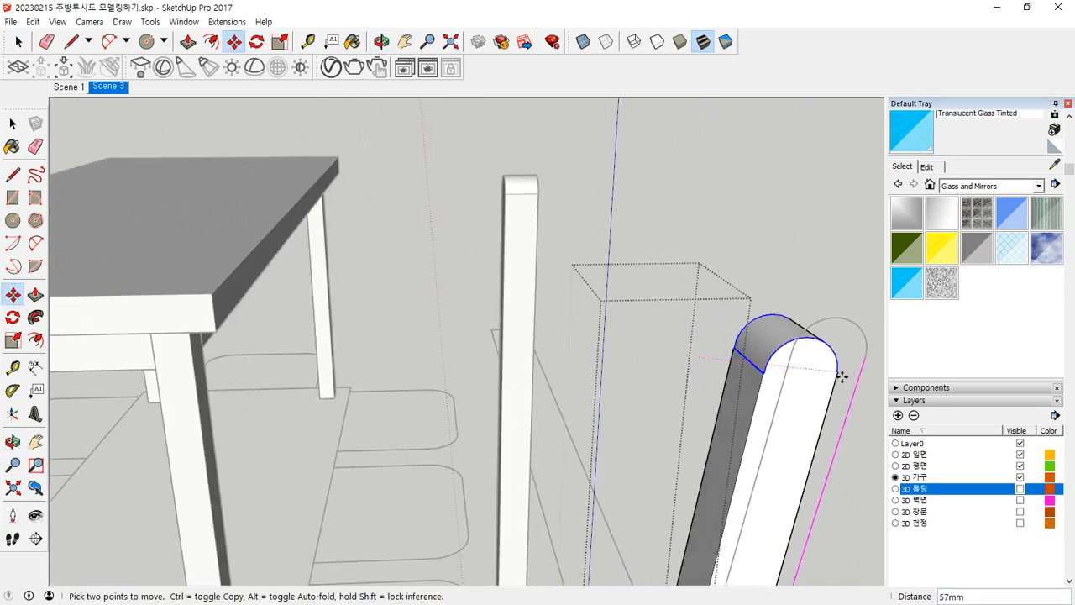
pyautogui.click(868, 365)
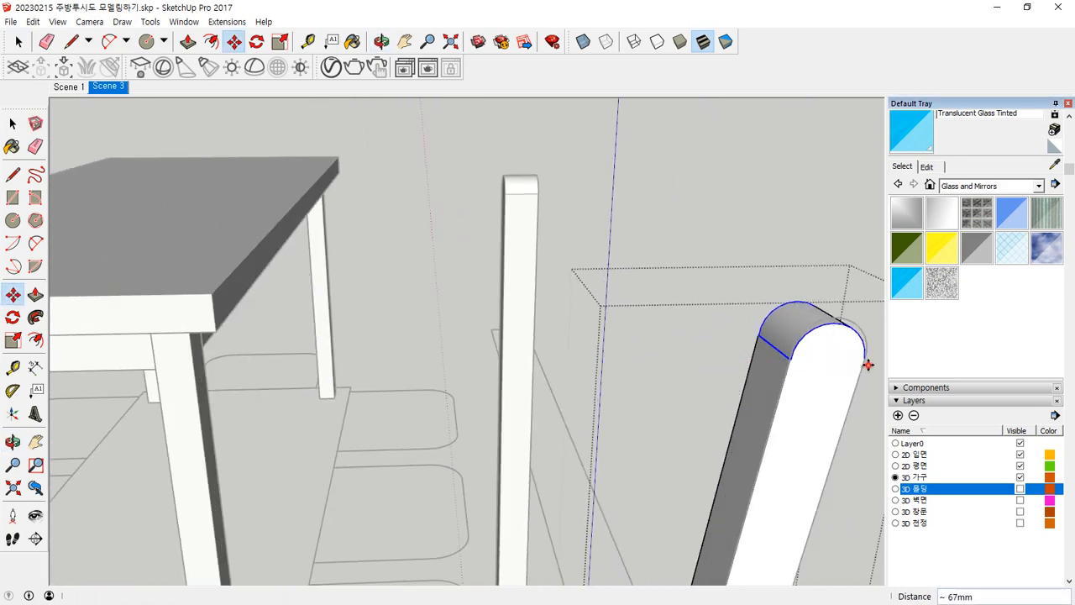
pyautogui.scroll(-3, 777, 436)
pyautogui.moveTo(790, 501); pyautogui.dragTo(626, 425, button='middle')
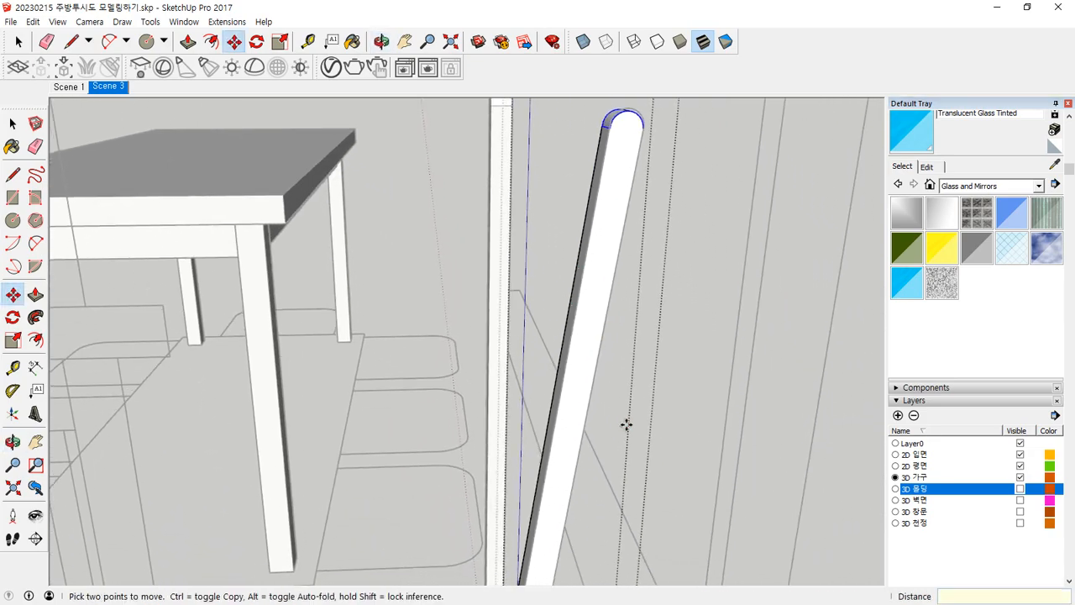
pyautogui.press('space')
pyautogui.scroll(-5, 696, 458)
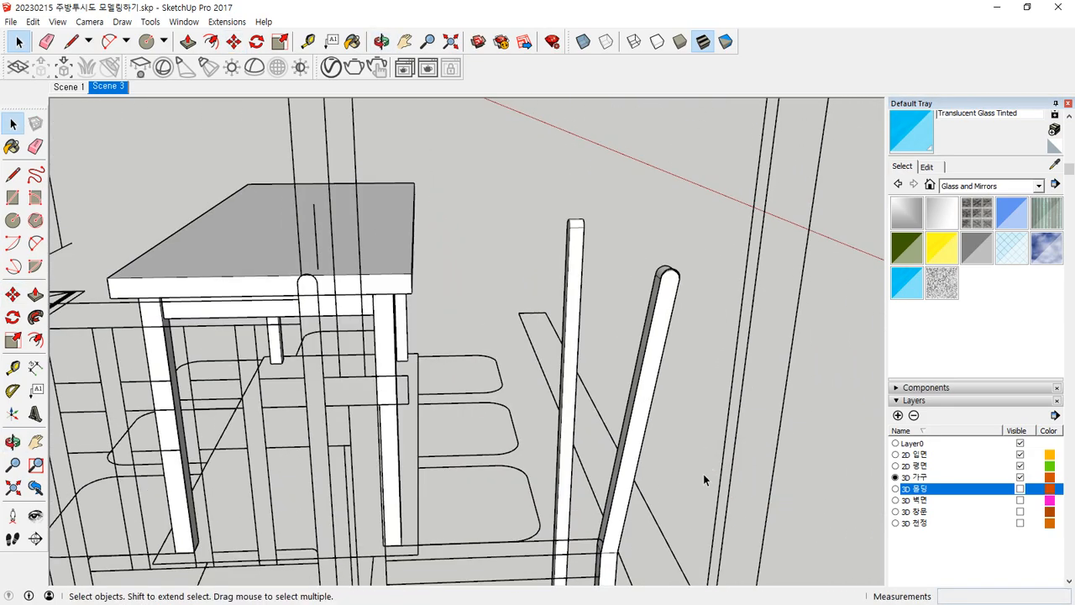
pyautogui.moveTo(703, 408); pyautogui.dragTo(569, 461, button='middle')
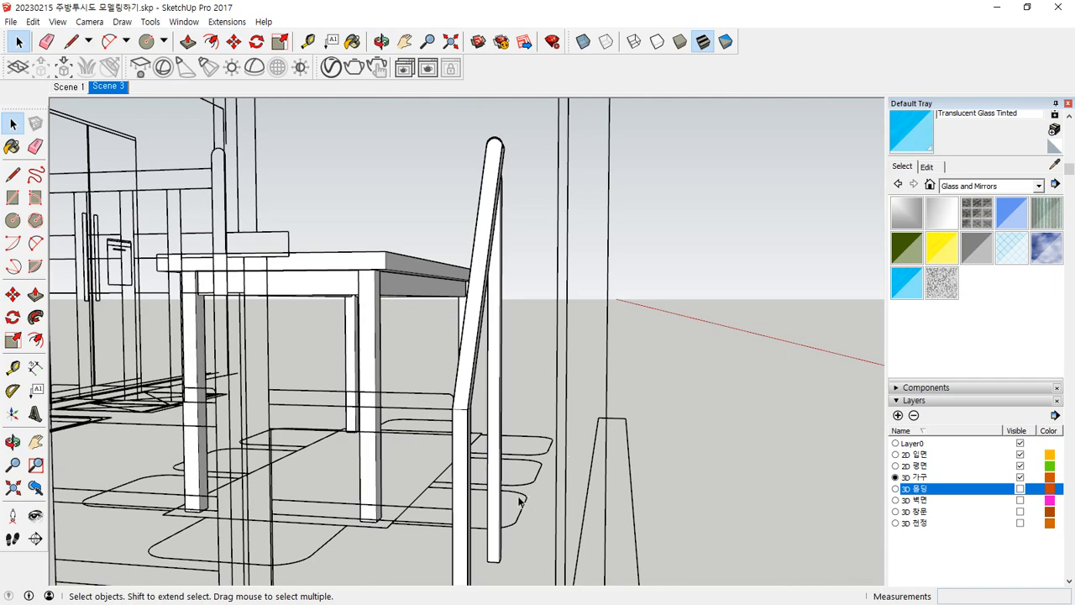
# Copy the bent post by its foot corner to the straight post's foot, 420 mm away.
pyautogui.scroll(6, 496, 504)
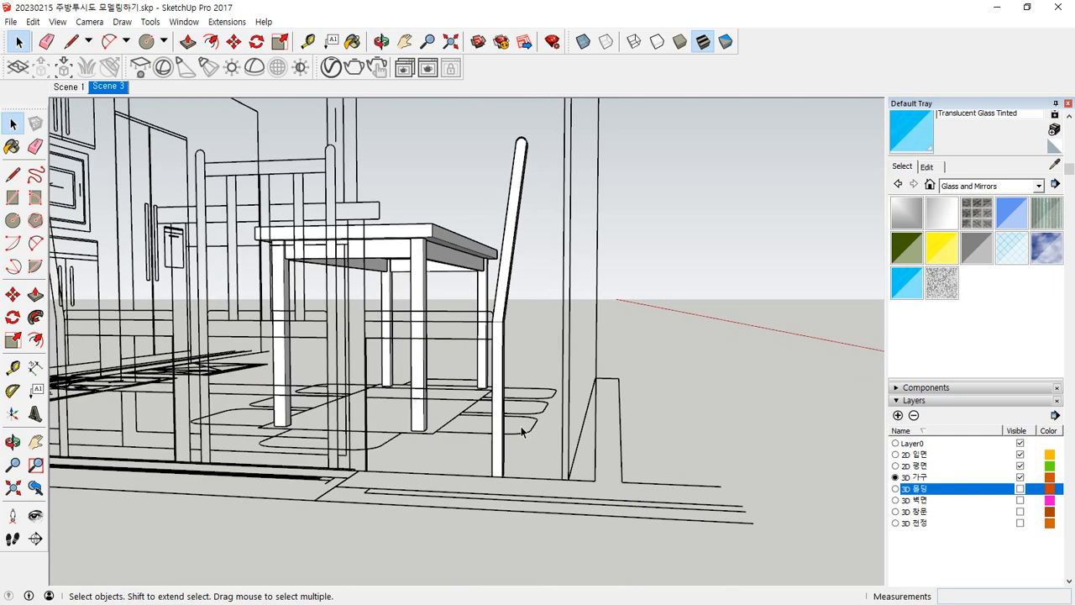
pyautogui.click(494, 485)
pyautogui.moveTo(552, 474); pyautogui.dragTo(468, 496, button='middle')
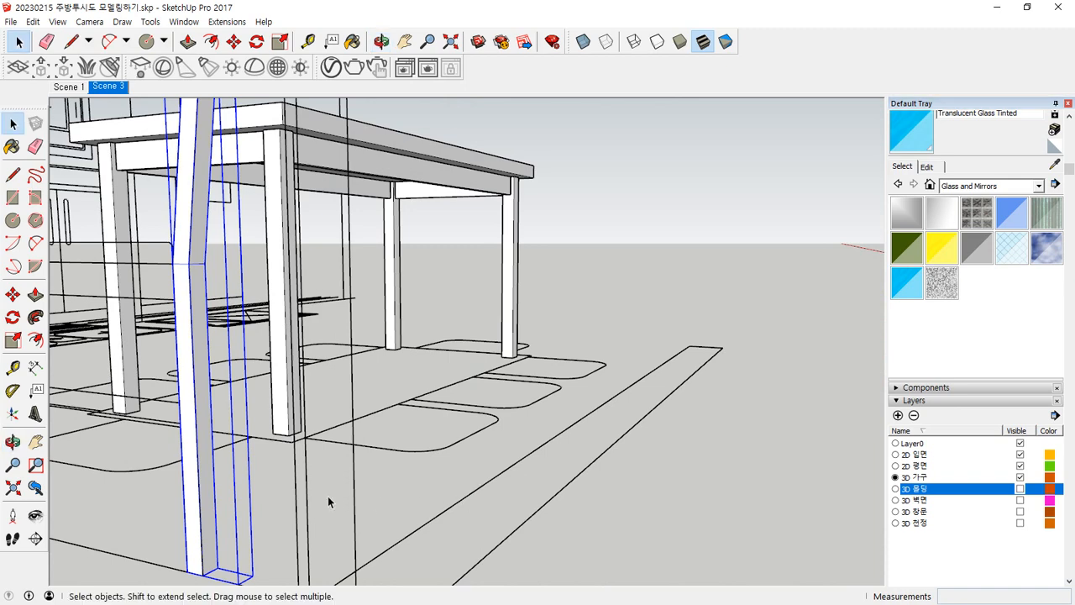
pyautogui.scroll(3, 350, 484)
pyautogui.moveTo(351, 484); pyautogui.dragTo(386, 486, button='middle')
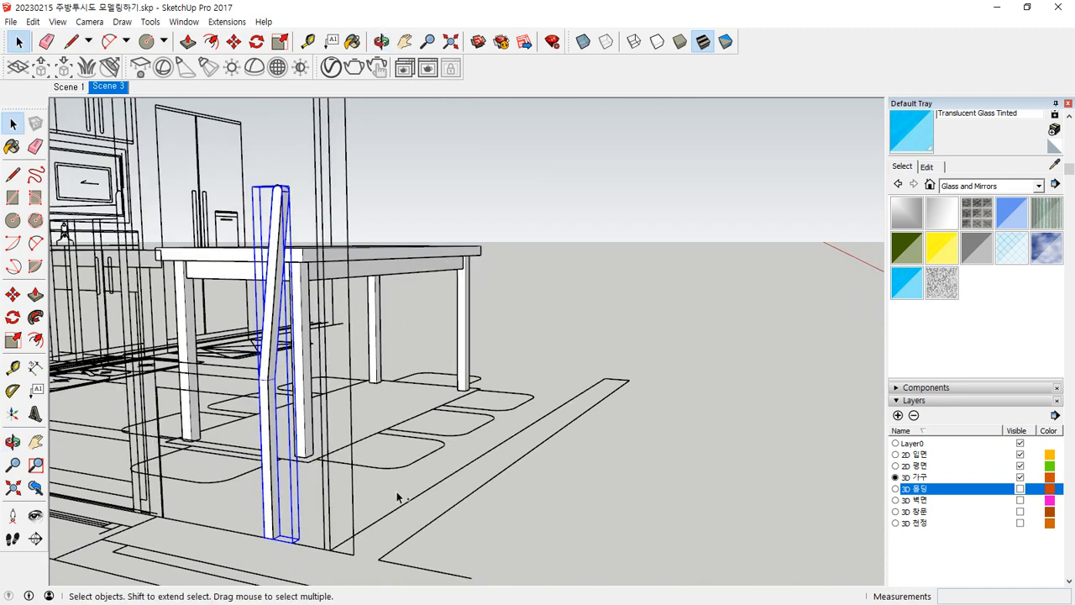
pyautogui.scroll(3, 292, 551)
pyautogui.press('m')
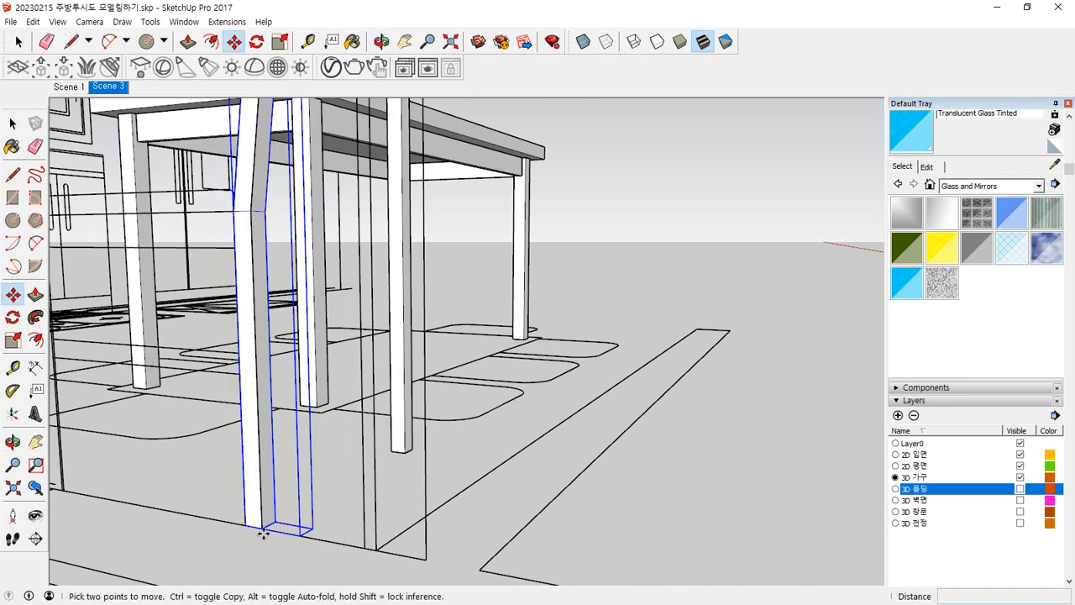
pyautogui.click(263, 532)
pyautogui.press('ctrl')
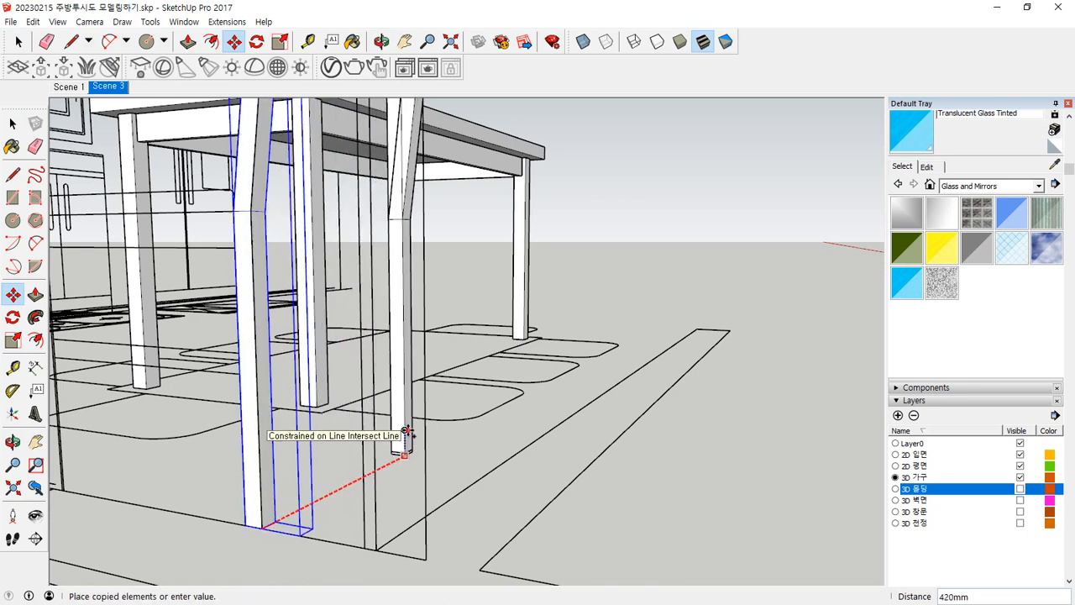
pyautogui.click(405, 430)
pyautogui.press('space')
# Delete the old straight post beside the copied bent post.
pyautogui.moveTo(520, 324); pyautogui.dragTo(511, 206, button='middle')
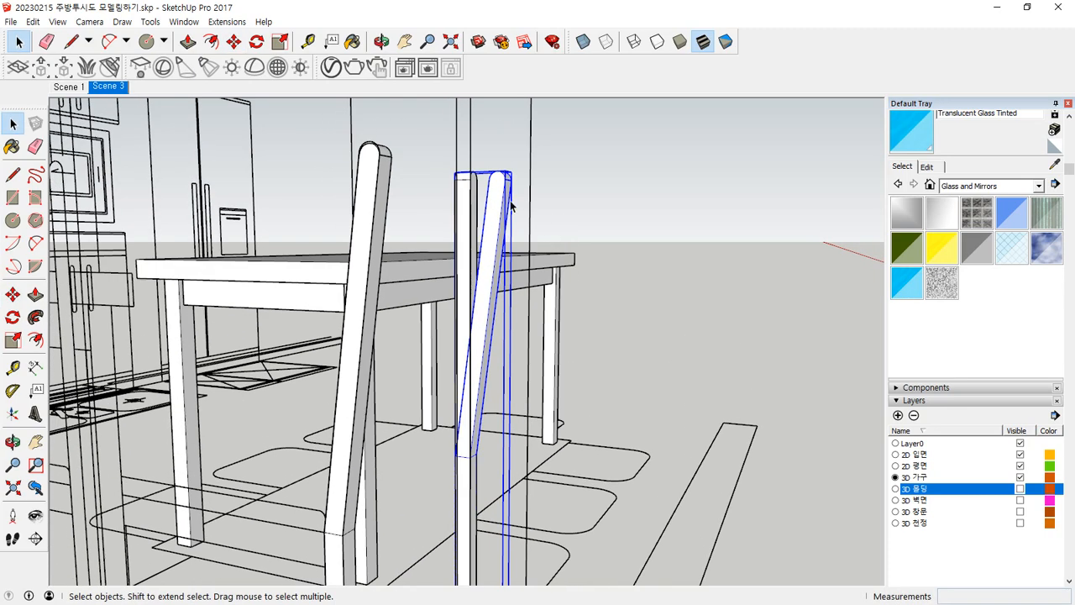
pyautogui.click(471, 209)
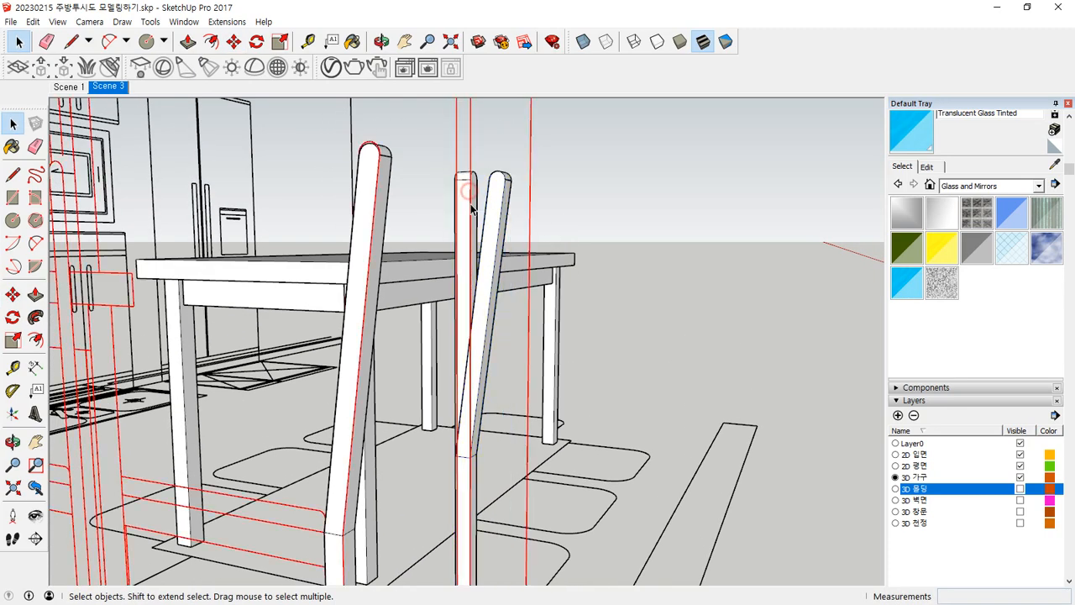
pyautogui.click(614, 212)
pyautogui.moveTo(600, 239); pyautogui.dragTo(210, 386, button='middle')
# Measure the width of the bent post's foot.
pyautogui.scroll(10, 303, 281)
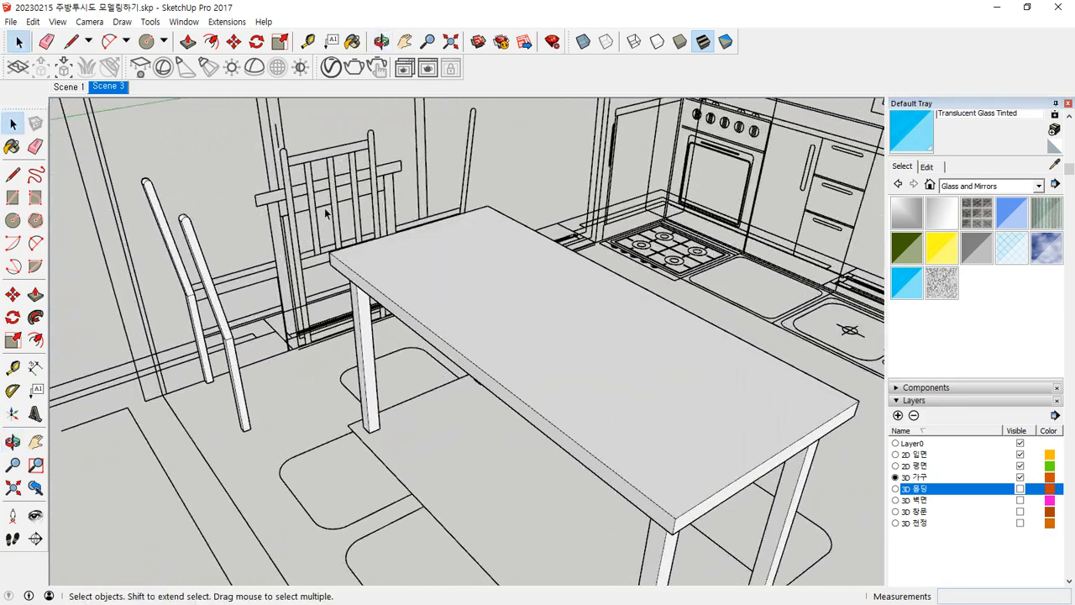
pyautogui.scroll(3, 269, 290)
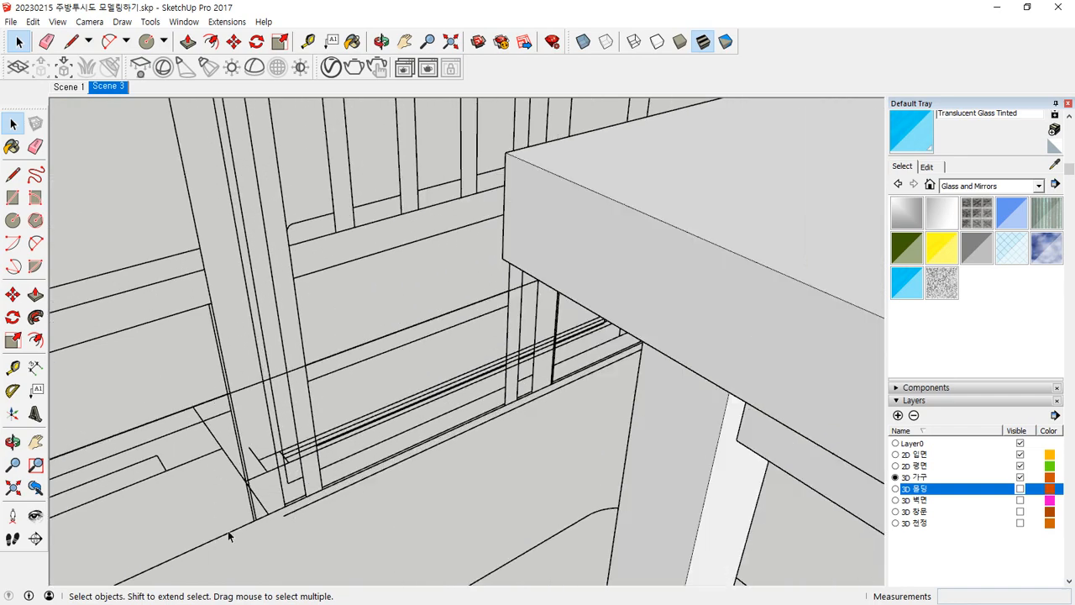
pyautogui.scroll(-10, 277, 537)
pyautogui.scroll(1, 301, 551)
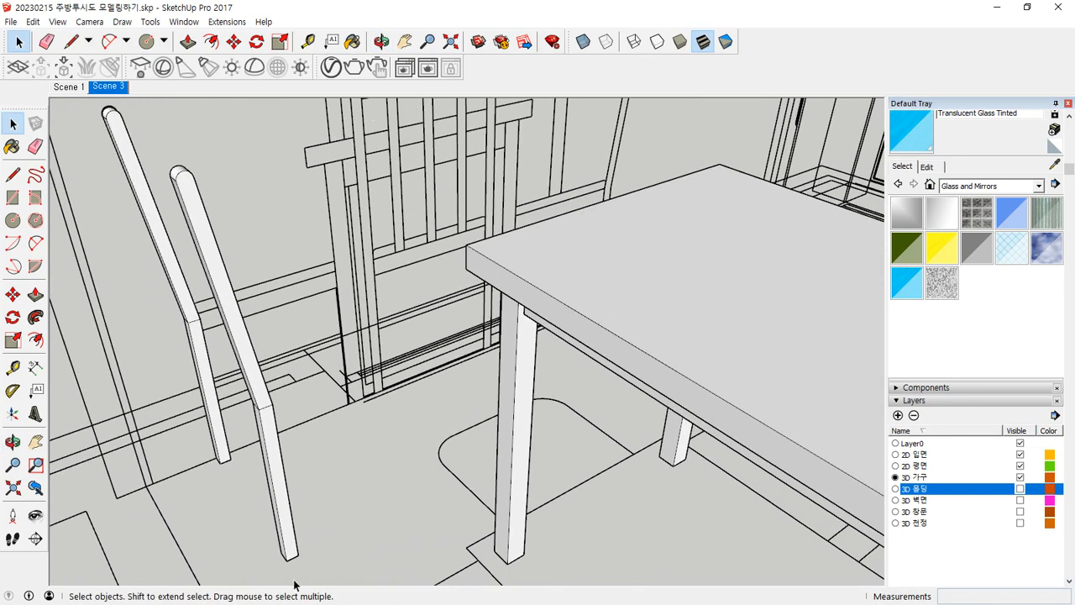
pyautogui.press('t')
pyautogui.click(287, 558)
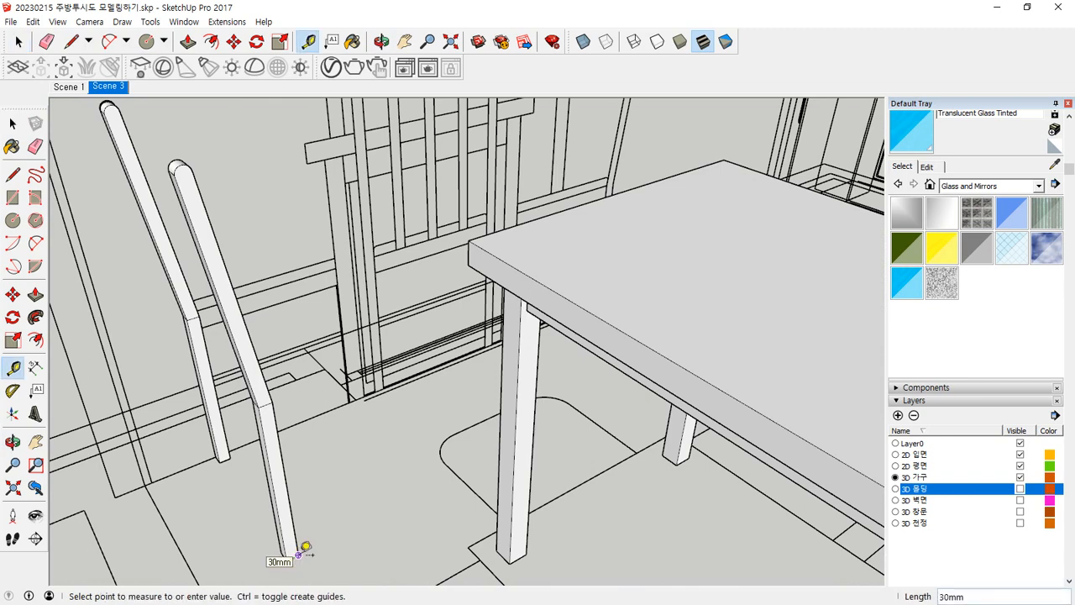
pyautogui.press('Escape')
# Place a guide 30 mm from the front leg line of the chair's side elevation and draw the leg rectangle up to the seat line.
pyautogui.scroll(5, 367, 377)
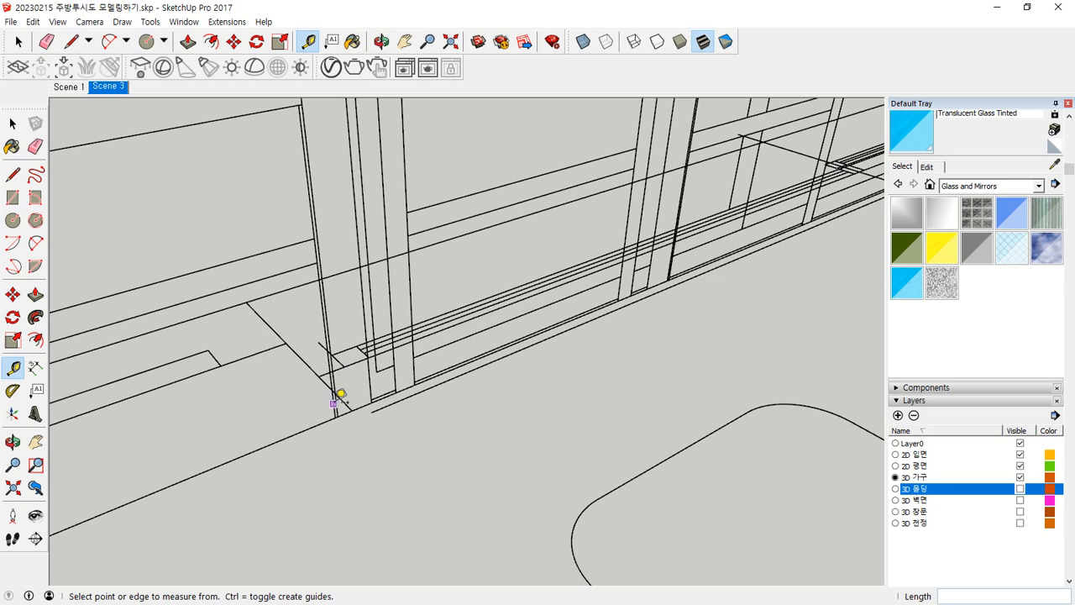
pyautogui.click(338, 395)
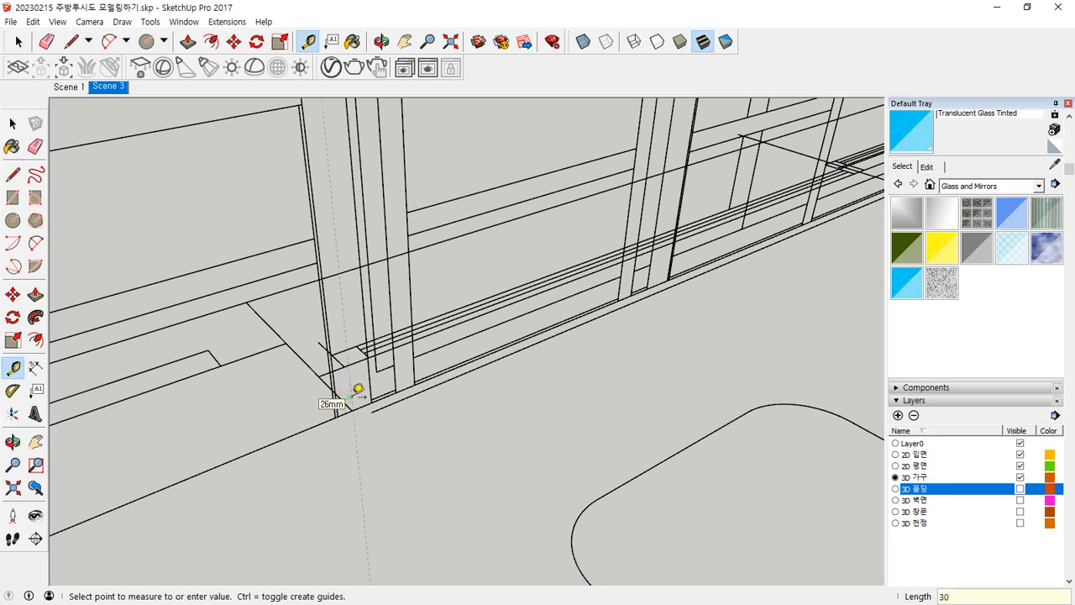
pyautogui.click(354, 396)
pyautogui.press('r')
pyautogui.click(335, 418)
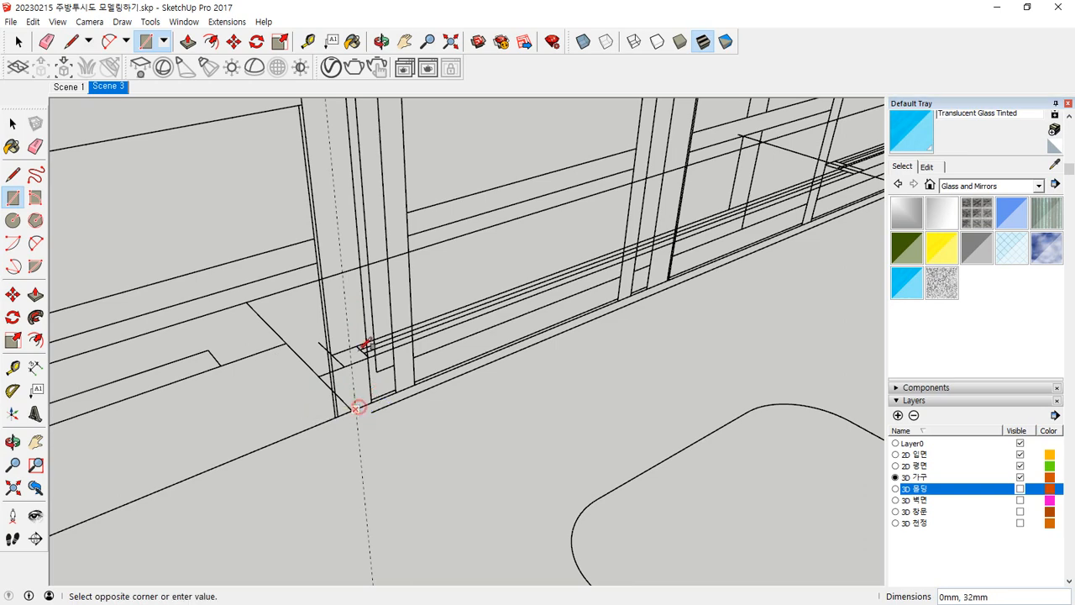
pyautogui.click(300, 103)
# Extrude the front leg rectangle 30 mm and make the resulting leg a group.
pyautogui.moveTo(376, 429); pyautogui.dragTo(305, 325, button='middle')
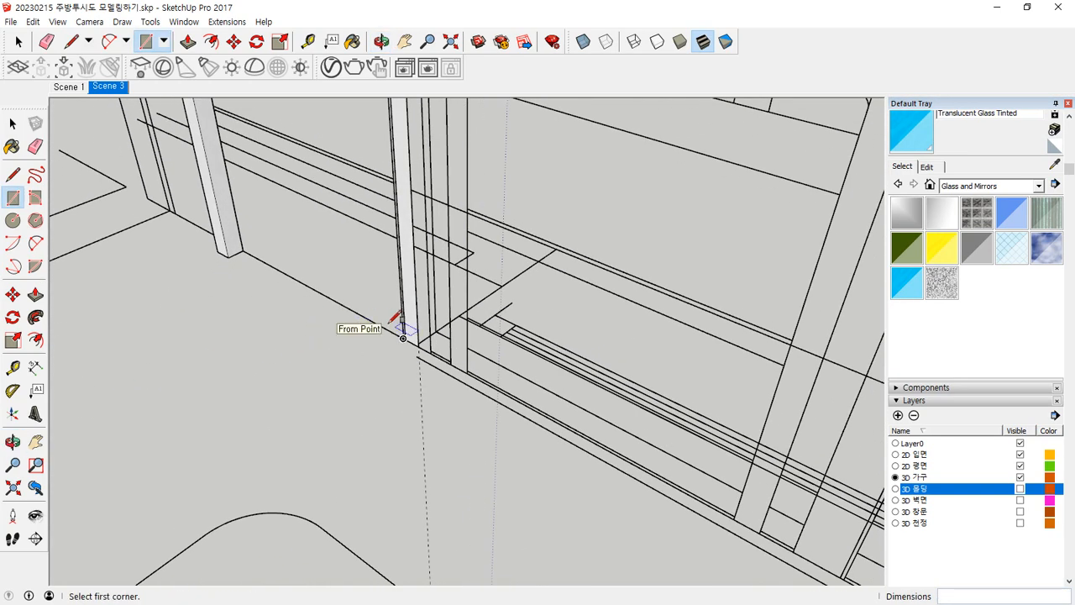
pyautogui.press('p')
pyautogui.moveTo(403, 330); pyautogui.dragTo(226, 248)
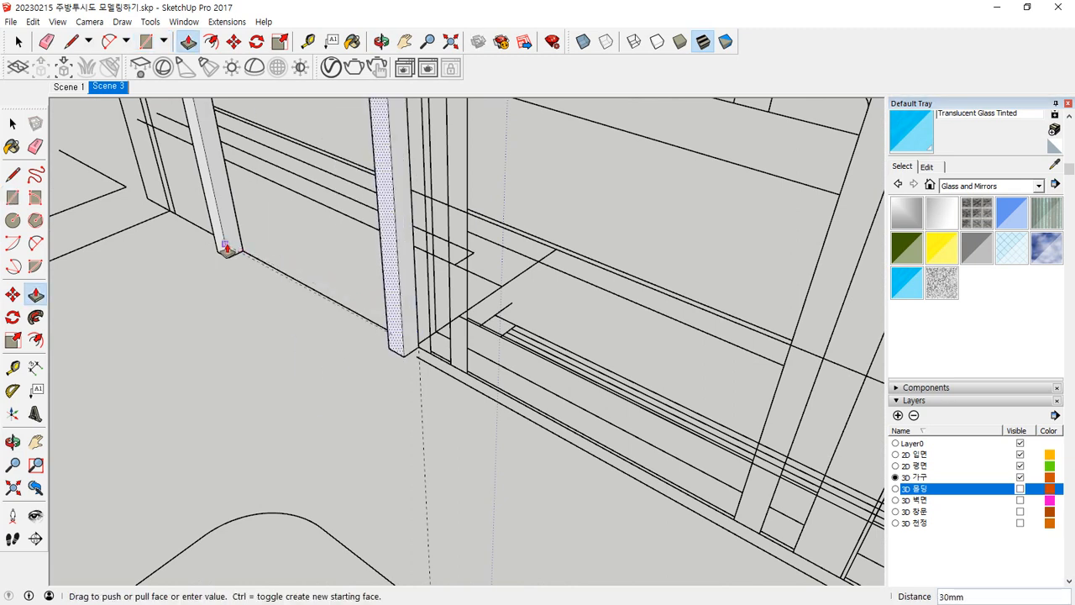
pyautogui.press('space')
pyautogui.tripleClick(406, 328)
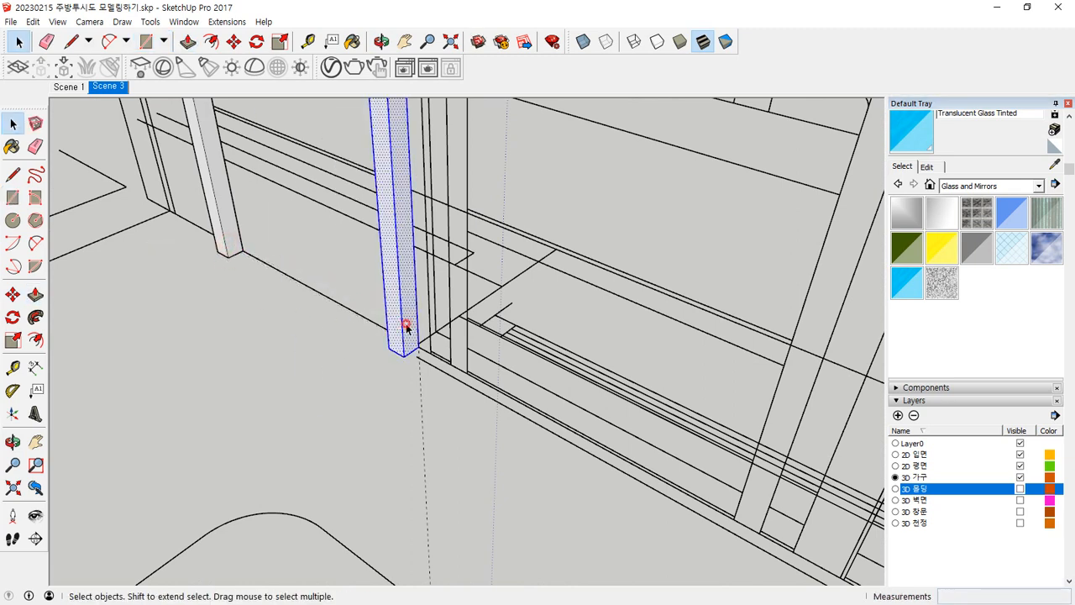
pyautogui.rightClick(408, 329)
pyautogui.press('g')
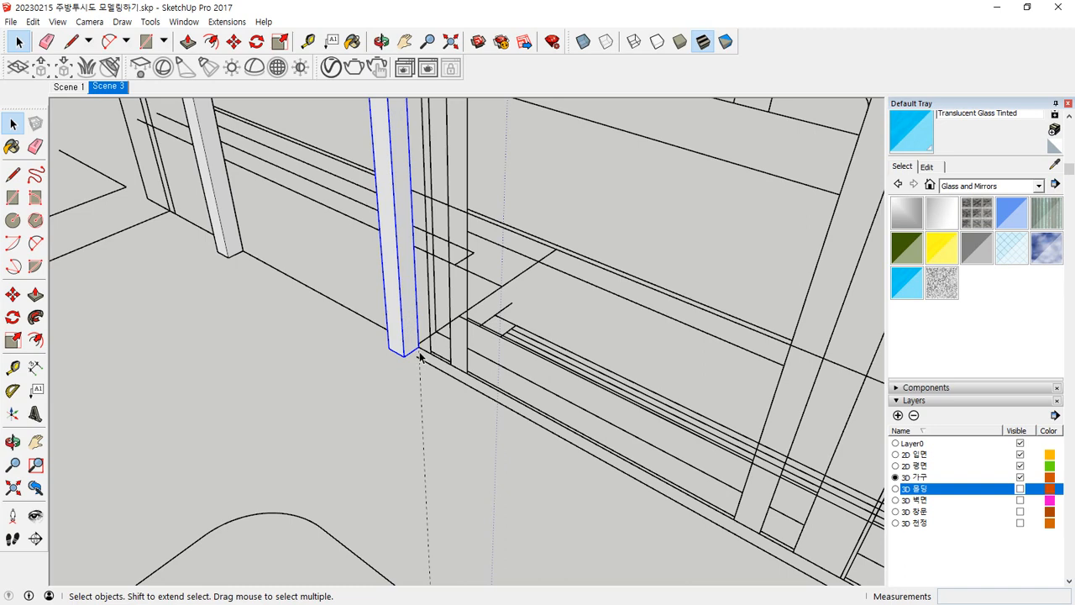
# Copy the front leg across the chair along the red axis, aligned with the foot of the second bent back post.
pyautogui.press('m')
pyautogui.click(402, 355)
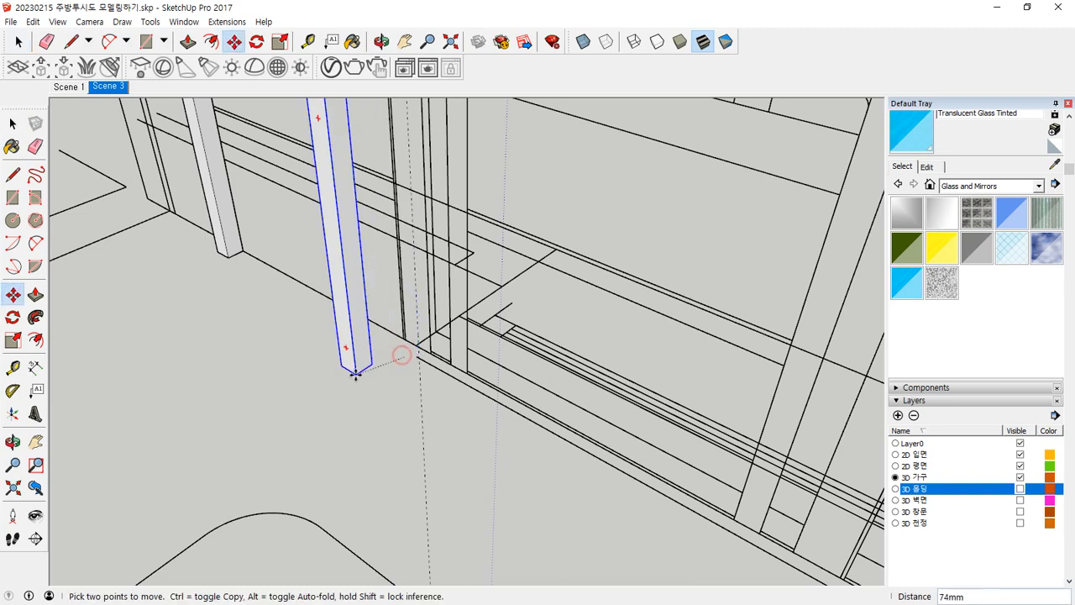
pyautogui.press('ctrl')
pyautogui.moveTo(229, 447); pyautogui.dragTo(574, 379, button='middle')
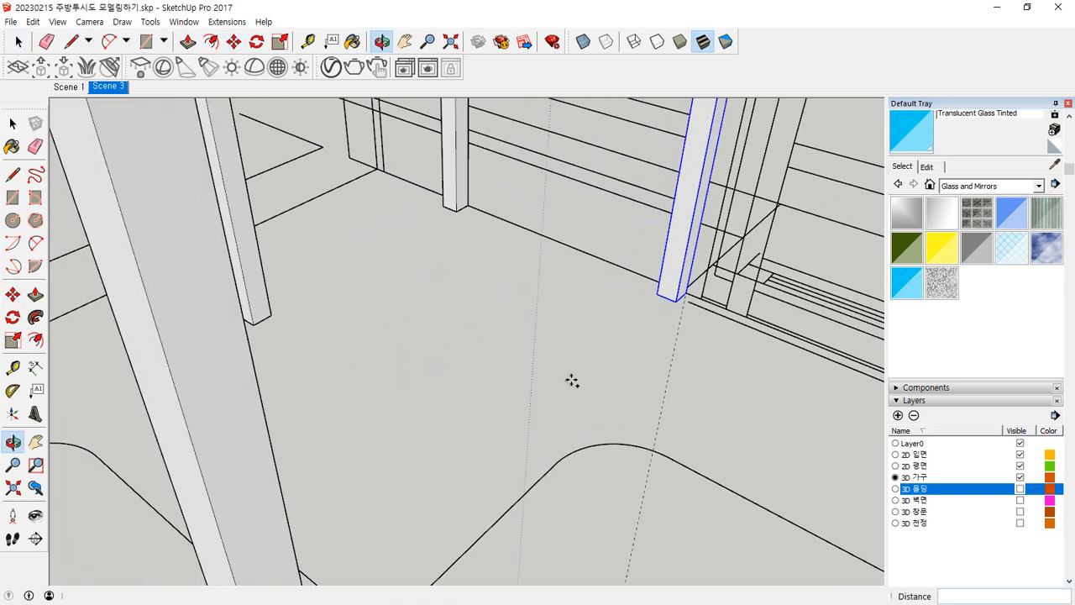
pyautogui.press('shift')
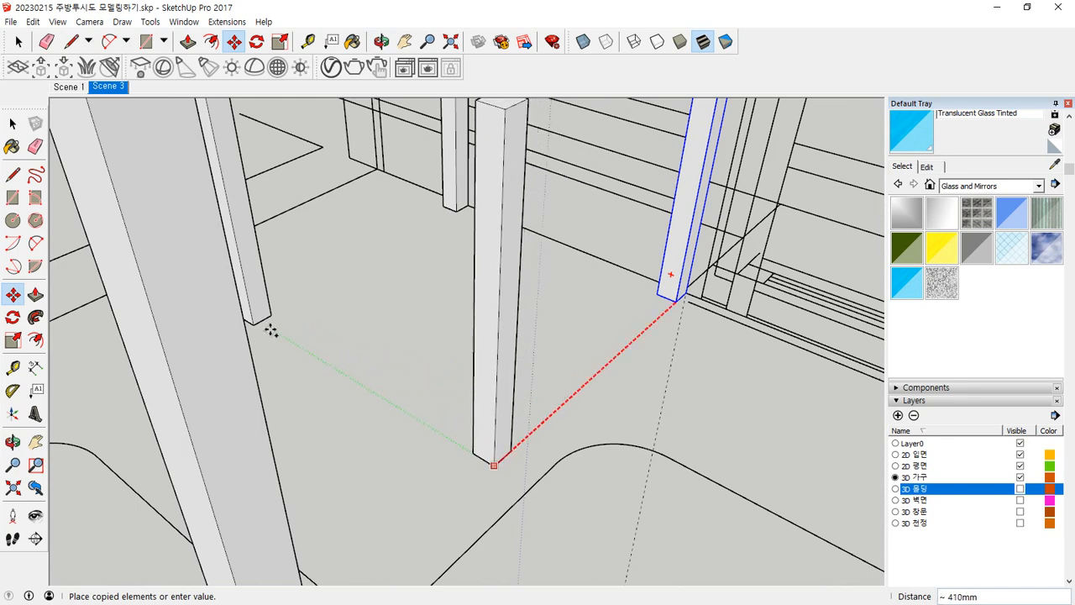
pyautogui.click(256, 325)
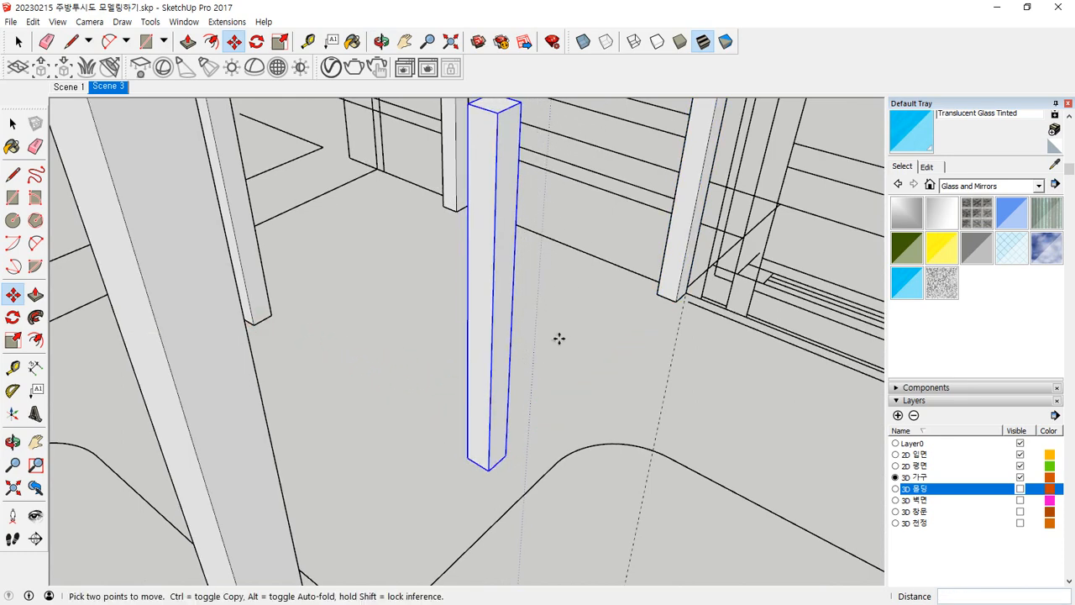
# Hide the tabletop, the table leg nearest the chair and the short apron at that end.
pyautogui.scroll(3, 497, 295)
pyautogui.scroll(-5, 496, 297)
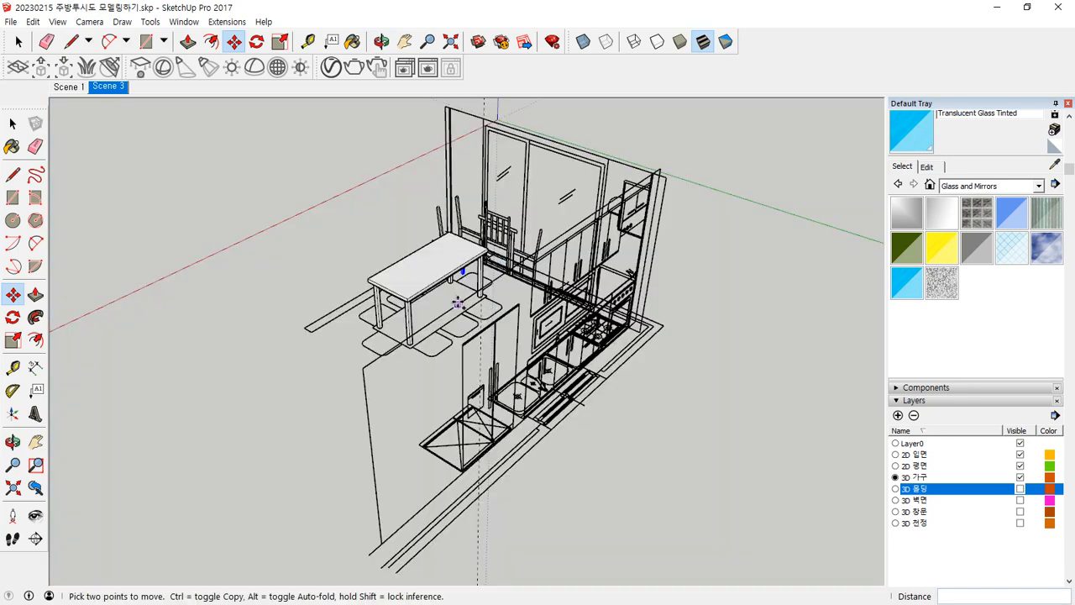
pyautogui.moveTo(458, 302); pyautogui.dragTo(429, 273, button='middle')
pyautogui.scroll(8, 429, 274)
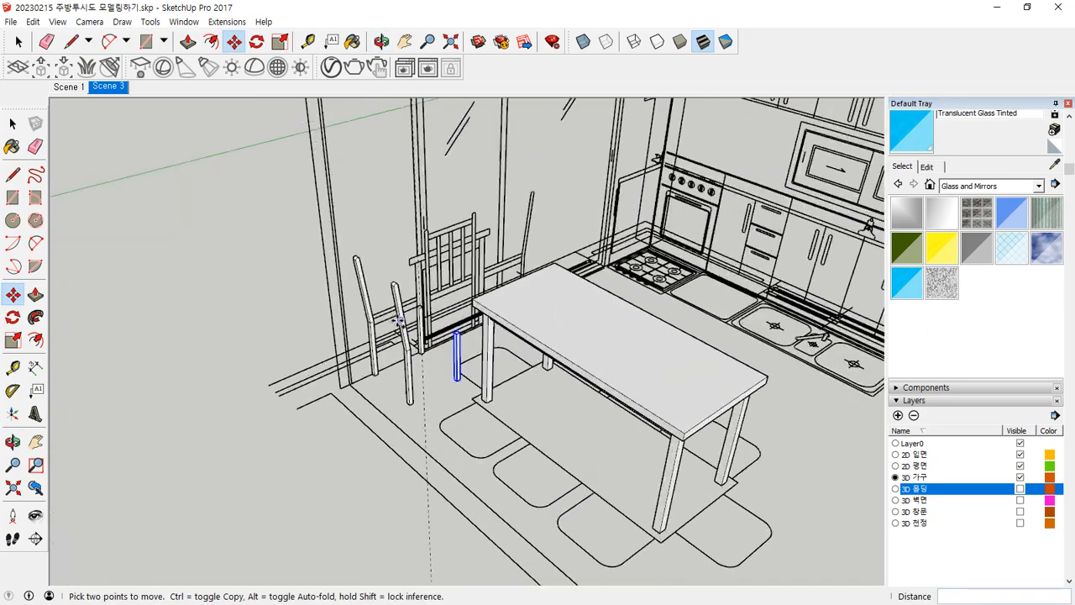
pyautogui.press('space')
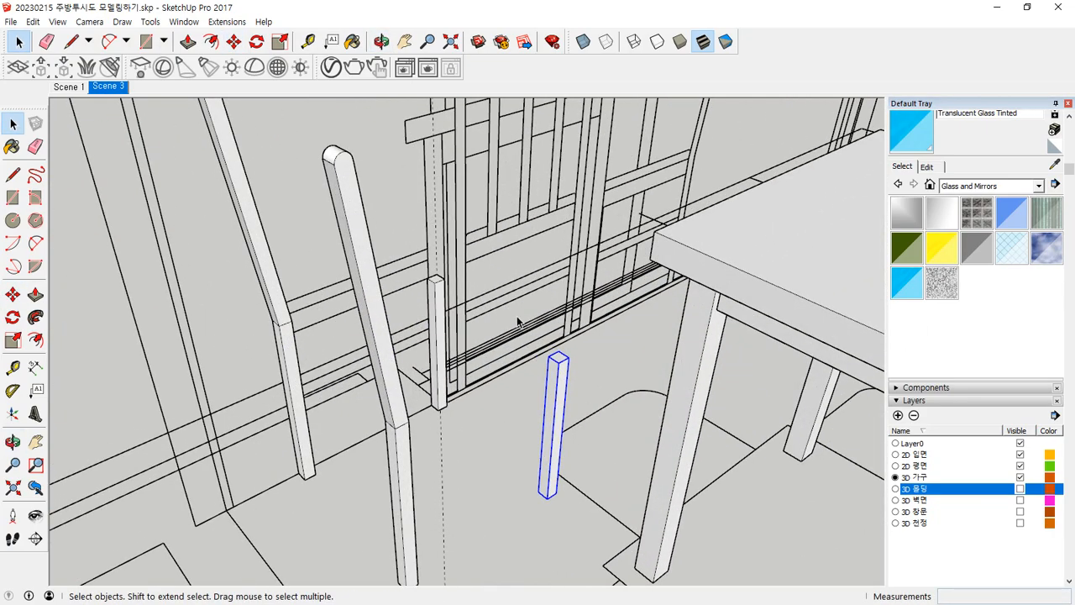
pyautogui.moveTo(583, 305); pyautogui.dragTo(624, 305, button='middle')
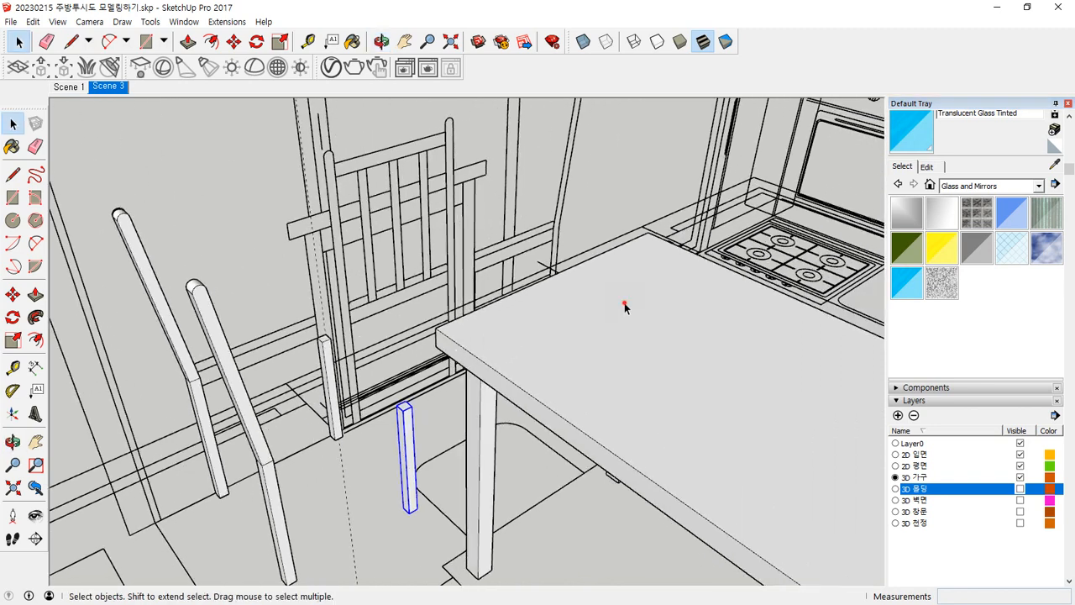
pyautogui.rightClick(627, 322)
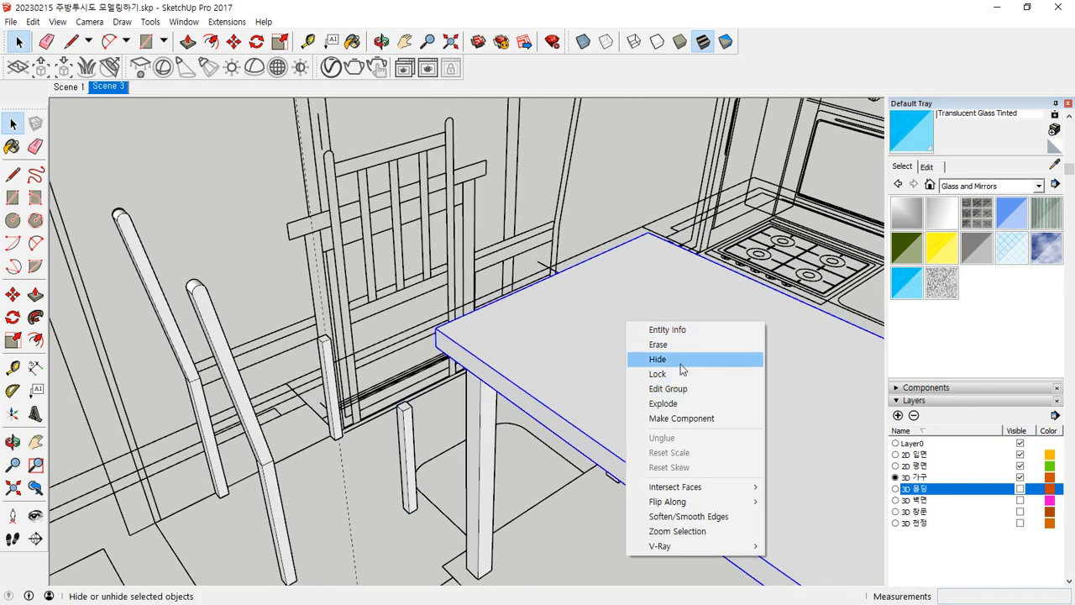
pyautogui.click(676, 359)
pyautogui.rightClick(480, 359)
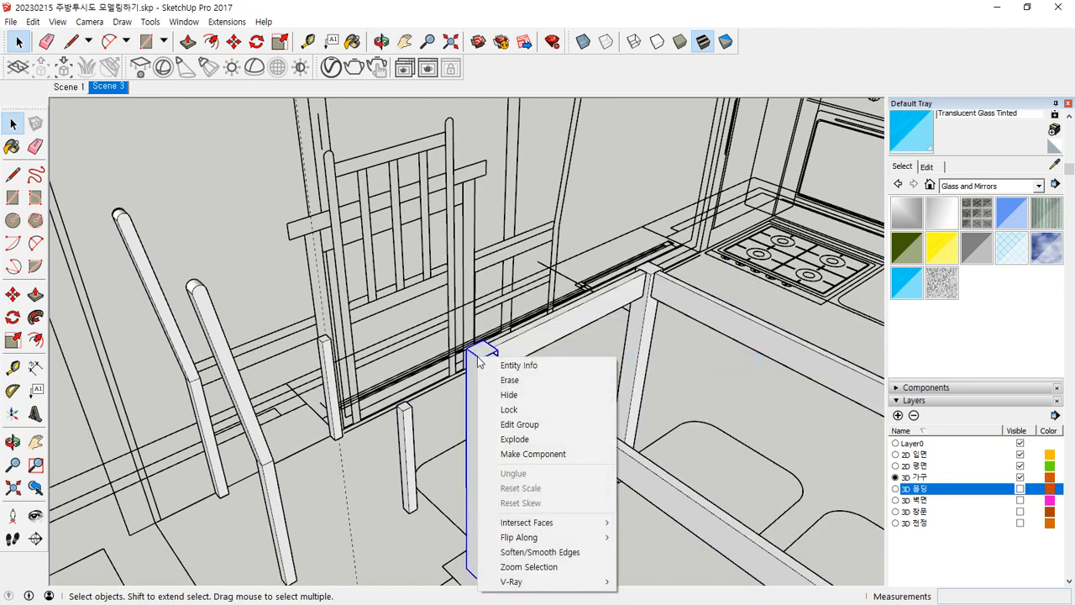
pyautogui.click(509, 394)
pyautogui.rightClick(526, 342)
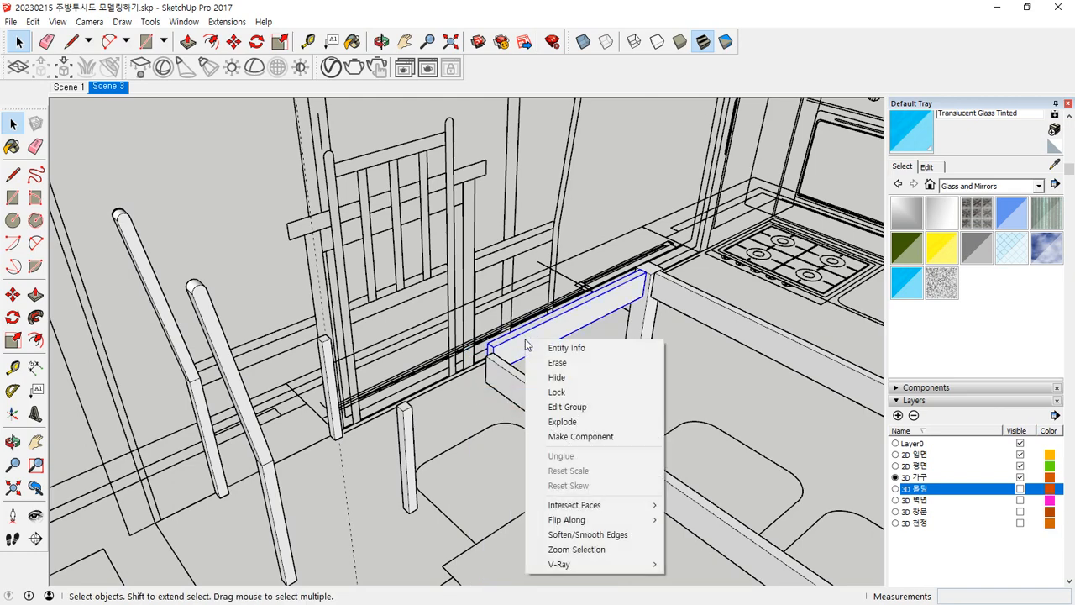
pyautogui.click(547, 377)
# Hide the table leg nearest the cooktop and both long aprons.
pyautogui.rightClick(645, 297)
pyautogui.click(670, 333)
pyautogui.rightClick(681, 296)
pyautogui.click(703, 332)
pyautogui.rightClick(564, 411)
pyautogui.click(586, 447)
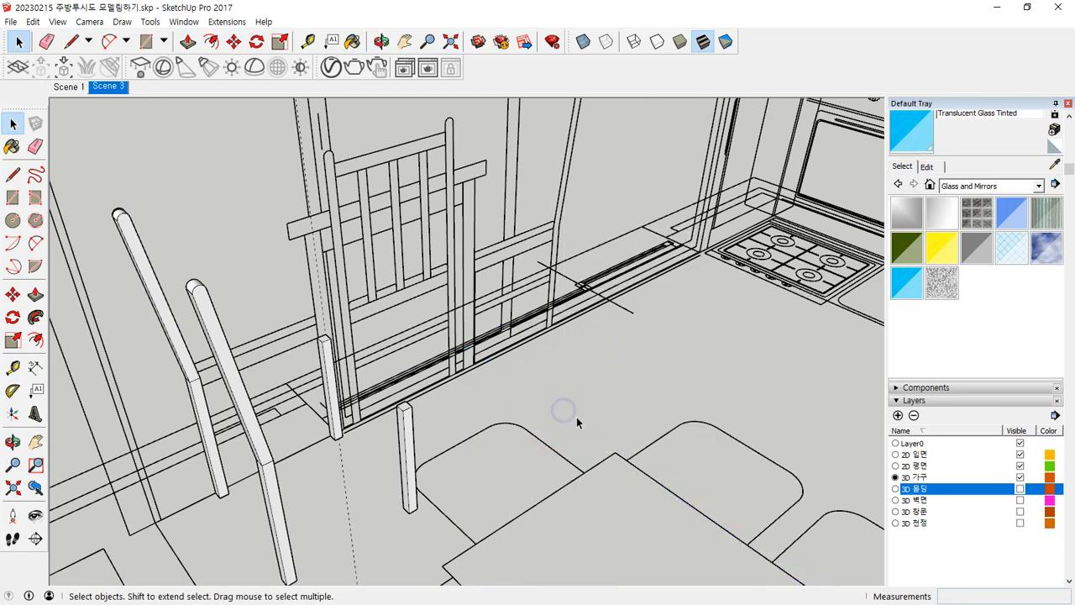
# Hide the remaining two table legs and the short apron between them.
pyautogui.moveTo(576, 418); pyautogui.dragTo(617, 260, button='middle')
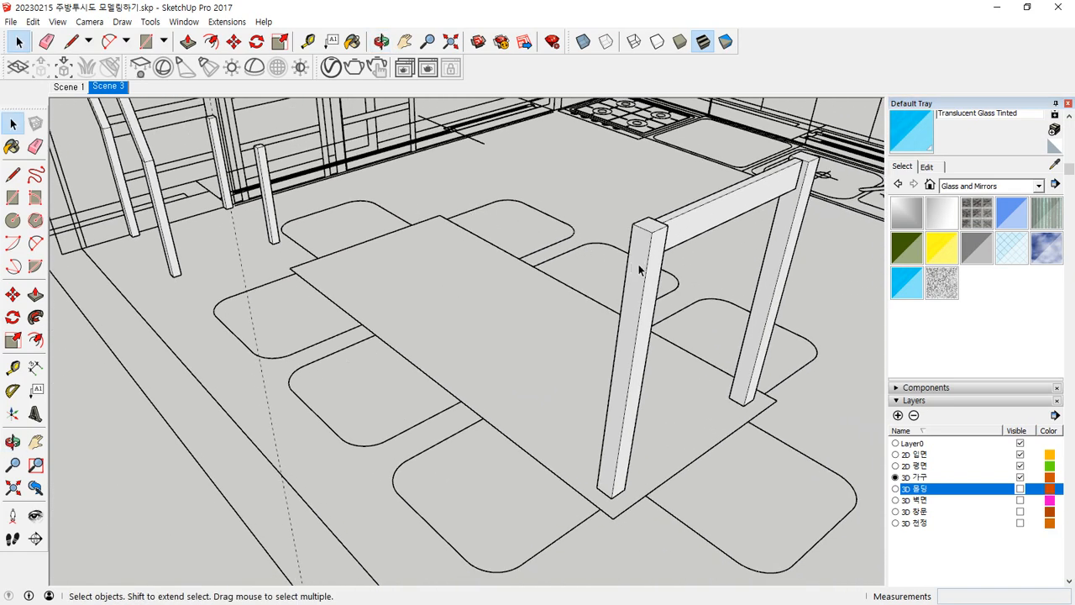
pyautogui.rightClick(639, 269)
pyautogui.click(663, 306)
pyautogui.rightClick(679, 240)
pyautogui.click(702, 277)
pyautogui.rightClick(787, 249)
pyautogui.click(810, 287)
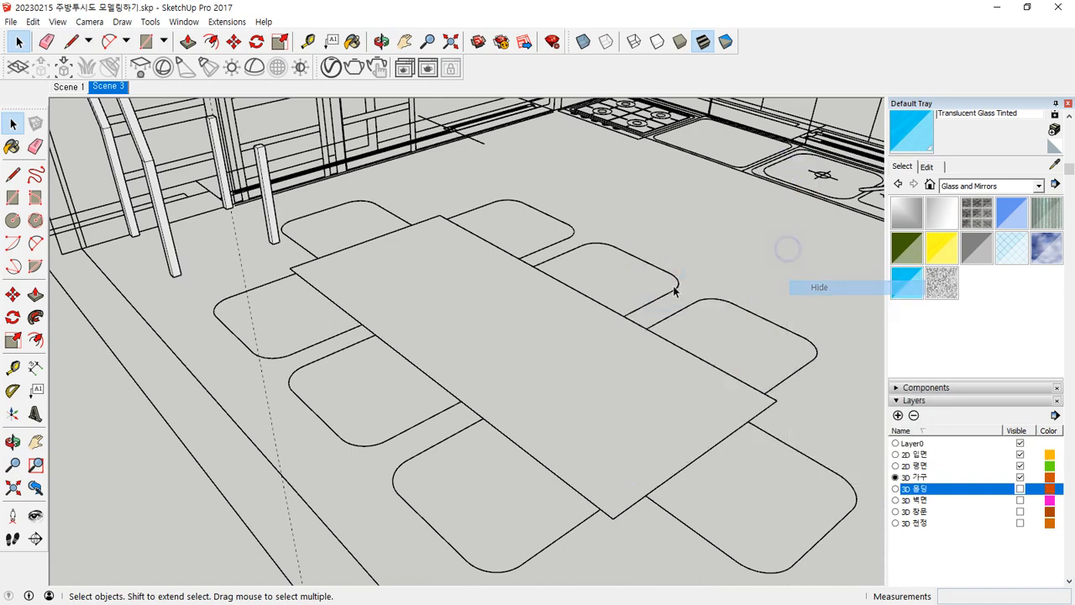
# Measure the height of the horizontal seat rail in the chair's elevation drawing.
pyautogui.scroll(-3, 538, 247)
pyautogui.keyDown('shift'); pyautogui.moveTo(535, 247); pyautogui.dragTo(553, 351, button='middle'); pyautogui.keyUp('shift')
pyautogui.scroll(5, 355, 243)
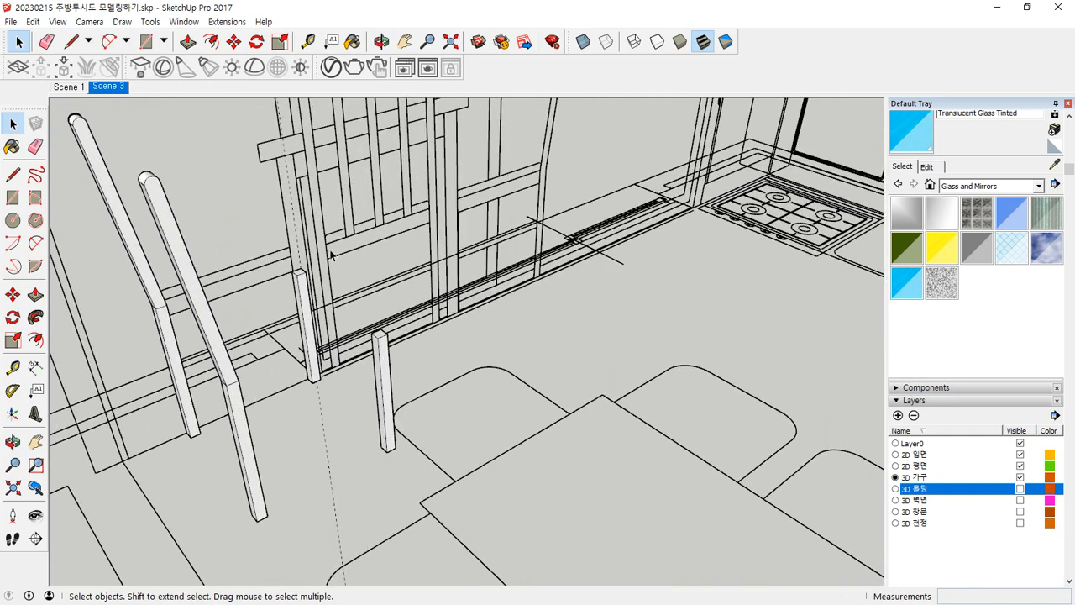
pyautogui.scroll(2, 352, 248)
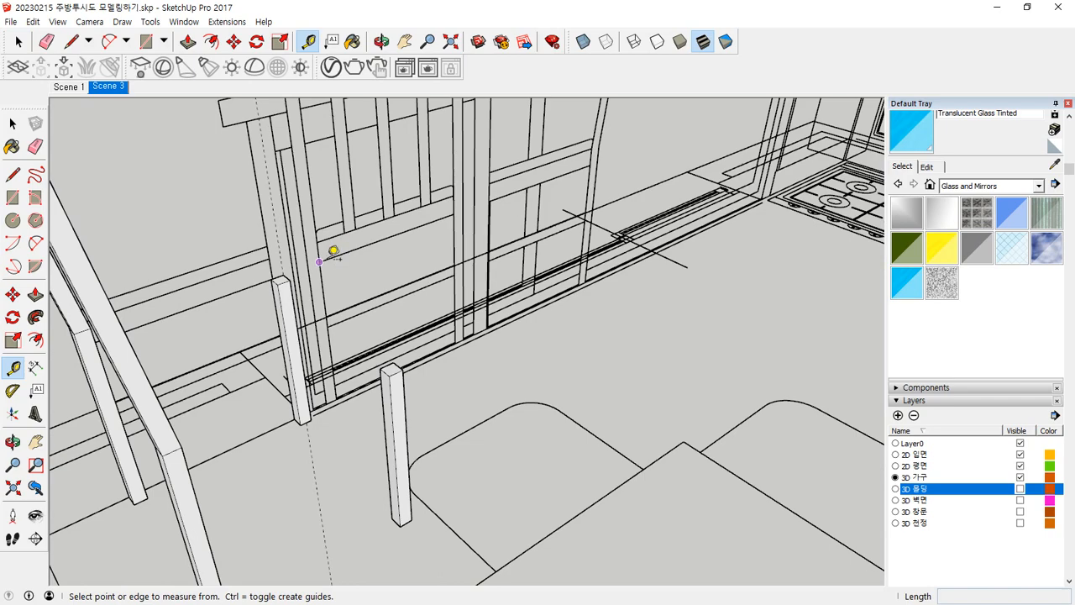
pyautogui.click(320, 261)
pyautogui.click(323, 234)
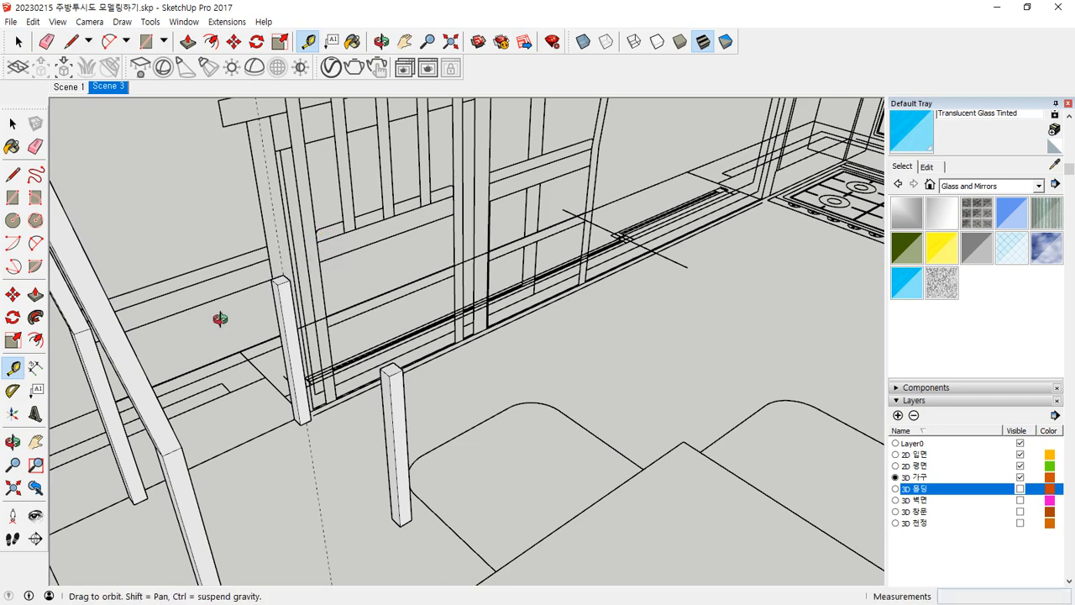
# Draw a 390 mm line between the inner faces of the two back posts at their bend.
pyautogui.moveTo(218, 317); pyautogui.dragTo(378, 300, button='middle')
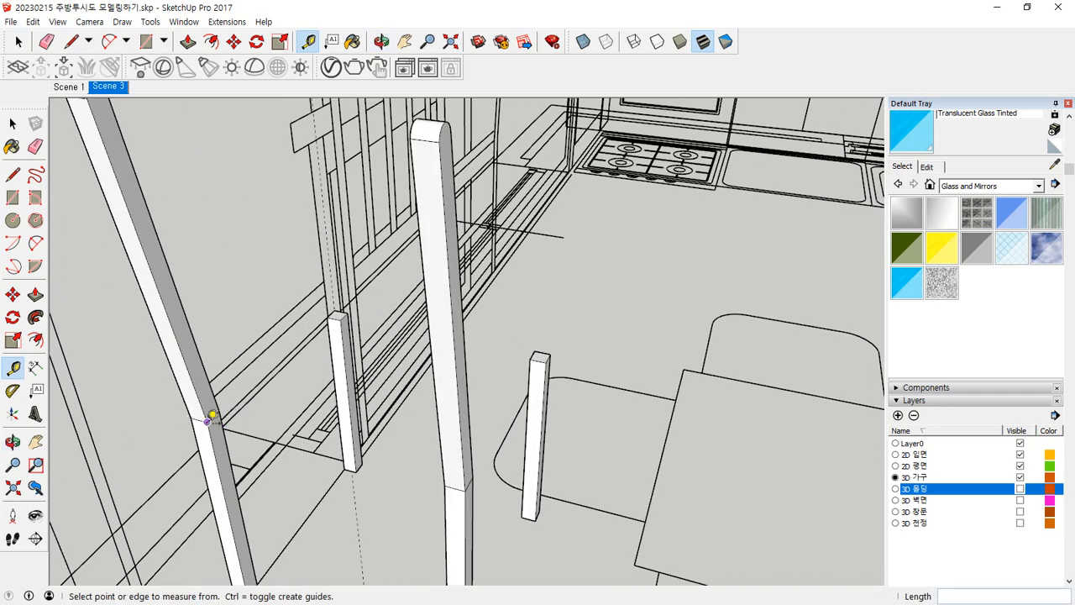
pyautogui.press('l')
pyautogui.click(207, 421)
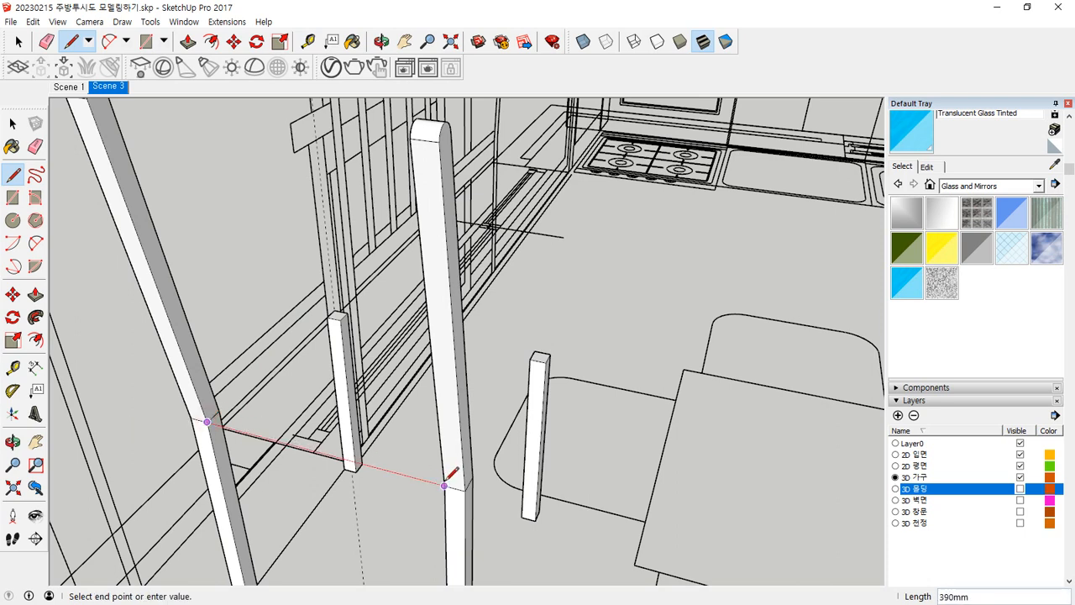
pyautogui.click(443, 485)
# Try copying the line upward and drawing a rectangle between the two lines across the back posts.
pyautogui.press('m')
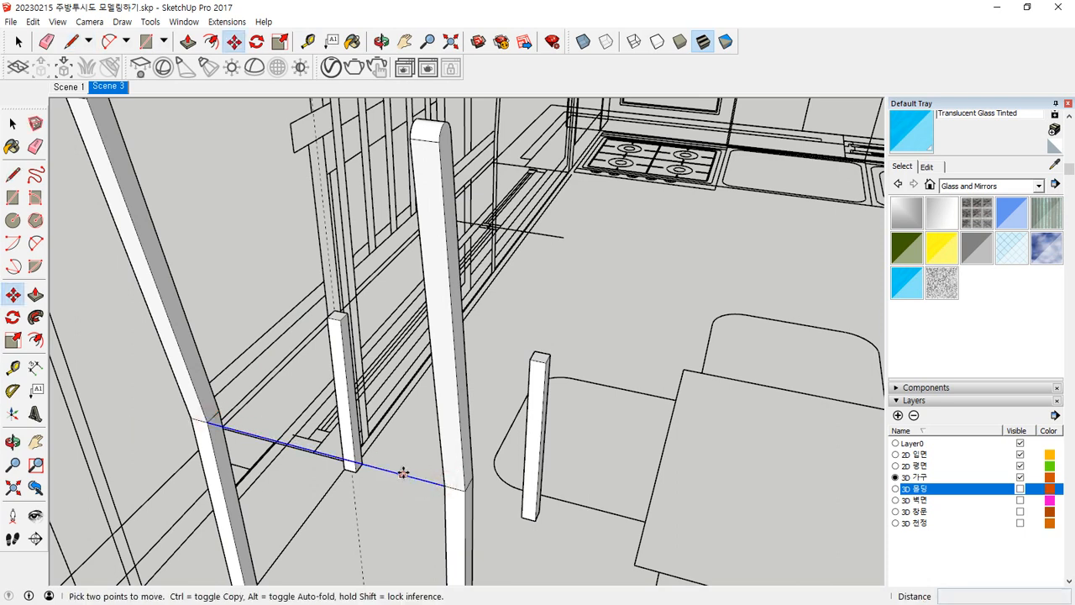
pyautogui.press('ctrl')
pyautogui.click(403, 473)
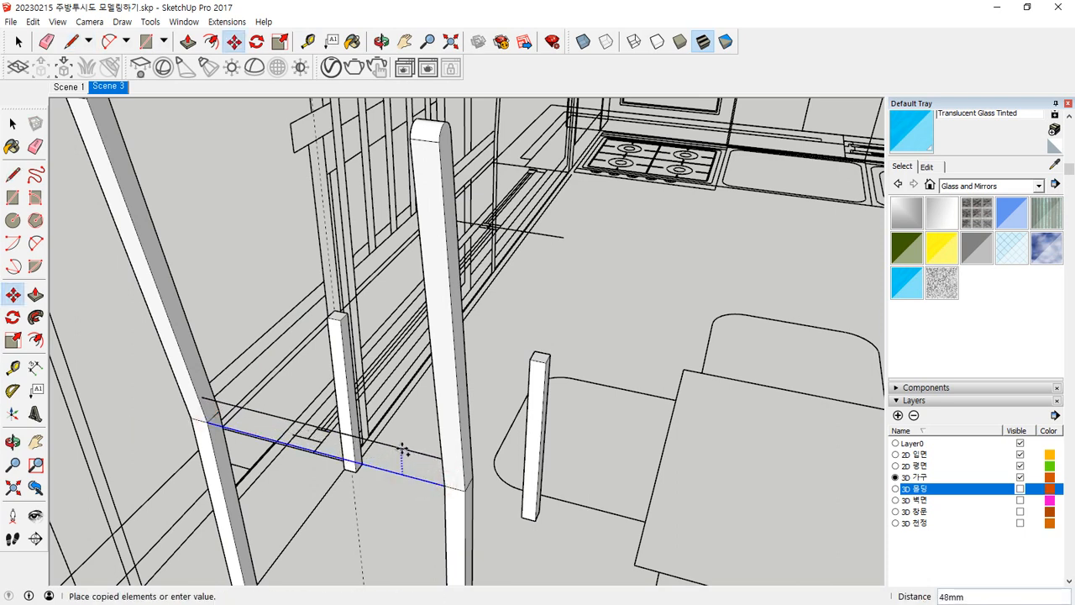
pyautogui.write('5')
pyautogui.press('Return')
pyautogui.press('r')
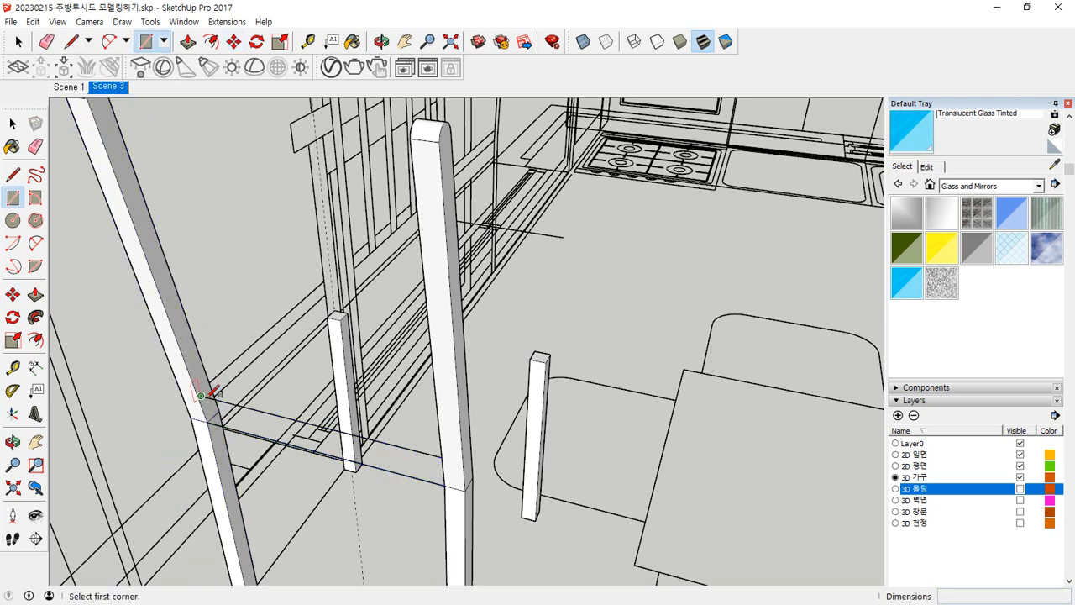
pyautogui.click(201, 394)
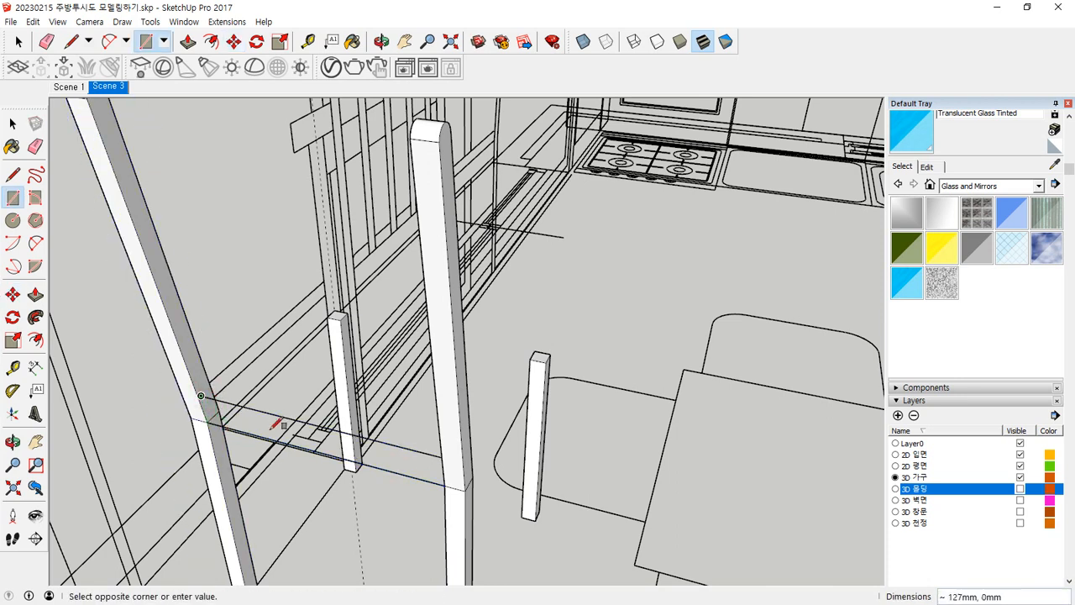
pyautogui.click(443, 470)
# Try extruding the rectangle 440 mm to the front legs, and undo the extrusion, the rectangle and the upper line copy.
pyautogui.moveTo(374, 434); pyautogui.dragTo(531, 254, button='middle')
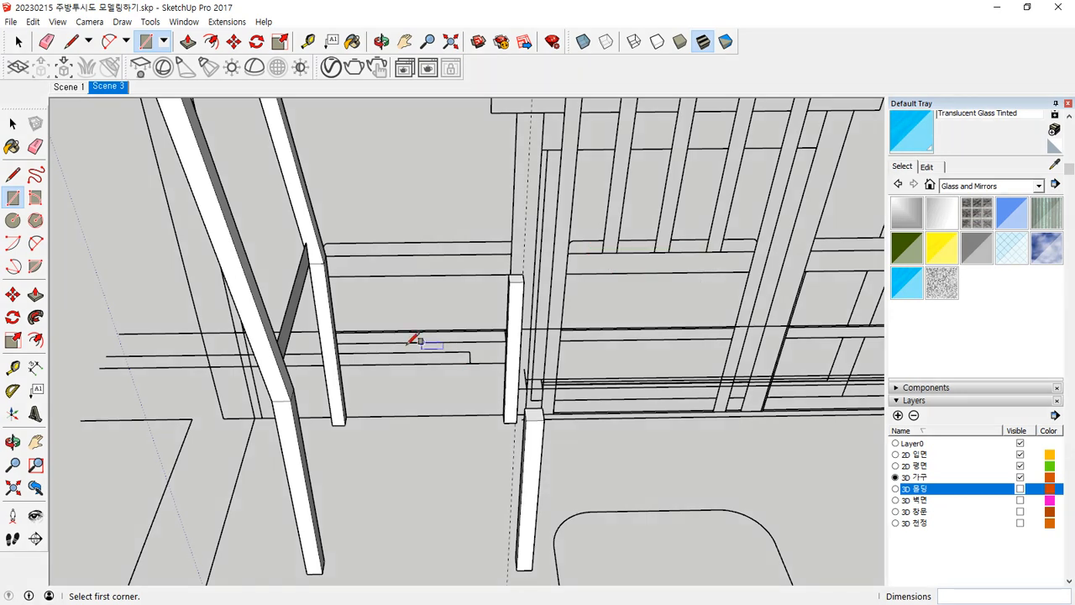
pyautogui.press('p')
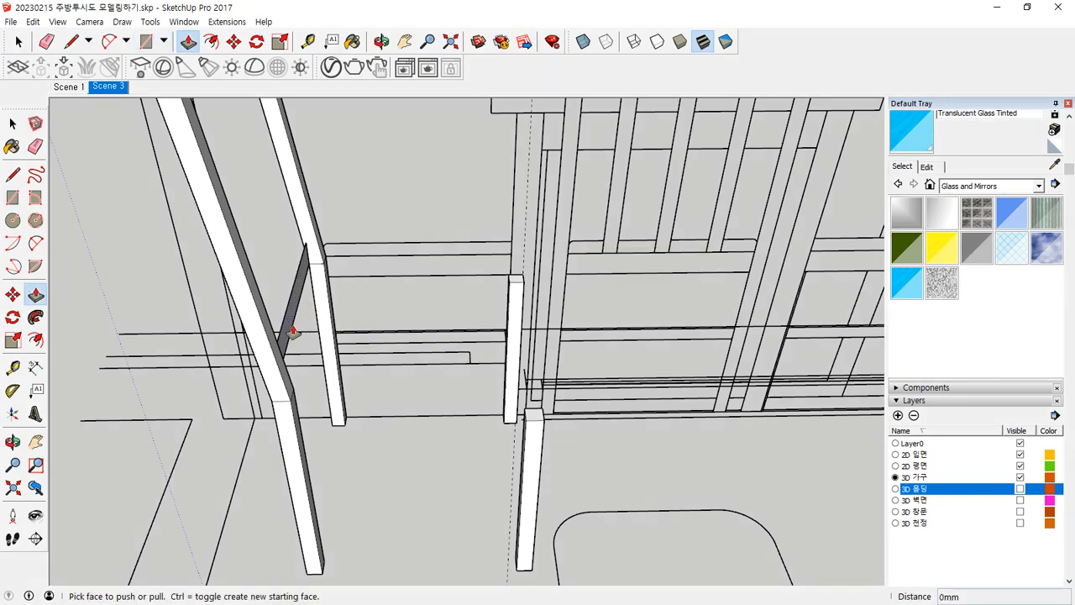
pyautogui.click(292, 332)
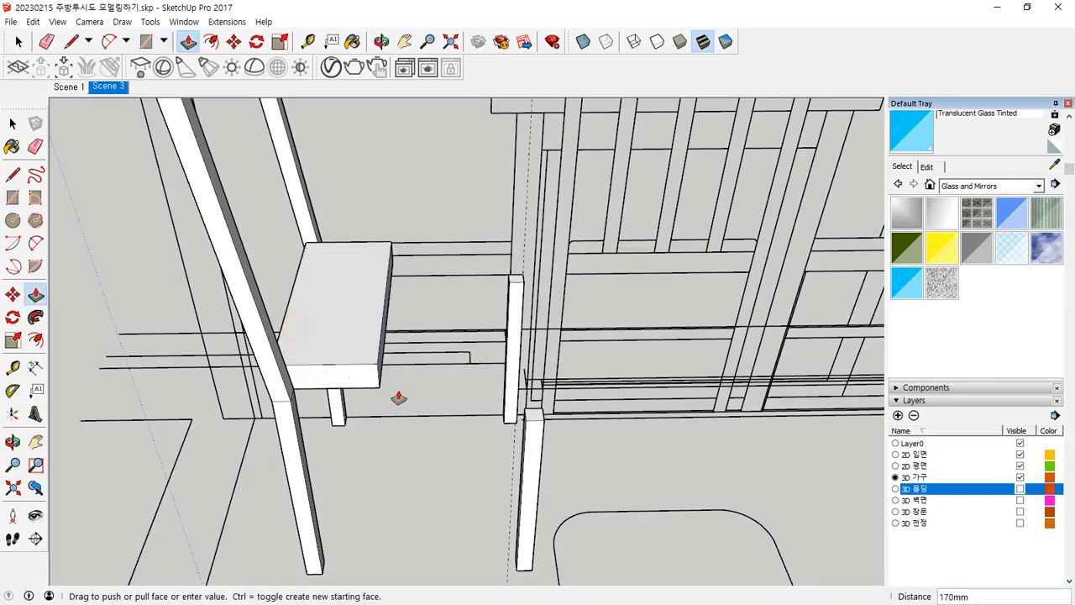
pyautogui.click(544, 413)
pyautogui.moveTo(523, 440); pyautogui.dragTo(526, 293, button='middle')
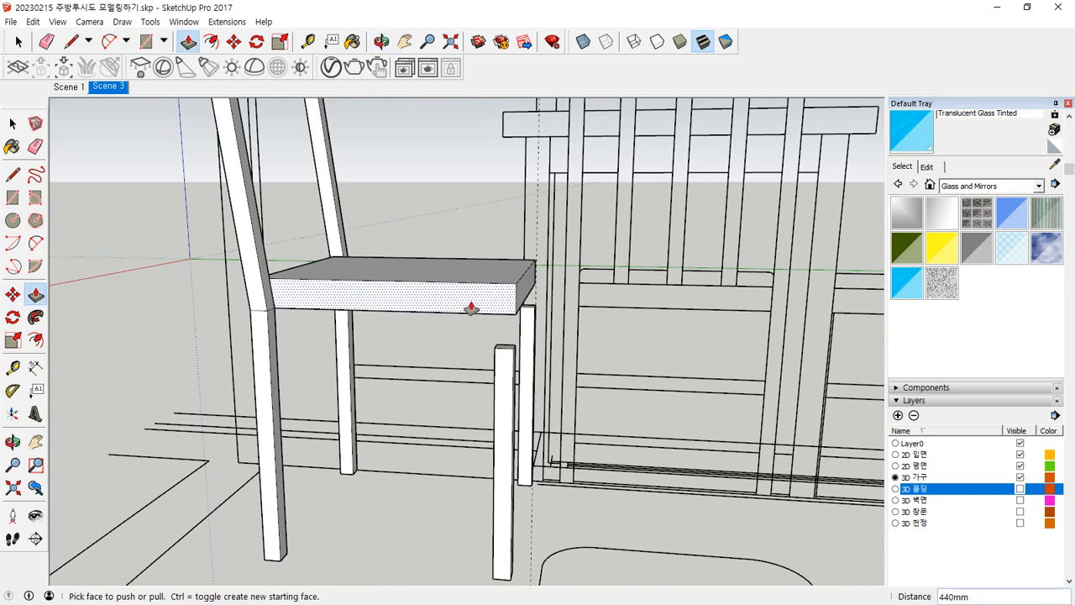
pyautogui.hotkey('ctrl', 'z')
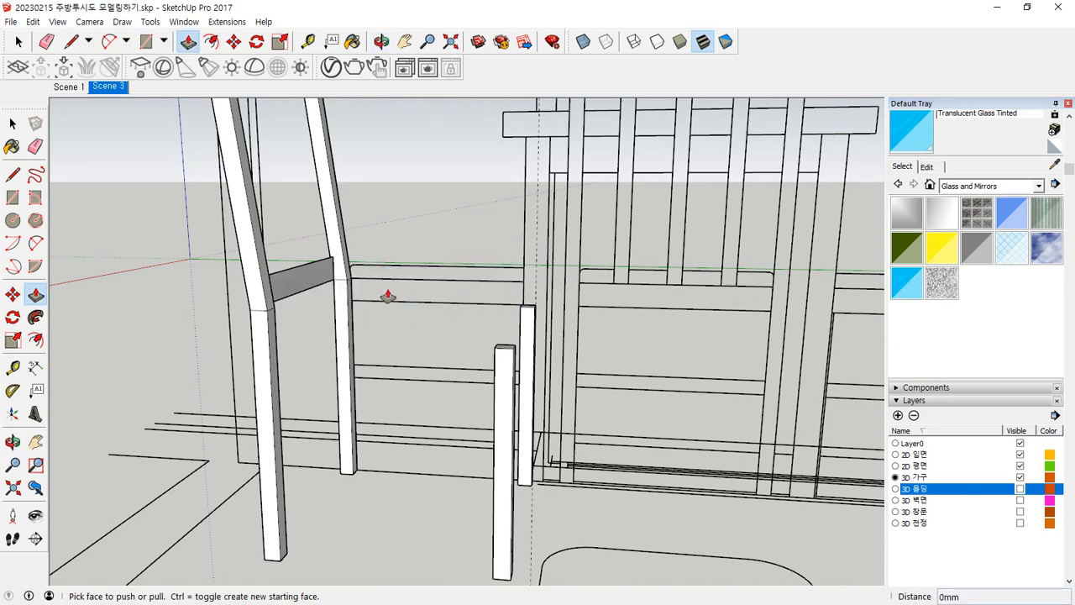
pyautogui.hotkey('ctrl', 'z')
# Copy the line between the back posts 50 mm straight down.
pyautogui.moveTo(188, 329); pyautogui.dragTo(372, 324, button='middle')
pyautogui.press('m')
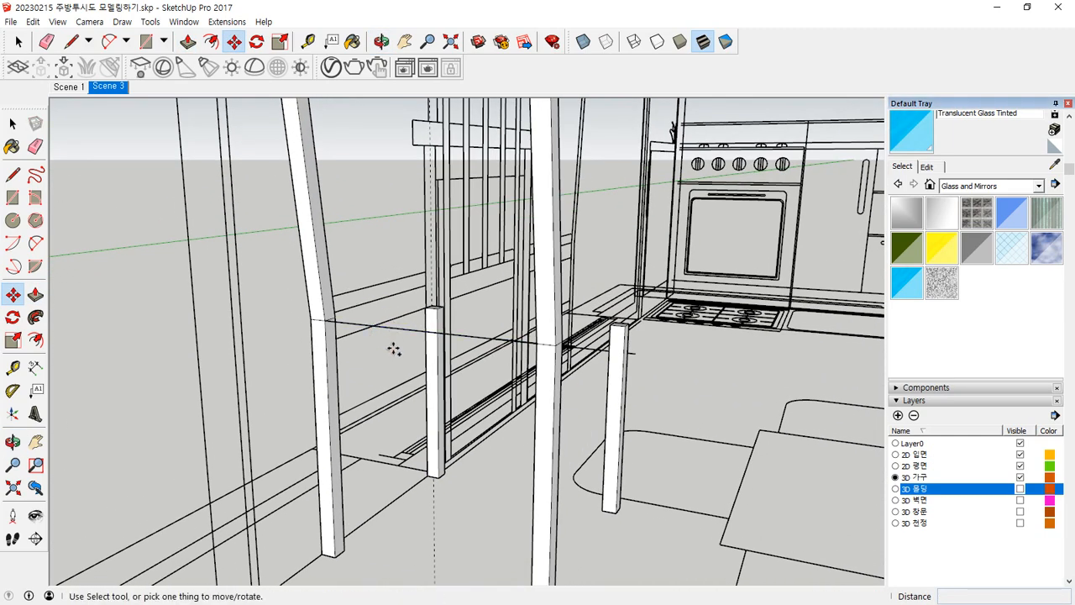
pyautogui.click(401, 328)
pyautogui.press('ctrl')
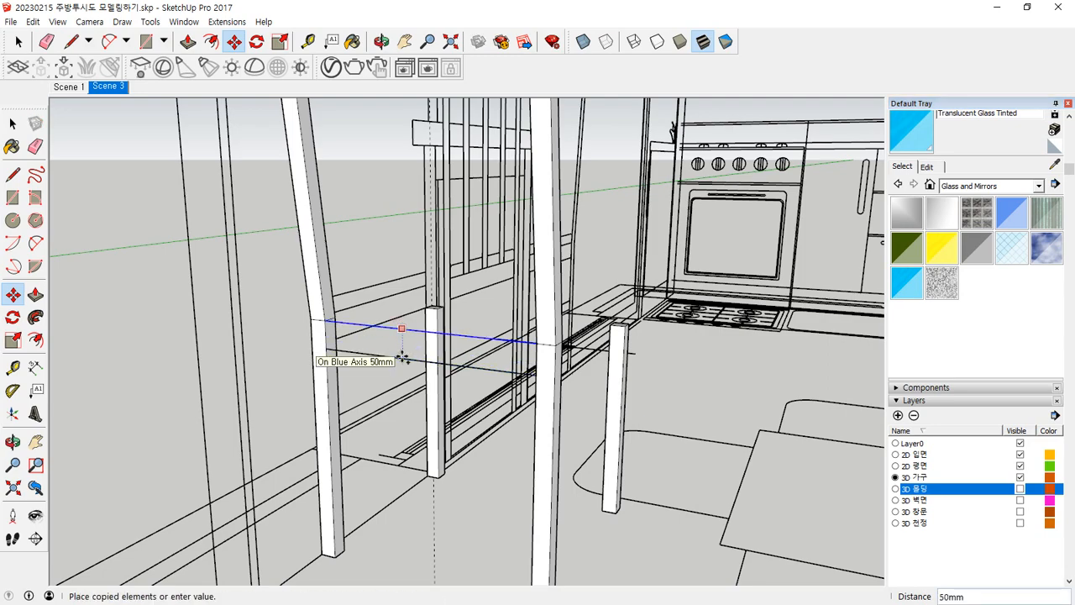
pyautogui.write('50')
pyautogui.press('Return')
# Draw a 390 x 50 mm rectangle between the back posts, spanning the bend line and its lower copy.
pyautogui.moveTo(403, 359); pyautogui.dragTo(301, 317, button='middle')
pyautogui.press('r')
pyautogui.click(290, 301)
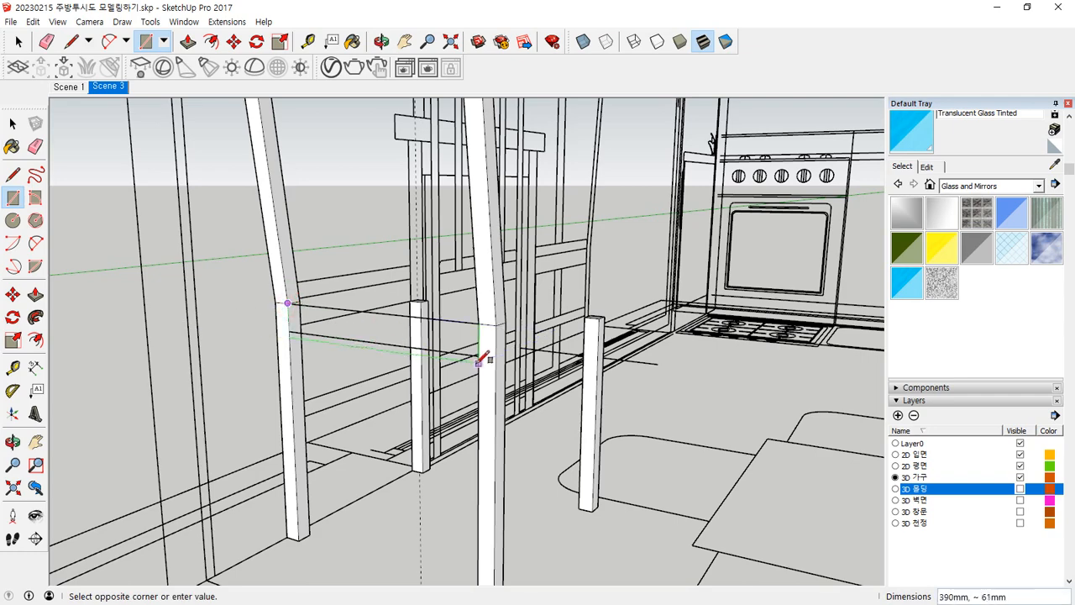
pyautogui.click(476, 356)
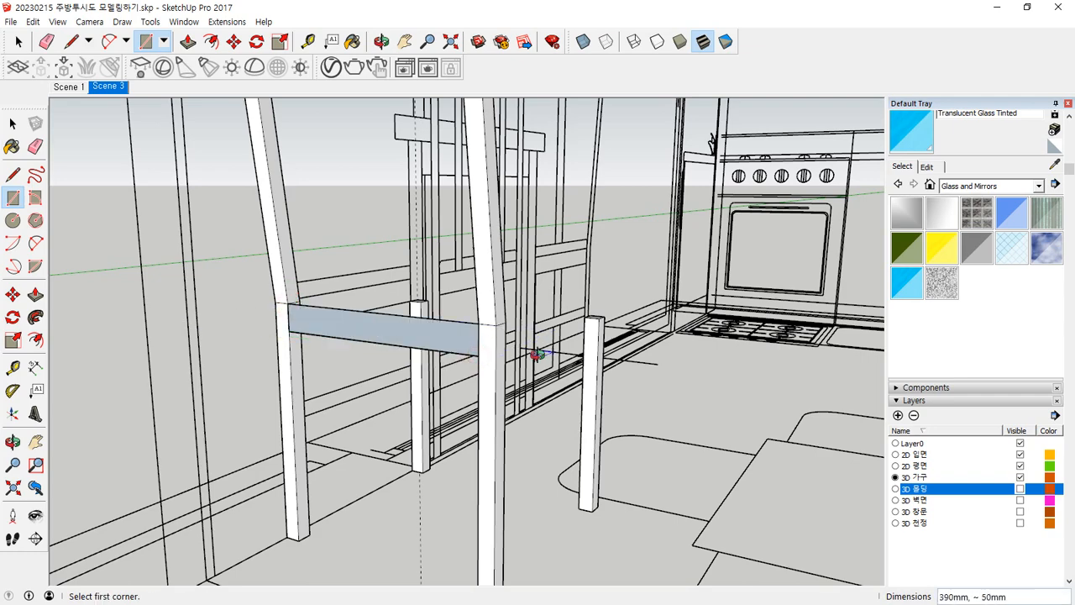
# Extrude the rectangle between the back posts 440 mm forward to the front legs to form the seat block.
pyautogui.moveTo(538, 353); pyautogui.dragTo(448, 372, button='middle')
pyautogui.press('p')
pyautogui.moveTo(445, 370); pyautogui.dragTo(612, 321)
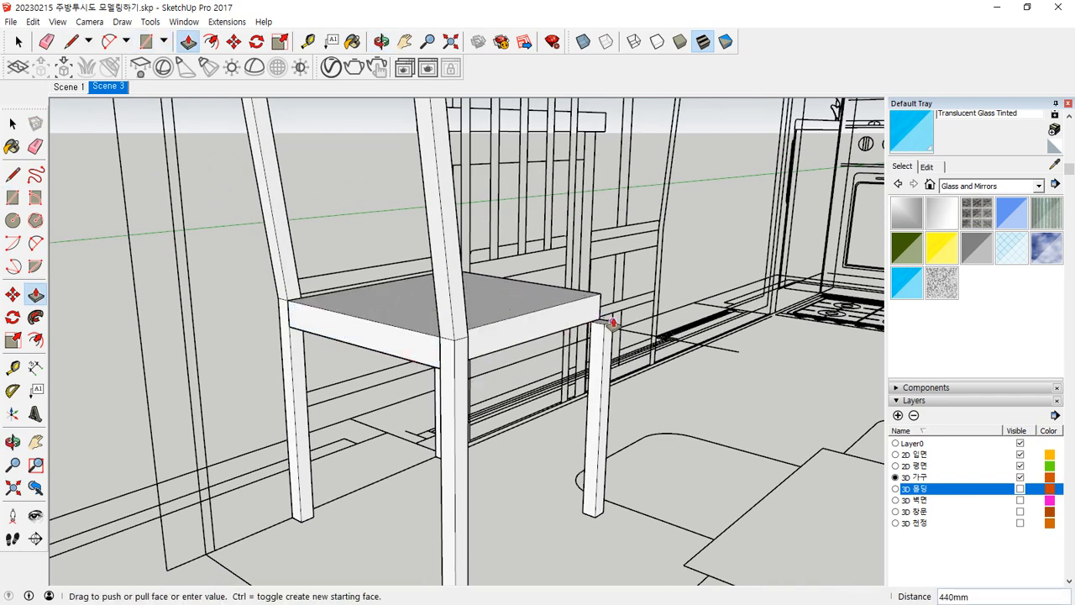
pyautogui.moveTo(619, 325); pyautogui.dragTo(305, 329, button='middle')
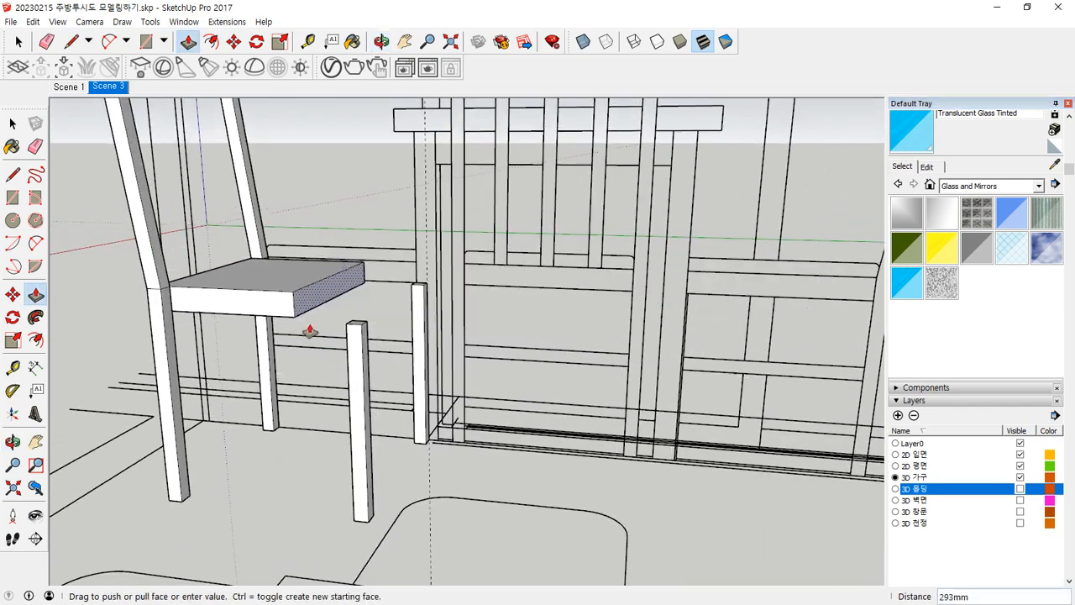
pyautogui.click(364, 335)
pyautogui.moveTo(319, 377); pyautogui.dragTo(216, 323, button='middle')
pyautogui.scroll(2, 217, 323)
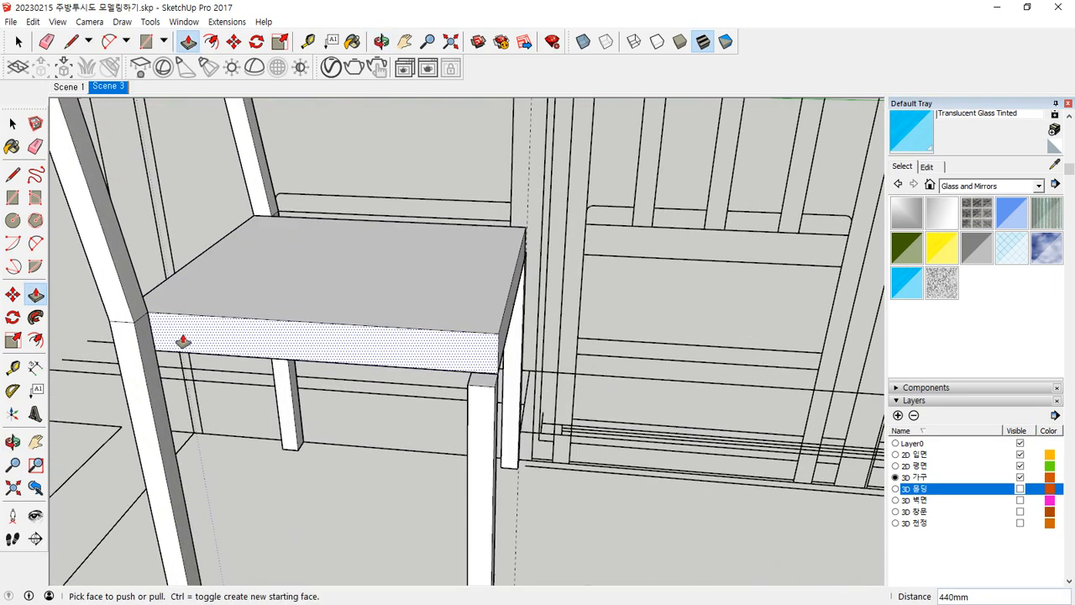
# Split the seat's first side face with a 50 mm vertical line along the back post and extrude it 30 mm outward.
pyautogui.press('l')
pyautogui.click(155, 344)
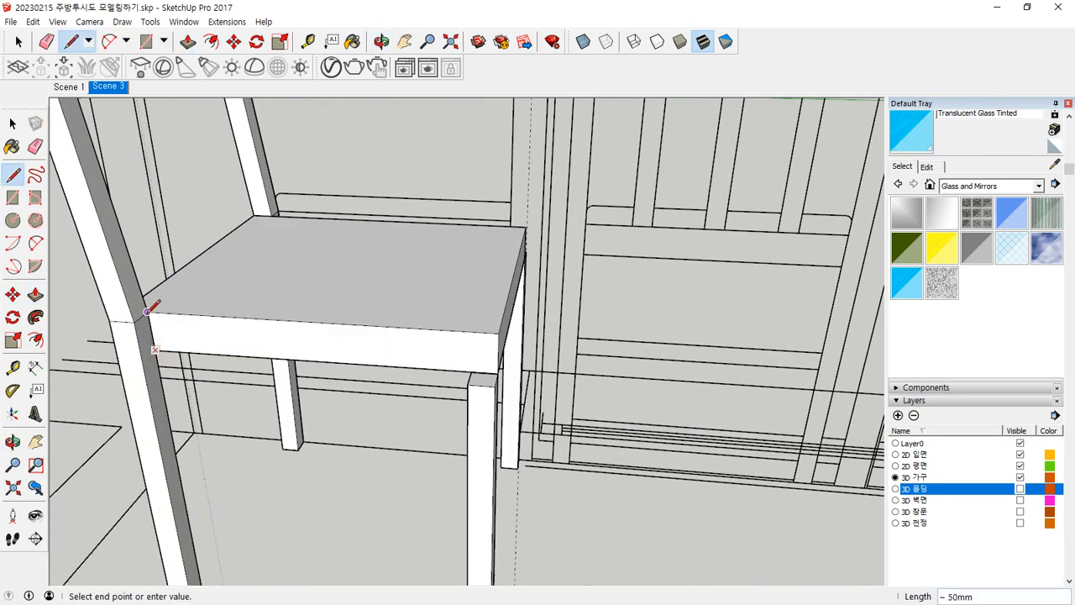
pyautogui.click(146, 311)
pyautogui.press('p')
pyautogui.moveTo(192, 341); pyautogui.dragTo(159, 427)
# Split the seat's opposite side face with a 50 mm vertical line at the back post and extrude it flush with the post's outer side.
pyautogui.moveTo(159, 427); pyautogui.dragTo(629, 283, button='middle')
pyautogui.scroll(2, 630, 294)
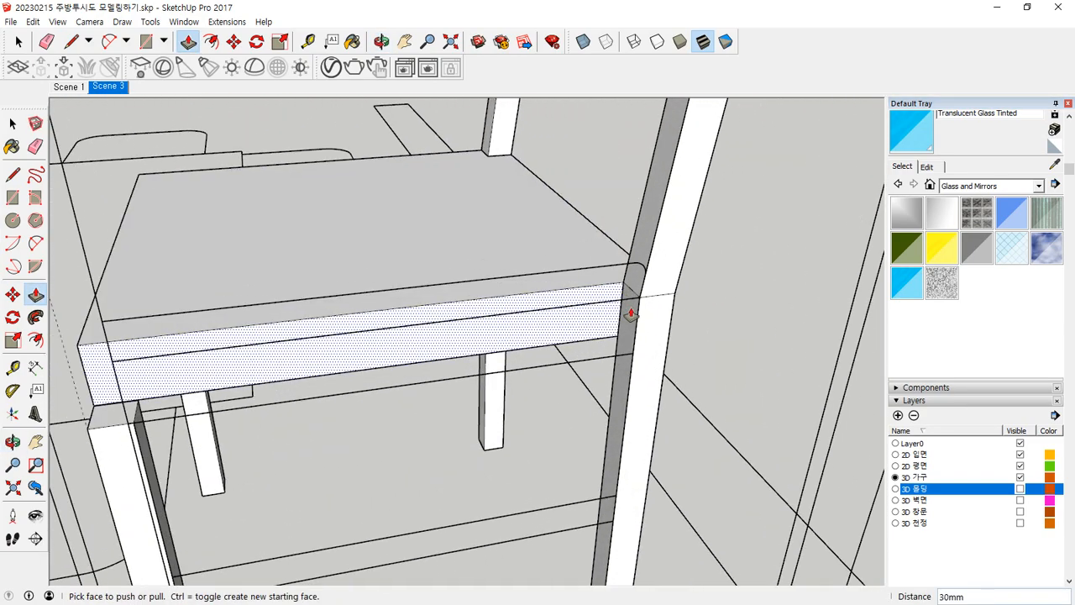
pyautogui.press('l')
pyautogui.click(619, 328)
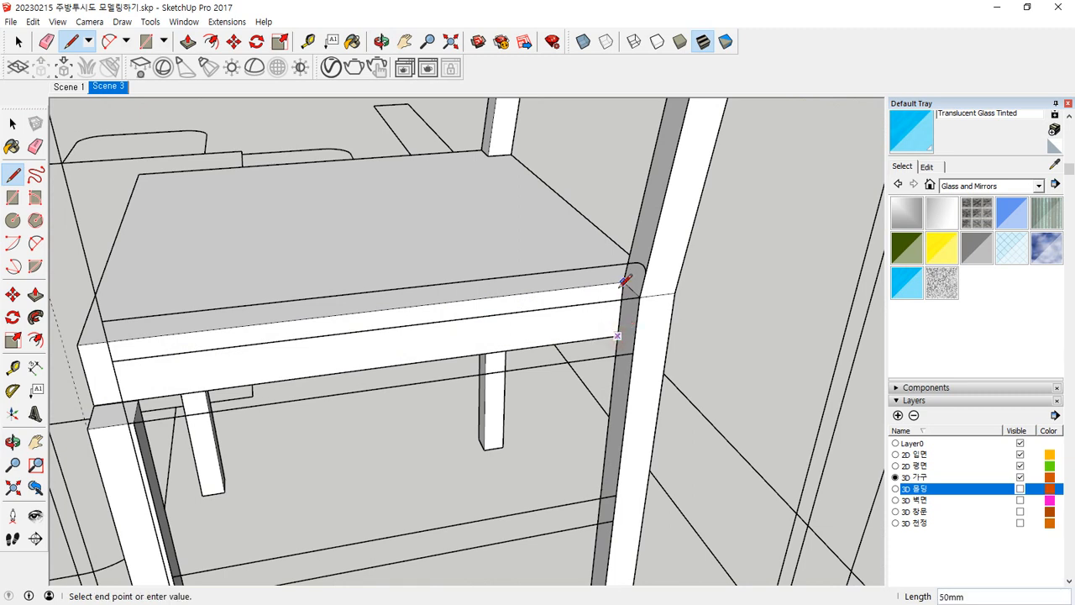
pyautogui.click(625, 282)
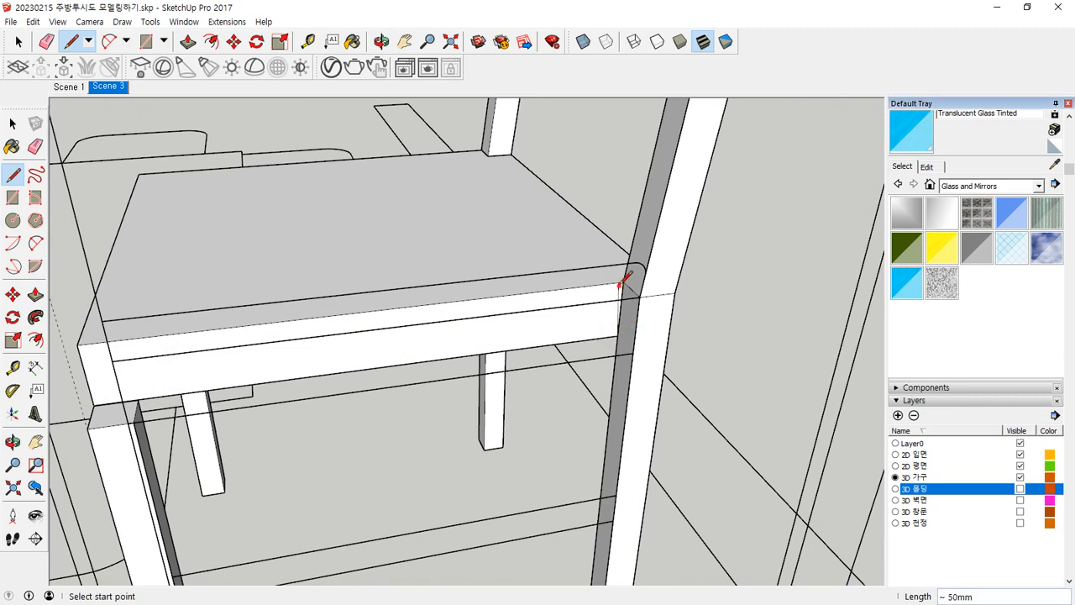
pyautogui.click(618, 334)
pyautogui.click(628, 281)
pyautogui.press('p')
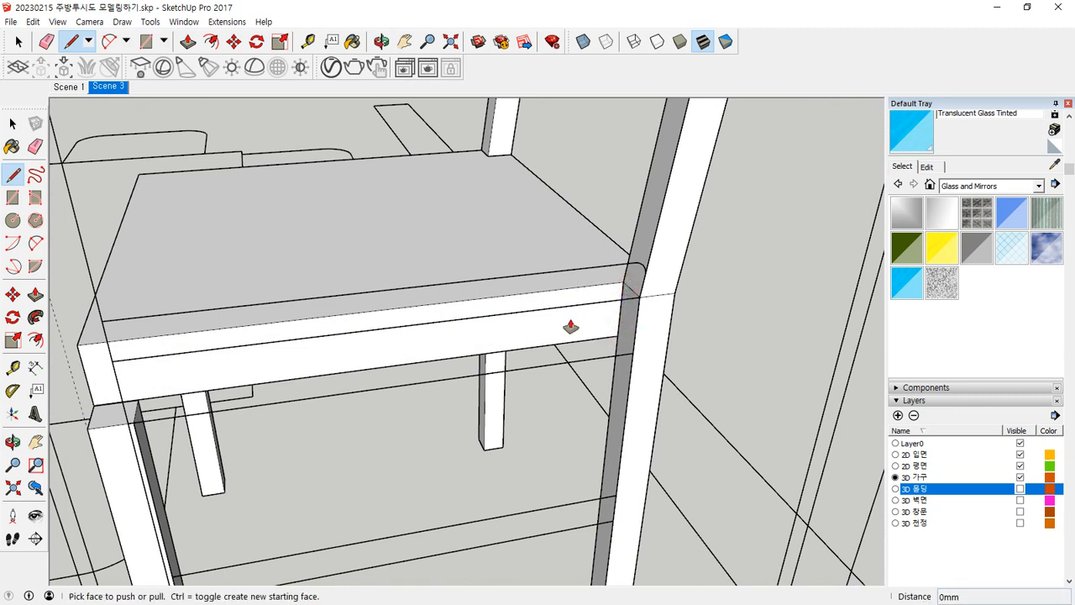
pyautogui.click(570, 326)
pyautogui.click(660, 271)
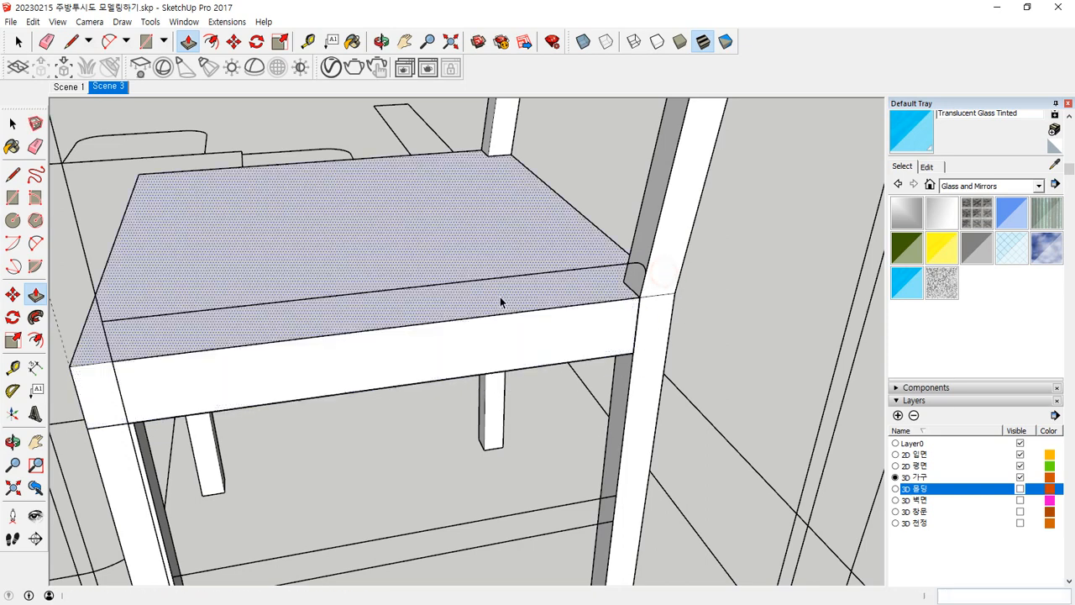
# Select all faces and edges of the seat block and make them a group.
pyautogui.press('space')
pyautogui.click(429, 247)
pyautogui.rightClick(425, 243)
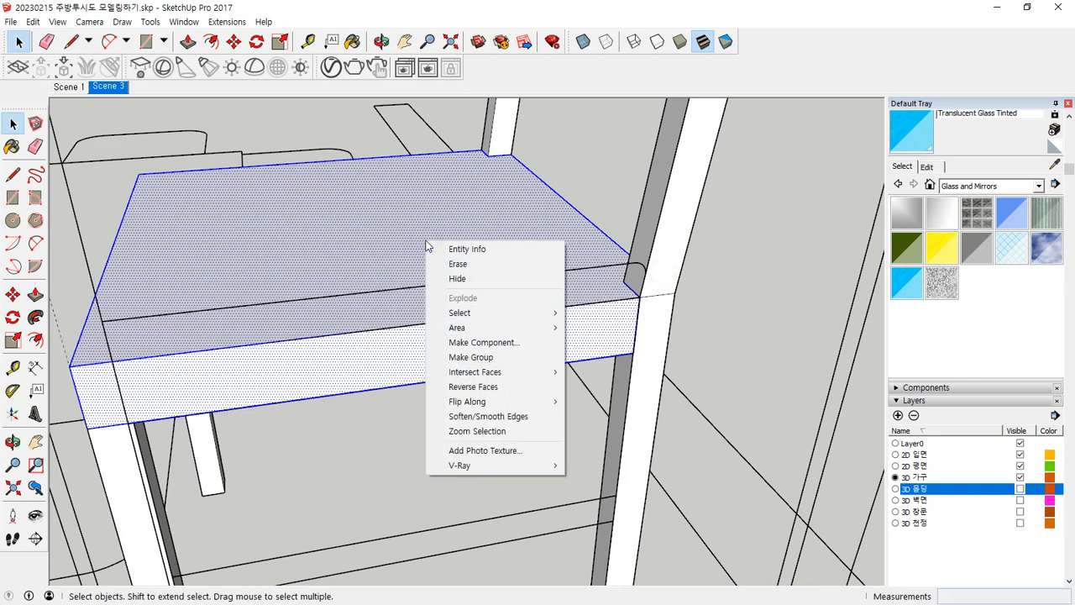
# Start drawing a rectangle on the backrest in the chair's elevation drawing.
pyautogui.scroll(-6, 412, 255)
pyautogui.moveTo(333, 262); pyautogui.dragTo(744, 267, button='middle')
pyautogui.moveTo(281, 272); pyautogui.dragTo(416, 360, button='middle')
pyautogui.scroll(-2, 576, 261)
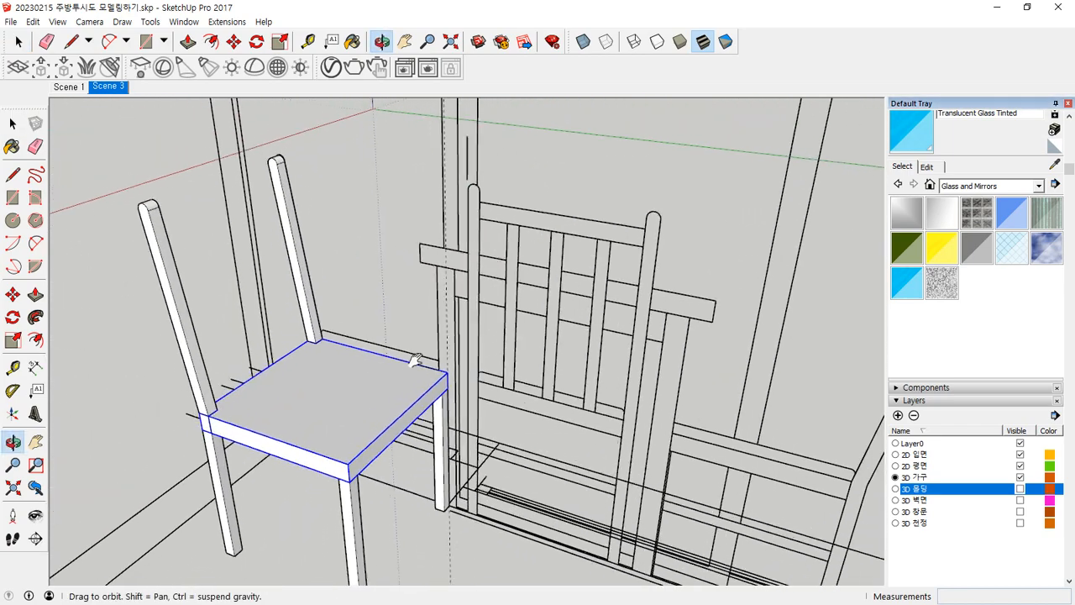
pyautogui.press('r')
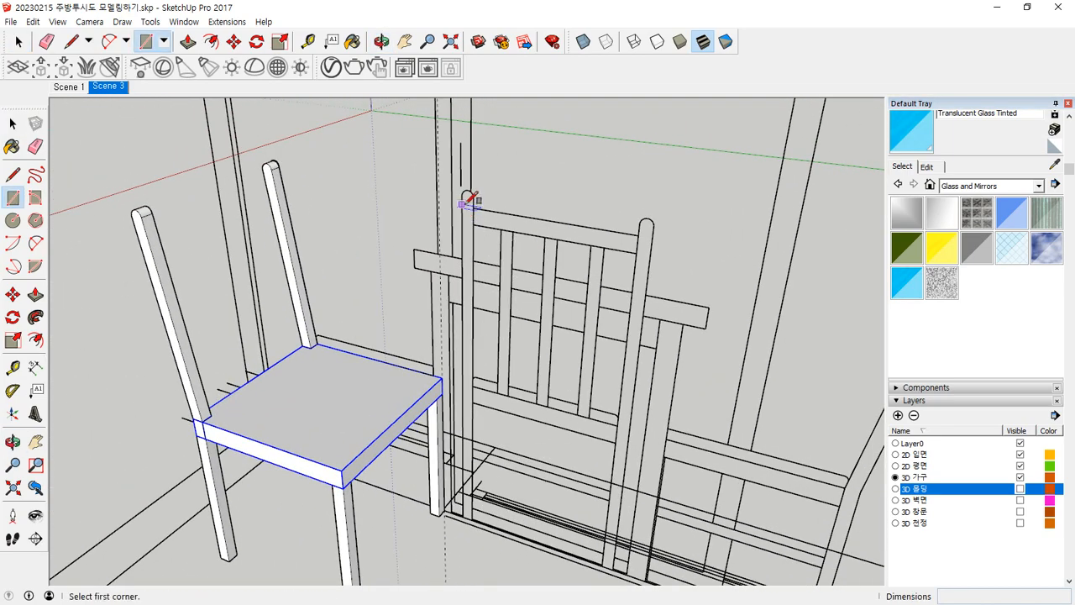
# Draw a 40 mm by 390 mm rectangle over the backrest's top rail in the chair elevation drawing.
pyautogui.click(472, 206)
pyautogui.click(638, 251)
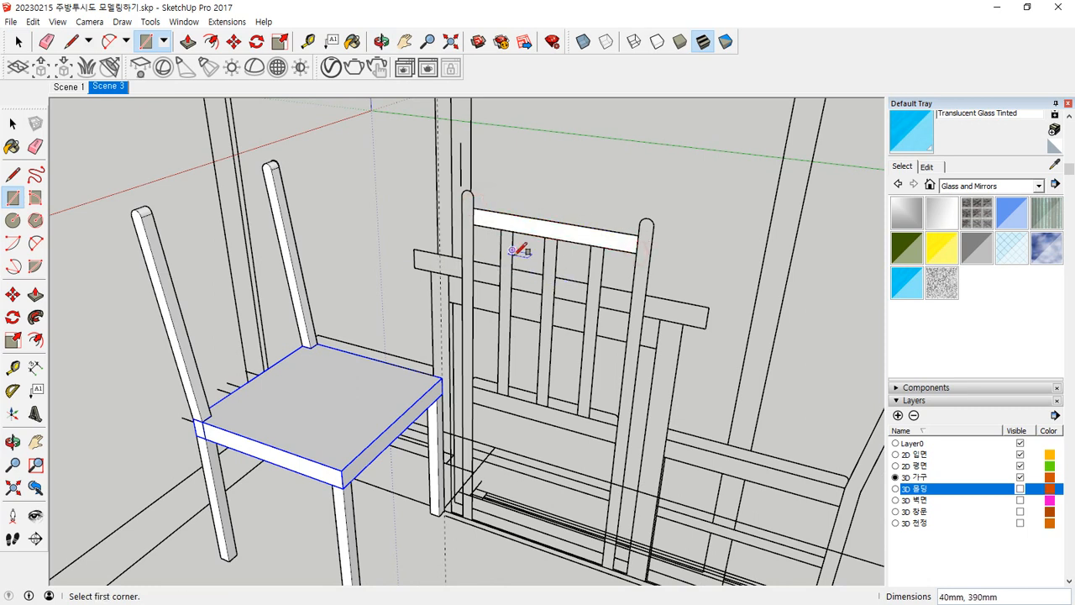
# Draw a reference line from the top rail's upper corner across to the far back post of the chair.
pyautogui.press('l')
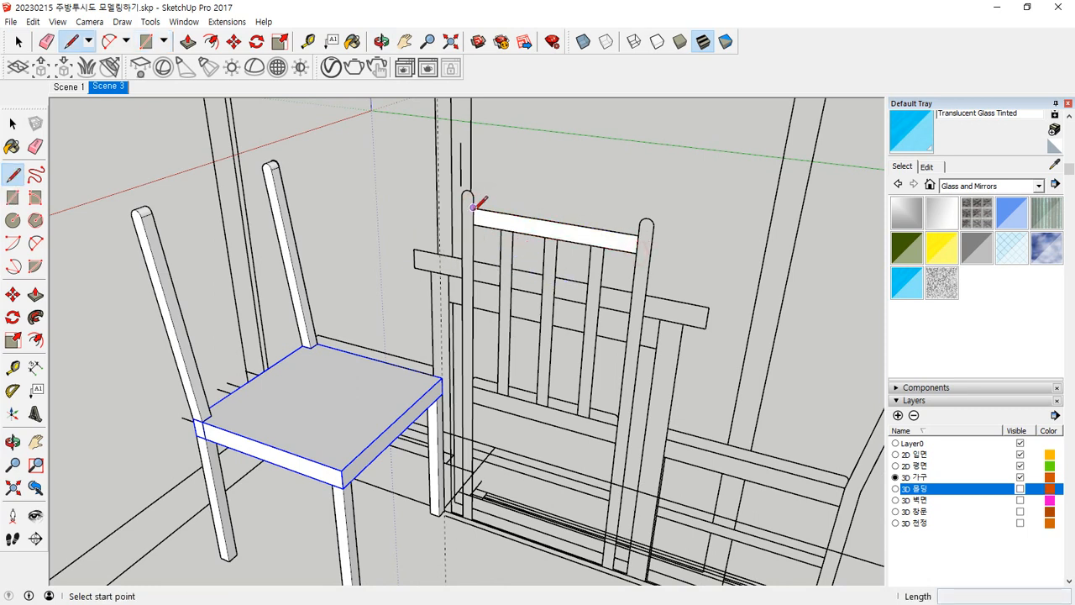
pyautogui.click(474, 207)
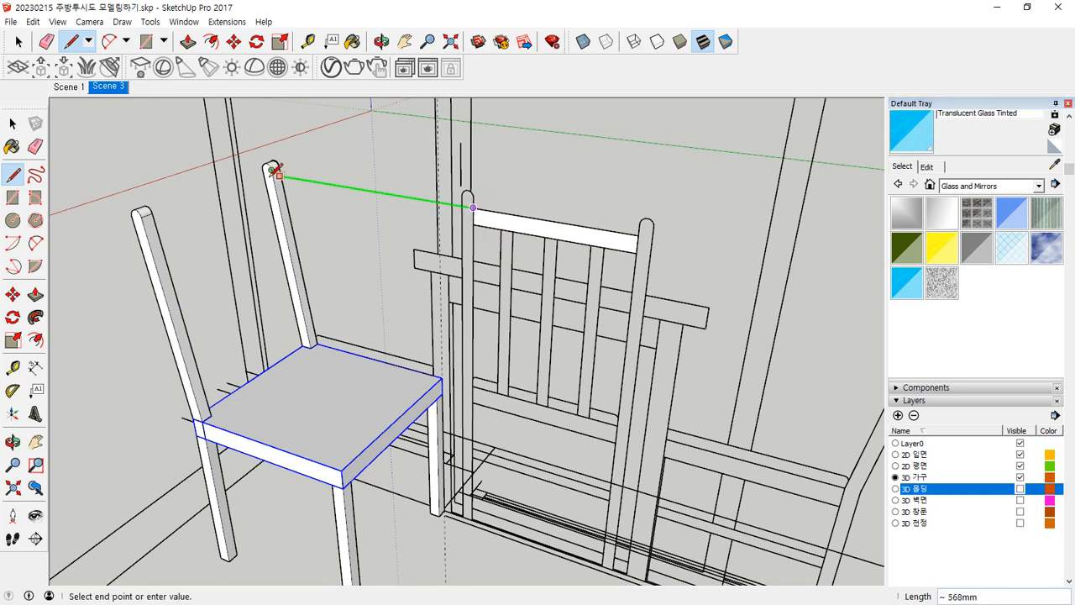
pyautogui.click(281, 177)
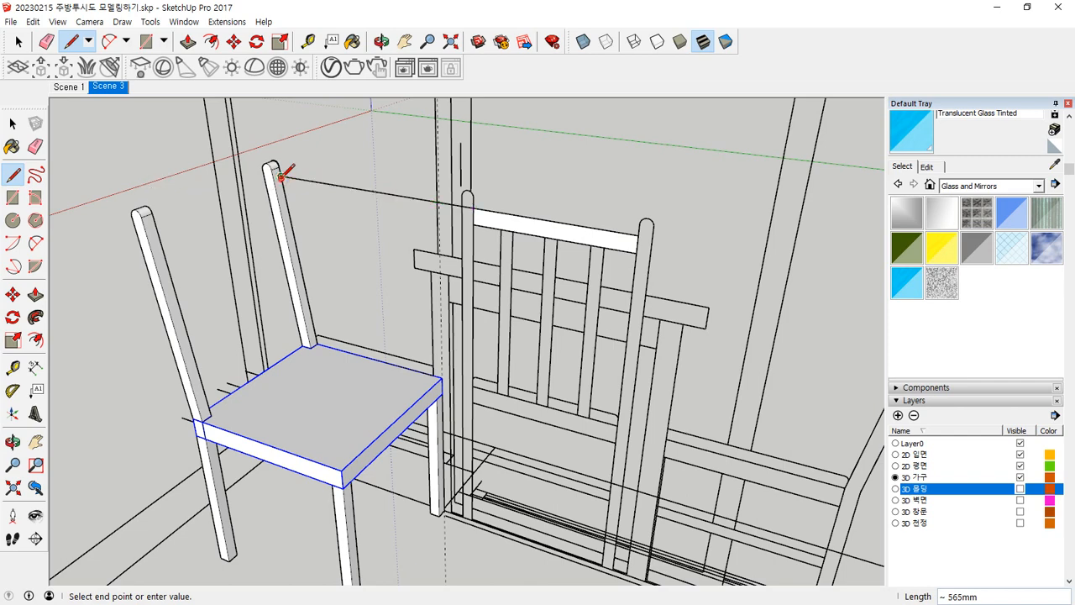
pyautogui.press('Escape')
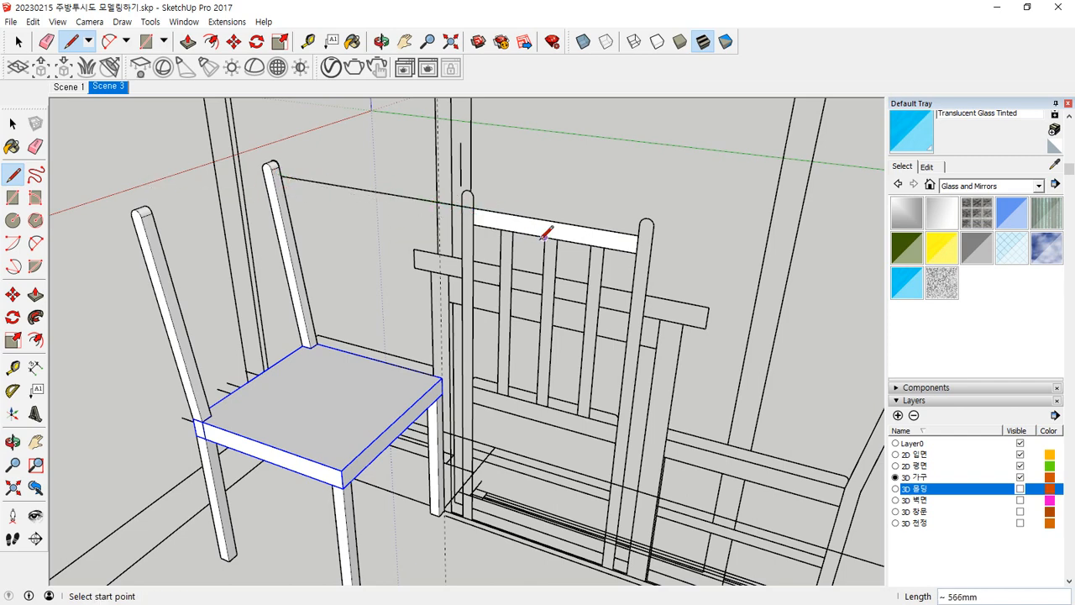
# Push/Pull the top rail face 20 mm to give the rail its thickness.
pyautogui.moveTo(547, 234); pyautogui.dragTo(548, 266, button='middle')
pyautogui.press('o')
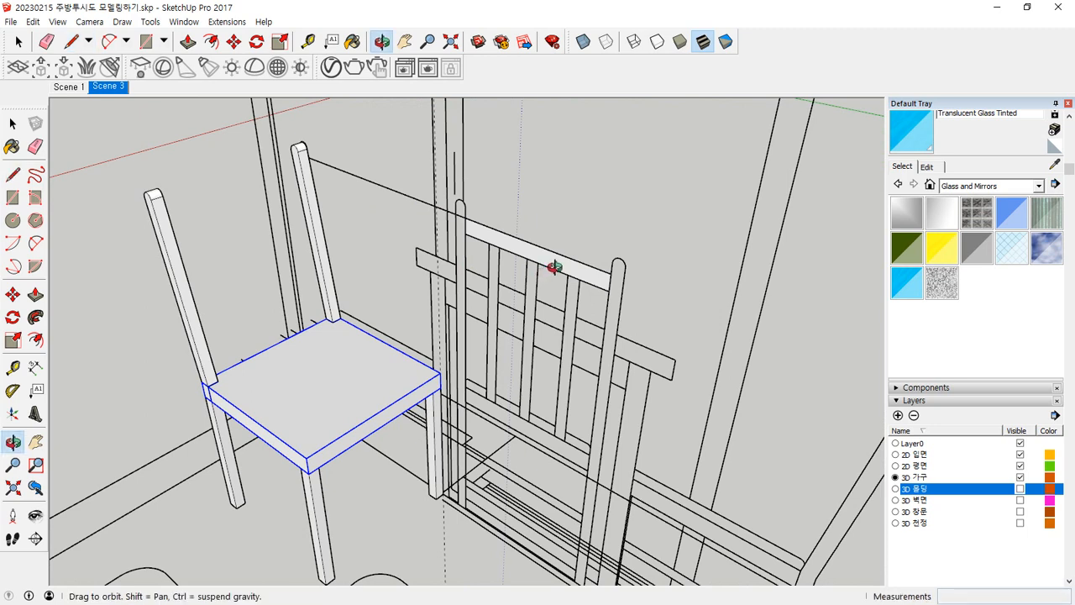
pyautogui.press('p')
pyautogui.click(556, 267)
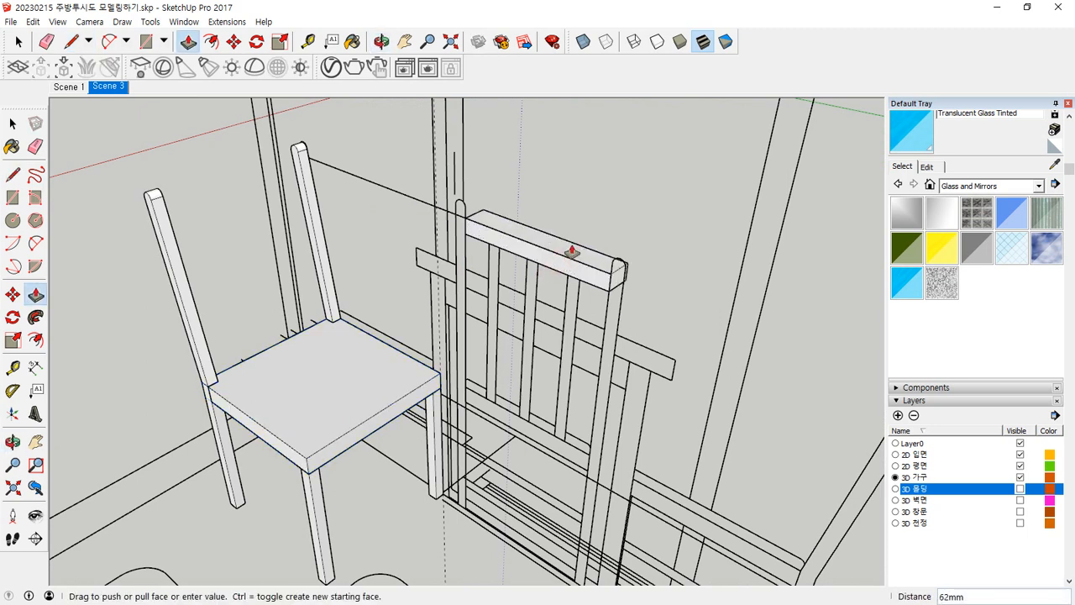
pyautogui.write('20')
pyautogui.press('Return')
# Select the extruded top rail with its connected geometry and make it a group.
pyautogui.press('space')
pyautogui.doubleClick(582, 268)
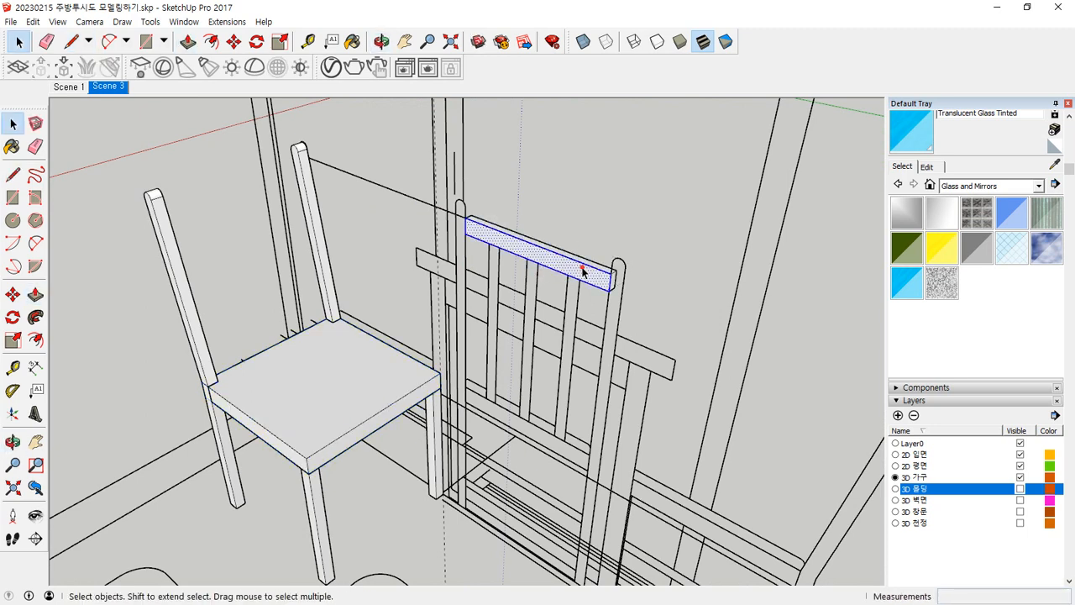
pyautogui.rightClick(581, 271)
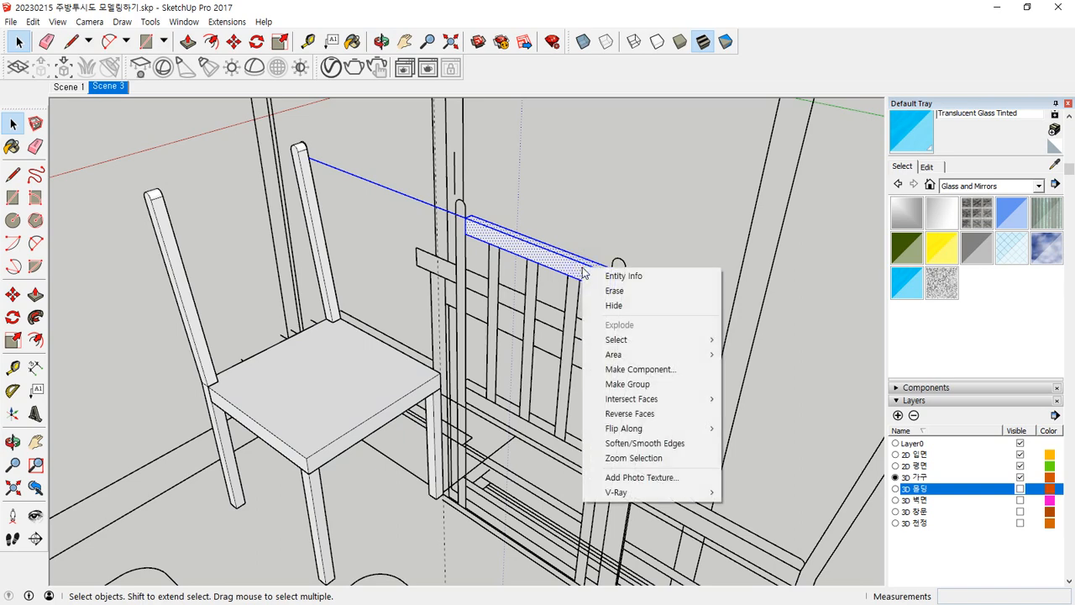
pyautogui.click(627, 384)
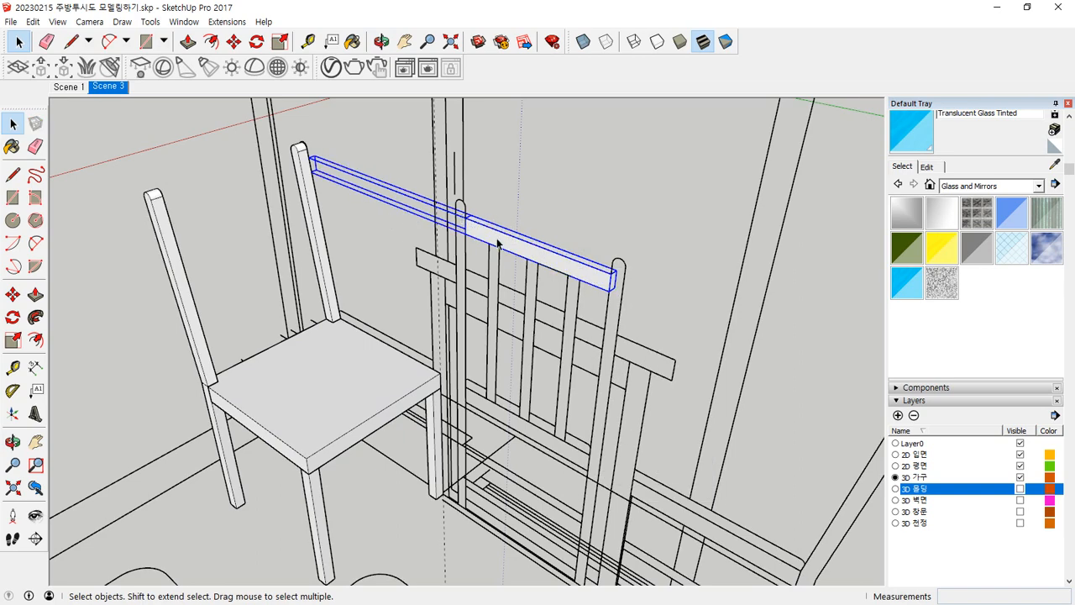
# Erase the stray reference line inside the top rail group and leave group editing.
pyautogui.doubleClick(497, 243)
pyautogui.press('e')
pyautogui.click(403, 198)
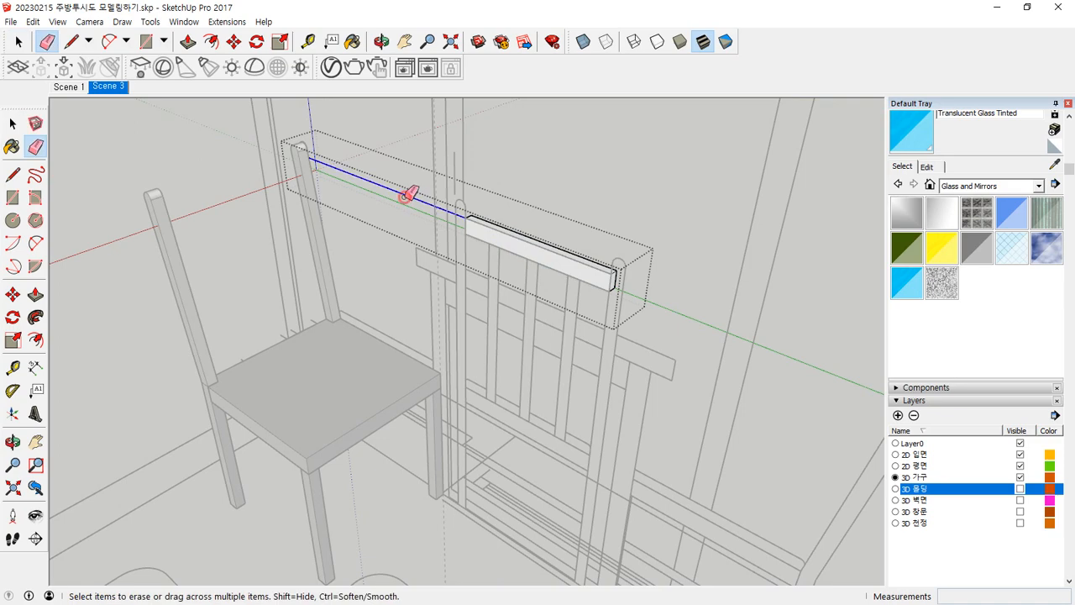
pyautogui.press('space')
pyautogui.click(597, 193)
# Mark the top rail's lower-edge height on the far back post with a line from the elevation, and erase the connecting line.
pyautogui.press('l')
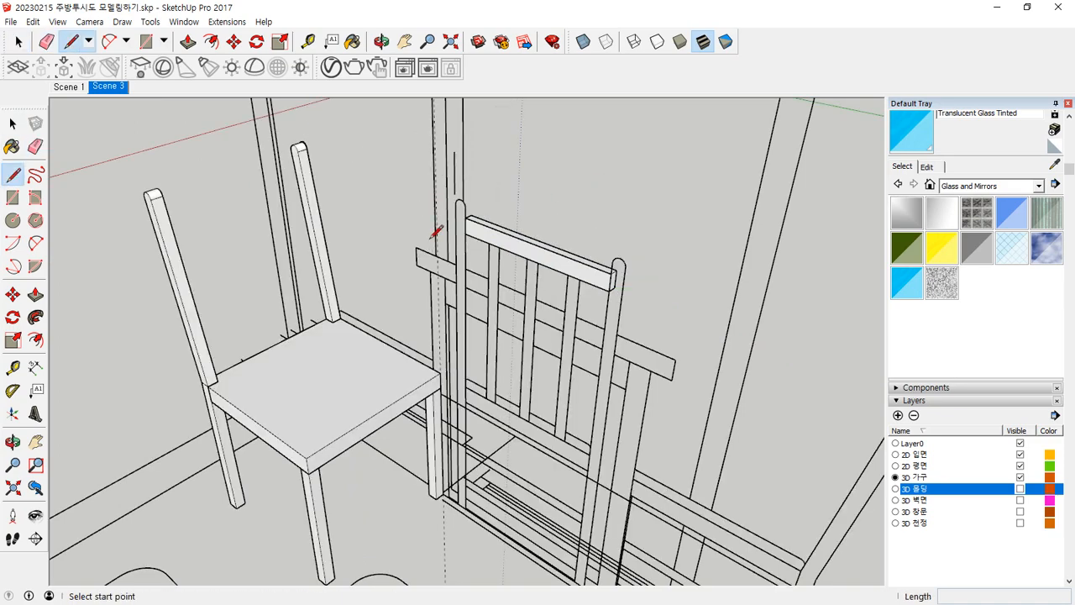
pyautogui.click(464, 234)
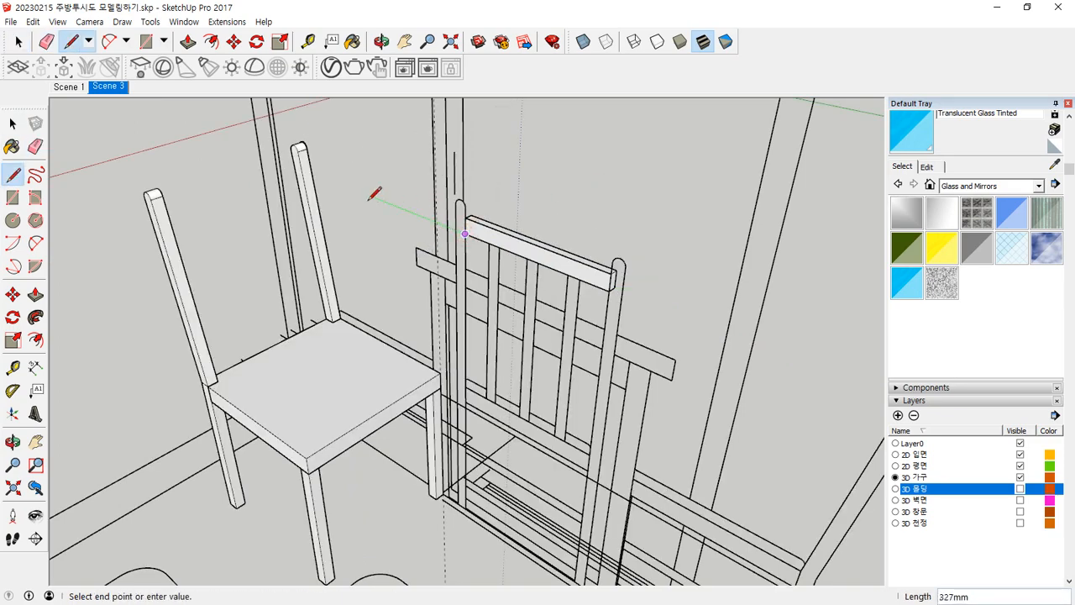
pyautogui.click(312, 174)
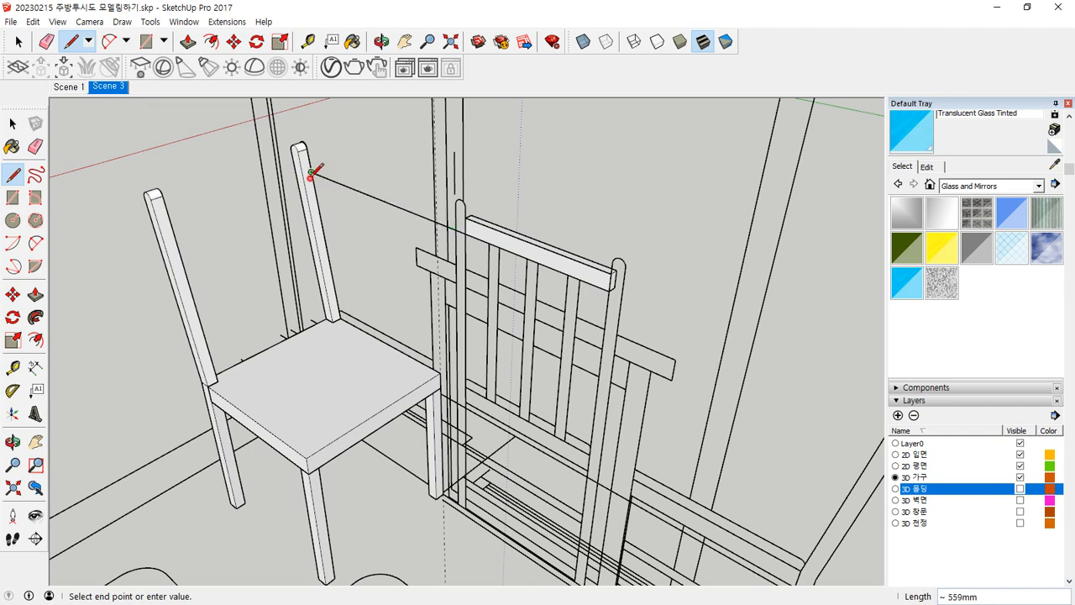
pyautogui.scroll(5, 307, 178)
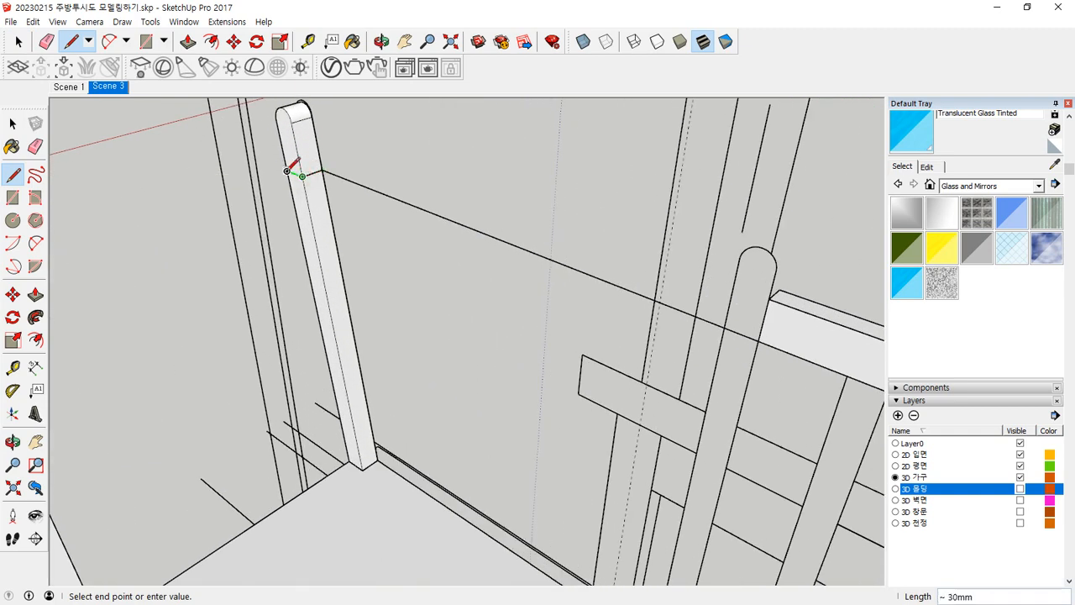
pyautogui.press('space')
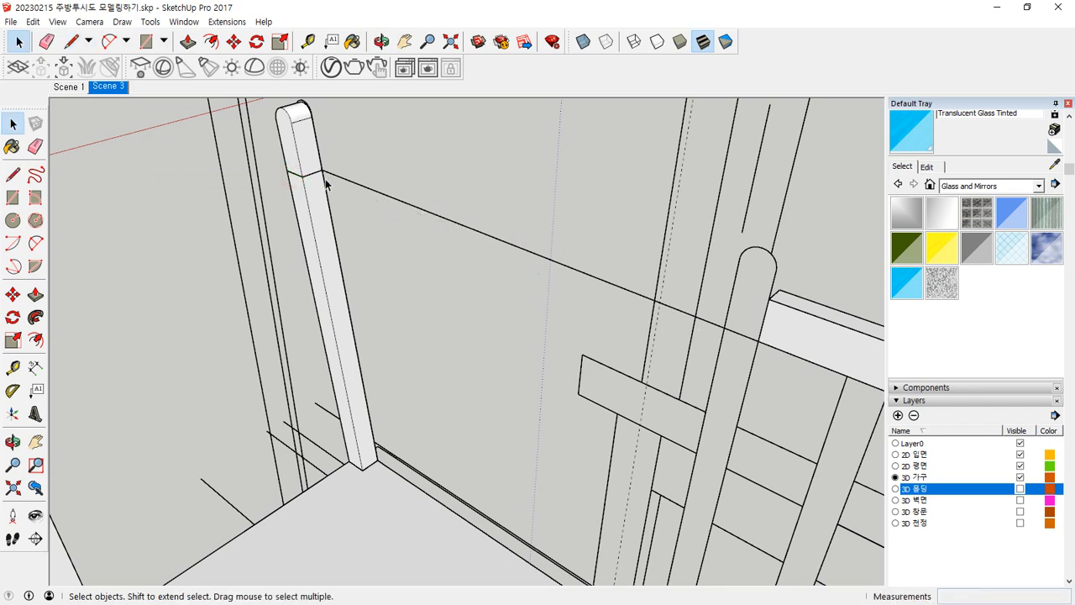
pyautogui.press('e')
pyautogui.moveTo(353, 181); pyautogui.dragTo(713, 347)
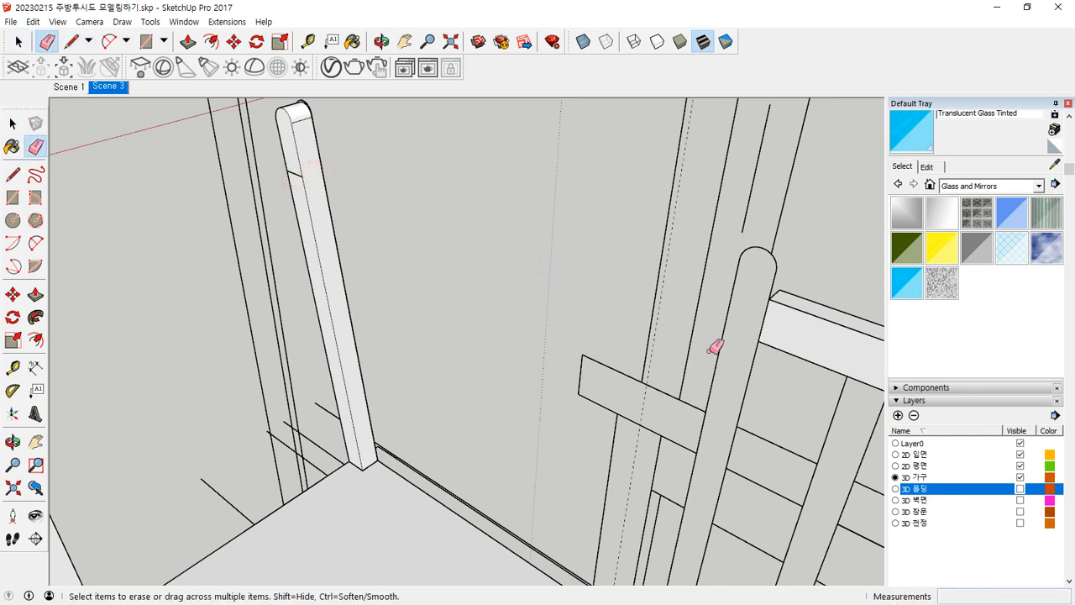
# Move the top rail group about 422 mm out of the elevation drawing to beside the chair's back posts.
pyautogui.press('m')
pyautogui.press('space')
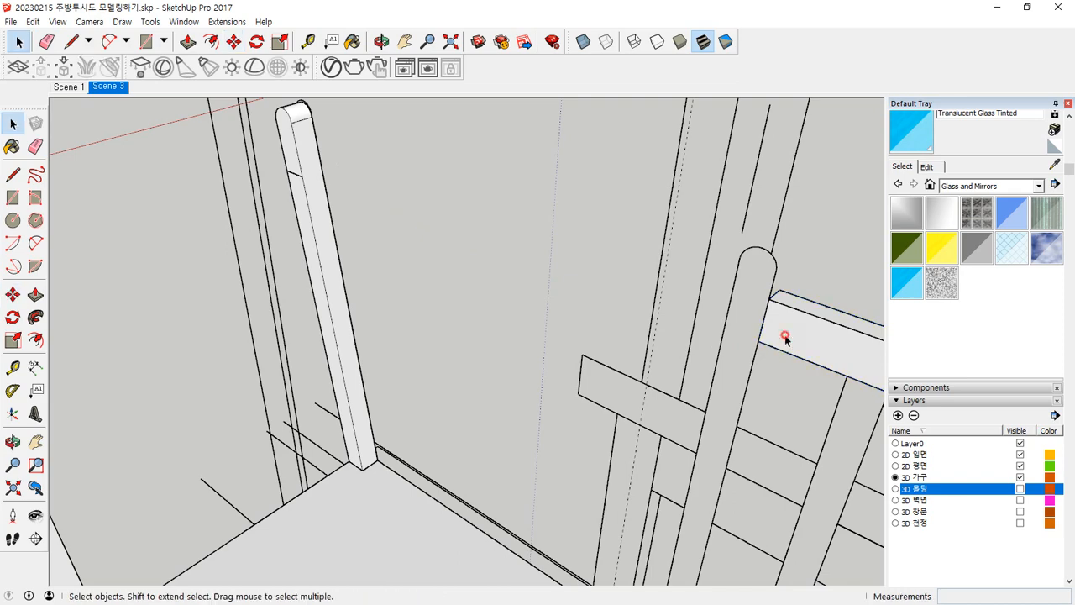
pyautogui.click(782, 357)
pyautogui.press('m')
pyautogui.click(758, 341)
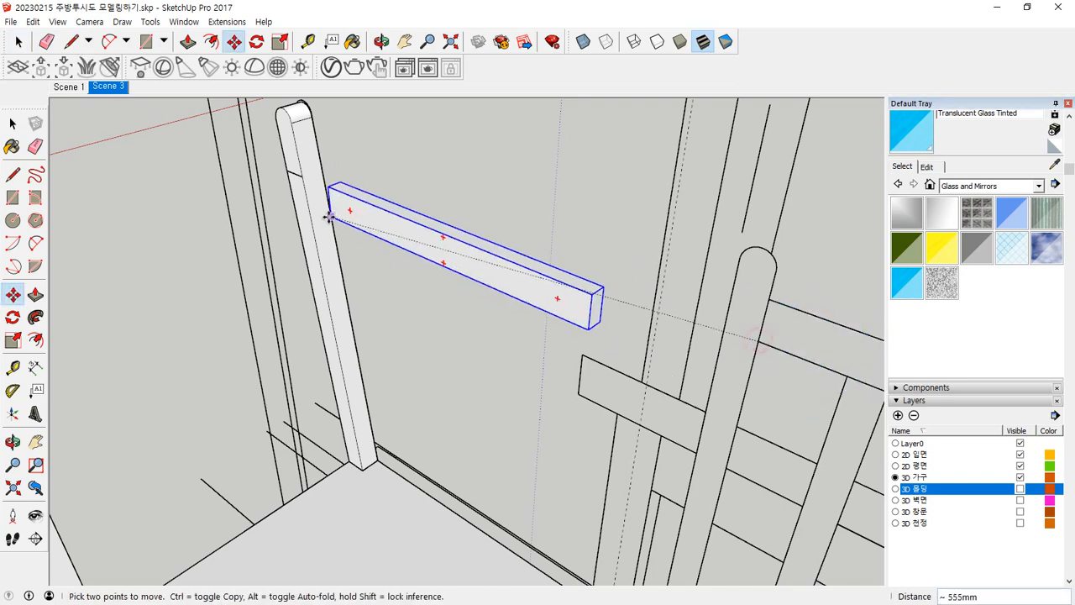
pyautogui.moveTo(328, 220); pyautogui.dragTo(697, 265, button='middle')
pyautogui.click(508, 267)
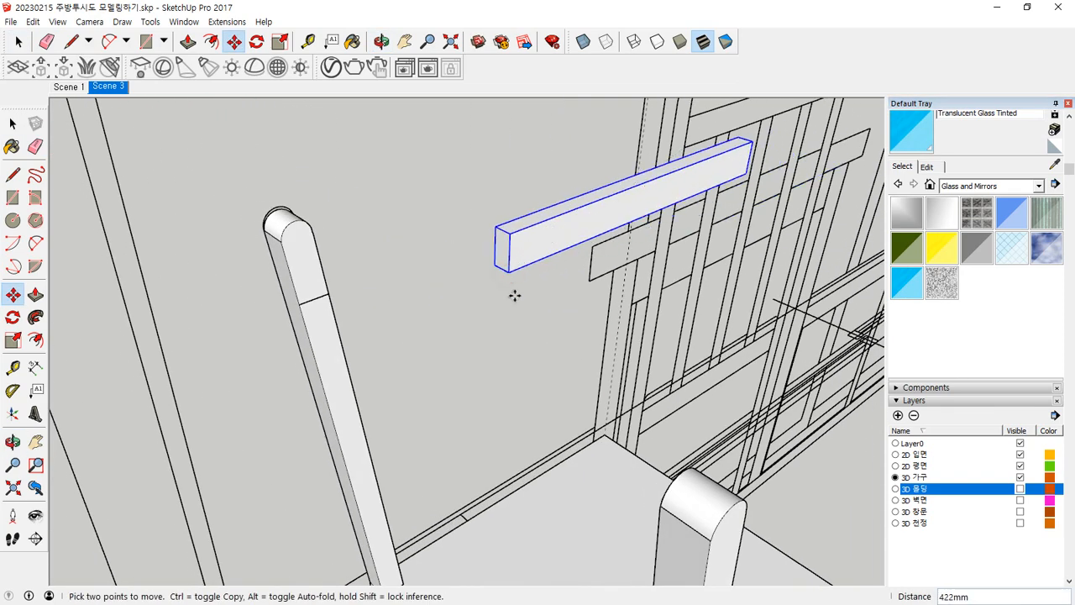
# Rotate the top rail a quarter turn horizontally about its lower corner so it runs parallel to the chair back.
pyautogui.press('q')
pyautogui.click(508, 271)
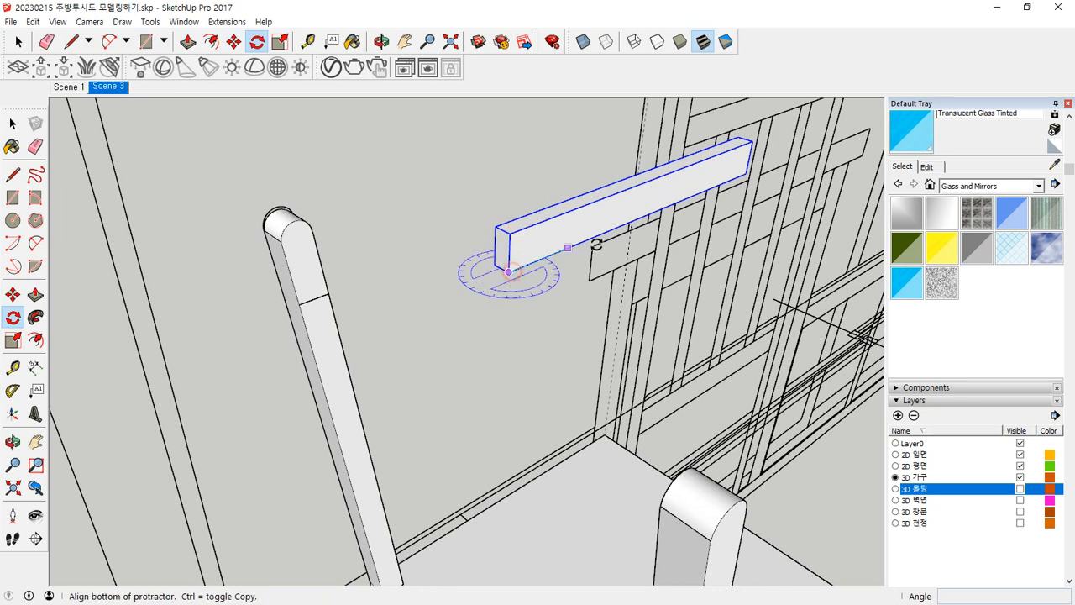
pyautogui.click(597, 235)
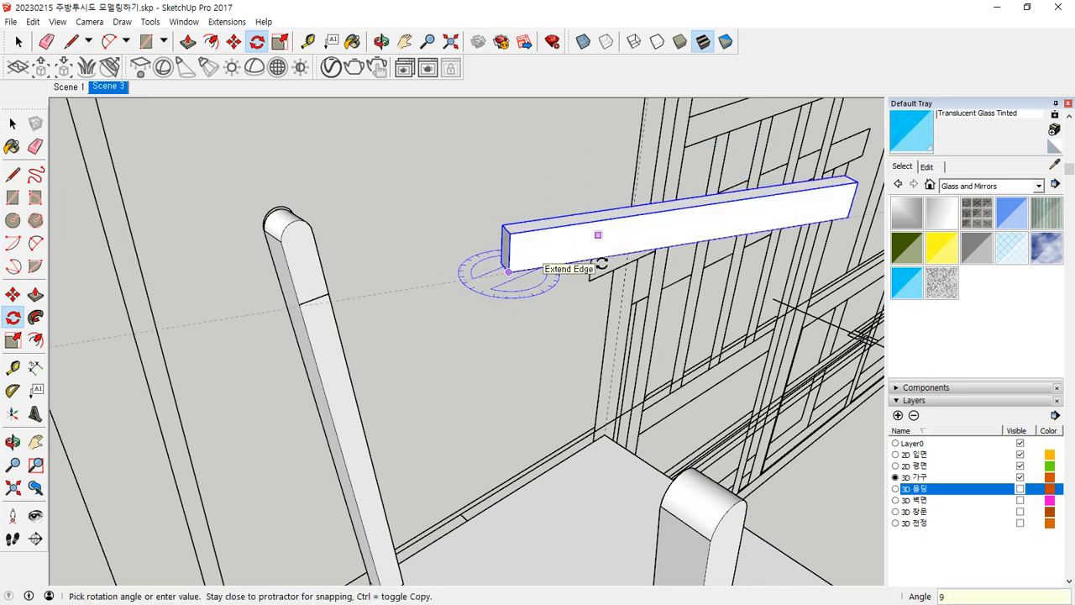
pyautogui.click(591, 273)
# Move the top rail by its lower corner onto the height mark on the far back post.
pyautogui.press('m')
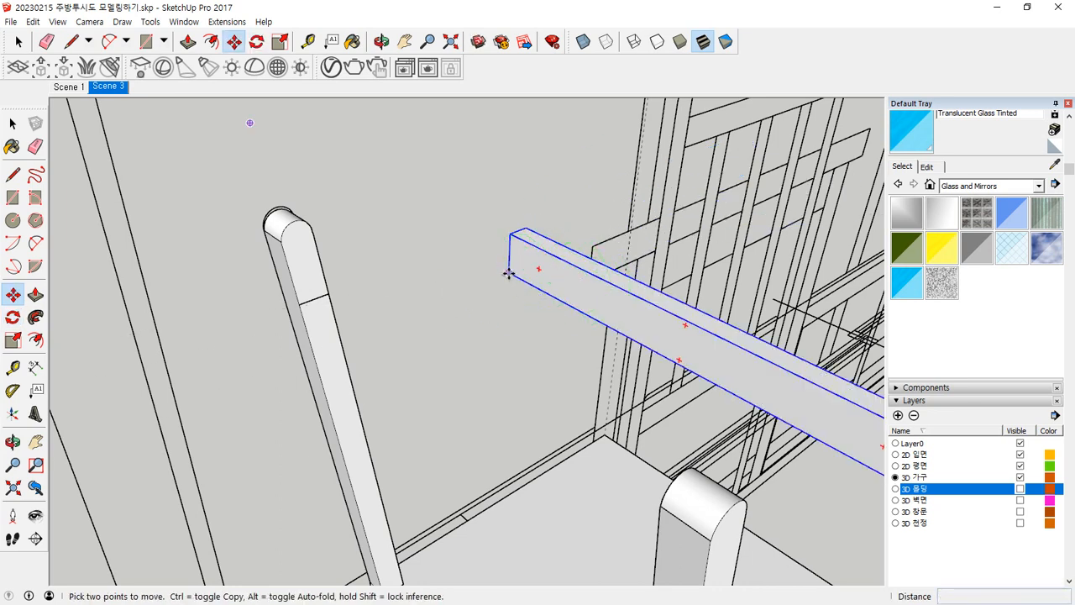
pyautogui.click(508, 273)
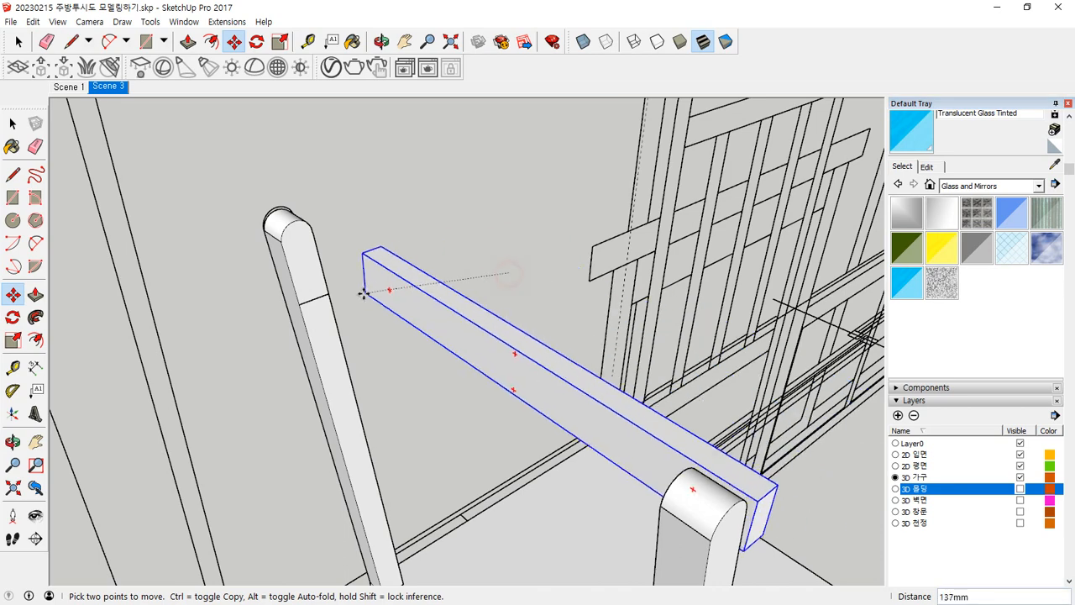
pyautogui.click(305, 303)
# Shift the top rail along the height mark to centre its end on the post's inner face.
pyautogui.moveTo(305, 302); pyautogui.dragTo(207, 101, button='middle')
pyautogui.scroll(1, 435, 382)
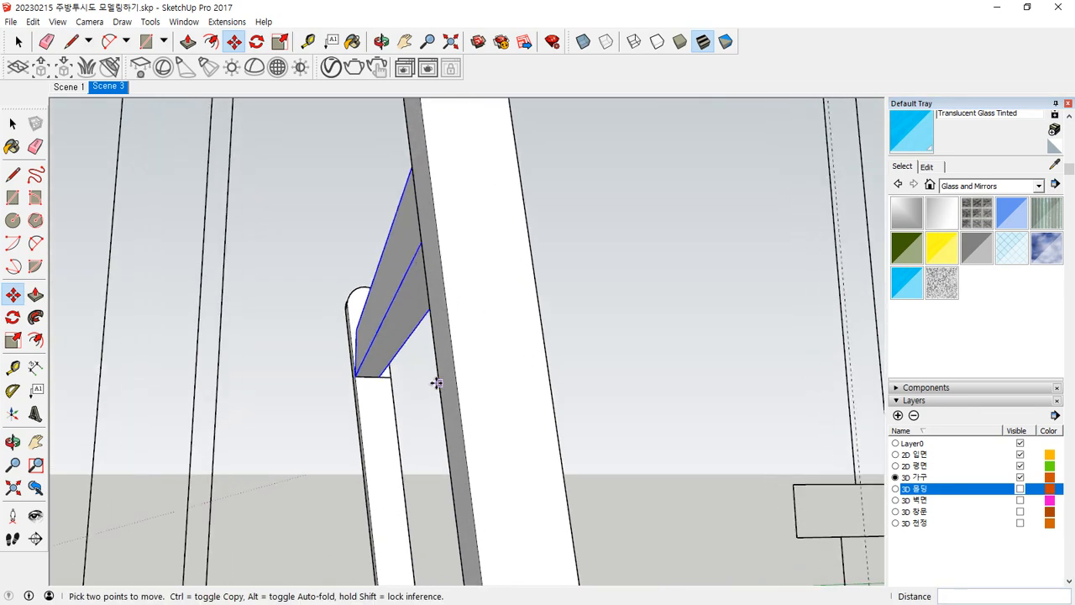
pyautogui.scroll(3, 354, 361)
pyautogui.scroll(3, 354, 361)
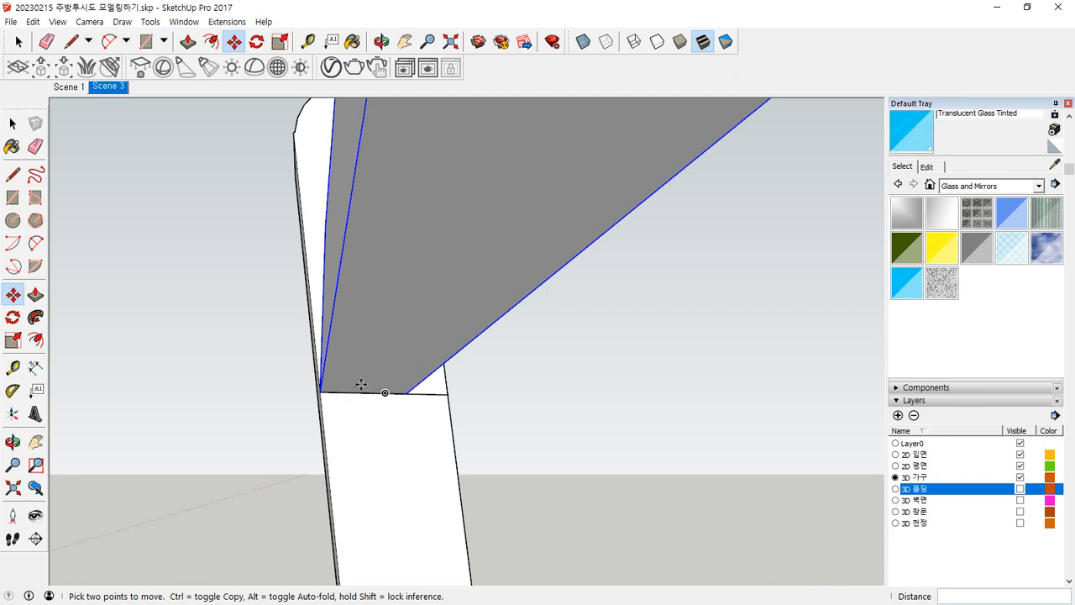
pyautogui.click(359, 393)
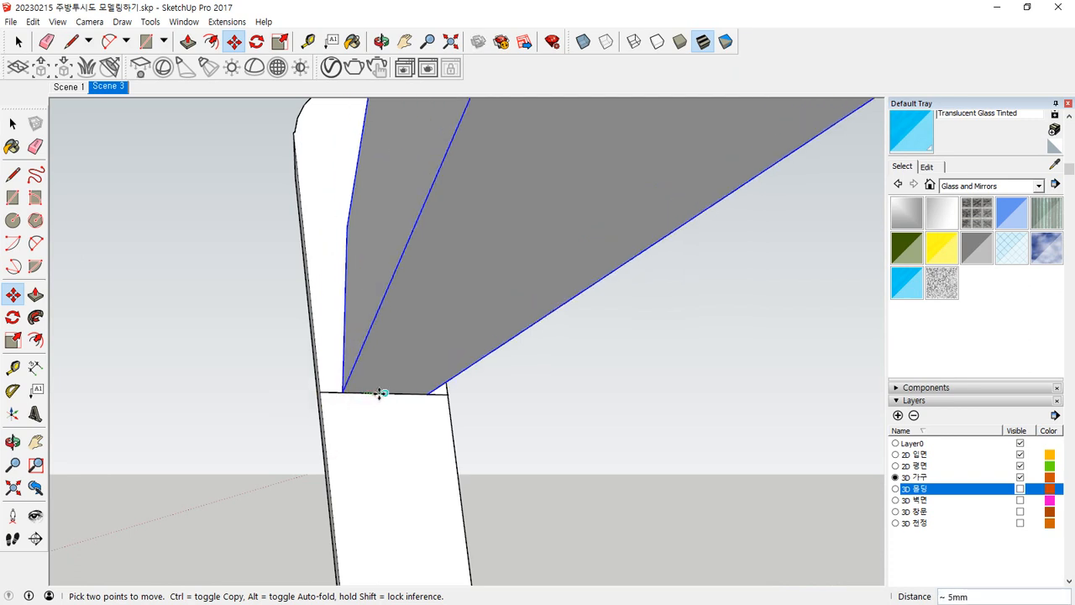
pyautogui.click(383, 394)
# Rotate the top rail about 7.4 degrees around its lower corner to match the back post's slope.
pyautogui.moveTo(297, 388); pyautogui.dragTo(366, 413, button='middle')
pyautogui.press('q')
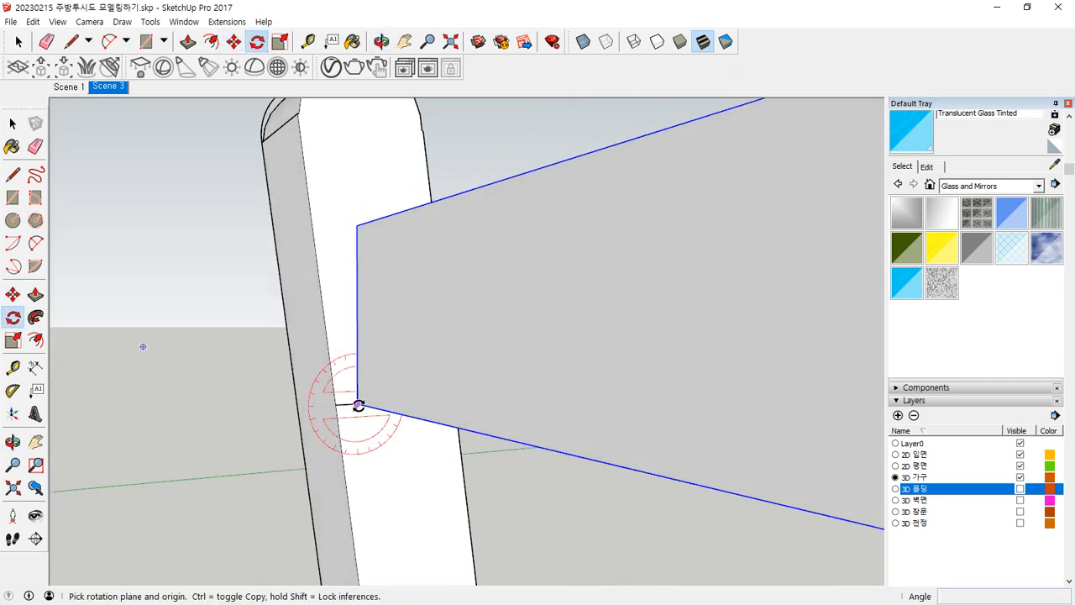
pyautogui.click(358, 405)
pyautogui.click(358, 228)
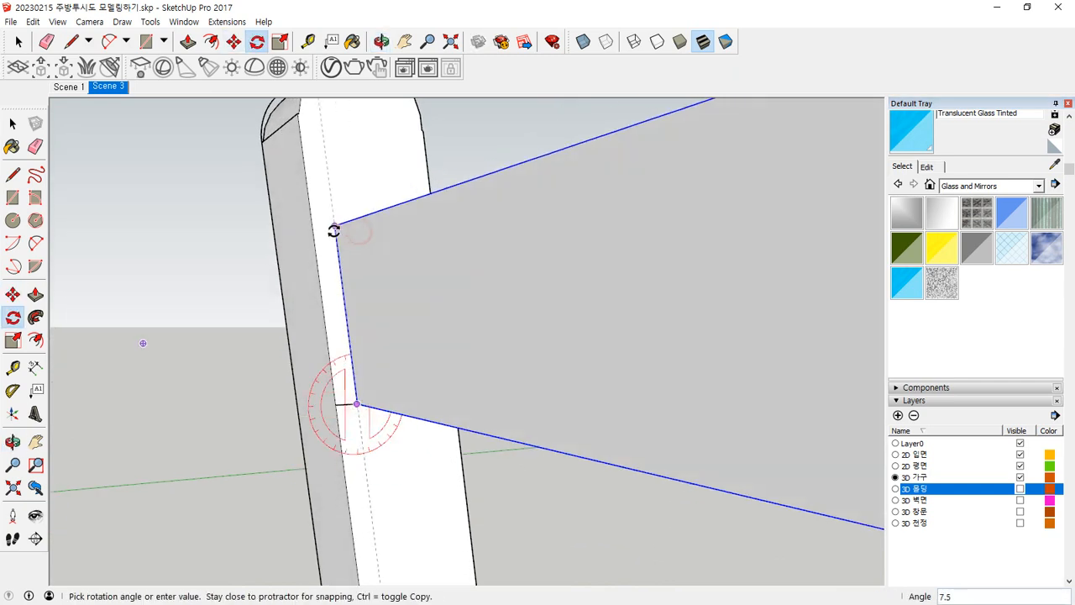
pyautogui.click(337, 232)
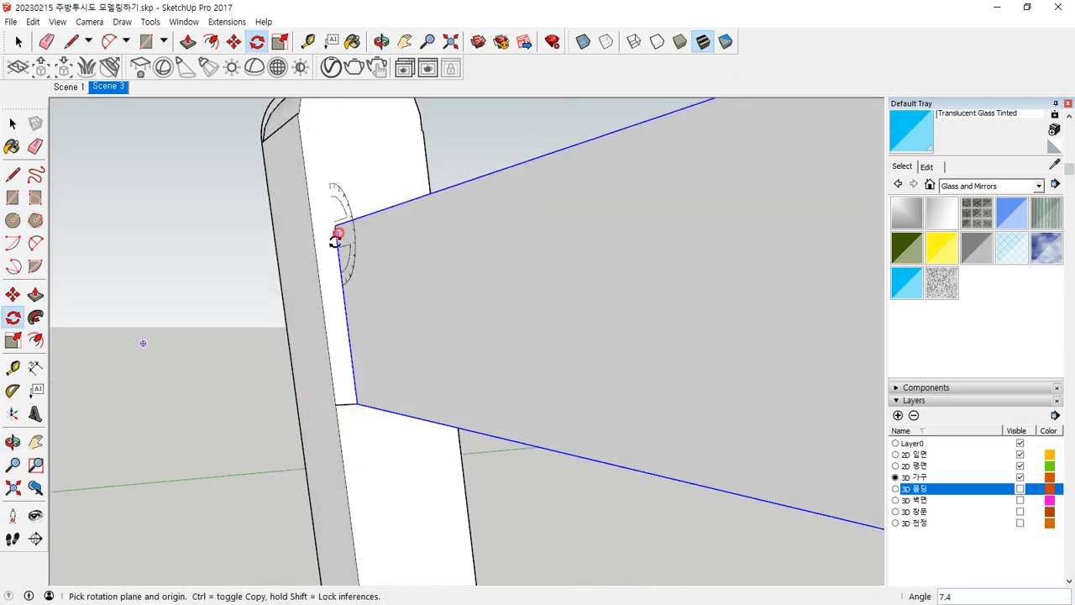
# Erase the height mark across the back post below the top rail.
pyautogui.moveTo(337, 233); pyautogui.dragTo(365, 338, button='middle')
pyautogui.press('e')
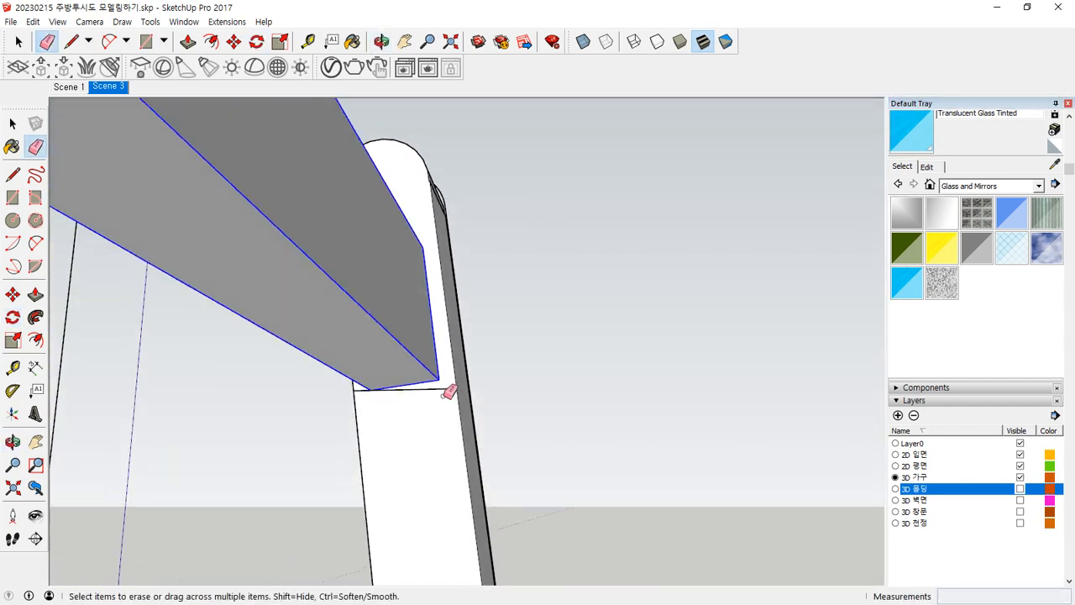
pyautogui.click(432, 387)
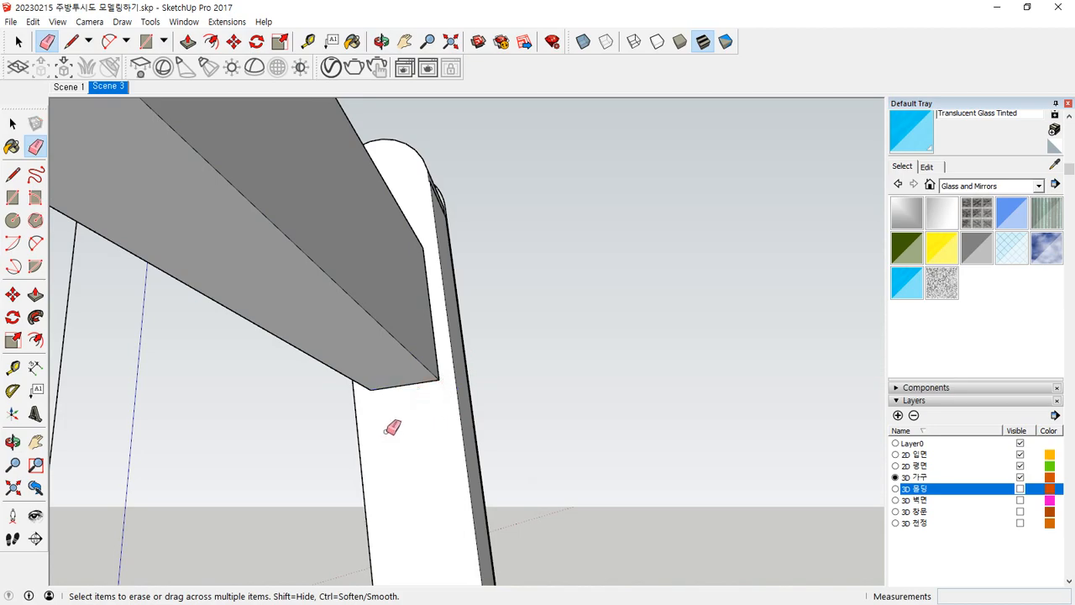
# Draw three rectangles of about 441 by 30 mm over the vertical backrest slats in the chair's elevation drawing.
pyautogui.scroll(-5, 371, 407)
pyautogui.scroll(-4, 370, 407)
pyautogui.moveTo(323, 412)
pyautogui.mouseDown(button='middle')
pyautogui.moveTo(632, 538)
pyautogui.moveTo(487, 359)
pyautogui.moveTo(466, 248)
pyautogui.moveTo(463, 318)
pyautogui.moveTo(501, 267)
pyautogui.moveTo(495, 336)
pyautogui.mouseUp(button='middle')
pyautogui.scroll(-2, 468, 267)
pyautogui.scroll(1, 443, 212)
pyautogui.press('r')
pyautogui.click(442, 207)
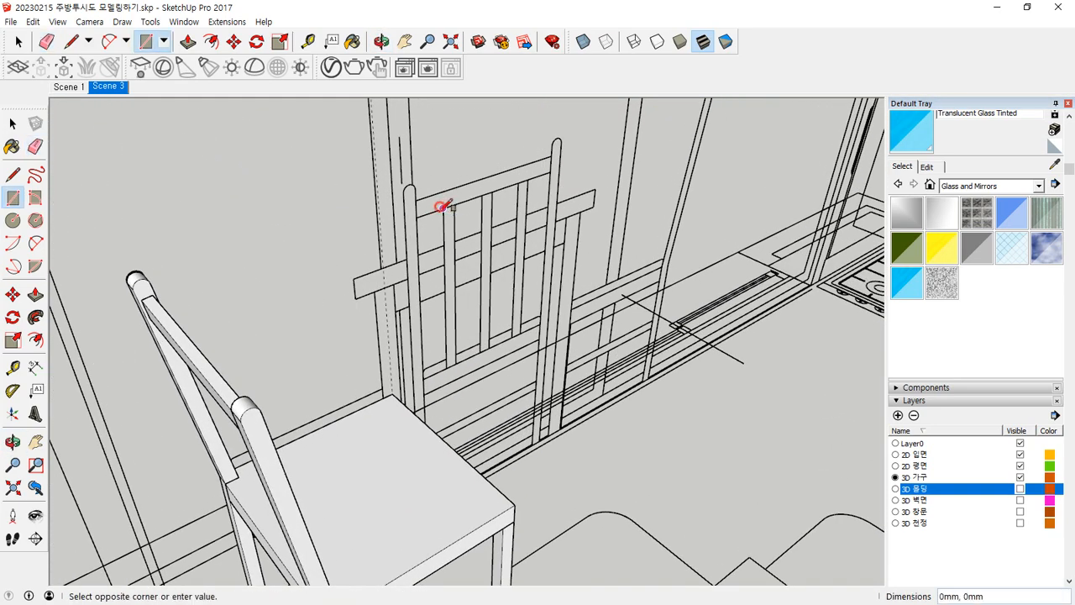
pyautogui.click(454, 363)
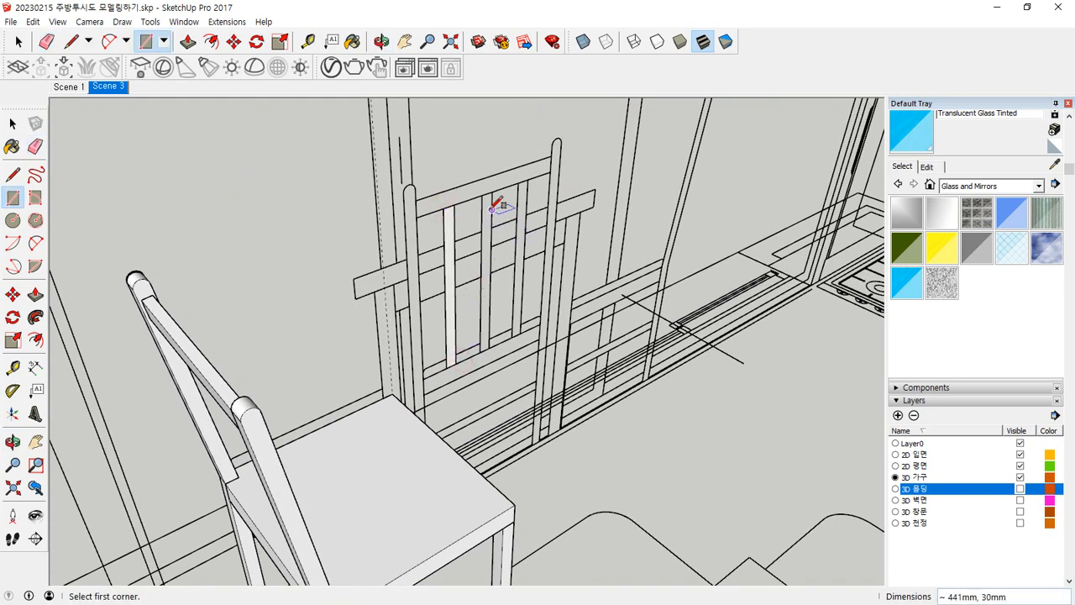
pyautogui.click(490, 346)
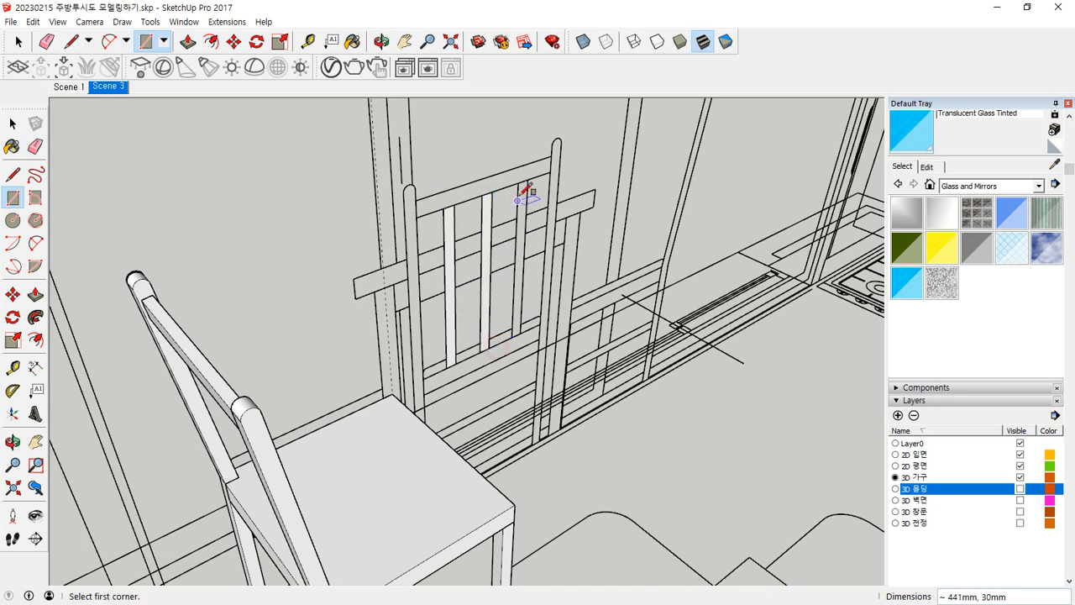
pyautogui.click(518, 182)
pyautogui.click(521, 331)
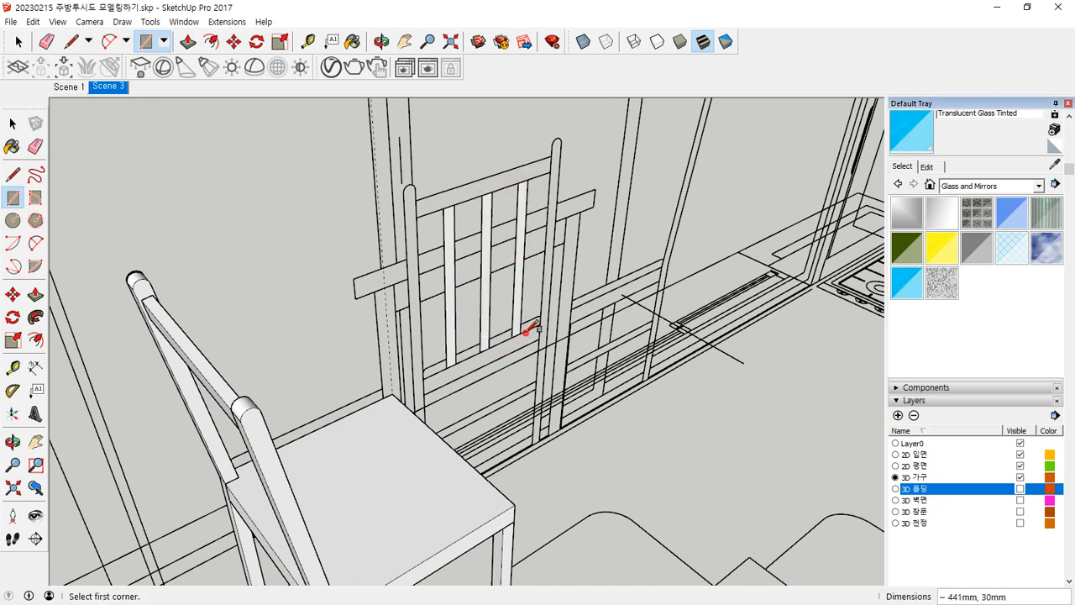
# Move the three slat faces together from the elevation drawing to the chair, setting the middle slat's base on the seat's back edge midpoint.
pyautogui.press('space')
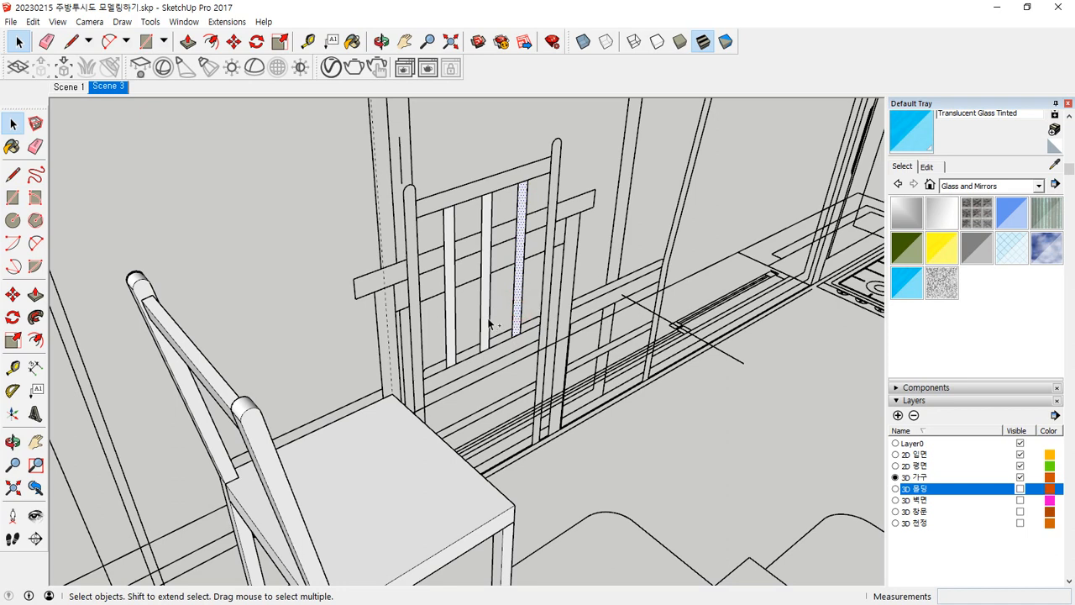
pyautogui.keyDown('shift'); pyautogui.click(454, 329); pyautogui.keyUp('shift')
pyautogui.press('m')
pyautogui.scroll(3, 485, 352)
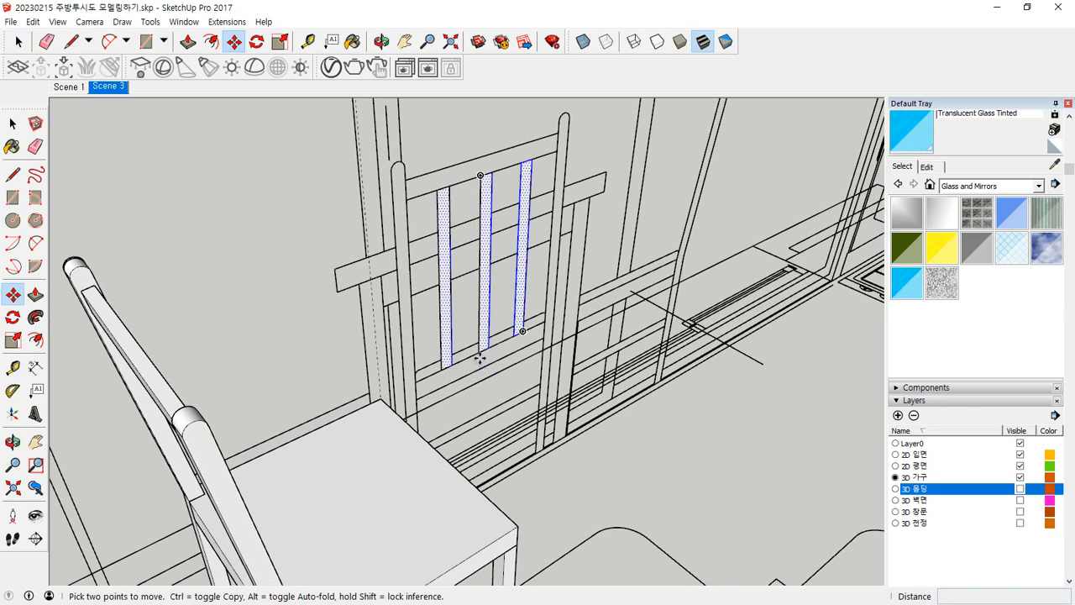
pyautogui.scroll(2, 487, 348)
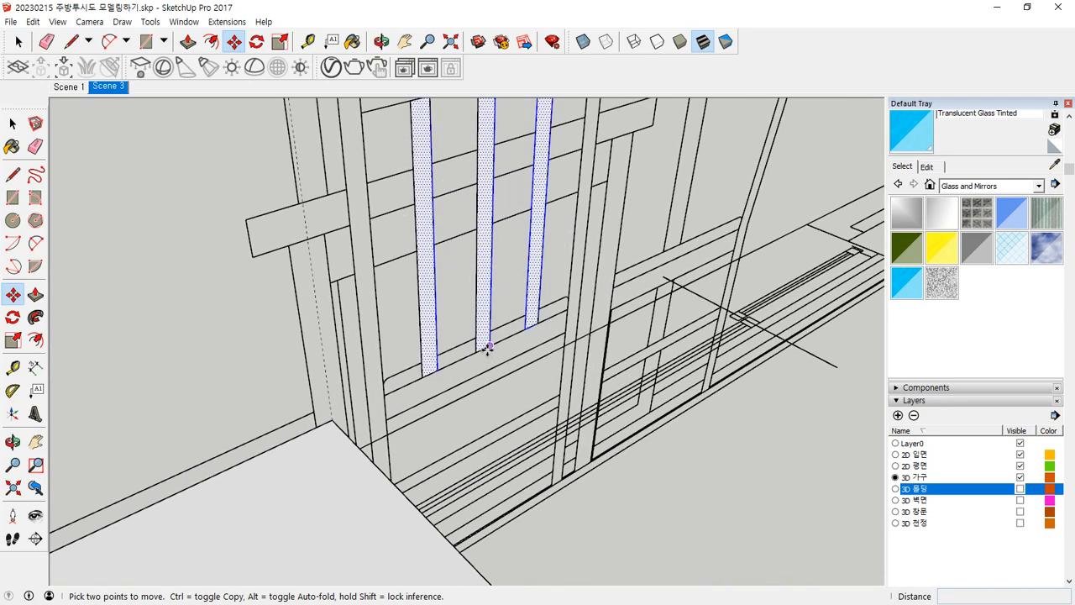
pyautogui.scroll(2, 487, 348)
pyautogui.click(481, 349)
pyautogui.scroll(-5, 470, 370)
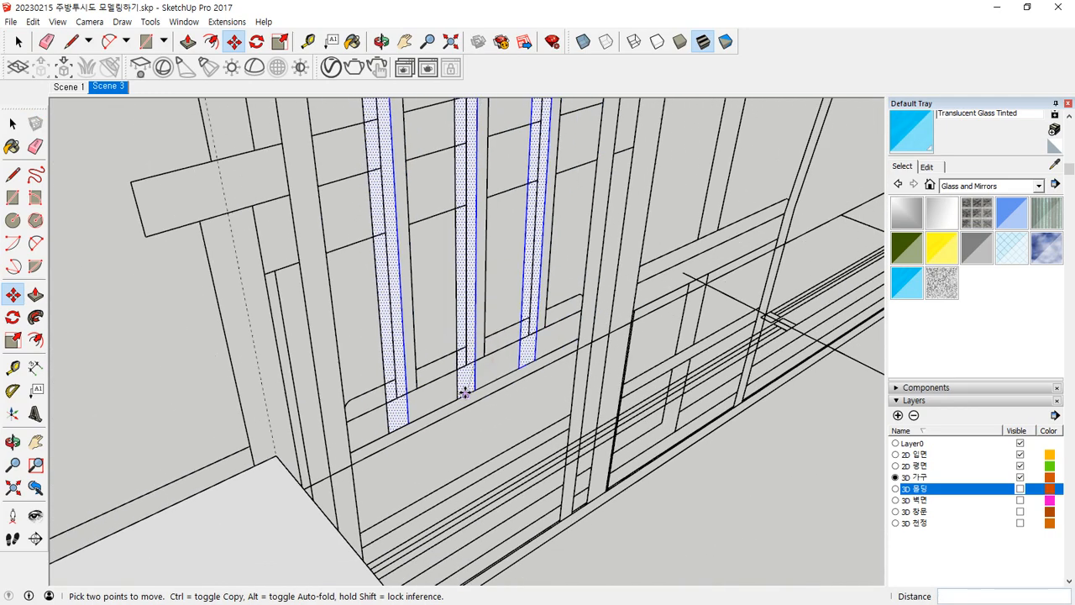
pyautogui.scroll(2, 379, 454)
pyautogui.scroll(2, 379, 453)
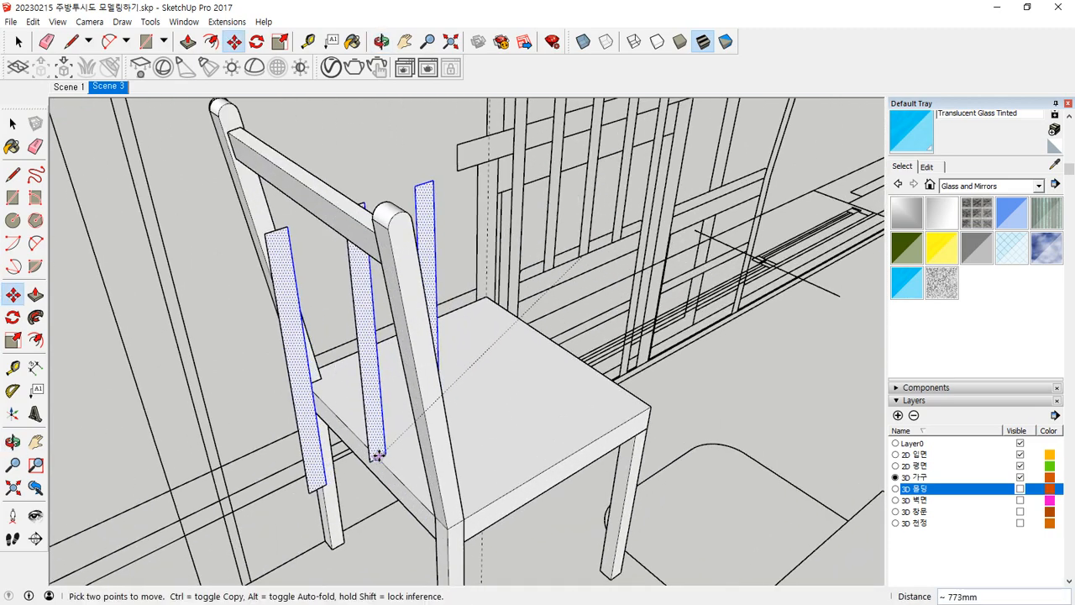
pyautogui.click(363, 445)
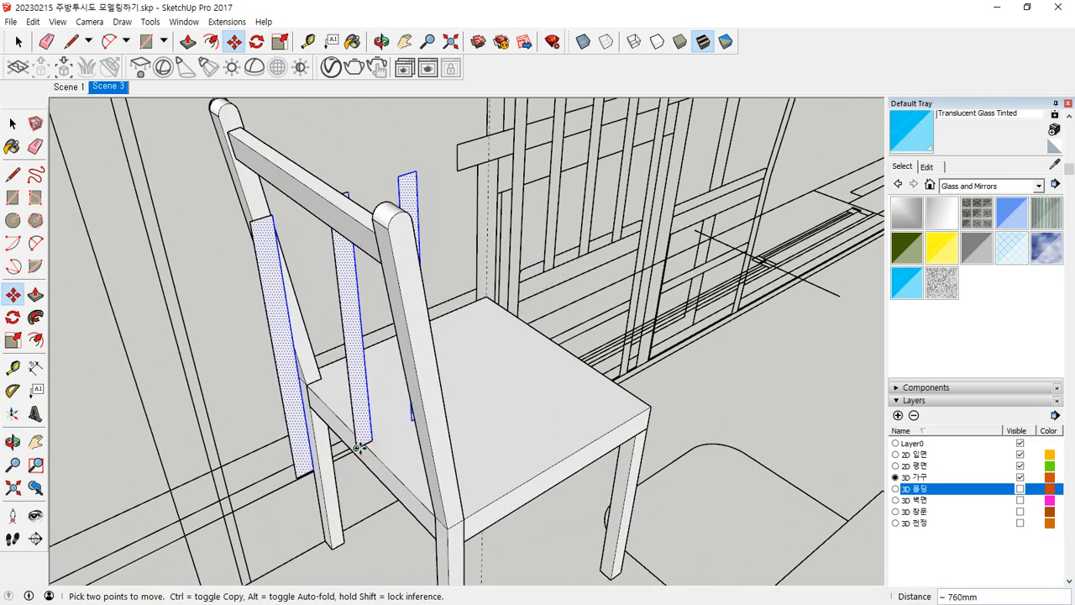
# Rotate the three slat faces 90 degrees horizontally about the middle slat's base so they line up along the seat's back edge.
pyautogui.press('q')
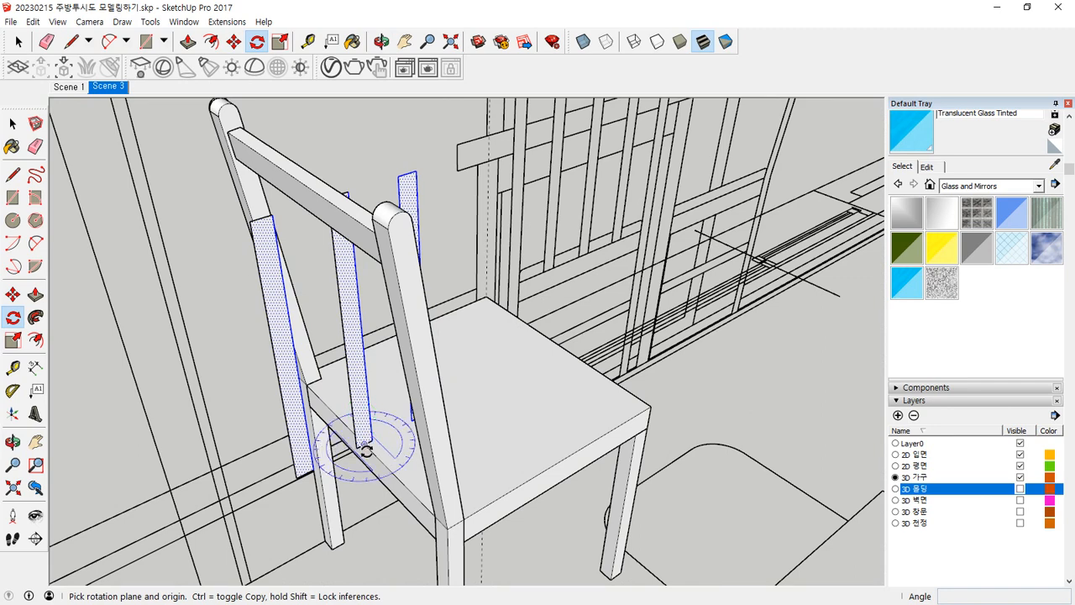
pyautogui.scroll(2, 367, 445)
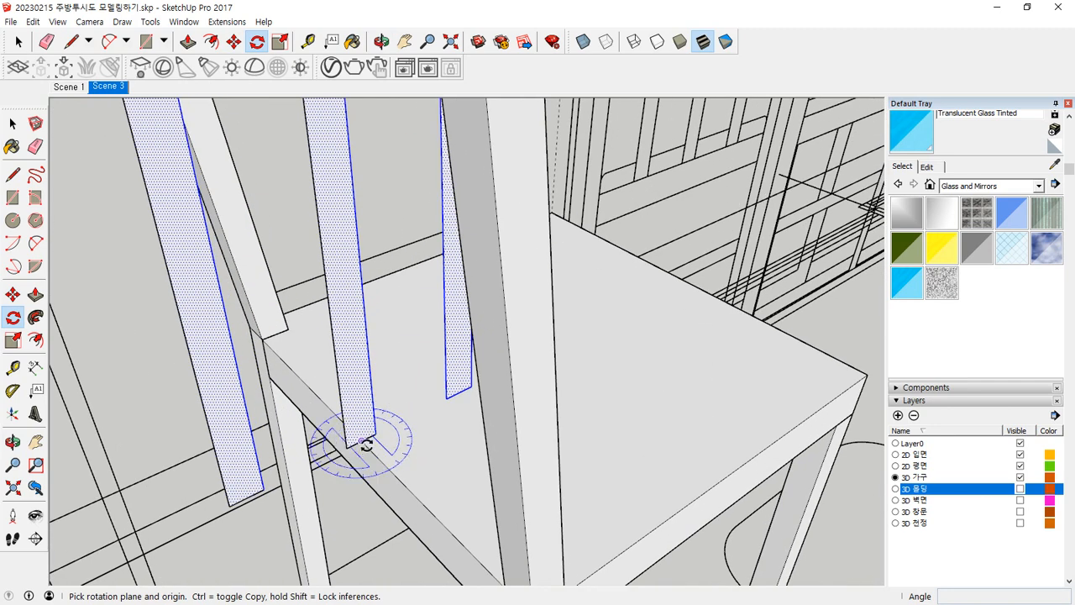
pyautogui.click(362, 440)
pyautogui.click(629, 305)
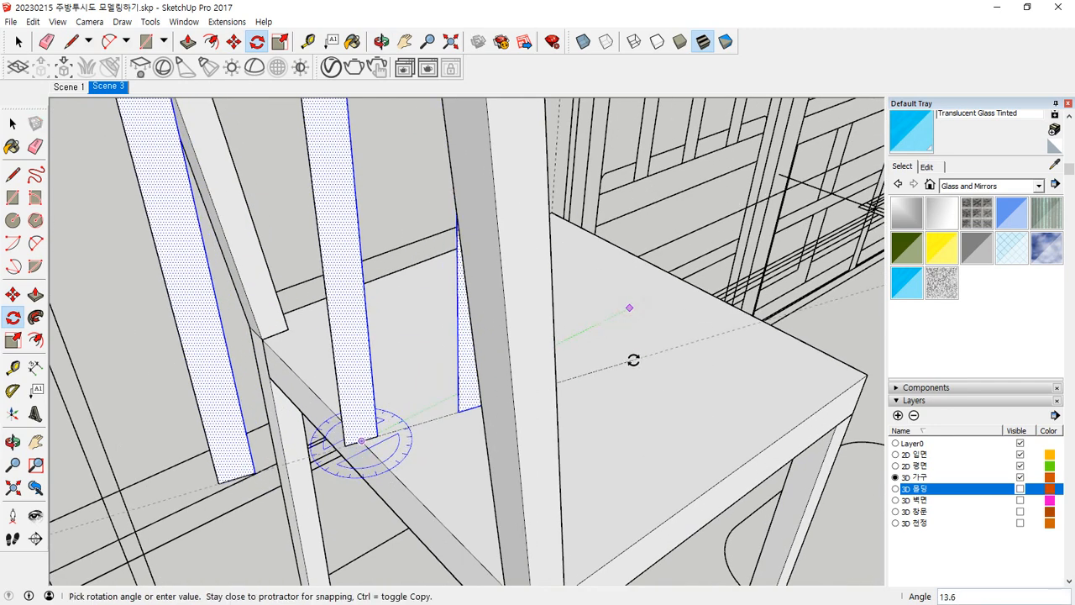
pyautogui.write('90')
pyautogui.press('Return')
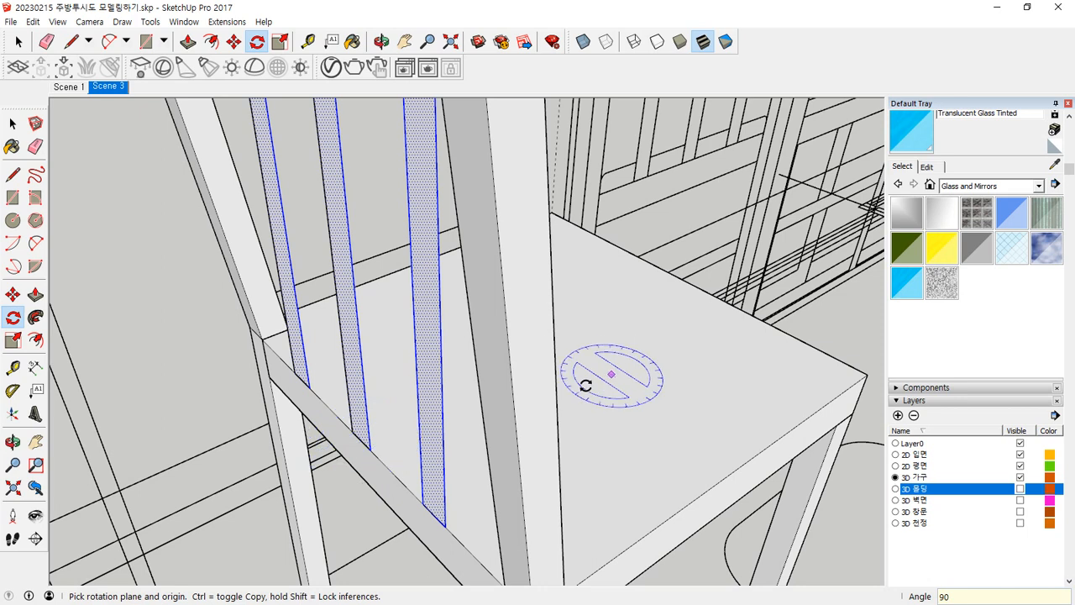
# Extrude each of the three slat faces 10 mm toward the seat.
pyautogui.press('p')
pyautogui.click(434, 520)
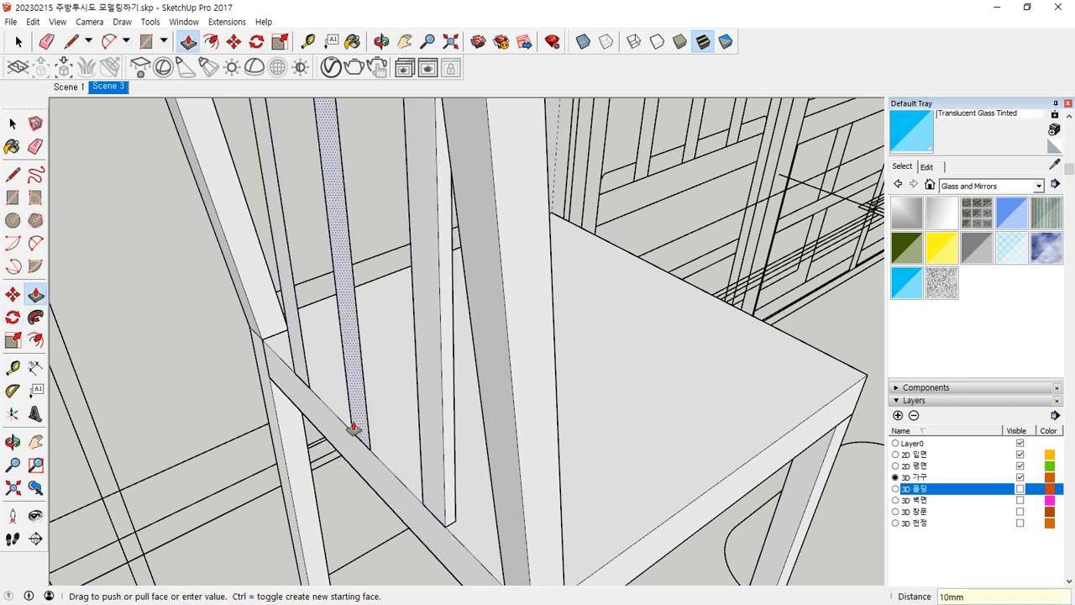
pyautogui.moveTo(355, 428); pyautogui.dragTo(373, 420)
pyautogui.moveTo(304, 380); pyautogui.dragTo(336, 389)
# Select all three extruded slats and combine them into one group.
pyautogui.scroll(-6, 353, 352)
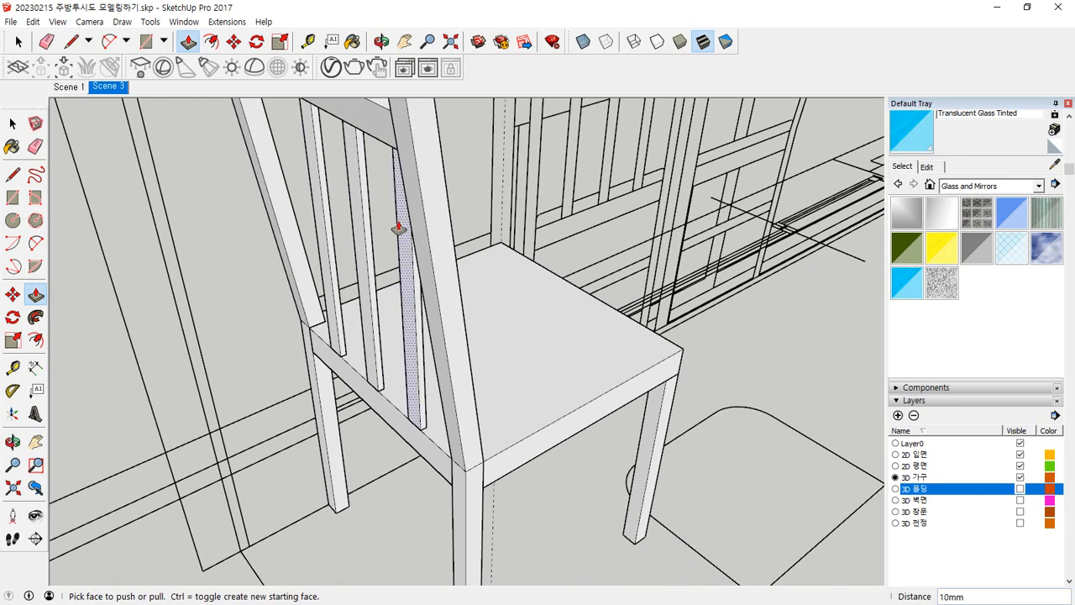
pyautogui.moveTo(374, 367); pyautogui.dragTo(260, 331, button='middle')
pyautogui.press('space')
pyautogui.tripleClick(345, 263)
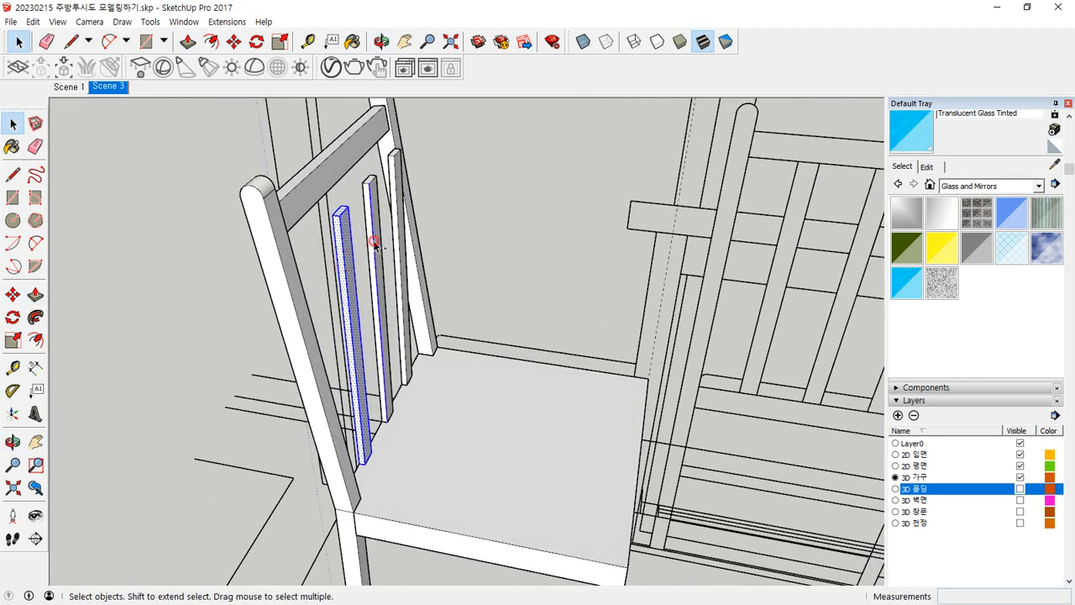
pyautogui.rightClick(404, 245)
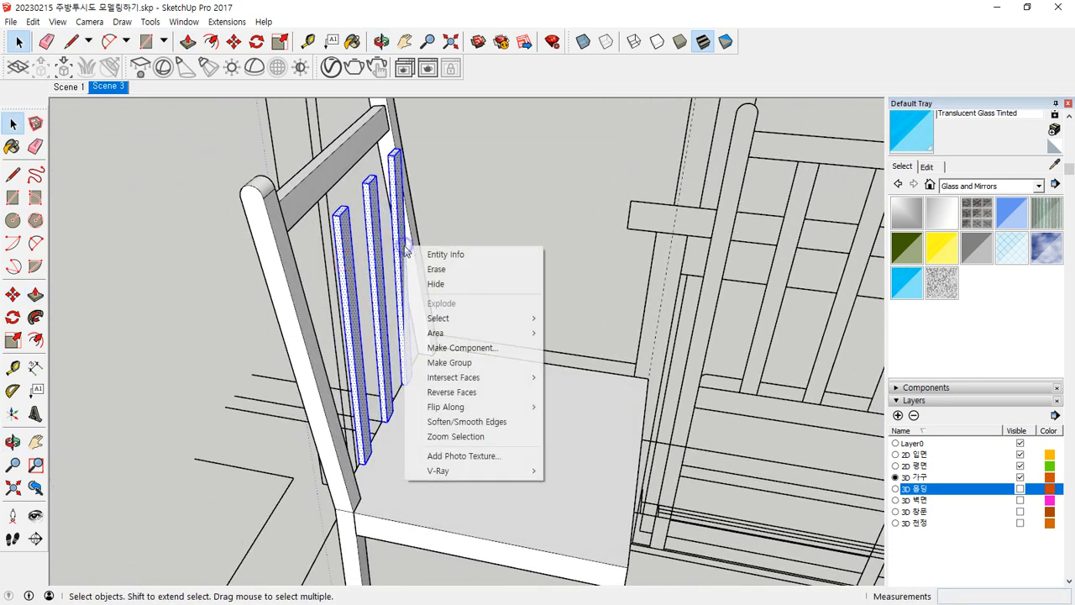
pyautogui.press('g')
# Move the slat group 5 mm inward from the seat's back edge.
pyautogui.moveTo(285, 338); pyautogui.dragTo(467, 241, button='middle')
pyautogui.moveTo(392, 388); pyautogui.dragTo(447, 380, button='middle')
pyautogui.scroll(10, 408, 408)
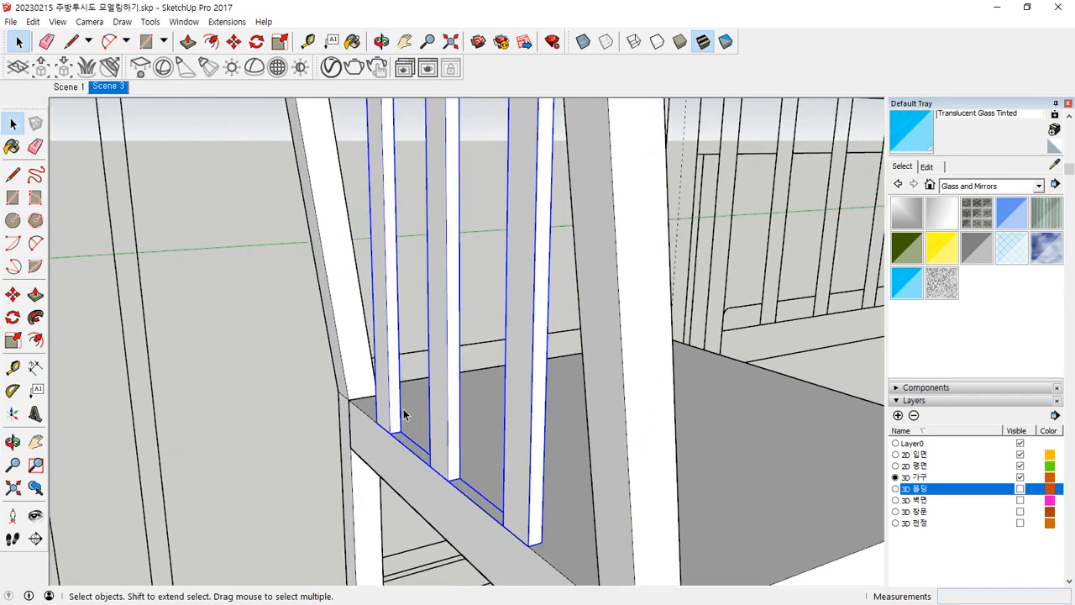
pyautogui.press('m')
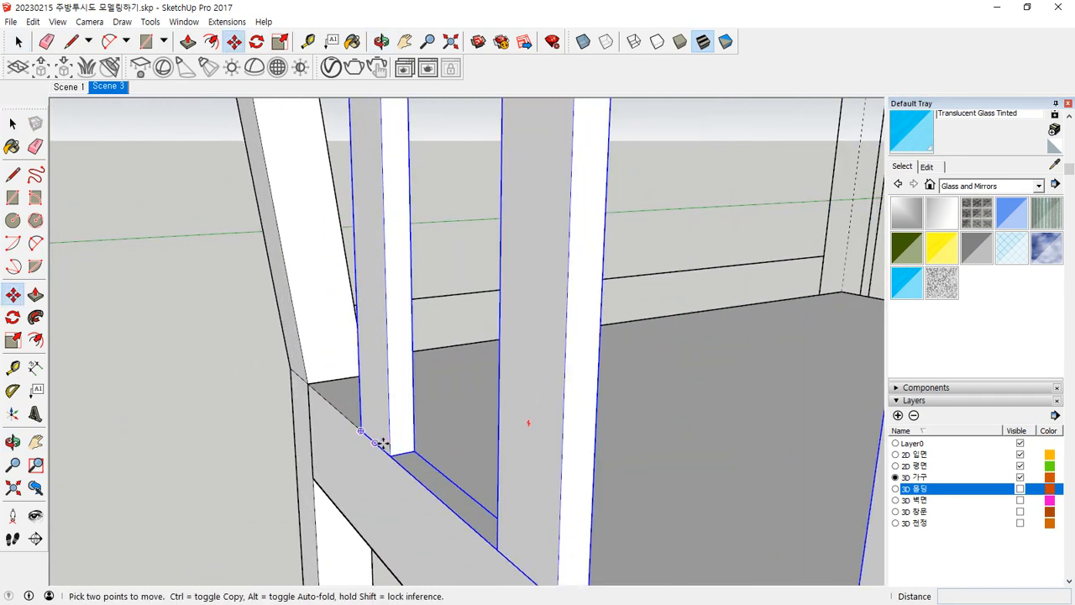
pyautogui.click(395, 458)
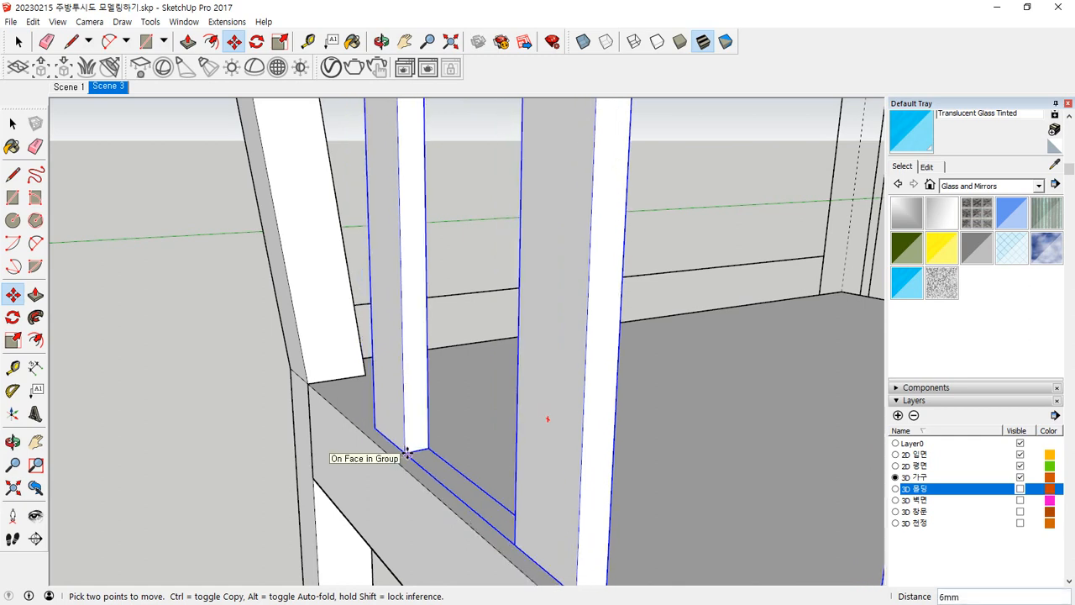
pyautogui.write('5')
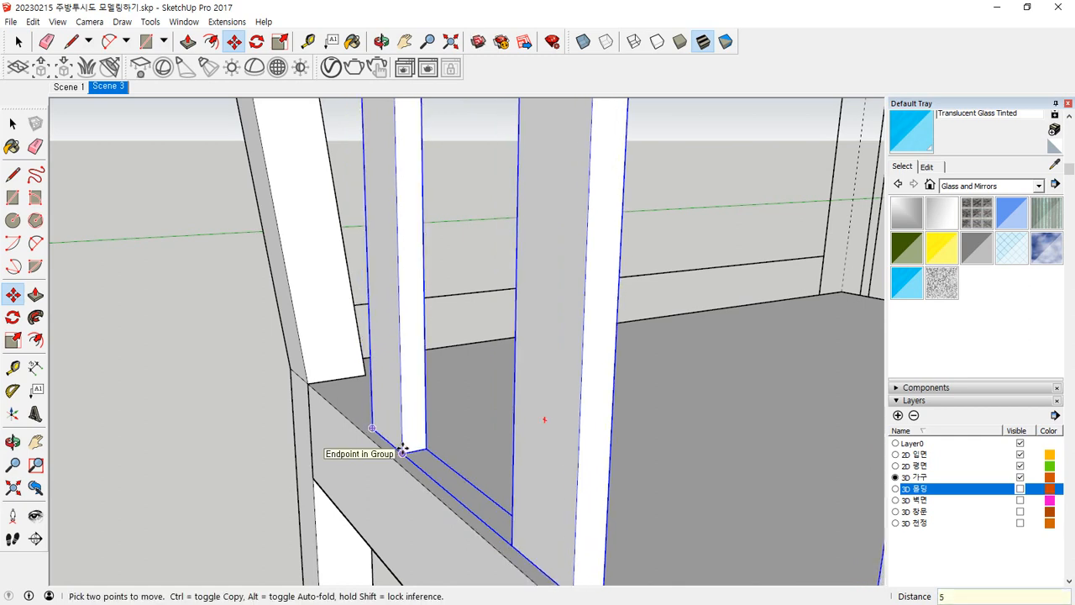
pyautogui.press('Return')
# Tilt the slat group back about 7.4 degrees around its lower corner to match the slope of the back posts.
pyautogui.press('q')
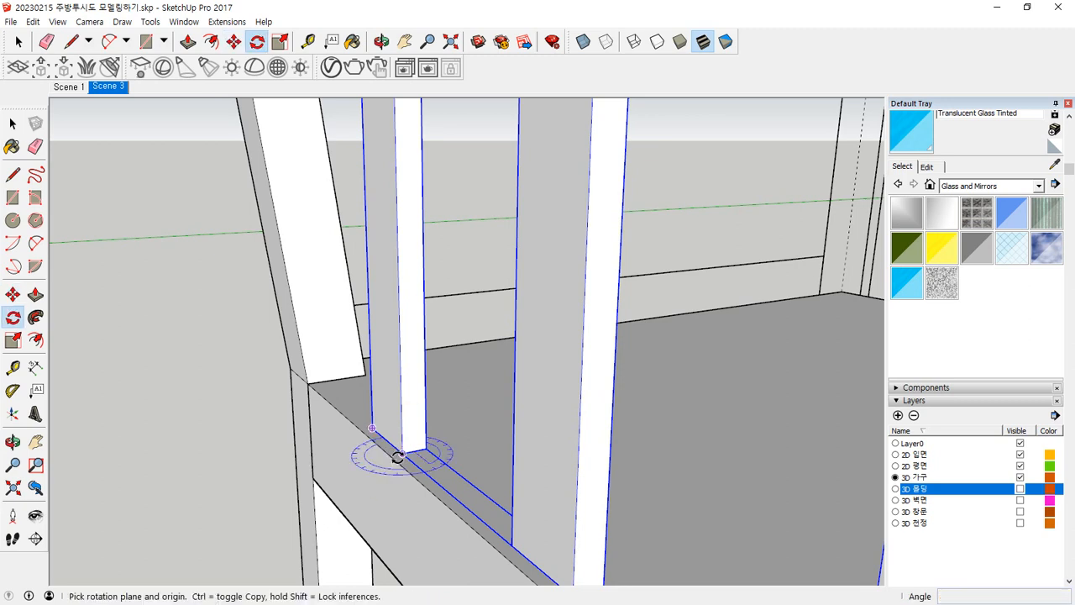
pyautogui.click(402, 453)
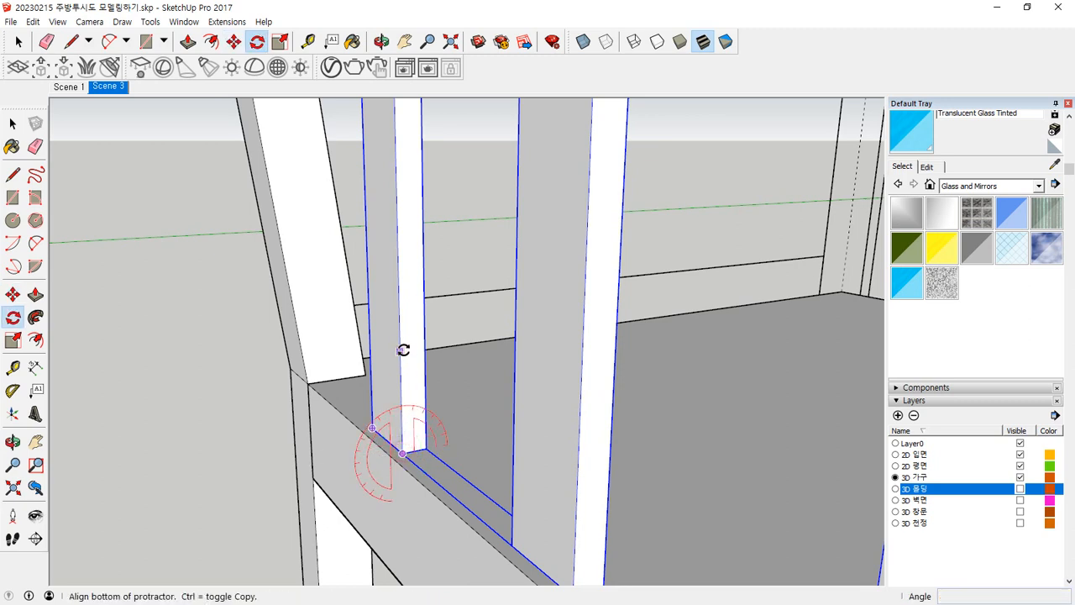
pyautogui.scroll(-1, 406, 292)
pyautogui.click(403, 271)
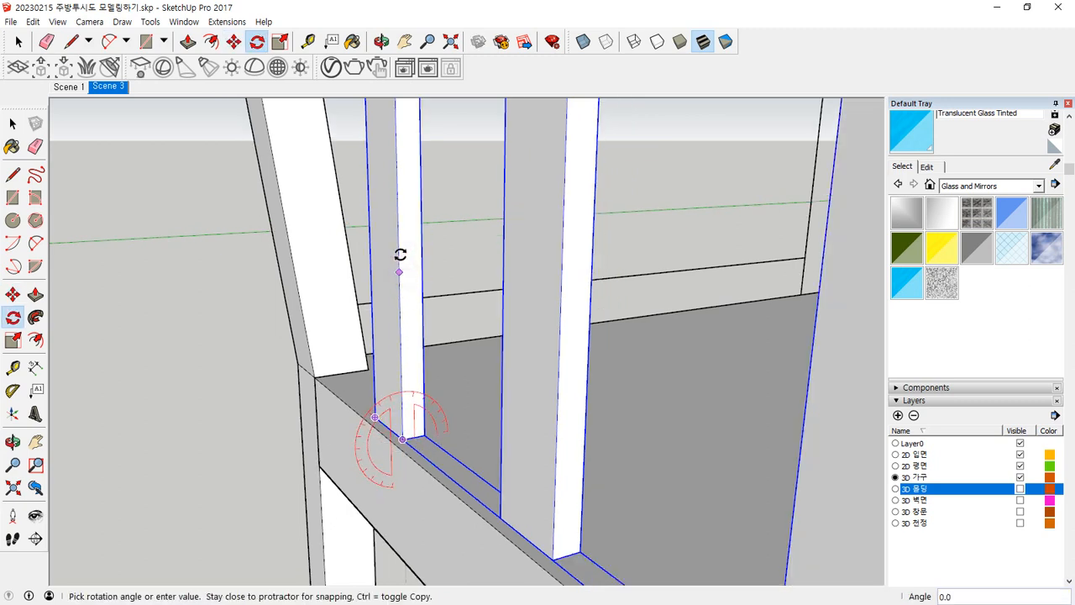
pyautogui.scroll(-2, 375, 117)
pyautogui.keyDown('shift'); pyautogui.moveTo(375, 118); pyautogui.dragTo(398, 487, button='middle'); pyautogui.keyUp('shift')
pyautogui.scroll(-3, 362, 351)
pyautogui.keyDown('shift'); pyautogui.moveTo(362, 344); pyautogui.dragTo(398, 483, button='middle'); pyautogui.keyUp('shift')
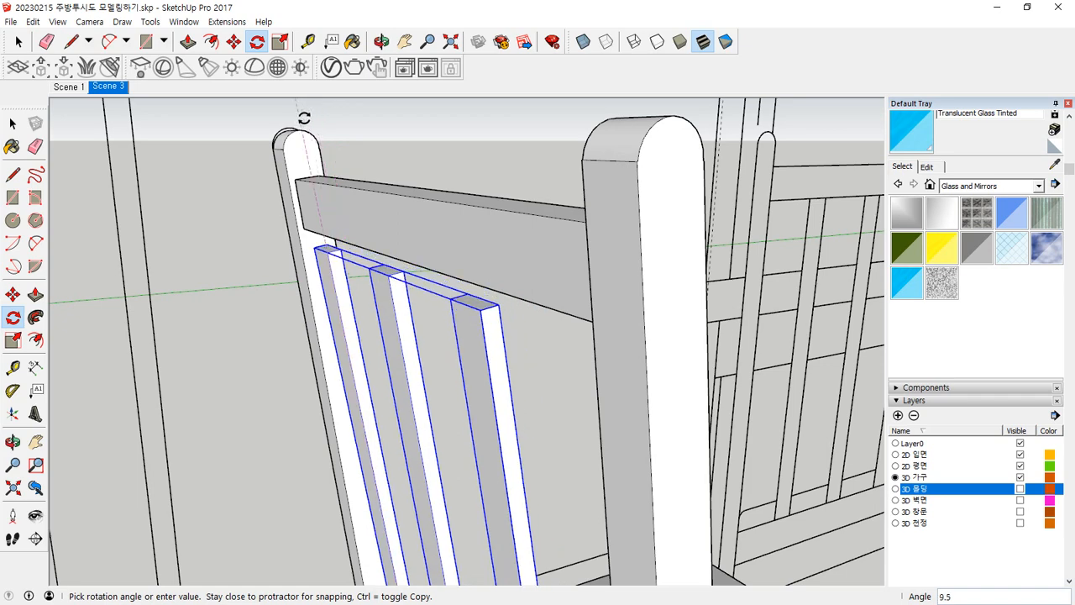
pyautogui.moveTo(323, 113); pyautogui.dragTo(208, 67, button='middle')
pyautogui.moveTo(338, 196); pyautogui.dragTo(300, 217, button='middle')
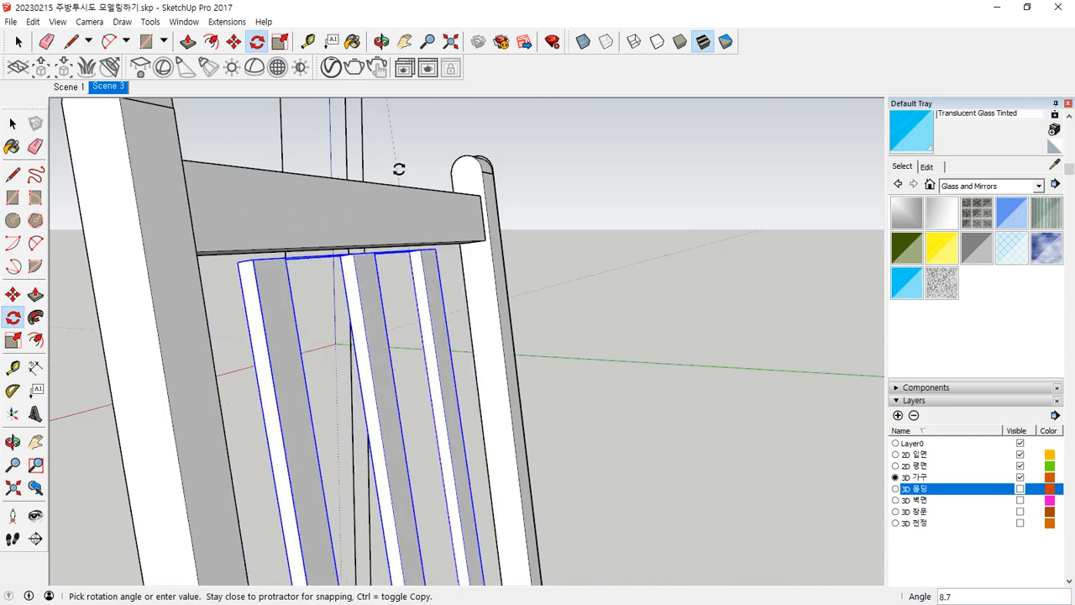
pyautogui.moveTo(404, 169); pyautogui.dragTo(640, 154, button='middle')
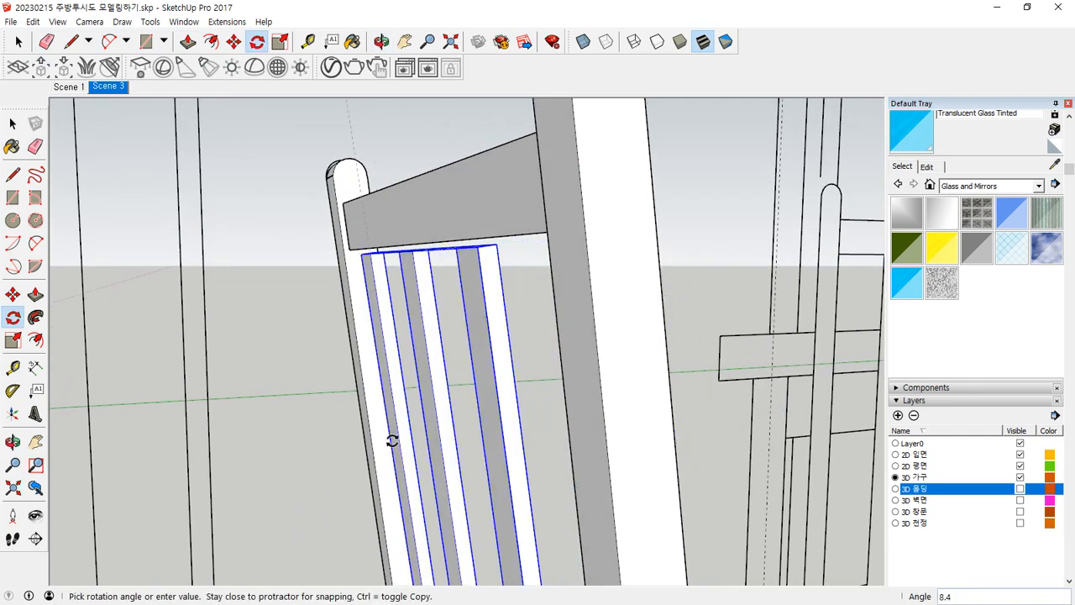
pyautogui.moveTo(398, 436); pyautogui.dragTo(385, 332, button='middle')
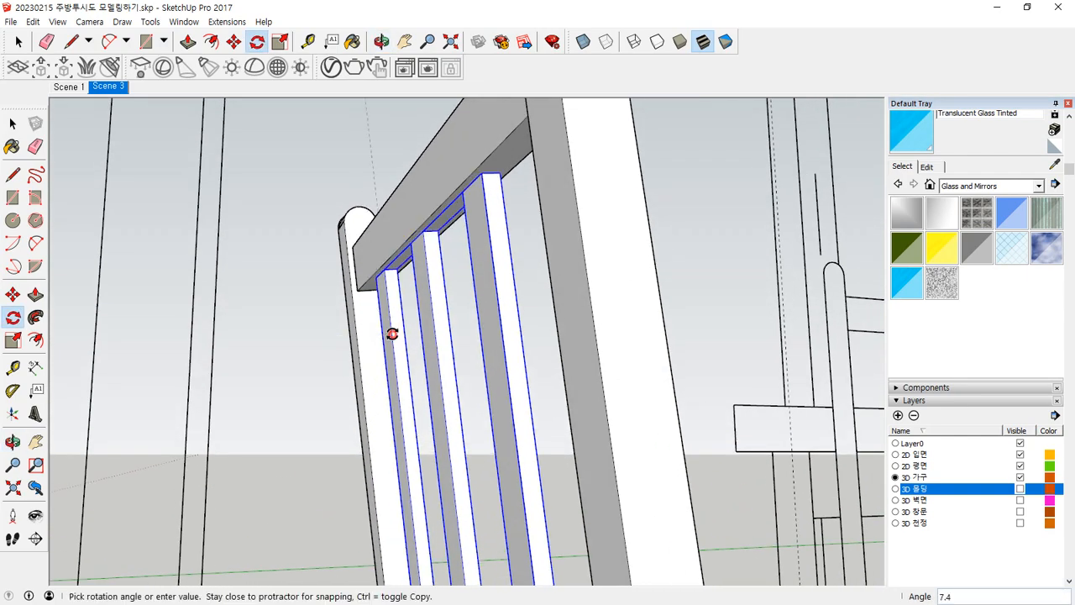
pyautogui.click(392, 334)
# Extend the upper ends of all three slats inside the group up into the underside of the top rail.
pyautogui.moveTo(371, 269); pyautogui.dragTo(457, 361, button='middle')
pyautogui.moveTo(459, 245); pyautogui.dragTo(468, 278, button='middle')
pyautogui.scroll(3, 362, 252)
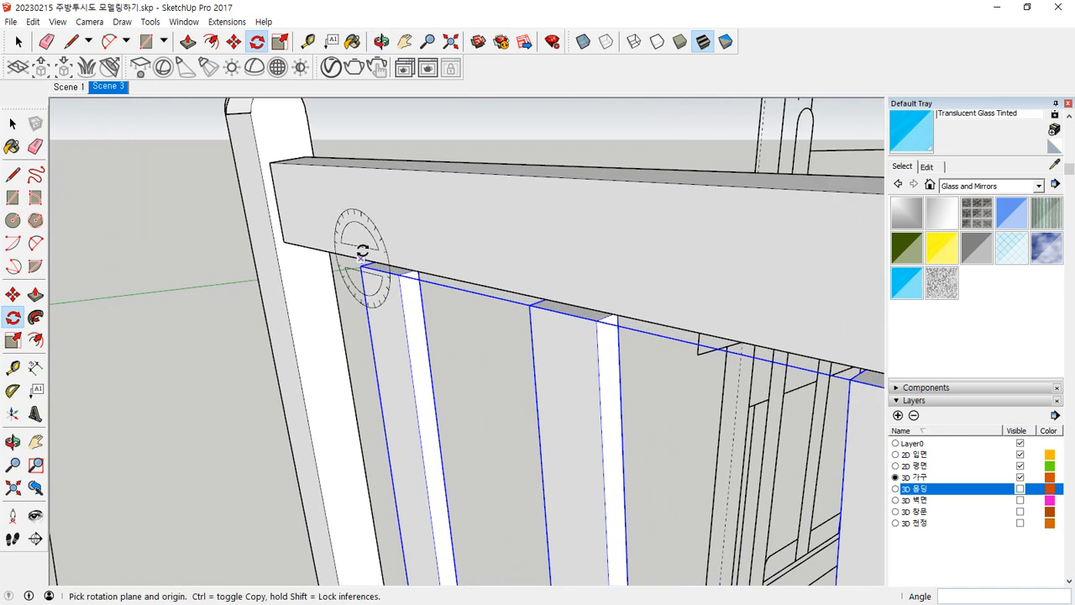
pyautogui.press('space')
pyautogui.click(381, 286)
pyautogui.press('p')
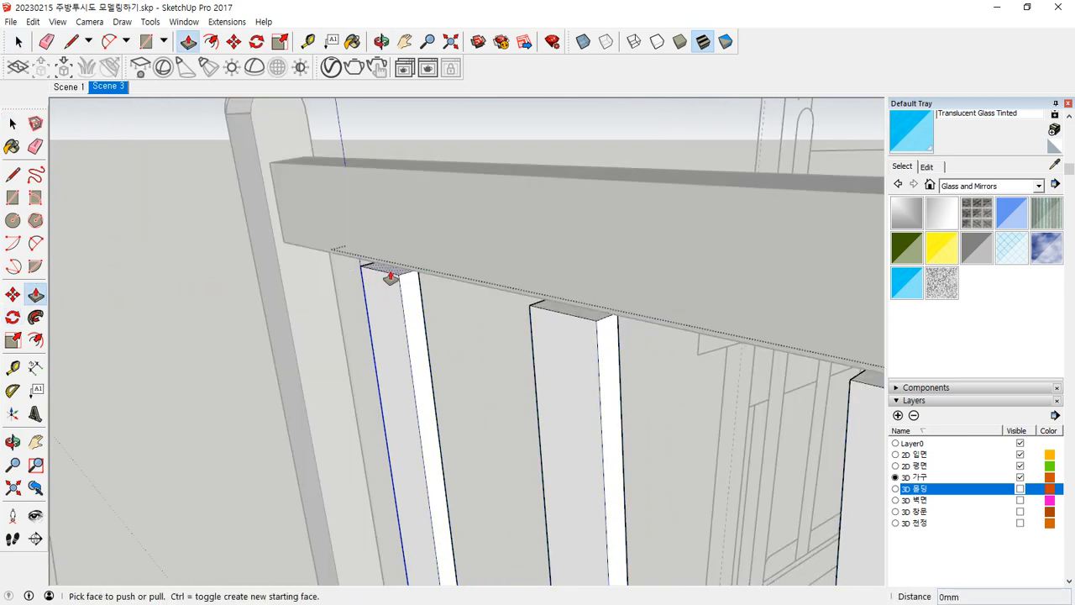
pyautogui.click(390, 275)
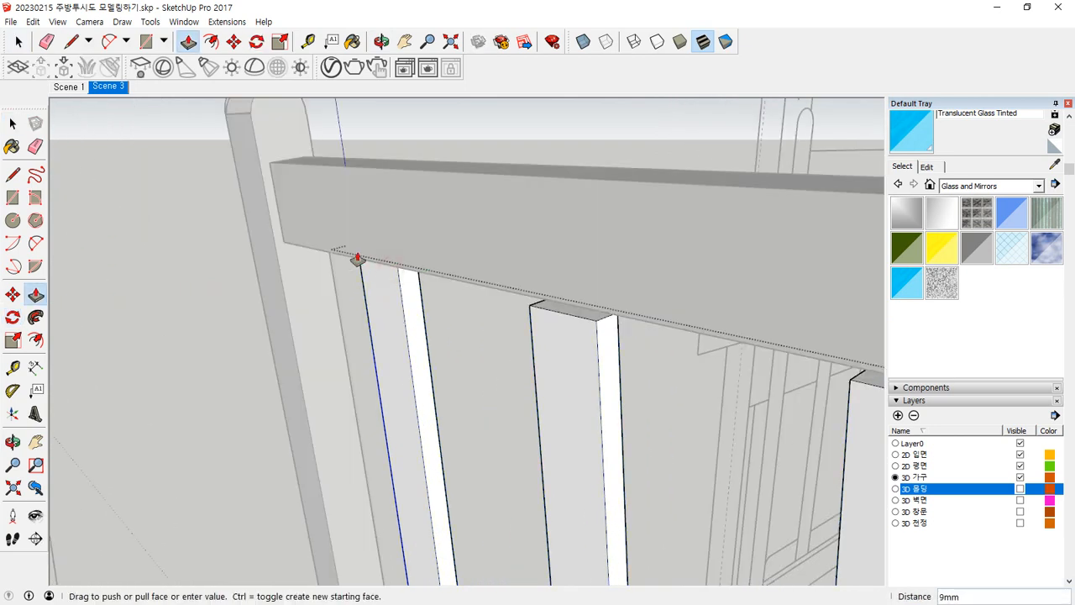
pyautogui.click(291, 251)
pyautogui.click(547, 310)
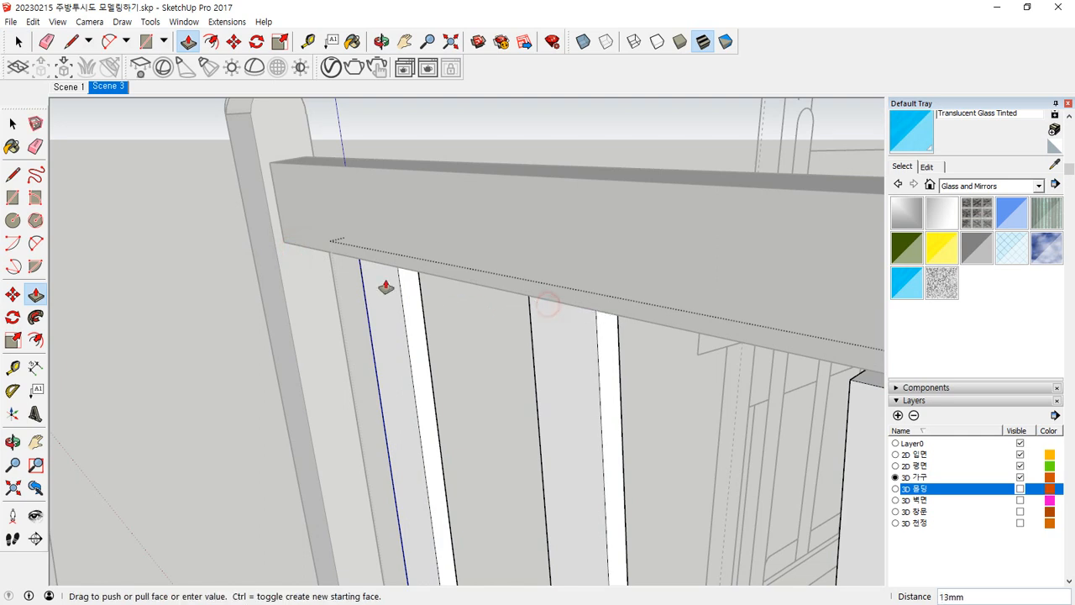
pyautogui.moveTo(300, 242); pyautogui.dragTo(799, 383, button='middle')
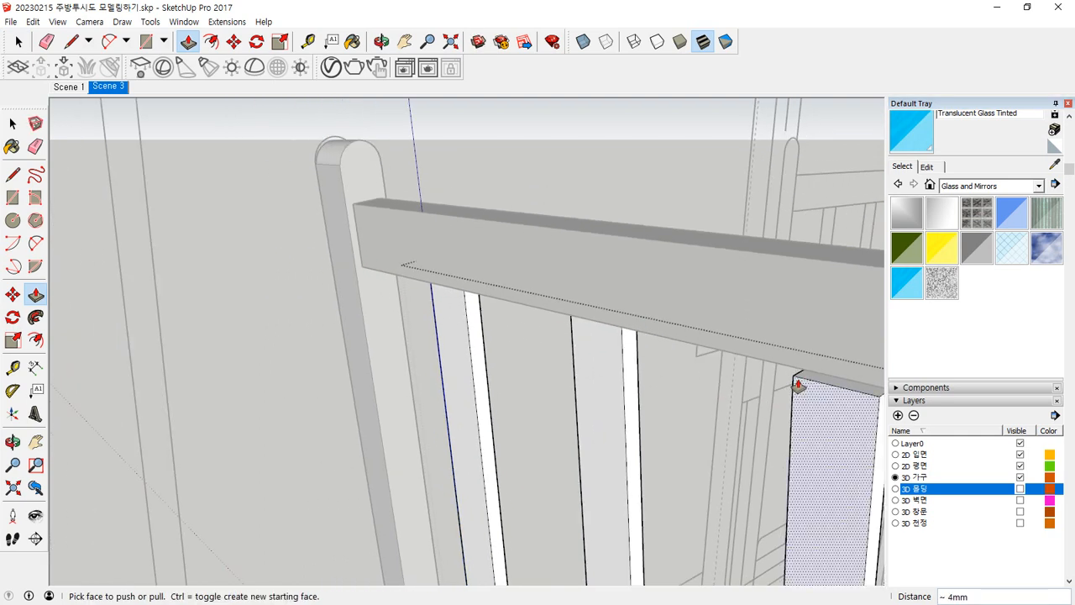
pyautogui.click(361, 269)
pyautogui.press('space')
pyautogui.click(482, 160)
pyautogui.scroll(-2, 354, 340)
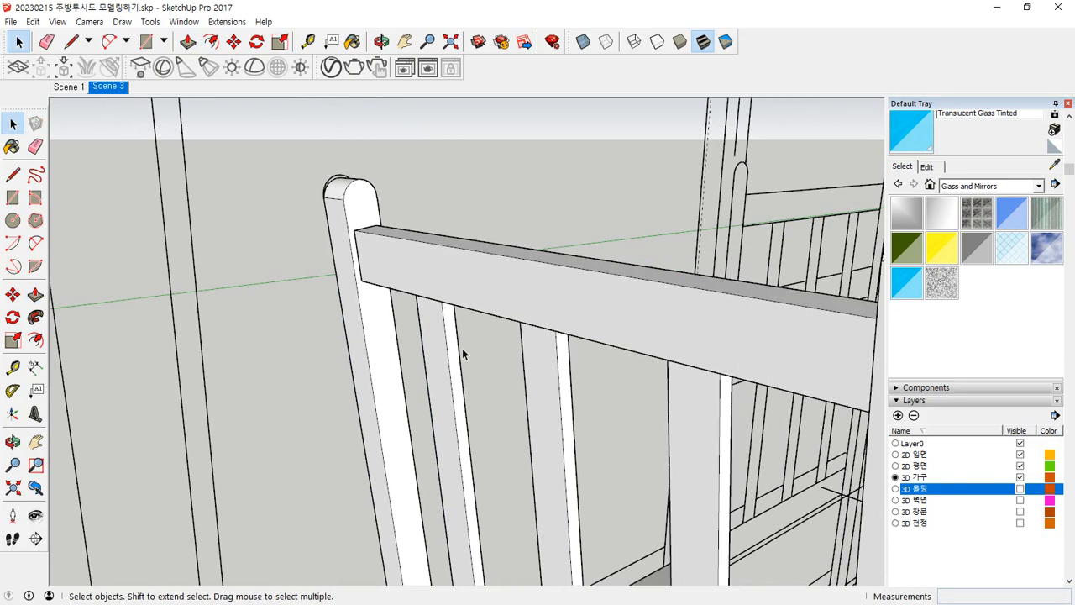
# Draw a rectangle covering the seat's top face, from the foot of the back post to the opposite front corner.
pyautogui.scroll(-3, 462, 347)
pyautogui.moveTo(462, 348); pyautogui.dragTo(259, 559, button='middle')
pyautogui.moveTo(449, 516); pyautogui.dragTo(483, 386, button='middle')
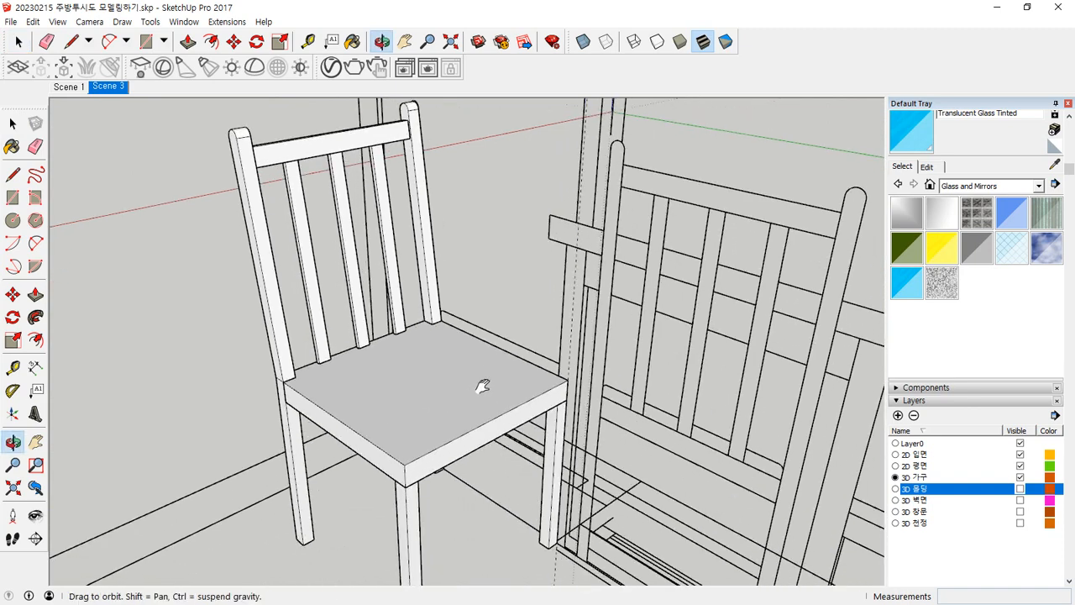
pyautogui.scroll(5, 354, 379)
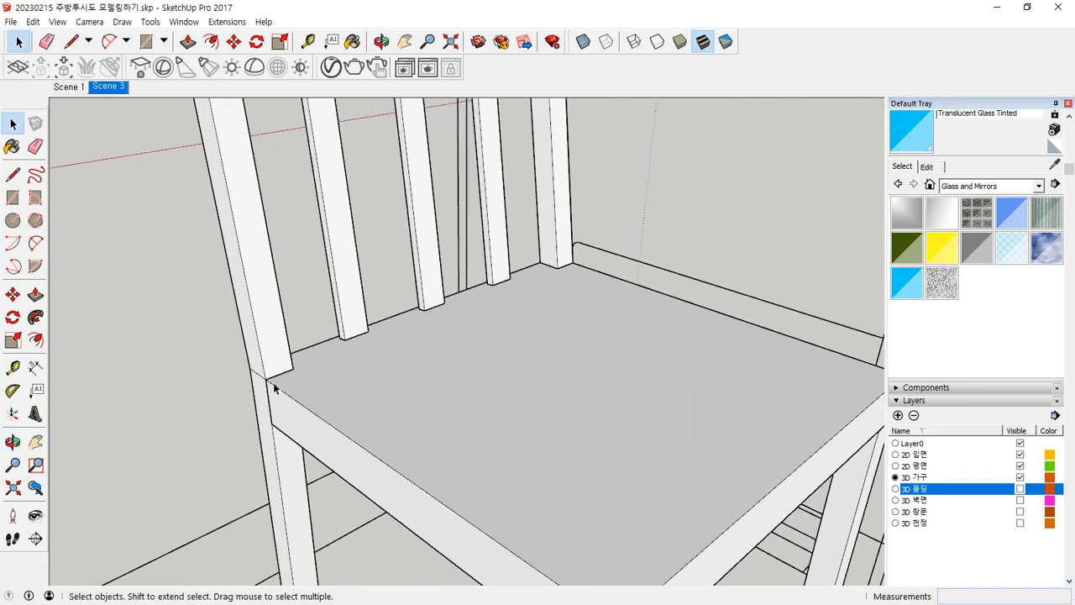
pyautogui.press('r')
pyautogui.click(265, 379)
pyautogui.scroll(-2, 722, 382)
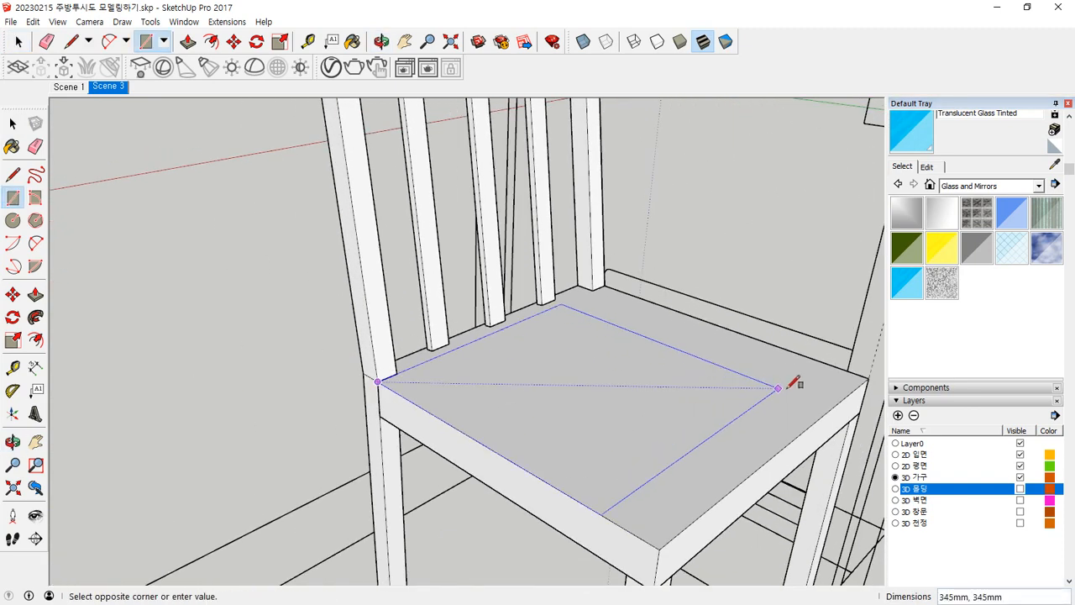
pyautogui.click(868, 376)
# Extrude the rectangle on the seat upward by 30 mm to form the seat pad.
pyautogui.moveTo(868, 372); pyautogui.dragTo(621, 390, button='middle')
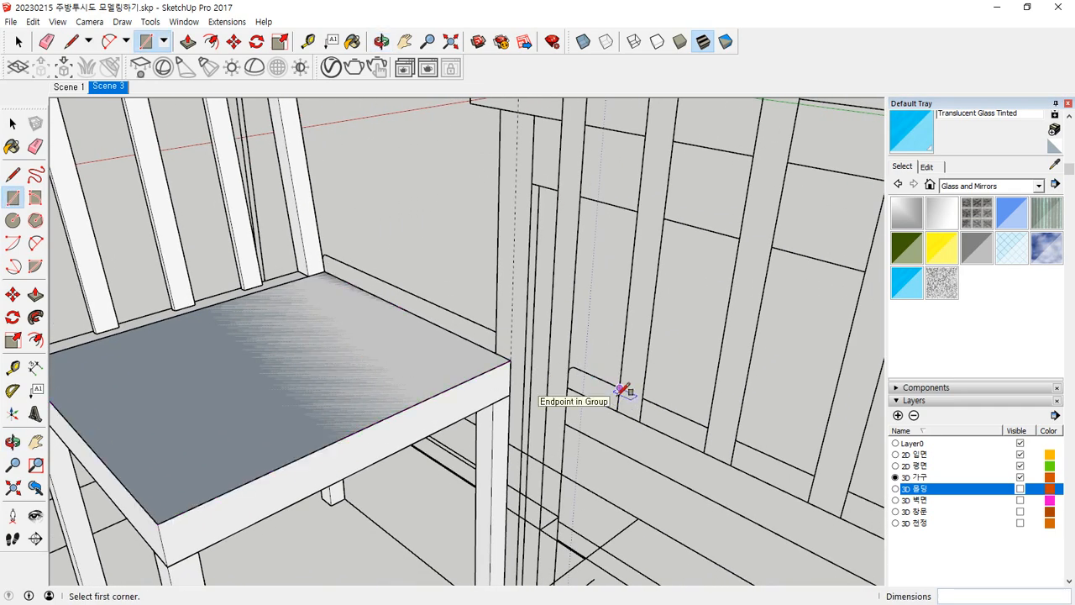
pyautogui.press('p')
pyautogui.click(441, 374)
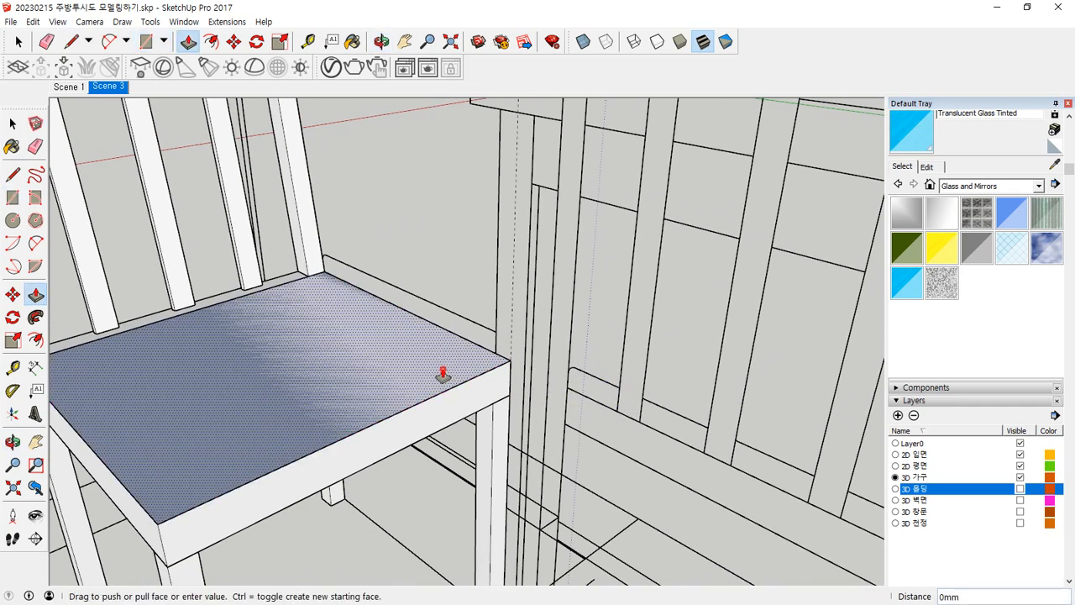
pyautogui.click(592, 380)
# Draw a side stretcher rectangle 30 mm high and about 380 mm long between the front and back legs on one side.
pyautogui.moveTo(331, 365); pyautogui.dragTo(400, 353, button='middle')
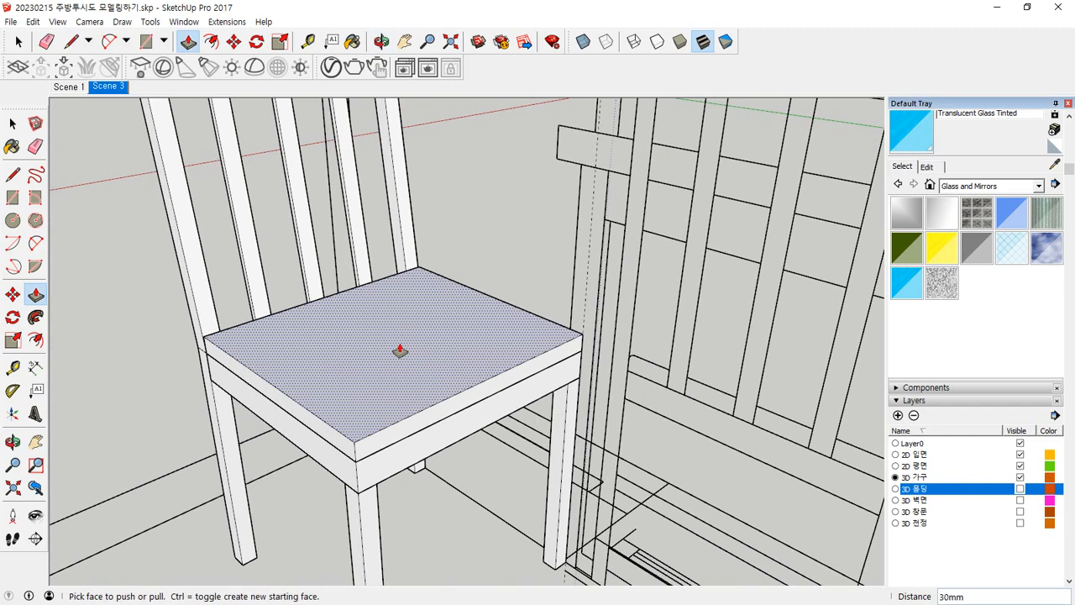
pyautogui.scroll(-4, 443, 371)
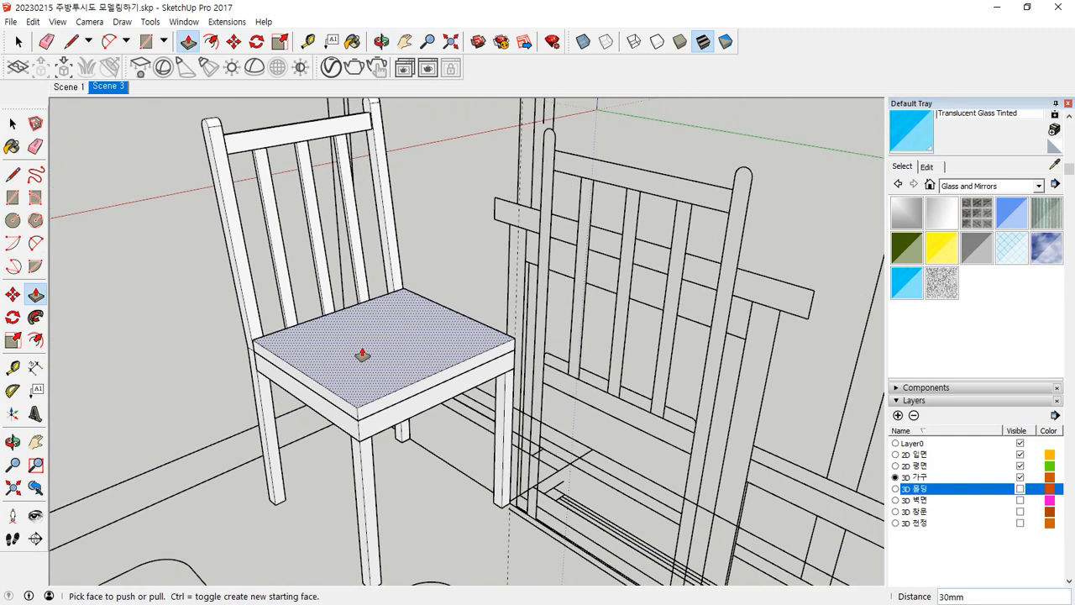
pyautogui.moveTo(345, 403)
pyautogui.mouseDown(button='middle')
pyautogui.moveTo(348, 233)
pyautogui.moveTo(357, 363)
pyautogui.moveTo(532, 360)
pyautogui.moveTo(353, 398)
pyautogui.mouseUp(button='middle')
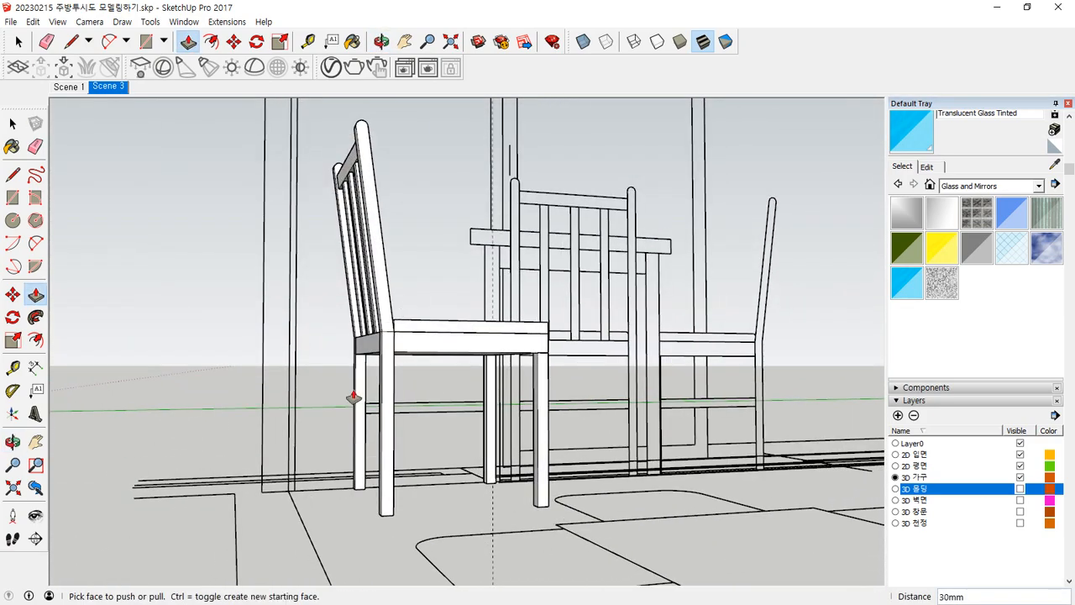
pyautogui.scroll(5, 408, 403)
pyautogui.moveTo(125, 396); pyautogui.dragTo(869, 387, button='middle')
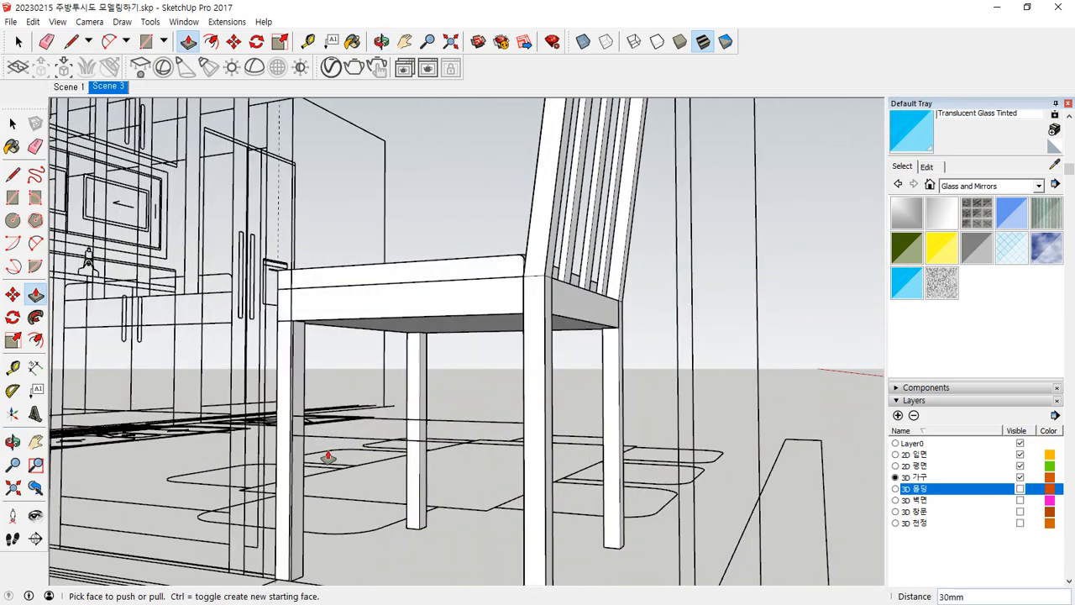
pyautogui.scroll(4, 329, 456)
pyautogui.moveTo(328, 456); pyautogui.dragTo(363, 469, button='middle')
pyautogui.press('r')
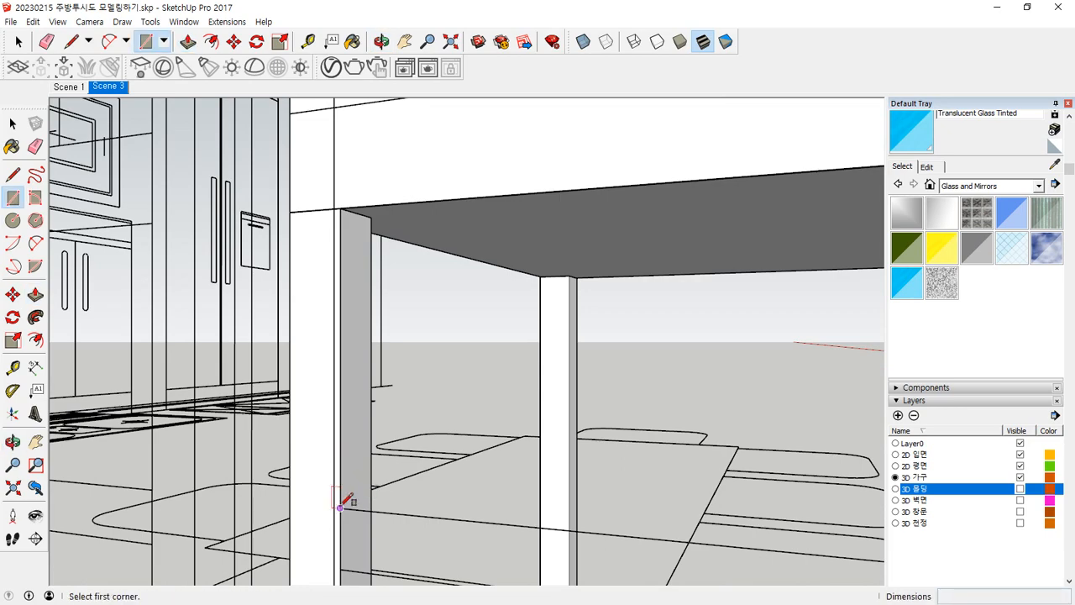
pyautogui.click(340, 506)
pyautogui.scroll(-3, 540, 499)
pyautogui.moveTo(540, 498); pyautogui.dragTo(524, 471, button='middle')
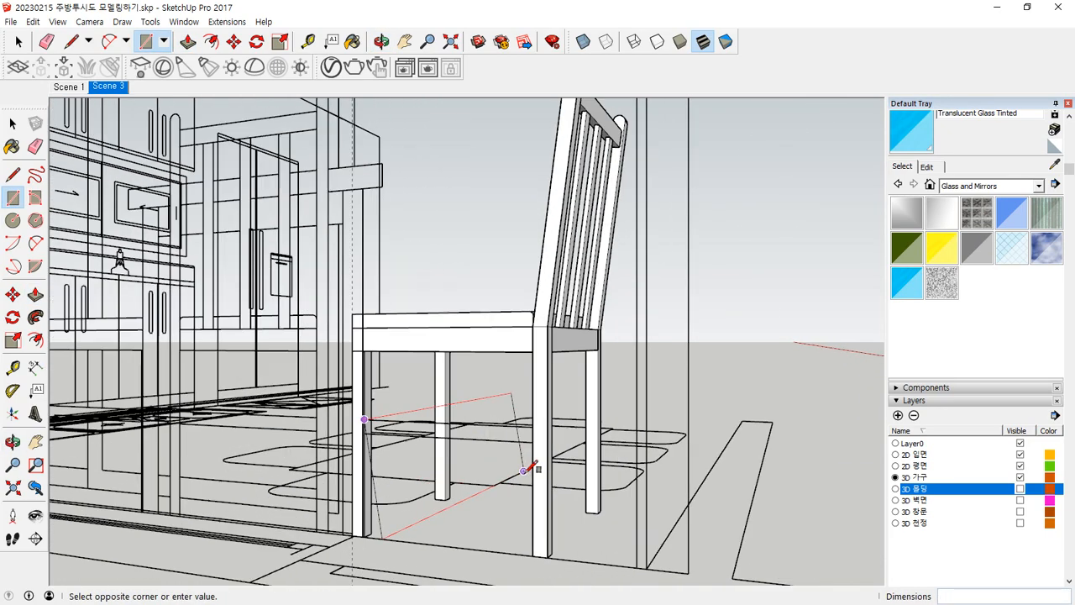
pyautogui.scroll(3, 524, 470)
pyautogui.click(537, 427)
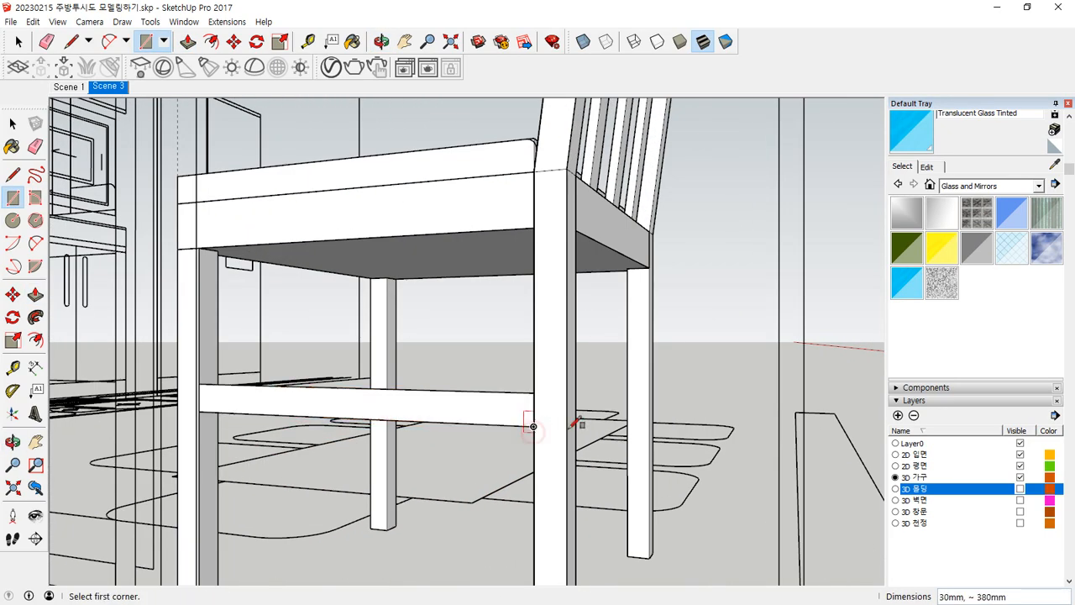
# Extrude the side stretcher rectangle inward into a bar about 10 mm thick.
pyautogui.moveTo(523, 427); pyautogui.dragTo(413, 479, button='middle')
pyautogui.scroll(3, 129, 464)
pyautogui.press('p')
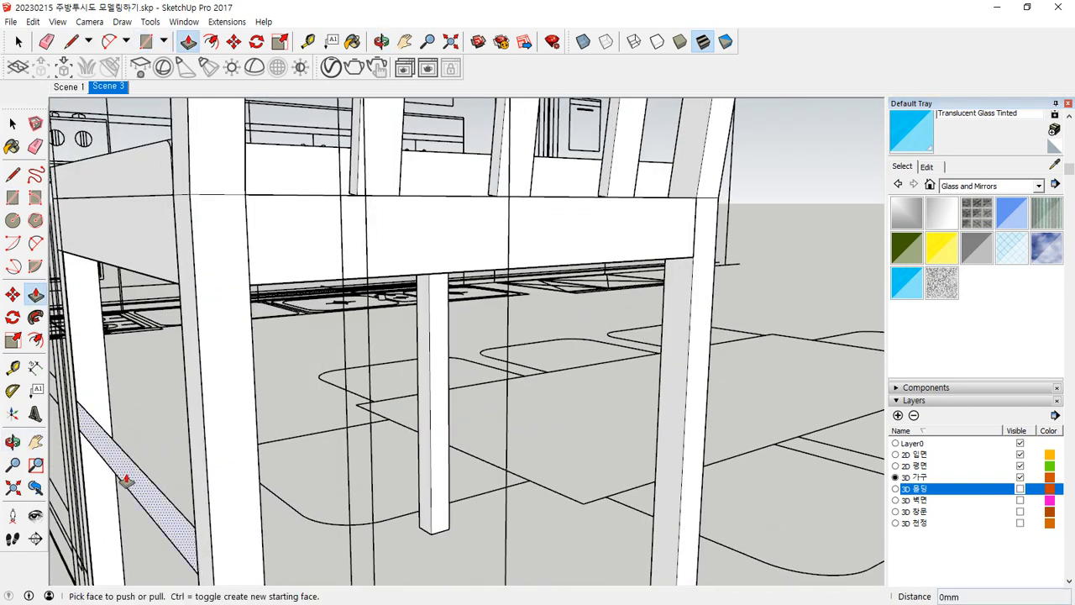
pyautogui.click(127, 474)
pyautogui.press('Return')
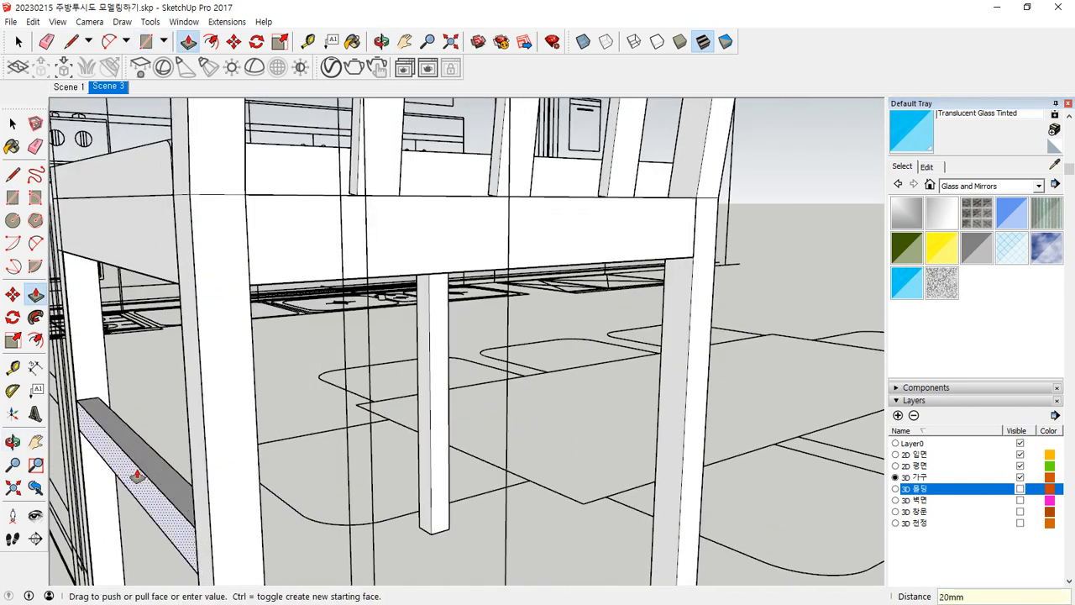
pyautogui.click(124, 468)
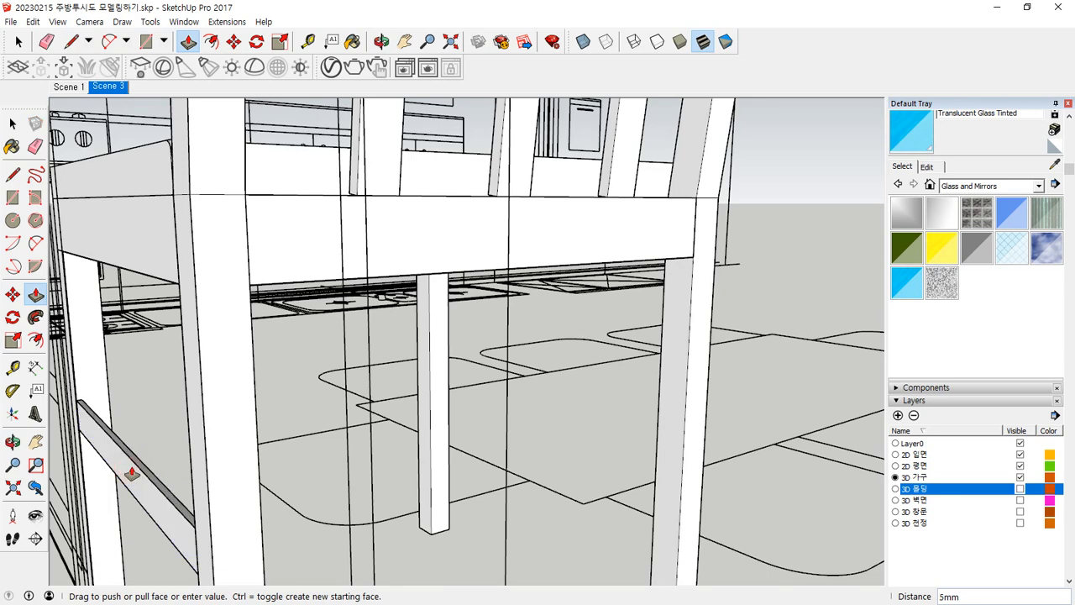
# Select the whole side stretcher bar and make it a group.
pyautogui.press('space')
pyautogui.click(125, 468)
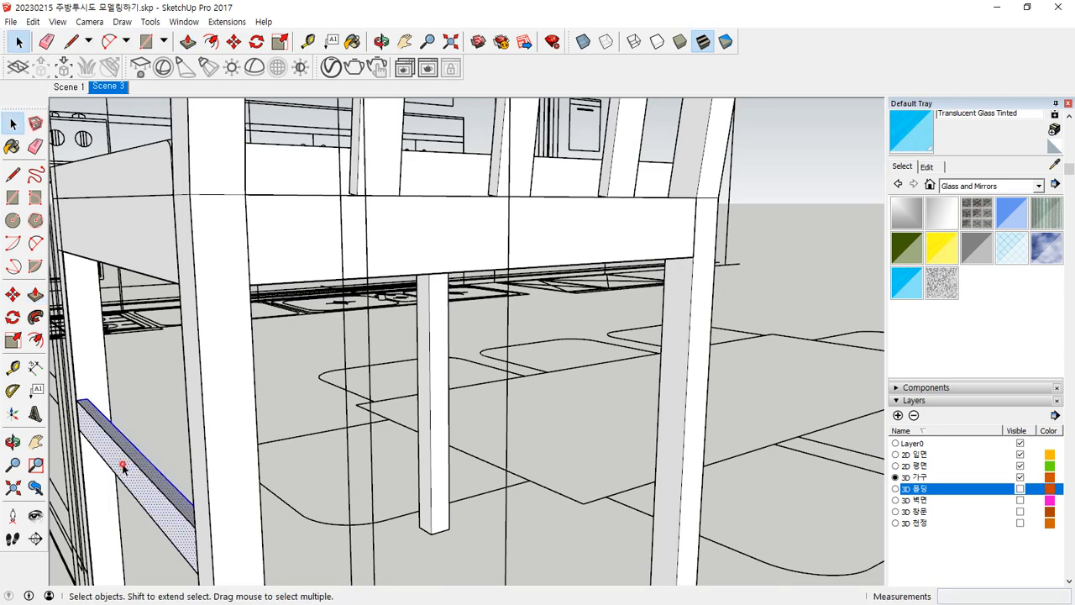
pyautogui.rightClick(123, 467)
pyautogui.press('Escape')
# Draw a guide line across the leg at the stretcher's end and move the stretcher 10 mm inward to the line's midpoint.
pyautogui.scroll(5, 84, 400)
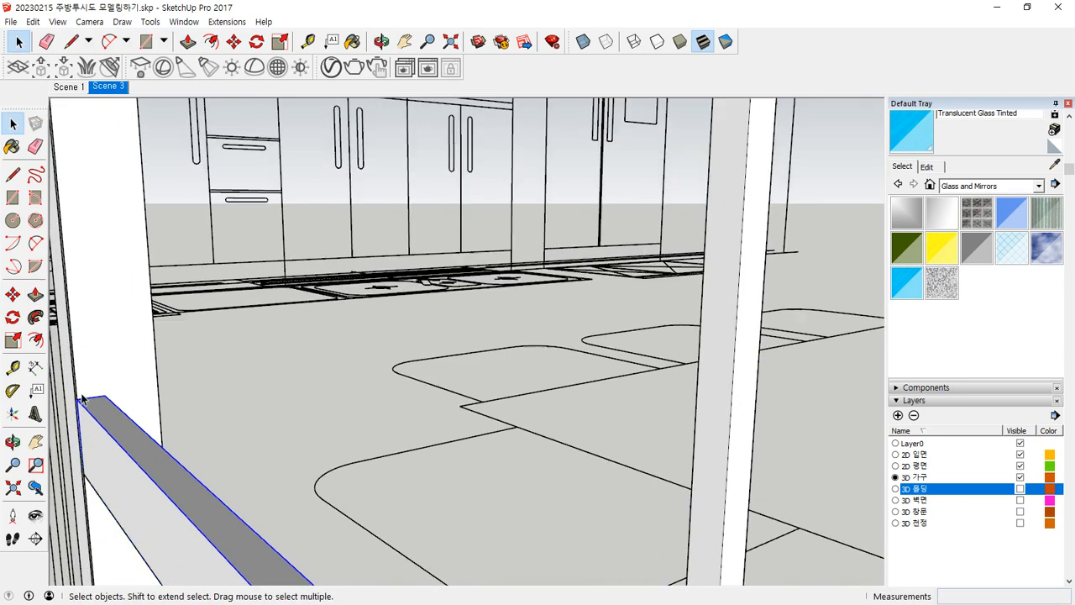
pyautogui.press('l')
pyautogui.click(76, 401)
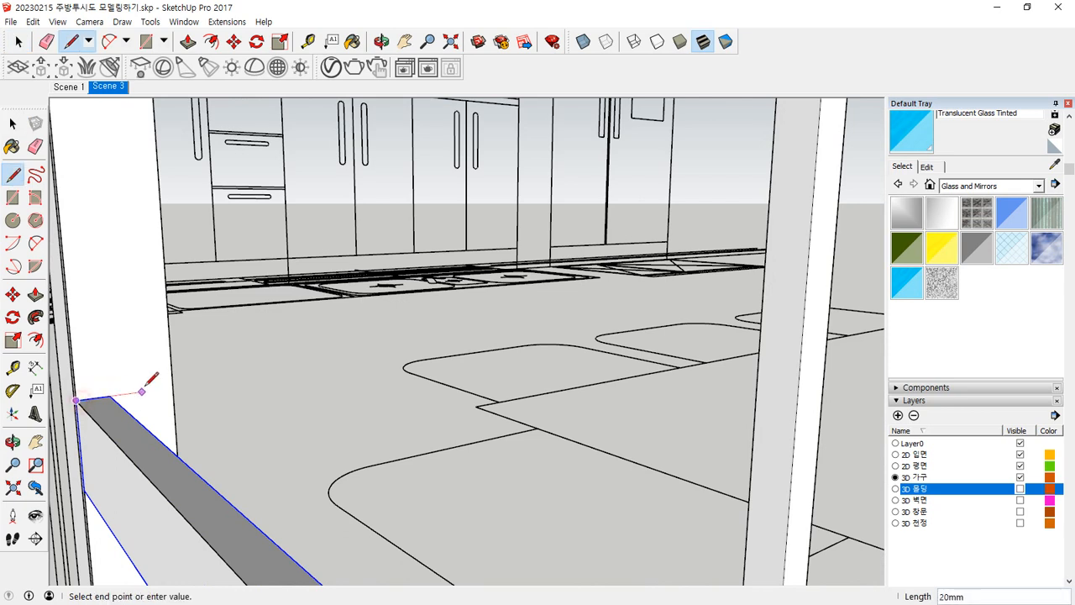
pyautogui.click(173, 387)
pyautogui.press('space')
pyautogui.scroll(2, 101, 400)
pyautogui.press('m')
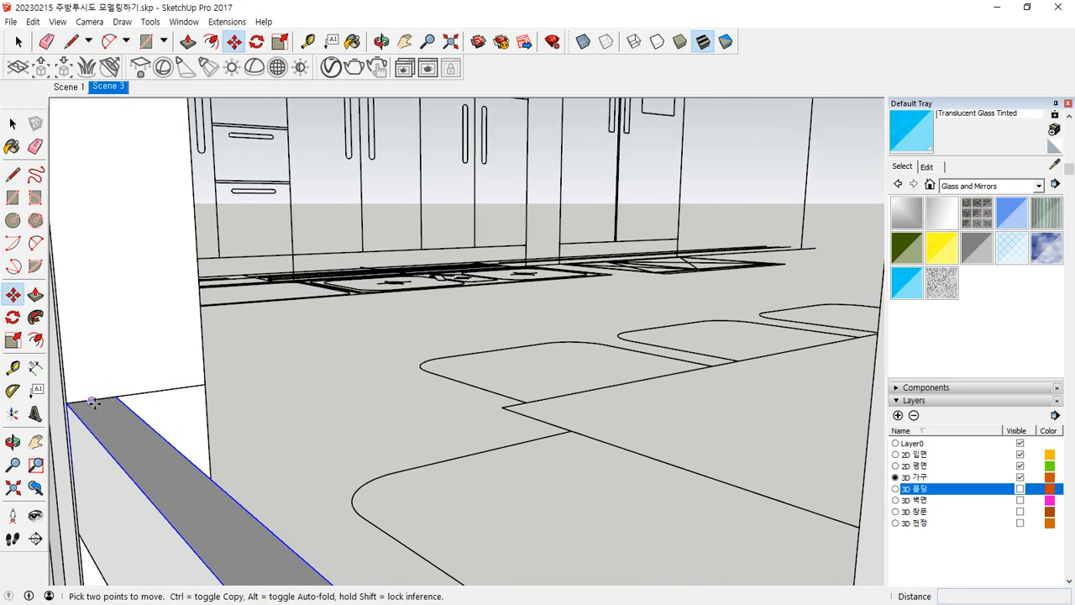
pyautogui.click(93, 401)
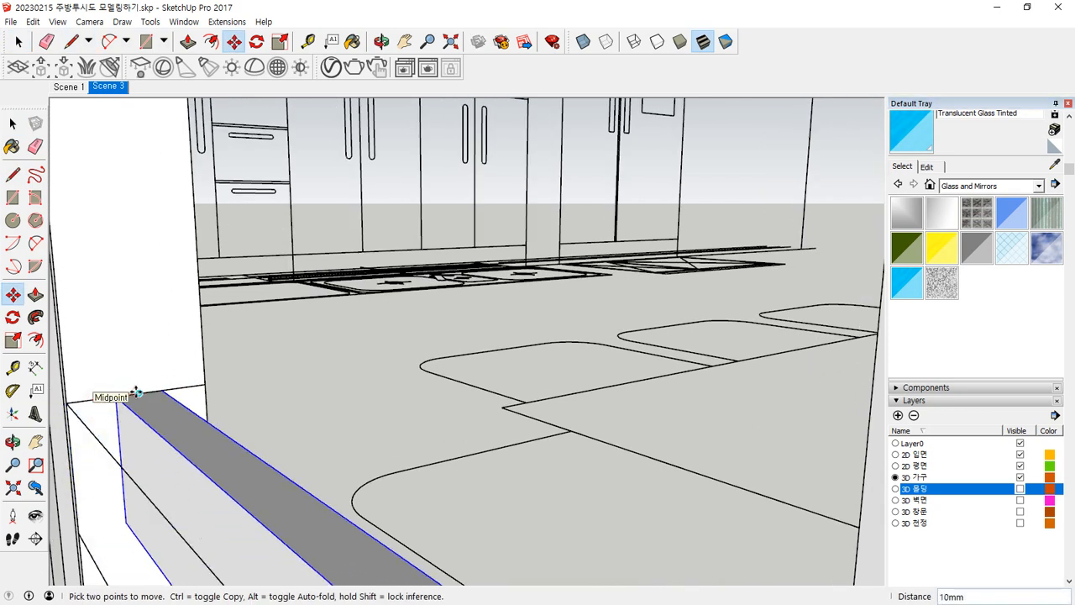
pyautogui.click(136, 392)
# Erase the guide line across the leg at the end of the side stretcher.
pyautogui.press('e')
pyautogui.scroll(-5, 257, 417)
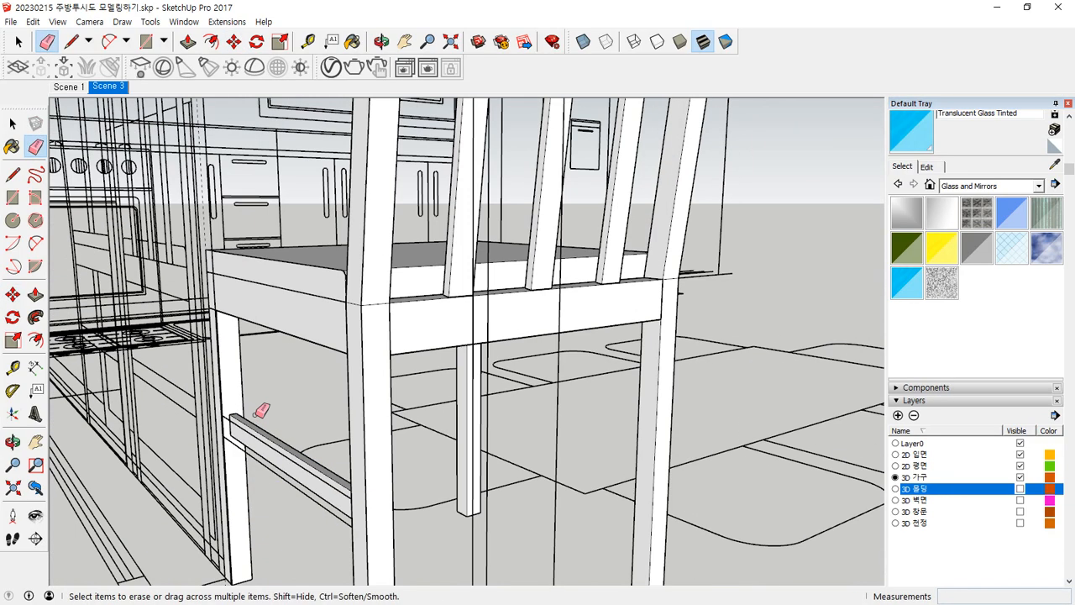
pyautogui.scroll(3, 267, 453)
pyautogui.press('space')
pyautogui.scroll(3, 218, 385)
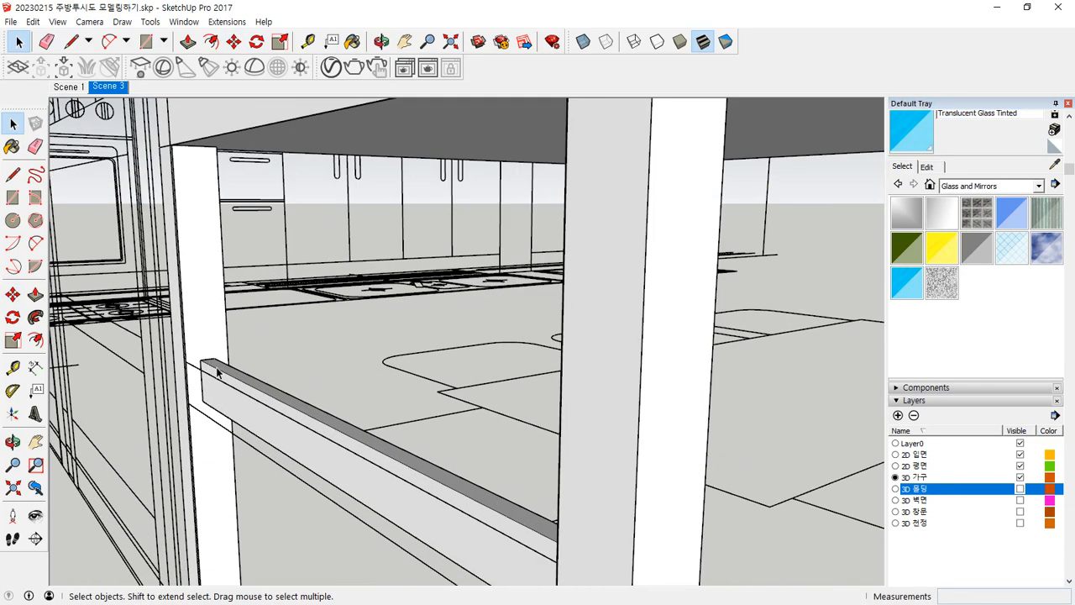
pyautogui.scroll(-2, 203, 387)
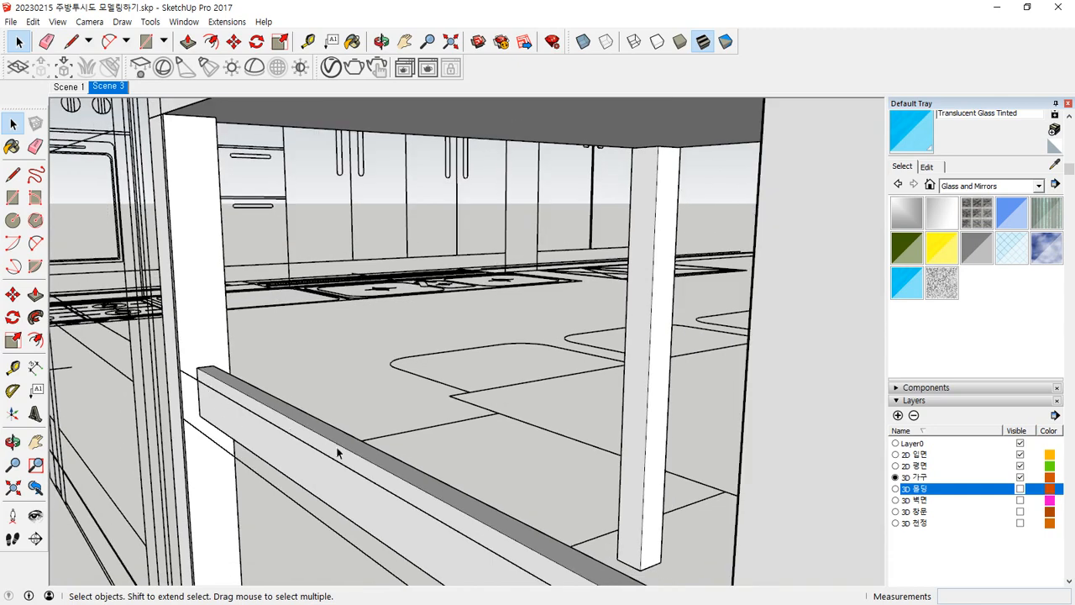
# Copy the side stretcher 420 mm across to the pair of legs on the opposite side.
pyautogui.click(339, 454)
pyautogui.moveTo(335, 450); pyautogui.dragTo(272, 422, button='middle')
pyautogui.press('m')
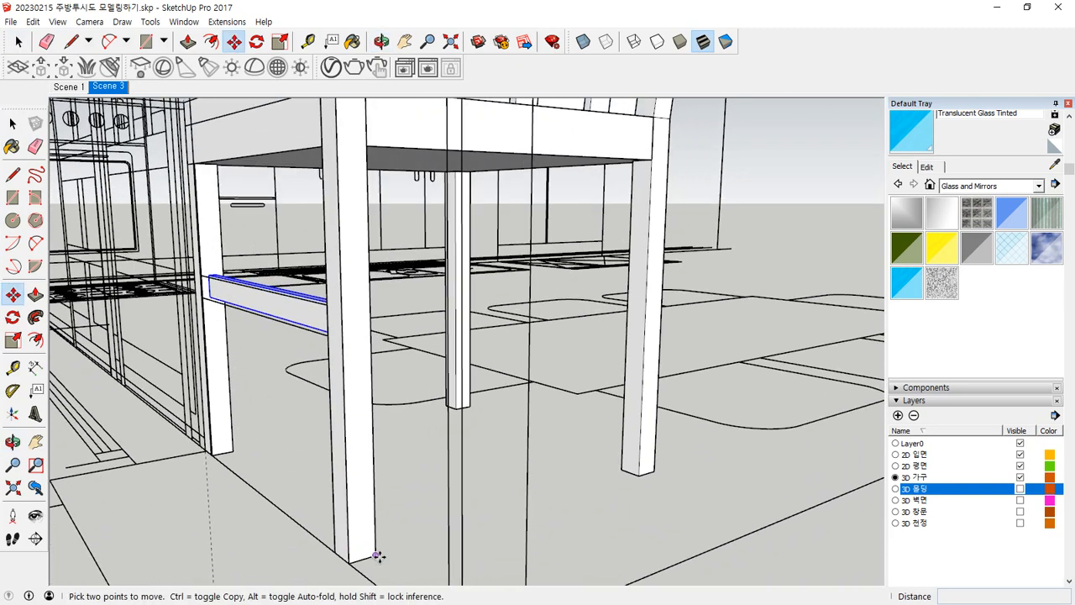
pyautogui.press('ctrl')
pyautogui.click(378, 556)
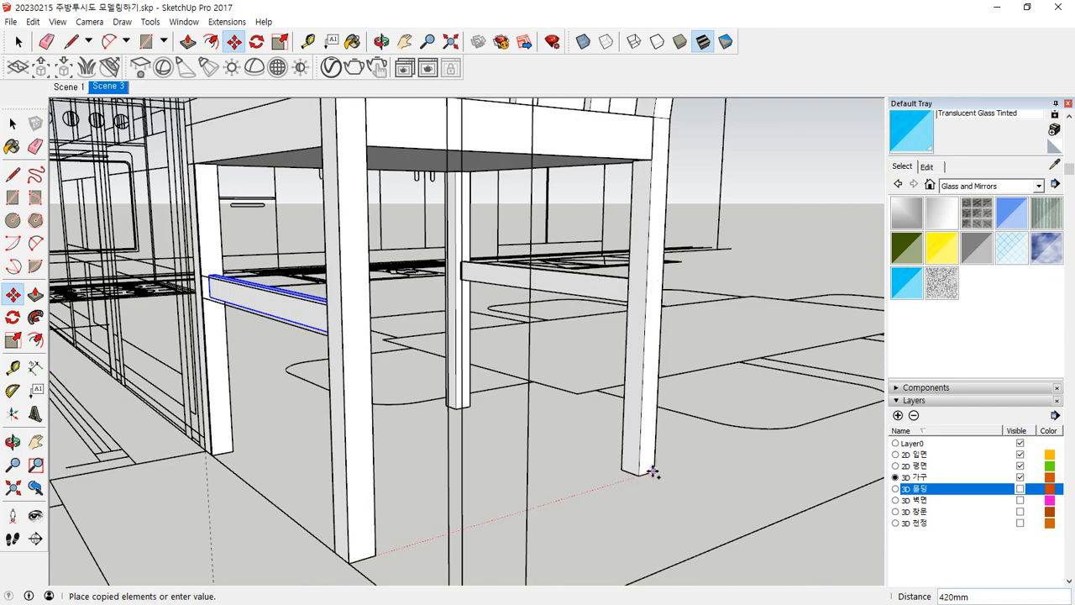
pyautogui.click(653, 474)
# Draw a closed rectangular outline 430 mm wide and 30 mm high across the two front legs for the front stretcher.
pyautogui.press('q')
pyautogui.moveTo(629, 299); pyautogui.dragTo(463, 337, button='middle')
pyautogui.press('m')
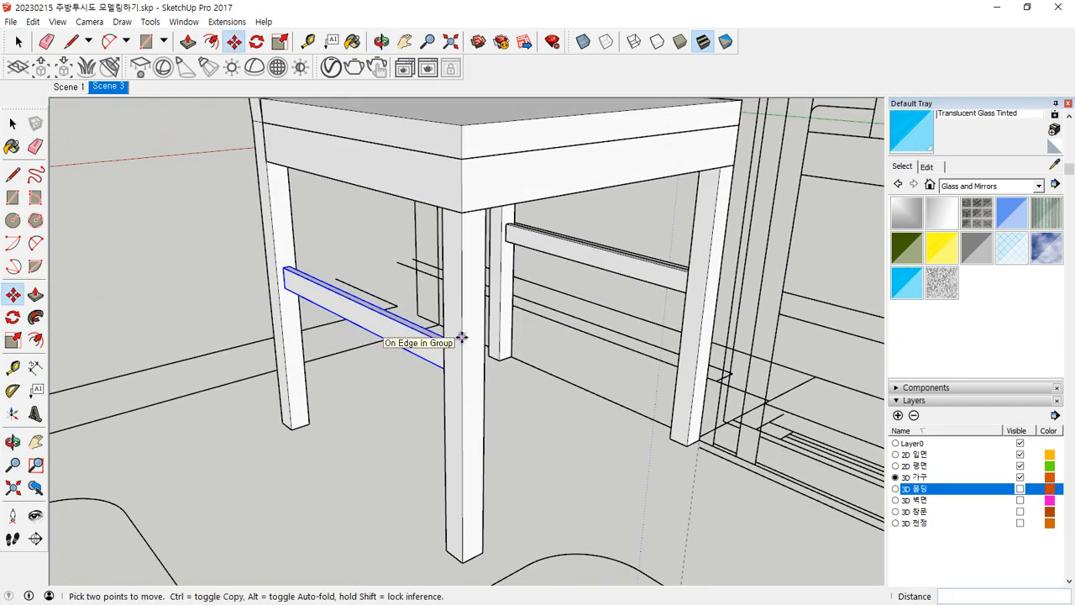
pyautogui.press('l')
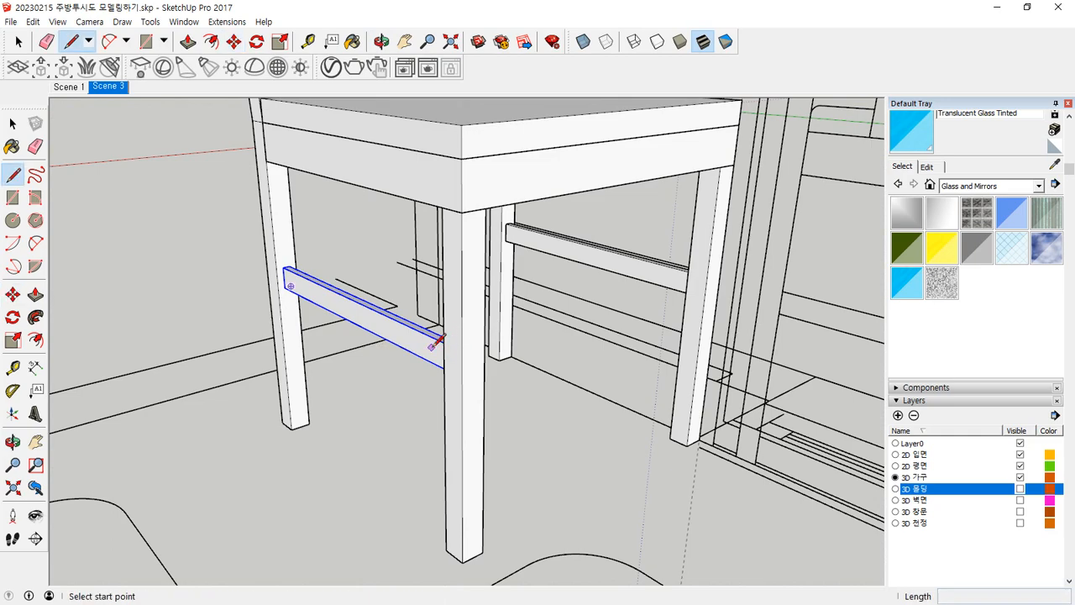
pyautogui.moveTo(436, 341); pyautogui.dragTo(335, 353, button='middle')
pyautogui.click(638, 300)
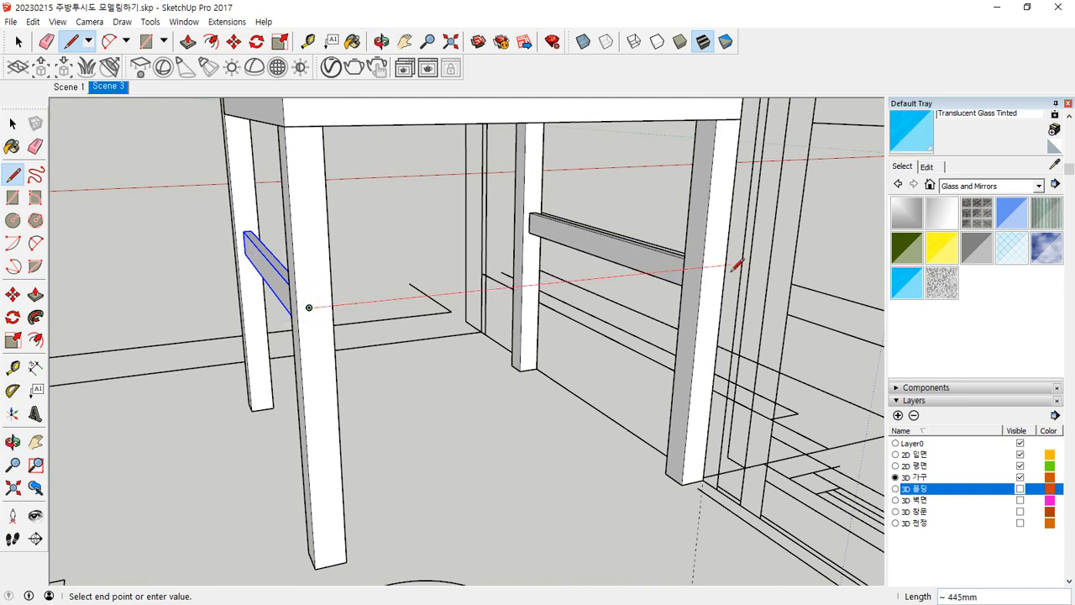
pyautogui.moveTo(739, 267); pyautogui.dragTo(305, 307, button='middle')
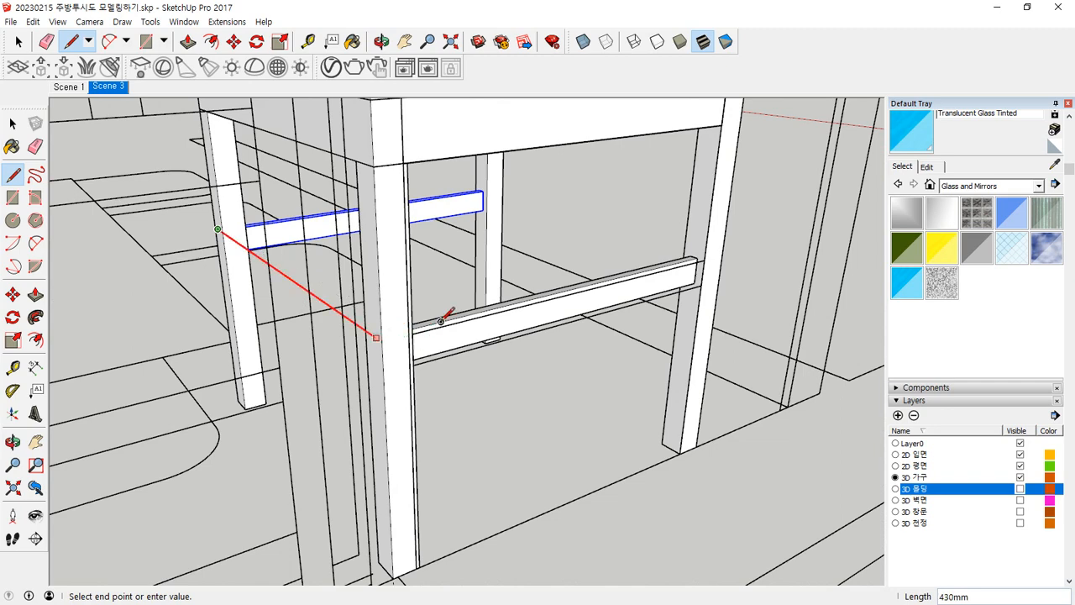
pyautogui.click(437, 319)
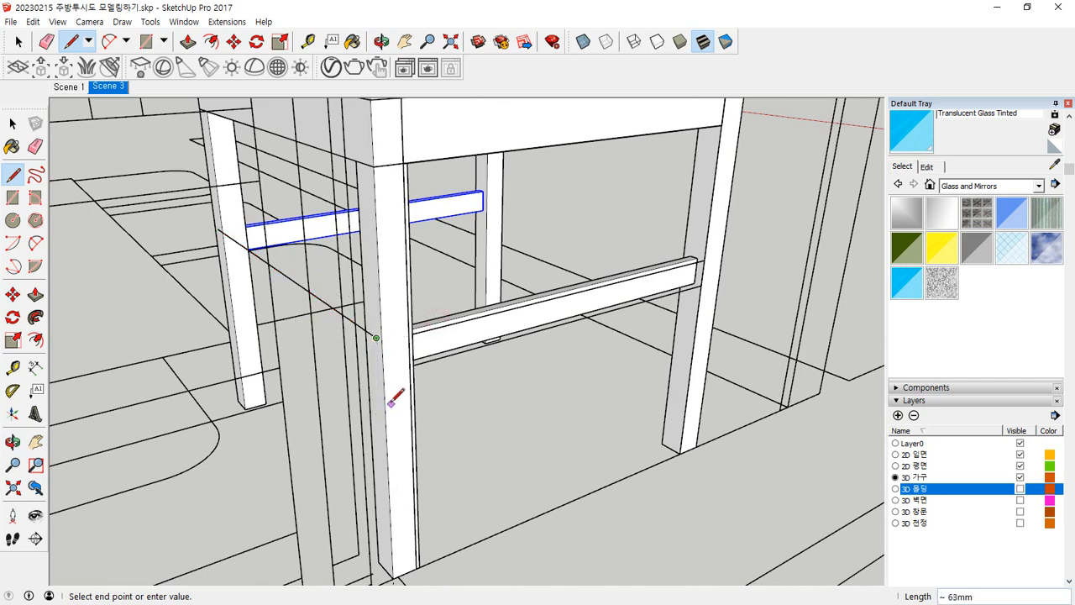
pyautogui.moveTo(391, 403); pyautogui.dragTo(446, 352, button='middle')
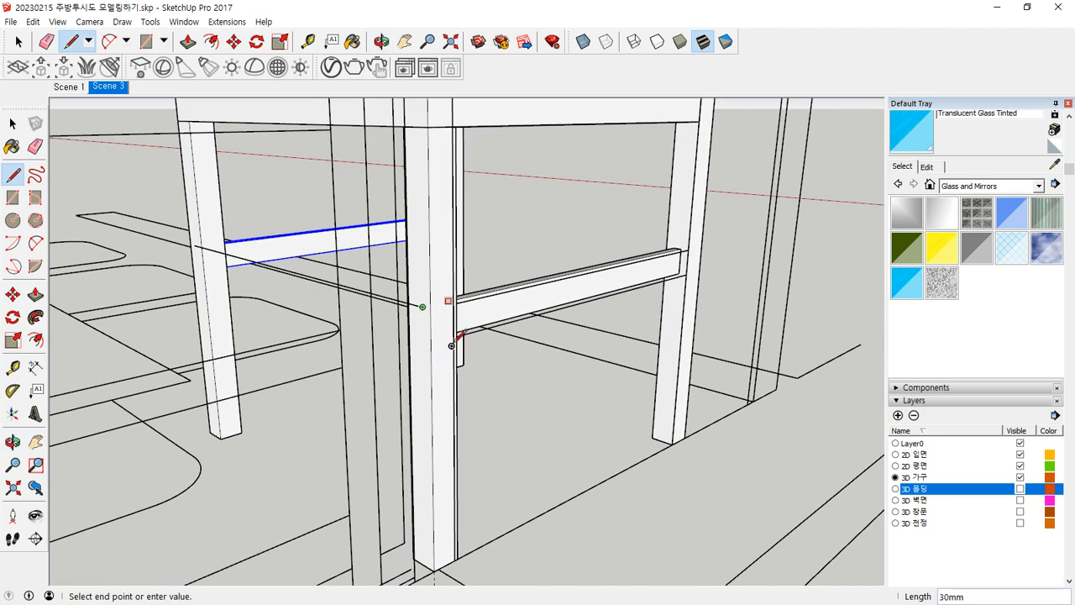
pyautogui.click(477, 326)
pyautogui.moveTo(204, 277); pyautogui.dragTo(348, 367, button='middle')
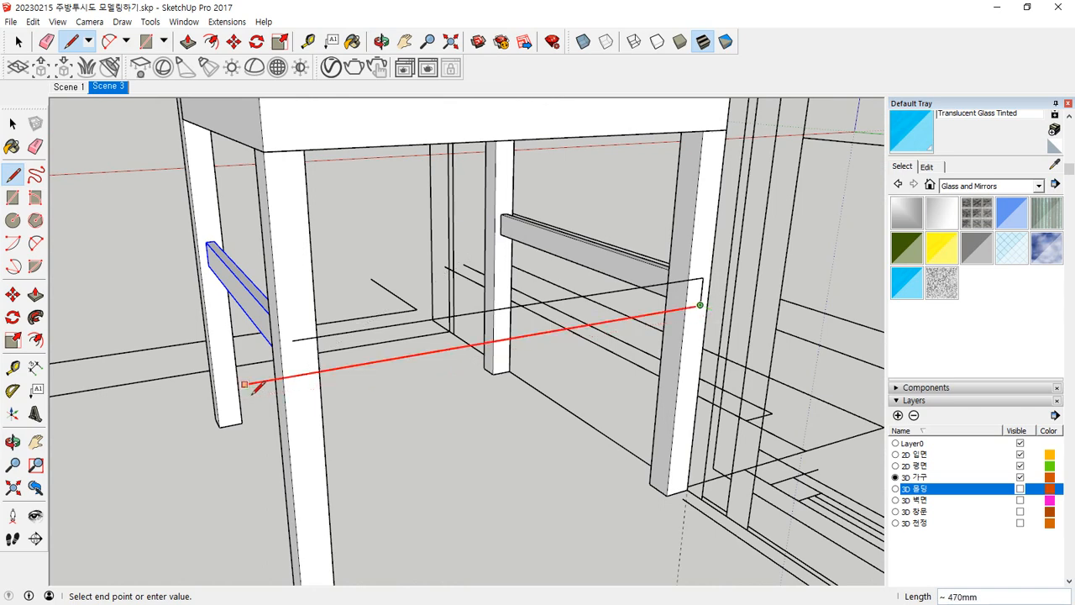
pyautogui.click(261, 332)
pyautogui.click(293, 339)
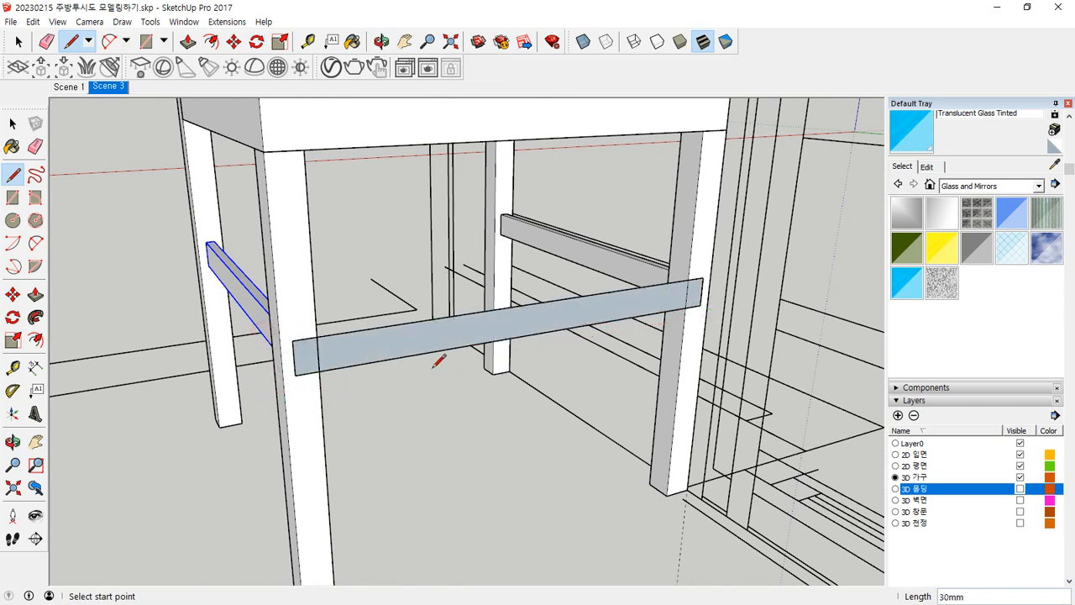
# Copy one short end edge of the front stretcher outline 10 mm inward across the front leg.
pyautogui.scroll(5, 340, 357)
pyautogui.press('space')
pyautogui.press('m')
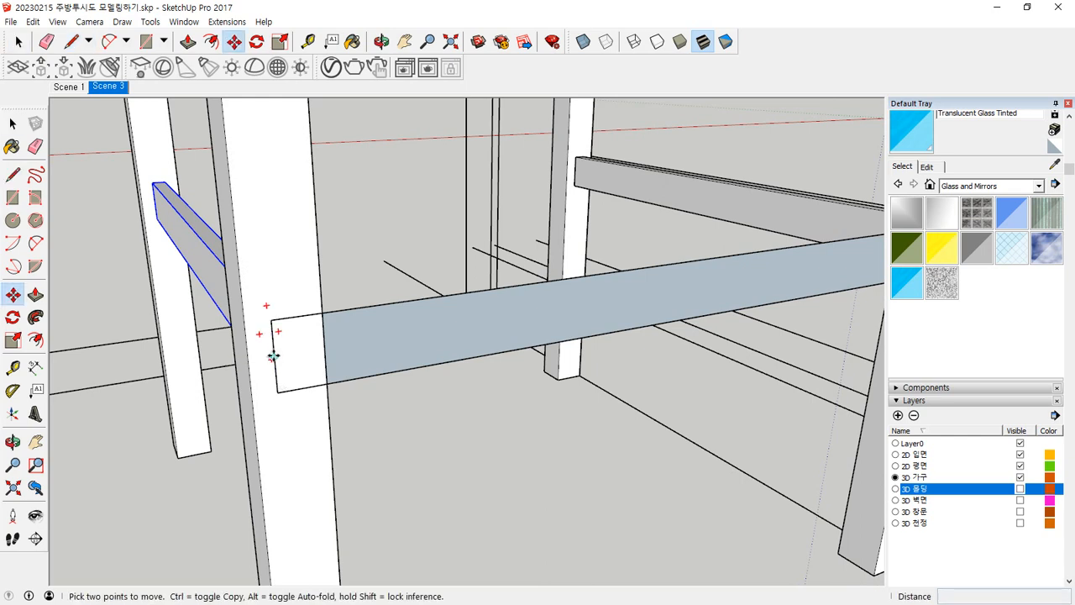
pyautogui.press('space')
pyautogui.click(275, 379)
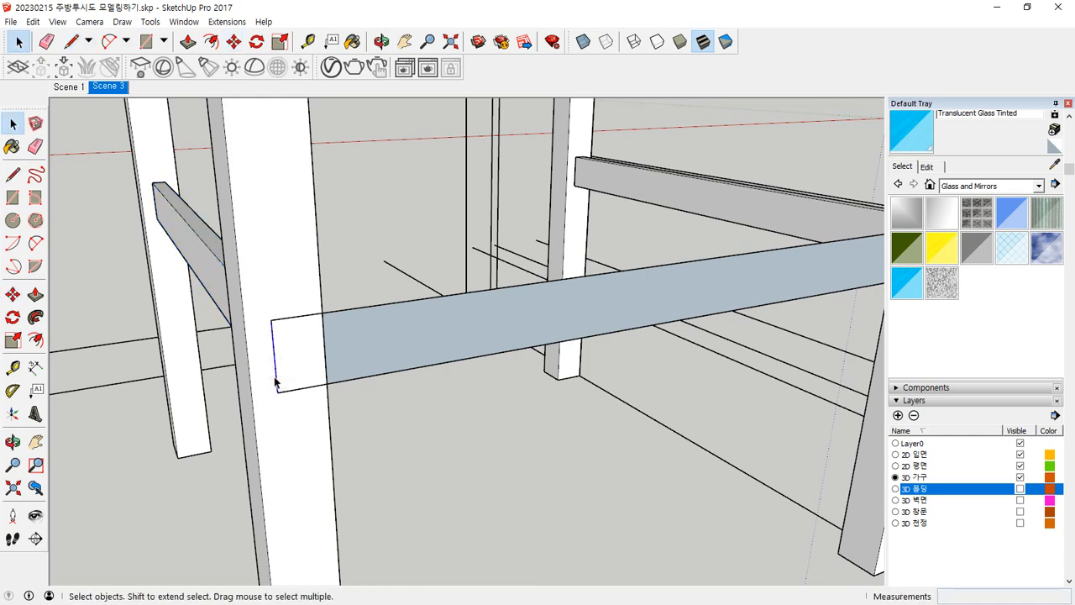
pyautogui.press('m')
pyautogui.click(275, 373)
pyautogui.press('ctrl')
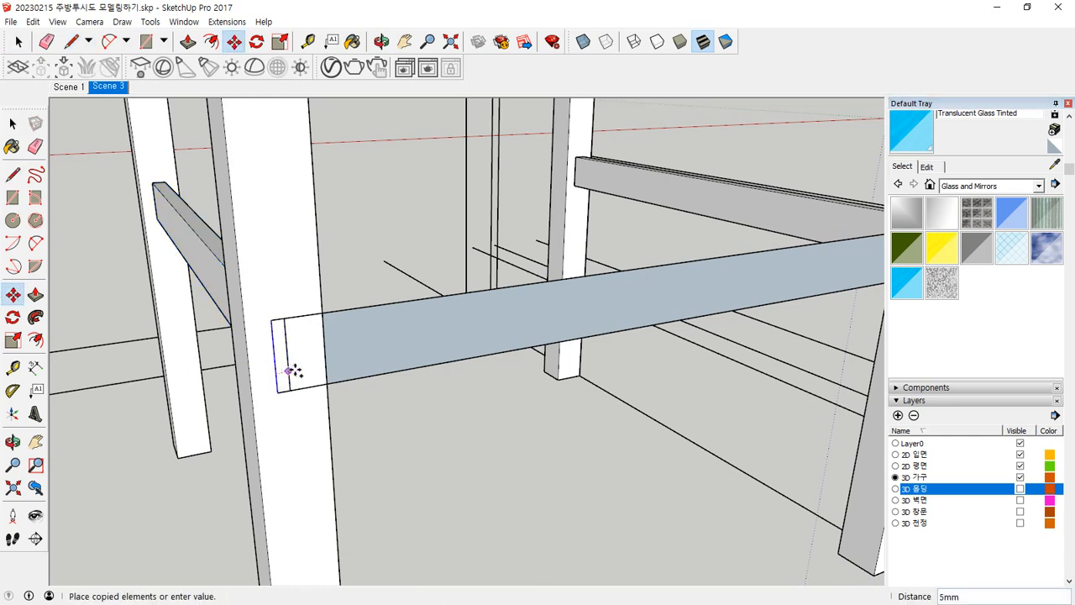
pyautogui.click(299, 371)
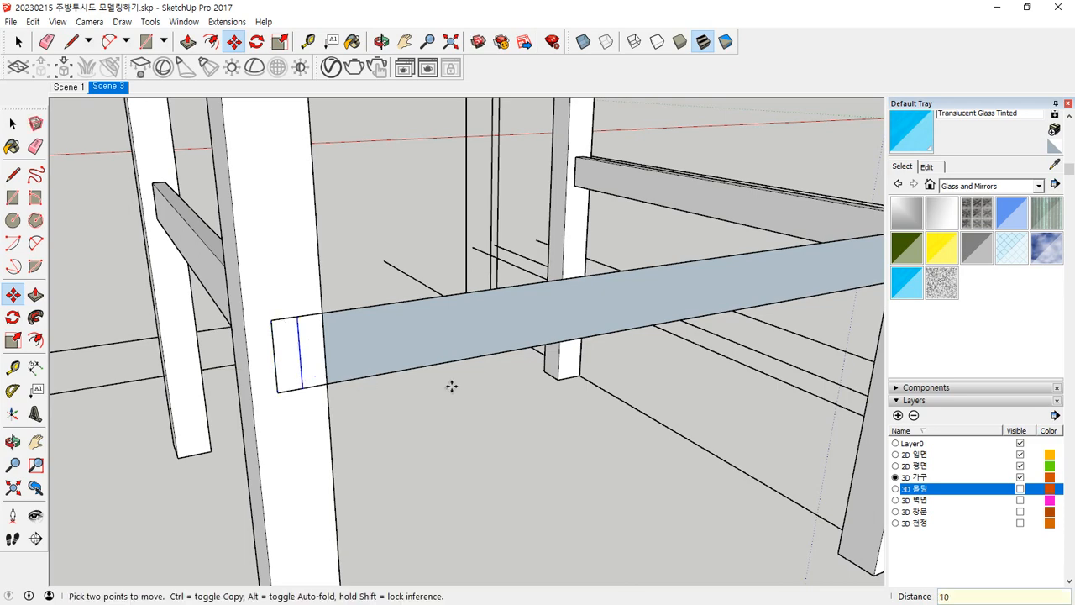
# Copy the opposite short end edge of the front stretcher outline 10 mm inward across the other front leg.
pyautogui.moveTo(655, 365); pyautogui.dragTo(276, 416, button='middle')
pyautogui.press('space')
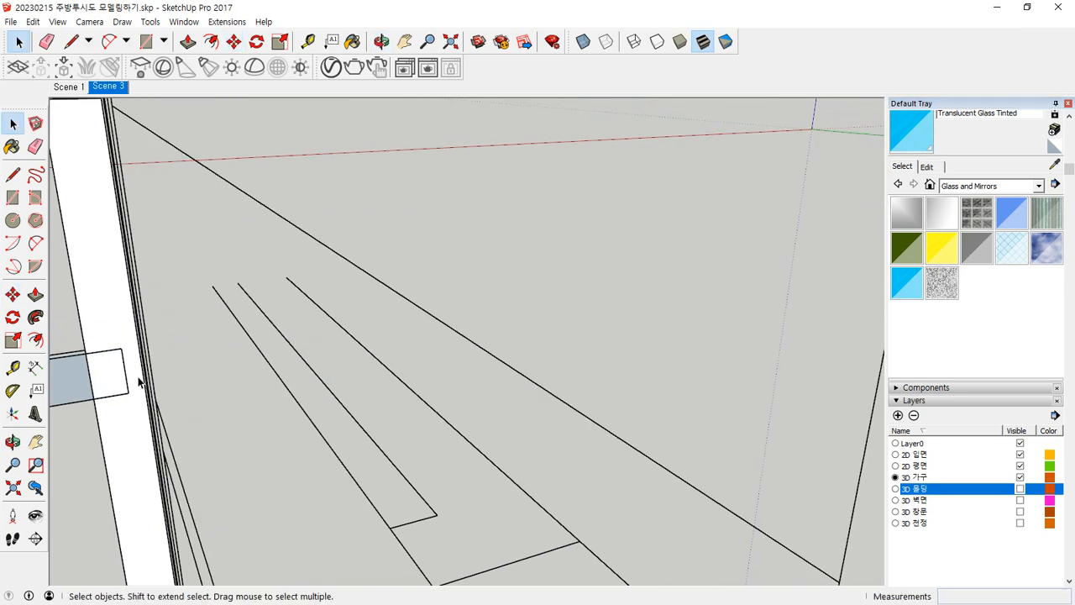
pyautogui.press('m')
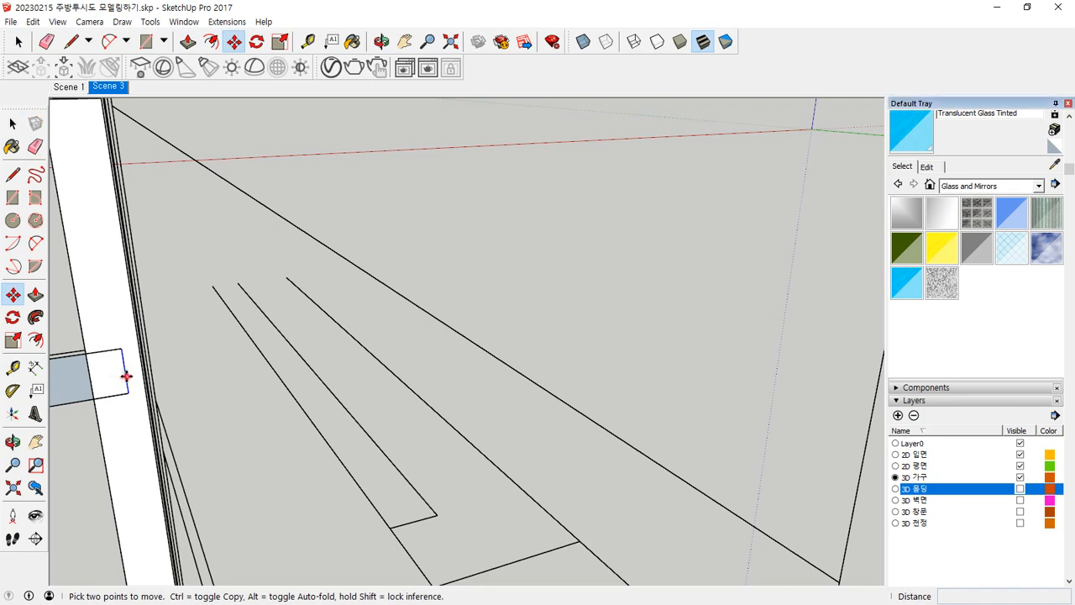
pyautogui.click(125, 372)
pyautogui.press('ctrl')
pyautogui.press('Return')
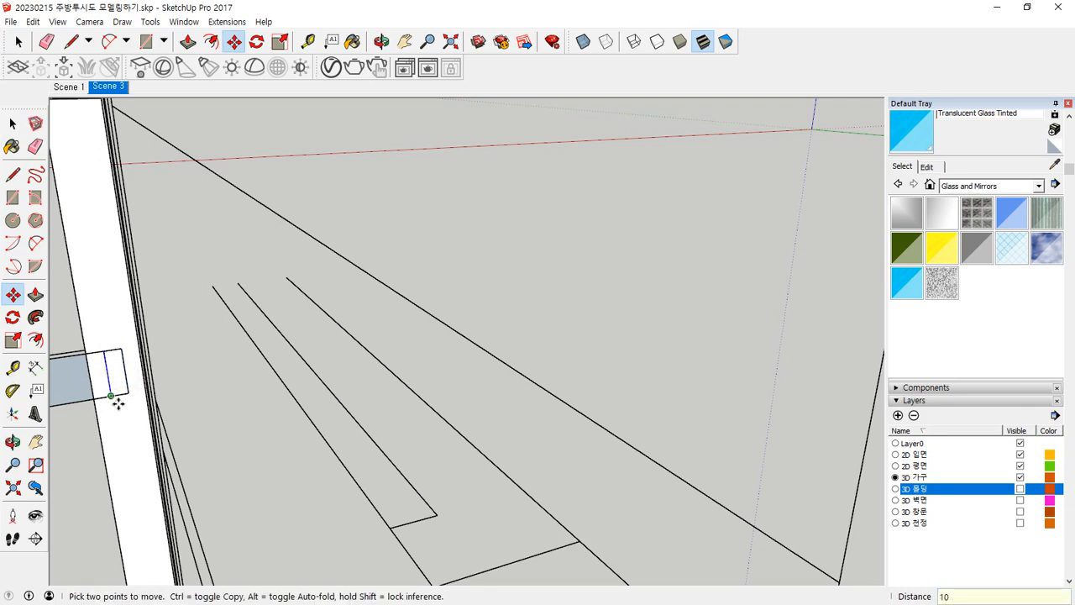
pyautogui.moveTo(114, 409); pyautogui.dragTo(324, 440, button='middle')
# Remove the front stretcher outline and its copied end edges from the two front legs.
pyautogui.press('e')
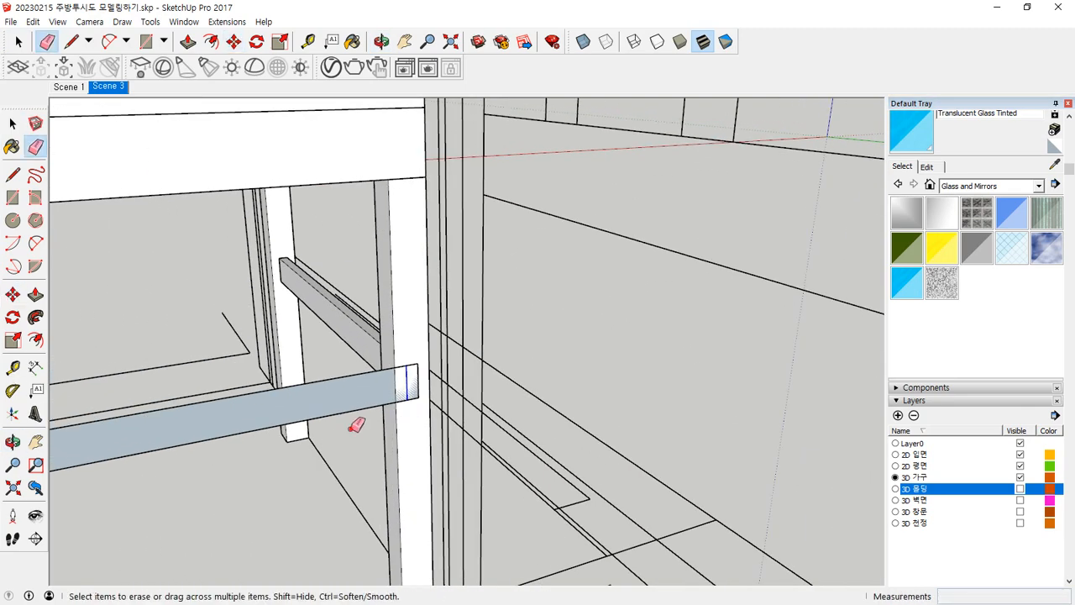
pyautogui.click(356, 370)
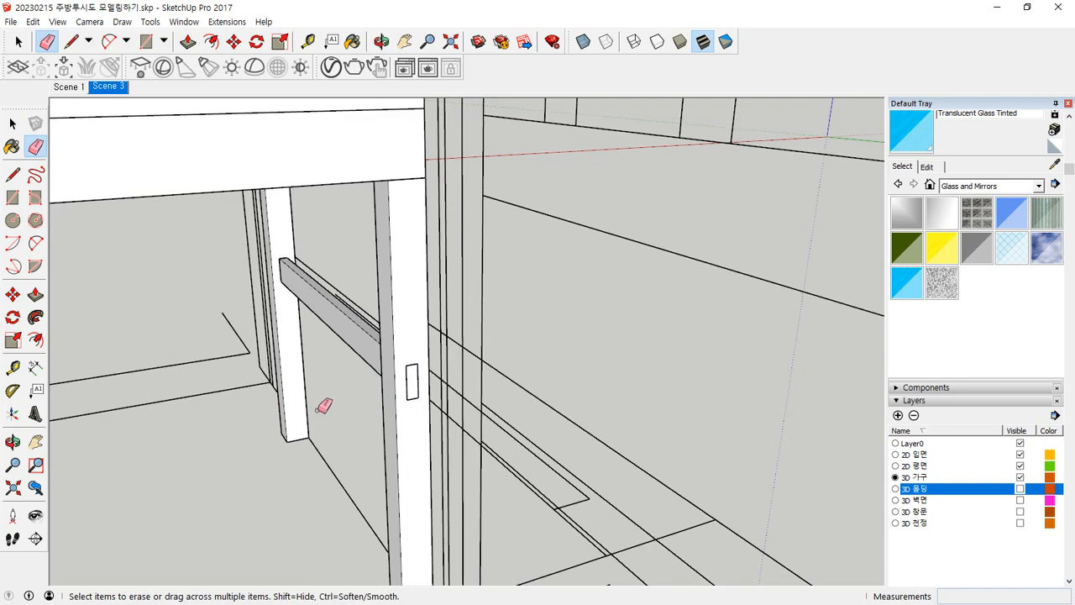
pyautogui.moveTo(319, 403); pyautogui.dragTo(415, 386, button='middle')
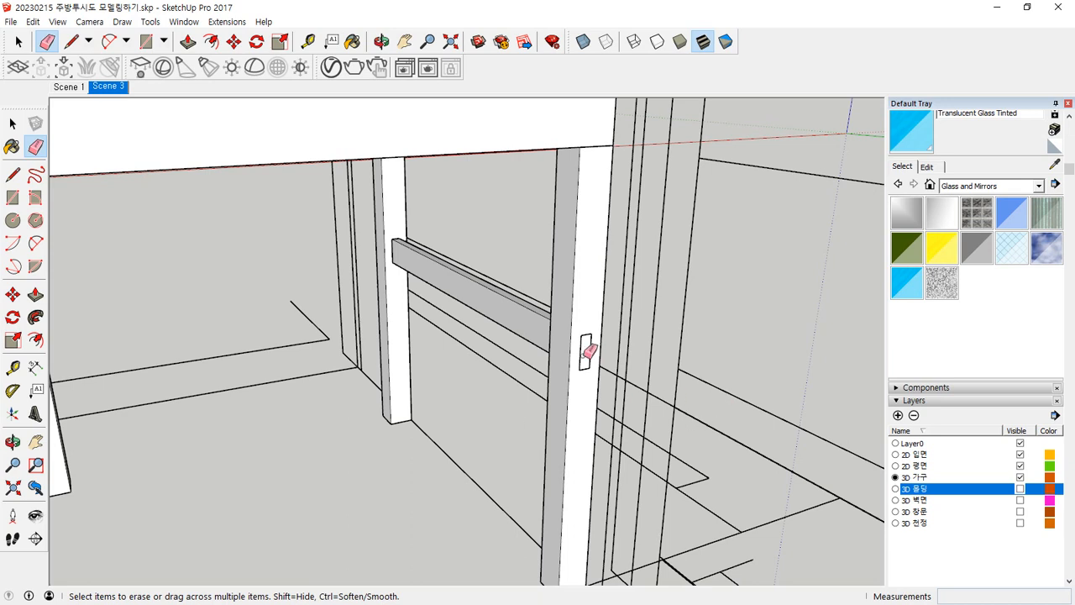
pyautogui.press('space')
pyautogui.hotkey('ctrl', 'z')
pyautogui.press('Delete')
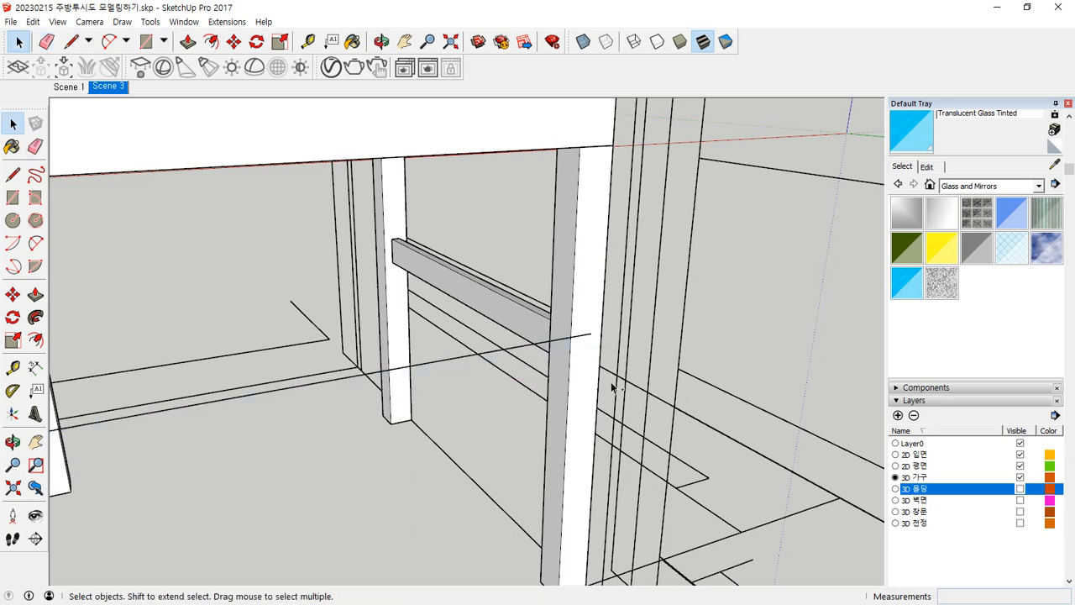
# Copy the remaining side stretcher 420 mm across to the pair of legs on the opposite side.
pyautogui.moveTo(445, 370); pyautogui.dragTo(584, 278, button='middle')
pyautogui.scroll(-3, 578, 286)
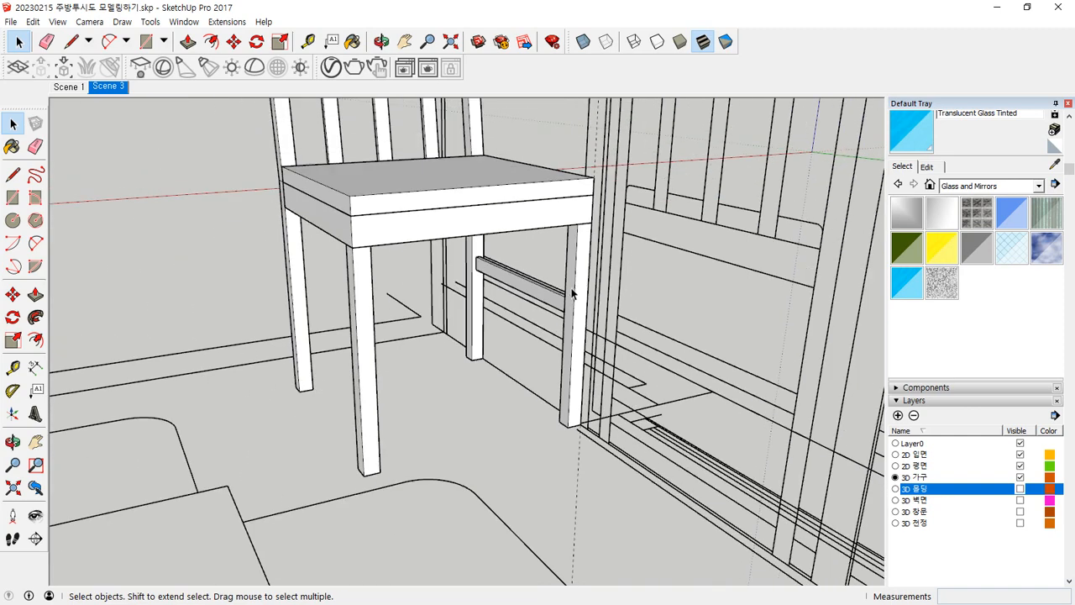
pyautogui.scroll(5, 496, 328)
pyautogui.click(555, 274)
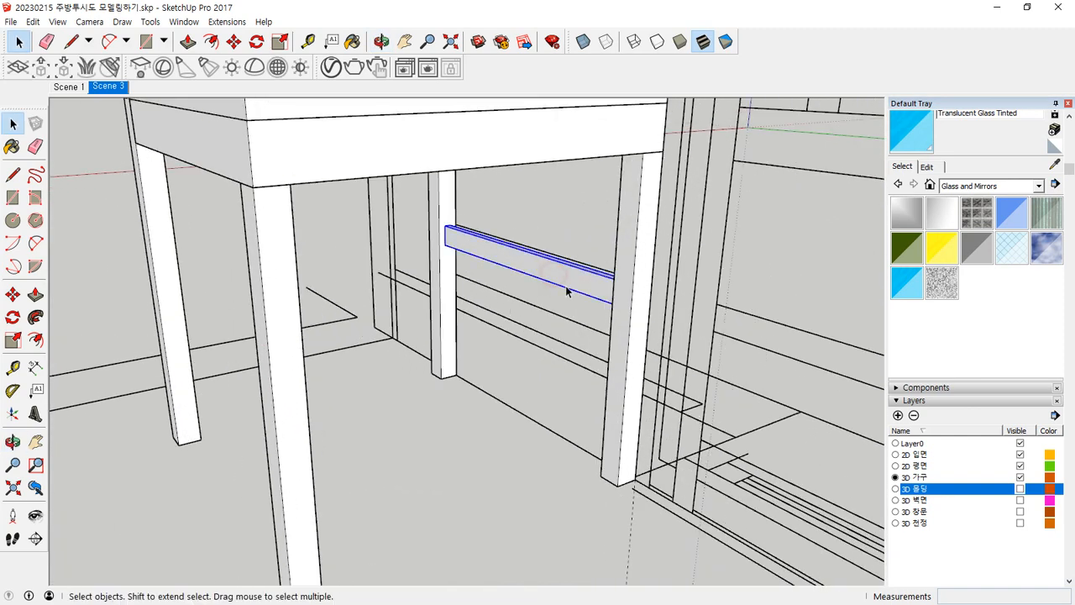
pyautogui.press('m')
pyautogui.click(635, 477)
pyautogui.press('ctrl')
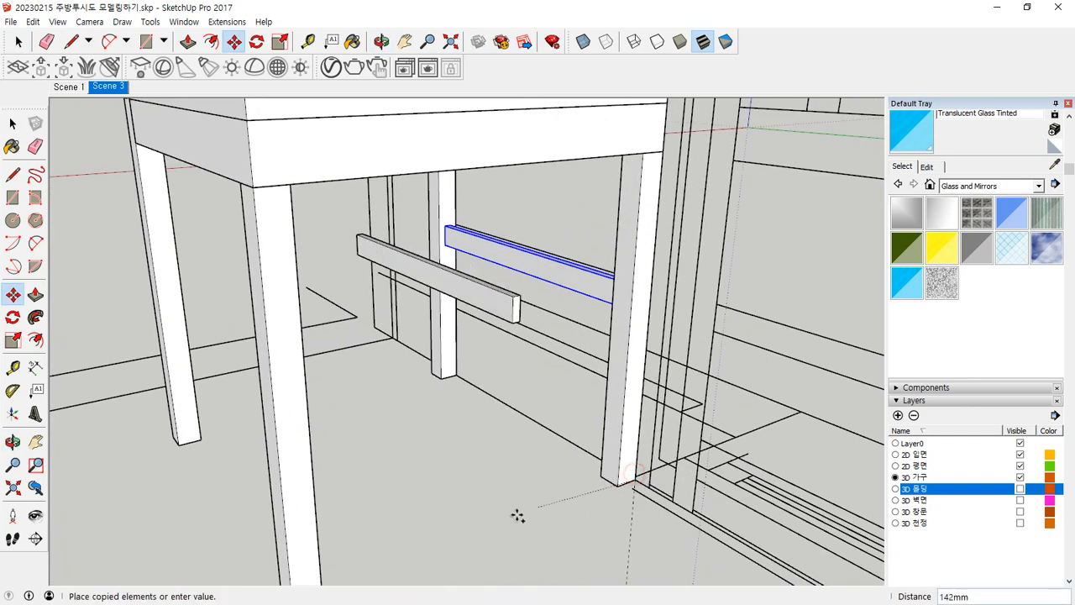
pyautogui.moveTo(515, 511); pyautogui.dragTo(360, 507, button='middle')
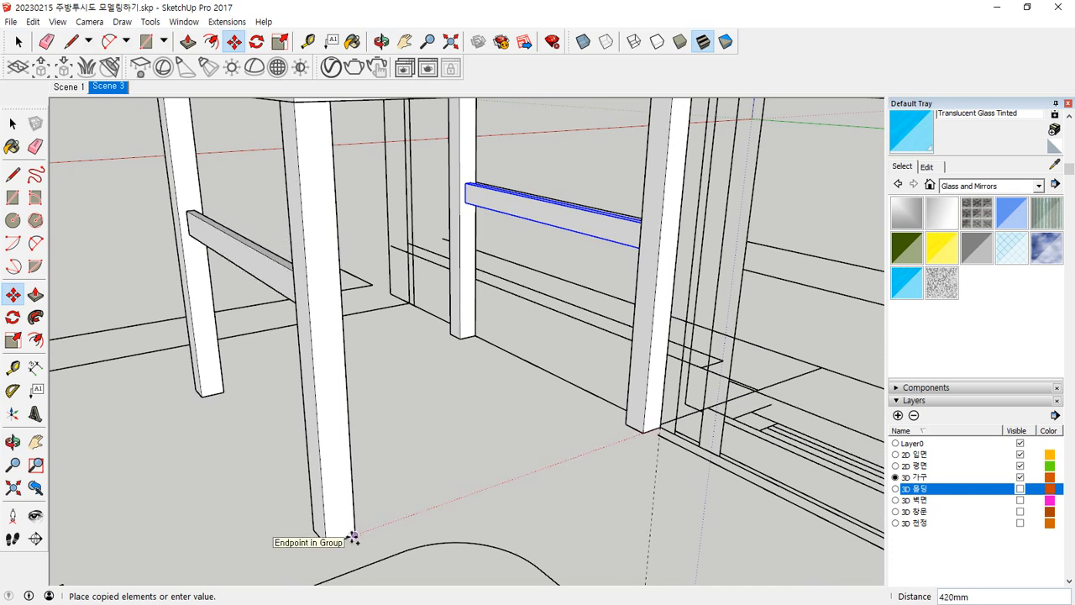
pyautogui.click(353, 536)
pyautogui.press('space')
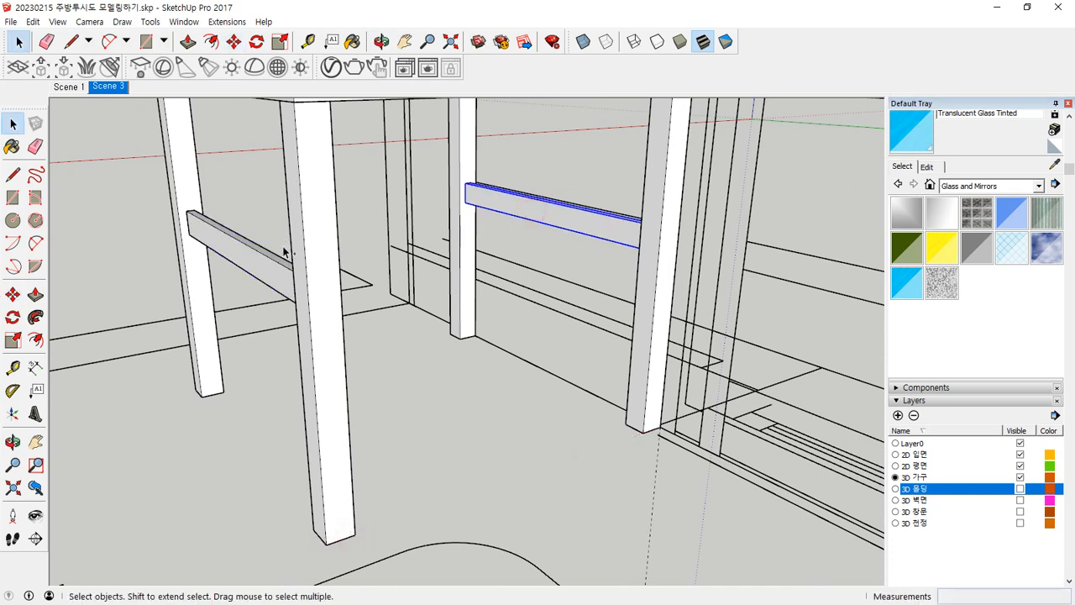
# Select both side stretchers and draw a diagonal guide line on the floor between the bottom corners of two opposite legs.
pyautogui.keyDown('ctrl'); pyautogui.click(254, 260); pyautogui.keyUp('ctrl')
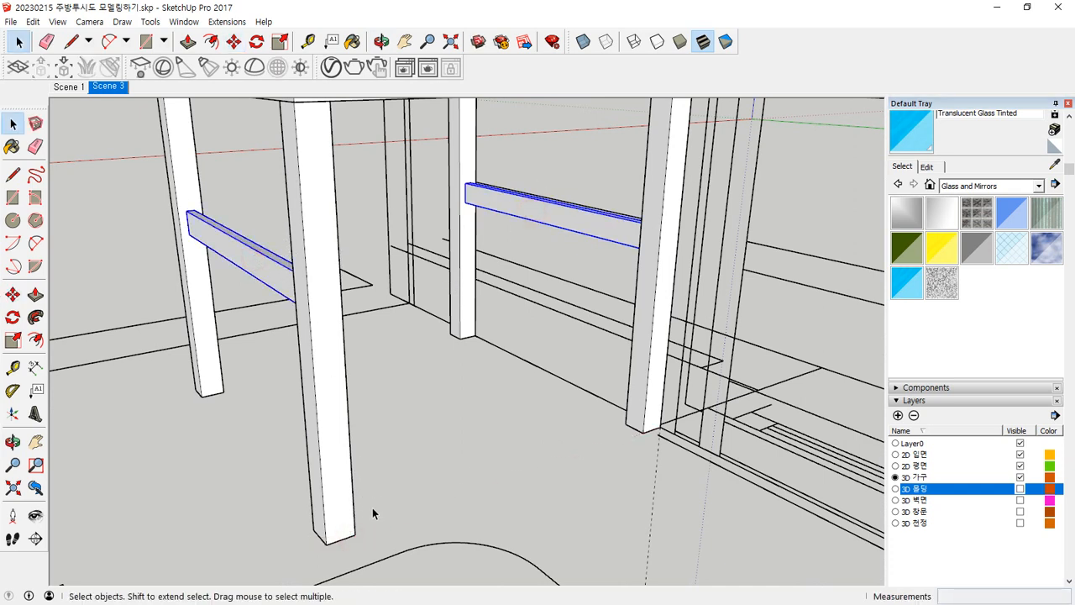
pyautogui.press('l')
pyautogui.moveTo(404, 493); pyautogui.dragTo(405, 423, button='middle')
pyautogui.click(495, 318)
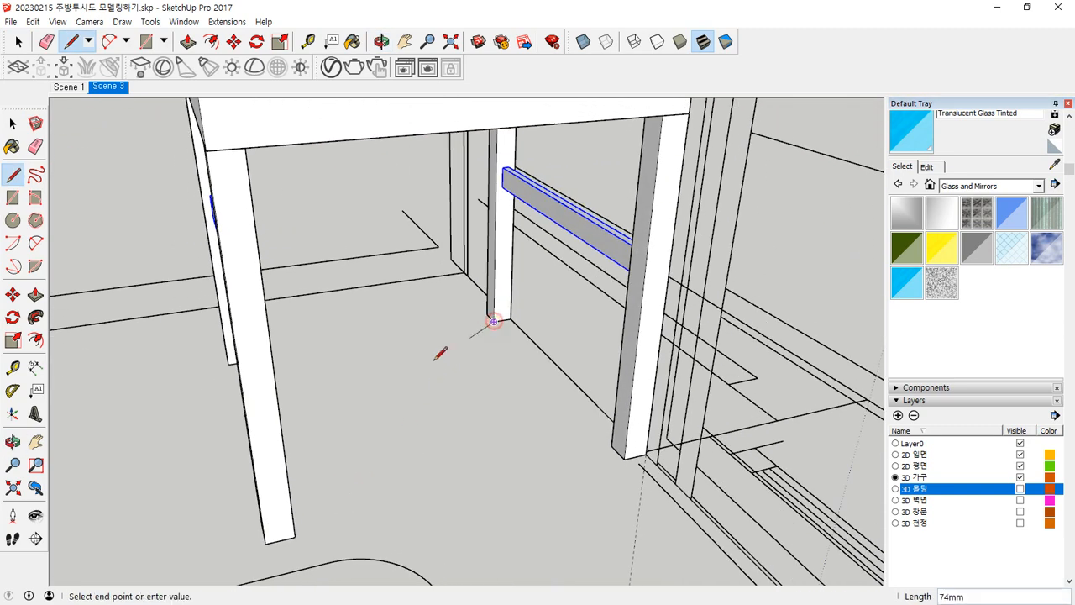
pyautogui.moveTo(440, 353); pyautogui.dragTo(247, 442, button='middle')
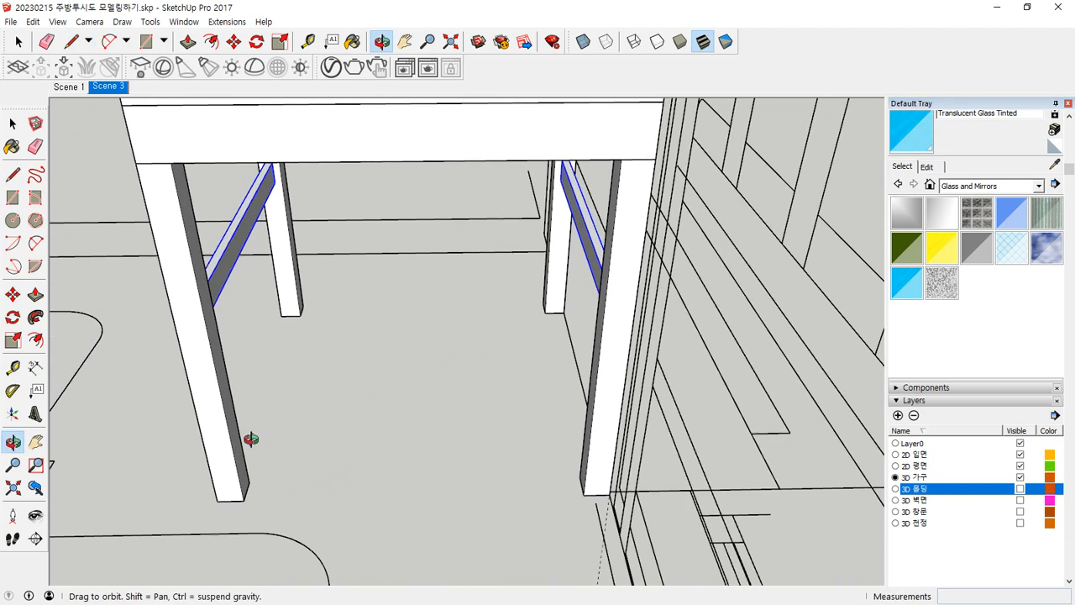
pyautogui.click(544, 304)
# Rotate a copy of both side stretchers about the diagonal's midpoint to form the front and back stretchers, and erase the diagonal.
pyautogui.press('space')
pyautogui.press('q')
pyautogui.click(418, 384)
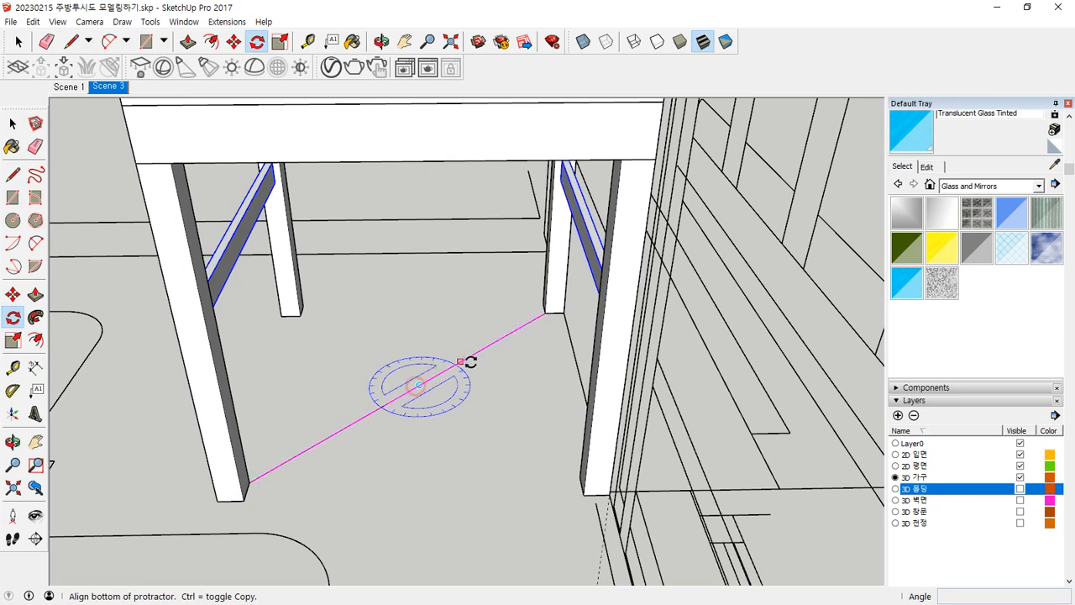
pyautogui.click(497, 392)
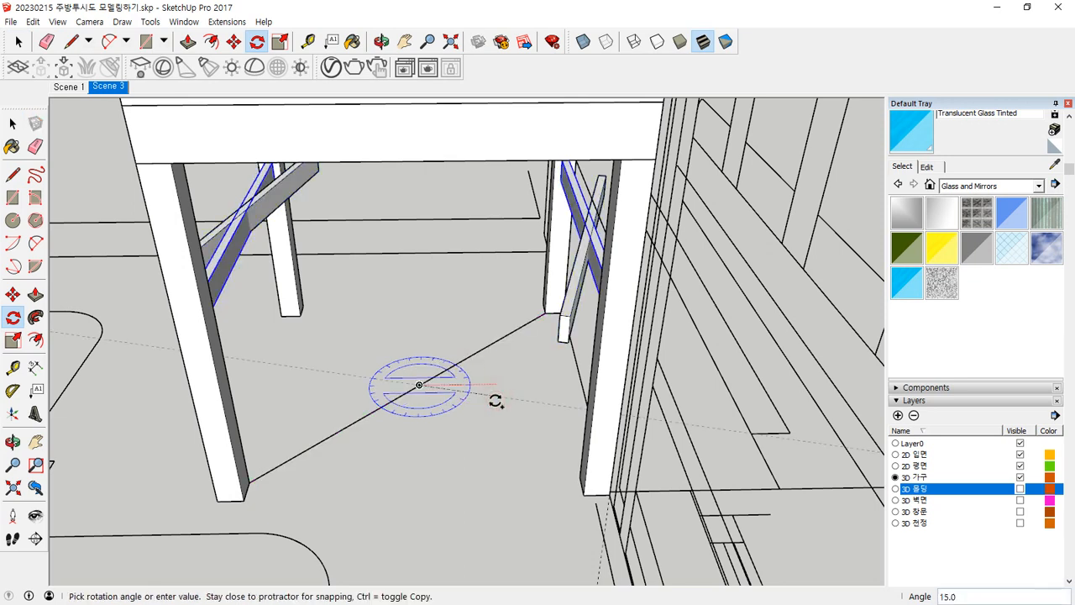
pyautogui.click(418, 415)
pyautogui.press('e')
pyautogui.moveTo(211, 366)
pyautogui.mouseDown(button='middle')
pyautogui.moveTo(240, 291)
pyautogui.moveTo(744, 283)
pyautogui.mouseUp(button='middle')
pyautogui.moveTo(219, 288); pyautogui.dragTo(454, 276, button='middle')
# Draw a 30 mm guide line across the back leg along the top end of the back stretcher.
pyautogui.scroll(3, 118, 250)
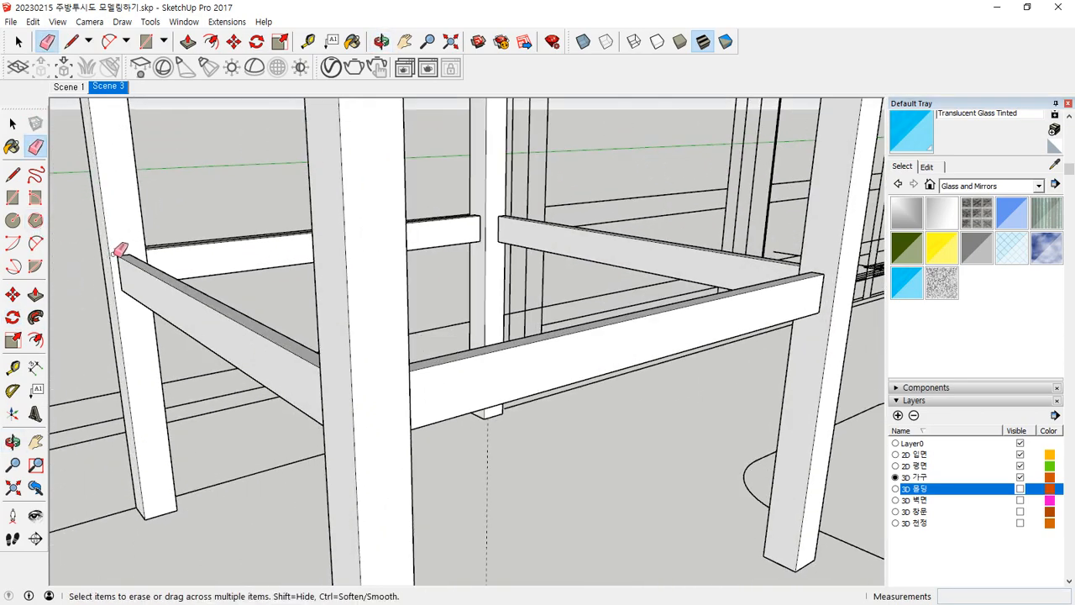
pyautogui.scroll(4, 120, 249)
pyautogui.press('l')
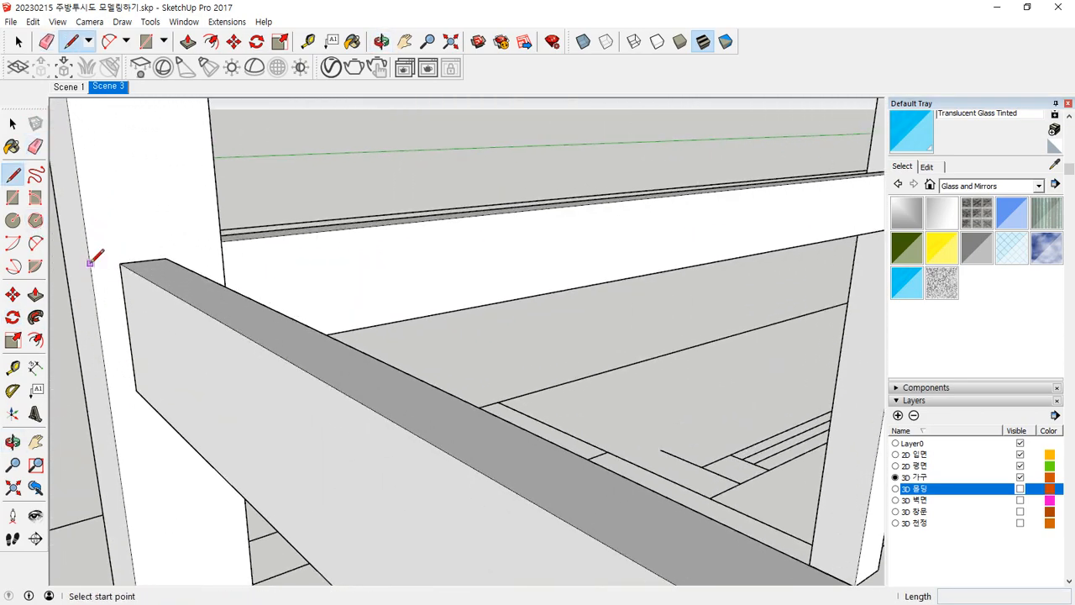
pyautogui.click(122, 263)
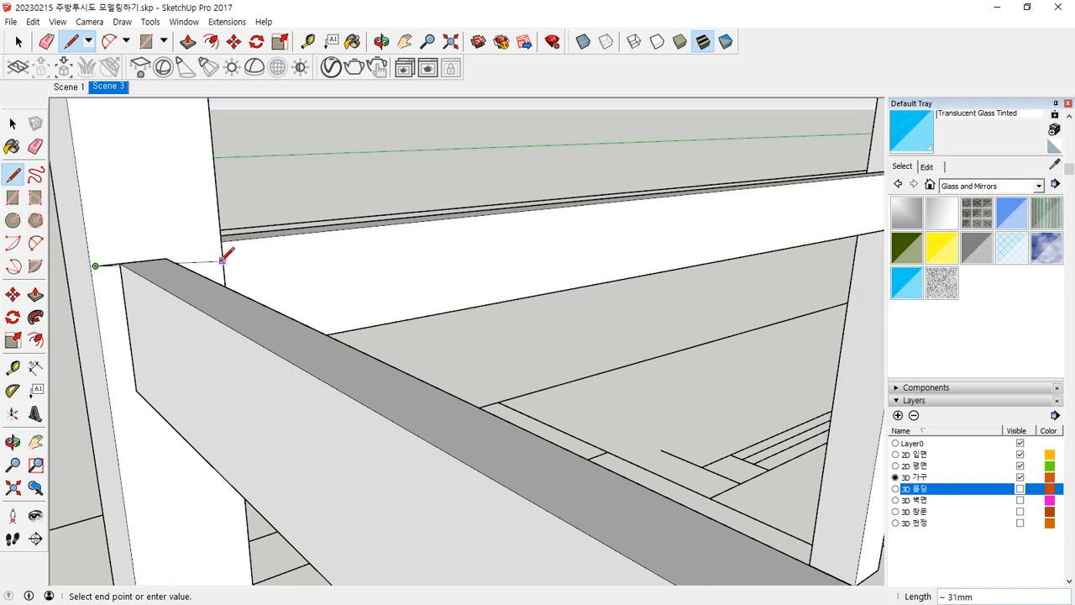
pyautogui.moveTo(220, 222); pyautogui.dragTo(167, 265, button='middle')
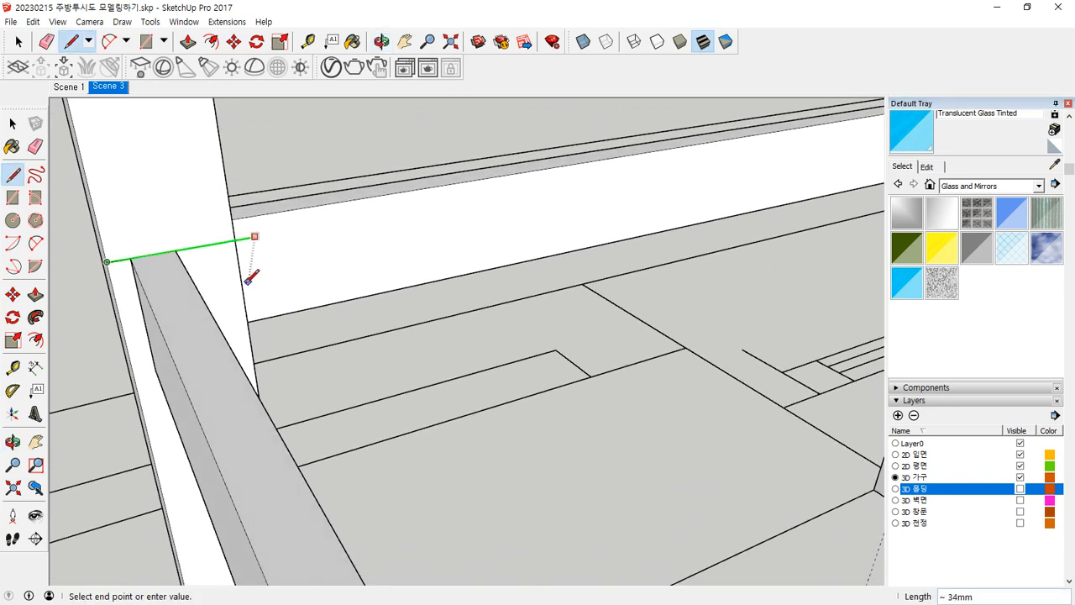
pyautogui.moveTo(247, 282); pyautogui.dragTo(270, 227, button='middle')
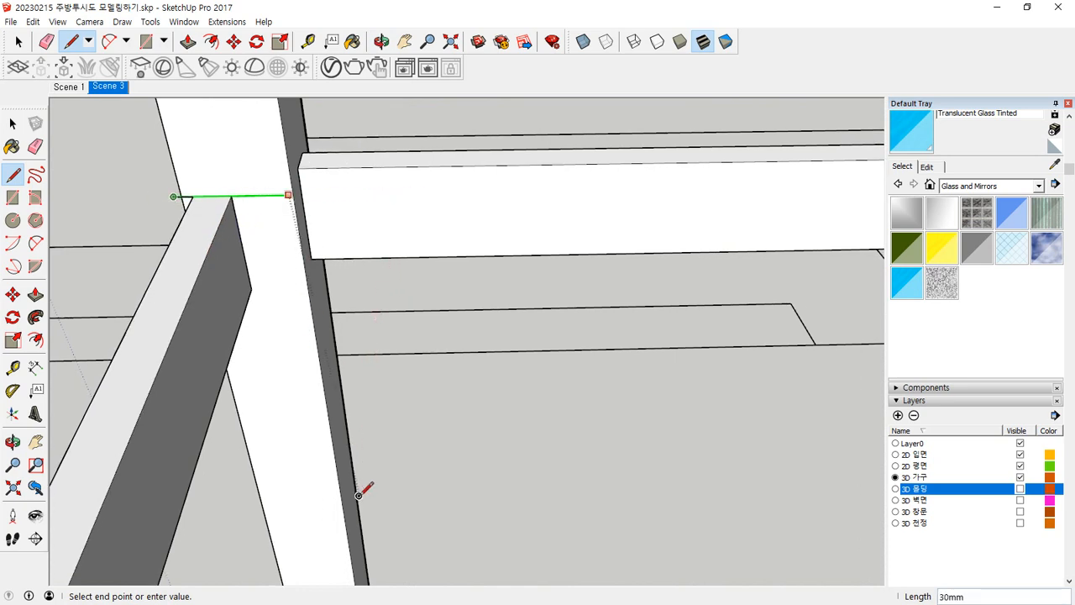
pyautogui.moveTo(365, 492)
pyautogui.mouseDown(button='middle')
pyautogui.moveTo(379, 329)
pyautogui.moveTo(382, 484)
pyautogui.mouseUp(button='middle')
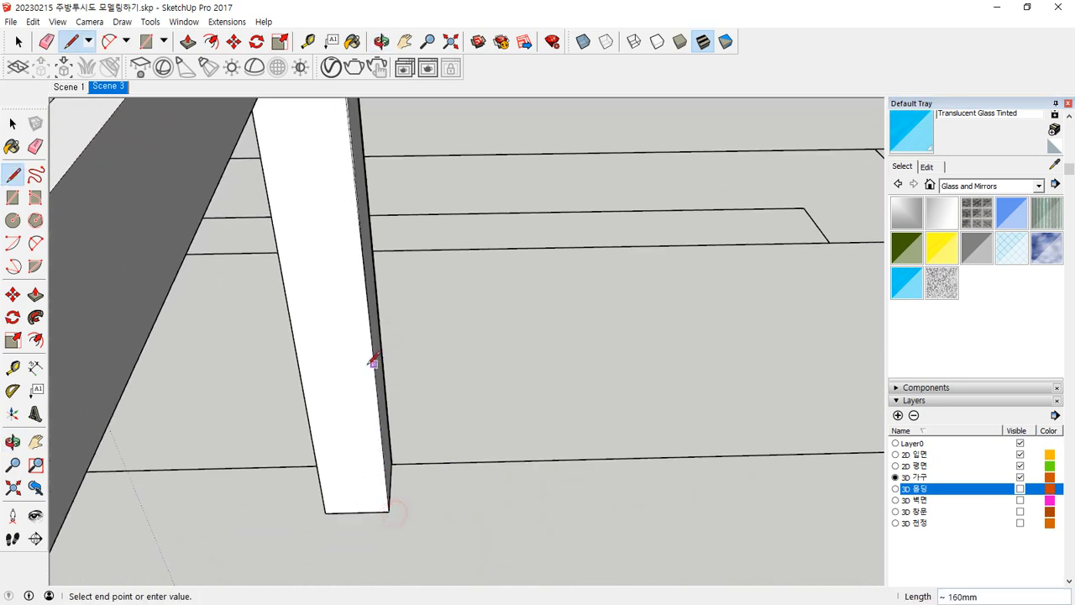
pyautogui.moveTo(372, 360); pyautogui.dragTo(324, 382, button='middle')
pyautogui.scroll(-3, 323, 380)
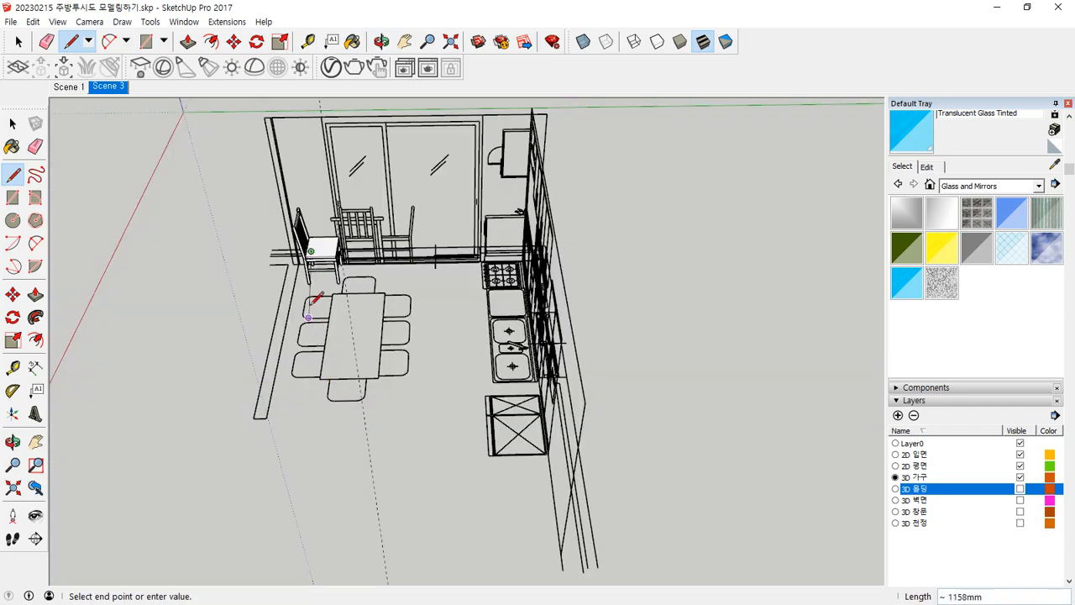
pyautogui.scroll(6, 312, 306)
pyautogui.moveTo(267, 325); pyautogui.dragTo(297, 276, button='middle')
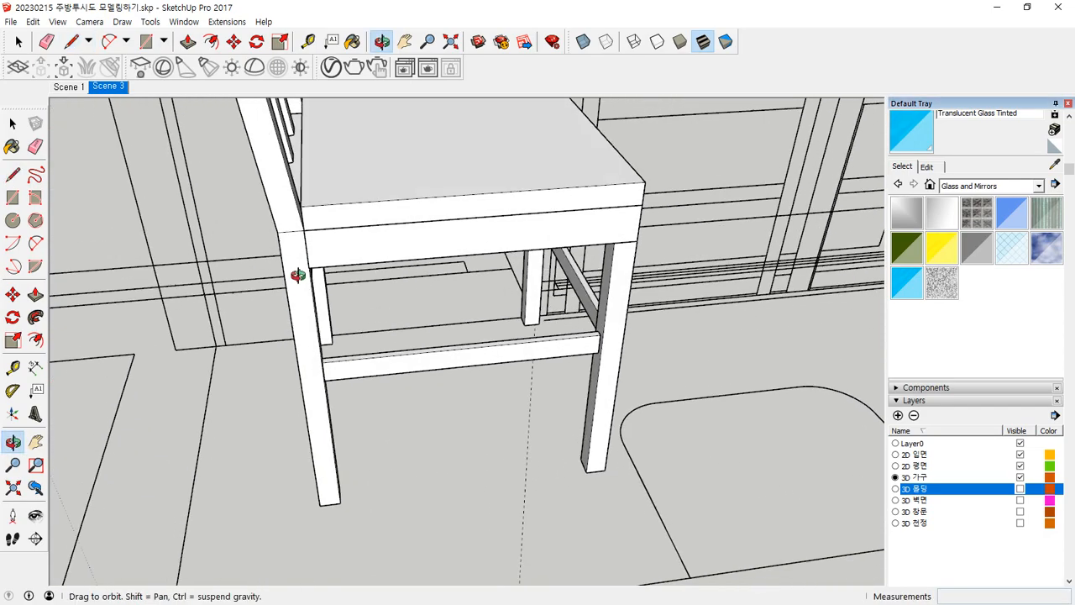
pyautogui.scroll(6, 263, 266)
pyautogui.scroll(4, 260, 267)
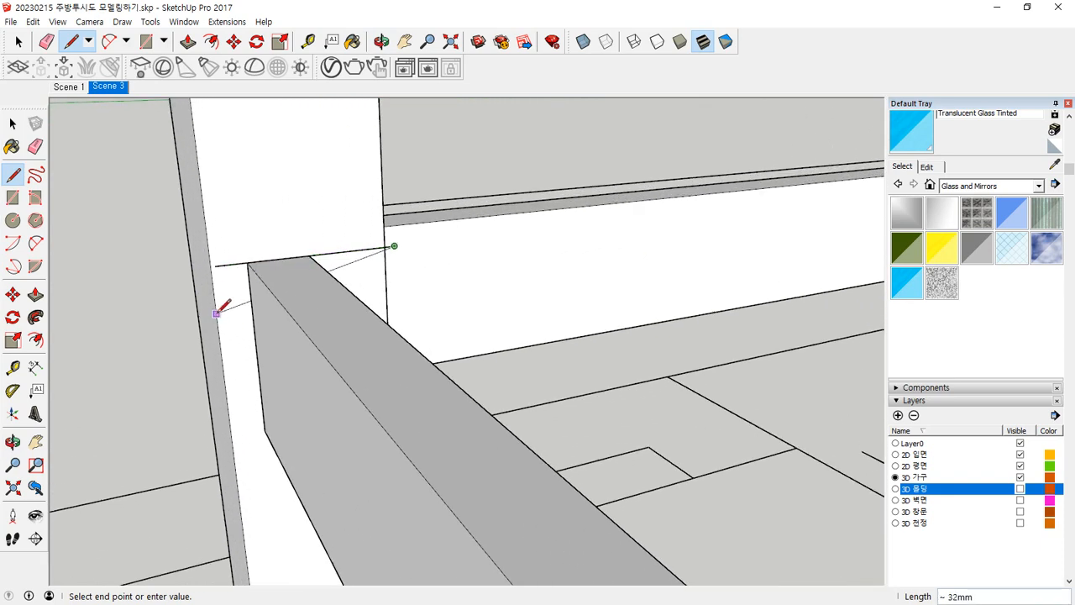
pyautogui.write('30')
pyautogui.press('Return')
pyautogui.scroll(-1, 214, 352)
pyautogui.scroll(-6, 227, 381)
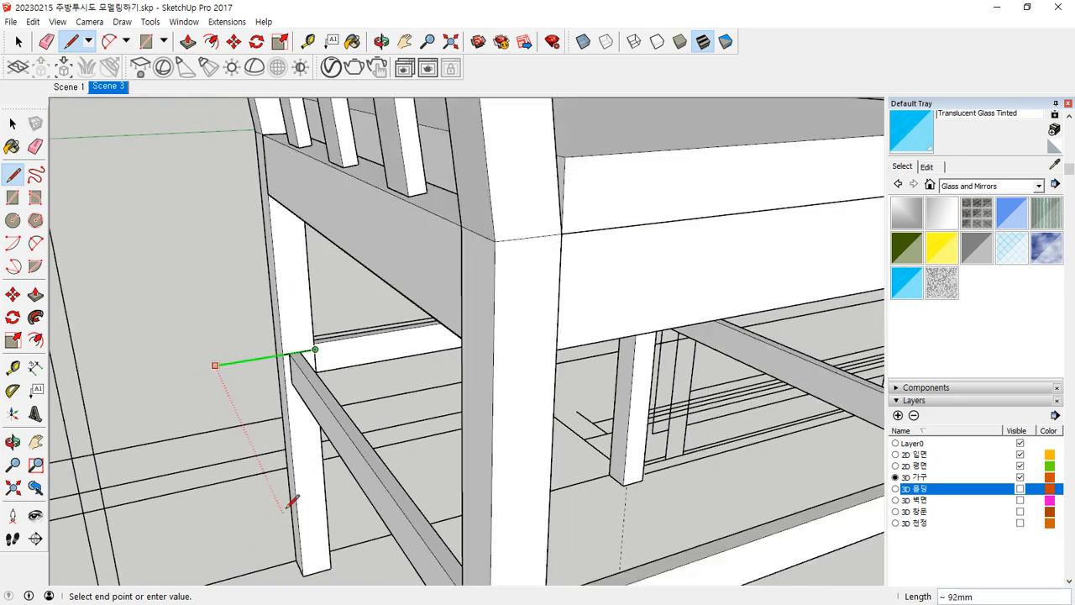
pyautogui.keyDown('shift'); pyautogui.moveTo(293, 550); pyautogui.dragTo(303, 506, button='middle'); pyautogui.keyUp('shift')
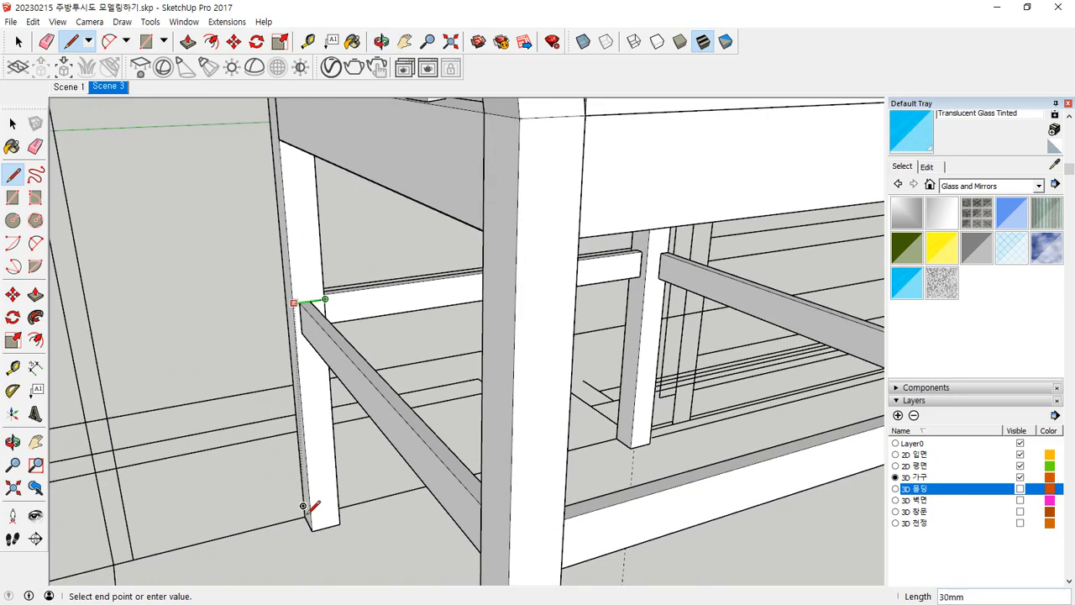
pyautogui.press('space')
# Move the back stretcher about 7 mm inward along the guide line on the leg.
pyautogui.scroll(5, 292, 307)
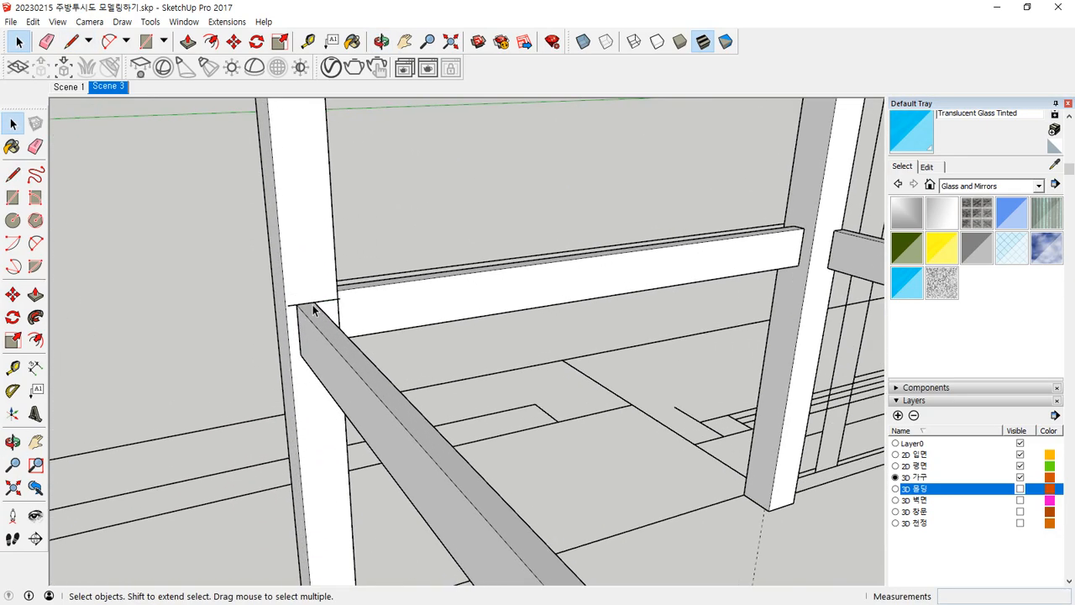
pyautogui.click(325, 308)
pyautogui.moveTo(326, 308); pyautogui.dragTo(344, 369, button='middle')
pyautogui.press('m')
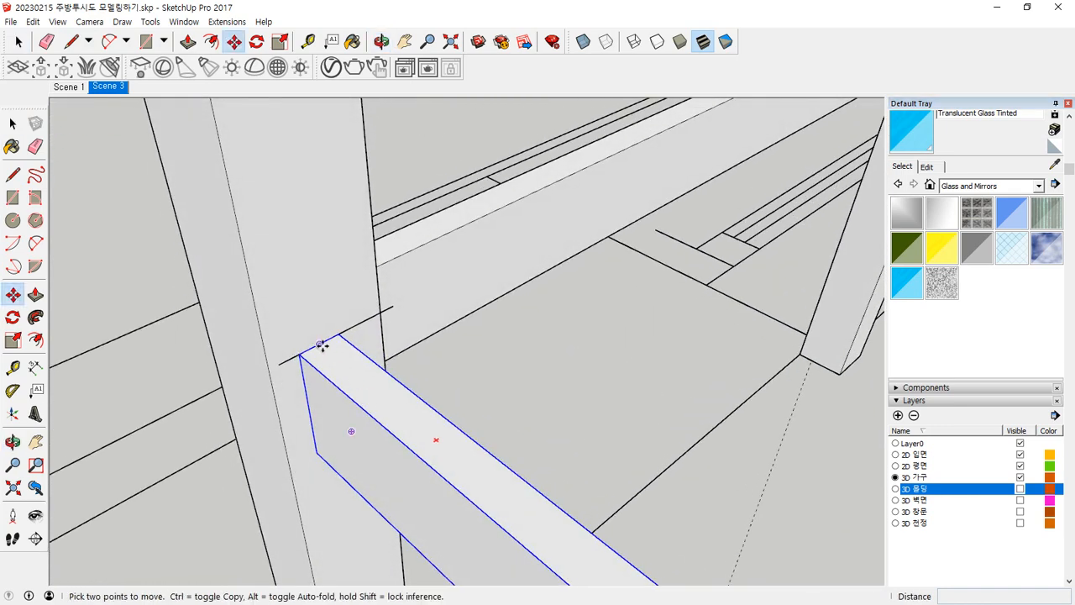
pyautogui.click(322, 344)
pyautogui.click(346, 333)
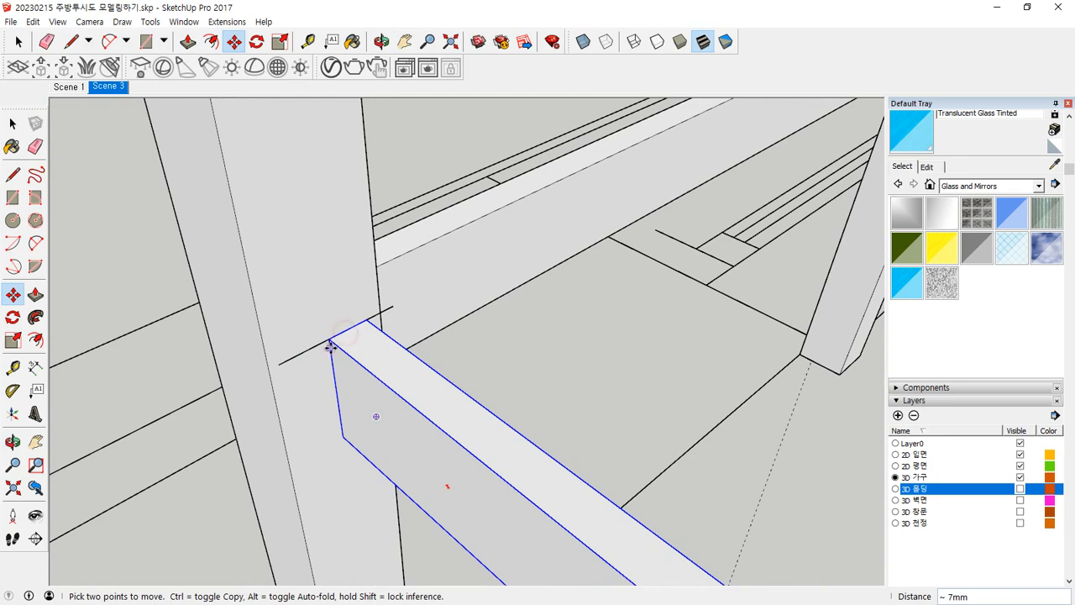
# Erase the guide line across the back leg at the end of the back stretcher.
pyautogui.press('e')
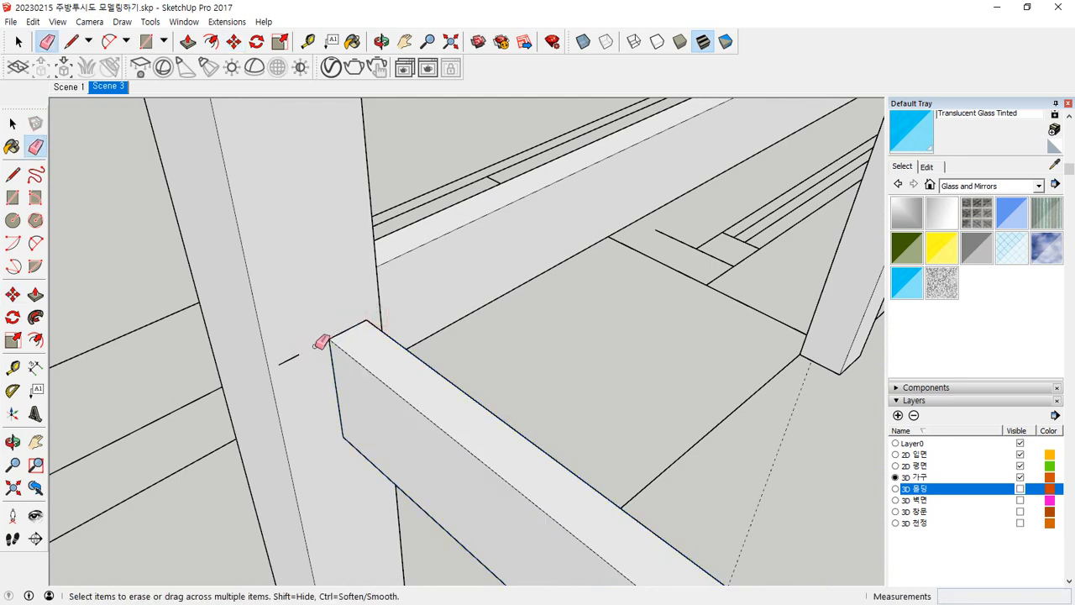
pyautogui.click(290, 360)
pyautogui.moveTo(295, 359)
pyautogui.mouseDown(button='middle')
pyautogui.moveTo(350, 370)
pyautogui.moveTo(551, 345)
pyautogui.mouseUp(button='middle')
pyautogui.scroll(3, 428, 378)
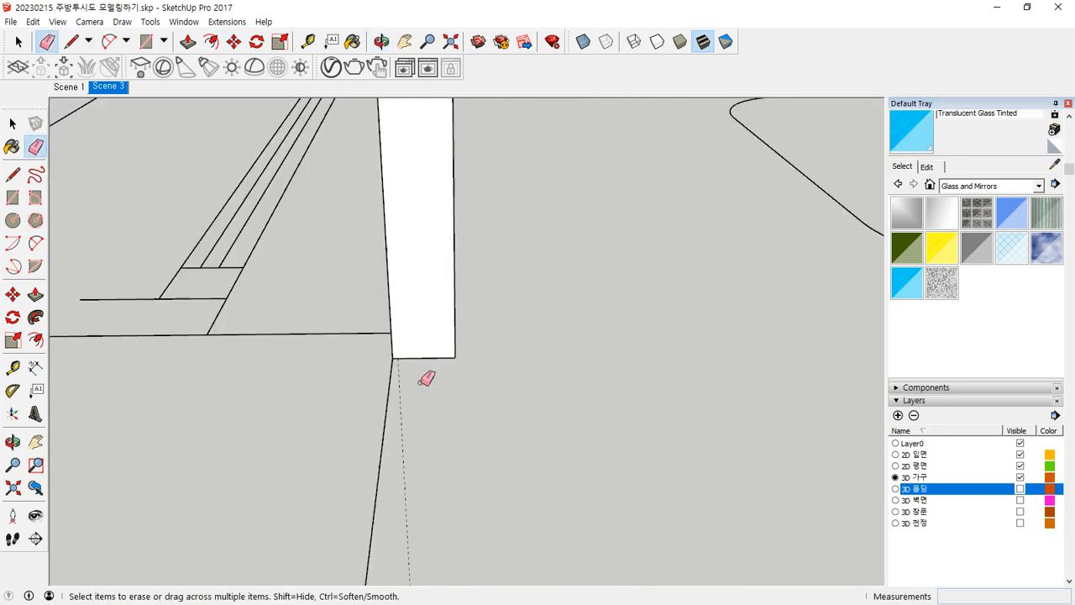
pyautogui.scroll(-2, 430, 378)
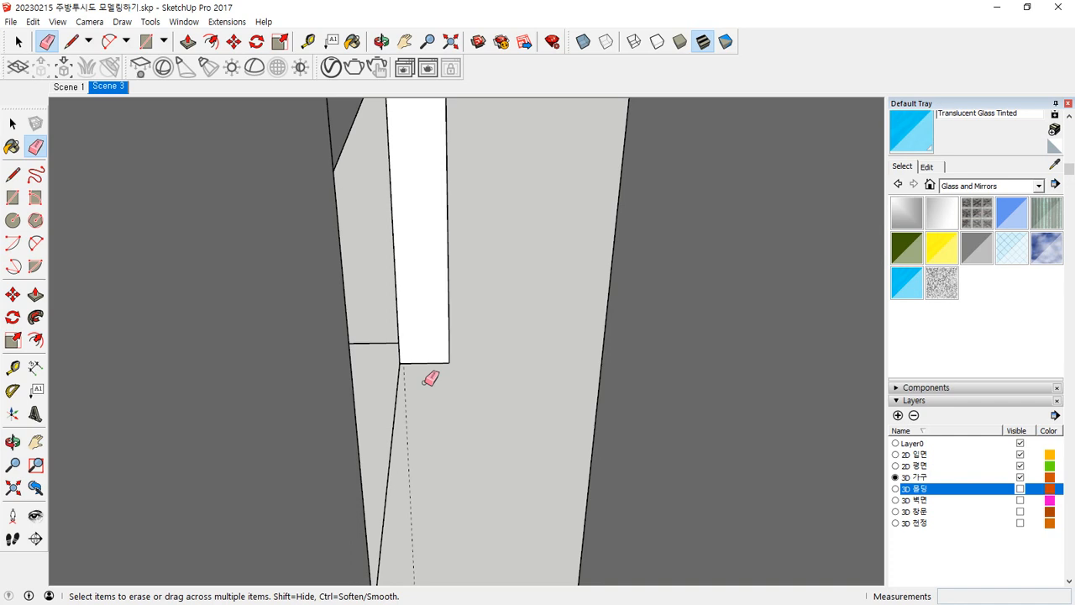
# Push/pull the end face of the back stretcher about 5 mm until it meets the adjoining leg.
pyautogui.press('space')
pyautogui.click(656, 376)
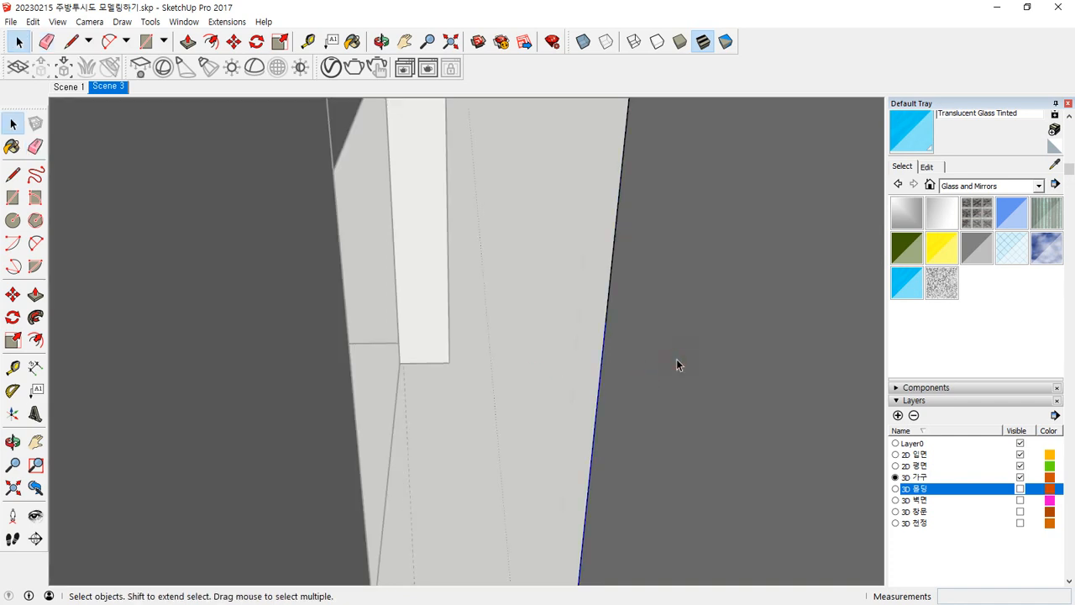
pyautogui.press('p')
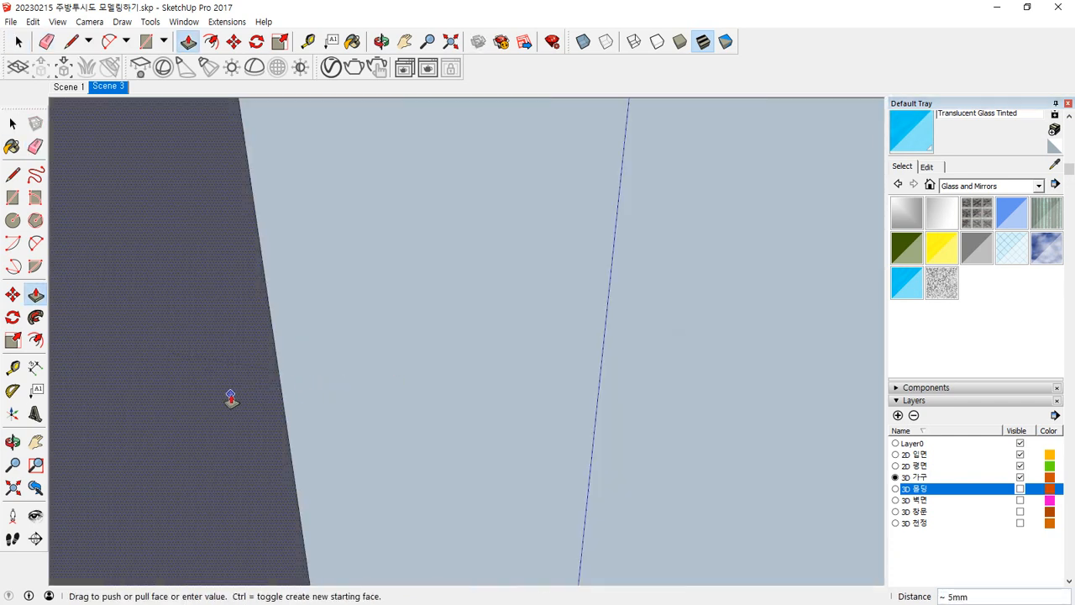
pyautogui.press('space')
pyautogui.scroll(-3, 426, 487)
pyautogui.scroll(-6, 426, 483)
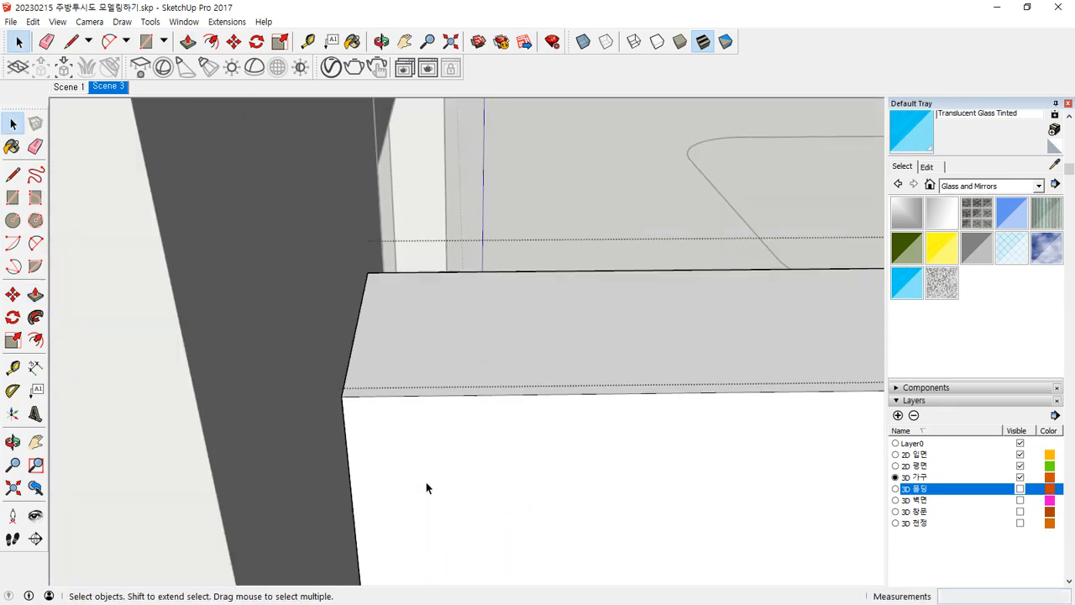
pyautogui.click(528, 257)
# Extend the other end face of the back stretcher until it meets the opposite back leg.
pyautogui.scroll(-3, 549, 354)
pyautogui.moveTo(549, 354); pyautogui.dragTo(84, 351, button='middle')
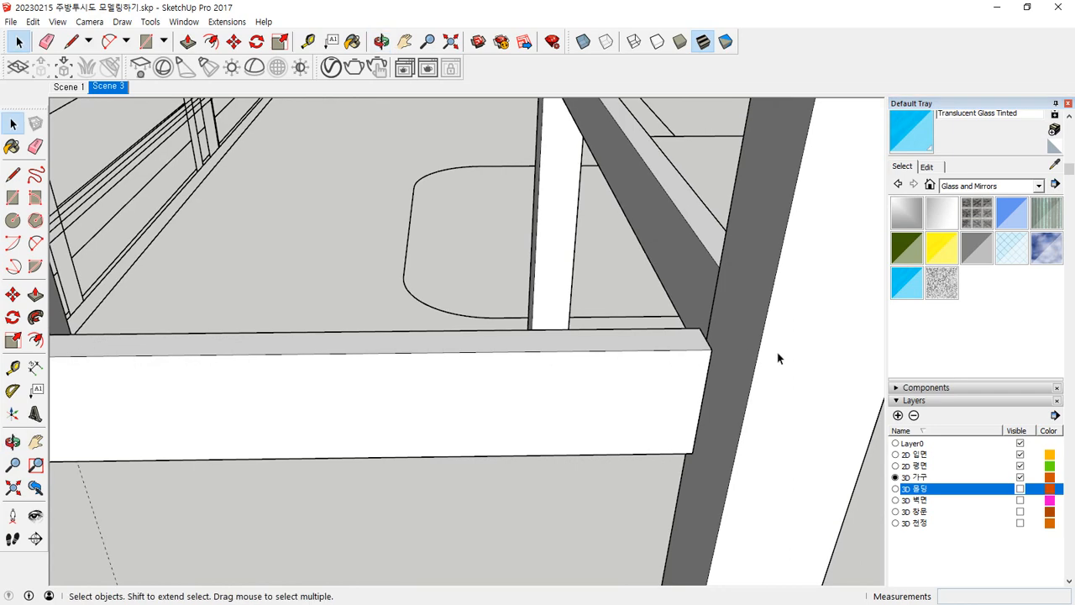
pyautogui.scroll(3, 716, 356)
pyautogui.moveTo(722, 363); pyautogui.dragTo(621, 399, button='middle')
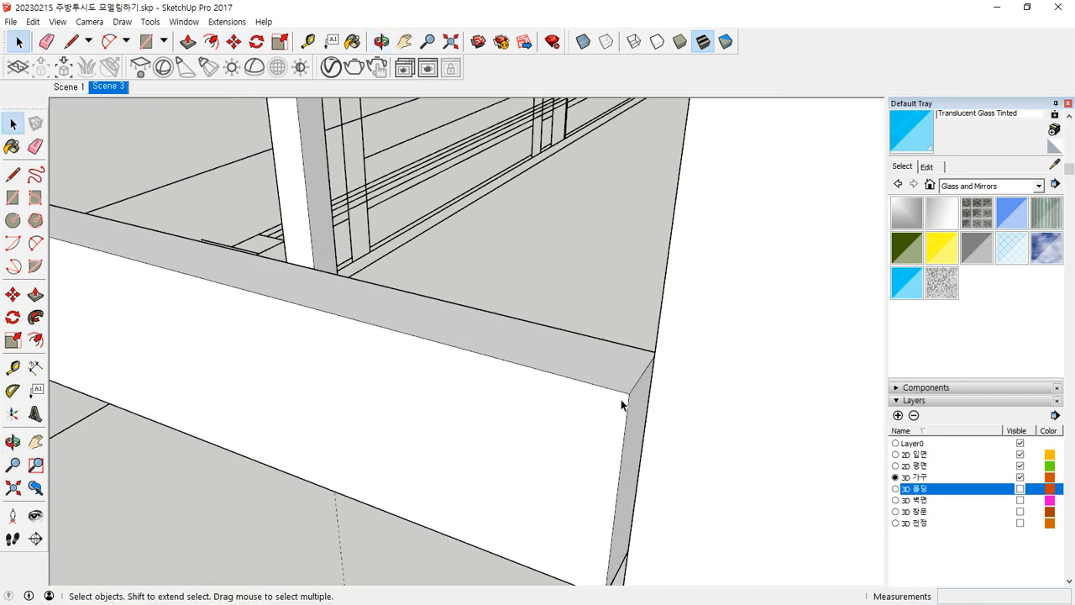
pyautogui.scroll(3, 647, 427)
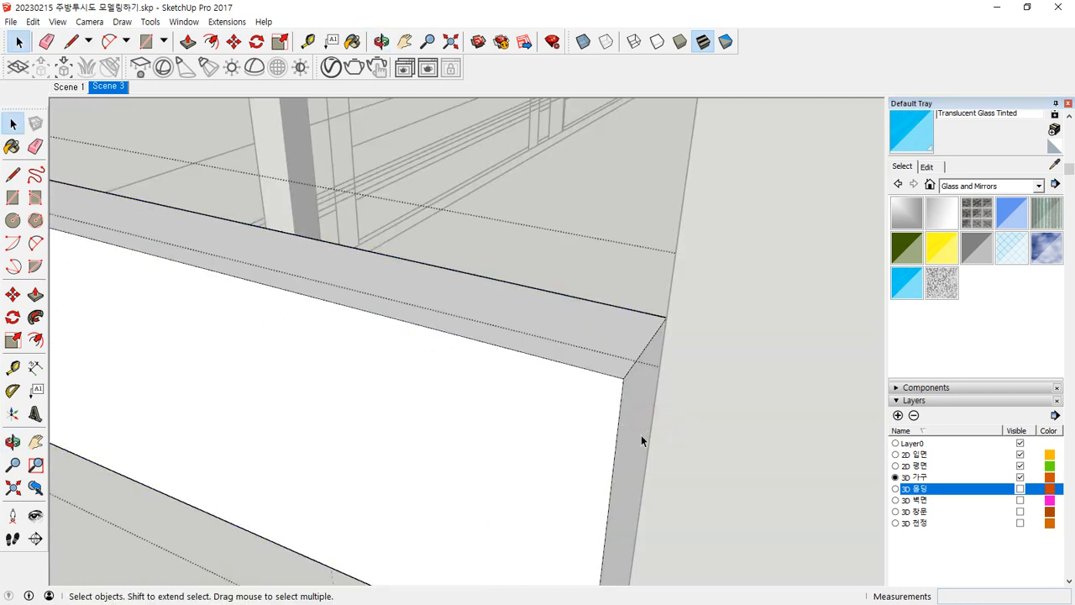
pyautogui.press('p')
pyautogui.click(640, 430)
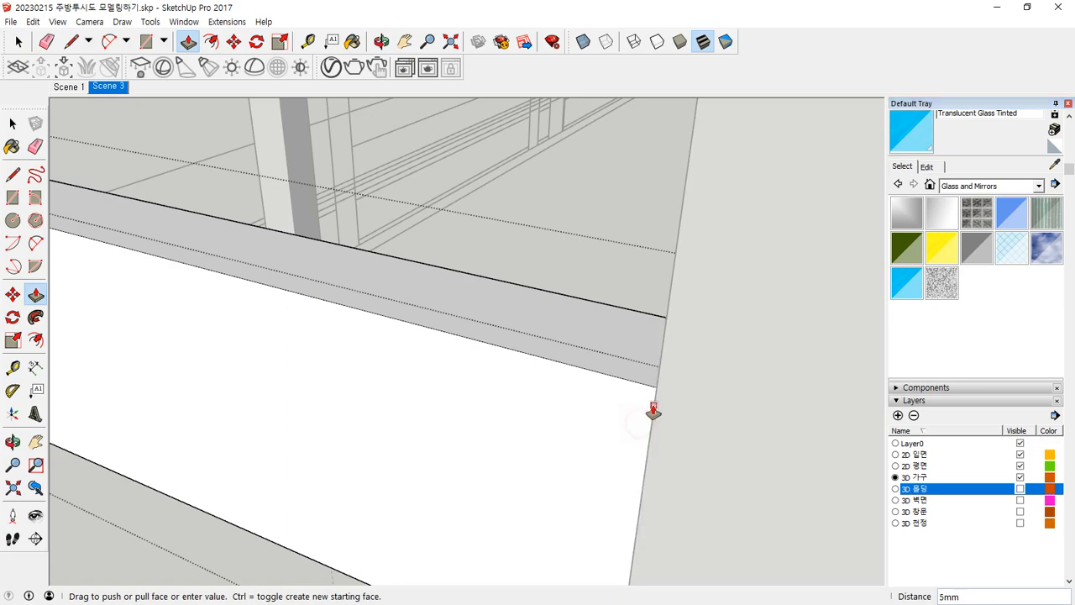
pyautogui.click(664, 332)
pyautogui.press('space')
pyautogui.click(585, 188)
pyautogui.scroll(-4, 650, 367)
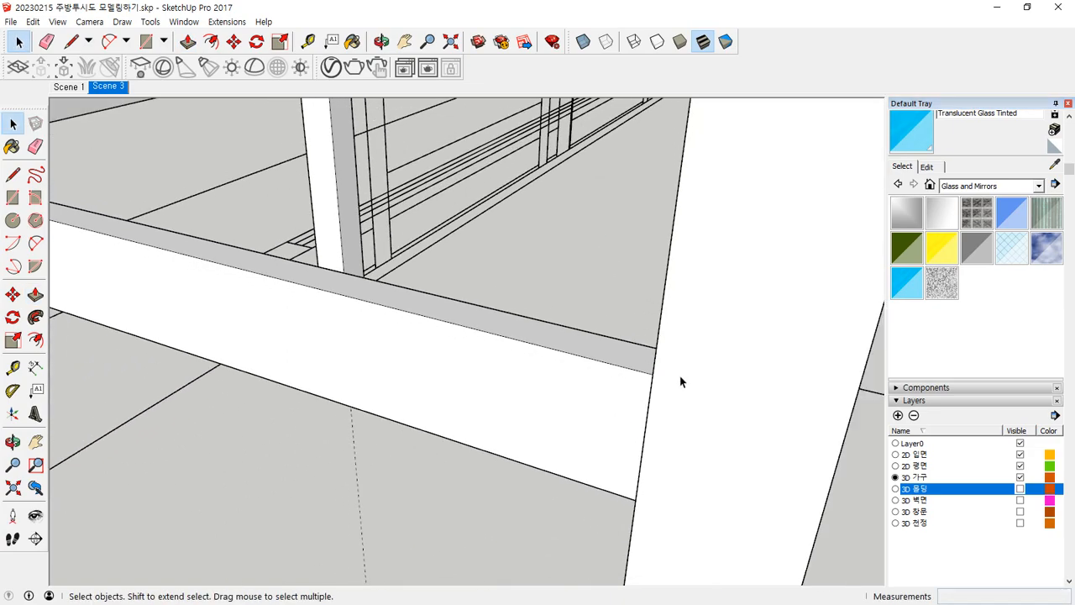
# Move the front stretcher sideways so that one end sits against the inner face of its leg.
pyautogui.scroll(-5, 696, 379)
pyautogui.moveTo(696, 379); pyautogui.dragTo(400, 328, button='middle')
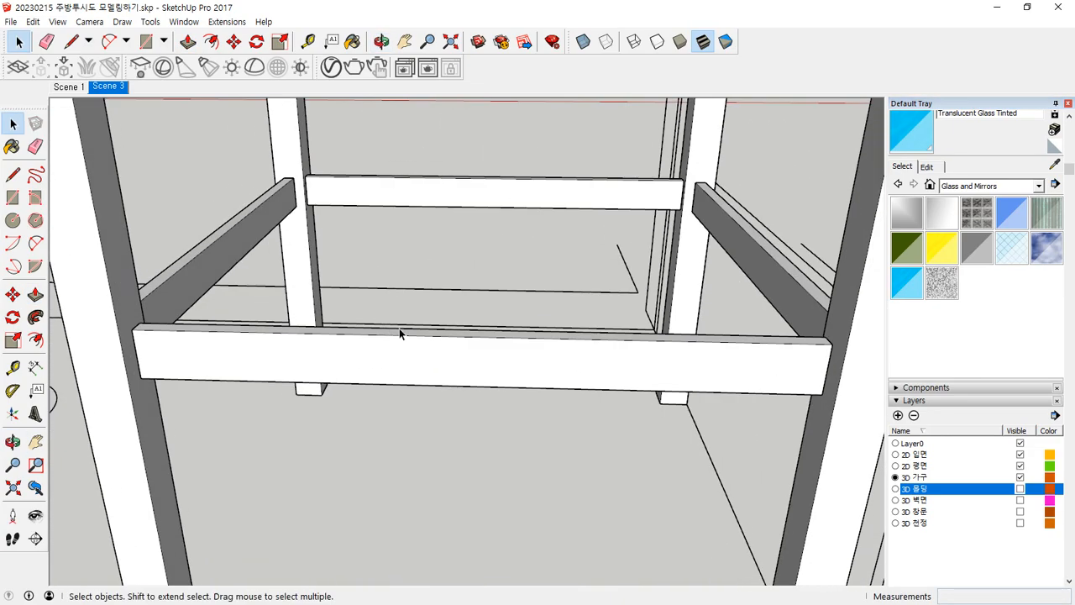
pyautogui.click(240, 369)
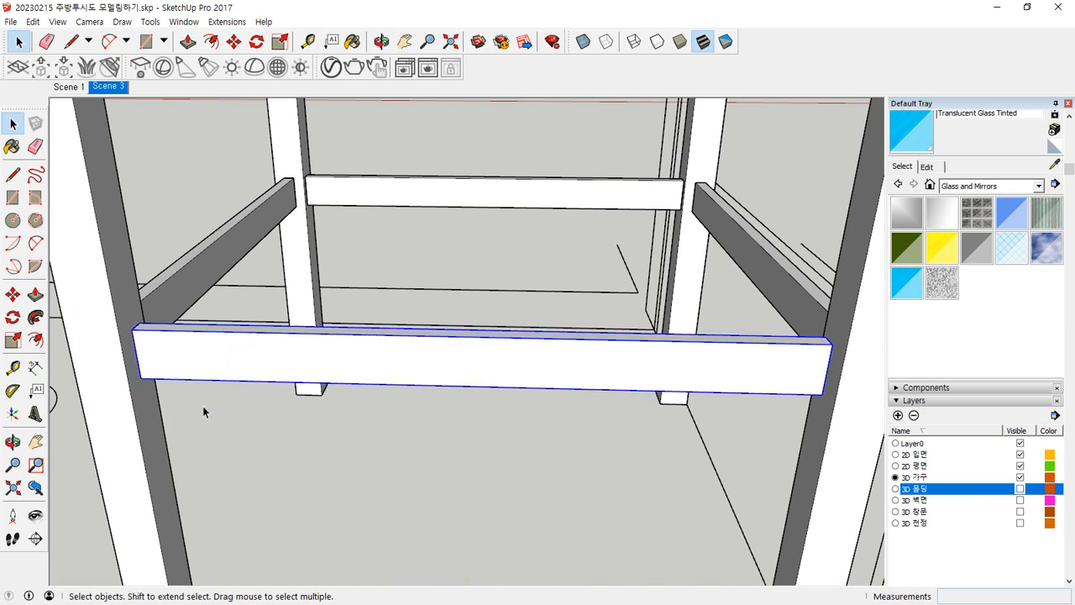
pyautogui.press('m')
pyautogui.click(142, 377)
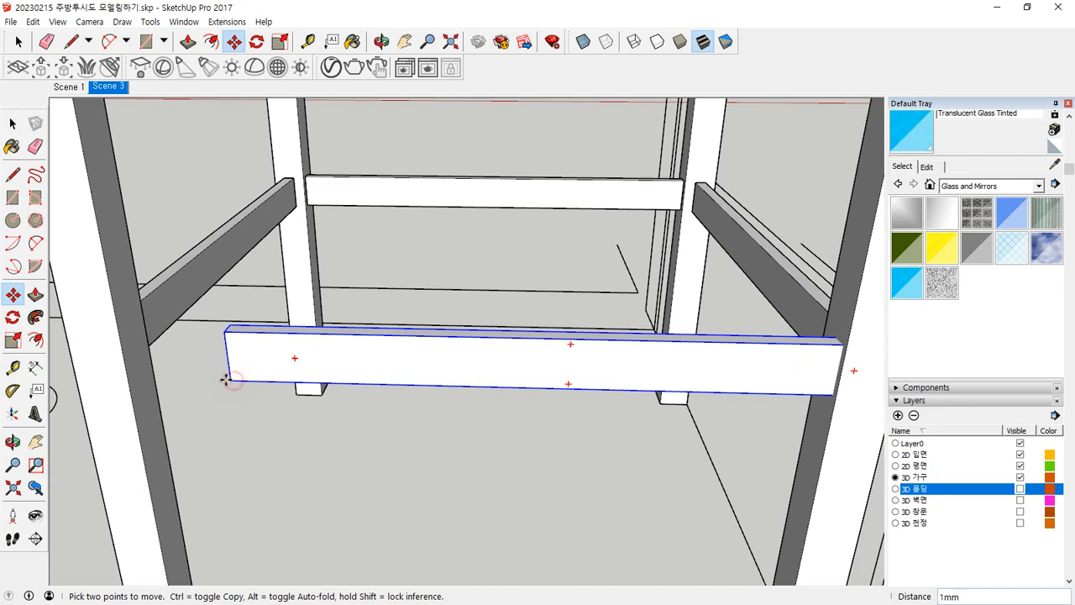
pyautogui.click(134, 377)
# Extend the free end face of the front stretcher until it meets the opposite front leg.
pyautogui.moveTo(796, 366); pyautogui.dragTo(568, 413, button='middle')
pyautogui.press('space')
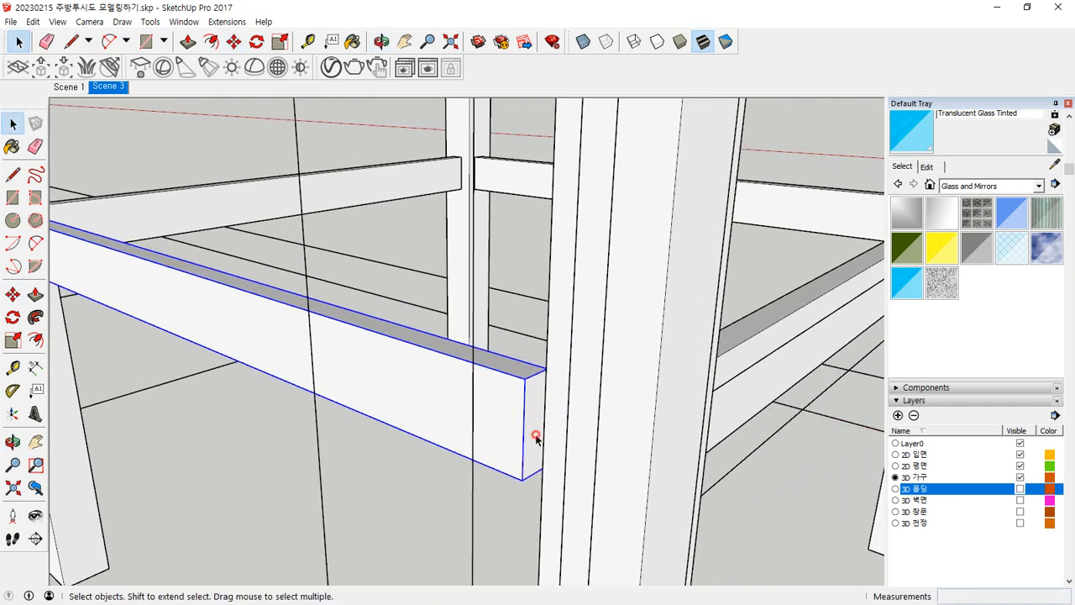
pyautogui.doubleClick(535, 434)
pyautogui.press('p')
pyautogui.moveTo(537, 432); pyautogui.dragTo(547, 456)
pyautogui.press('space')
pyautogui.scroll(-6, 401, 509)
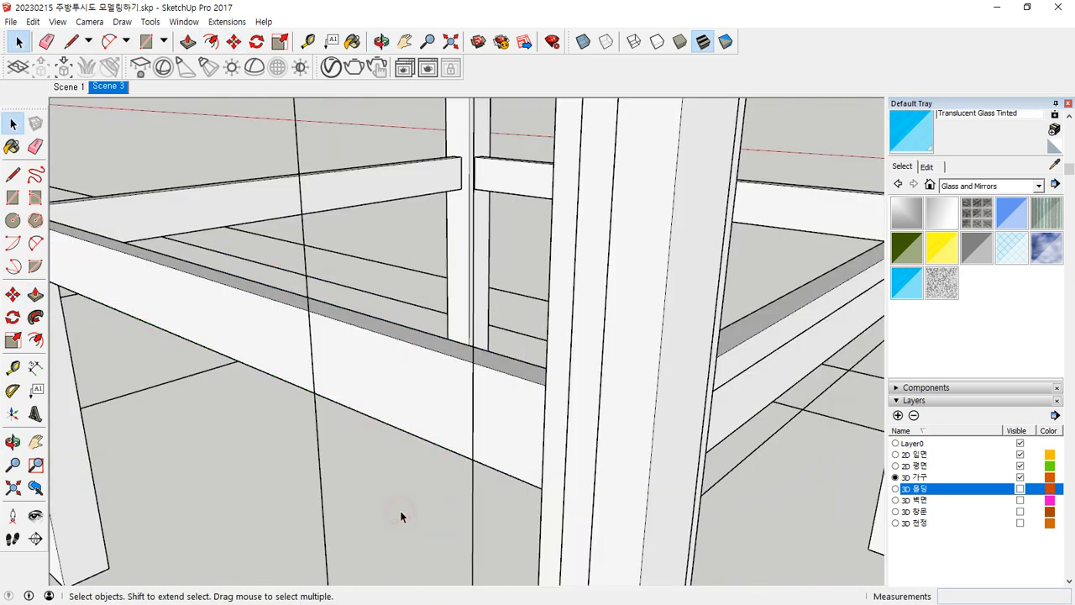
# Measure the thickness of the seat pad at its front corner with the Tape Measure.
pyautogui.scroll(-3, 401, 507)
pyautogui.moveTo(345, 464); pyautogui.dragTo(708, 430, button='middle')
pyautogui.moveTo(520, 298); pyautogui.dragTo(458, 352, button='middle')
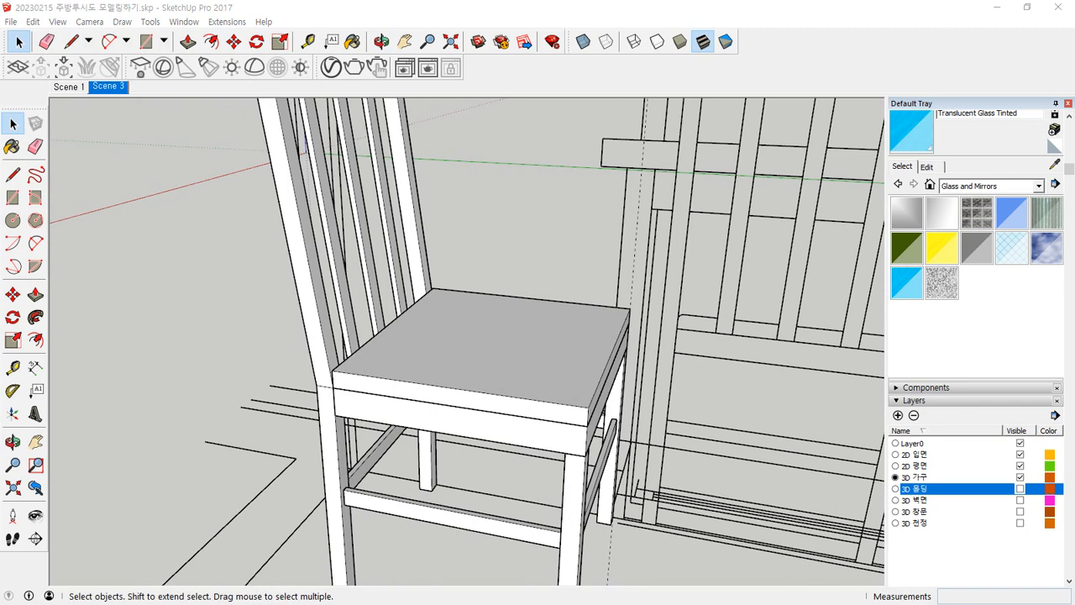
pyautogui.moveTo(621, 324); pyautogui.dragTo(586, 350, button='middle')
pyautogui.scroll(2, 638, 358)
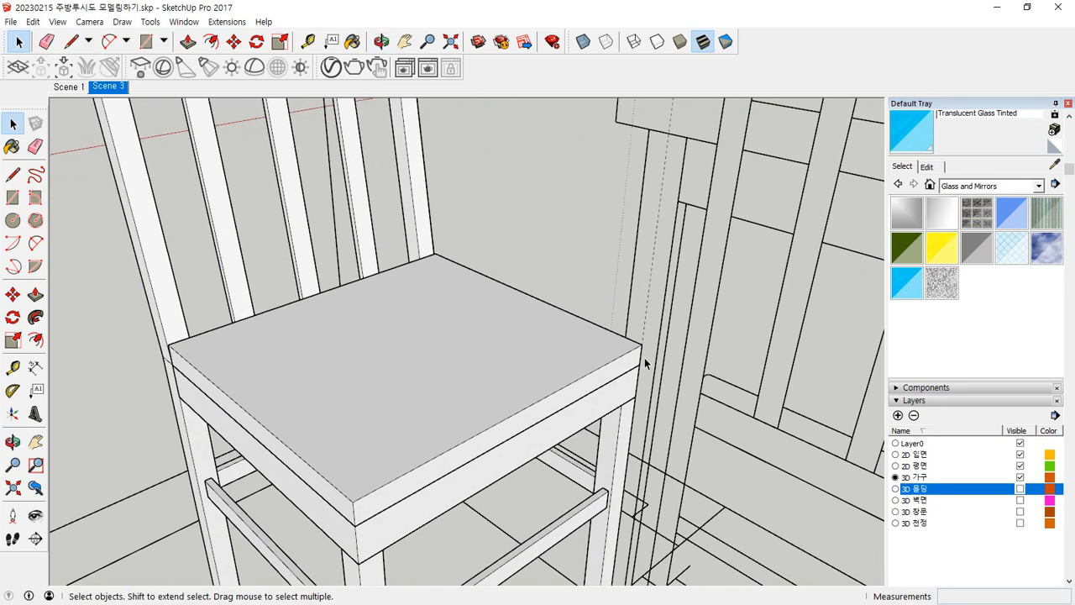
pyautogui.press('t')
pyautogui.click(638, 364)
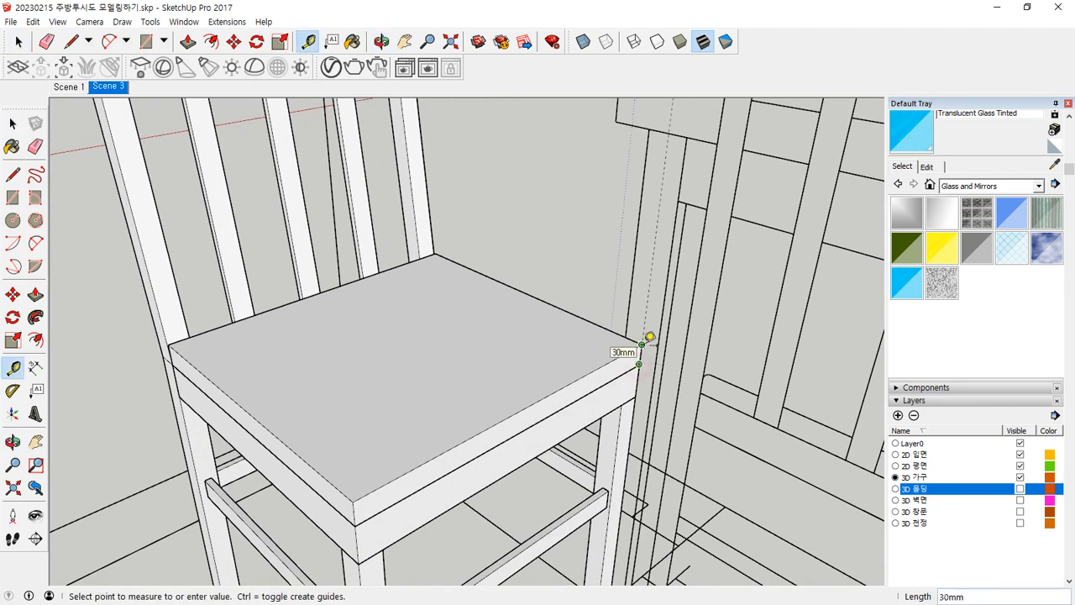
pyautogui.click(643, 343)
pyautogui.press('space')
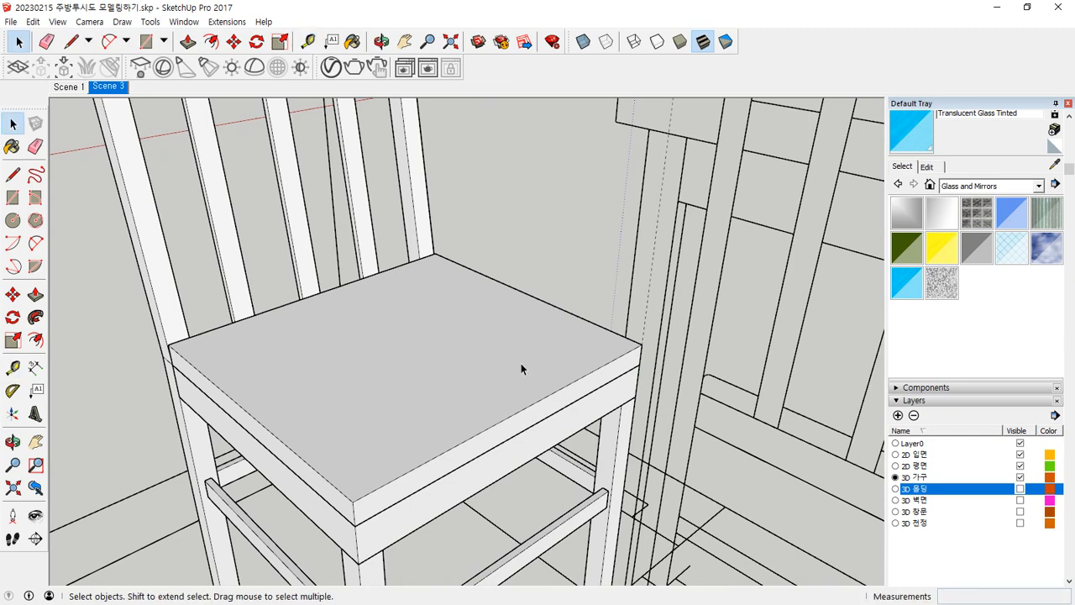
# Try to split the seat pad into layers by push/pulling its top face, and undo the attempt.
pyautogui.press('p')
pyautogui.click(517, 355)
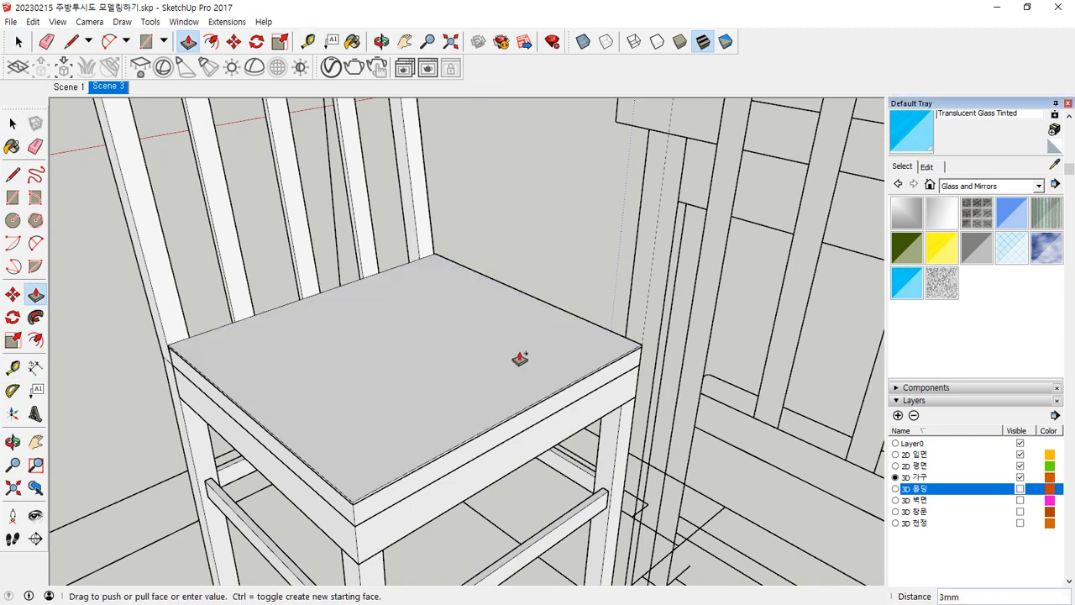
pyautogui.moveTo(518, 355); pyautogui.dragTo(465, 311, button='middle')
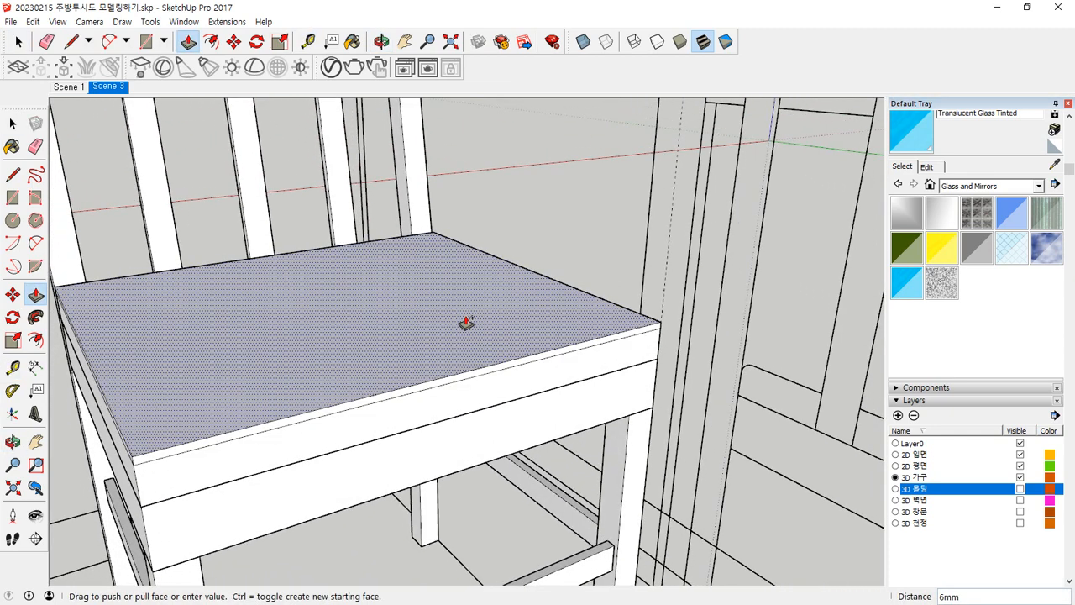
pyautogui.scroll(1, 467, 326)
pyautogui.press('ctrl')
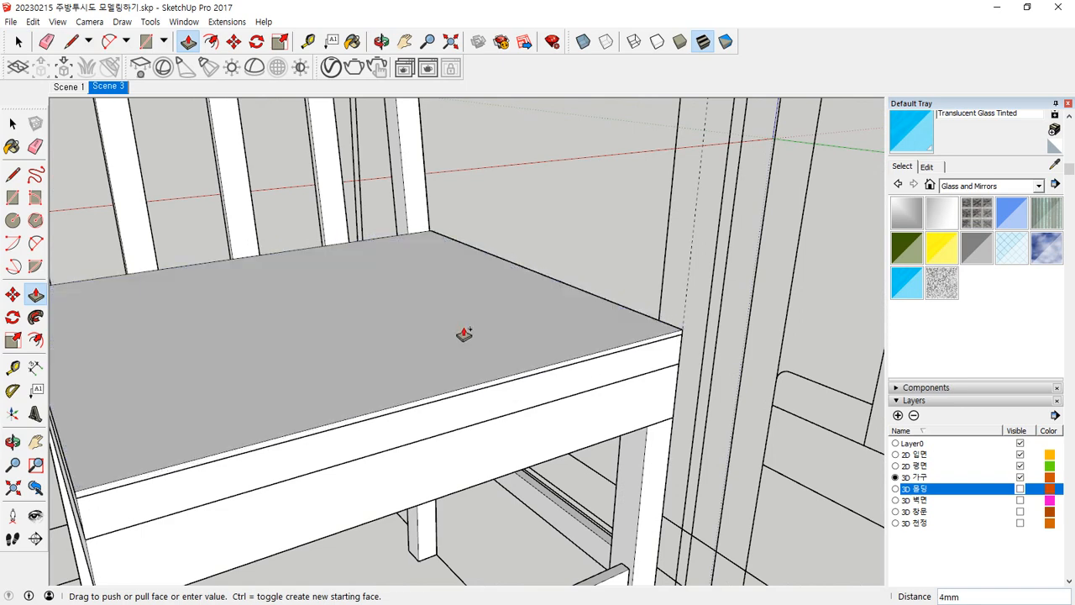
pyautogui.click(464, 334)
pyautogui.click(516, 331)
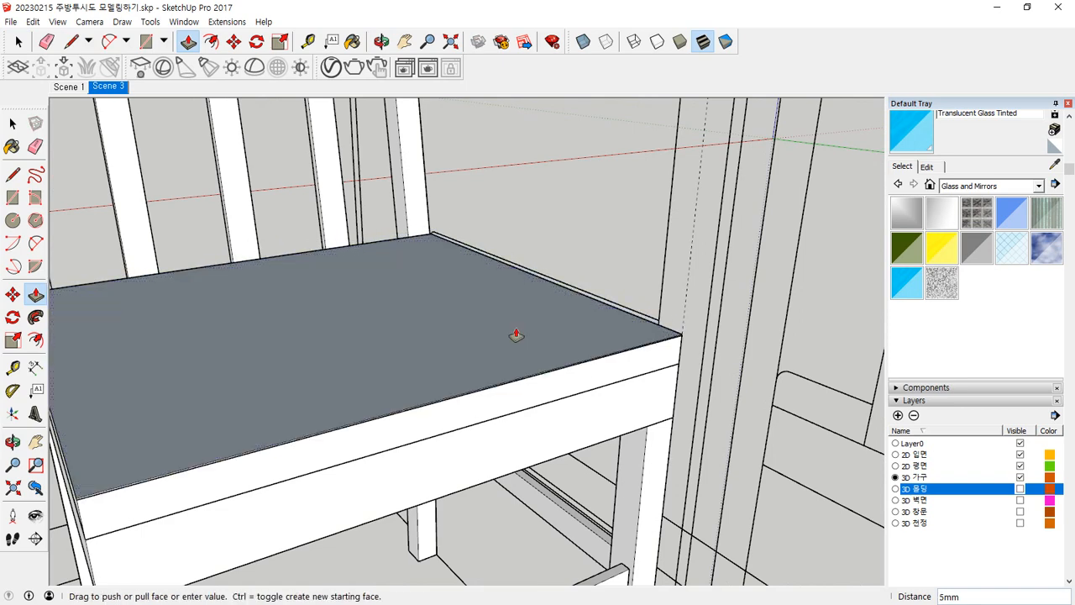
pyautogui.press('Escape')
pyautogui.click(517, 334)
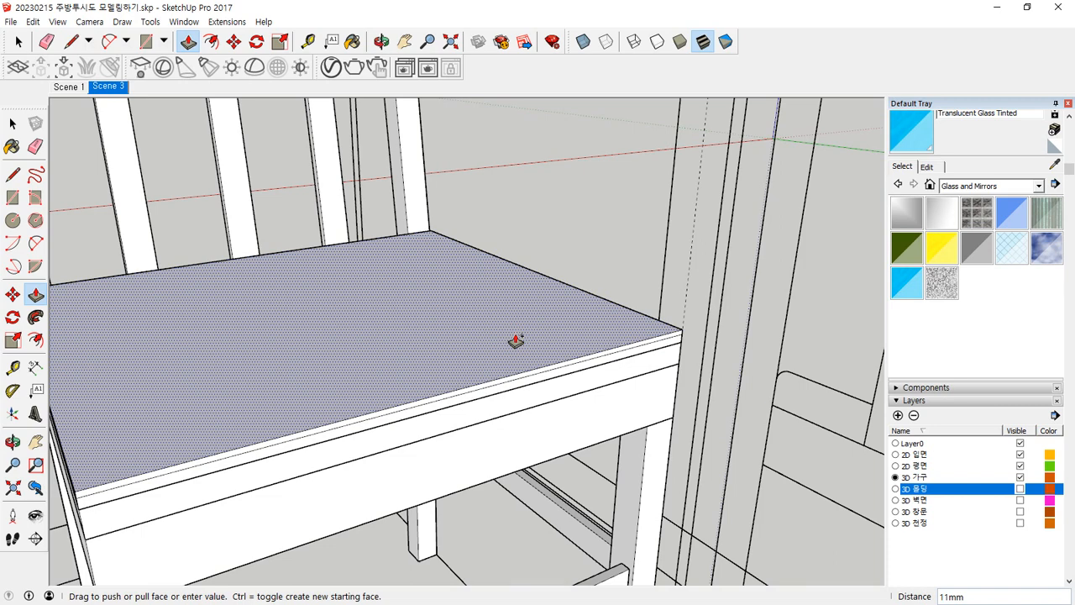
pyautogui.click(517, 340)
pyautogui.moveTo(554, 351); pyautogui.dragTo(474, 338, button='middle')
pyautogui.hotkey('ctrl', 'z')
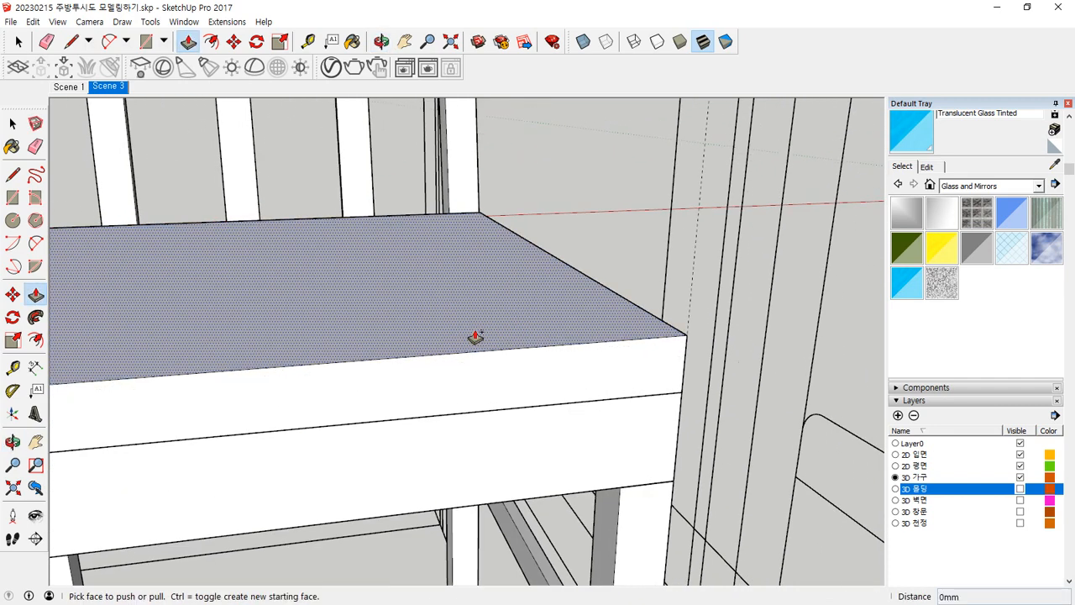
pyautogui.click(480, 325)
pyautogui.press('Escape')
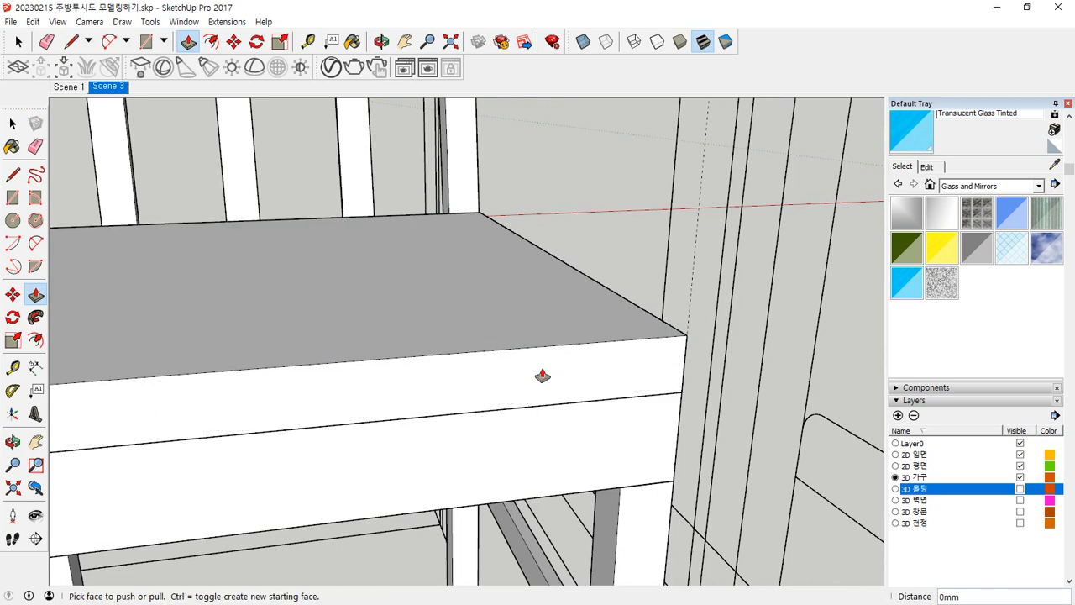
# Delete the existing seat pad from the top of the seat frame.
pyautogui.click(571, 387)
pyautogui.press('space')
pyautogui.click(484, 351)
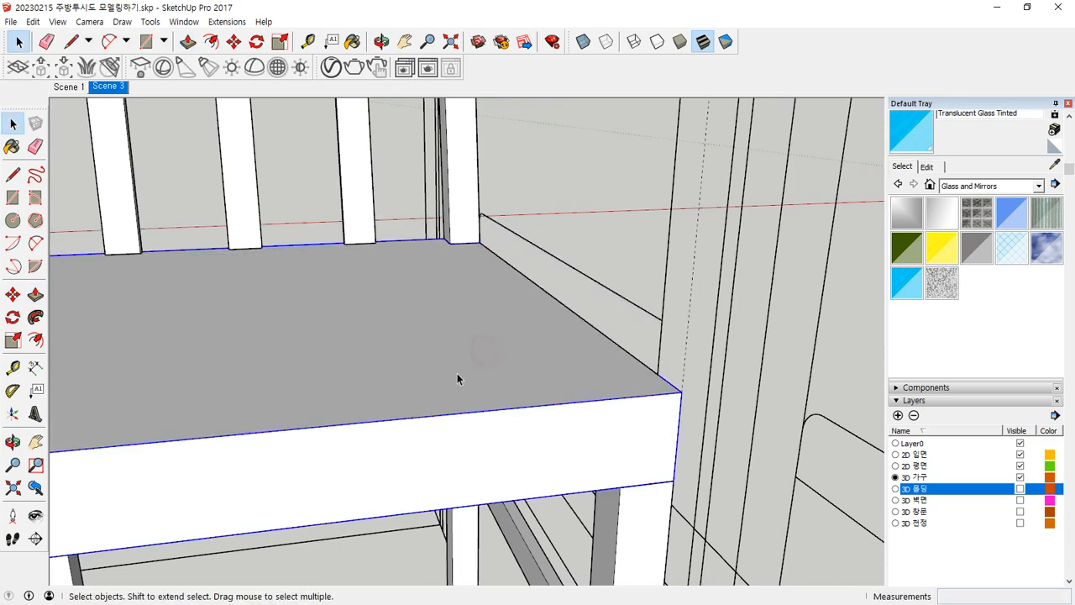
# Draw a rectangle covering the top of the seat frame and push/pull it up 25 mm as a new seat pad.
pyautogui.scroll(-3, 457, 378)
pyautogui.press('r')
pyautogui.click(107, 294)
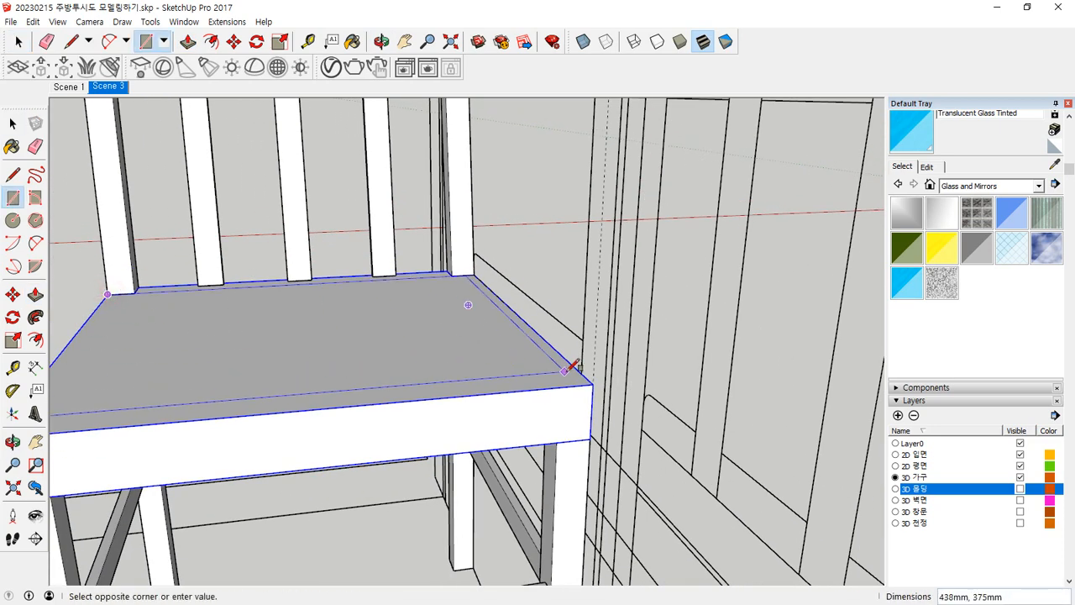
pyautogui.click(591, 383)
pyautogui.press('p')
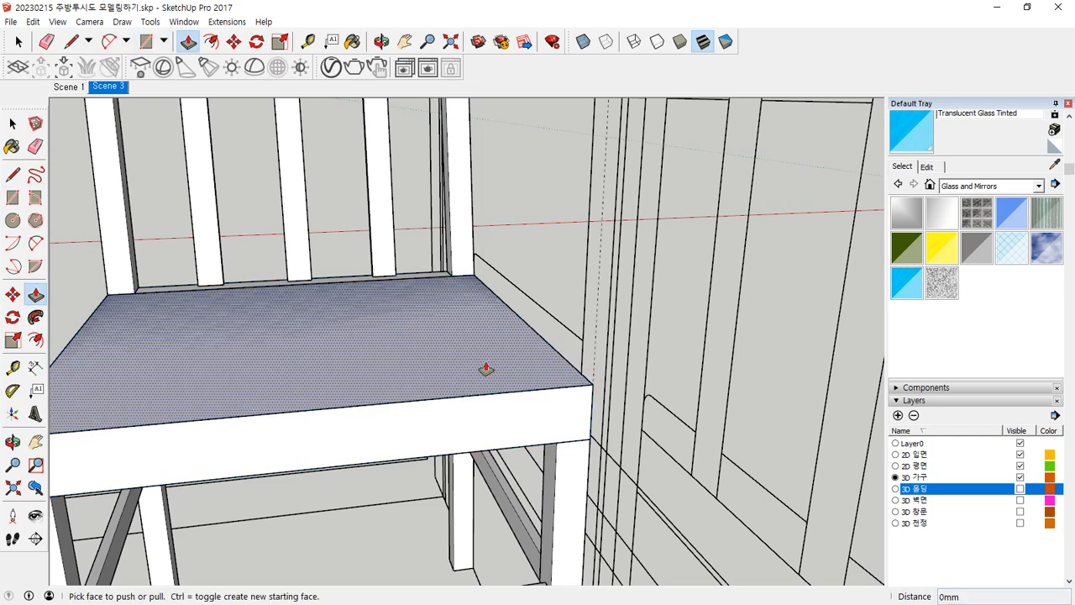
pyautogui.click(486, 369)
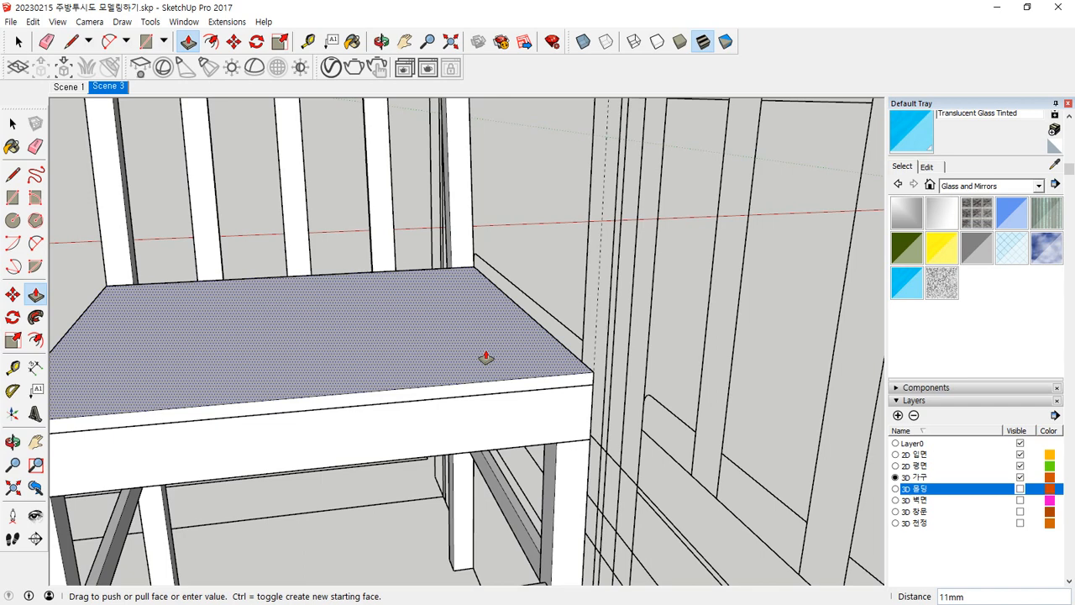
pyautogui.write('25')
pyautogui.press('Return')
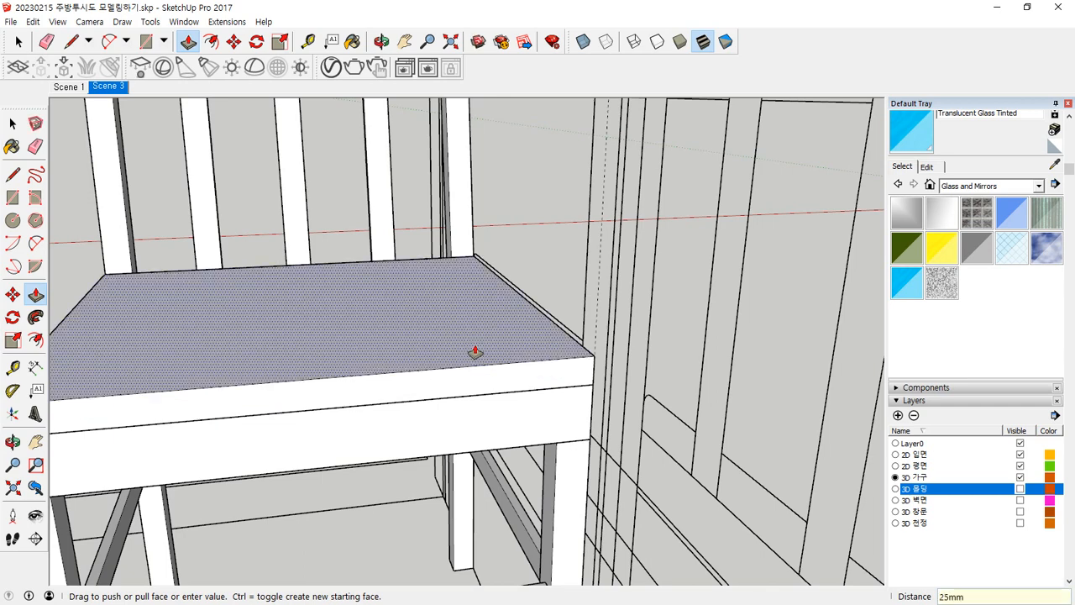
# Pull a separate 3 mm layer up from the top face of the new seat pad.
pyautogui.click(477, 348)
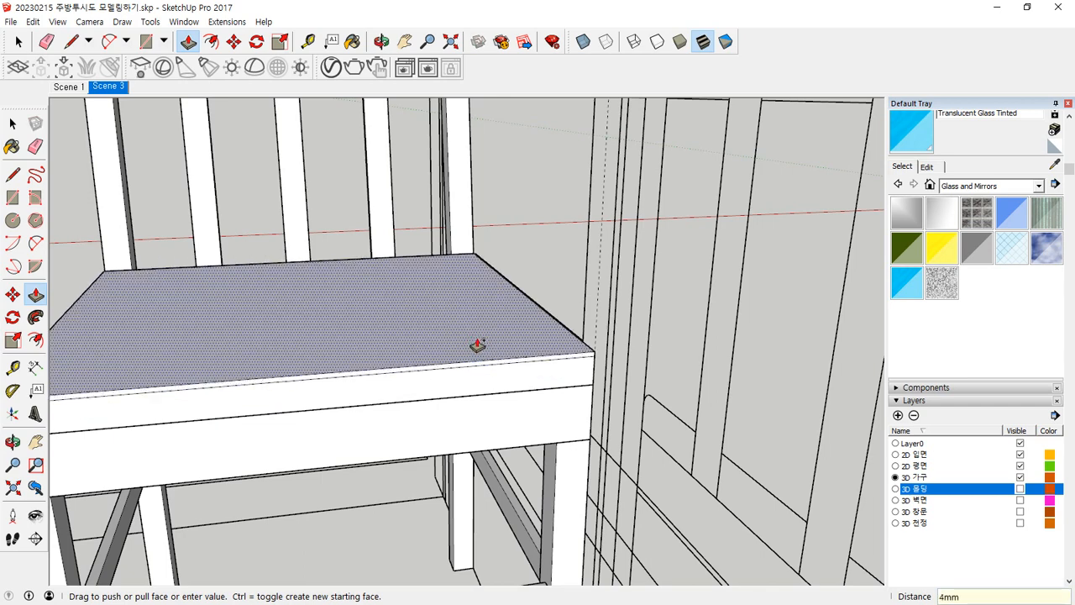
pyautogui.press('Return')
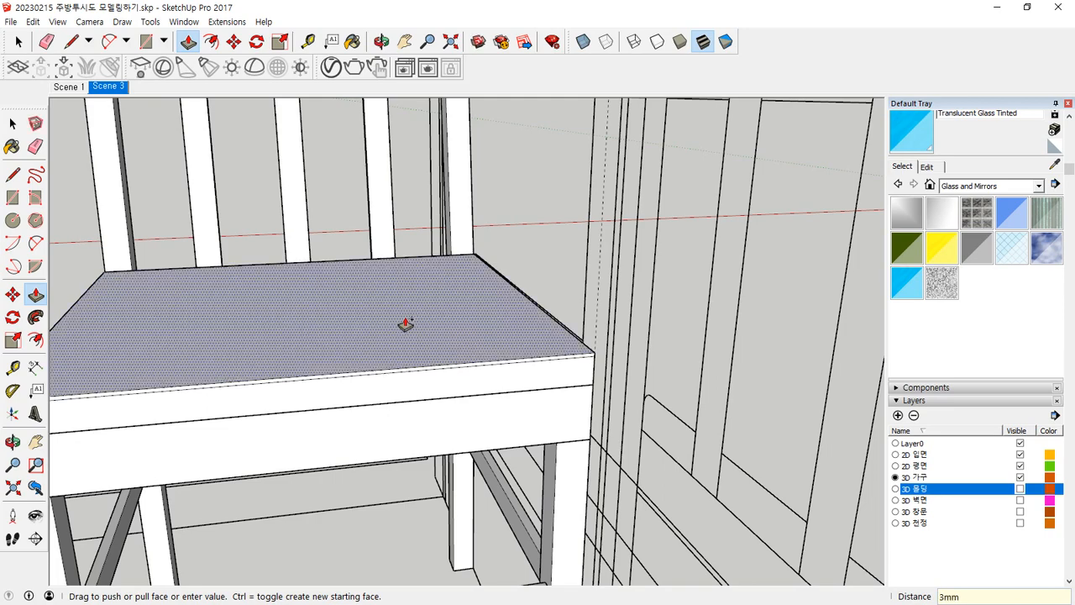
pyautogui.press('space')
pyautogui.moveTo(424, 339); pyautogui.dragTo(517, 364, button='middle')
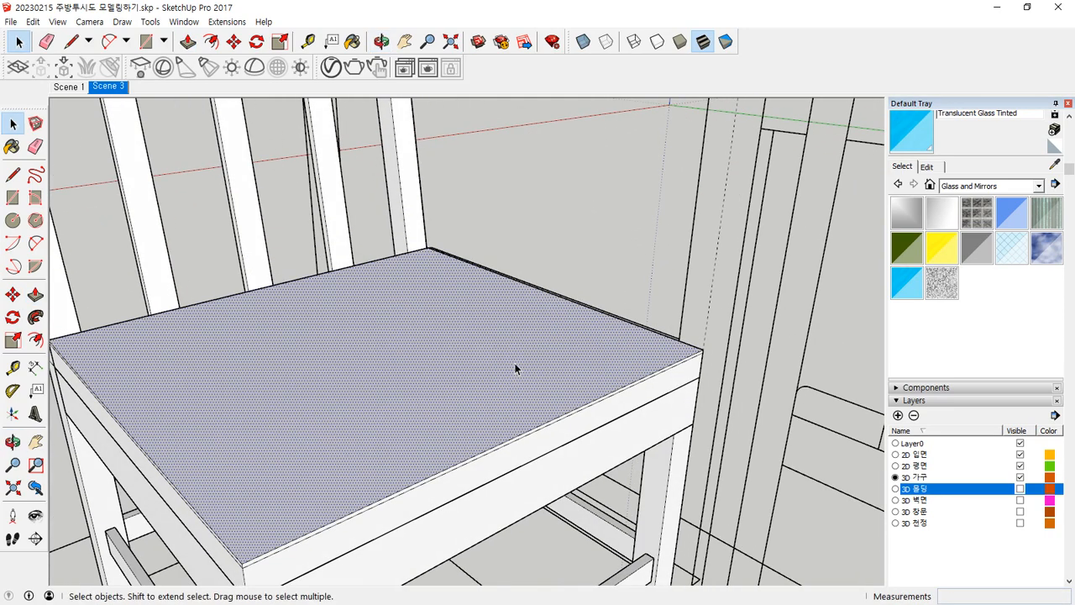
# Scale the top face of the 3 mm seat pad layer uniformly about its centre to 0.99 to bevel its edges.
pyautogui.press('s')
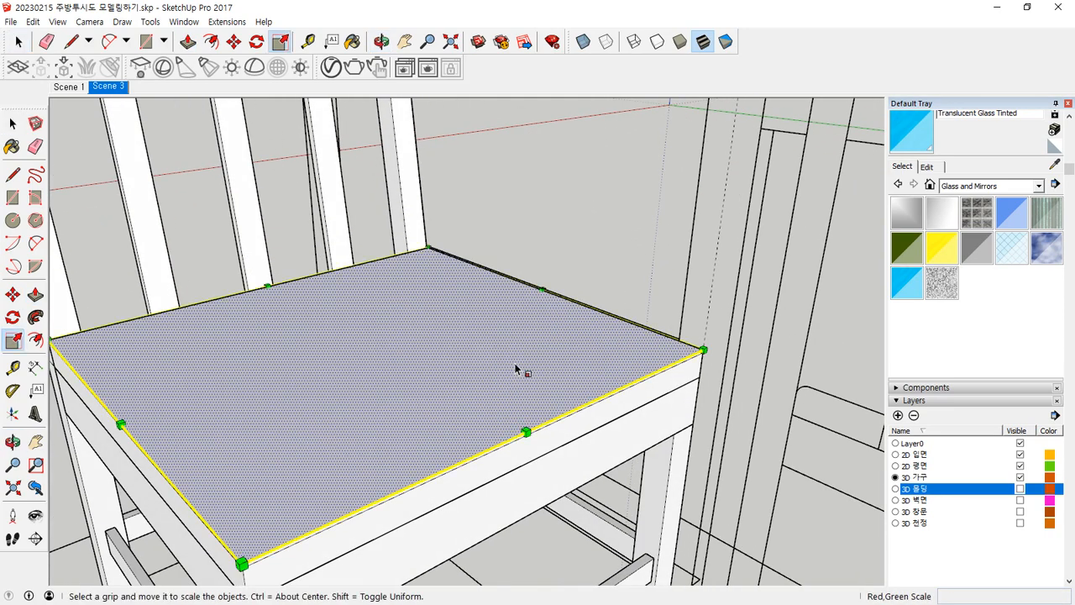
pyautogui.click(704, 348)
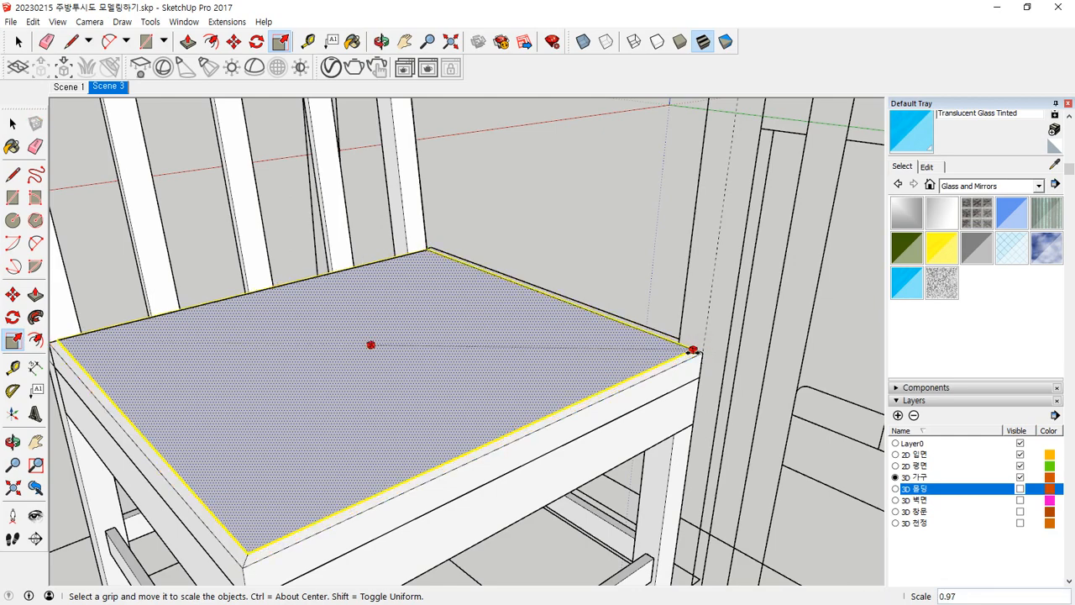
pyautogui.scroll(6, 693, 348)
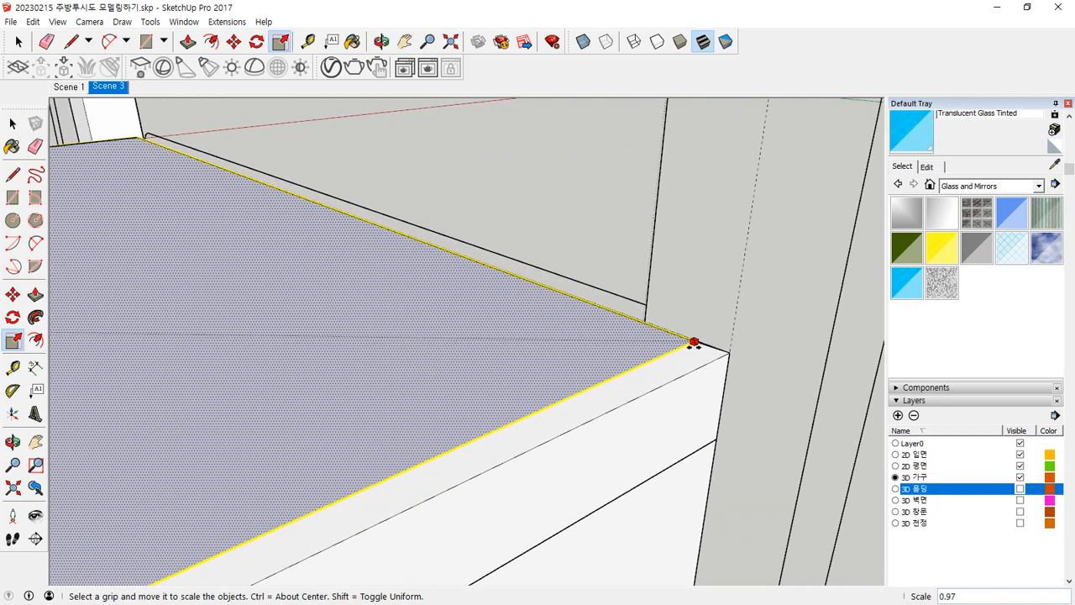
pyautogui.moveTo(689, 357); pyautogui.dragTo(683, 311, button='middle')
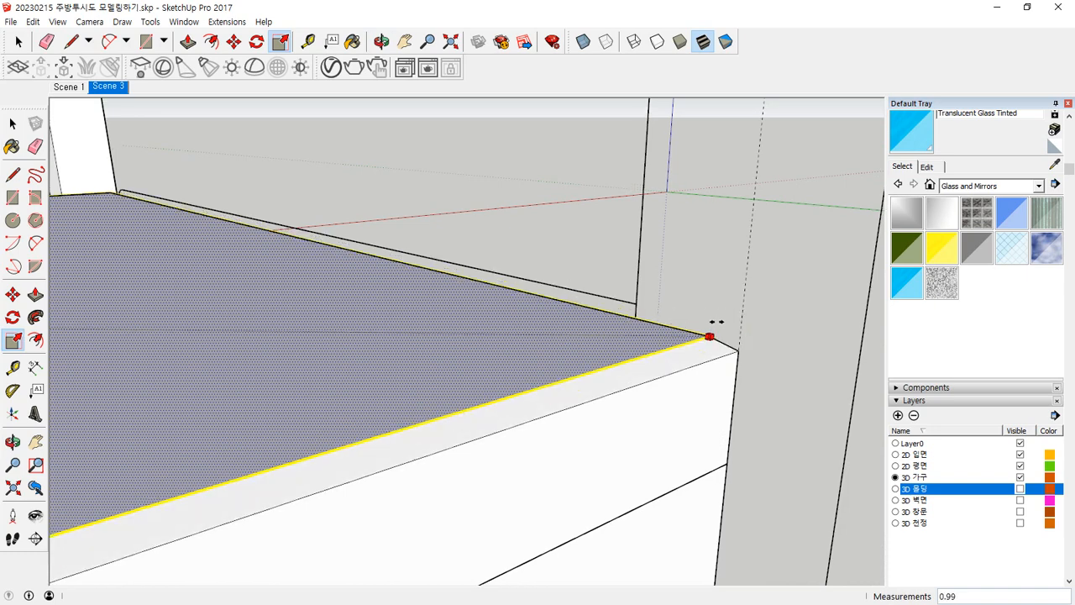
pyautogui.click(720, 329)
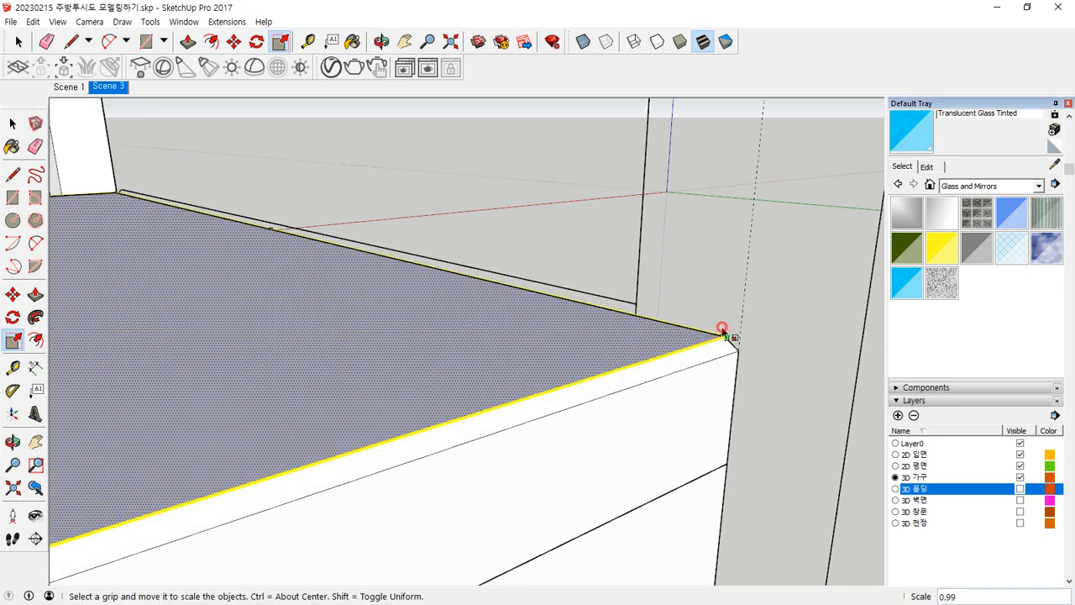
pyautogui.press('space')
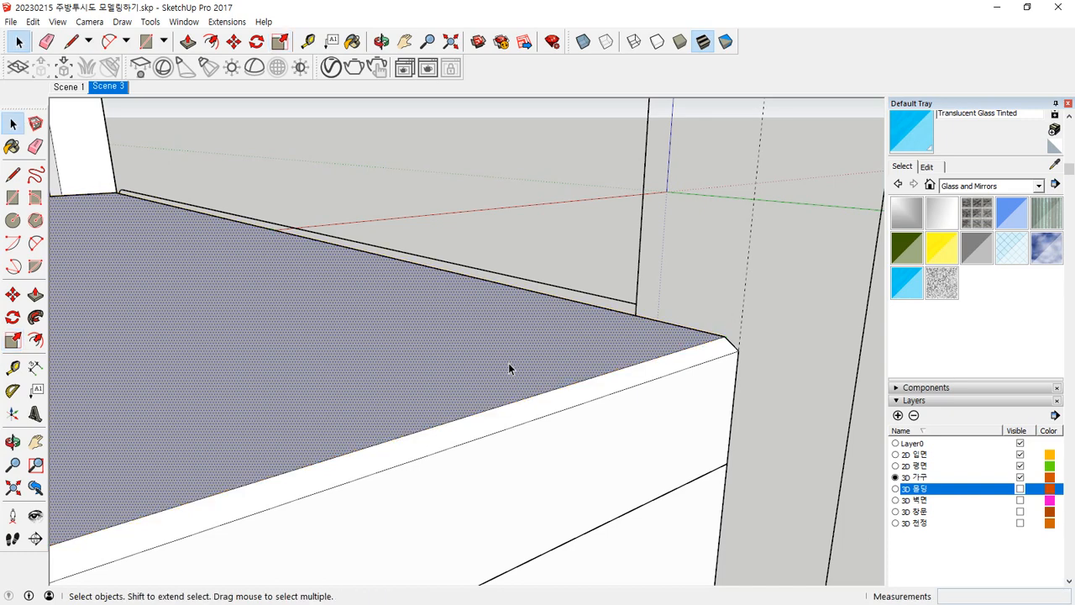
# Push/pull the pad's top face up another 2 mm and scale the new top face about its centre to 0.98.
pyautogui.press('p')
pyautogui.click(495, 367)
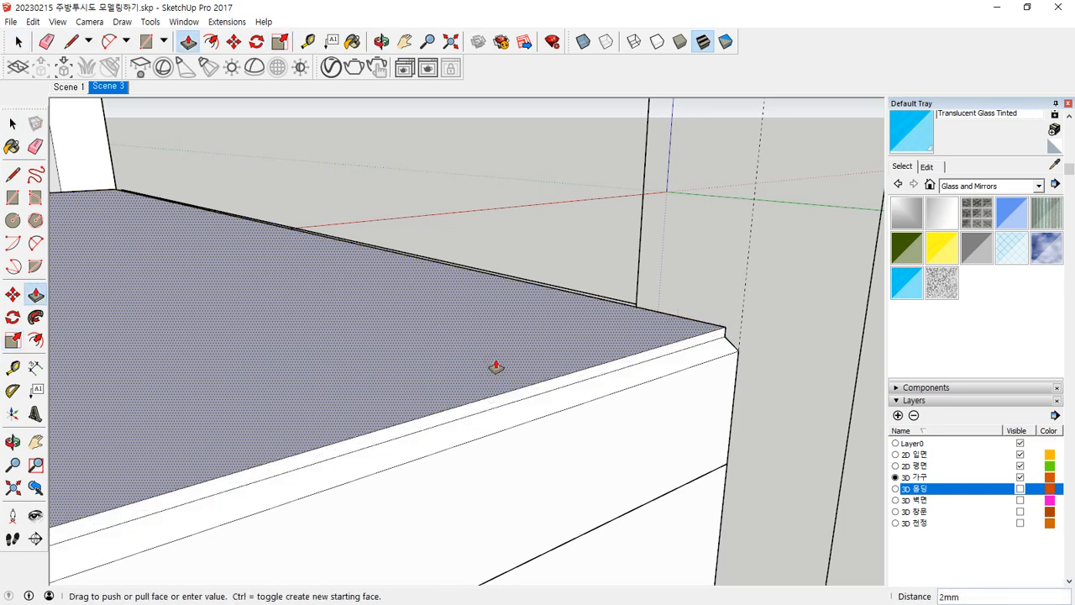
pyautogui.press('Return')
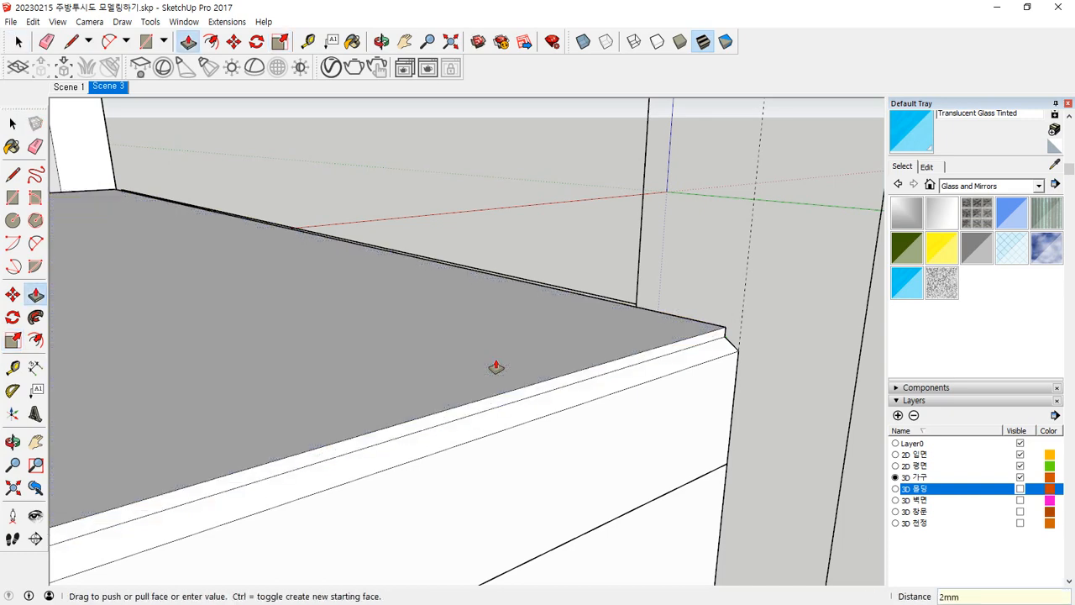
pyautogui.press('space')
pyautogui.click(503, 340)
pyautogui.press('s')
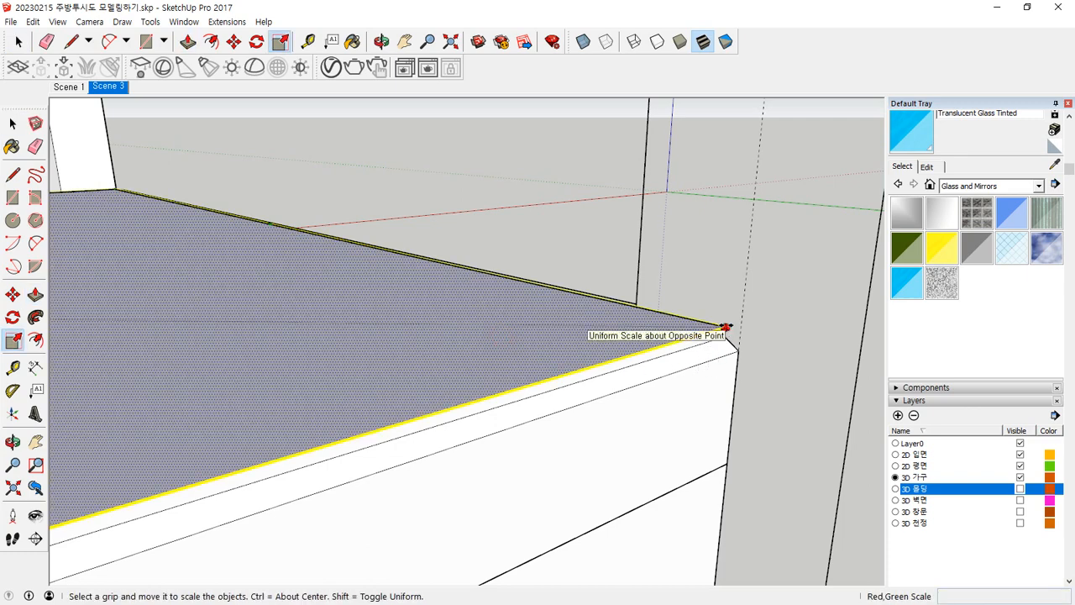
pyautogui.moveTo(722, 328); pyautogui.dragTo(695, 326)
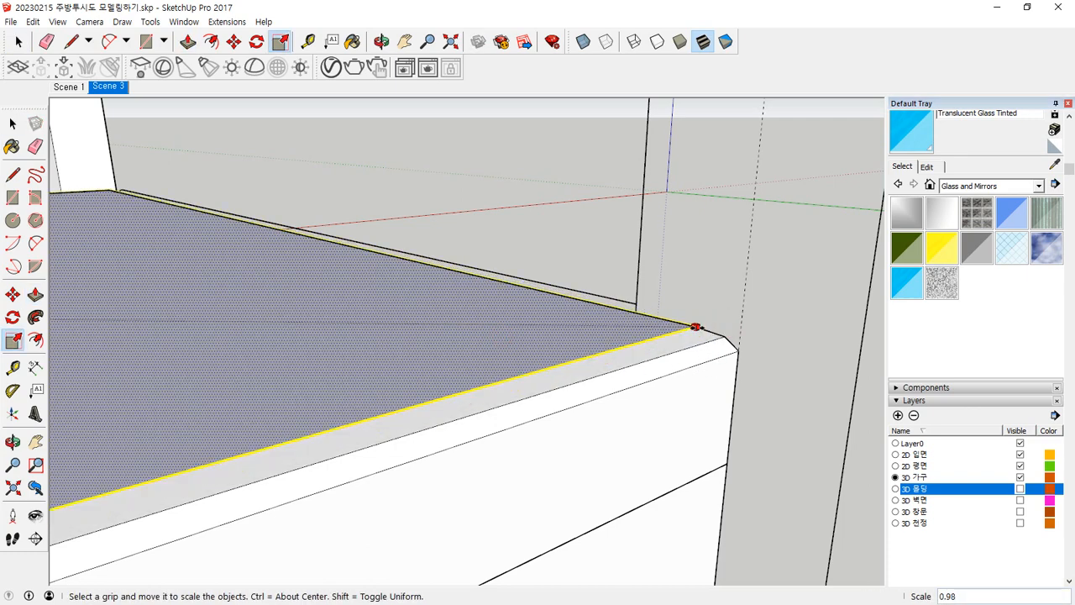
pyautogui.click(695, 326)
pyautogui.press('space')
pyautogui.click(716, 299)
pyautogui.scroll(-5, 404, 345)
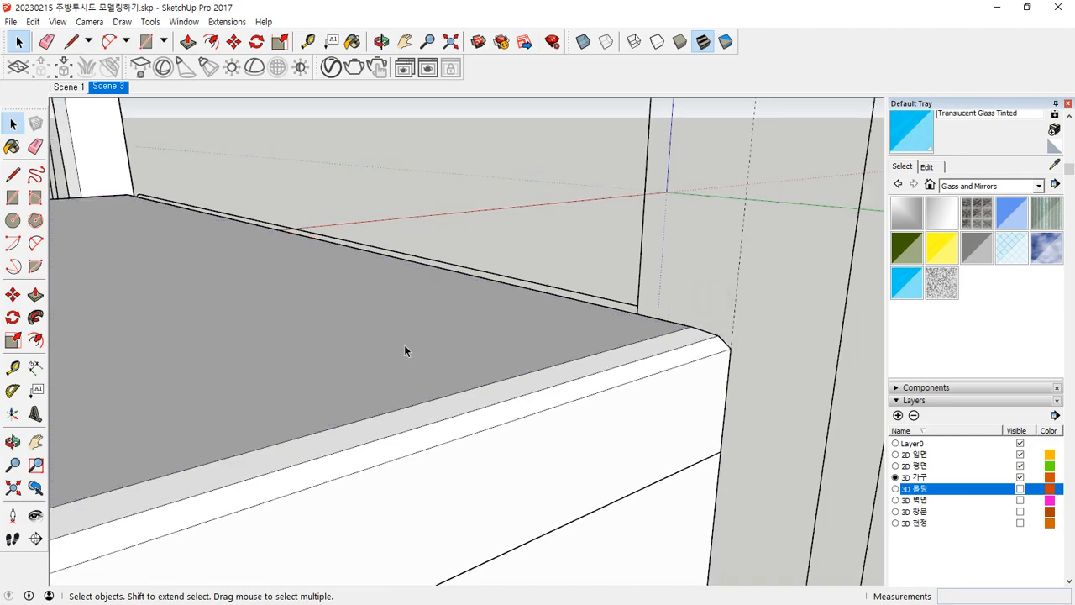
# Examine the seat pad's bevelled edges and corners from several sides of the chair.
pyautogui.scroll(-3, 244, 351)
pyautogui.moveTo(235, 350); pyautogui.dragTo(566, 341, button='middle')
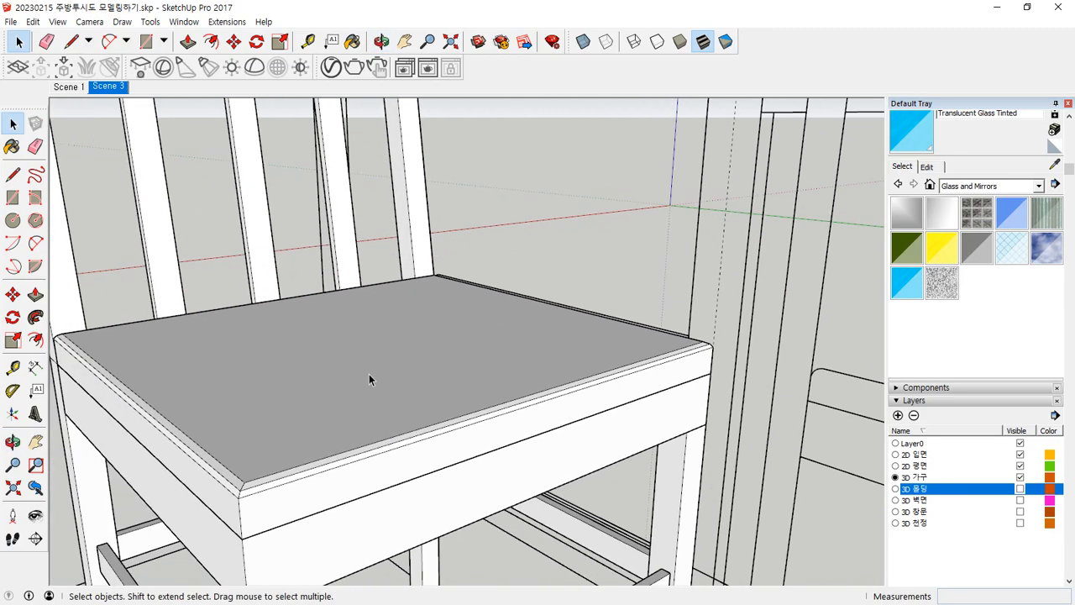
pyautogui.moveTo(369, 378); pyautogui.dragTo(353, 286, button='middle')
pyautogui.scroll(5, 347, 277)
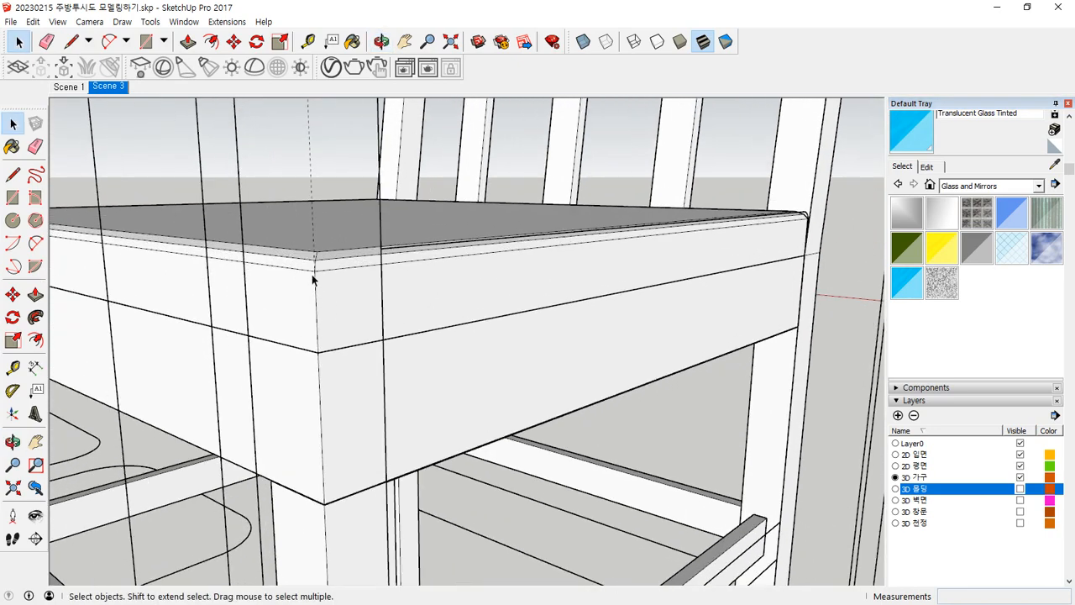
pyautogui.scroll(-6, 614, 320)
pyautogui.moveTo(614, 320); pyautogui.dragTo(487, 374, button='middle')
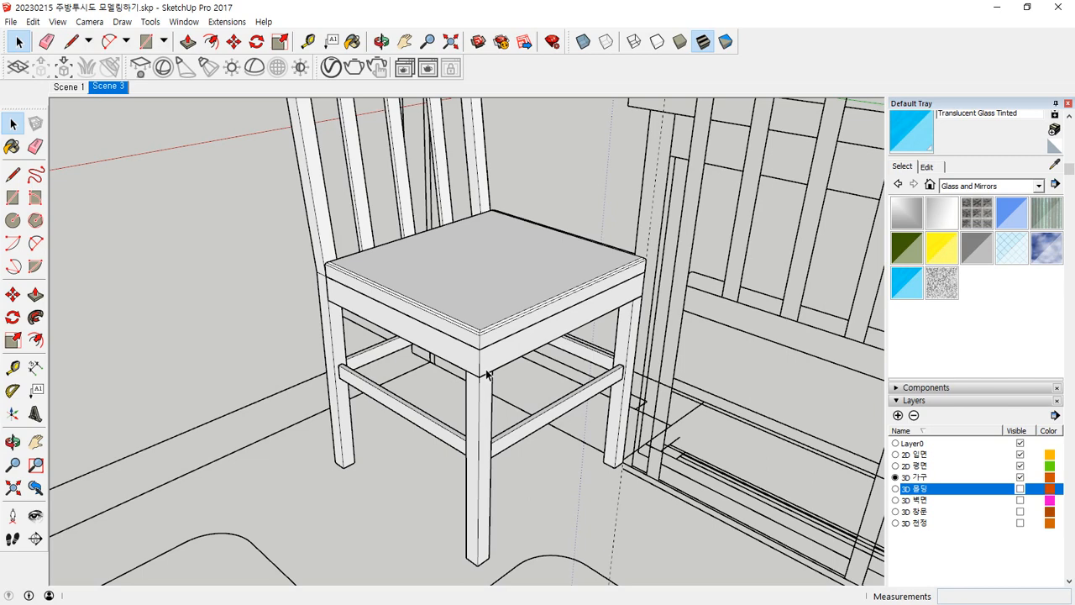
pyautogui.scroll(3, 518, 242)
pyautogui.scroll(-2, 477, 268)
# Select all the connected geometry of the seat pad and make it a group.
pyautogui.click(477, 270)
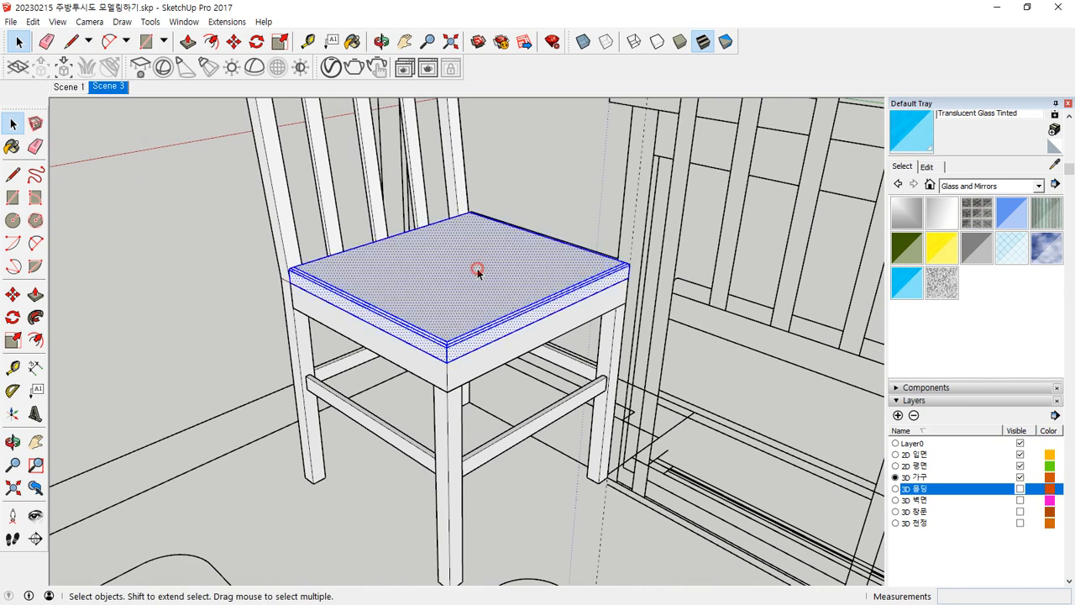
pyautogui.rightClick(471, 256)
pyautogui.press('g')
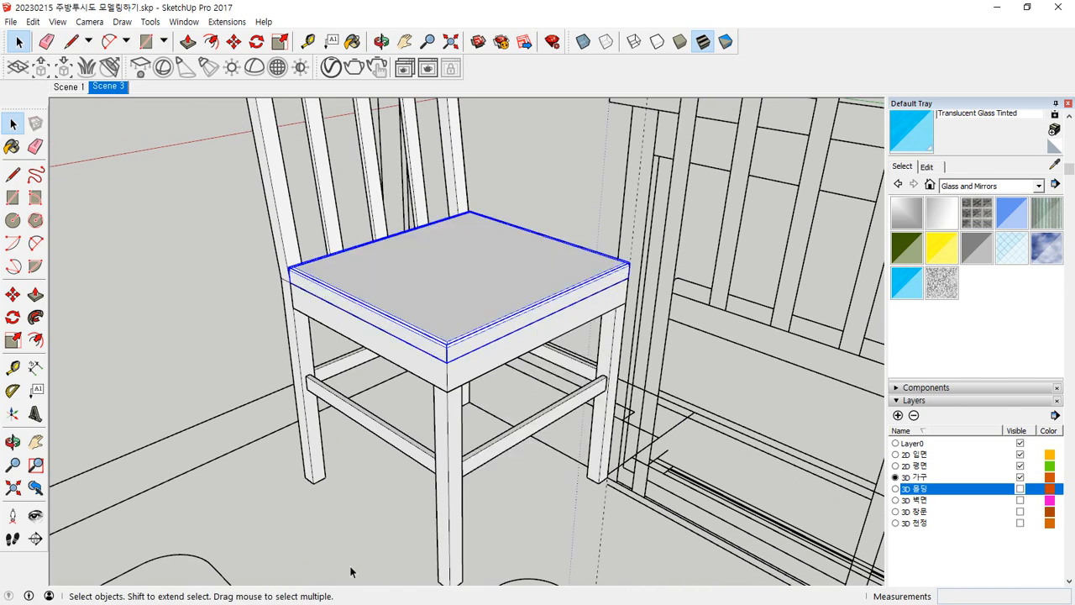
# Select all parts of the finished chair, including the seat pad, and combine them into one group.
pyautogui.scroll(-5, 485, 336)
pyautogui.moveTo(475, 232); pyautogui.dragTo(427, 220, button='middle')
pyautogui.moveTo(295, 118); pyautogui.dragTo(587, 445)
pyautogui.rightClick(480, 288)
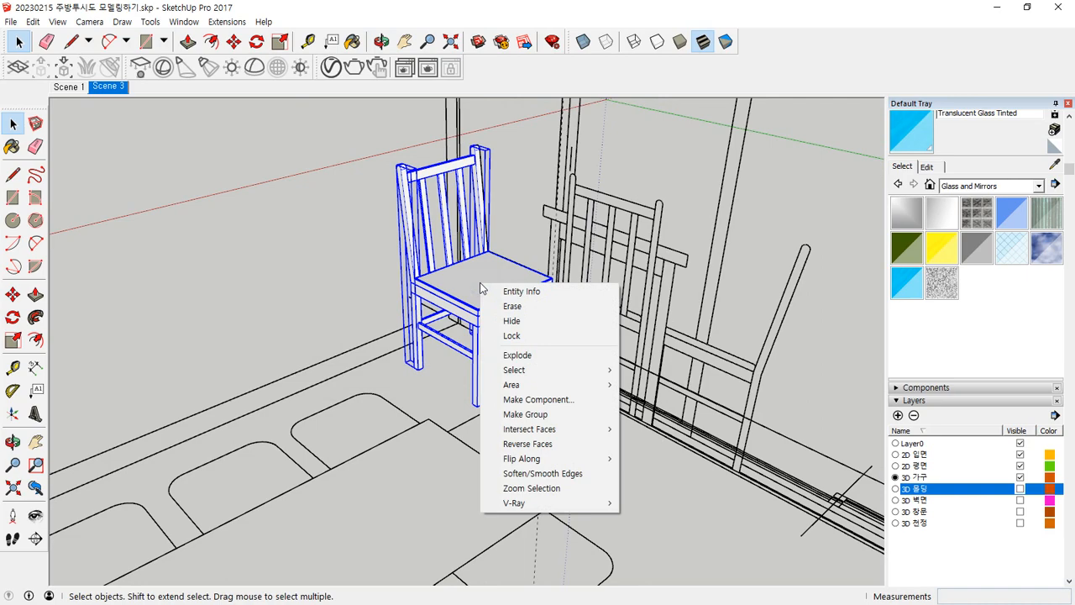
pyautogui.press('g')
# Move the chair group by its back leg along the red axis onto the first seat outline beside the table's long side.
pyautogui.moveTo(403, 402); pyautogui.dragTo(547, 360, button='middle')
pyautogui.scroll(3, 529, 373)
pyautogui.press('m')
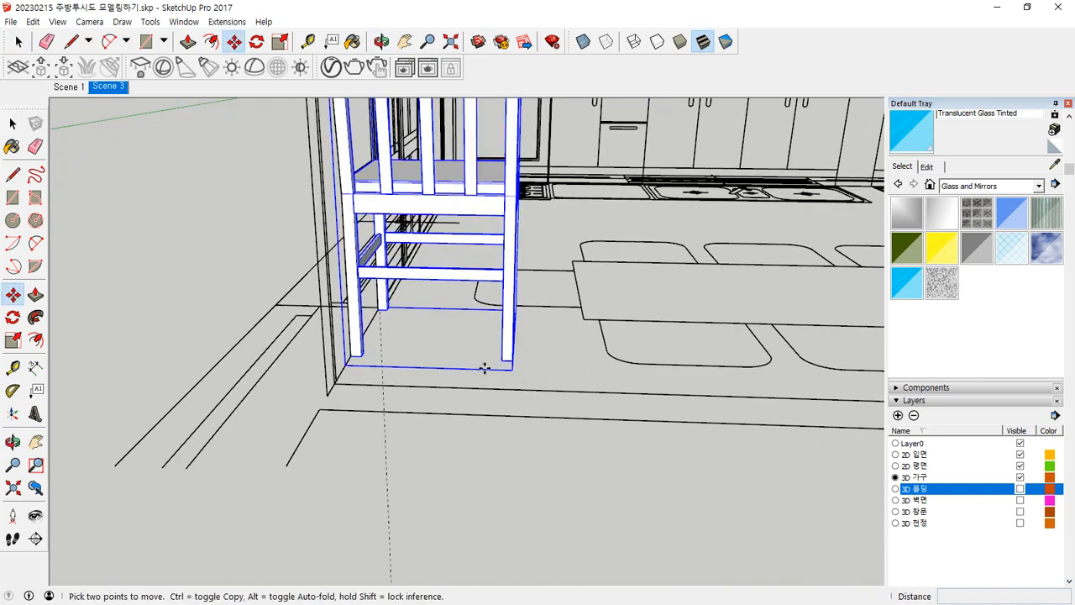
pyautogui.click(512, 361)
pyautogui.moveTo(760, 374); pyautogui.dragTo(622, 387, button='middle')
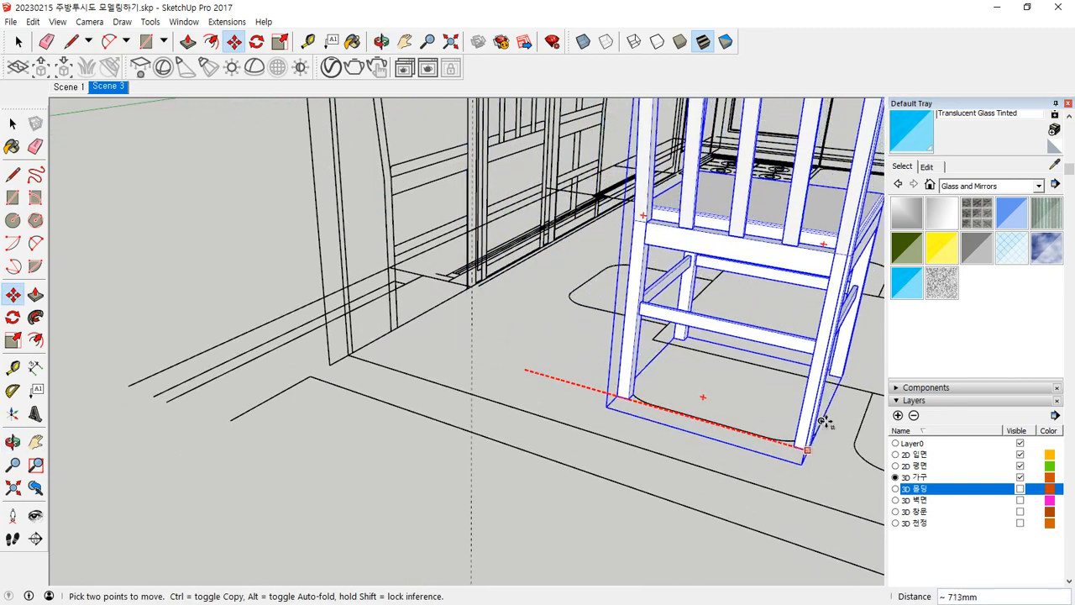
pyautogui.moveTo(822, 424); pyautogui.dragTo(344, 370, button='middle')
# Copy the chair twice in a row onto the next two seat outlines along the table, the first copy about 530 mm away.
pyautogui.press('ctrl')
pyautogui.click(286, 406)
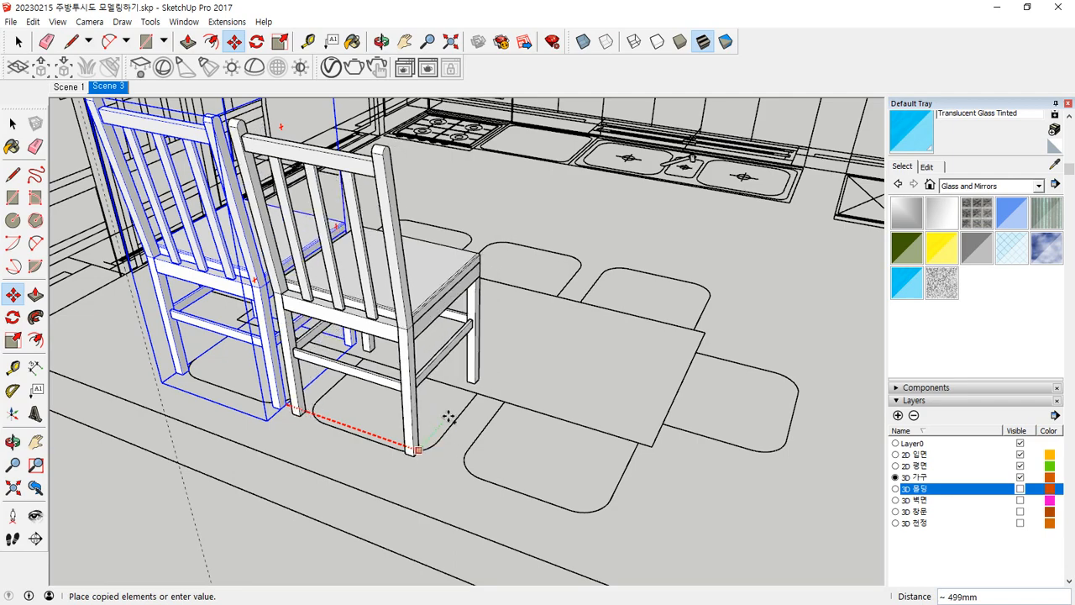
pyautogui.click(459, 418)
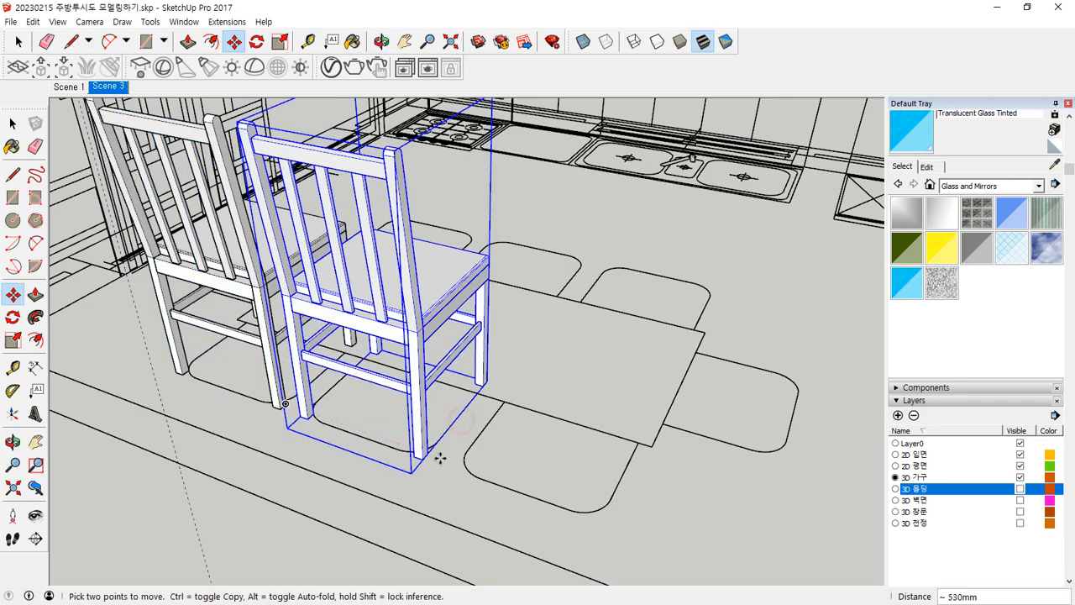
pyautogui.press('ctrl')
pyautogui.click(429, 454)
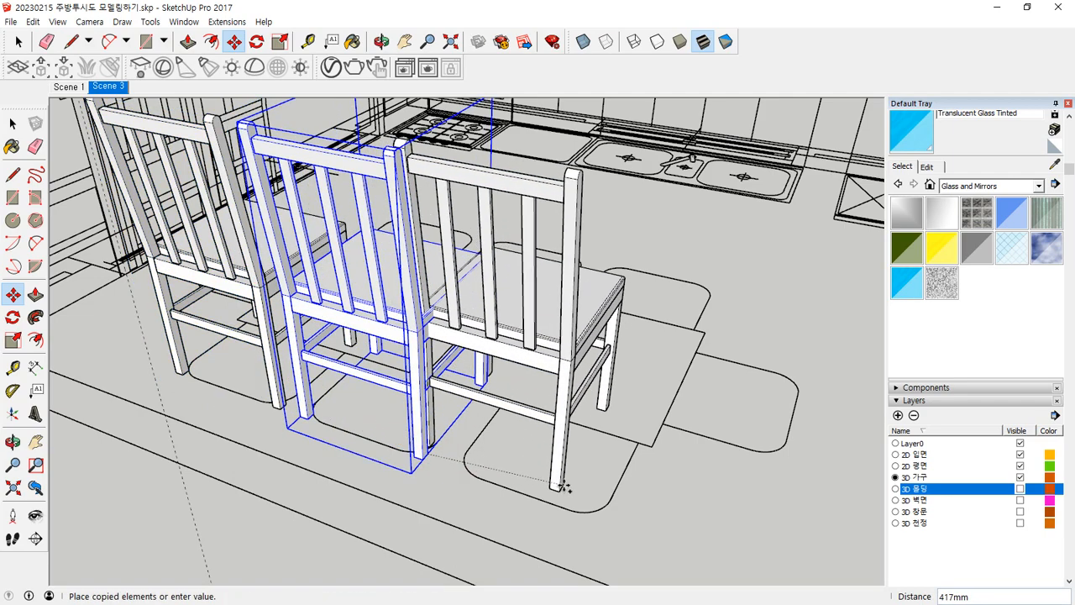
pyautogui.click(614, 497)
pyautogui.scroll(-2, 648, 454)
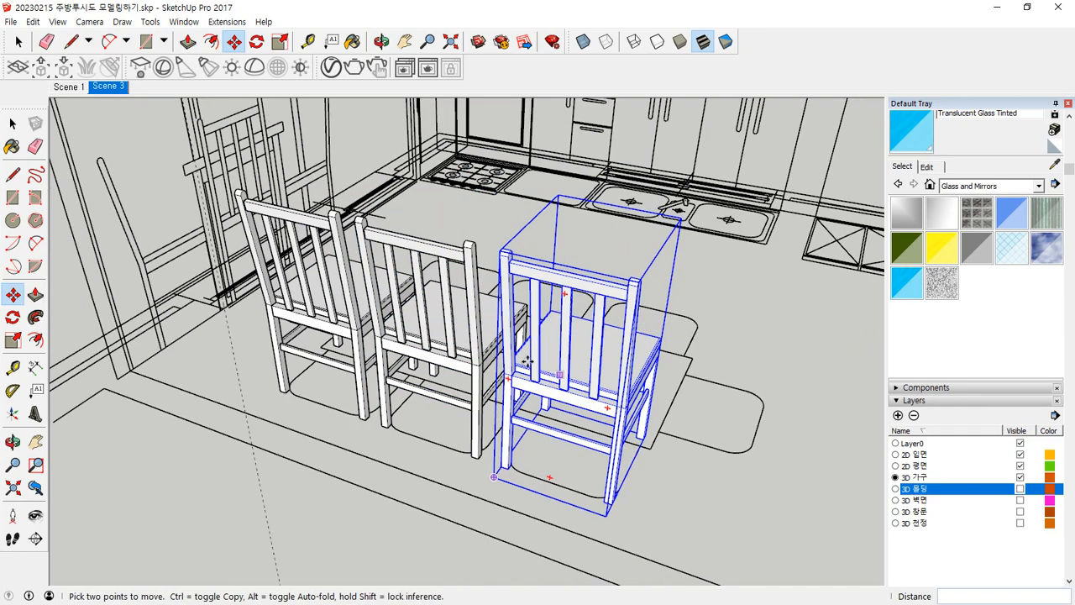
# Select all three chairs and copy them along the green axis to the opposite side of the table outline.
pyautogui.press('space')
pyautogui.keyDown('shift'); pyautogui.click(470, 323); pyautogui.keyUp('shift')
pyautogui.keyDown('shift'); pyautogui.click(363, 309); pyautogui.keyUp('shift')
pyautogui.moveTo(690, 349); pyautogui.dragTo(353, 415, button='middle')
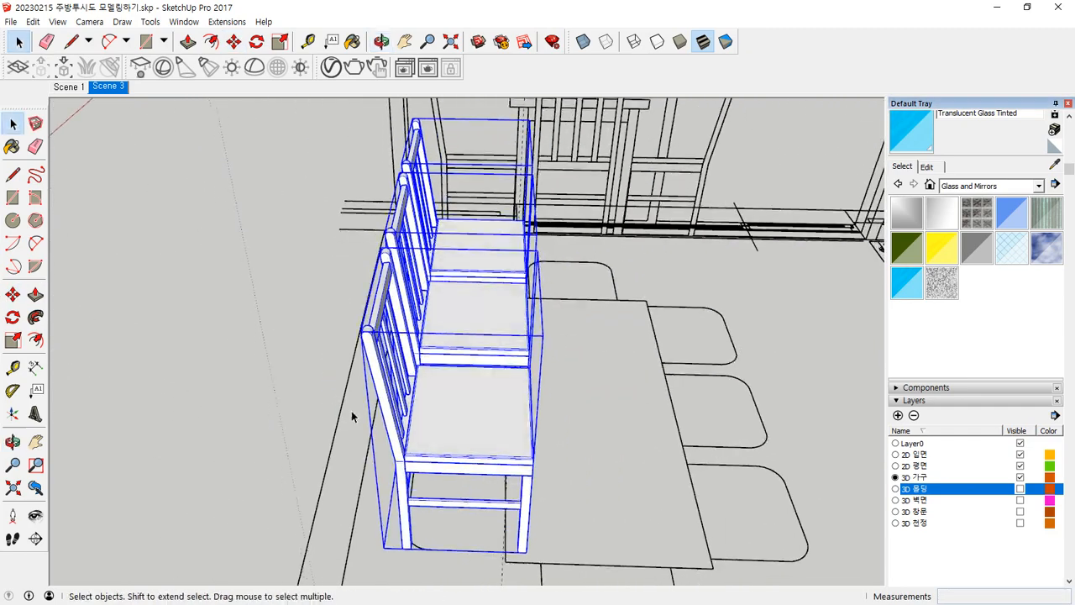
pyautogui.keyDown('shift'); pyautogui.moveTo(543, 416); pyautogui.dragTo(435, 399, button='middle'); pyautogui.keyUp('shift')
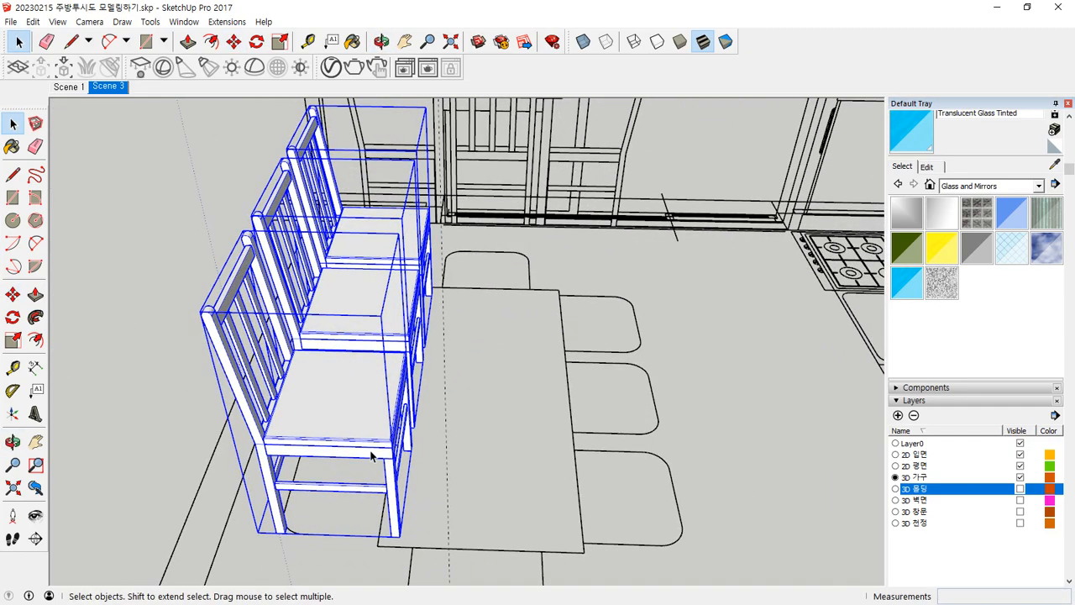
pyautogui.press('m')
pyautogui.click(390, 418)
pyautogui.press('ctrl')
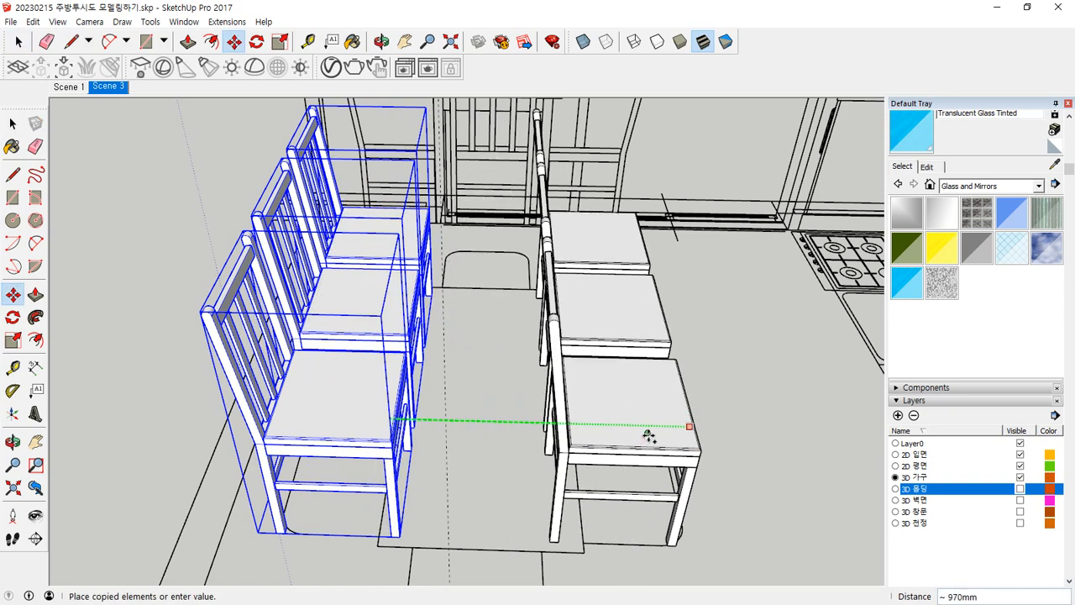
pyautogui.click(616, 433)
# Mirror the three copied chairs with a green-axis scale of -1 so they face the first row.
pyautogui.press('s')
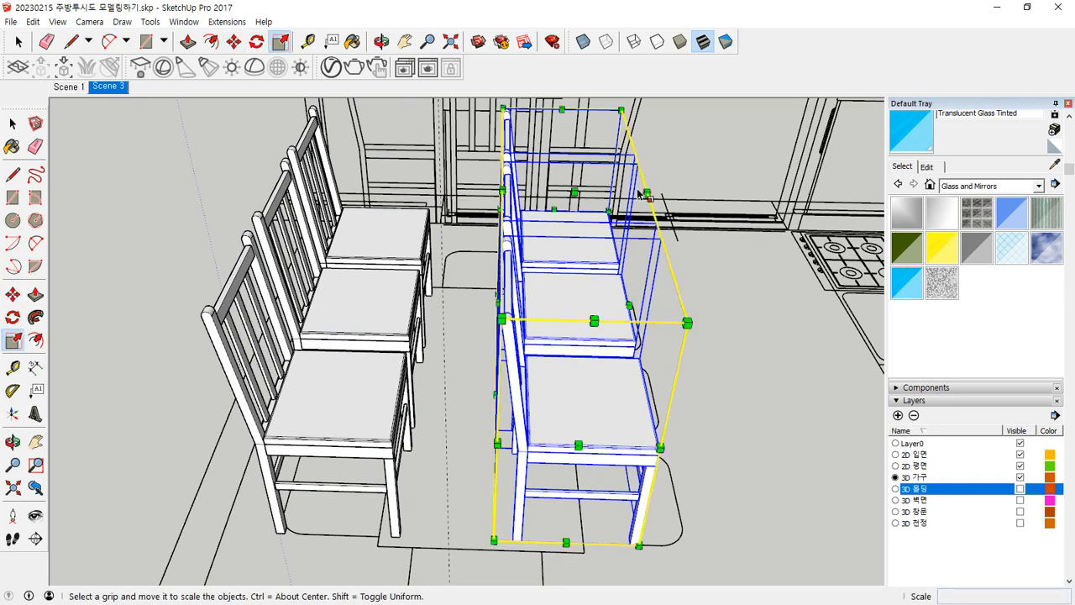
pyautogui.moveTo(720, 316); pyautogui.dragTo(533, 301, button='middle')
pyautogui.click(612, 360)
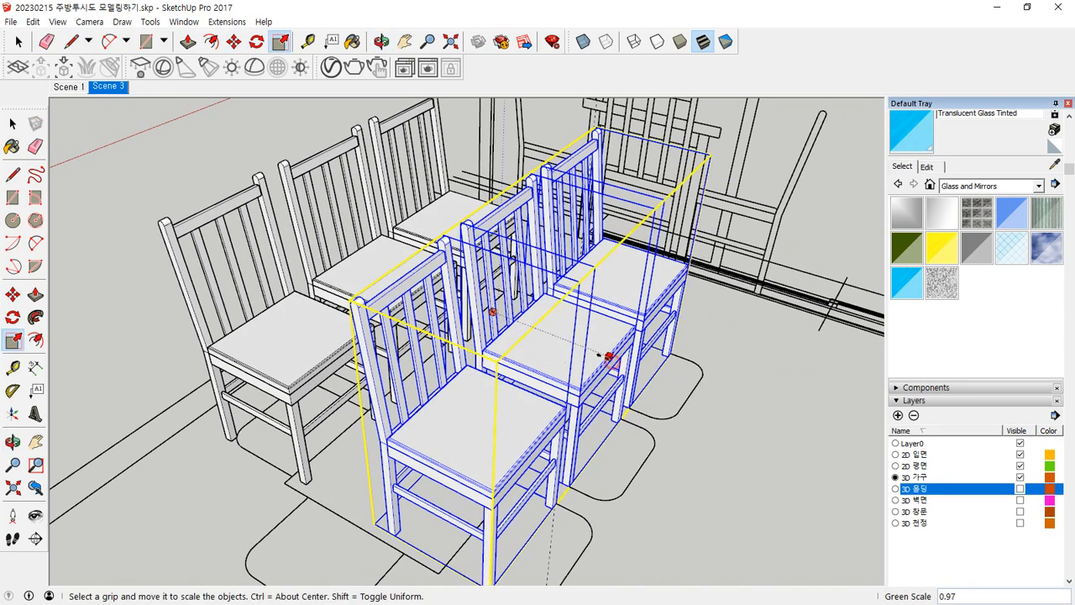
pyautogui.press('Return')
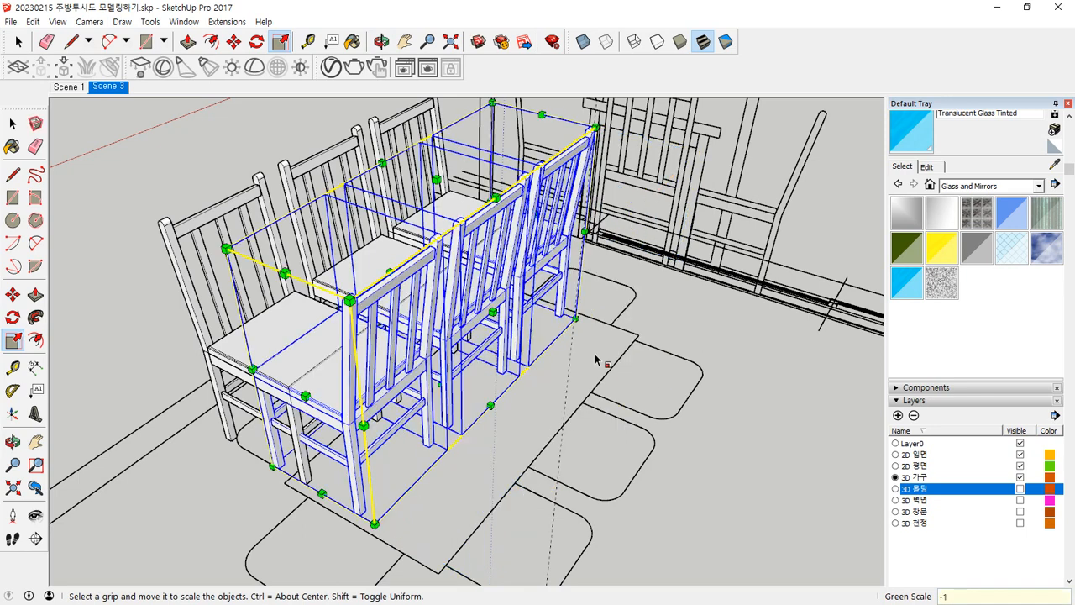
pyautogui.hotkey('ctrl', 't')
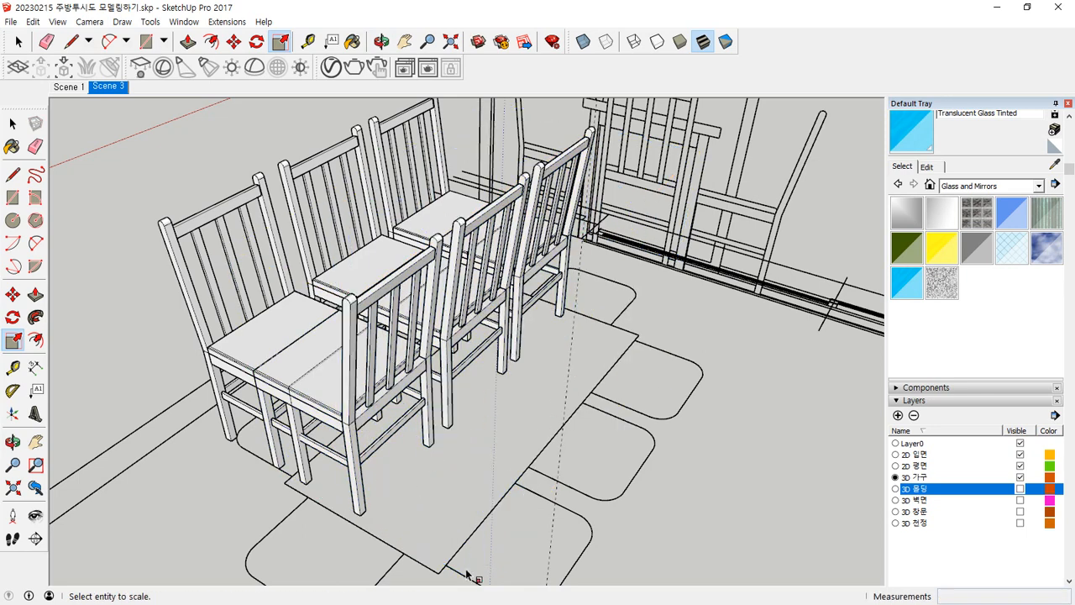
# Select the three mirrored chairs and move them along the green axis onto the seat outlines on their side of the table.
pyautogui.press('m')
pyautogui.press('space')
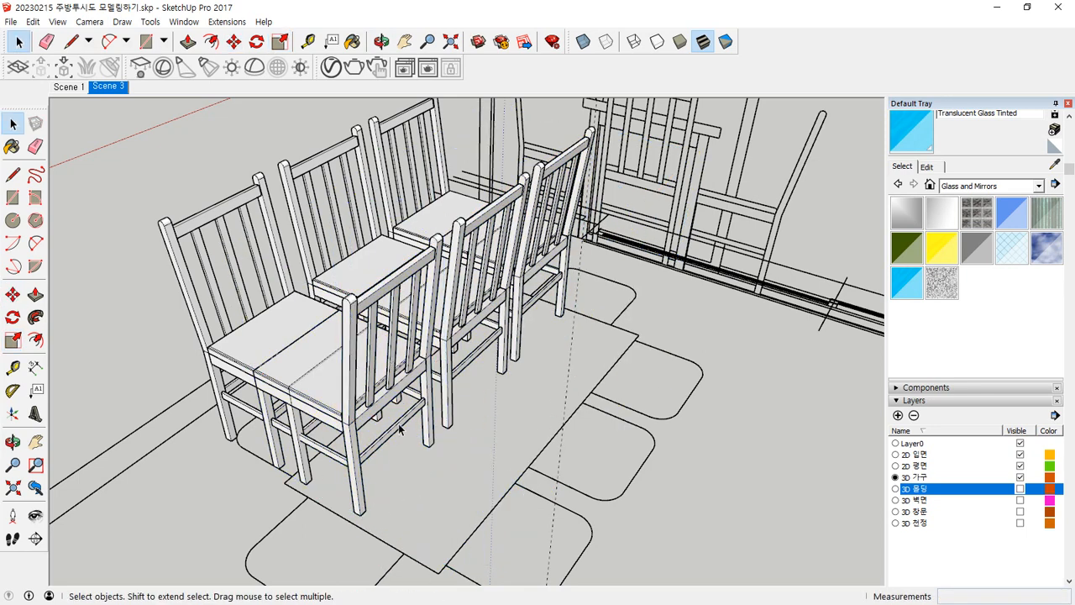
pyautogui.click(401, 429)
pyautogui.keyDown('shift'); pyautogui.click(485, 354); pyautogui.keyUp('shift')
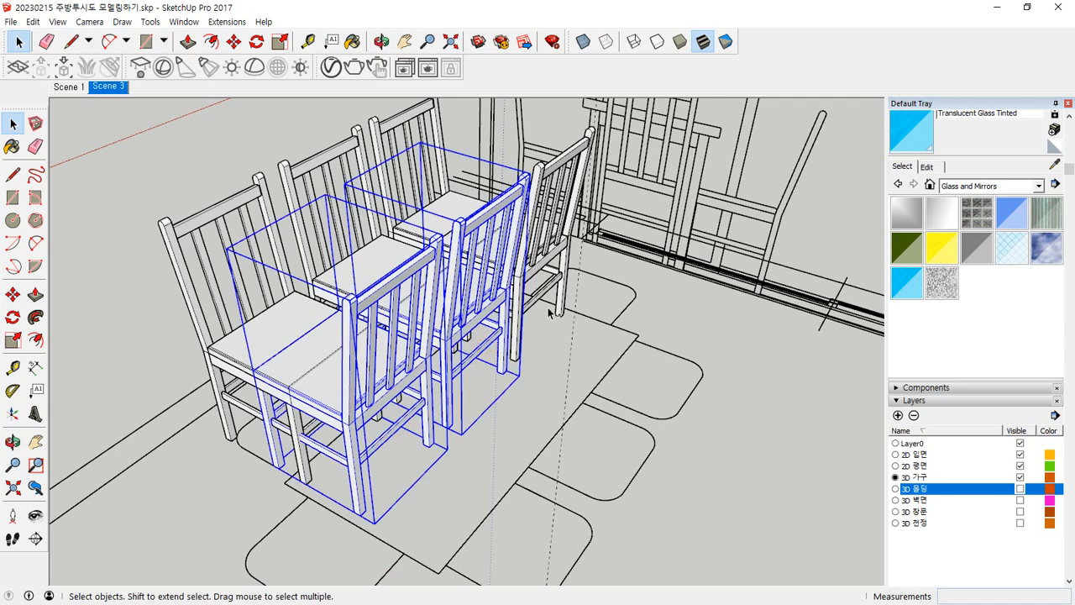
pyautogui.press('m')
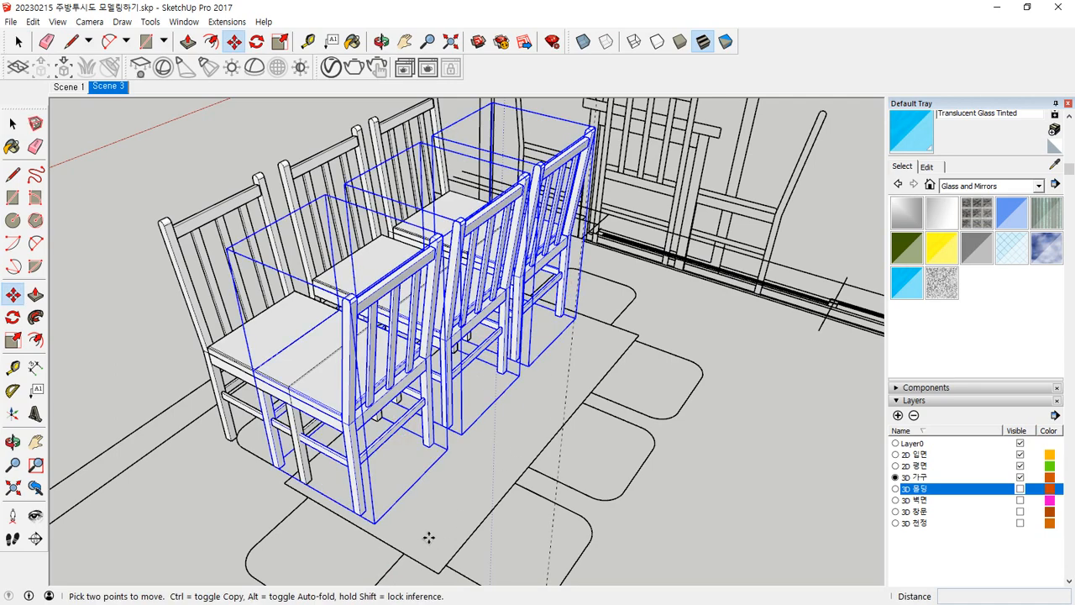
pyautogui.click(359, 515)
pyautogui.keyDown('shift'); pyautogui.moveTo(475, 576); pyautogui.dragTo(339, 458, button='middle'); pyautogui.keyUp('shift')
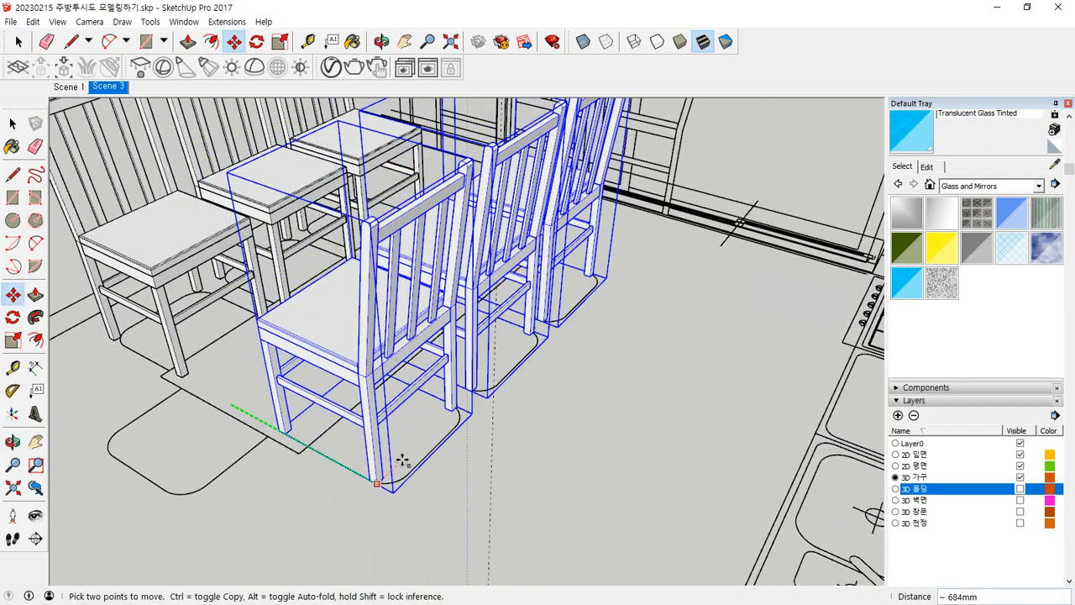
pyautogui.click(430, 456)
pyautogui.scroll(-4, 302, 503)
pyautogui.press('space')
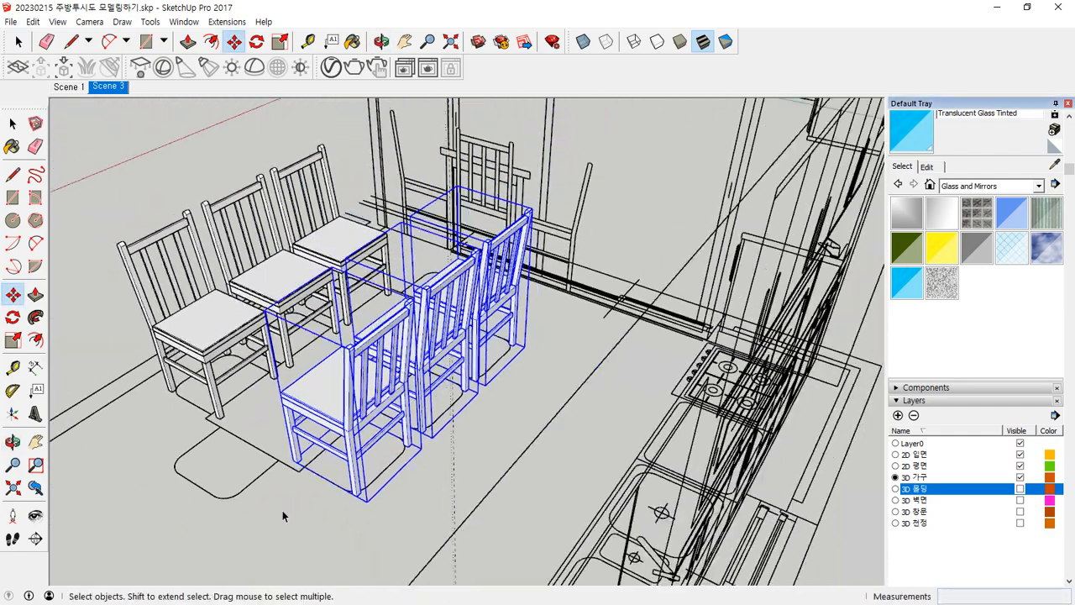
# Deselect the copied chairs and unhide all hidden geometry in the kitchen model.
pyautogui.click(182, 530)
pyautogui.moveTo(88, 500); pyautogui.dragTo(198, 481, button='middle')
pyautogui.click(32, 22)
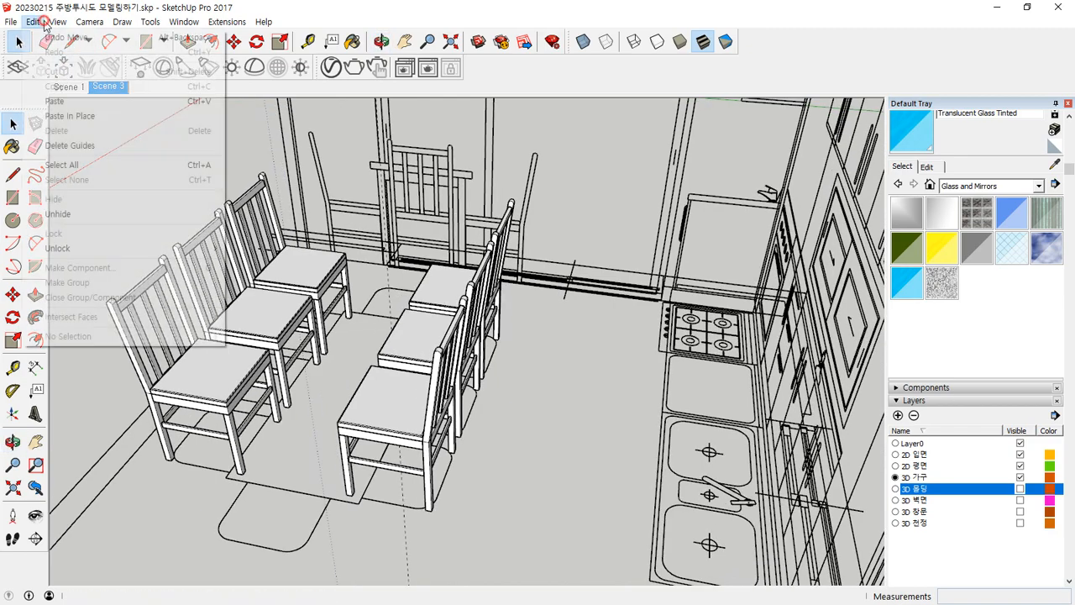
pyautogui.click(87, 216)
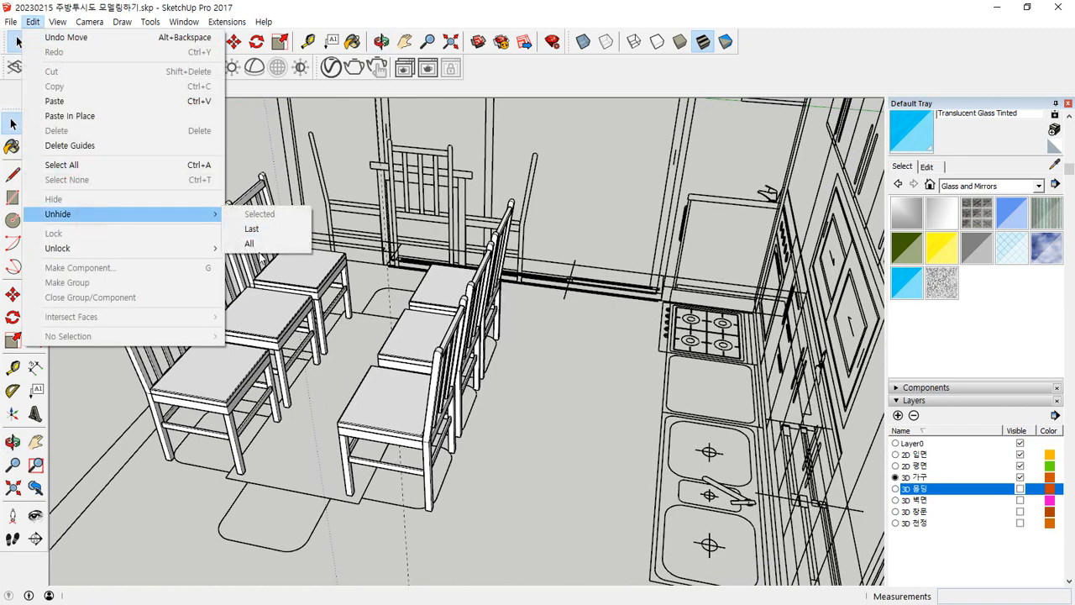
pyautogui.click(249, 243)
pyautogui.moveTo(221, 462); pyautogui.dragTo(332, 449, button='middle')
pyautogui.moveTo(222, 449); pyautogui.dragTo(621, 487, button='middle')
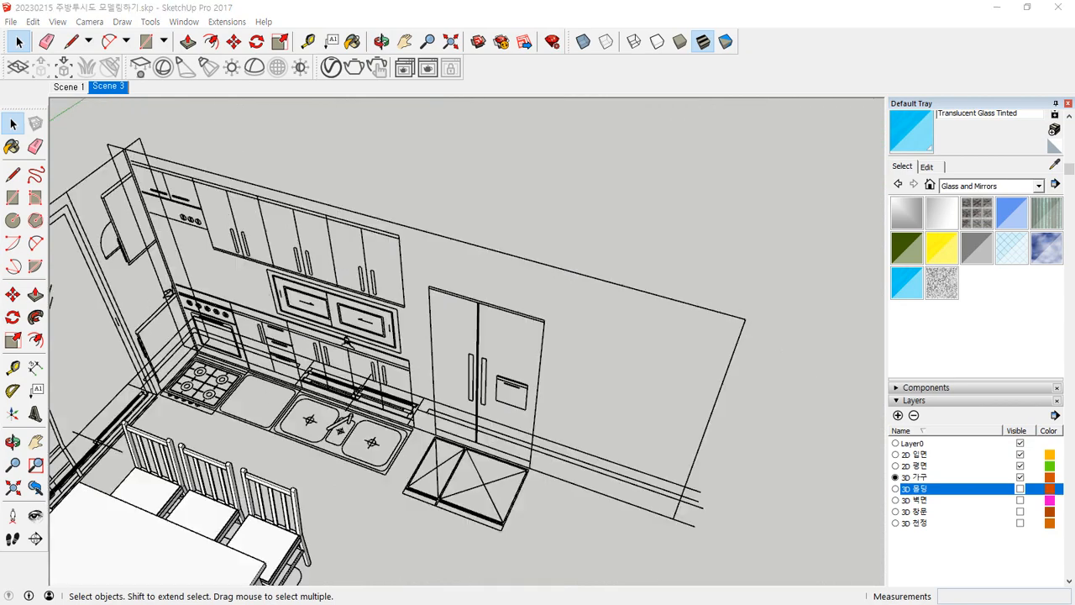
# Draw a rectangle over the refrigerator's front elevation, from its upper corner down to the opposite corner at floor level.
pyautogui.scroll(5, 524, 443)
pyautogui.moveTo(513, 453); pyautogui.dragTo(460, 482, button='middle')
pyautogui.moveTo(507, 425); pyautogui.dragTo(438, 471, button='middle')
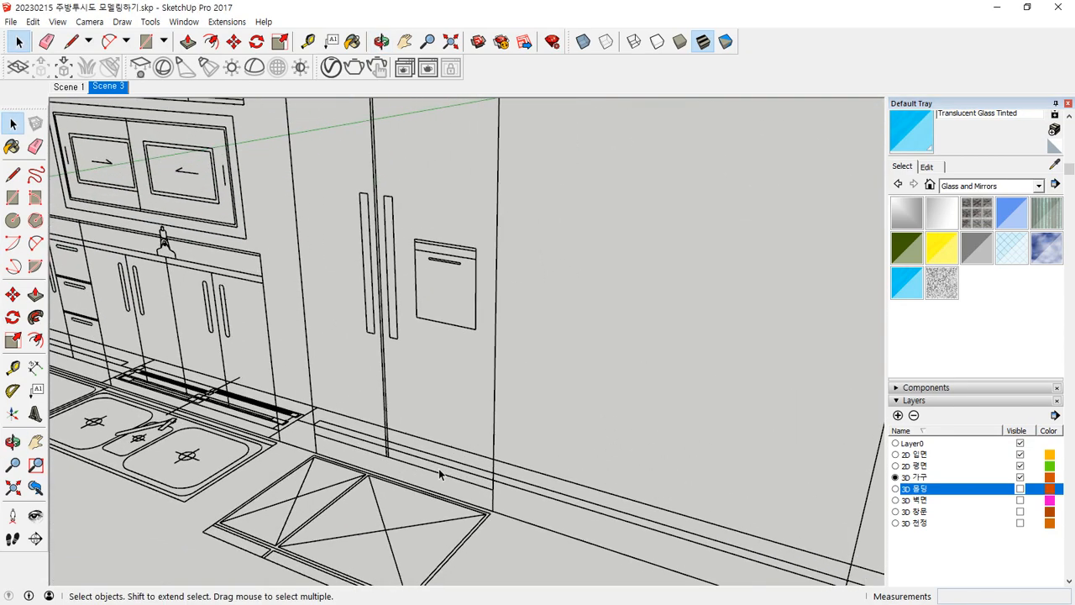
pyautogui.scroll(-2, 437, 471)
pyautogui.scroll(2, 333, 558)
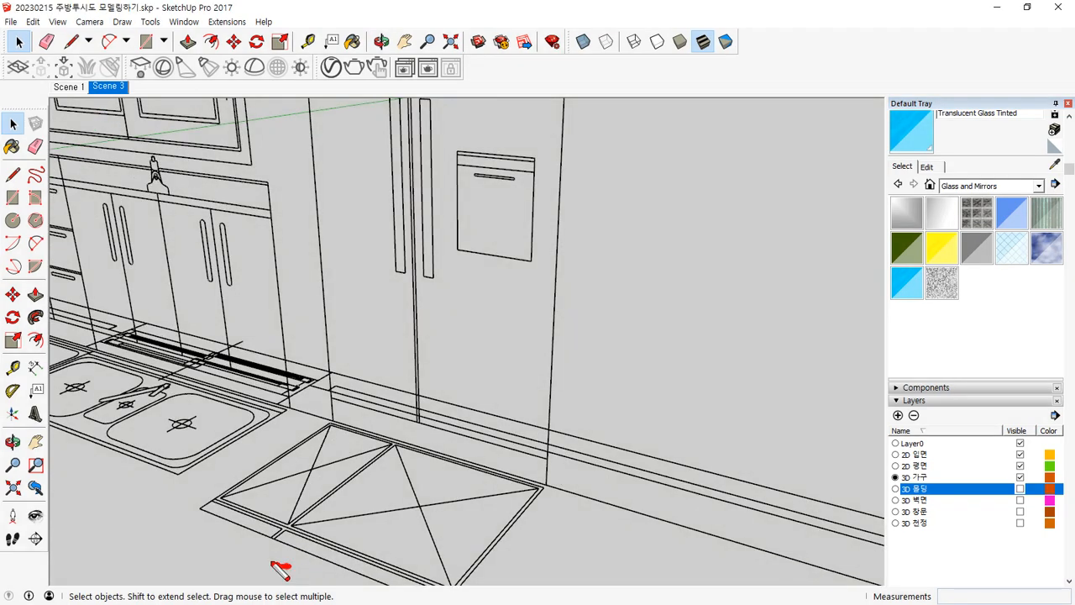
pyautogui.scroll(-5, 411, 391)
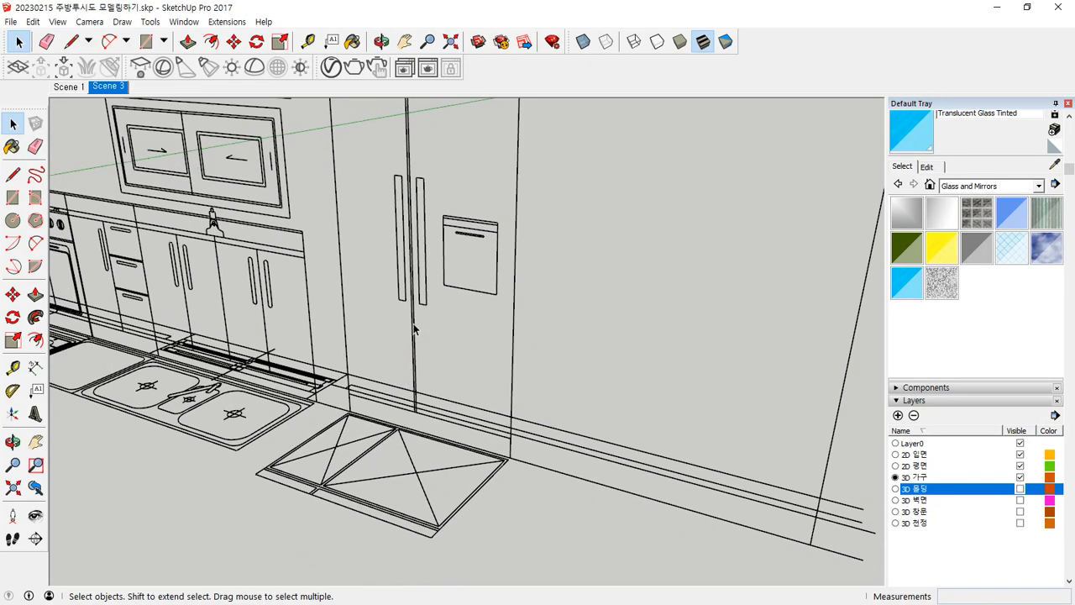
pyautogui.scroll(2, 343, 141)
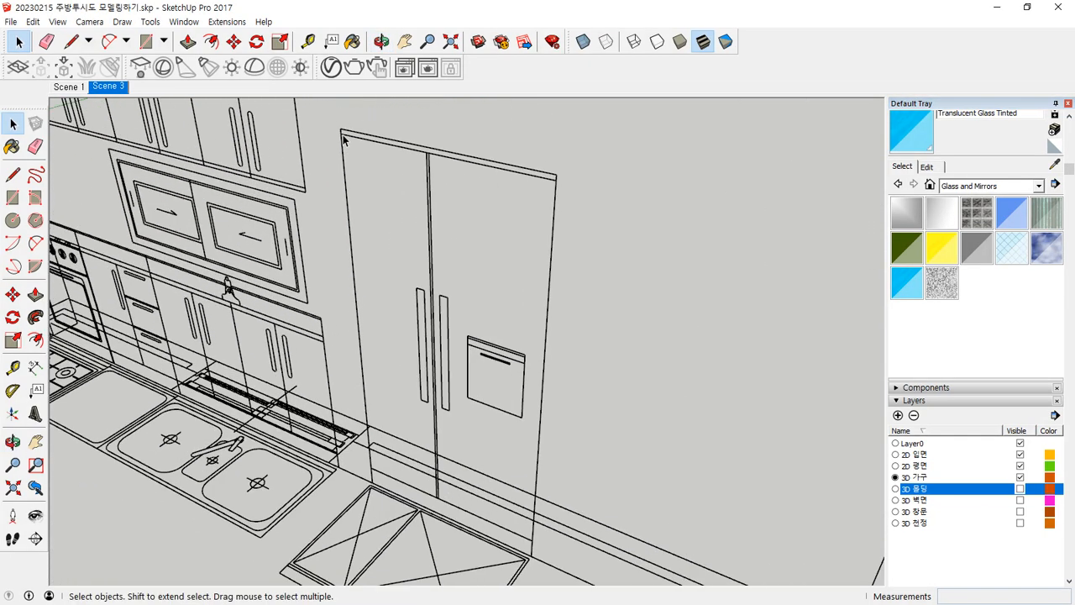
pyautogui.click(344, 126)
pyautogui.moveTo(340, 128); pyautogui.dragTo(473, 450, button='middle')
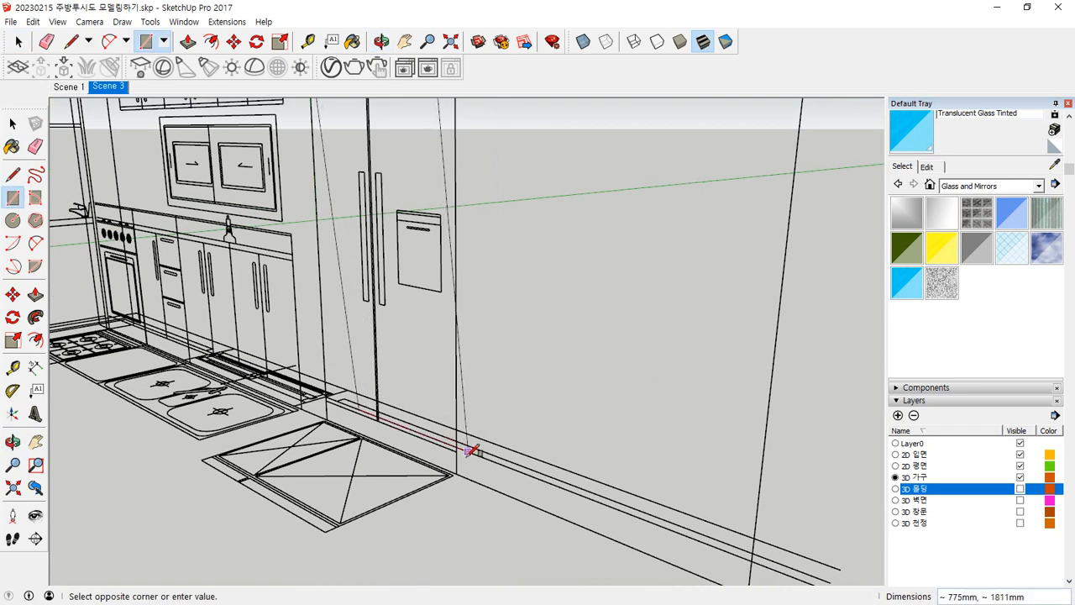
pyautogui.click(456, 473)
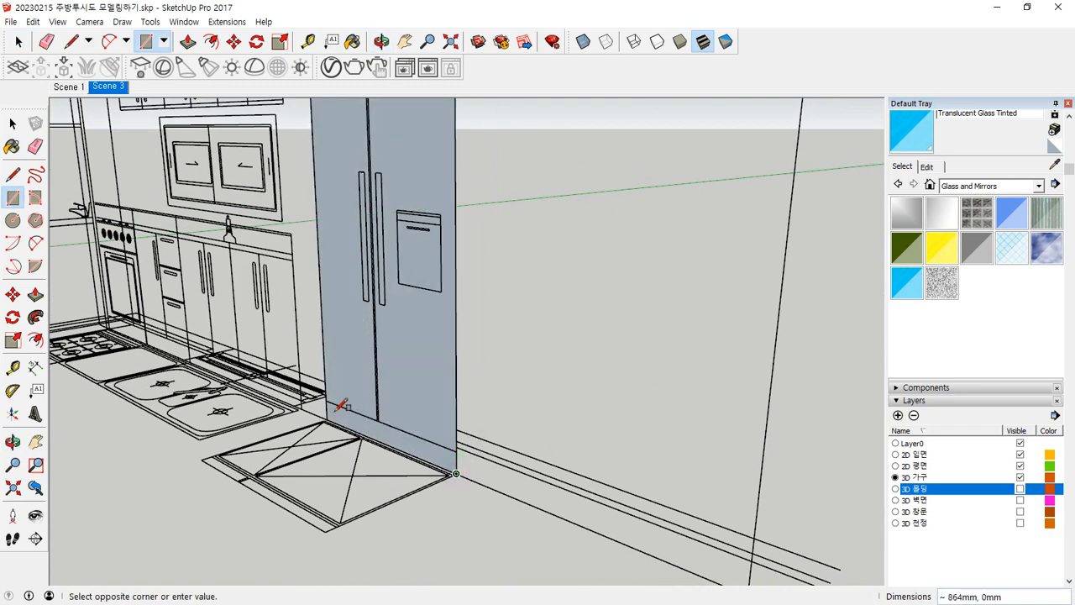
# Trace rectangles on the refrigerator face to split off the top strip, the base strip and the narrow gap between the doors.
pyautogui.moveTo(383, 252); pyautogui.dragTo(414, 326, button='middle')
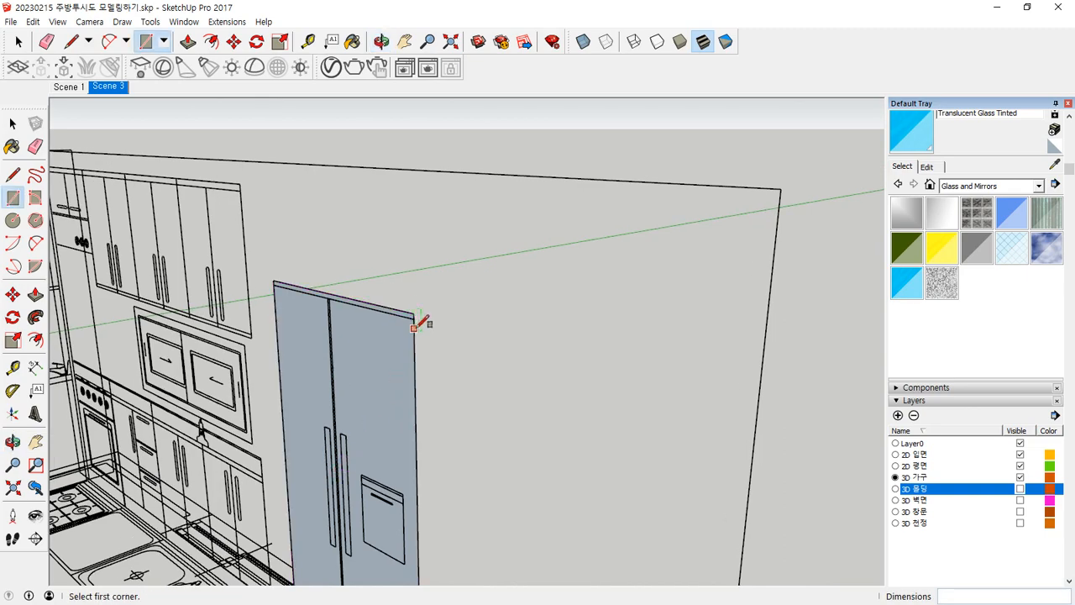
pyautogui.scroll(5, 292, 303)
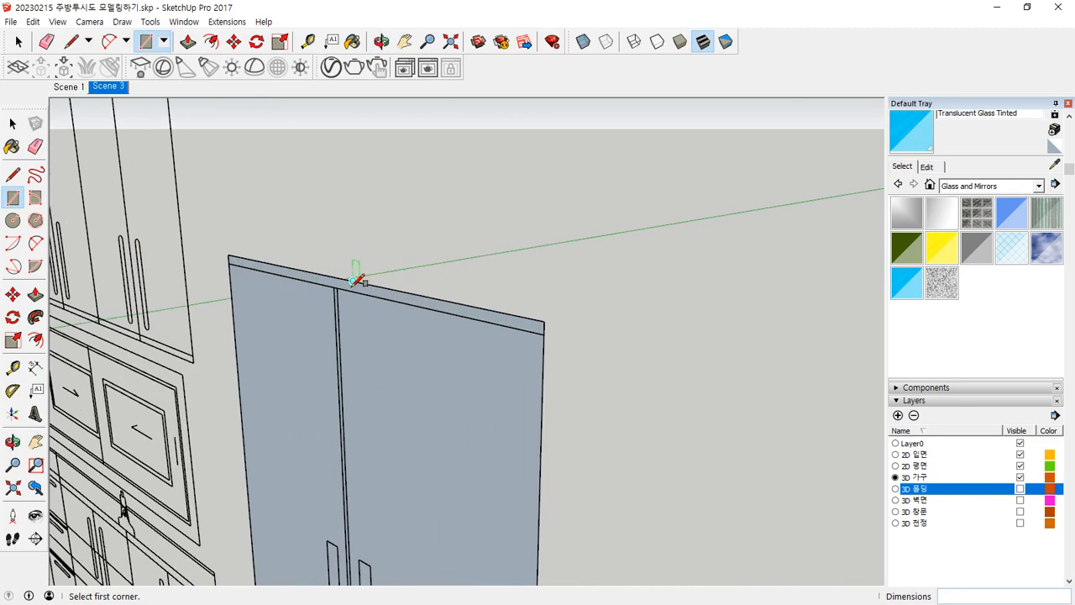
pyautogui.scroll(-4, 364, 425)
pyautogui.scroll(8, 374, 438)
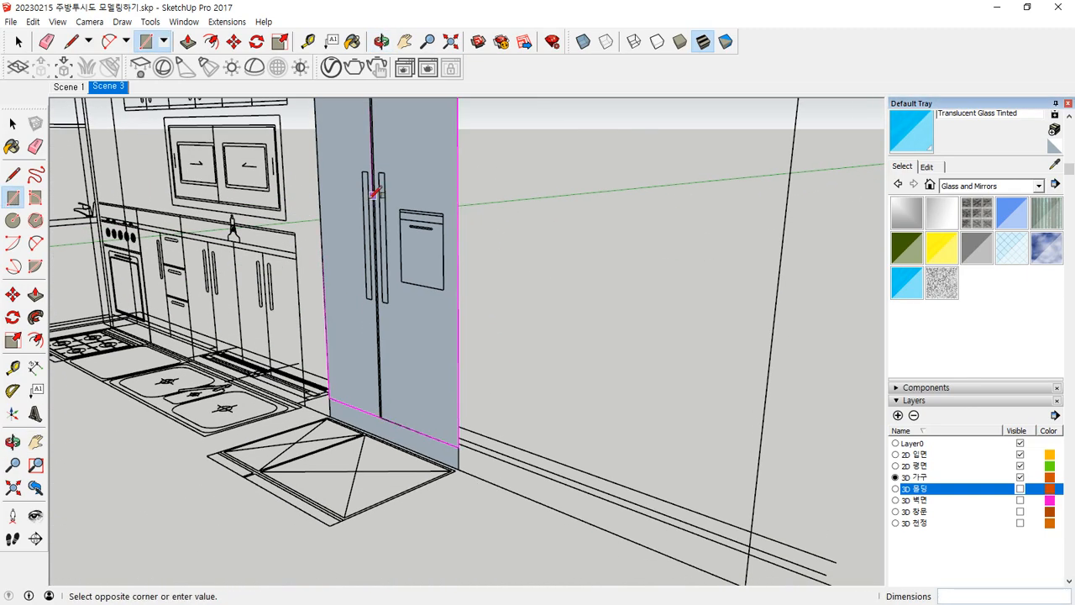
pyautogui.scroll(3, 381, 440)
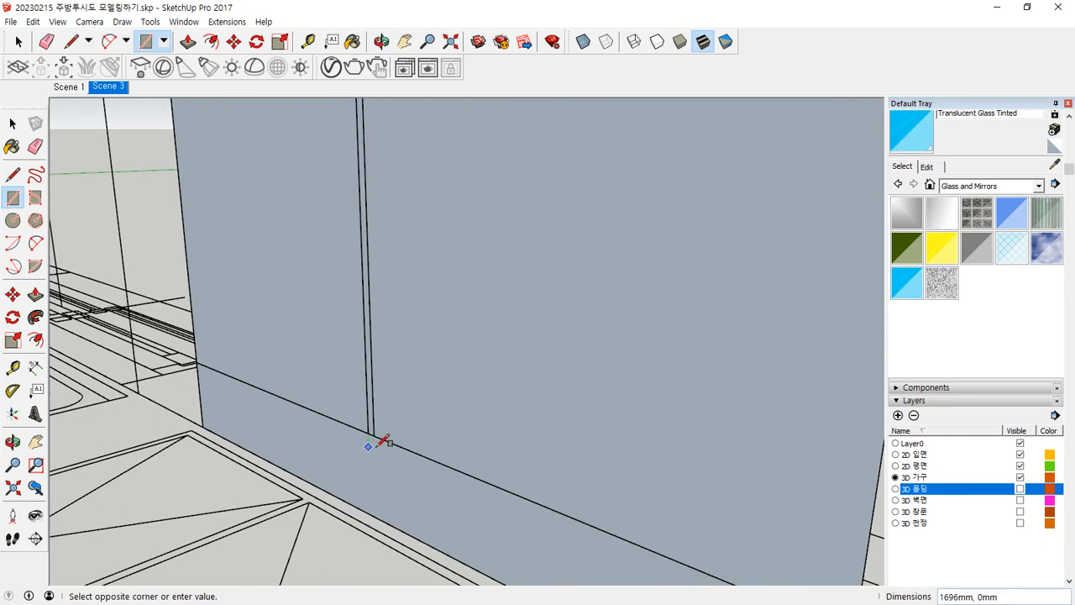
pyautogui.click(374, 435)
# Trace the two long door handles with rectangles on the refrigerator face, leaving the dispenser panel untraced.
pyautogui.scroll(-5, 374, 434)
pyautogui.moveTo(396, 348); pyautogui.dragTo(320, 165, button='middle')
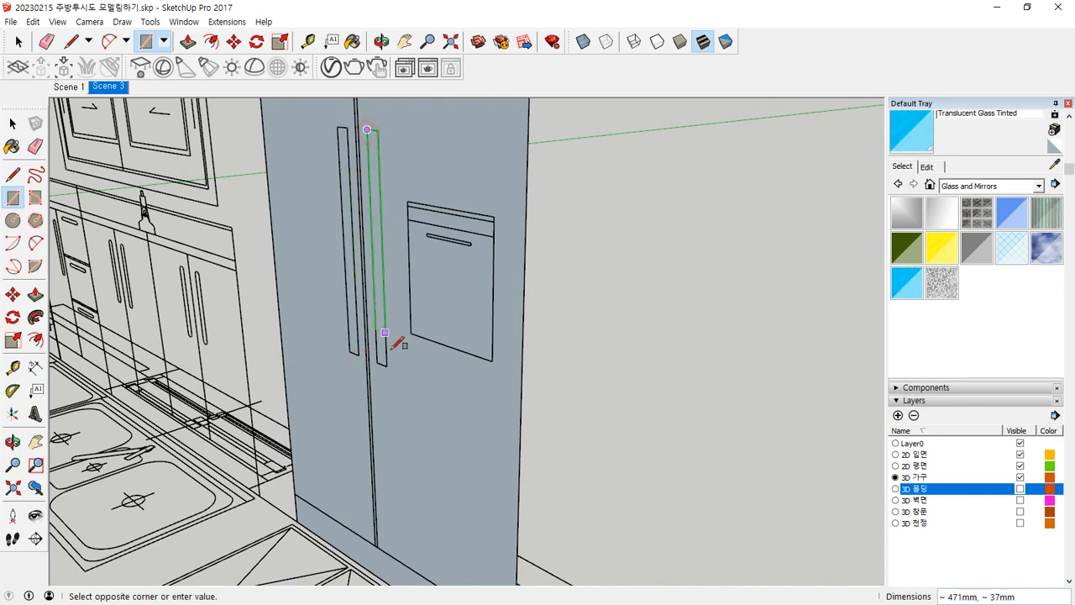
pyautogui.click(386, 366)
pyautogui.scroll(2, 424, 208)
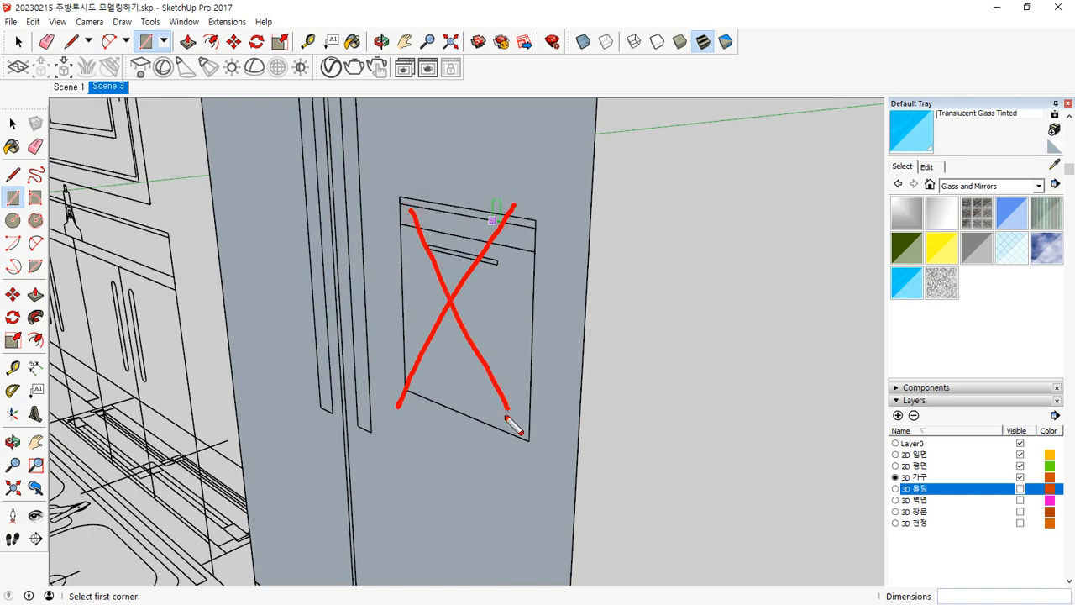
pyautogui.scroll(-4, 477, 439)
pyautogui.scroll(2, 467, 390)
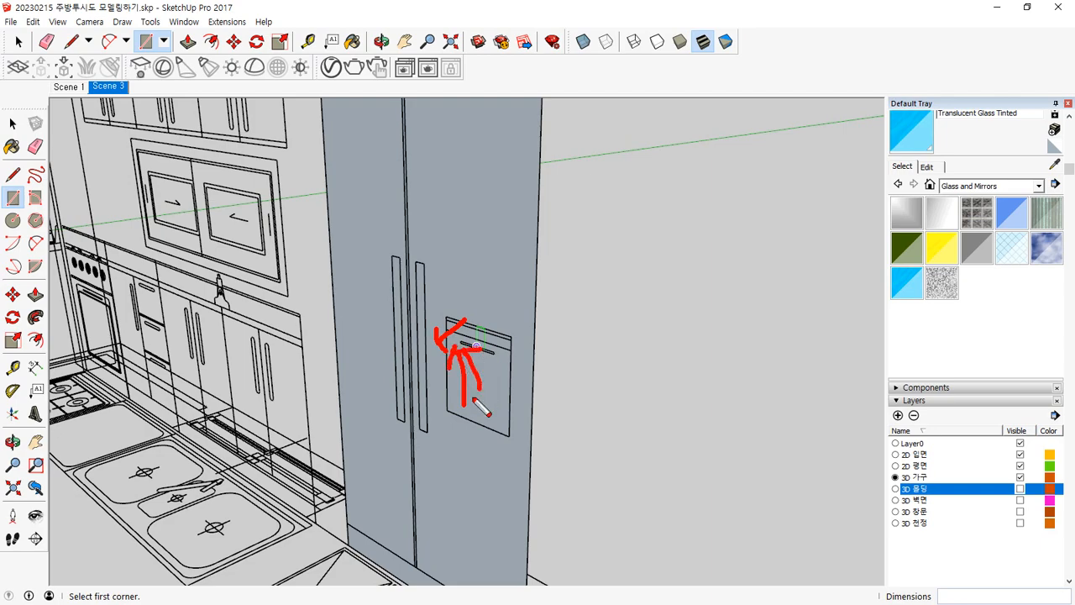
pyautogui.scroll(-5, 443, 372)
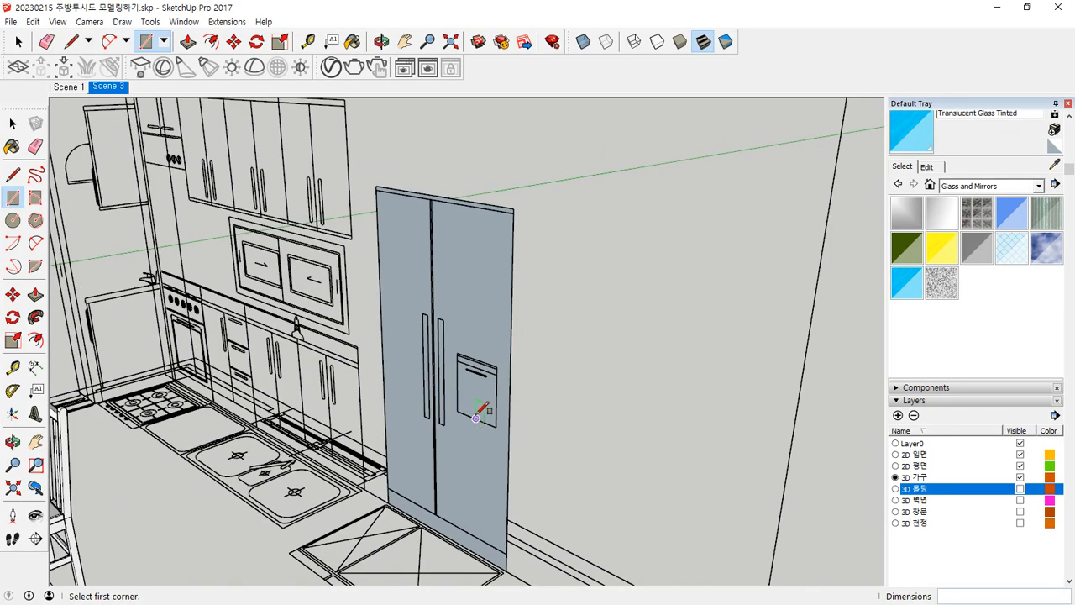
# Push/Pull the refrigerator's base strip and the door face with the dispenser outline out to the body depth on the floor plan.
pyautogui.press('space')
pyautogui.scroll(3, 460, 540)
pyautogui.scroll(3, 460, 540)
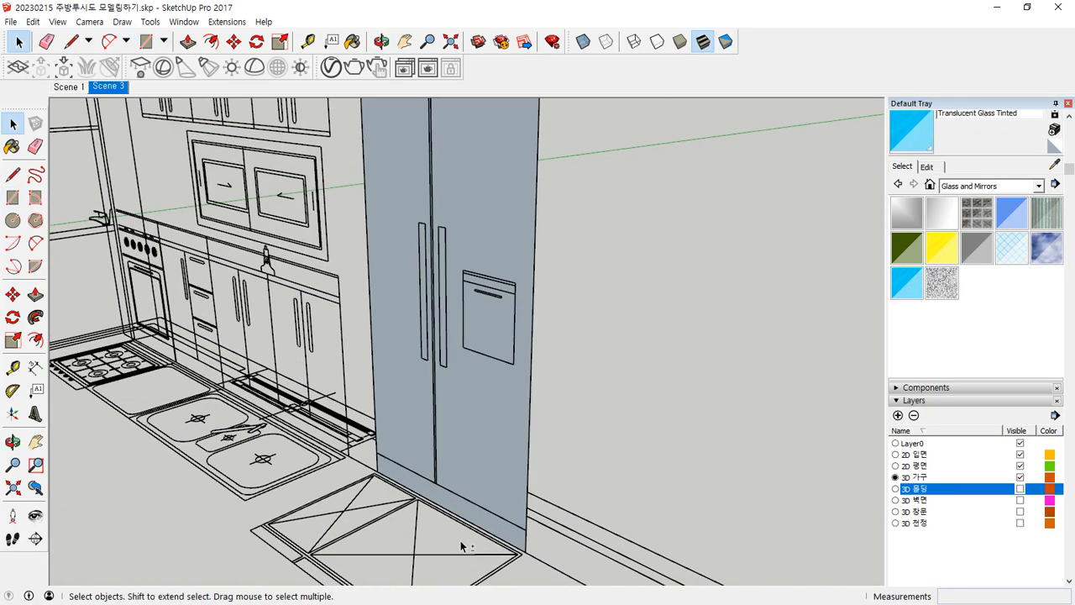
pyautogui.press('p')
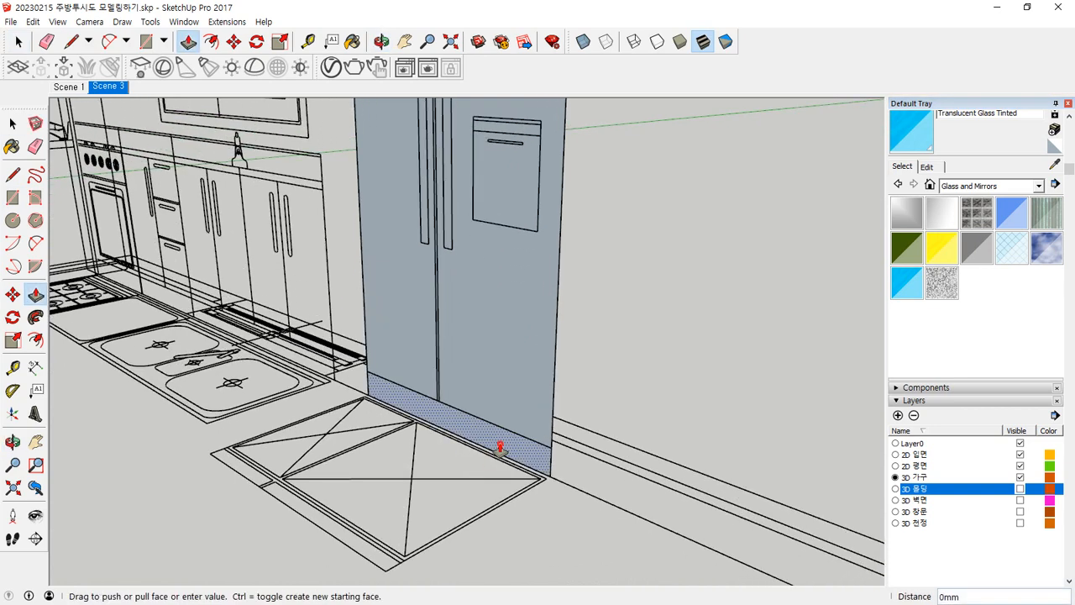
pyautogui.moveTo(504, 446); pyautogui.dragTo(405, 562)
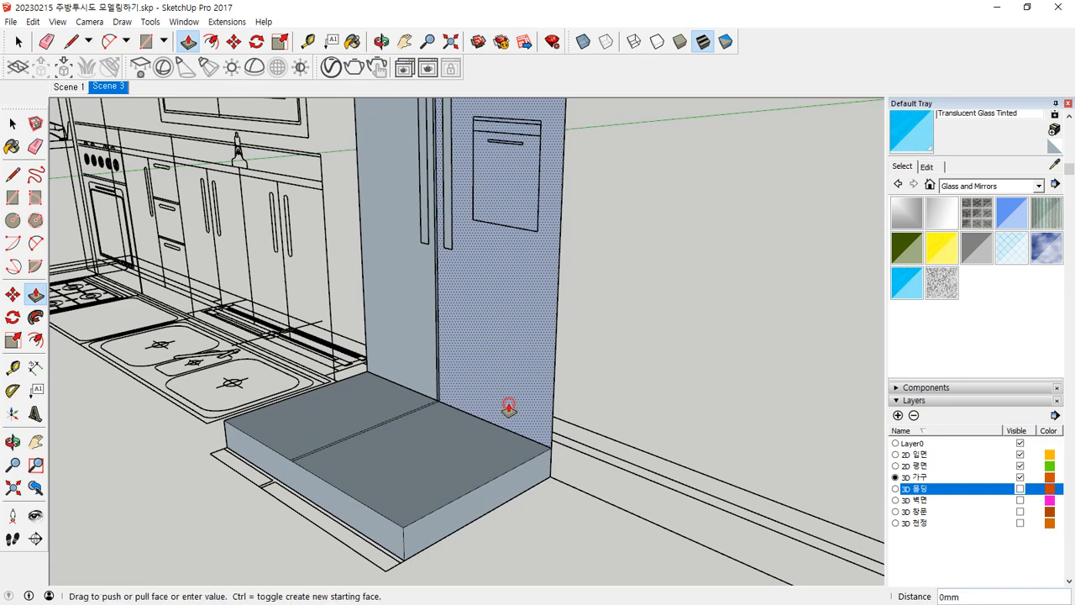
pyautogui.moveTo(509, 408); pyautogui.dragTo(403, 550)
# Extrude the other door face about 605 mm and the top strip to the same depth, completing the refrigerator body.
pyautogui.moveTo(303, 435); pyautogui.dragTo(854, 410, button='middle')
pyautogui.click(451, 410)
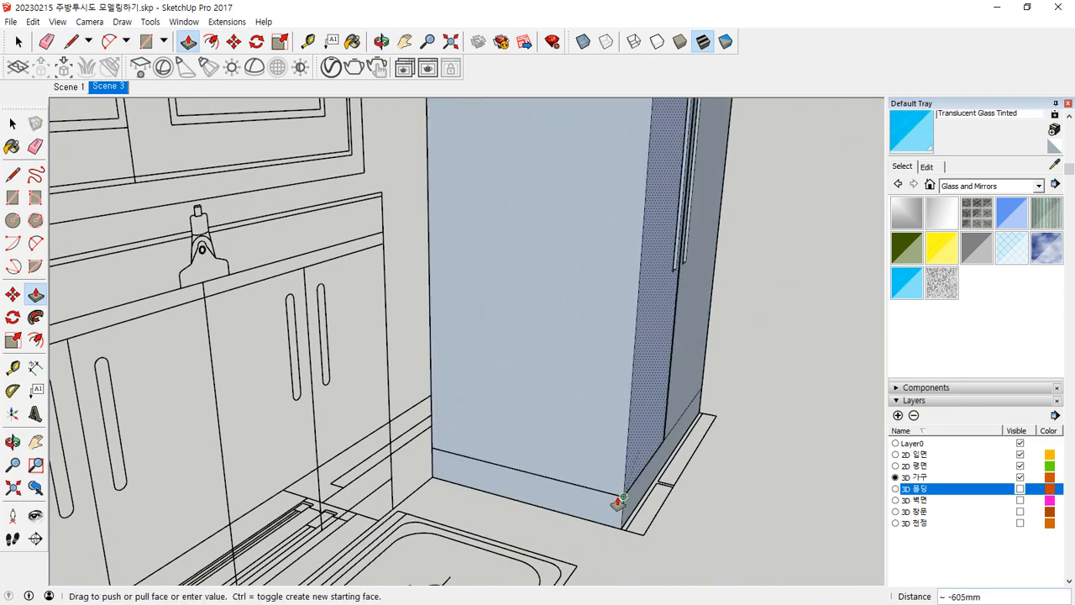
pyautogui.scroll(-3, 626, 420)
pyautogui.moveTo(628, 344); pyautogui.dragTo(375, 548, button='middle')
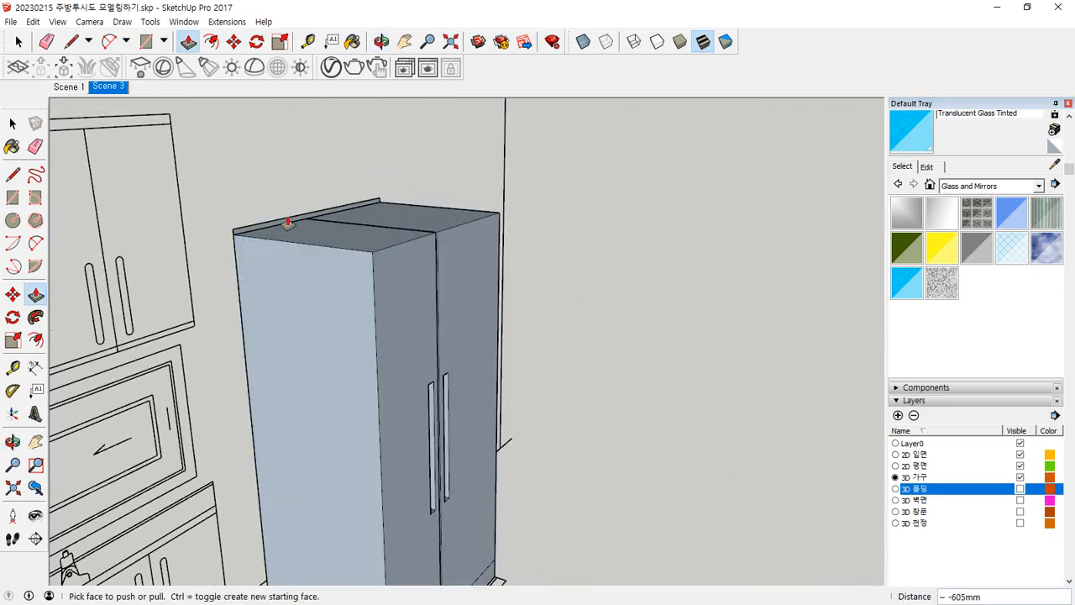
pyautogui.scroll(3, 288, 228)
pyautogui.click(287, 227)
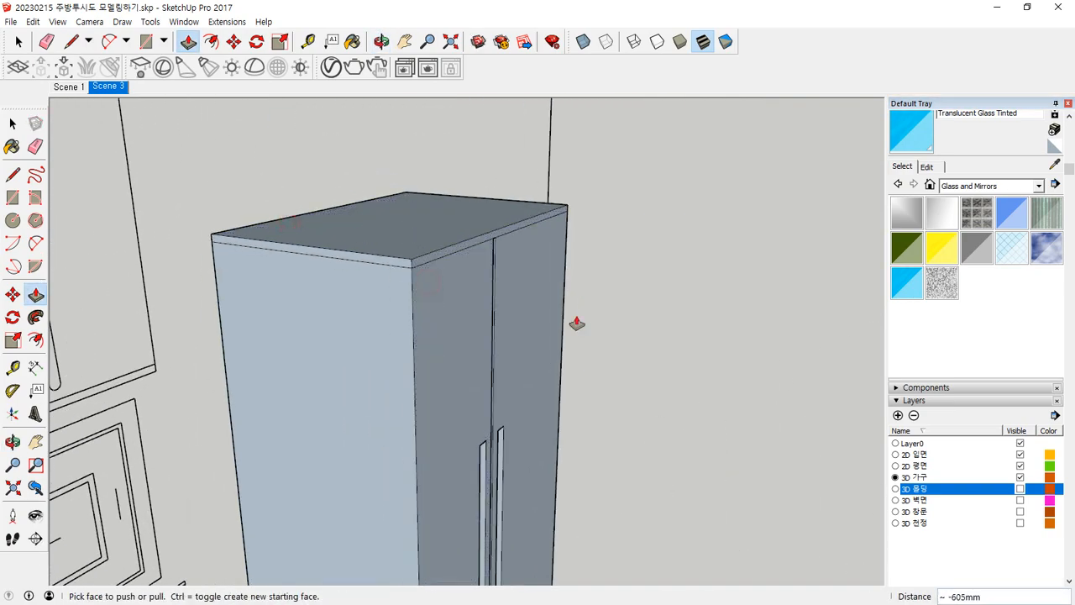
# Extrude both refrigerator doors outward in two layers, a thin one of about 13 mm and a 50 mm one, following the plan outline.
pyautogui.moveTo(576, 323); pyautogui.dragTo(258, 374, button='middle')
pyautogui.keyDown('shift'); pyautogui.moveTo(585, 411); pyautogui.dragTo(538, 172, button='middle'); pyautogui.keyUp('shift')
pyautogui.keyDown('shift'); pyautogui.moveTo(437, 516); pyautogui.dragTo(382, 436, button='middle'); pyautogui.keyUp('shift')
pyautogui.scroll(2, 379, 477)
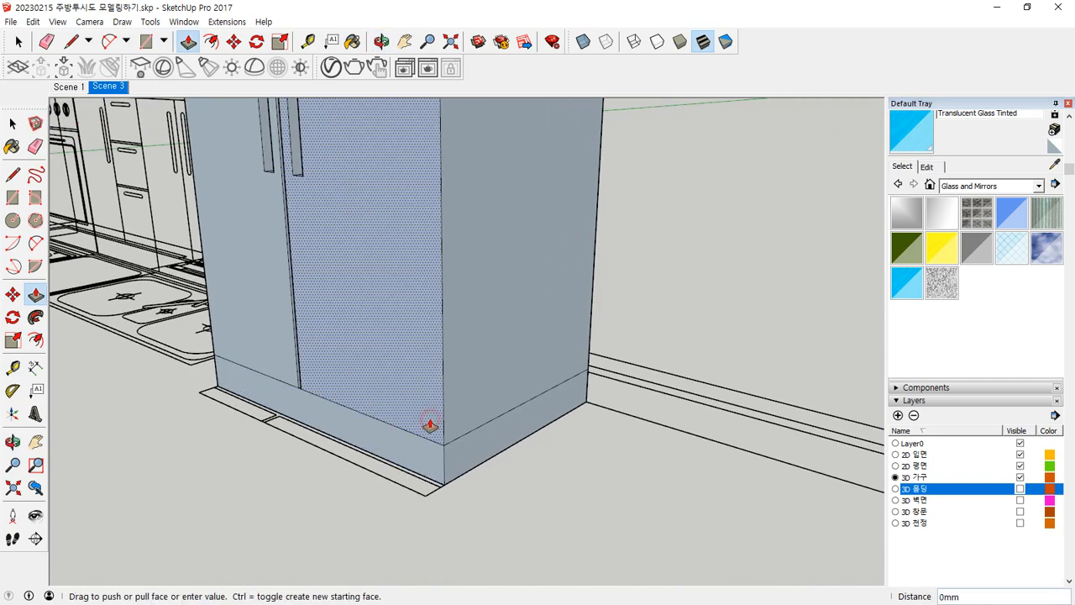
pyautogui.scroll(2, 439, 496)
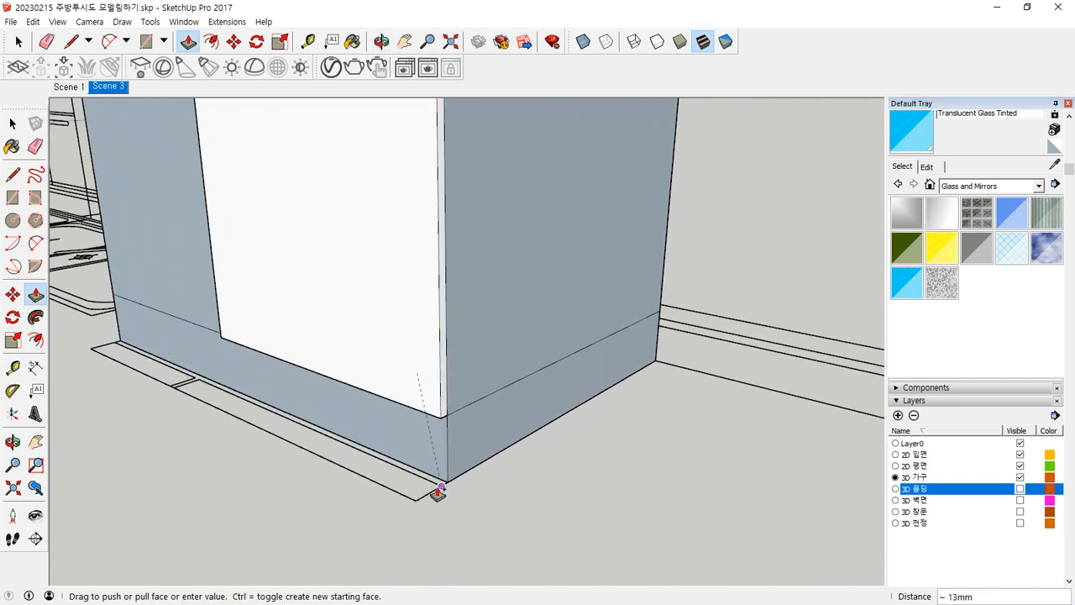
pyautogui.click(423, 389)
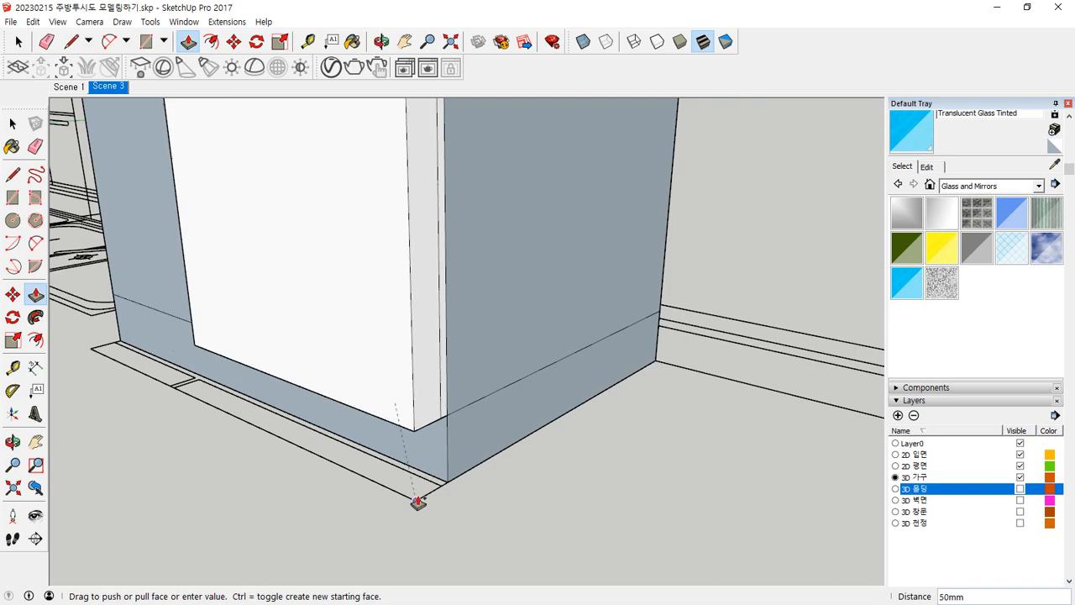
pyautogui.moveTo(419, 504); pyautogui.dragTo(623, 342, button='middle')
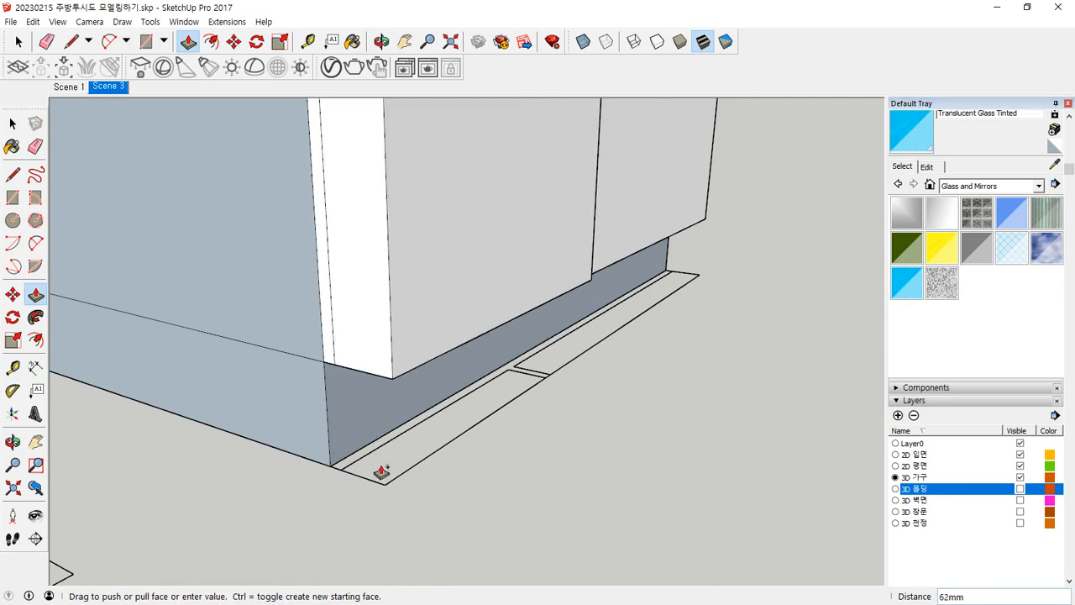
pyautogui.scroll(3, 307, 311)
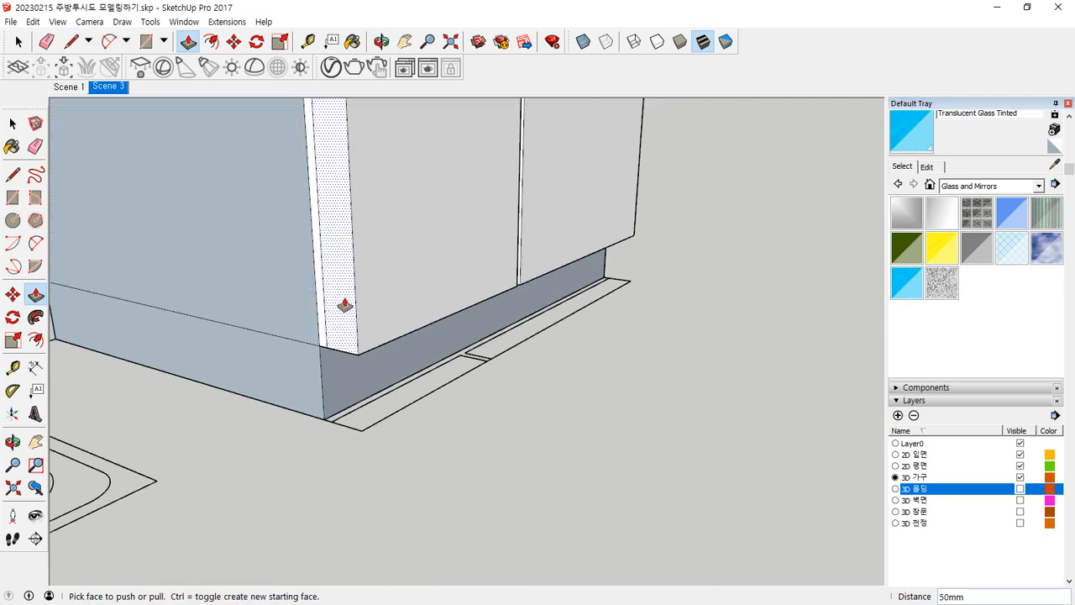
# Pull the two recessed handle faces forward 668 mm until they are flush with the refrigerator door fronts.
pyautogui.moveTo(344, 307); pyautogui.dragTo(301, 505, button='middle')
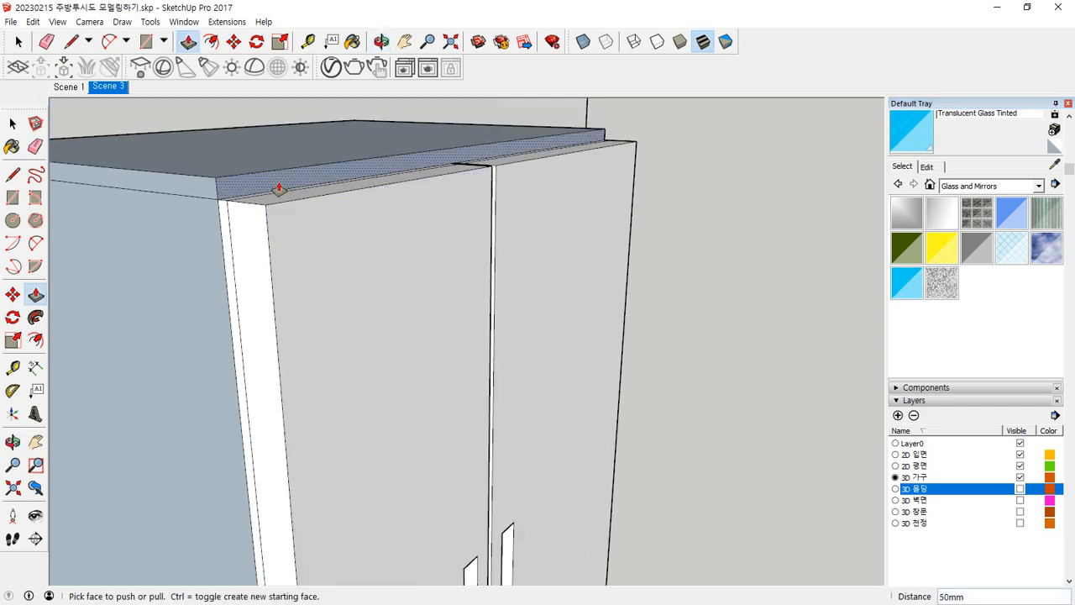
pyautogui.moveTo(355, 254); pyautogui.dragTo(218, 444, button='middle')
pyautogui.moveTo(379, 434)
pyautogui.mouseDown(button='middle')
pyautogui.moveTo(558, 375)
pyautogui.moveTo(400, 379)
pyautogui.moveTo(389, 361)
pyautogui.moveTo(477, 377)
pyautogui.moveTo(501, 415)
pyautogui.moveTo(539, 376)
pyautogui.moveTo(413, 462)
pyautogui.mouseUp(button='middle')
pyautogui.click(349, 379)
pyautogui.click(333, 388)
pyautogui.scroll(6, 470, 336)
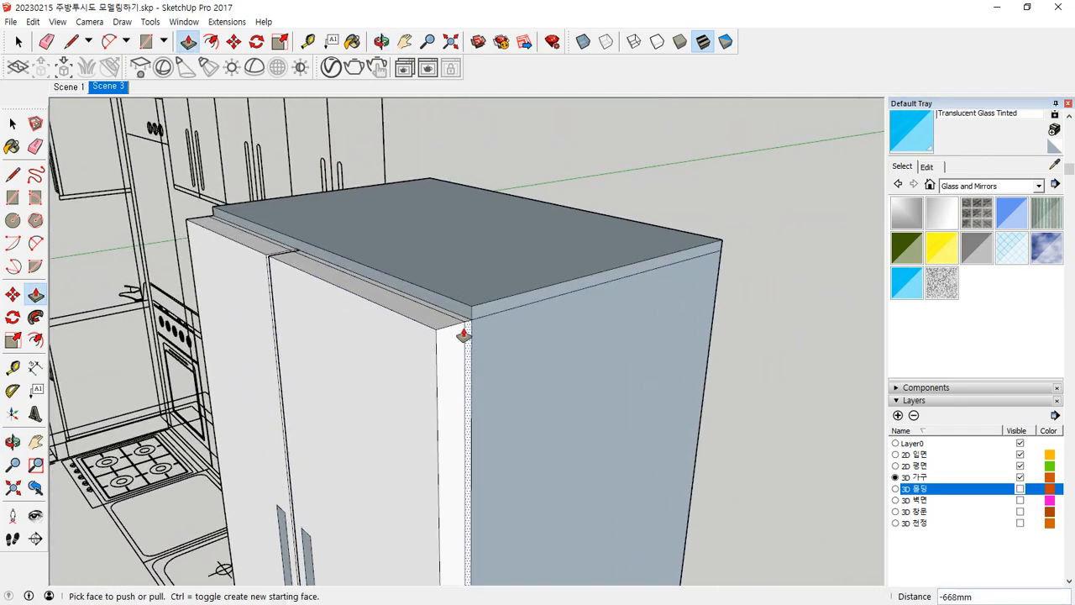
# Erase the short edges of the thin layer between the doors and the body along the refrigerator's top.
pyautogui.press('e')
pyautogui.click(486, 310)
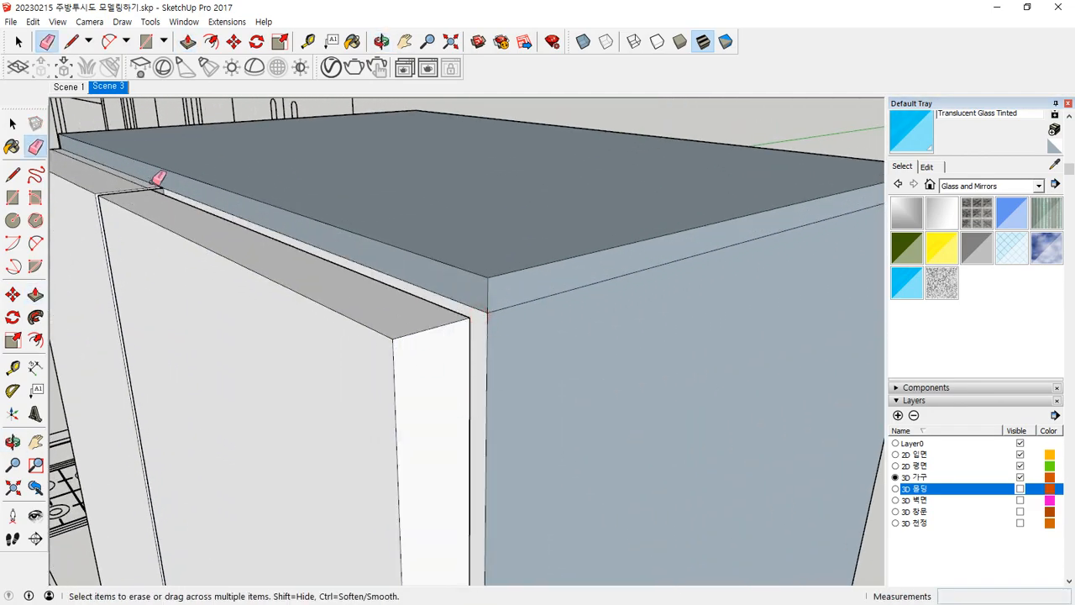
pyautogui.scroll(3, 159, 178)
pyautogui.moveTo(159, 177)
pyautogui.mouseDown(button='middle')
pyautogui.moveTo(174, 204)
pyautogui.moveTo(250, 250)
pyautogui.moveTo(379, 311)
pyautogui.mouseUp(button='middle')
pyautogui.scroll(-6, 271, 246)
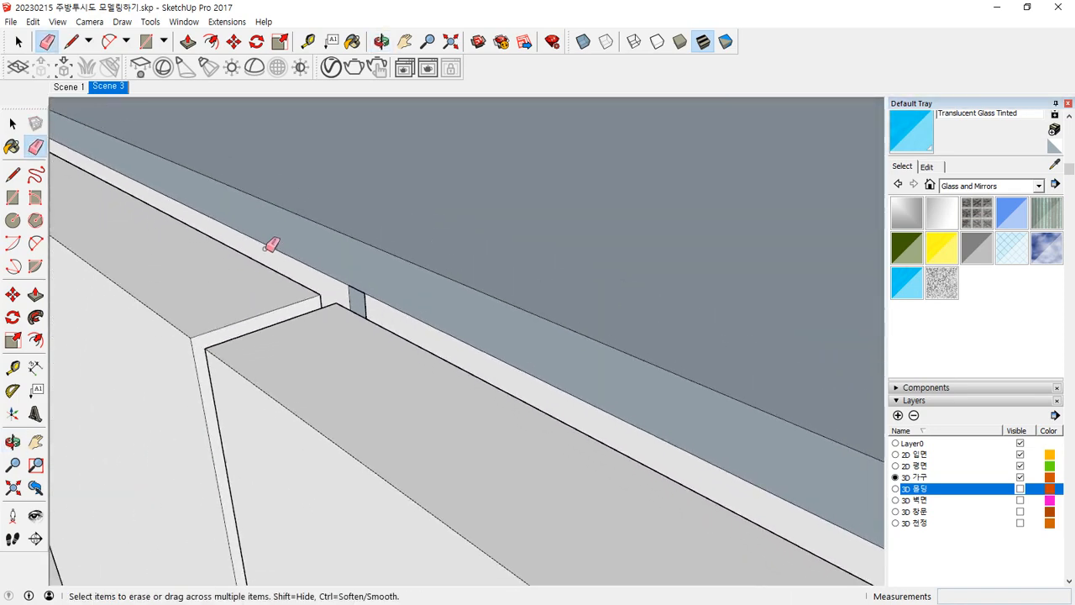
pyautogui.scroll(5, 105, 164)
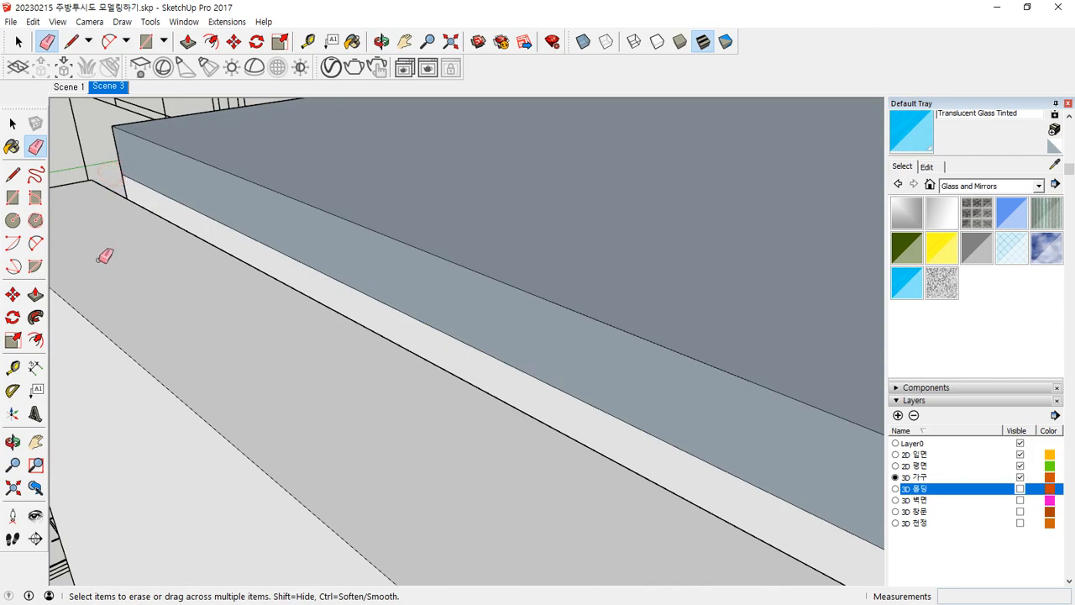
pyautogui.scroll(-6, 100, 260)
# Erase the short edges of the thin layer between the doors and the body along the refrigerator's underside.
pyautogui.moveTo(329, 371); pyautogui.dragTo(330, 38, button='middle')
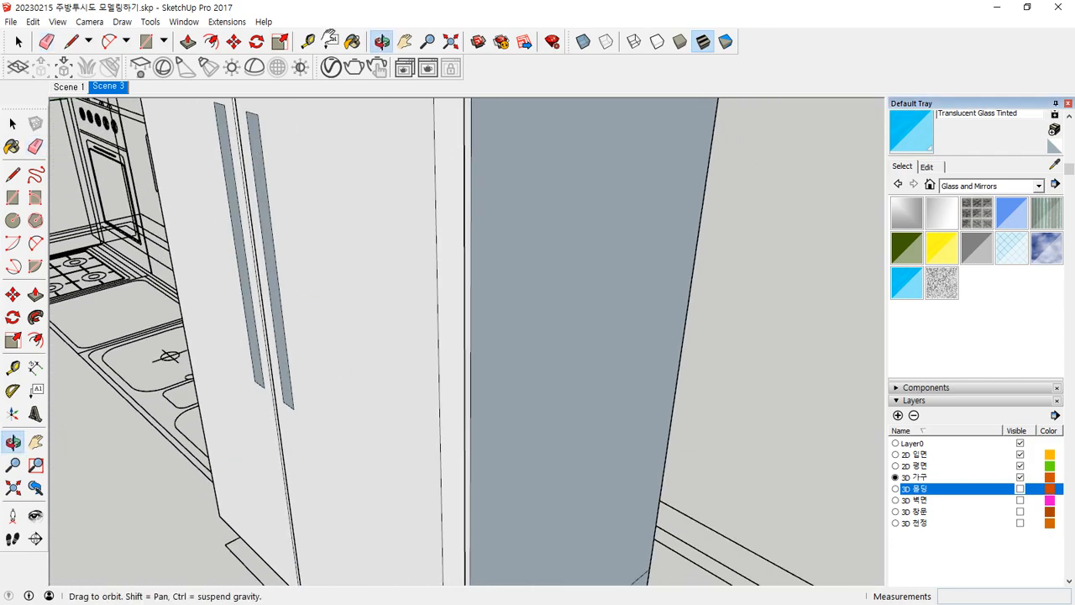
pyautogui.keyDown('shift'); pyautogui.moveTo(365, 370); pyautogui.dragTo(350, 150, button='middle'); pyautogui.keyUp('shift')
pyautogui.moveTo(411, 323); pyautogui.dragTo(403, 163, button='middle')
pyautogui.scroll(7, 408, 239)
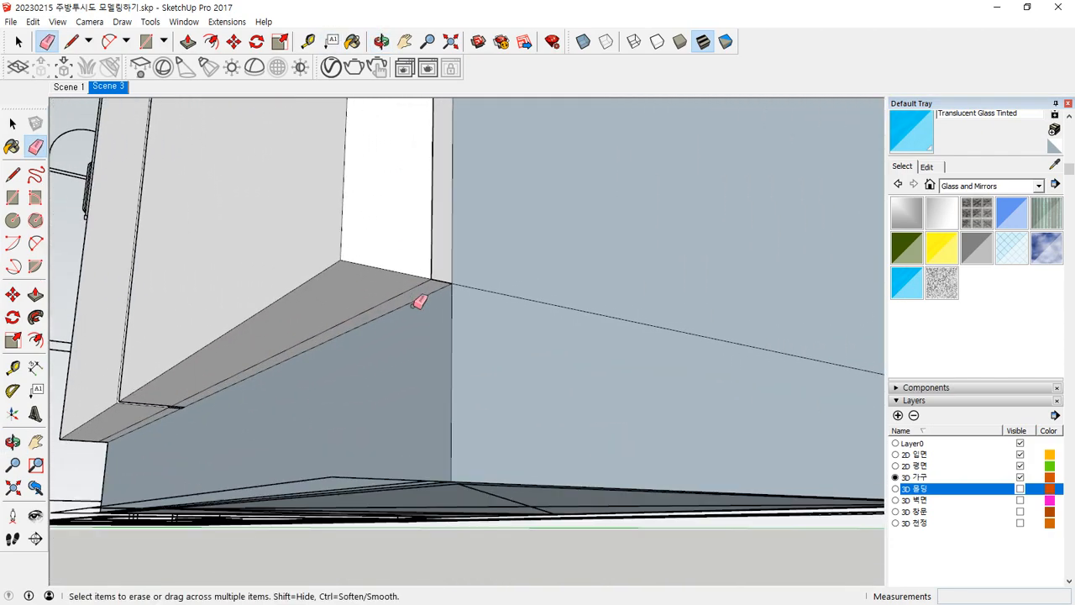
pyautogui.scroll(2, 451, 276)
pyautogui.click(451, 270)
pyautogui.moveTo(115, 379); pyautogui.dragTo(320, 290, button='middle')
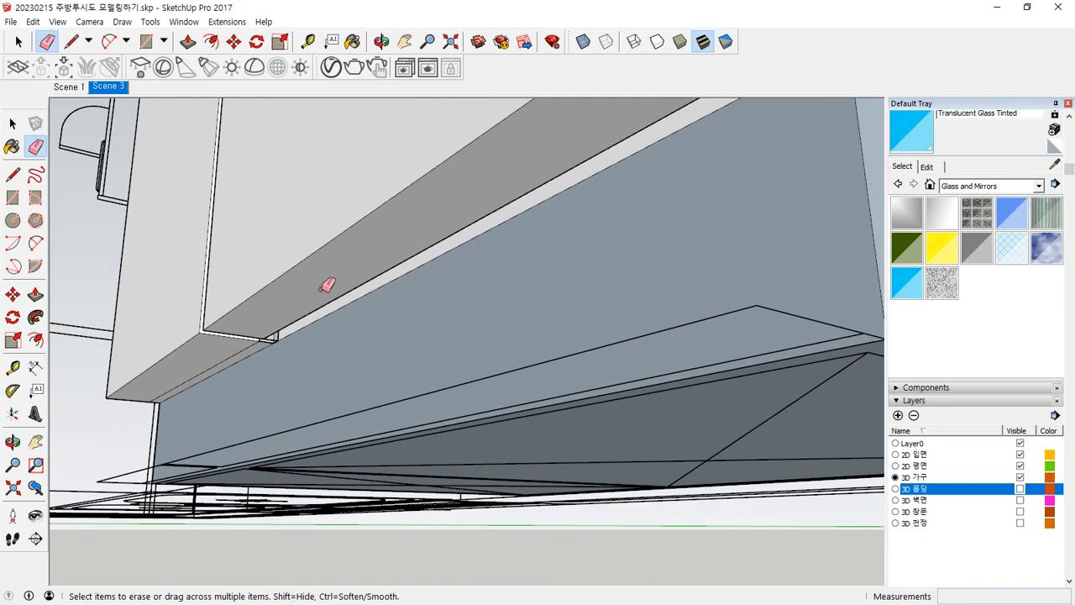
pyautogui.scroll(5, 256, 352)
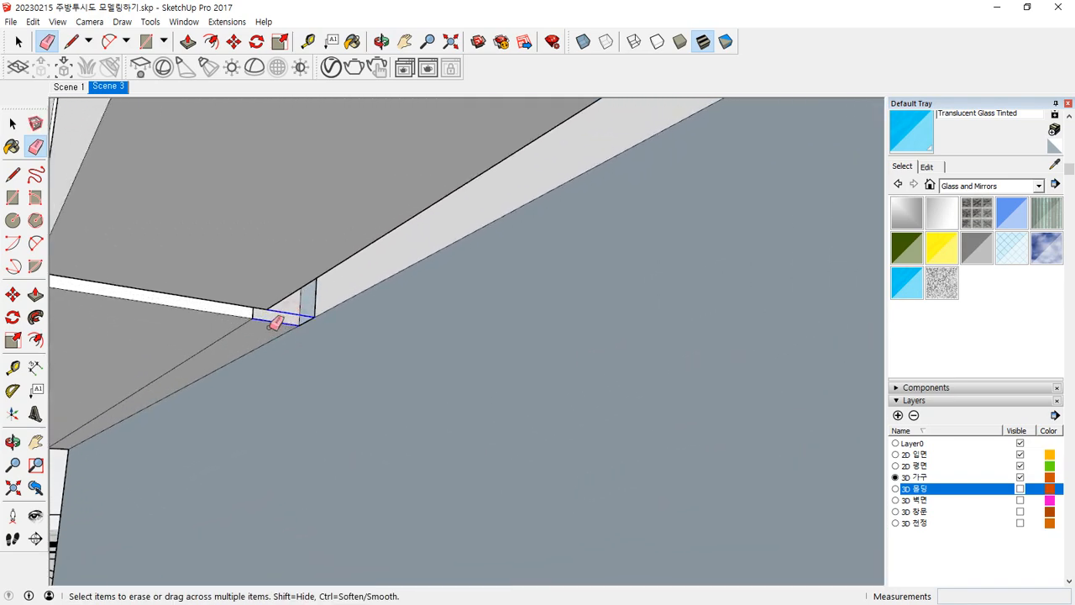
pyautogui.click(276, 324)
pyautogui.moveTo(167, 364); pyautogui.dragTo(445, 293, button='middle')
pyautogui.scroll(5, 202, 422)
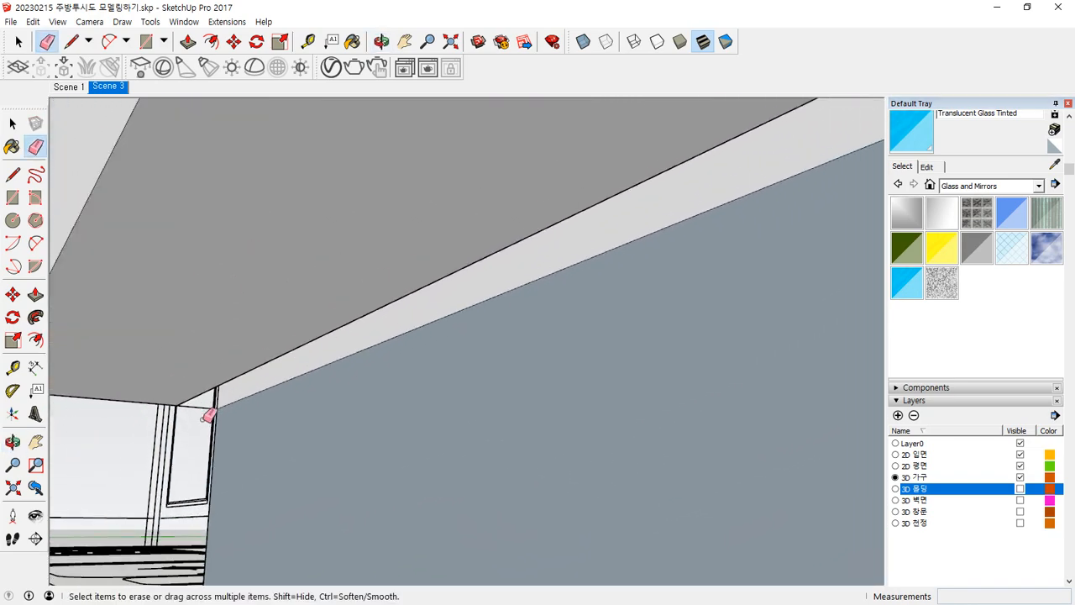
pyautogui.moveTo(198, 398)
pyautogui.mouseDown(button='middle')
pyautogui.moveTo(261, 367)
pyautogui.moveTo(674, 281)
pyautogui.moveTo(559, 333)
pyautogui.mouseUp(button='middle')
pyautogui.scroll(3, 560, 333)
pyautogui.scroll(2, 600, 289)
# Try to erase the edges of the small gap face between the doors at the refrigerator's underside, and check the neighbouring faces.
pyautogui.press('space')
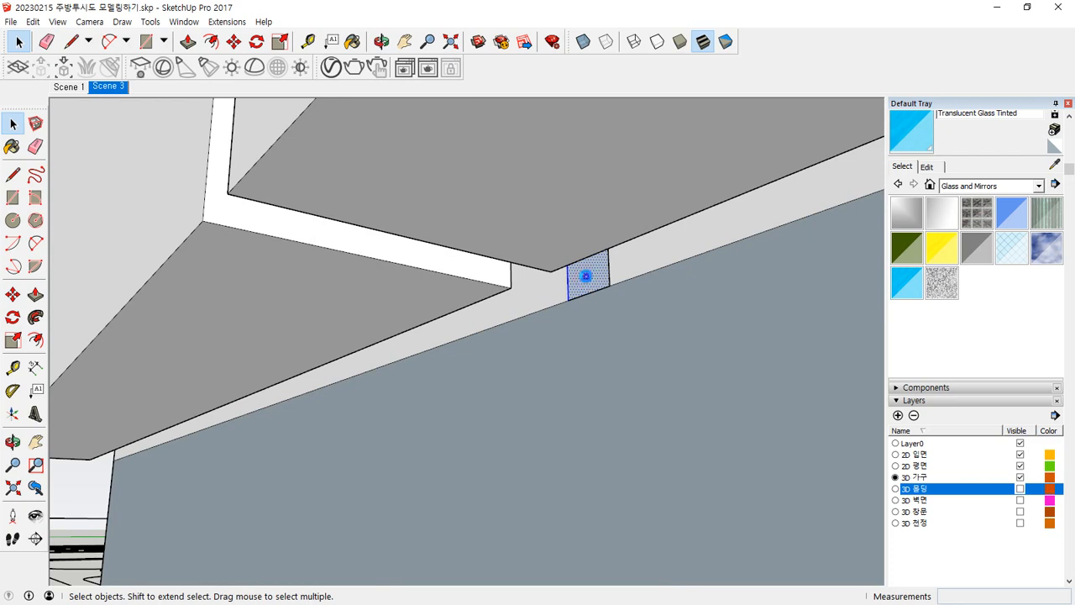
pyautogui.press('e')
pyautogui.moveTo(619, 265); pyautogui.dragTo(567, 282)
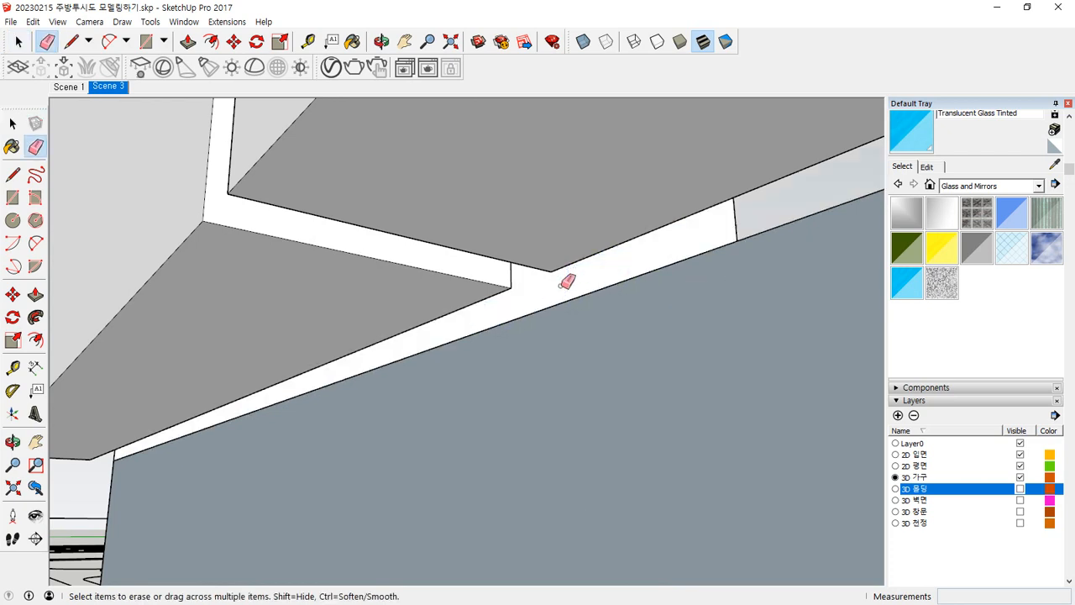
pyautogui.moveTo(731, 230)
pyautogui.mouseDown()
pyautogui.moveTo(720, 275)
pyautogui.moveTo(714, 265)
pyautogui.mouseUp()
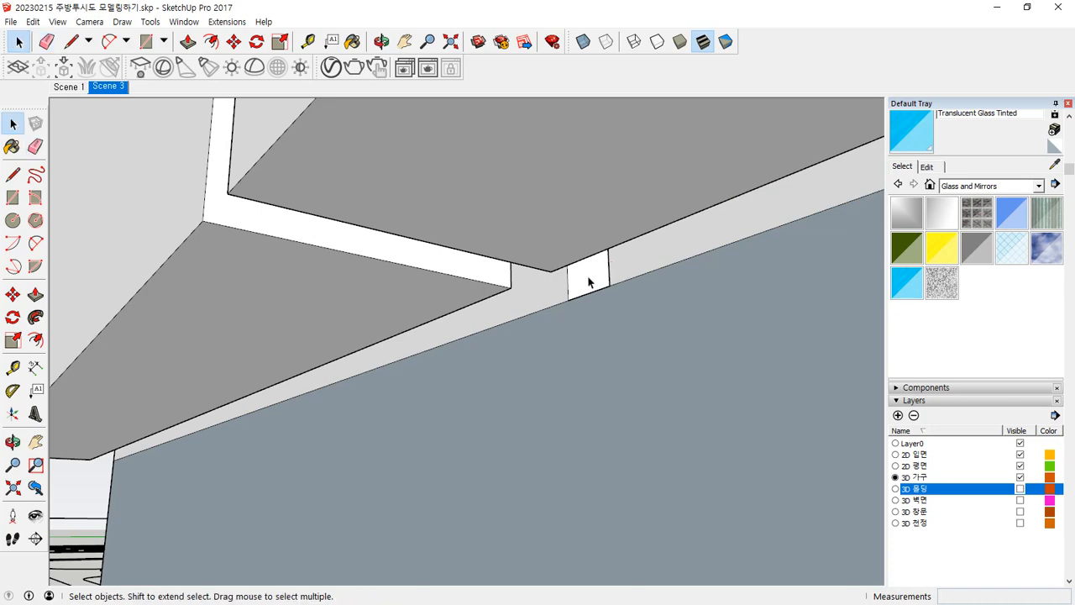
pyautogui.click(554, 300)
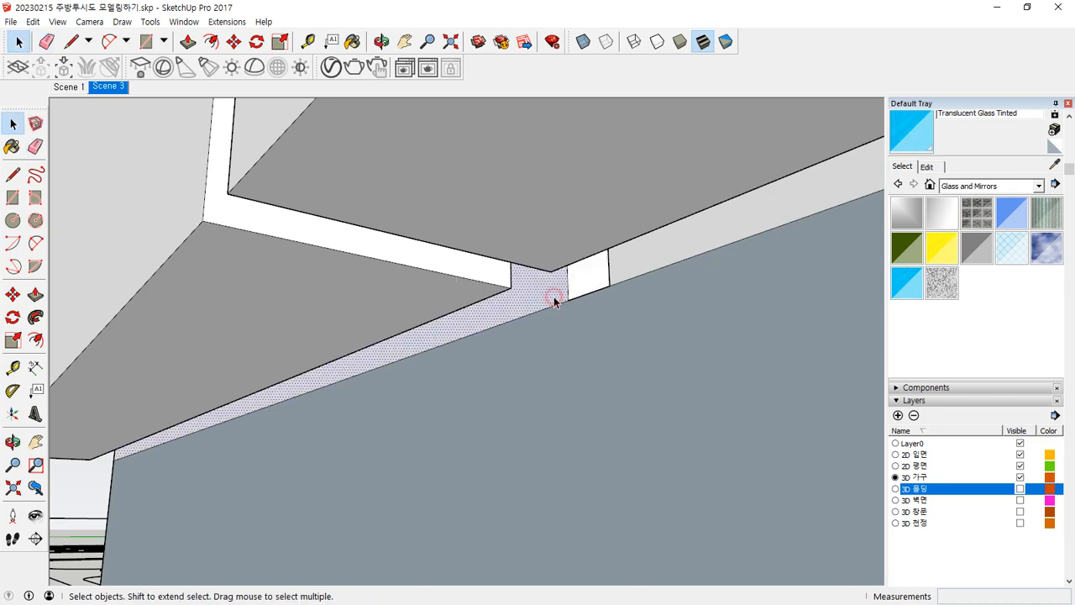
pyautogui.click(616, 282)
pyautogui.click(614, 336)
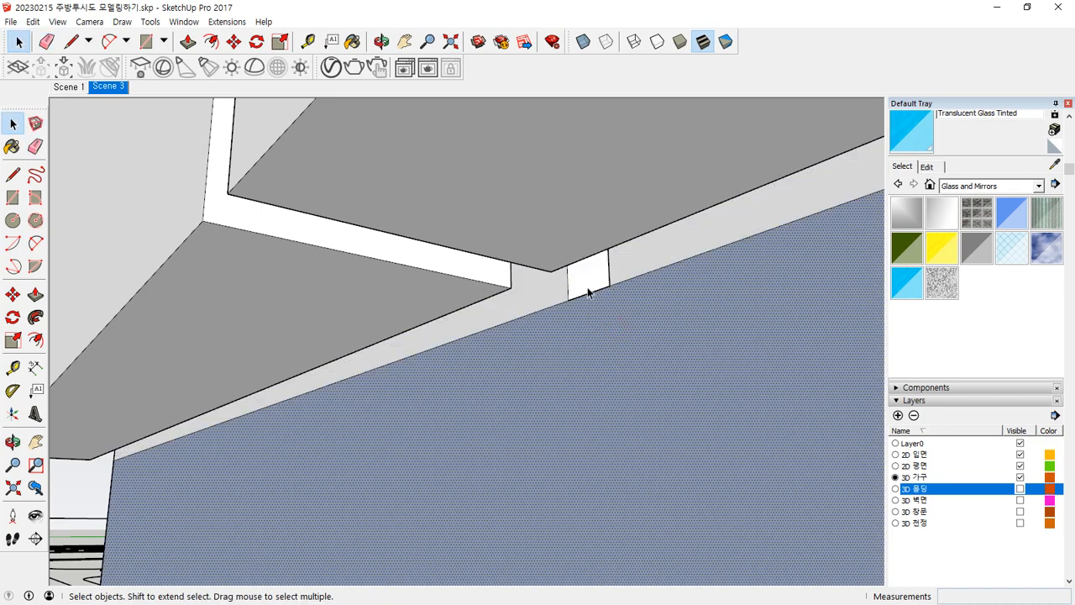
# Erase the redundant horizontal edge just below the top of the refrigerator's side face.
pyautogui.moveTo(588, 292); pyautogui.dragTo(529, 328, button='middle')
pyautogui.moveTo(459, 287); pyautogui.dragTo(326, 459, button='middle')
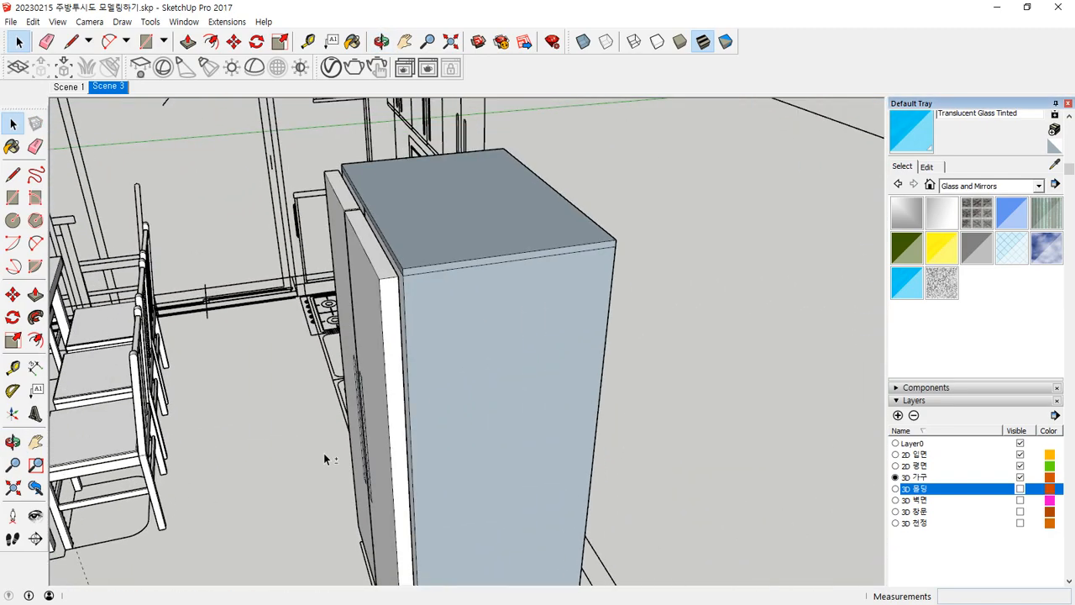
pyautogui.scroll(2, 489, 263)
pyautogui.press('e')
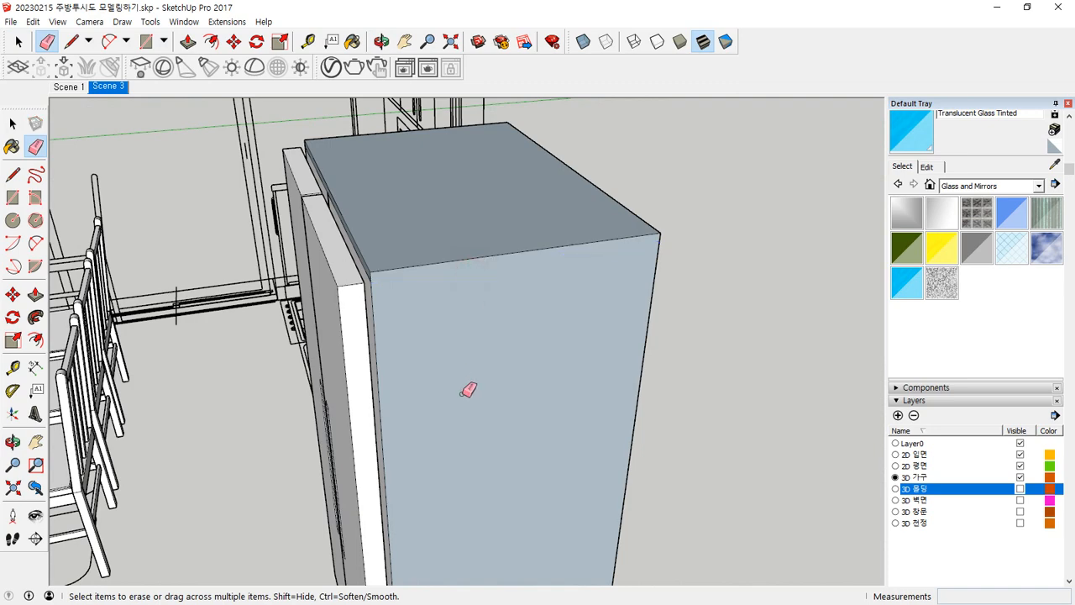
# Inspect the thin layer's faces around the gap between the two doors at the refrigerator's top.
pyautogui.scroll(6, 401, 292)
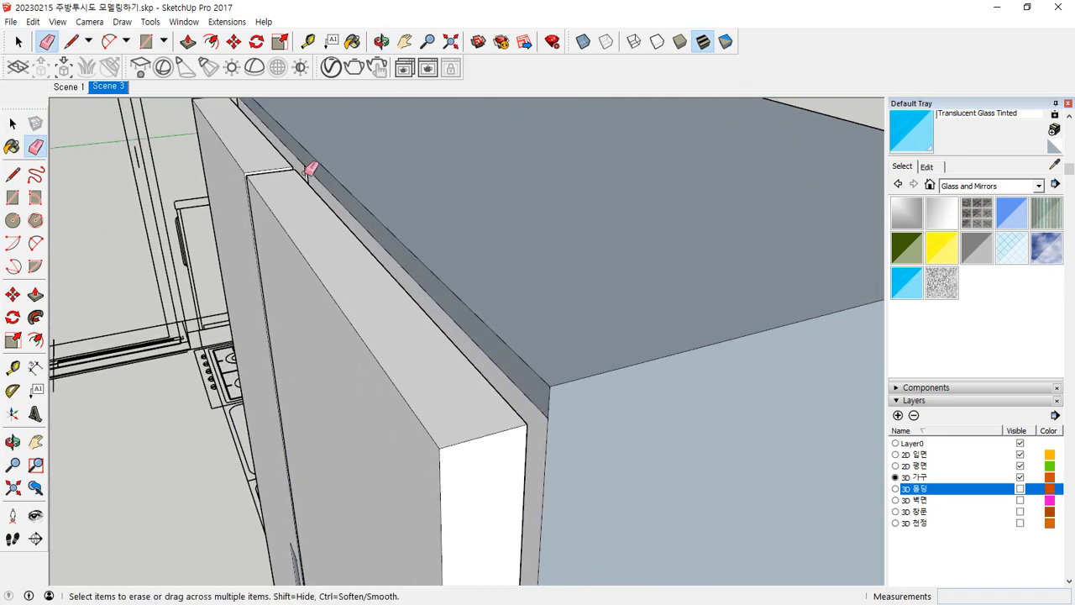
pyautogui.scroll(5, 304, 168)
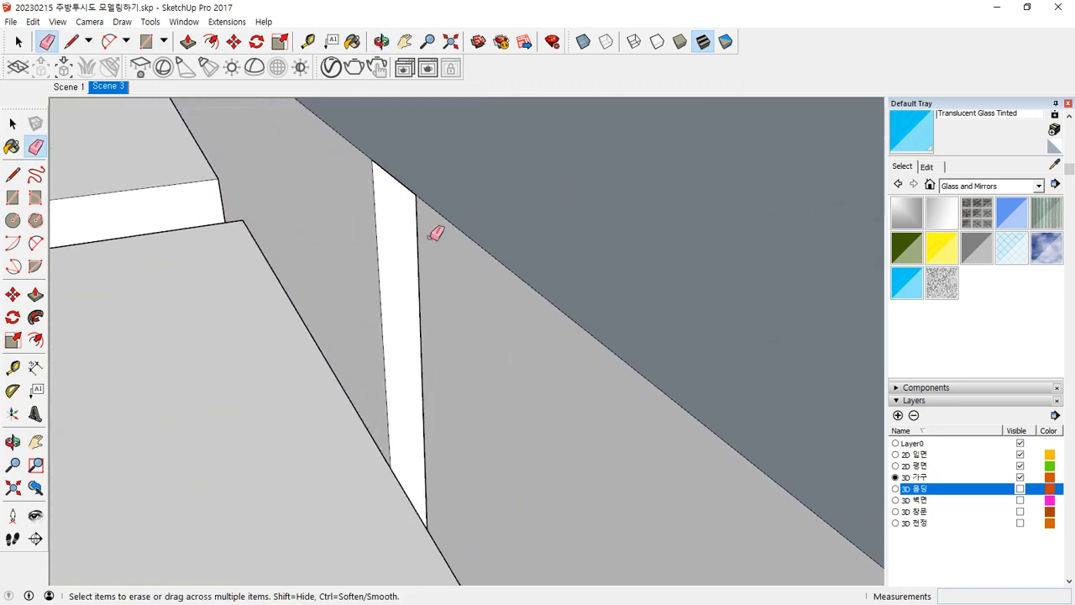
pyautogui.press('space')
pyautogui.click(409, 266)
pyautogui.click(432, 293)
pyautogui.click(348, 235)
pyautogui.scroll(1, 427, 209)
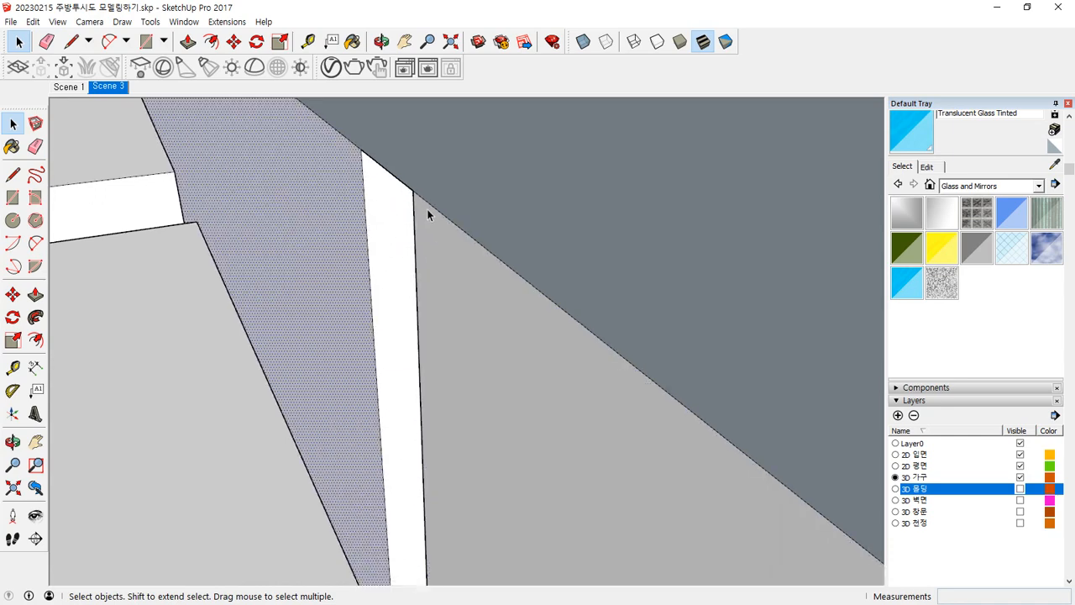
pyautogui.scroll(-2, 427, 209)
pyautogui.scroll(-6, 467, 293)
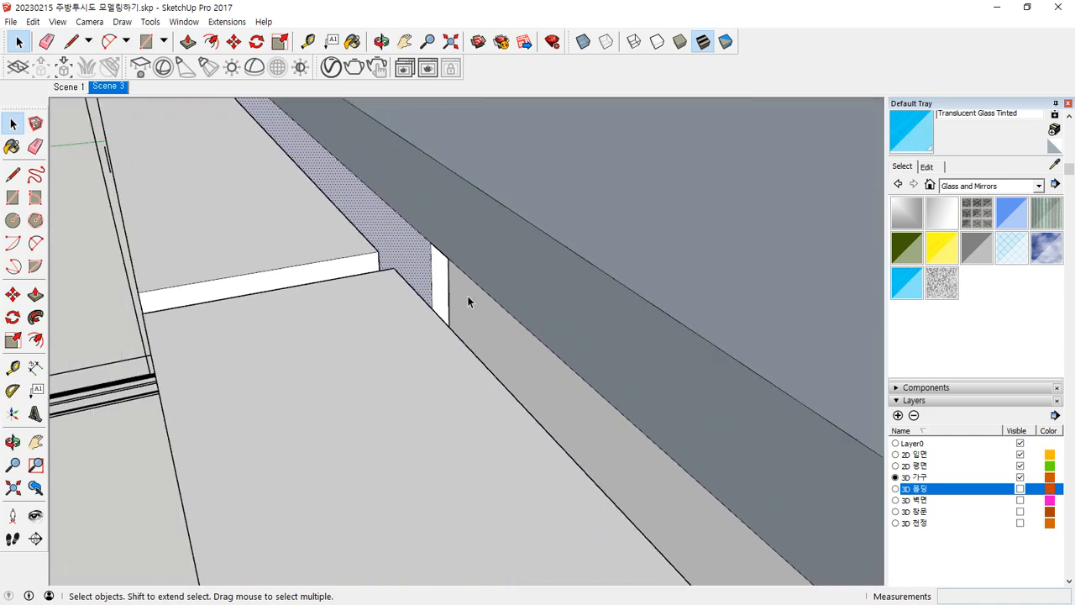
pyautogui.scroll(-5, 467, 295)
pyautogui.click(289, 461)
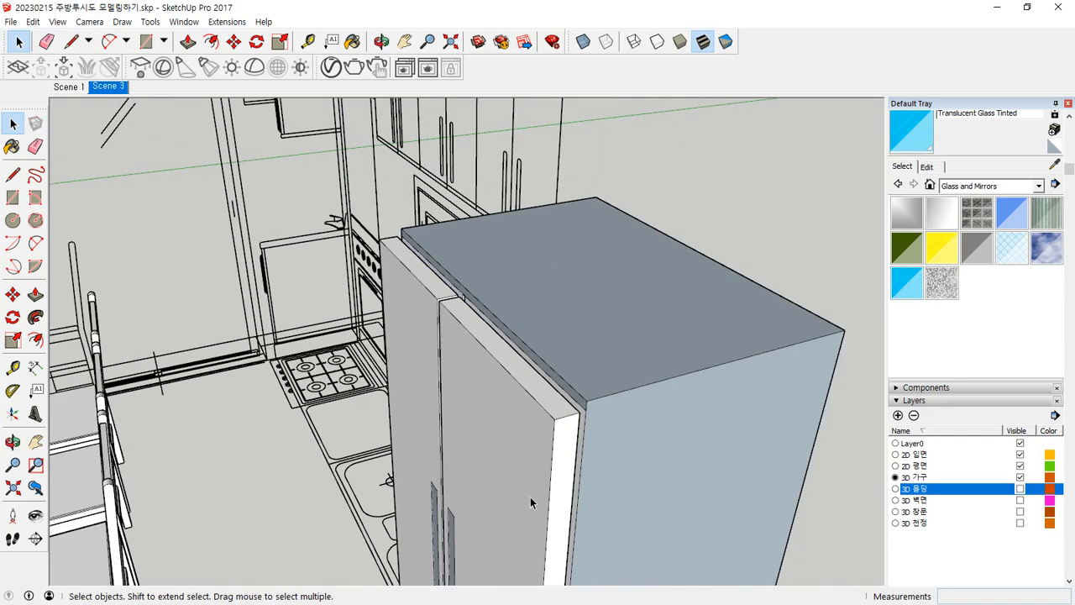
# Extrude both handle faces 30 mm outward from the refrigerator doors.
pyautogui.keyDown('shift'); pyautogui.moveTo(529, 496); pyautogui.dragTo(470, 388, button='middle'); pyautogui.keyUp('shift')
pyautogui.scroll(3, 466, 294)
pyautogui.scroll(2, 466, 383)
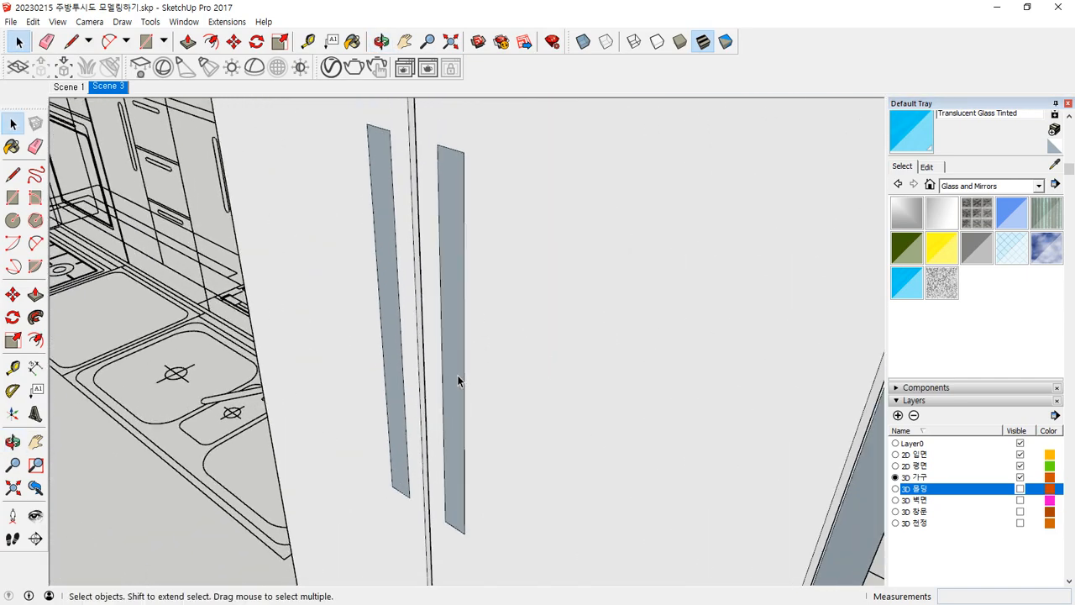
pyautogui.click(451, 372)
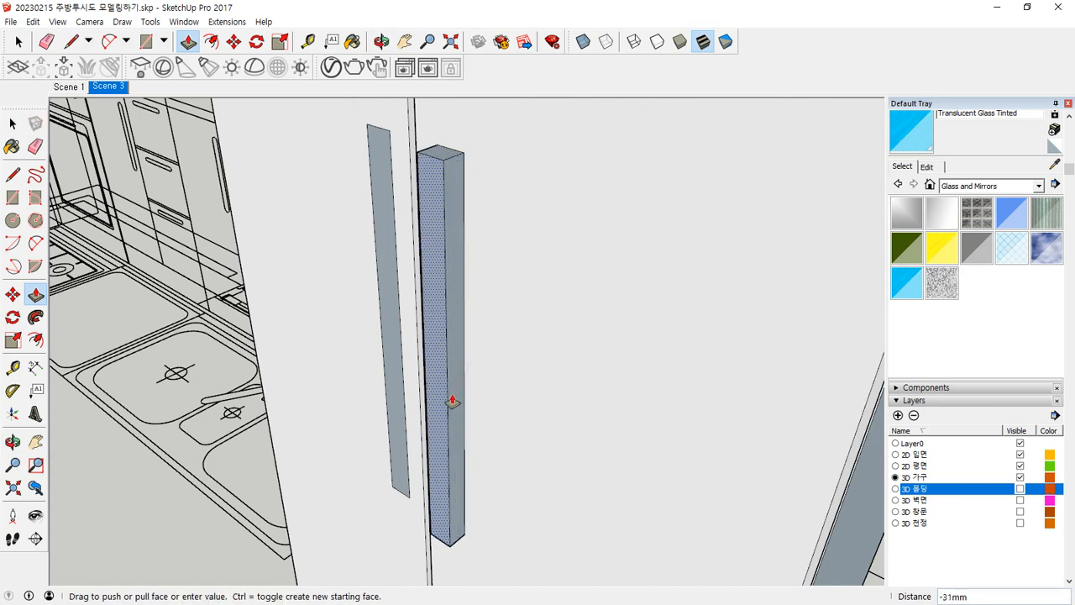
pyautogui.write('30')
pyautogui.press('Return')
pyautogui.click(389, 343)
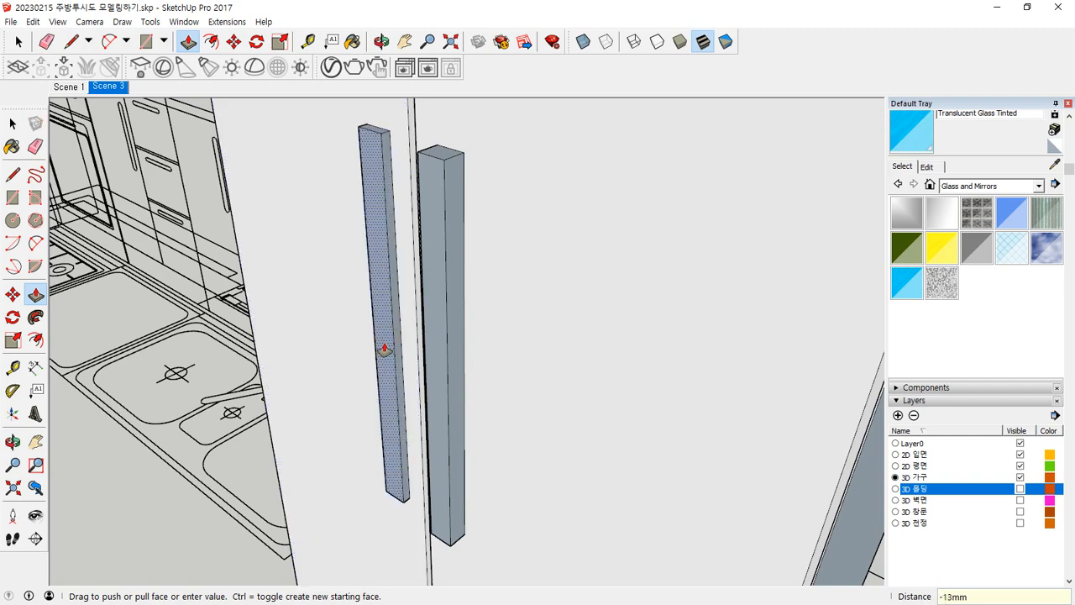
pyautogui.write('30')
pyautogui.press('Return')
# Draw a line across the front face of each door handle at its mid-height.
pyautogui.moveTo(384, 351); pyautogui.dragTo(396, 221, button='middle')
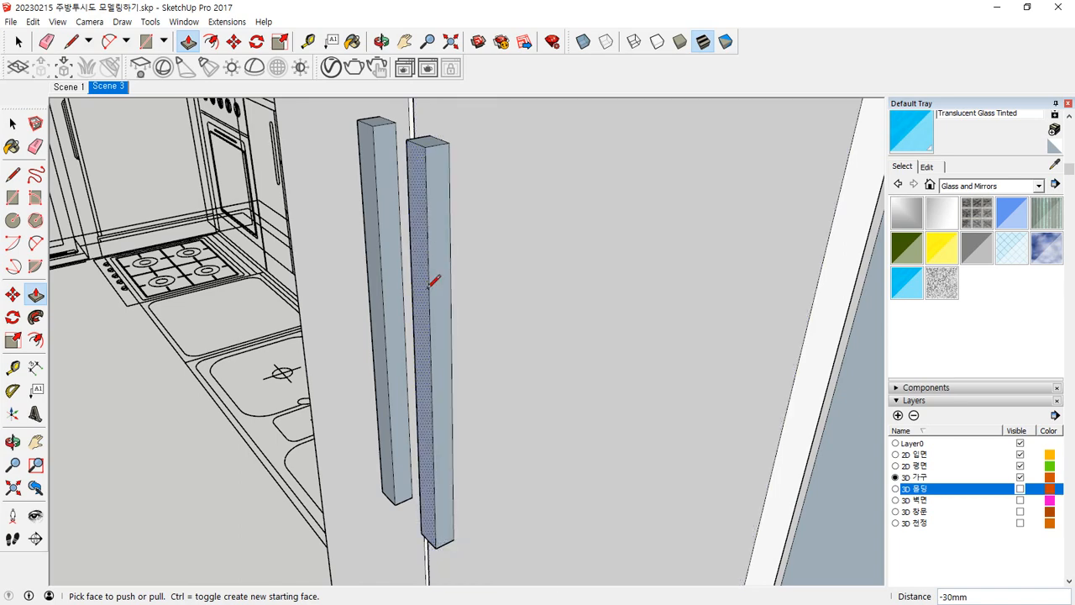
pyautogui.moveTo(432, 281); pyautogui.dragTo(480, 300, button='middle')
pyautogui.press('l')
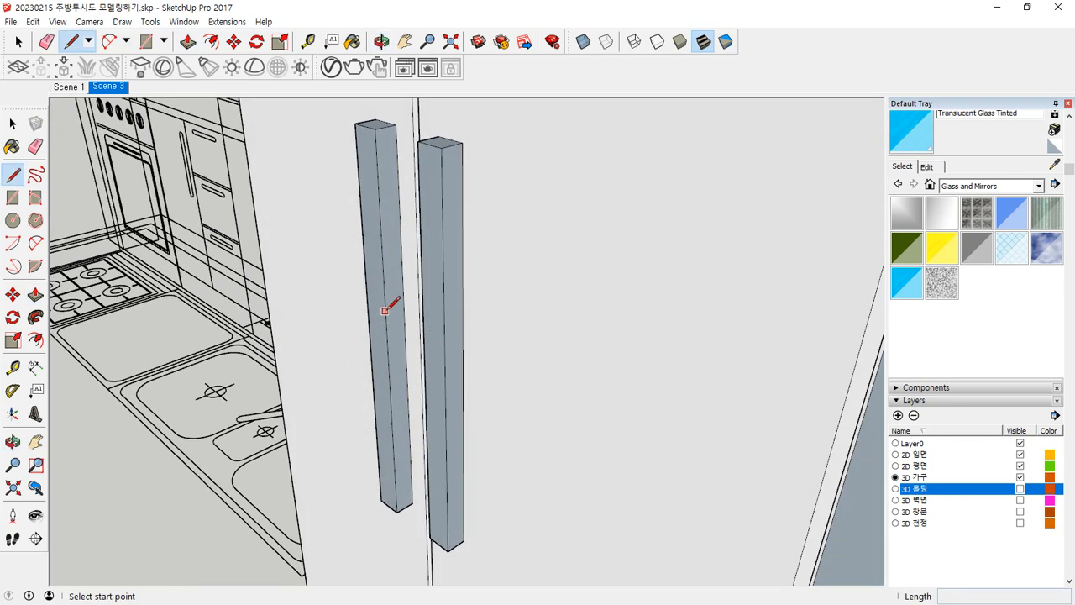
pyautogui.click(387, 345)
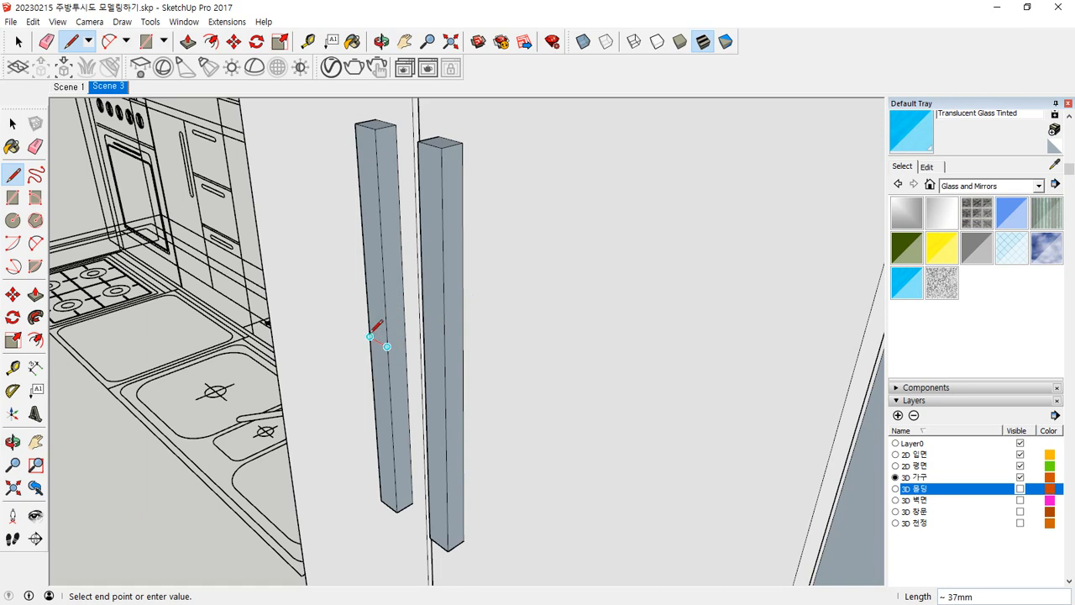
pyautogui.click(369, 335)
pyautogui.click(425, 367)
pyautogui.click(444, 378)
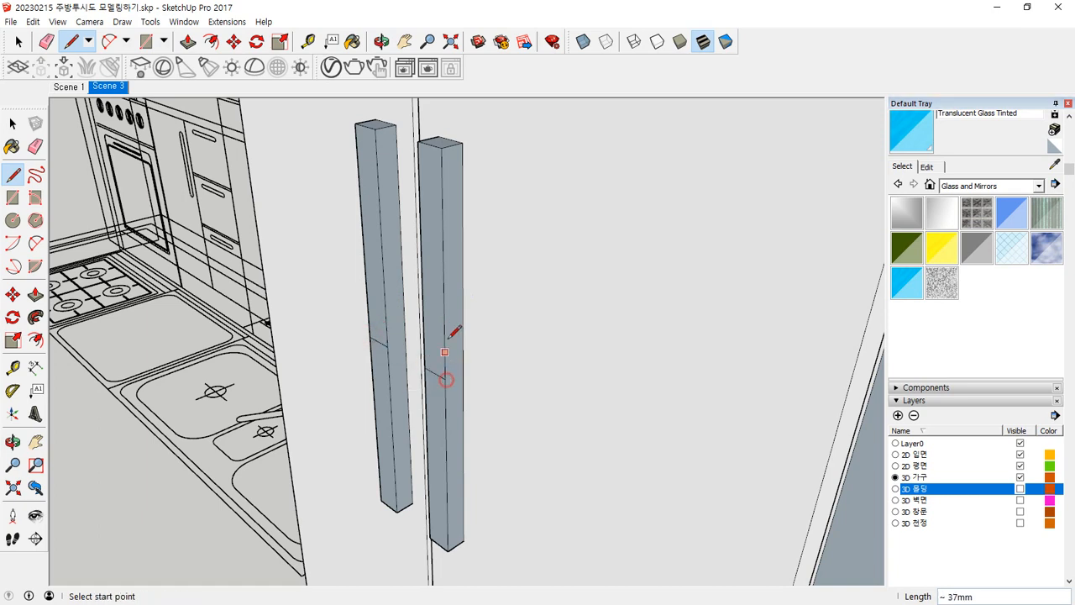
# Draw lines across both handle fronts at the midpoints of their upper and lower halves.
pyautogui.click(443, 272)
pyautogui.click(421, 264)
pyautogui.click(446, 470)
pyautogui.click(424, 459)
pyautogui.click(382, 244)
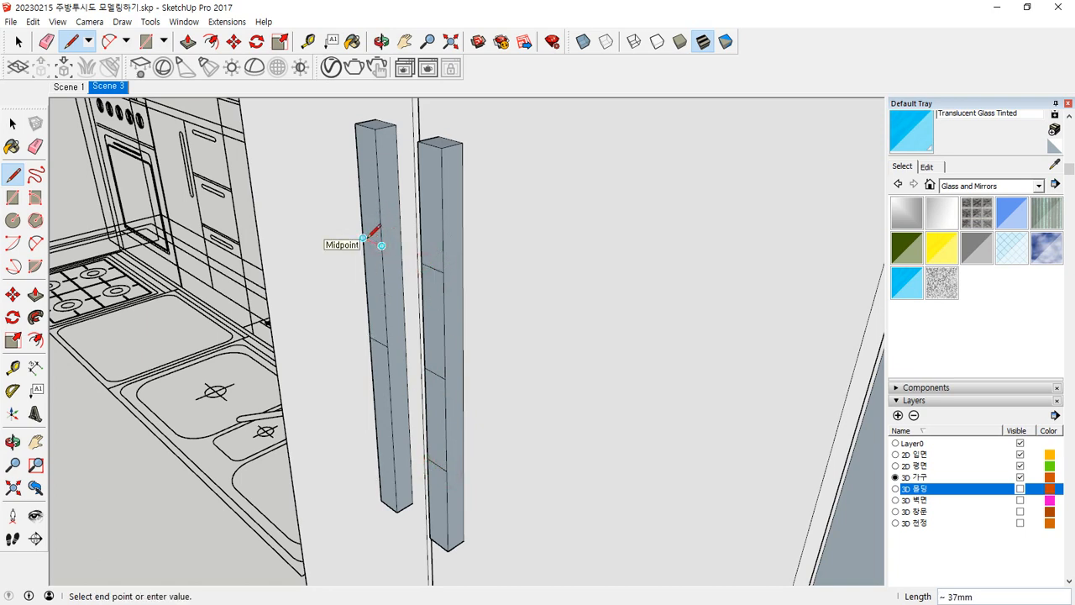
pyautogui.click(363, 241)
pyautogui.click(392, 434)
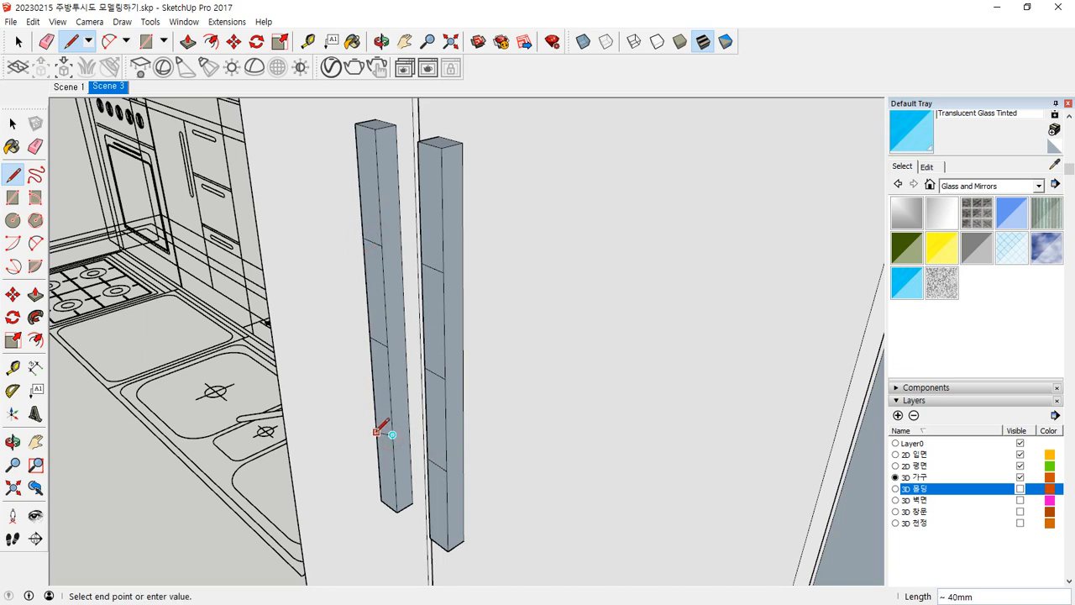
pyautogui.click(375, 423)
# Move the top front edges of both handles 30 mm back to the door surface, sloping their upper ends.
pyautogui.press('space')
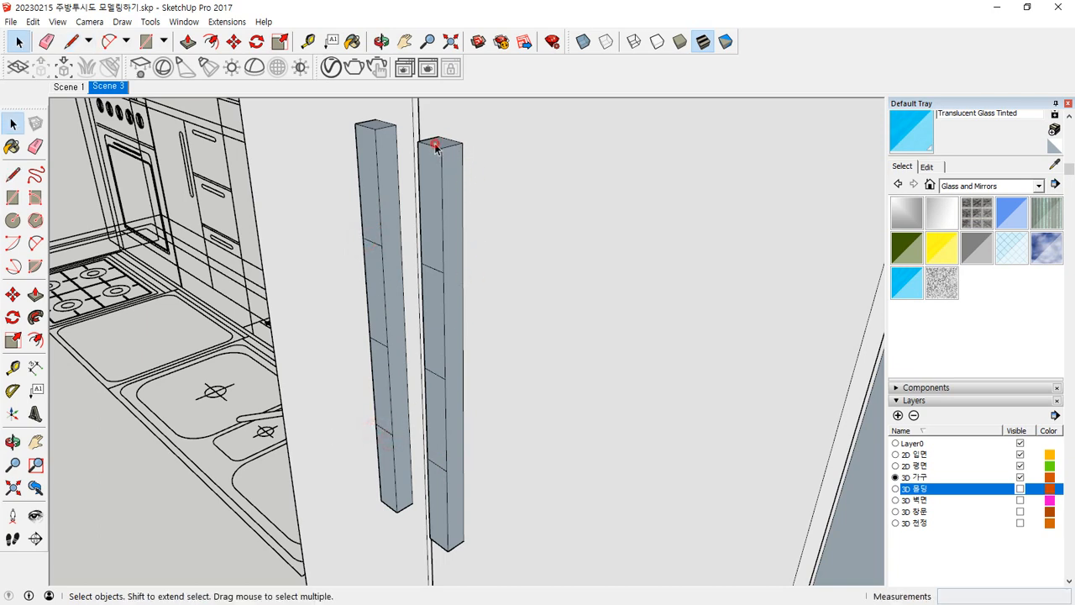
pyautogui.click(435, 147)
pyautogui.click(426, 152)
pyautogui.click(426, 147)
pyautogui.scroll(2, 423, 125)
pyautogui.moveTo(422, 125); pyautogui.dragTo(458, 244, button='middle')
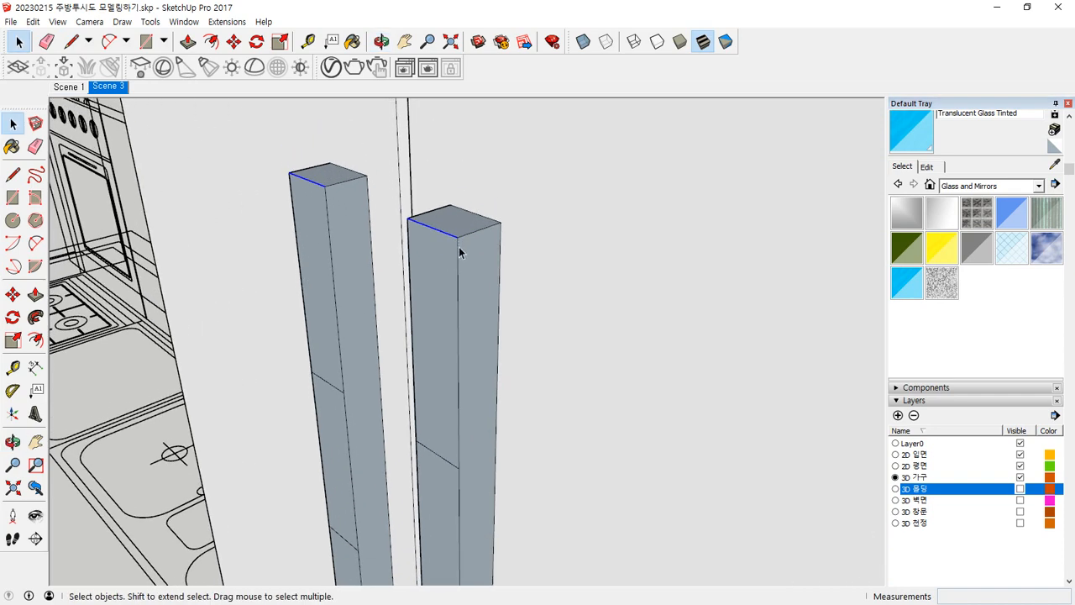
pyautogui.press('m')
pyautogui.click(458, 237)
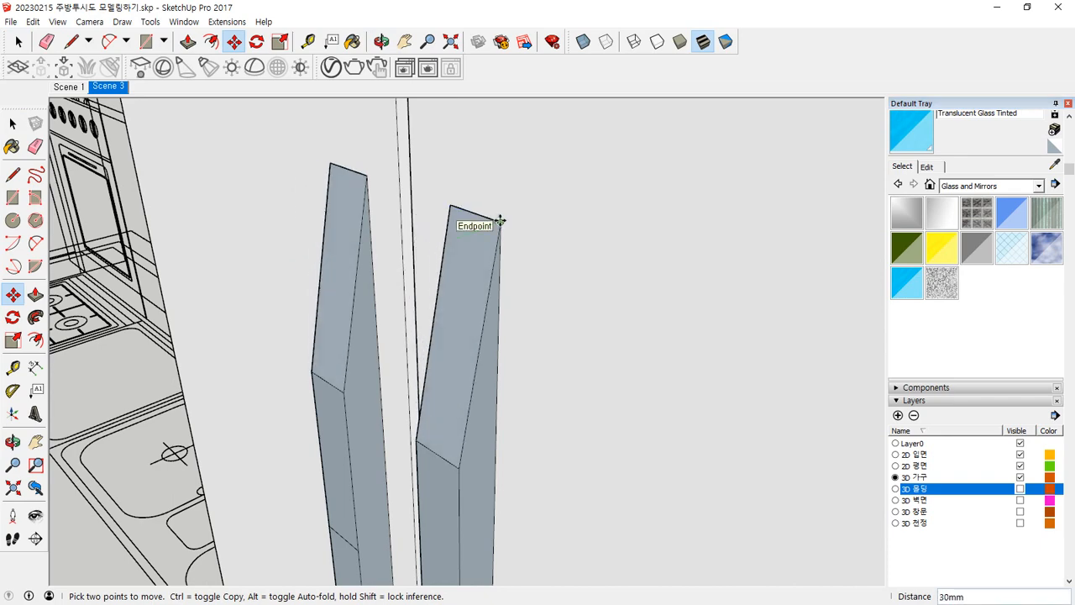
pyautogui.click(500, 221)
# Move the bottom front edges of both handles 30 mm back to the door surface, sloping their lower ends.
pyautogui.scroll(-3, 501, 351)
pyautogui.keyDown('shift'); pyautogui.moveTo(538, 473); pyautogui.dragTo(499, 237, button='middle'); pyautogui.keyUp('shift')
pyautogui.scroll(1, 466, 388)
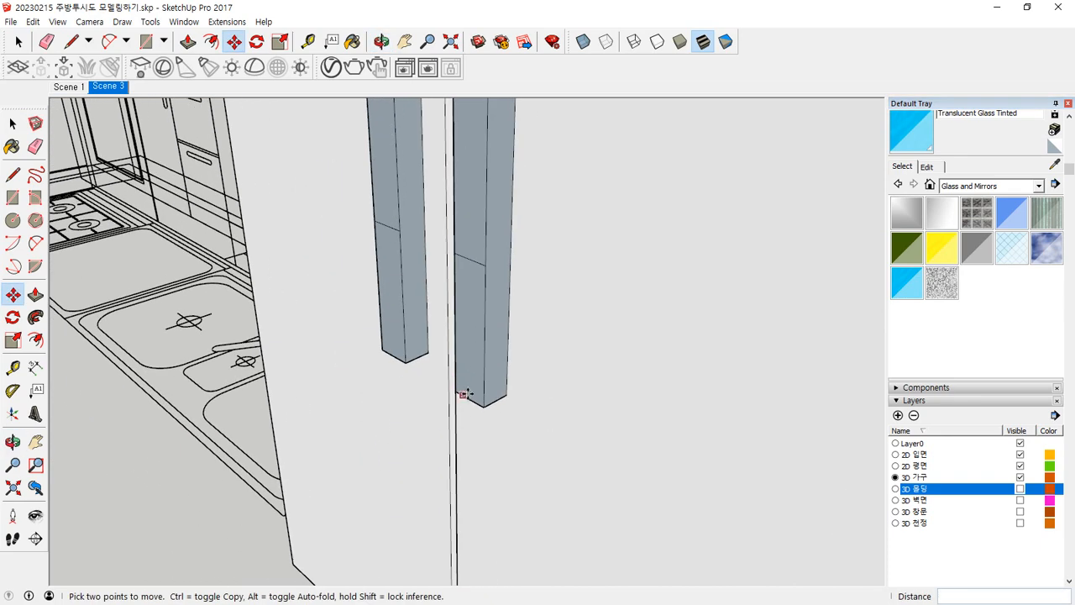
pyautogui.press('space')
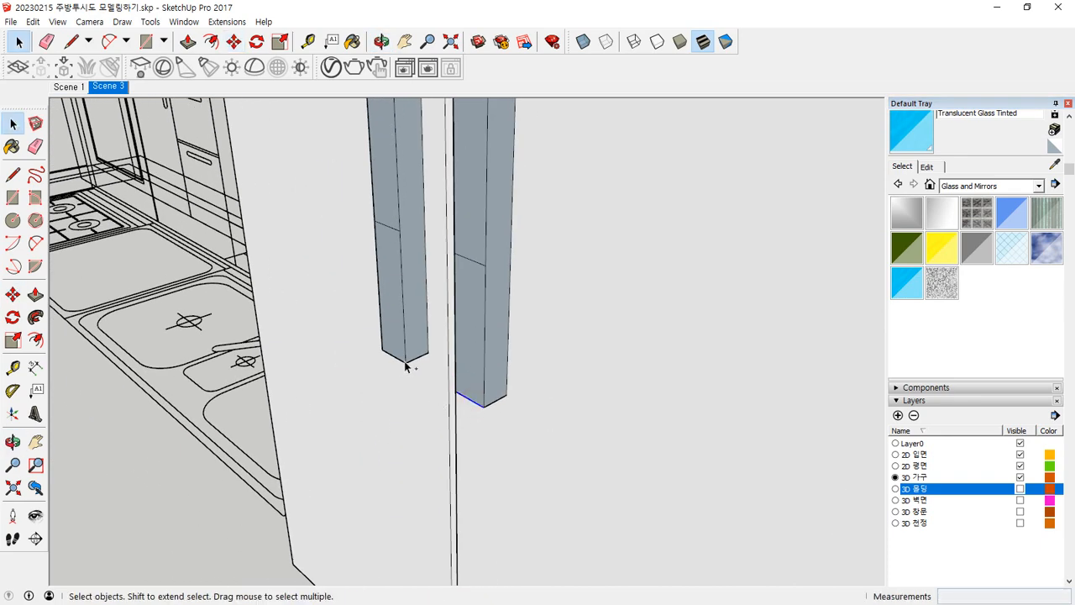
pyautogui.press('m')
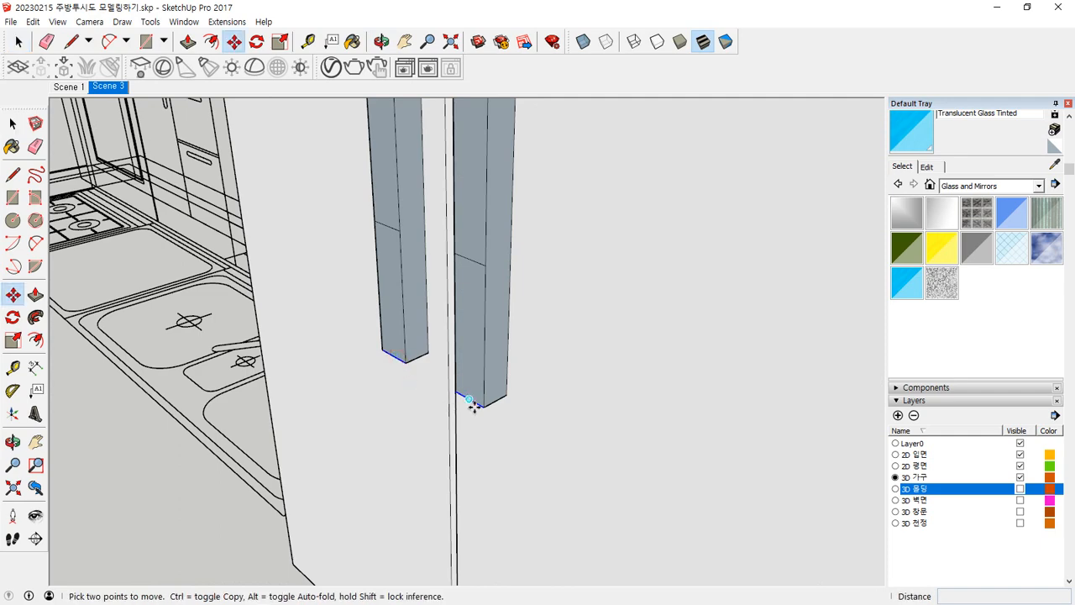
pyautogui.click(482, 406)
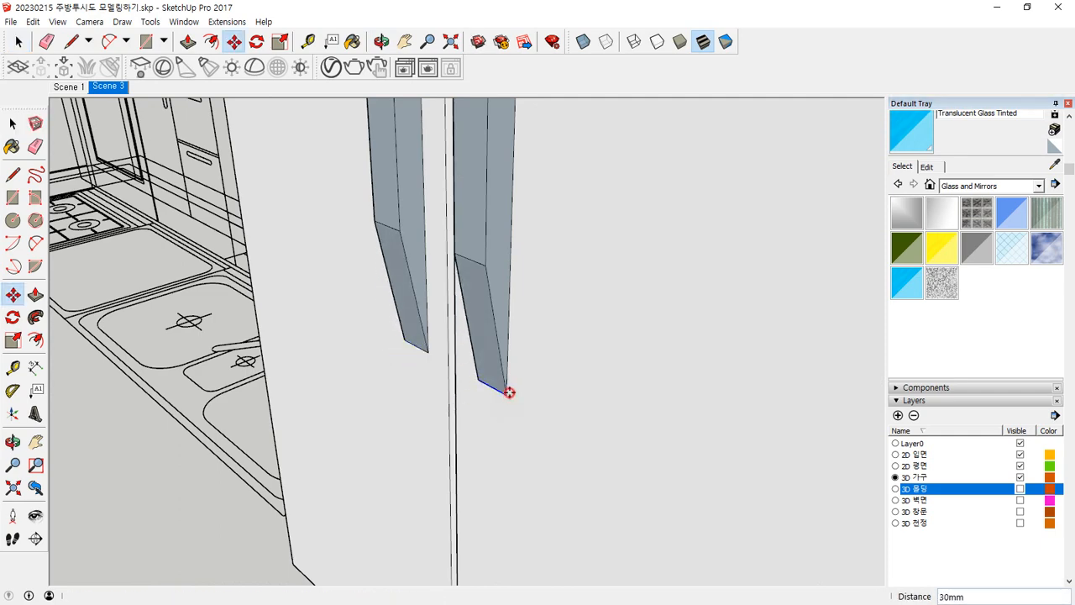
# Erase the mid-height dividing lines from the front faces of both handles.
pyautogui.moveTo(509, 391)
pyautogui.mouseDown(button='middle')
pyautogui.moveTo(451, 355)
pyautogui.moveTo(491, 331)
pyautogui.moveTo(449, 353)
pyautogui.mouseUp(button='middle')
pyautogui.press('e')
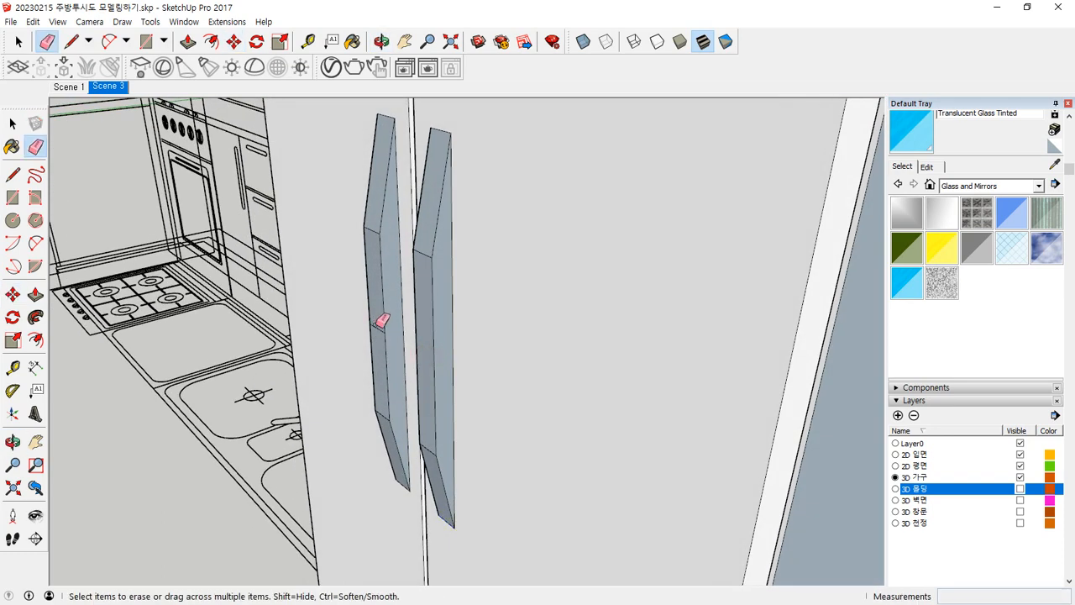
pyautogui.scroll(4, 440, 328)
pyautogui.press('space')
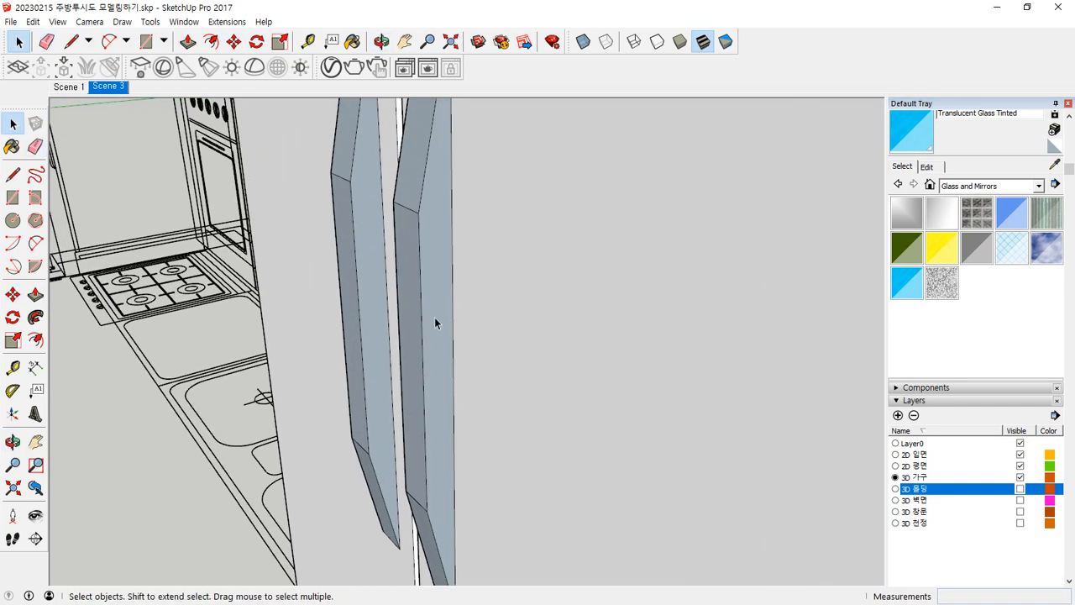
# Offset the outlines of both side faces on each refrigerator handle 5 mm inward.
pyautogui.press('f')
pyautogui.click(441, 297)
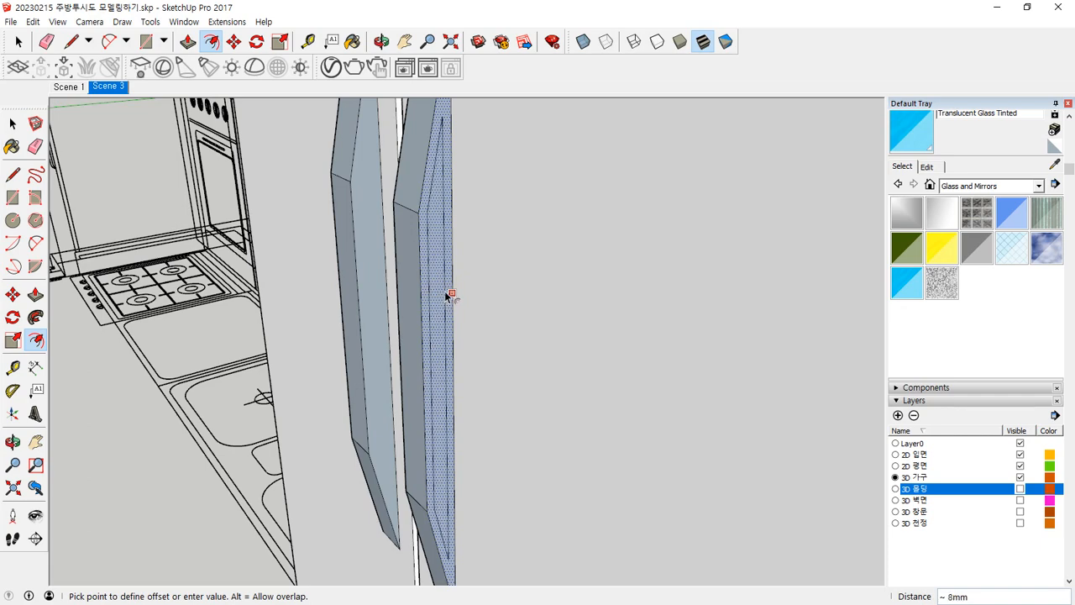
pyautogui.write('3')
pyautogui.press('Return')
pyautogui.moveTo(288, 336); pyautogui.dragTo(819, 321, button='middle')
pyautogui.click(495, 282)
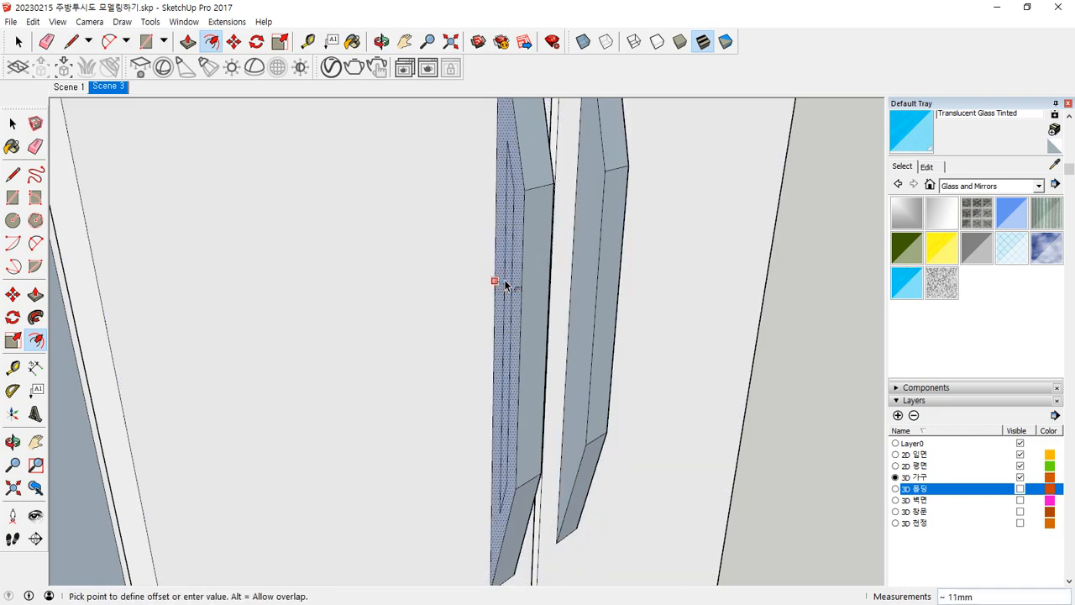
pyautogui.press('Return')
pyautogui.click(572, 278)
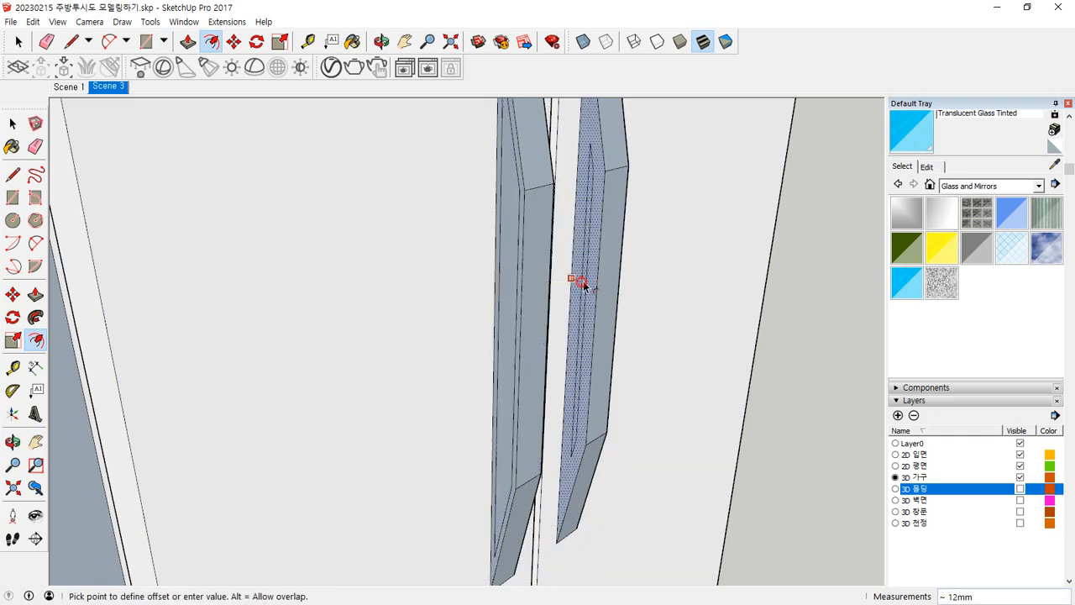
pyautogui.write('5')
pyautogui.press('Return')
pyautogui.moveTo(552, 304); pyautogui.dragTo(336, 304, button='middle')
pyautogui.click(356, 295)
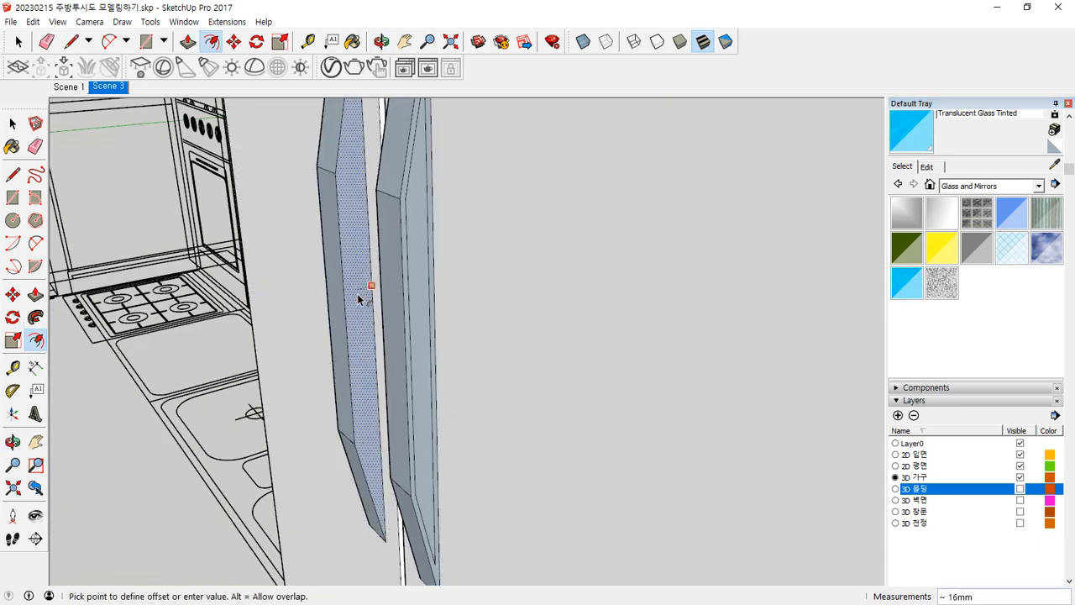
pyautogui.write('5')
pyautogui.press('Return')
# Push the inset faces on both sides of each handle 5 mm inward to form recesses.
pyautogui.press('p')
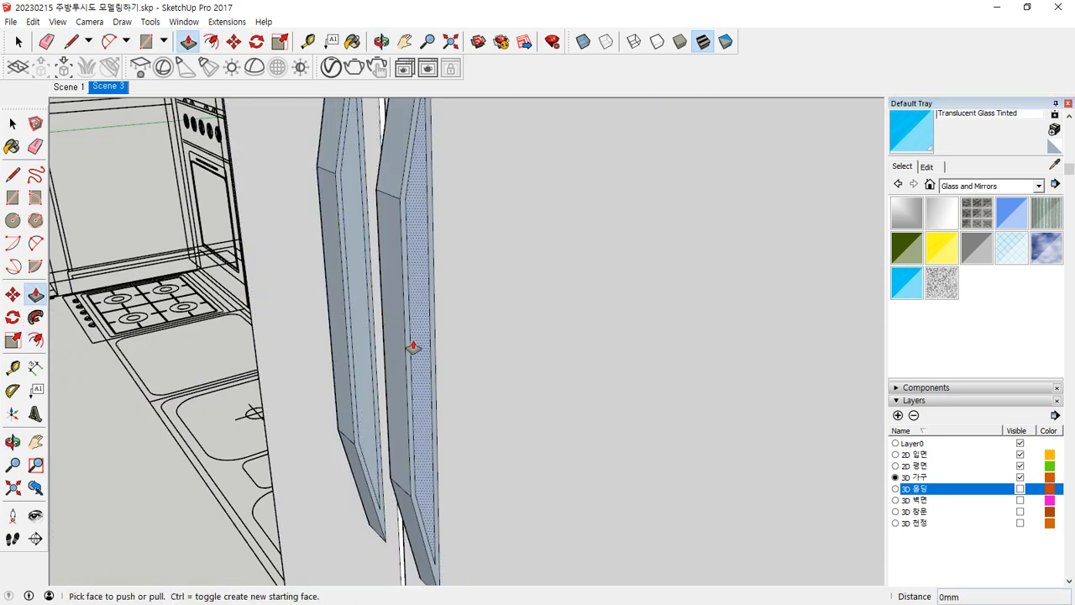
pyautogui.click(413, 346)
pyautogui.click(415, 346)
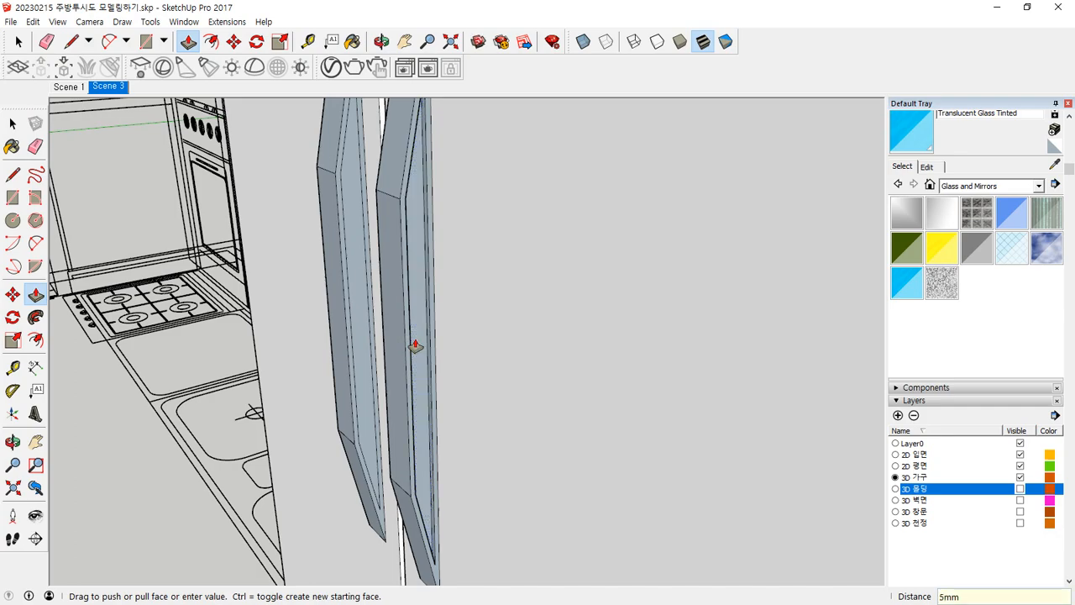
pyautogui.click(363, 361)
pyautogui.write('5')
pyautogui.press('Return')
pyautogui.moveTo(363, 361); pyautogui.dragTo(772, 335, button='middle')
pyautogui.click(595, 317)
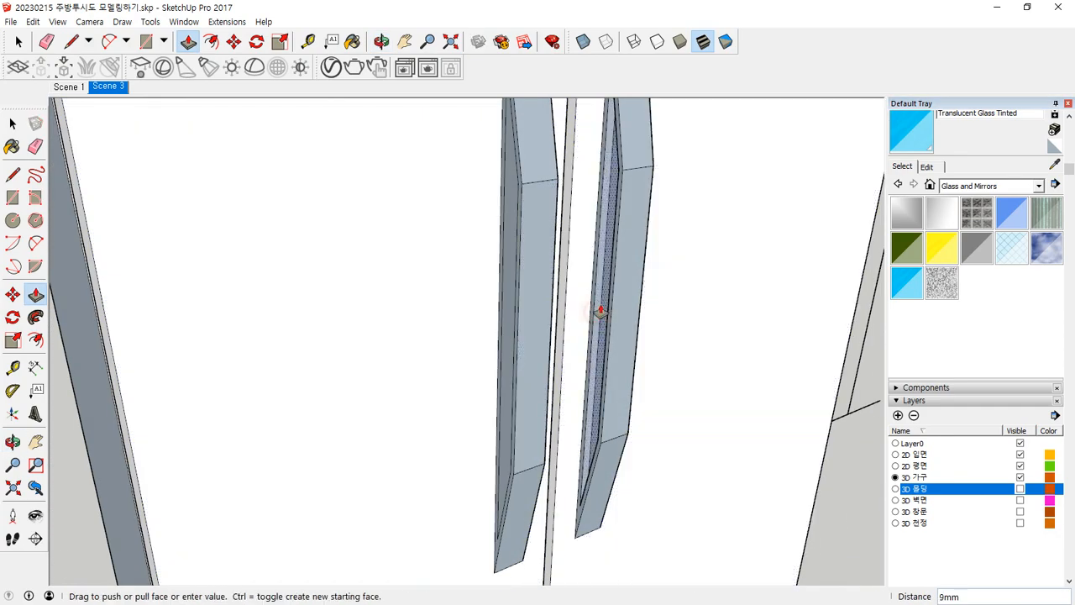
pyautogui.moveTo(593, 314); pyautogui.dragTo(530, 321, button='middle')
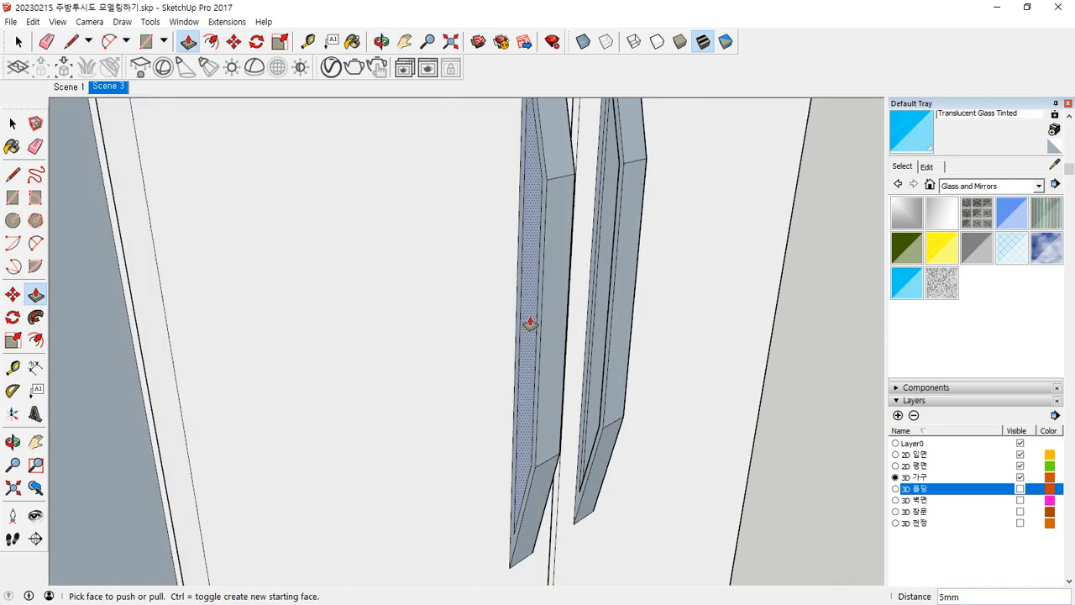
pyautogui.click(531, 317)
pyautogui.click(531, 317)
pyautogui.scroll(-1, 647, 368)
pyautogui.press('space')
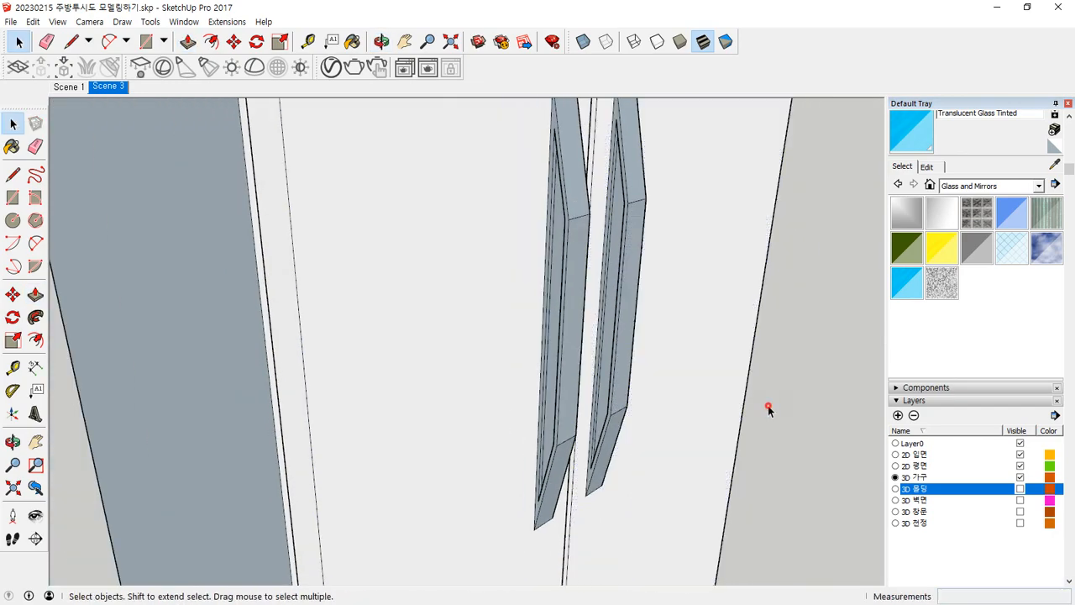
# Group the whole refrigerator, including its doors and handles.
pyautogui.moveTo(743, 401); pyautogui.dragTo(348, 364, button='middle')
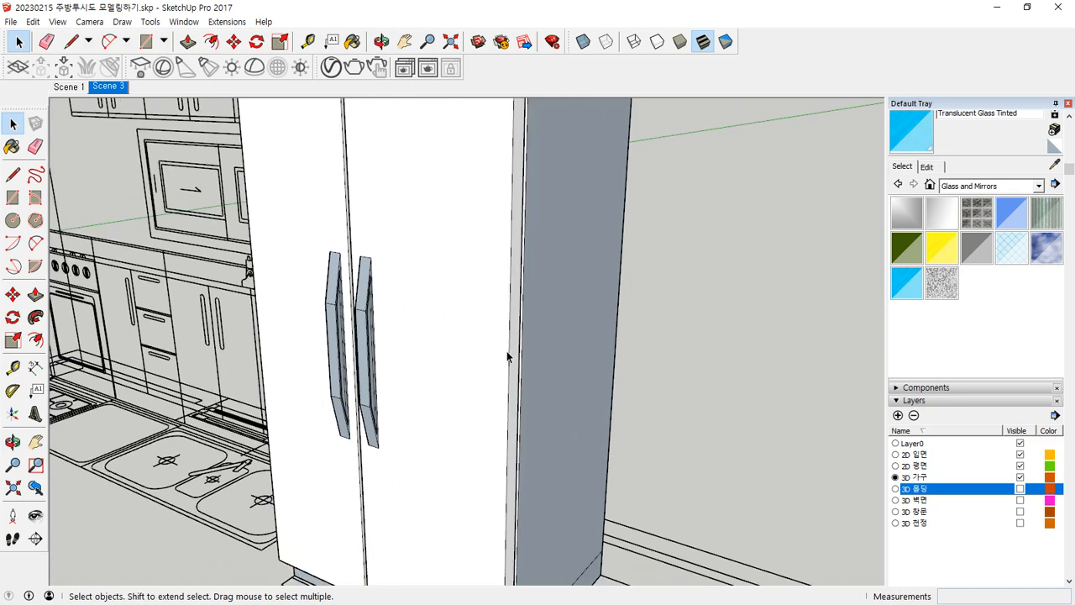
pyautogui.scroll(-4, 681, 361)
pyautogui.click(527, 229)
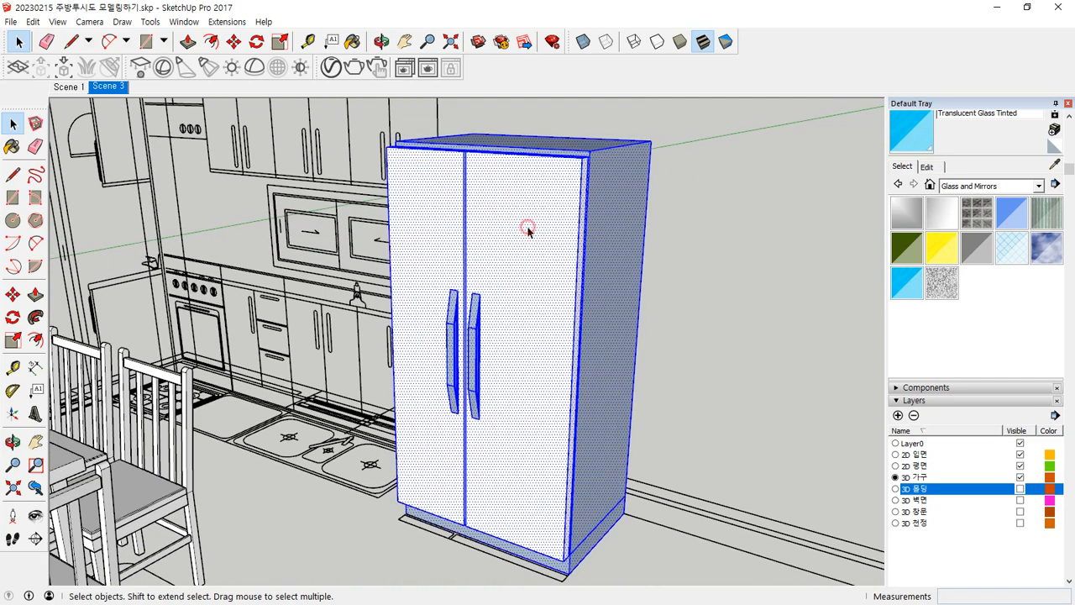
pyautogui.rightClick(528, 230)
pyautogui.press('g')
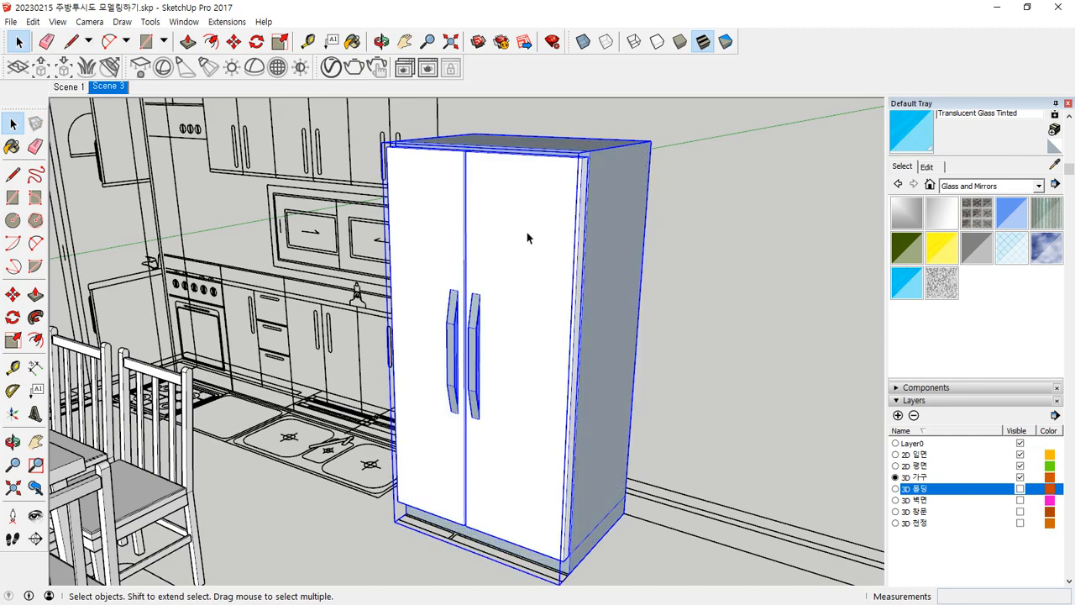
pyautogui.click(704, 325)
pyautogui.moveTo(571, 300); pyautogui.dragTo(547, 332, button='middle')
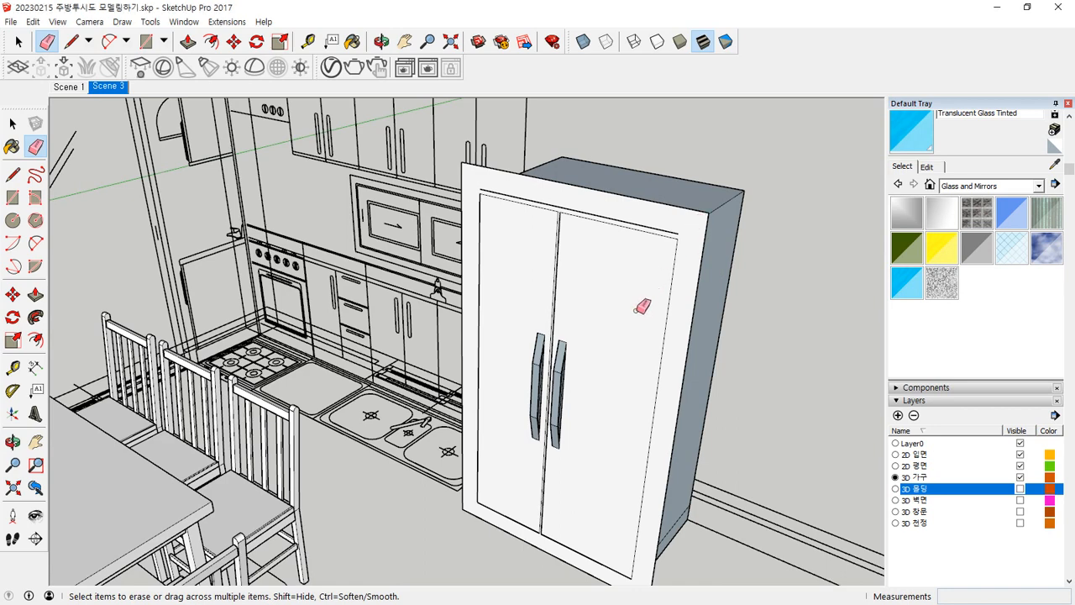
# Try to offset the entire outline of the rectangular face around the refrigerator front 20 mm inward.
pyautogui.press('space')
pyautogui.press('f')
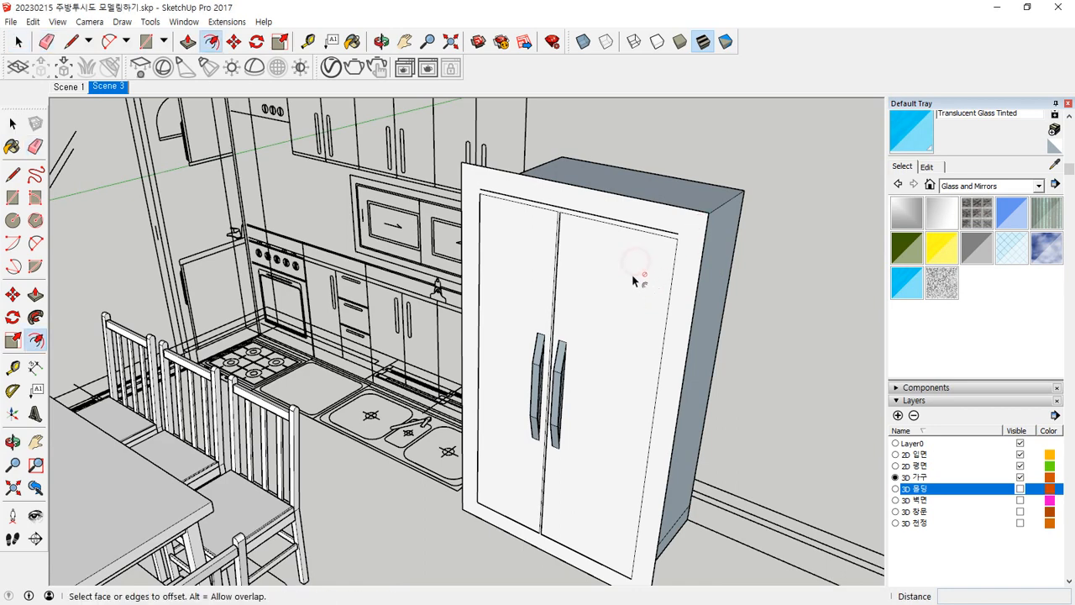
pyautogui.click(696, 216)
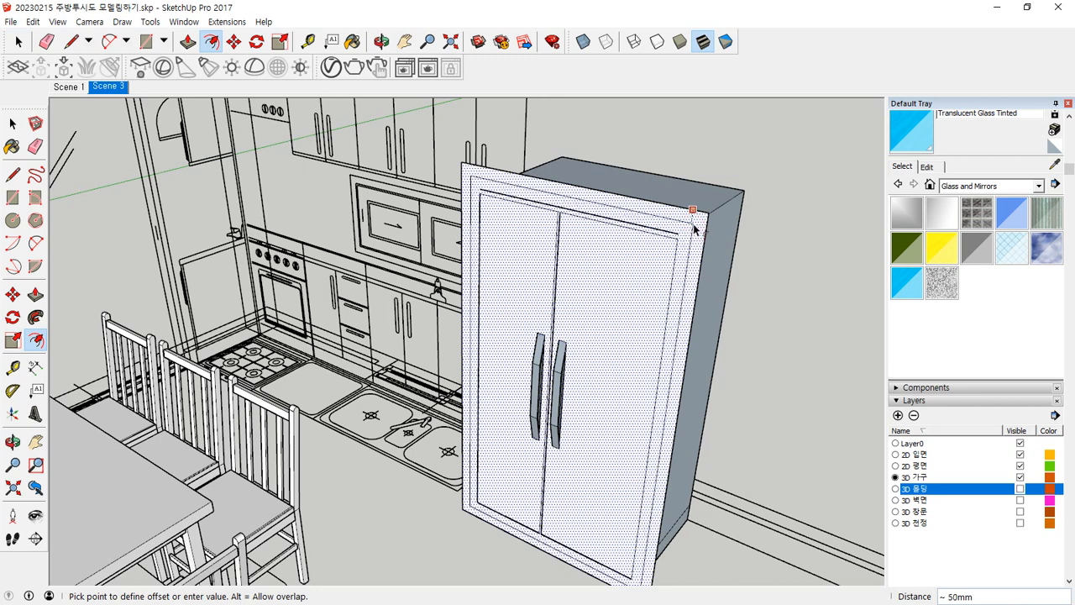
pyautogui.write('20')
pyautogui.press('Return')
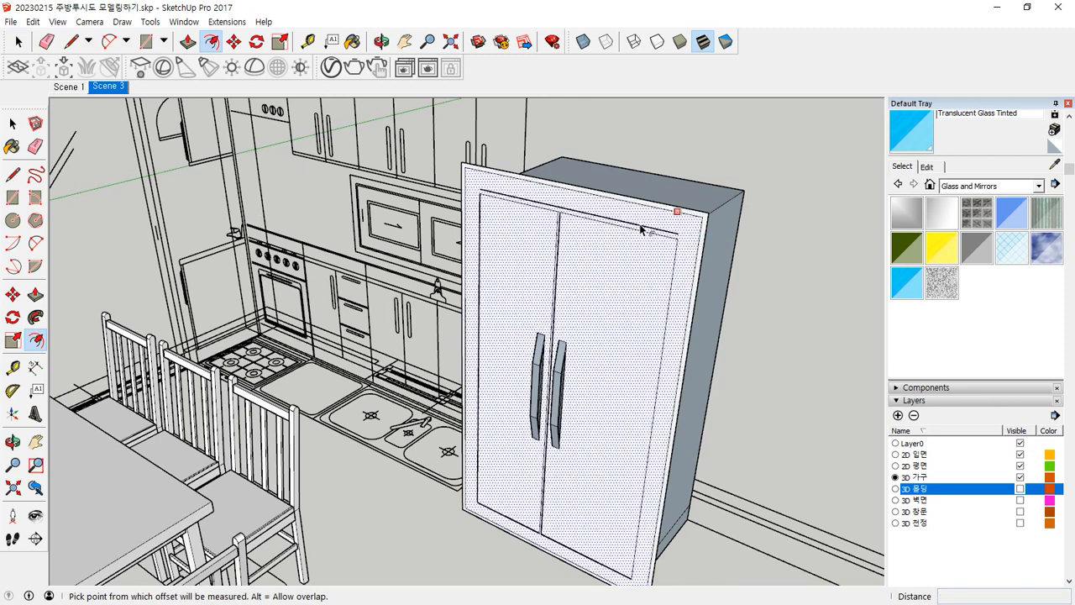
pyautogui.press('space')
pyautogui.hotkey('ctrl', 'z')
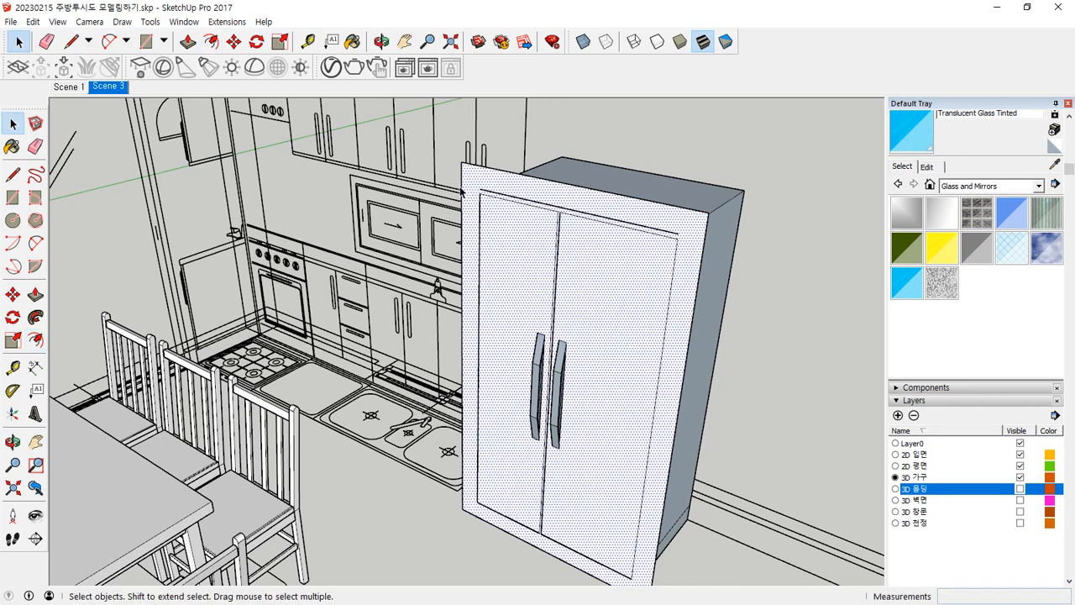
# Offset only the rectangle's top and side edges 20 mm inward, and erase the bottom edge between them to leave an open-bottomed frame.
pyautogui.doubleClick(647, 220)
pyautogui.moveTo(642, 215)
pyautogui.mouseDown(button='middle')
pyautogui.moveTo(619, 353)
pyautogui.moveTo(531, 516)
pyautogui.mouseUp(button='middle')
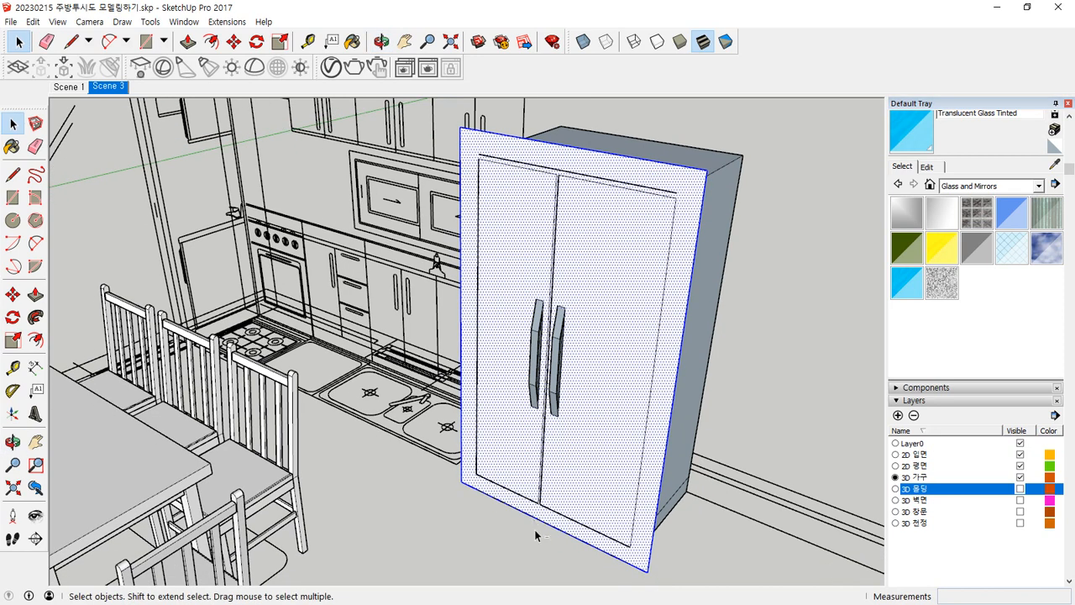
pyautogui.keyDown('shift'); pyautogui.click(530, 514); pyautogui.keyUp('shift')
pyautogui.keyDown('shift'); pyautogui.click(608, 470); pyautogui.keyUp('shift')
pyautogui.press('f')
pyautogui.click(687, 184)
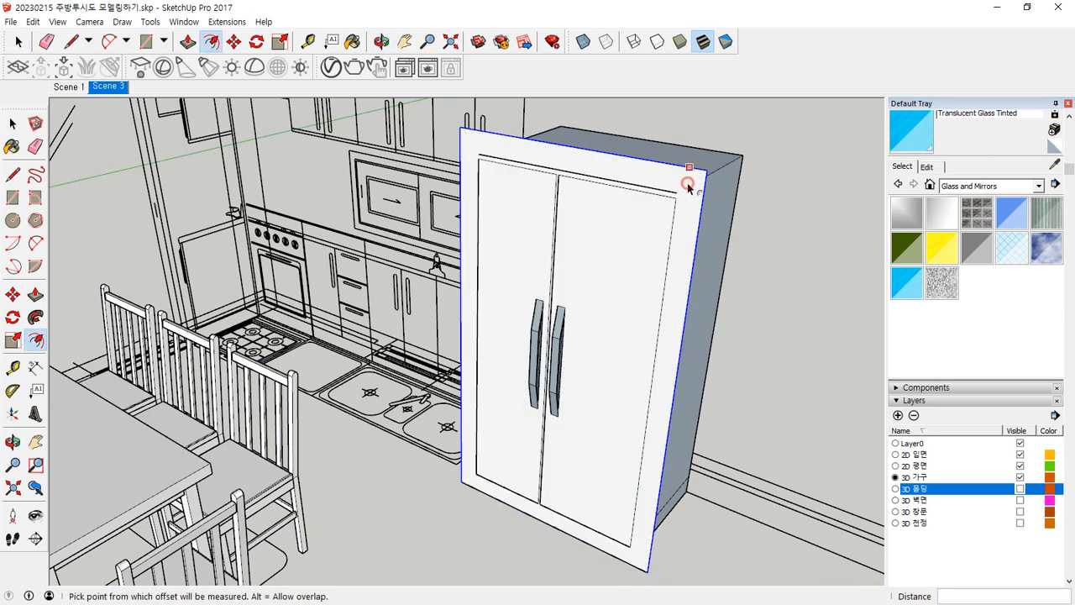
pyautogui.click(687, 184)
pyautogui.write('20')
pyautogui.press('Return')
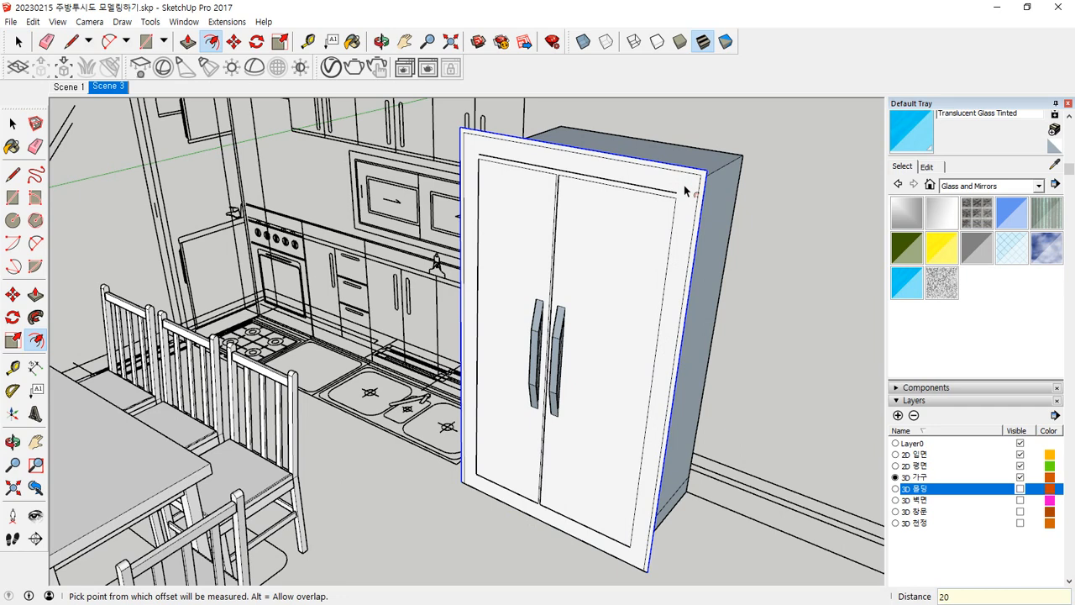
pyautogui.press('e')
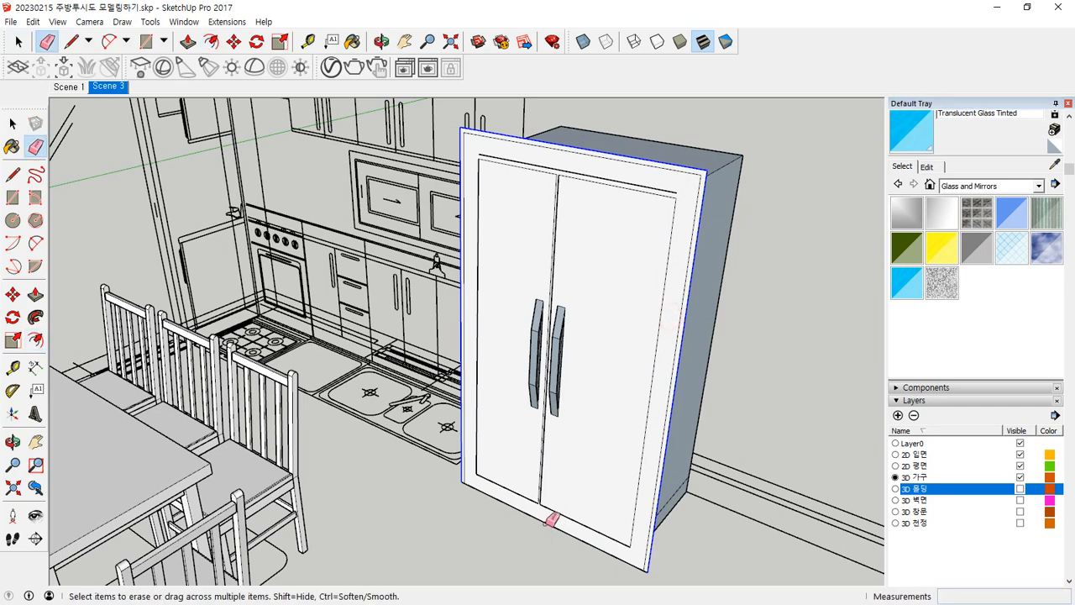
pyautogui.click(552, 519)
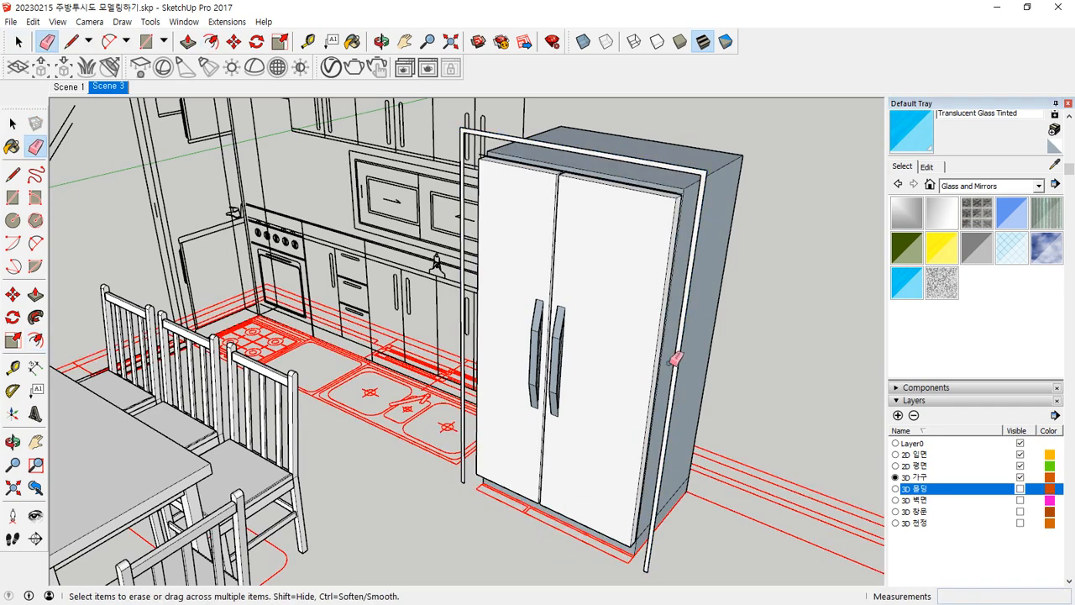
# Extrude the frame backward over the refrigerator's depth to form an enclosure with two sides and a top.
pyautogui.press('p')
pyautogui.click(700, 210)
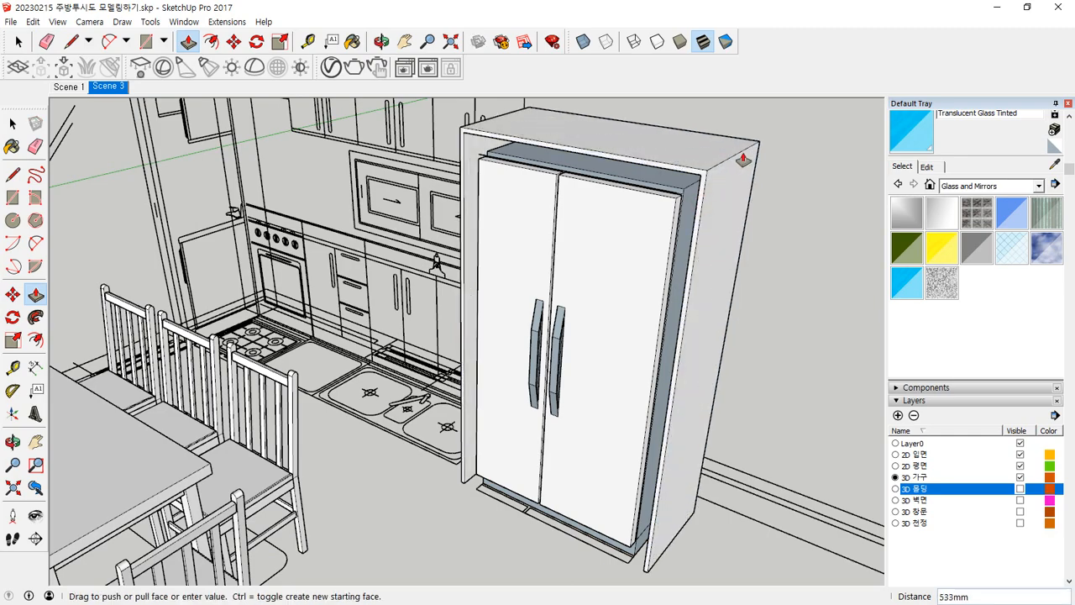
pyautogui.moveTo(743, 159); pyautogui.dragTo(328, 163, button='middle')
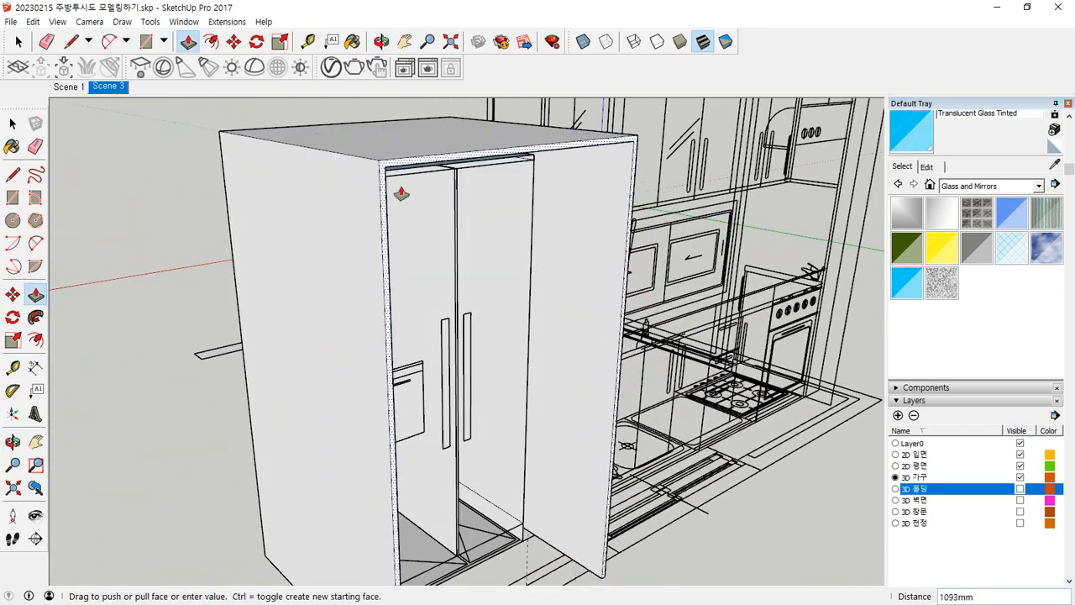
pyautogui.moveTo(466, 168); pyautogui.dragTo(905, 194, button='middle')
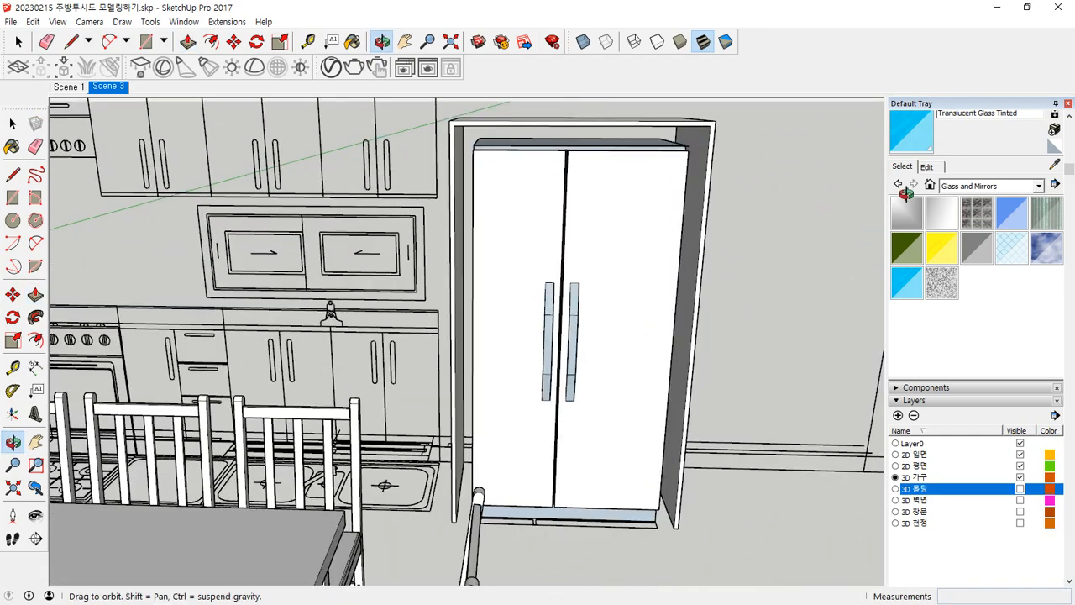
# Copy the left edge of the enclosure's top face 20 mm inward.
pyautogui.moveTo(606, 128); pyautogui.dragTo(511, 286, button='middle')
pyautogui.scroll(1, 615, 138)
pyautogui.scroll(1, 511, 287)
pyautogui.scroll(2, 387, 272)
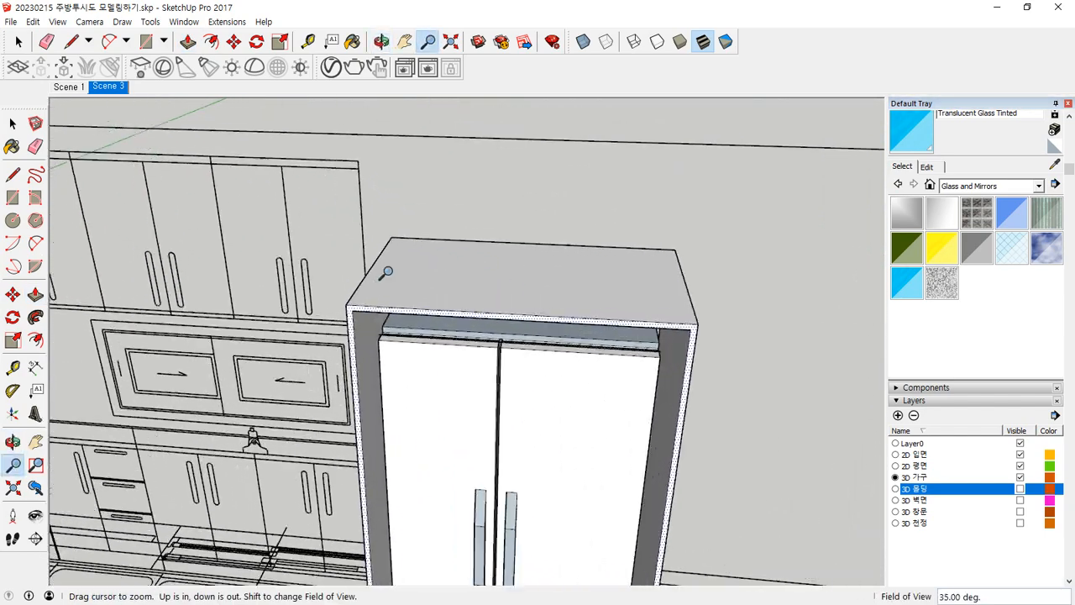
pyautogui.moveTo(388, 272)
pyautogui.mouseDown(button='middle')
pyautogui.moveTo(463, 182)
pyautogui.moveTo(378, 271)
pyautogui.mouseUp(button='middle')
pyautogui.press('space')
pyautogui.click(377, 265)
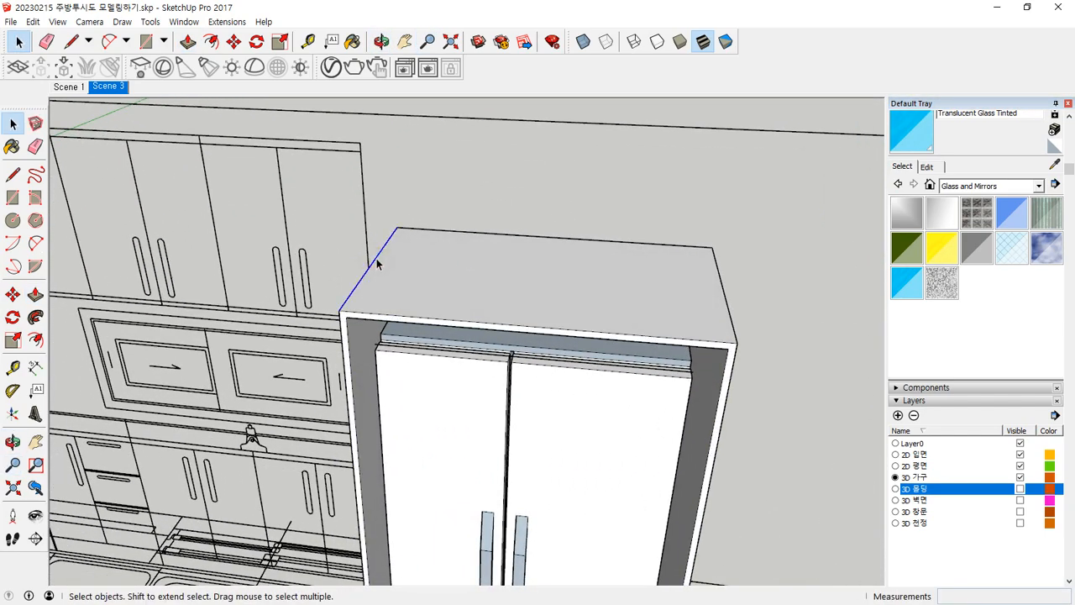
pyautogui.press('m')
pyautogui.click(345, 315)
pyautogui.press('ctrl')
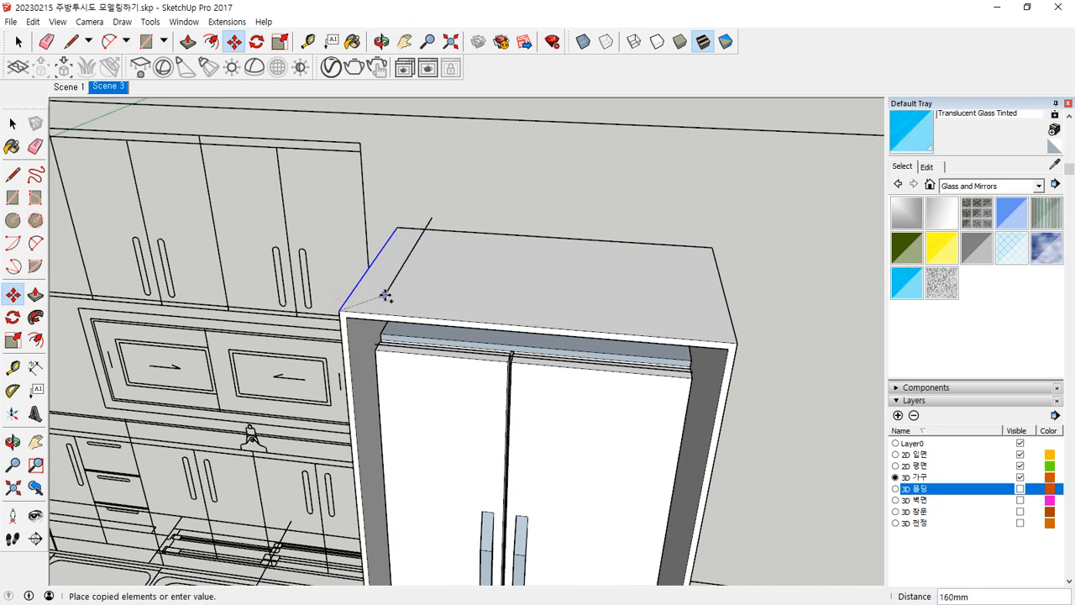
pyautogui.write('20')
pyautogui.press('Return')
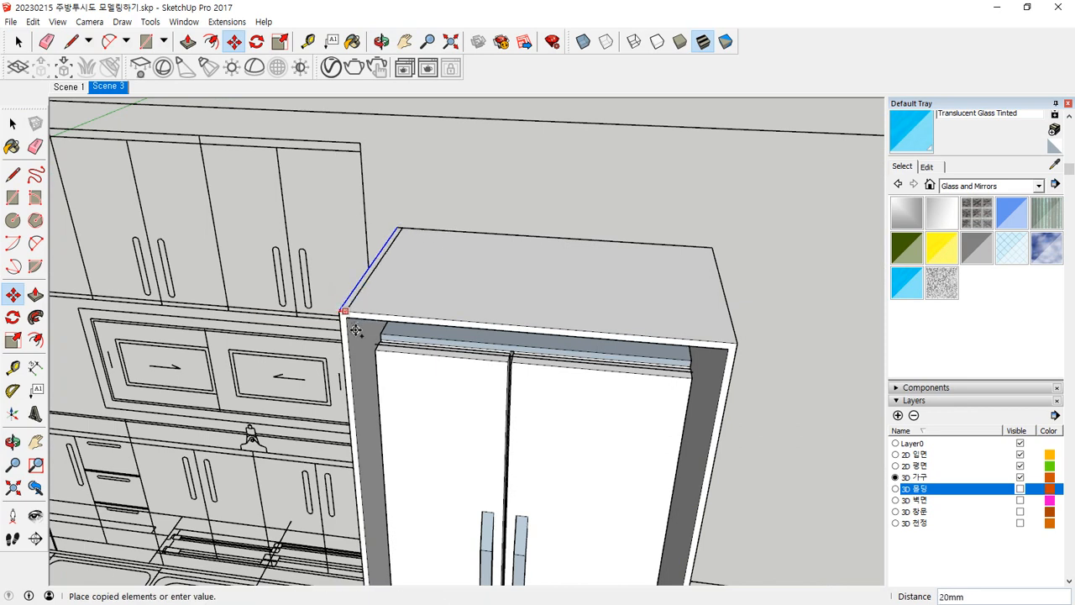
# Copy the right edge of the enclosure's top face inward, in line with the inner face of the right side panel.
pyautogui.press('space')
pyautogui.click(733, 338)
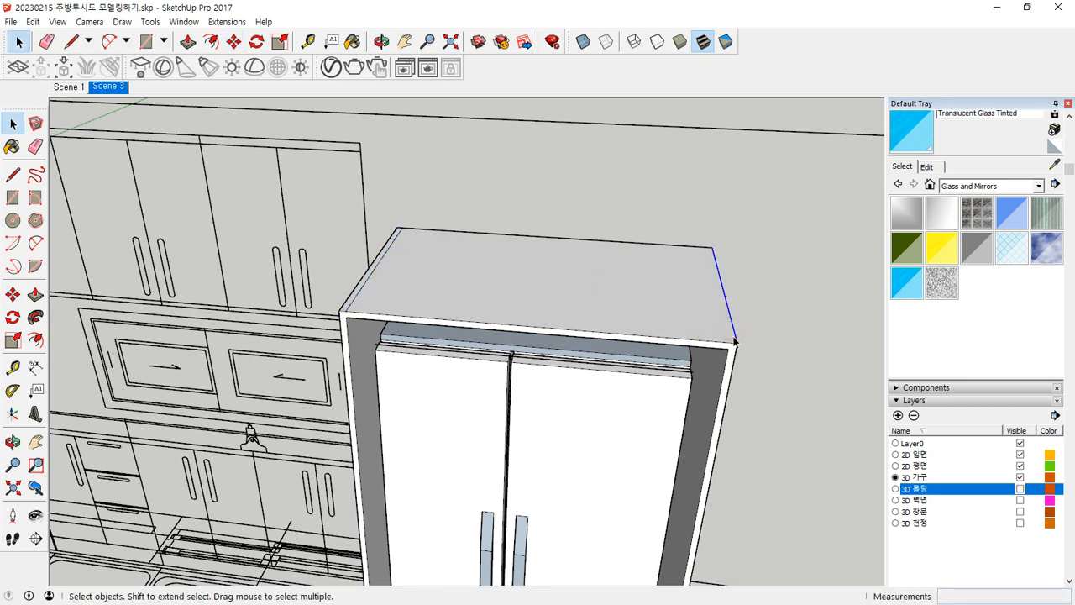
pyautogui.press('m')
pyautogui.click(733, 337)
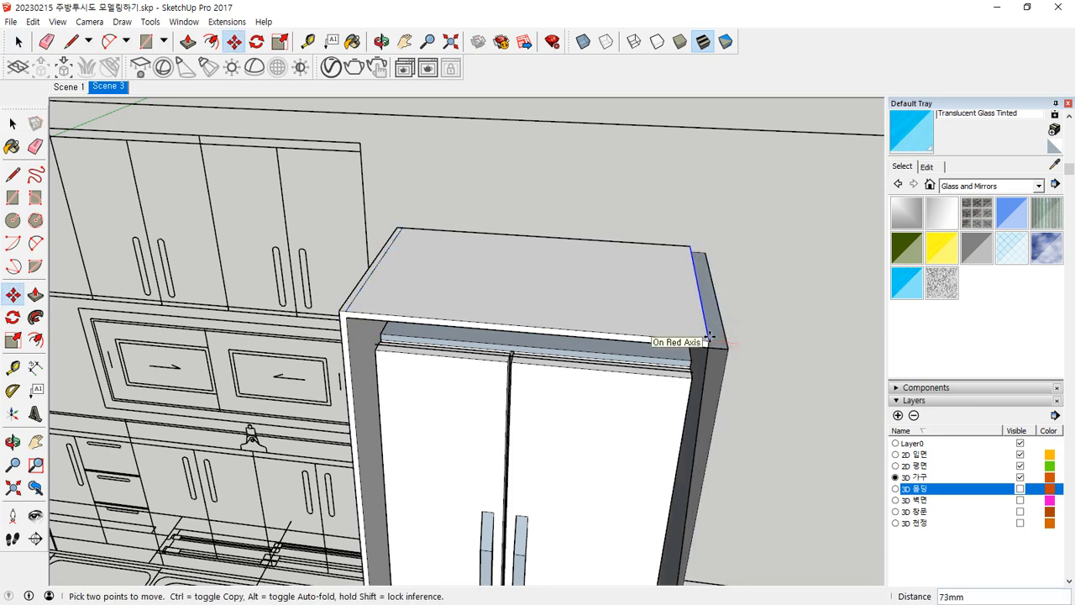
pyautogui.press('ctrl')
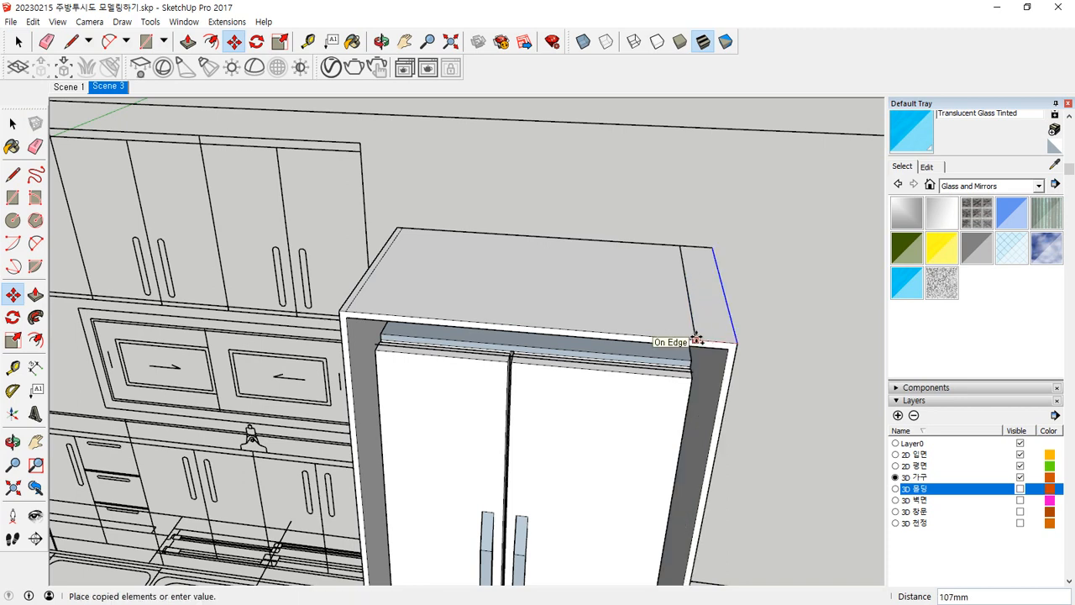
pyautogui.click(720, 379)
# Pull the two narrow strips at the ends of the enclosure's top up 300 mm to extend both side panels.
pyautogui.press('p')
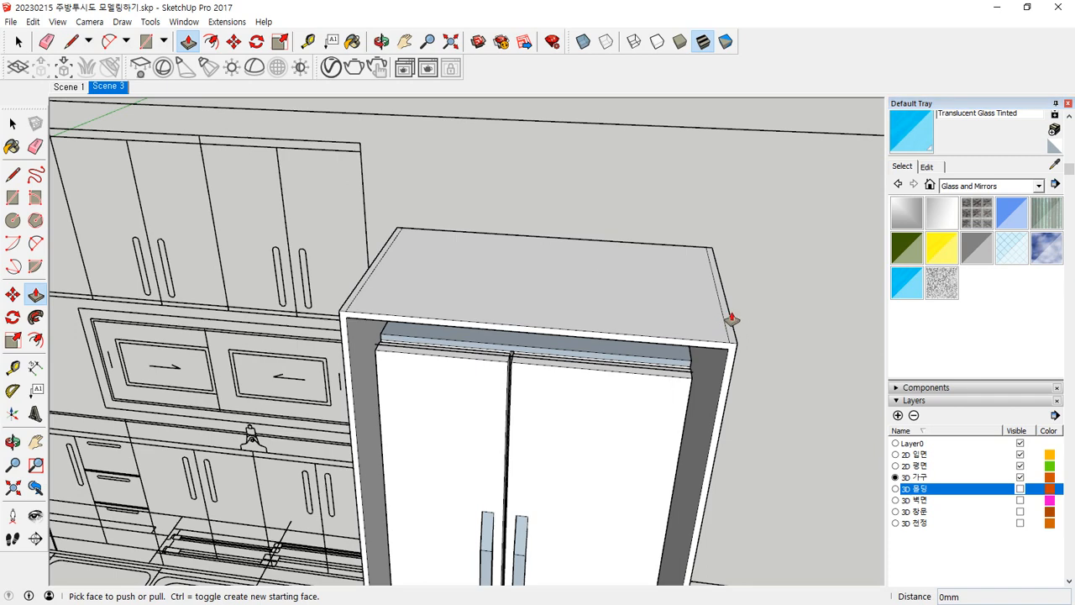
pyautogui.moveTo(364, 283); pyautogui.dragTo(309, 144)
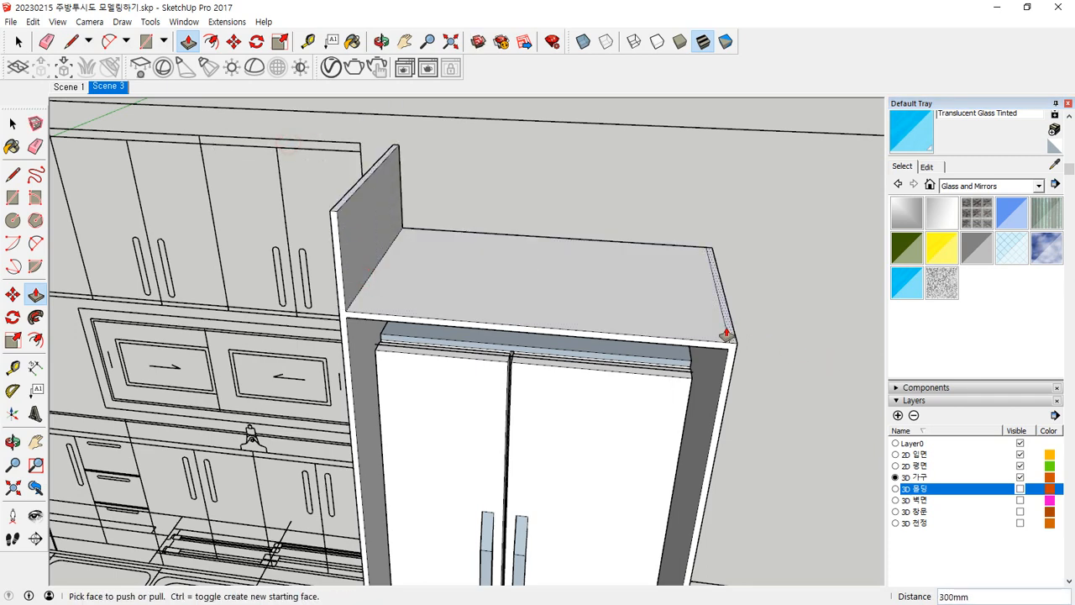
pyautogui.moveTo(728, 328); pyautogui.dragTo(336, 215)
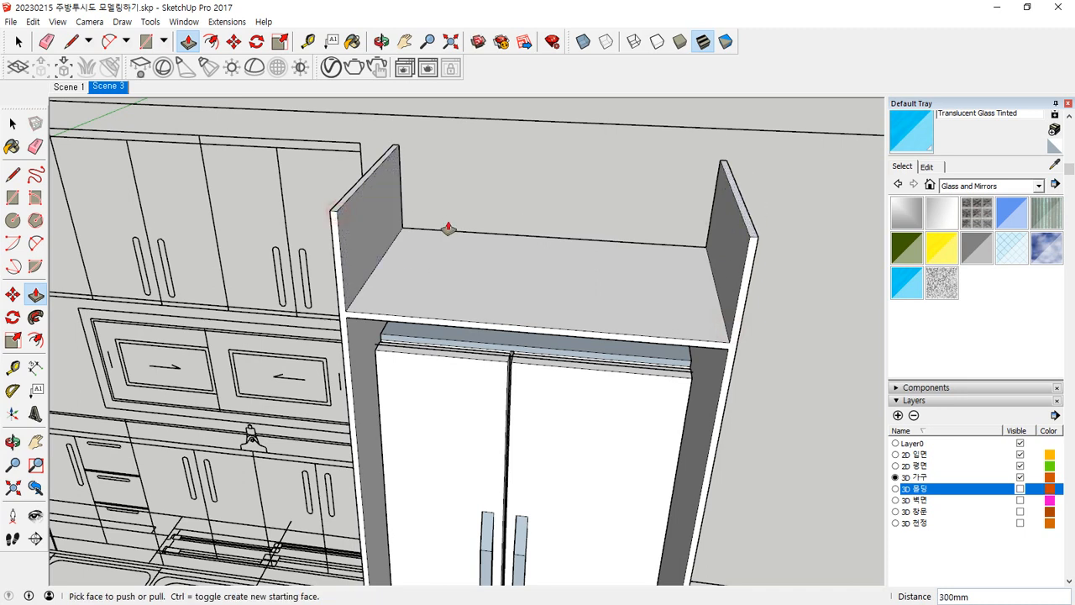
# Copy the inner top edges of both extended side panels 30 mm downward.
pyautogui.press('space')
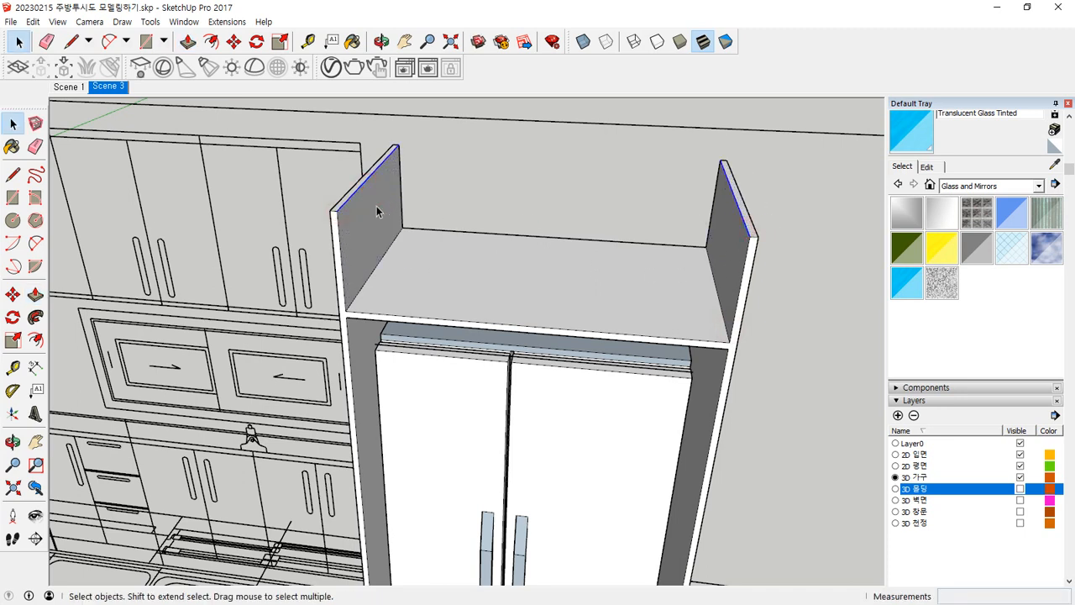
pyautogui.press('m')
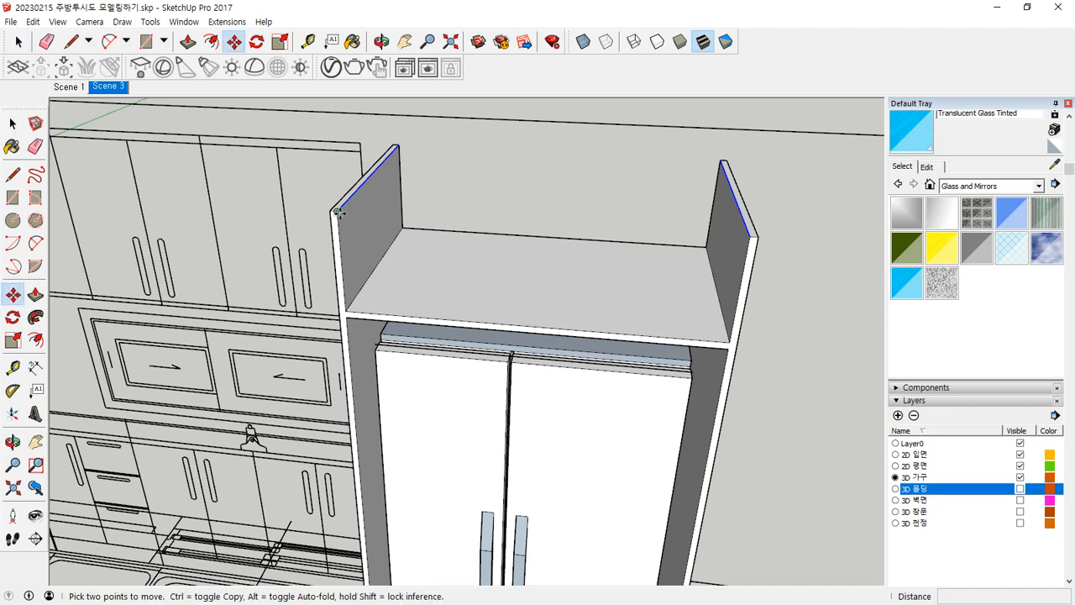
pyautogui.press('ctrl')
pyautogui.click(335, 211)
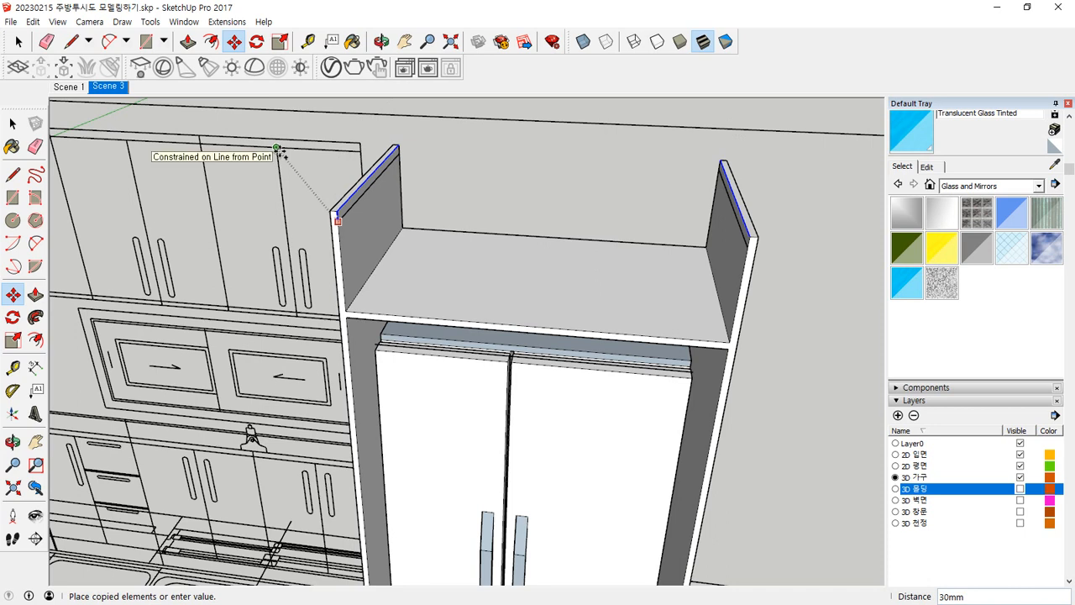
pyautogui.write('30')
pyautogui.press('Return')
# Extrude the upper strip of the left side panel across to the right panel as a top board, and erase the leftover seam edges.
pyautogui.press('p')
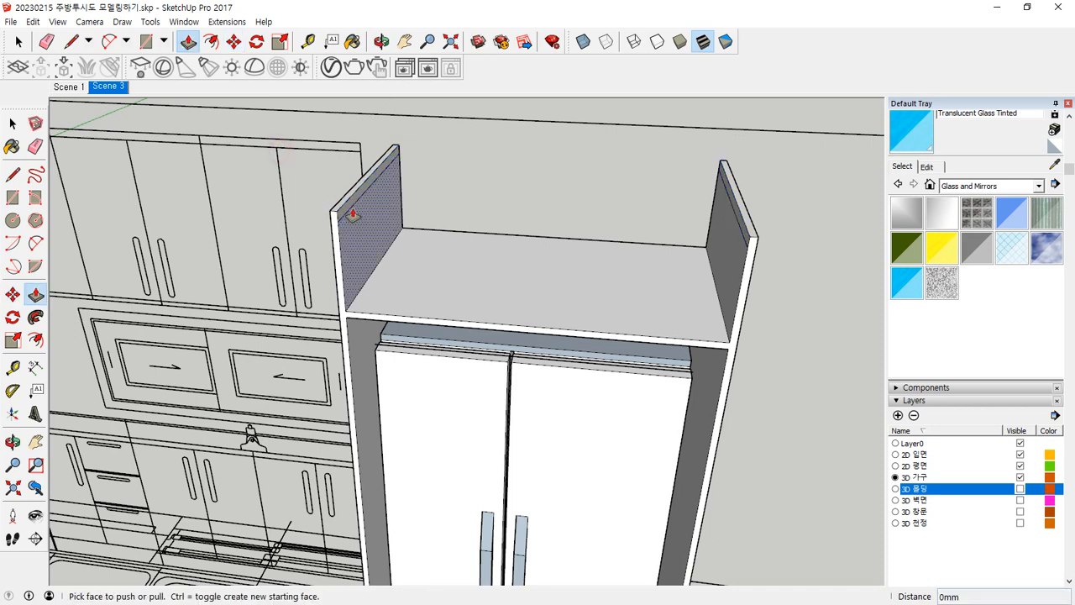
pyautogui.click(360, 210)
pyautogui.click(748, 262)
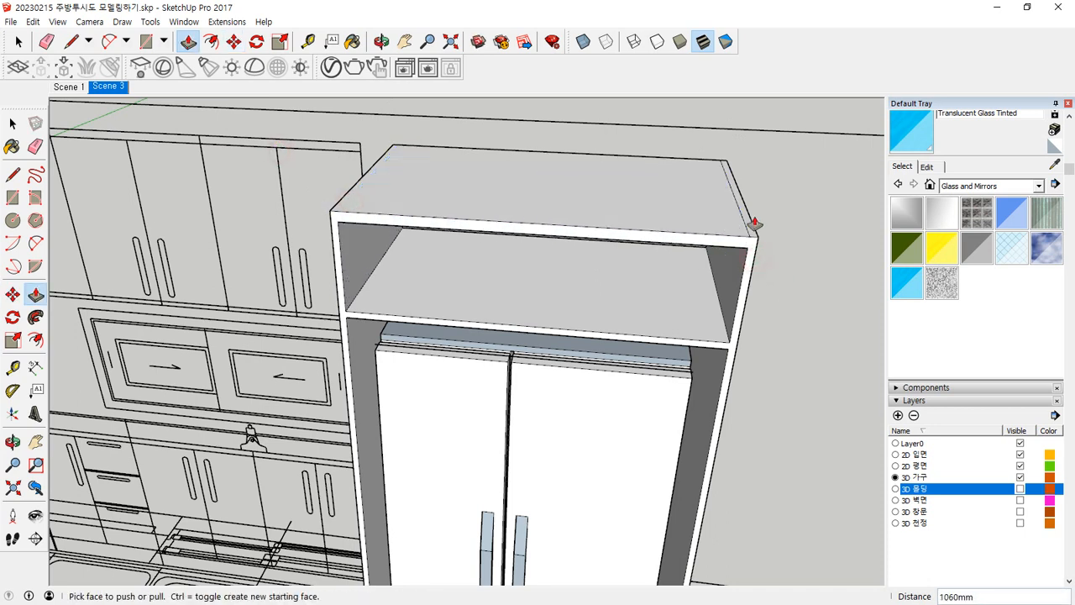
pyautogui.press('e')
pyautogui.moveTo(739, 198)
pyautogui.mouseDown(button='middle')
pyautogui.moveTo(806, 176)
pyautogui.moveTo(506, 146)
pyautogui.moveTo(129, 213)
pyautogui.moveTo(681, 223)
pyautogui.moveTo(538, 264)
pyautogui.mouseUp(button='middle')
pyautogui.scroll(2, 666, 312)
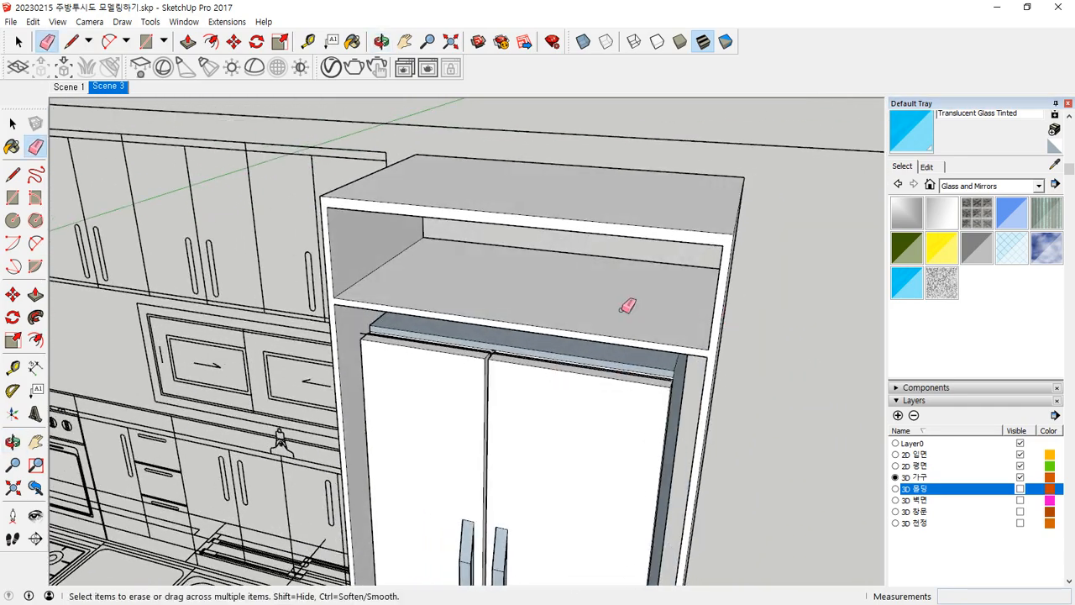
# Draw a vertical centre line 270 mm long across the upper compartment's front opening to close it with two door faces.
pyautogui.press('l')
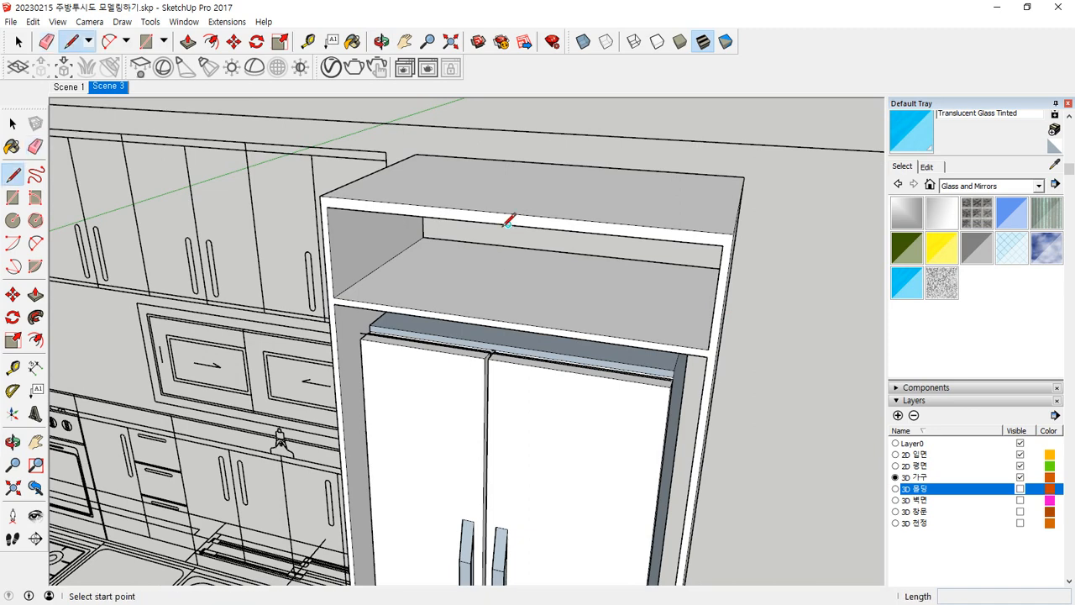
pyautogui.click(508, 224)
pyautogui.click(506, 321)
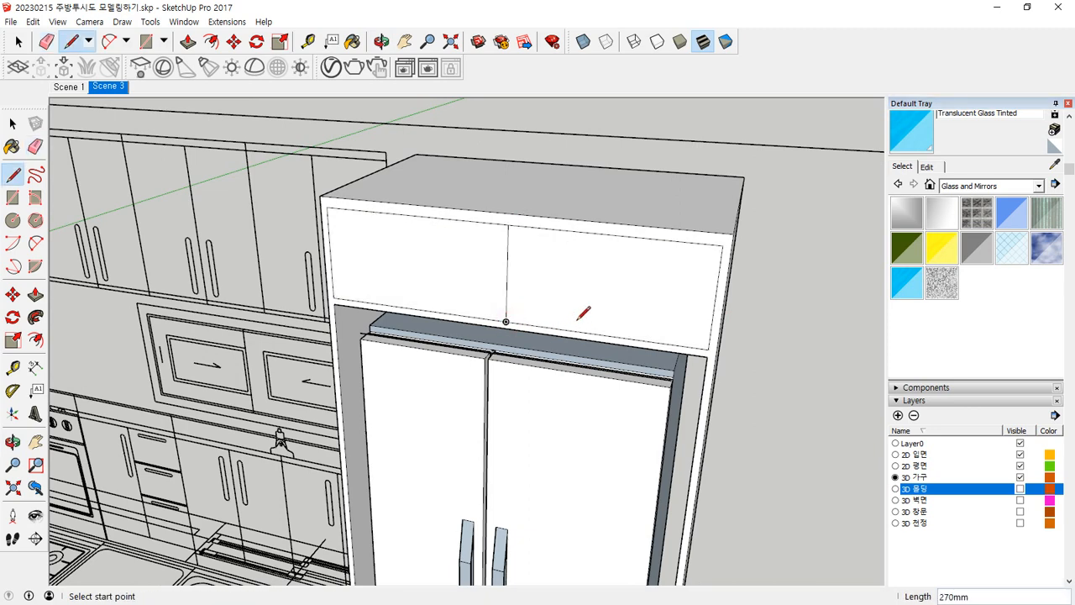
# Examine the refrigerator cabinet from the front and side in relation to the dining set and kitchen elevations.
pyautogui.scroll(-4, 583, 305)
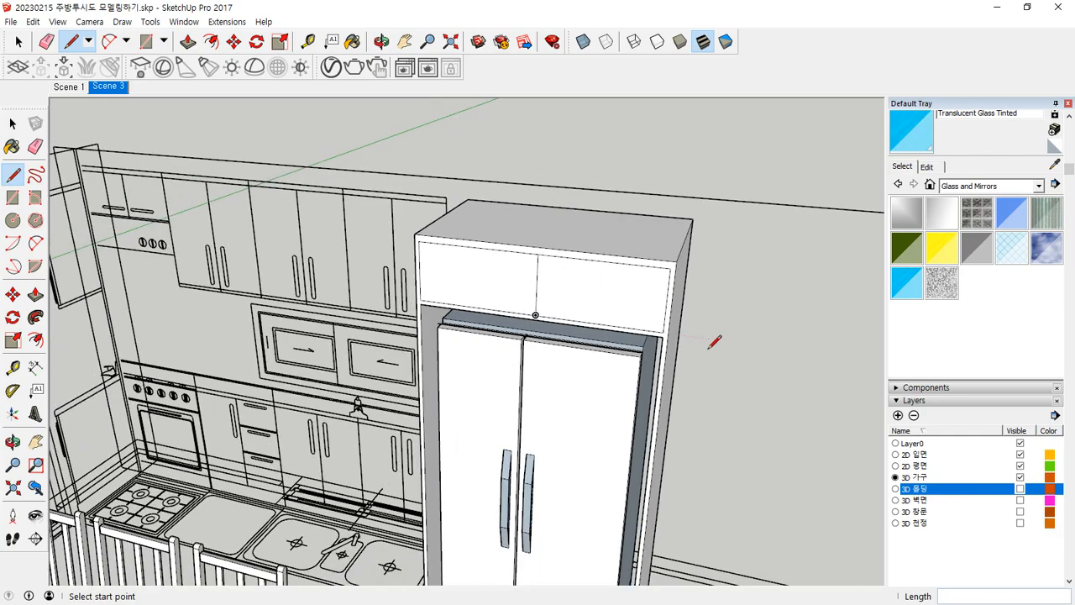
pyautogui.press('space')
pyautogui.press('o')
pyautogui.moveTo(662, 344)
pyautogui.mouseDown()
pyautogui.moveTo(434, 163)
pyautogui.moveTo(524, 248)
pyautogui.mouseUp()
pyautogui.moveTo(524, 248); pyautogui.dragTo(534, 375, button='middle')
pyautogui.scroll(-3, 535, 375)
pyautogui.keyDown('shift'); pyautogui.moveTo(506, 444); pyautogui.dragTo(758, 404, button='middle'); pyautogui.keyUp('shift')
pyautogui.moveTo(456, 292); pyautogui.dragTo(694, 278, button='middle')
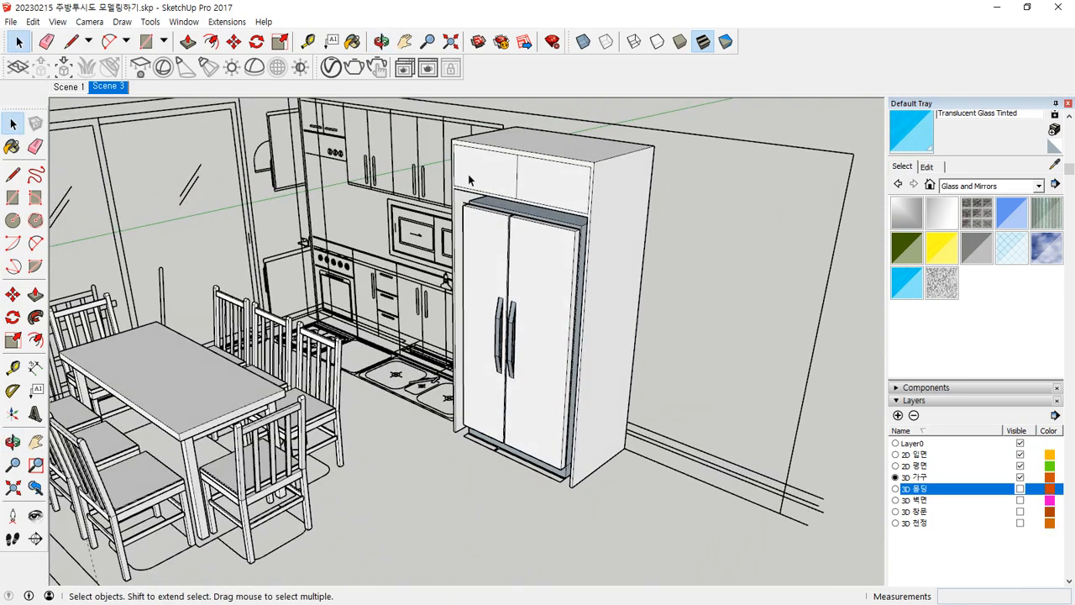
pyautogui.scroll(1, 468, 180)
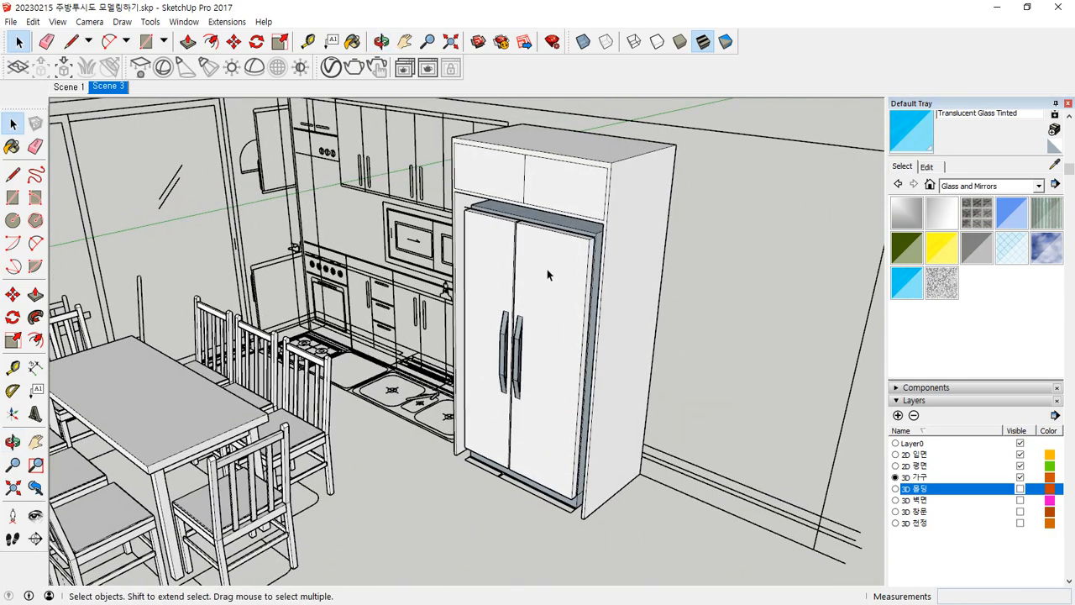